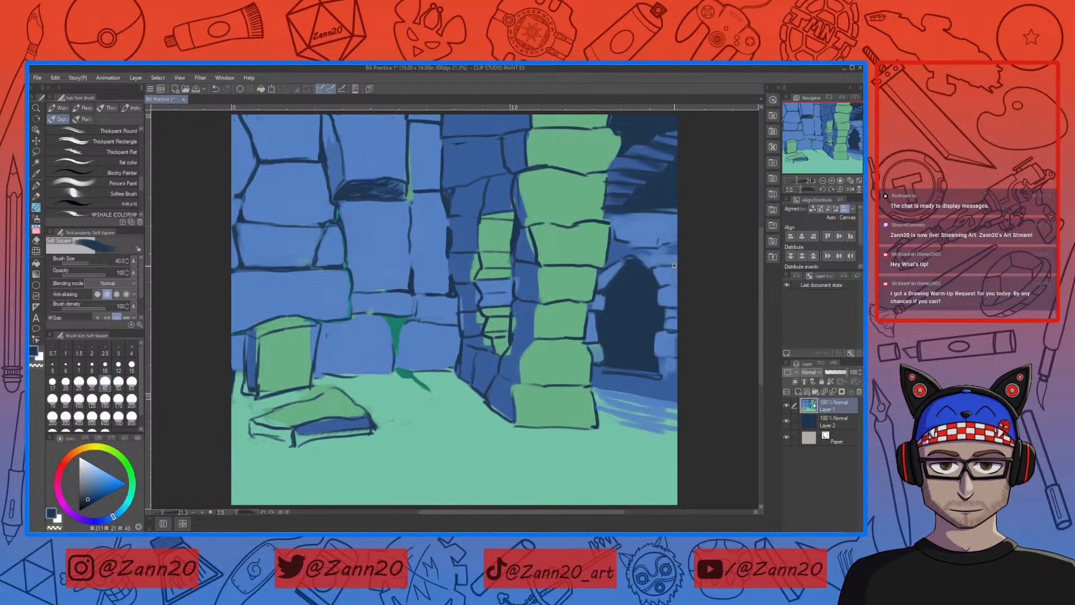
Step: Add a new raster layer above Layer 1 and set the drawing colour to a medium-dark purple
click(799, 393)
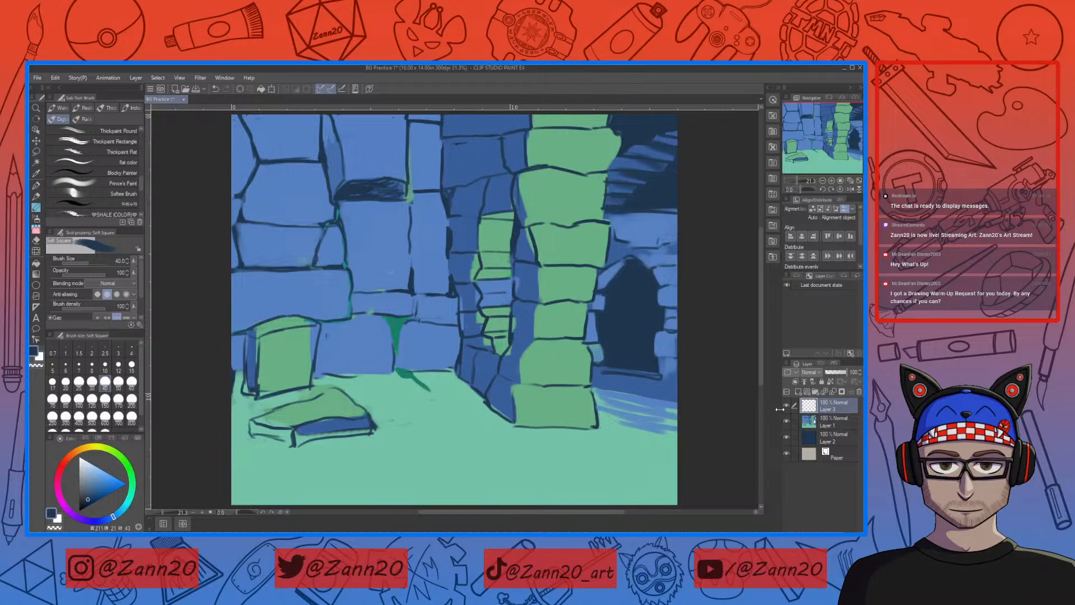
click(81, 520)
click(96, 492)
click(79, 519)
click(75, 516)
click(99, 490)
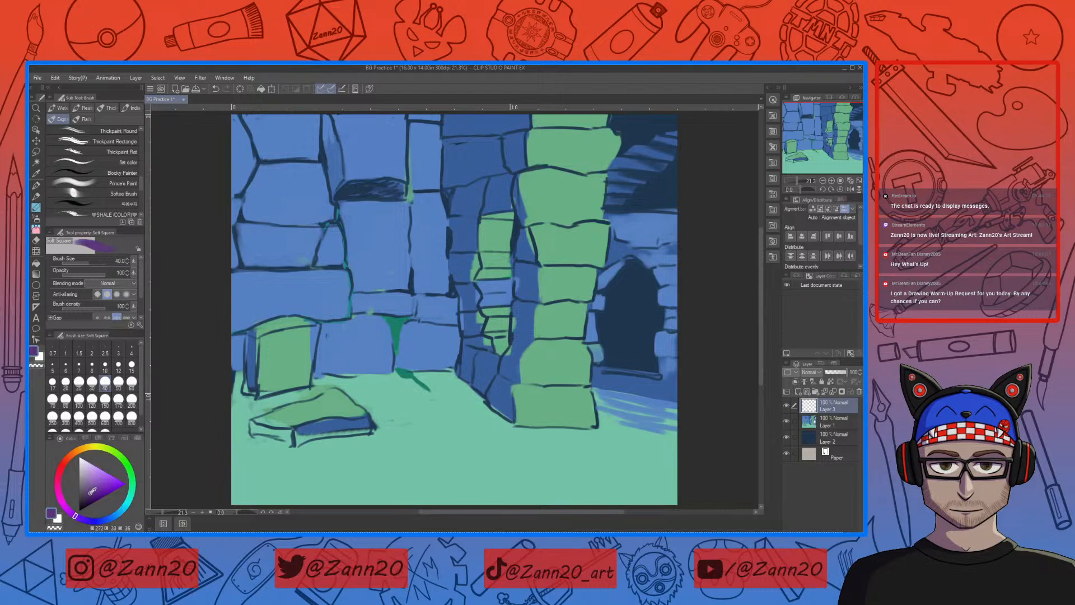
click(94, 493)
click(71, 514)
click(79, 518)
click(100, 487)
click(97, 489)
Step: Reduce the brush size to 17 and hide Layer 1 and Layer 2 to leave a blank canvas
key(bracketleft)
key(bracketleft)
key(bracketleft)
key(bracketleft)
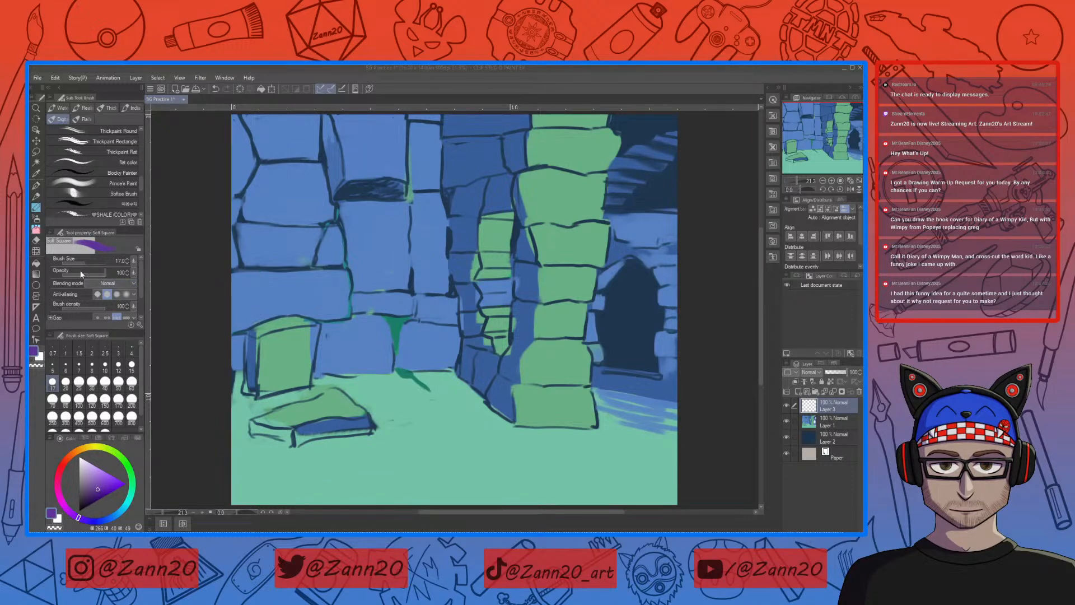
click(196, 241)
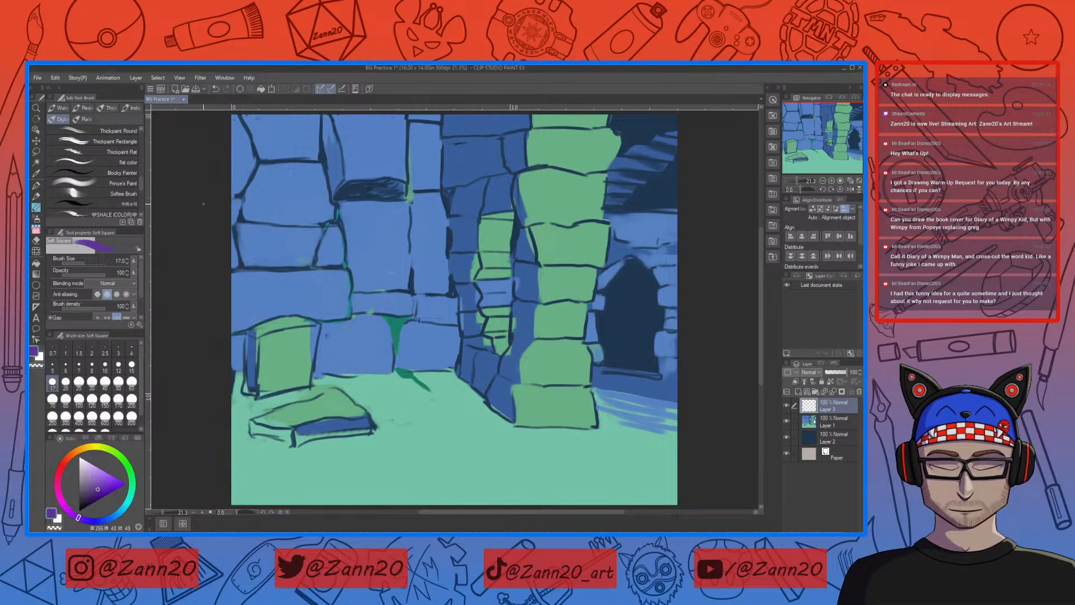
click(787, 421)
click(787, 437)
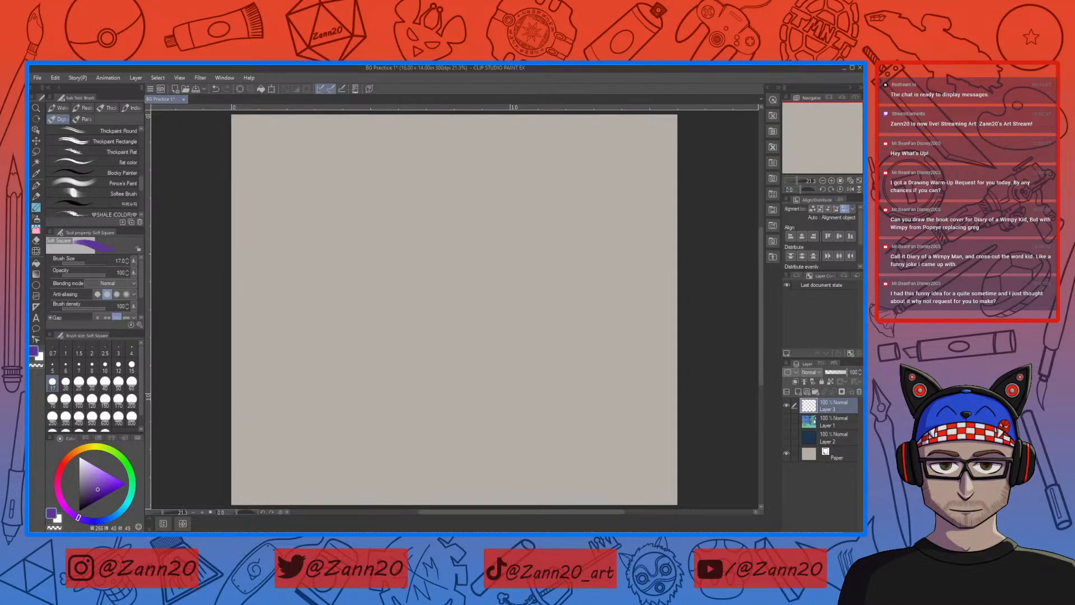
Step: Sketch a tall rectangular book cover frame across most of the canvas height
mouse_move(301, 430)
mouse_down()
mouse_move(306, 150)
mouse_move(303, 442)
mouse_move(603, 444)
mouse_up()
drag(537, 448, 550, 130)
drag(551, 127, 546, 428)
mouse_move(296, 140)
mouse_down()
mouse_move(584, 137)
mouse_move(549, 134)
mouse_up()
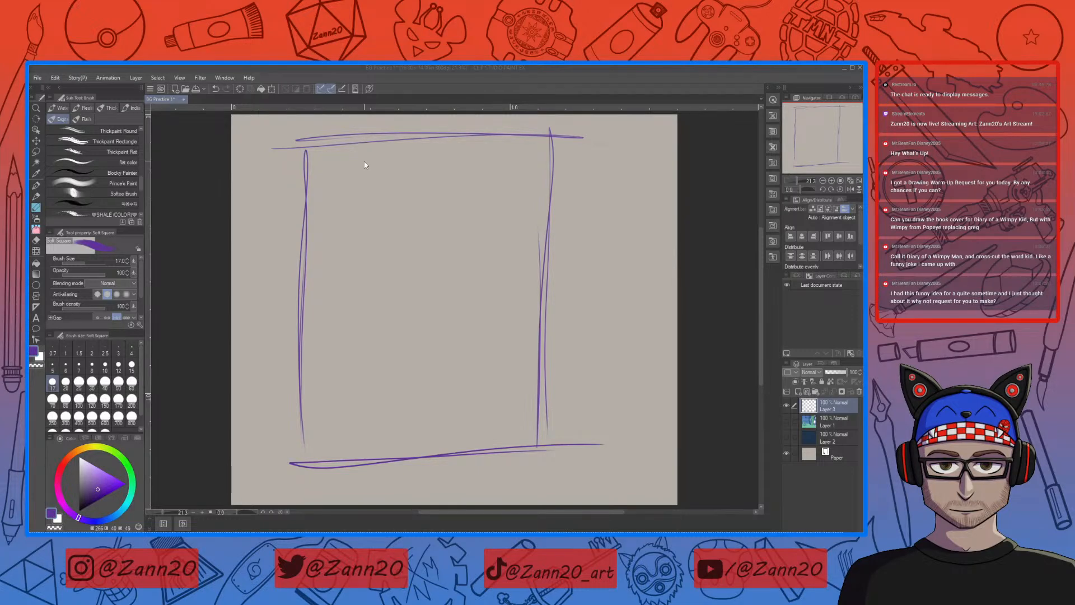
click(666, 160)
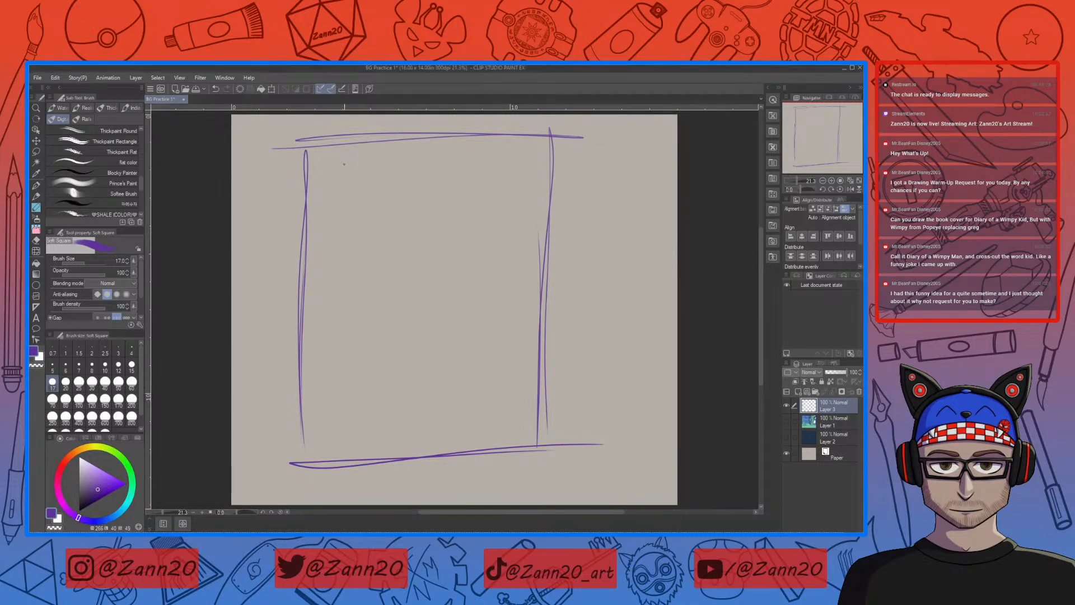
Step: Hand-letter the title words "DIARY of a Wimpy" in three lines in the upper part of the cover frame
drag(348, 160, 340, 188)
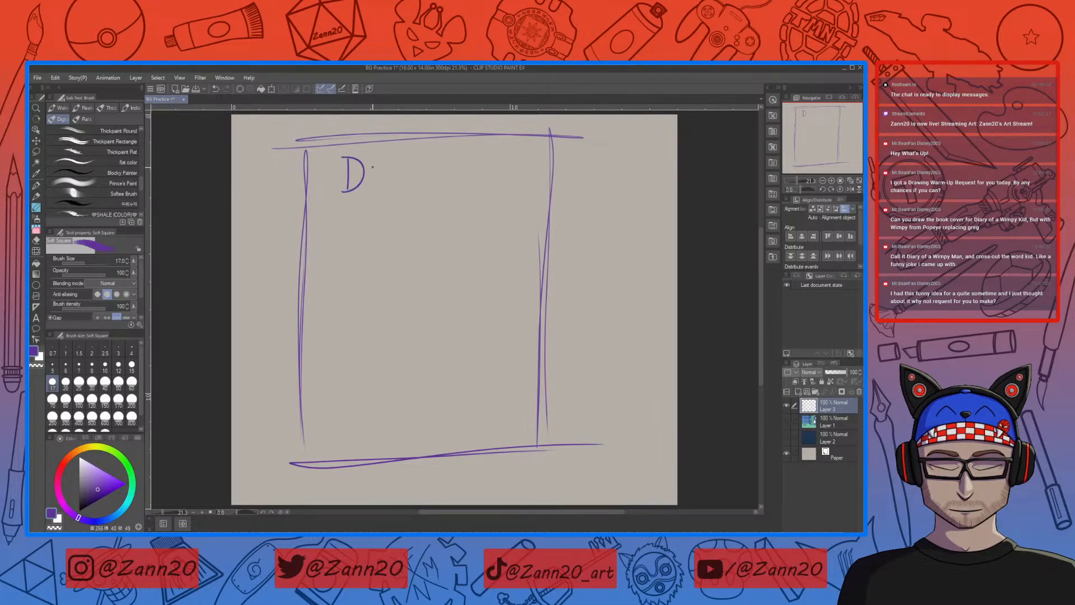
mouse_move(376, 159)
mouse_down()
mouse_move(373, 189)
mouse_move(408, 181)
mouse_move(410, 170)
mouse_move(426, 183)
mouse_up()
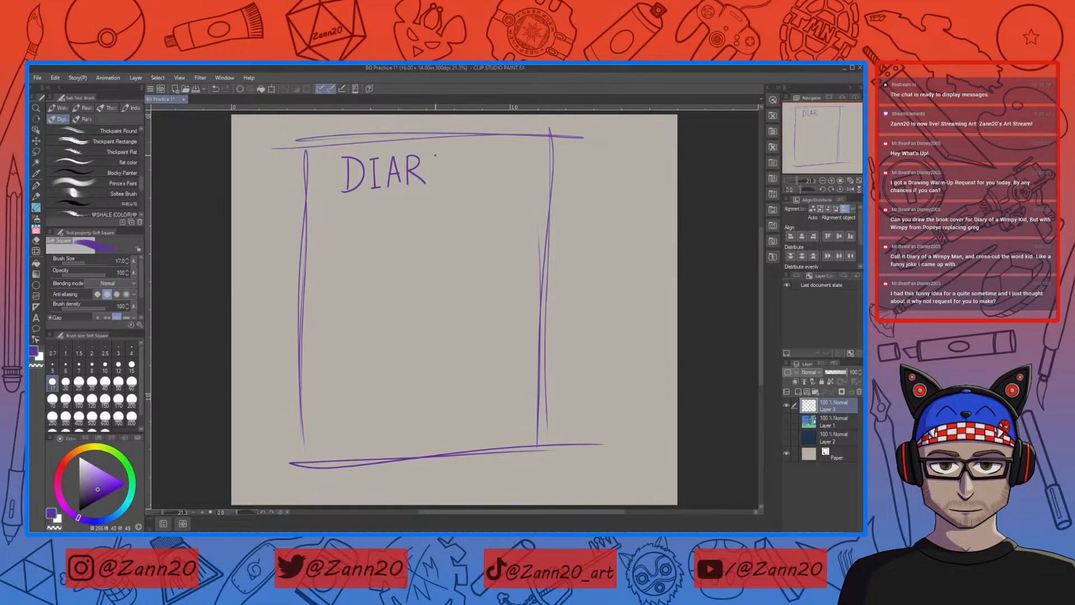
drag(431, 157, 442, 184)
drag(374, 212, 387, 218)
drag(379, 210, 419, 214)
mouse_move(325, 224)
mouse_down()
mouse_move(343, 235)
mouse_move(360, 221)
mouse_move(368, 246)
mouse_move(395, 247)
mouse_move(401, 267)
mouse_move(403, 243)
mouse_move(422, 240)
mouse_up()
drag(429, 230, 413, 266)
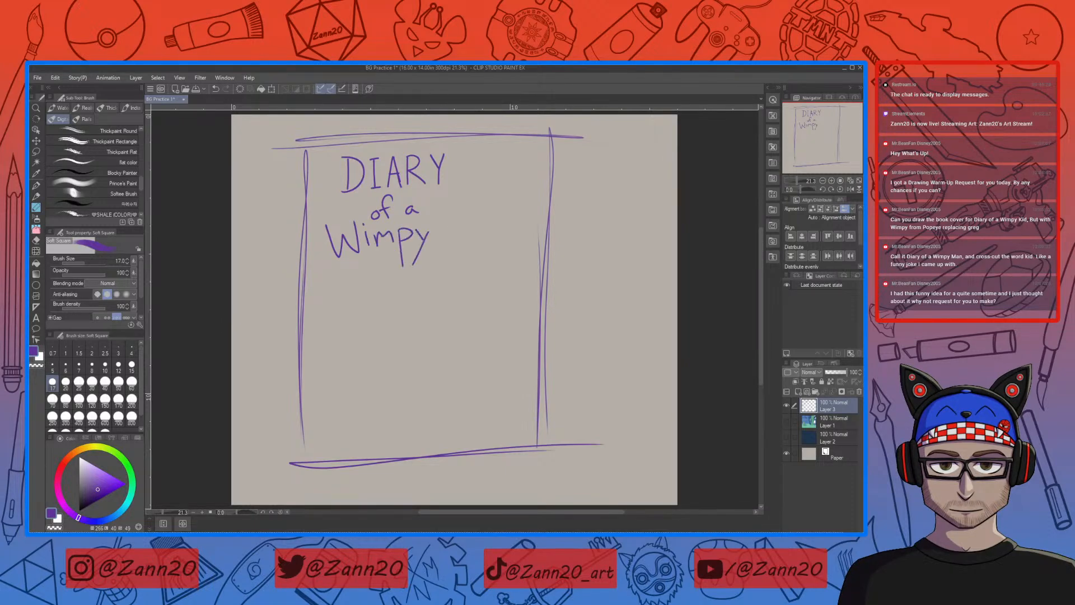
Step: Write "Kid" after "Wimpy", cross it out and letter "Man" above it
mouse_move(449, 217)
mouse_down()
mouse_move(470, 234)
mouse_move(476, 212)
mouse_up()
mouse_move(432, 221)
mouse_down()
mouse_move(500, 229)
mouse_move(425, 234)
mouse_up()
mouse_move(471, 197)
mouse_down()
mouse_move(487, 211)
mouse_move(521, 217)
mouse_up()
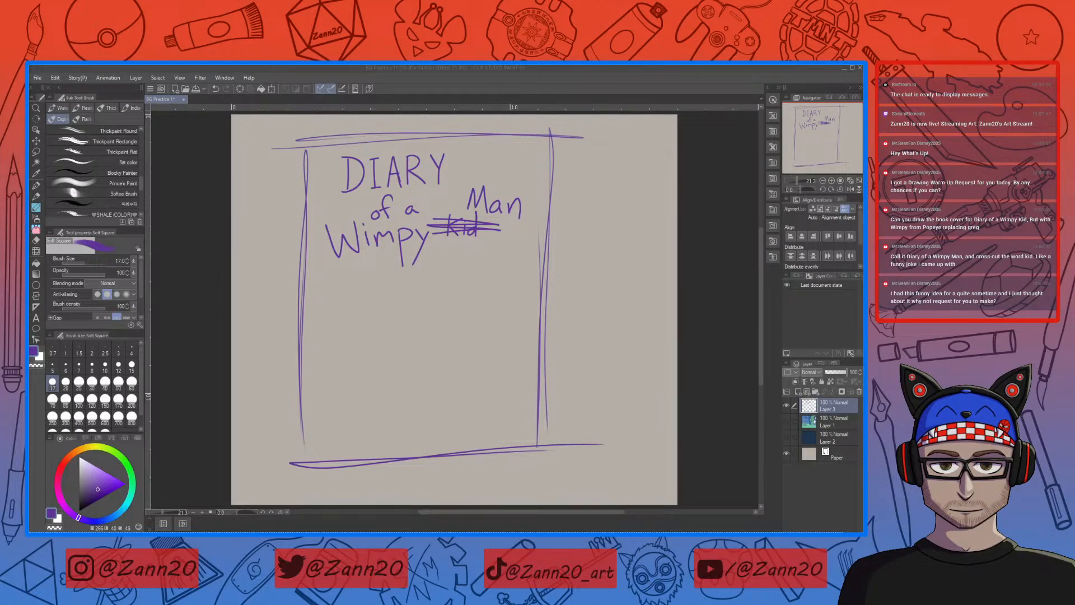
click(698, 258)
Step: Sketch the character's round head with a nose, a closed eye and a hat brim below the title
mouse_move(421, 288)
mouse_down()
mouse_move(432, 327)
mouse_move(440, 313)
mouse_move(403, 320)
mouse_move(415, 322)
mouse_up()
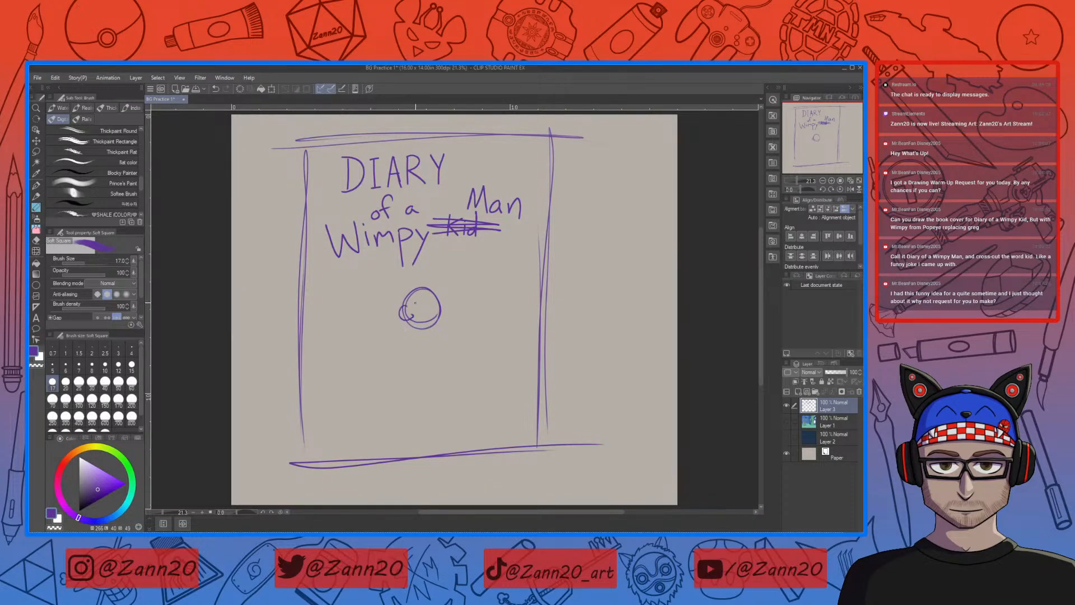
drag(413, 304, 398, 291)
drag(411, 287, 435, 285)
mouse_move(420, 280)
mouse_down()
mouse_move(435, 270)
mouse_move(440, 285)
mouse_up()
key(ctrl+z)
key(ctrl+z)
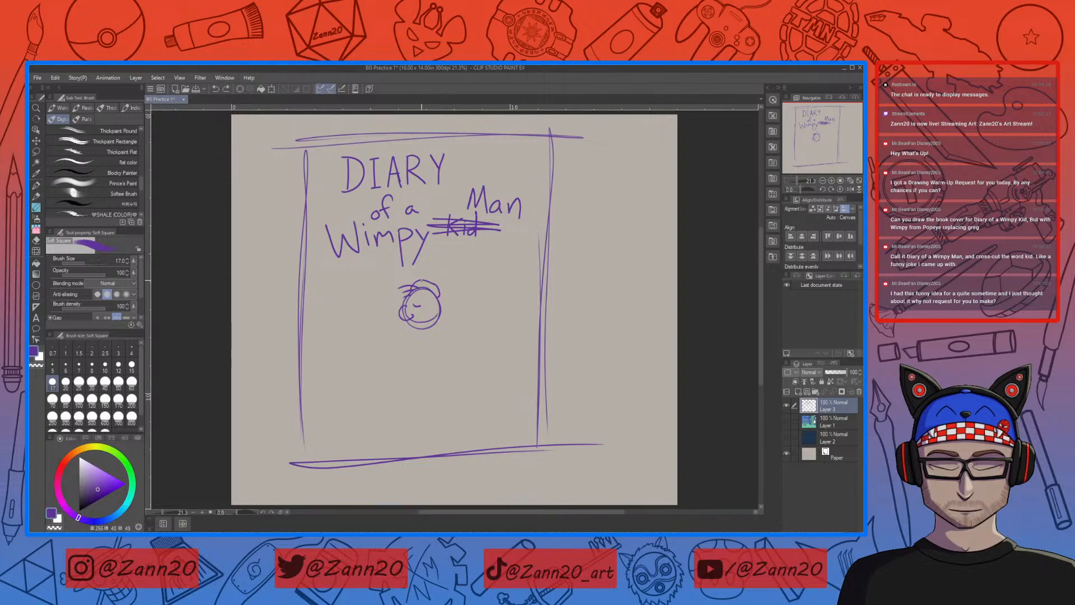
key(ctrl+z)
key(ctrl+z)
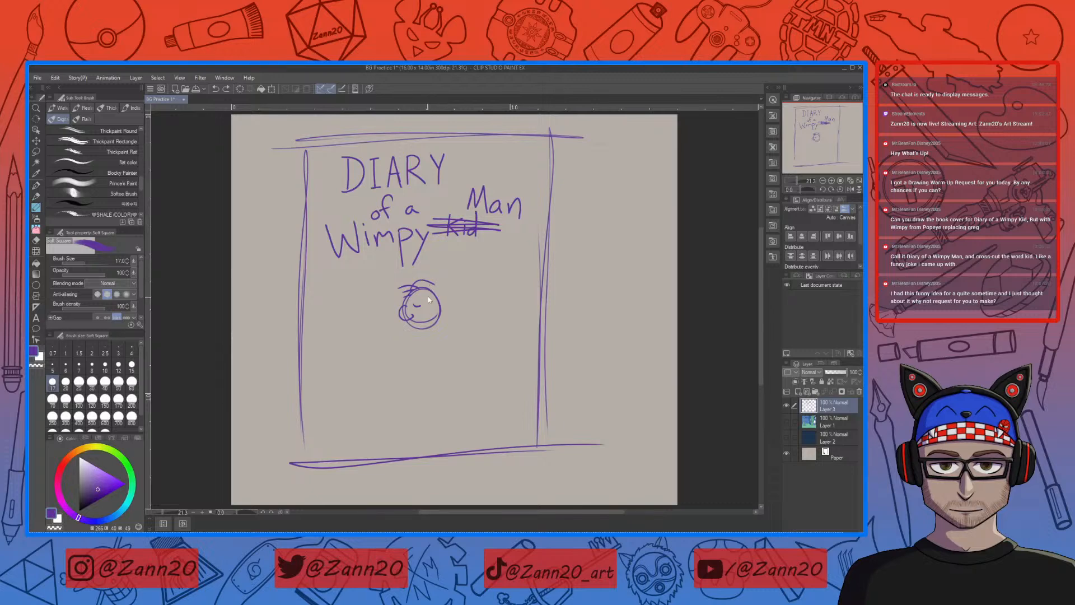
Step: Draw the small hat's crown on top of the head and an ear on its right side
mouse_move(411, 286)
mouse_down()
mouse_move(442, 293)
mouse_move(442, 312)
mouse_move(435, 282)
mouse_up()
key(ctrl+z)
mouse_move(417, 278)
mouse_down()
mouse_move(444, 292)
mouse_move(438, 281)
mouse_up()
key(ctrl+z)
drag(443, 306, 443, 320)
Step: Erase the overlapping head line at the ear and draw the ear's inner detail
key(c)
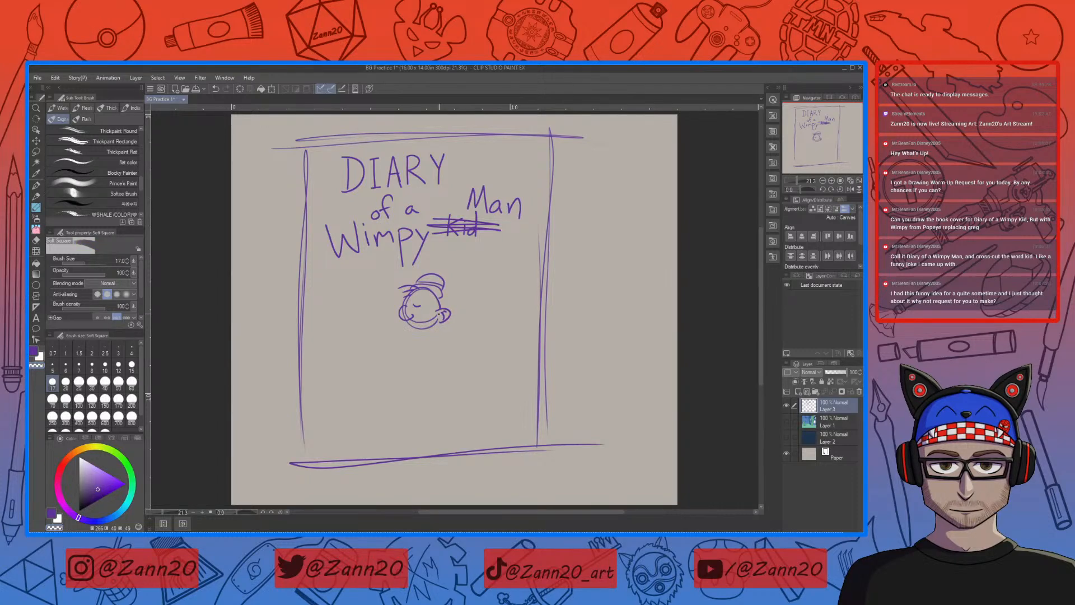
key(c)
Step: Add the mouth, moustache and second eye to the face, erasing stray lines around them
key(c)
key(c)
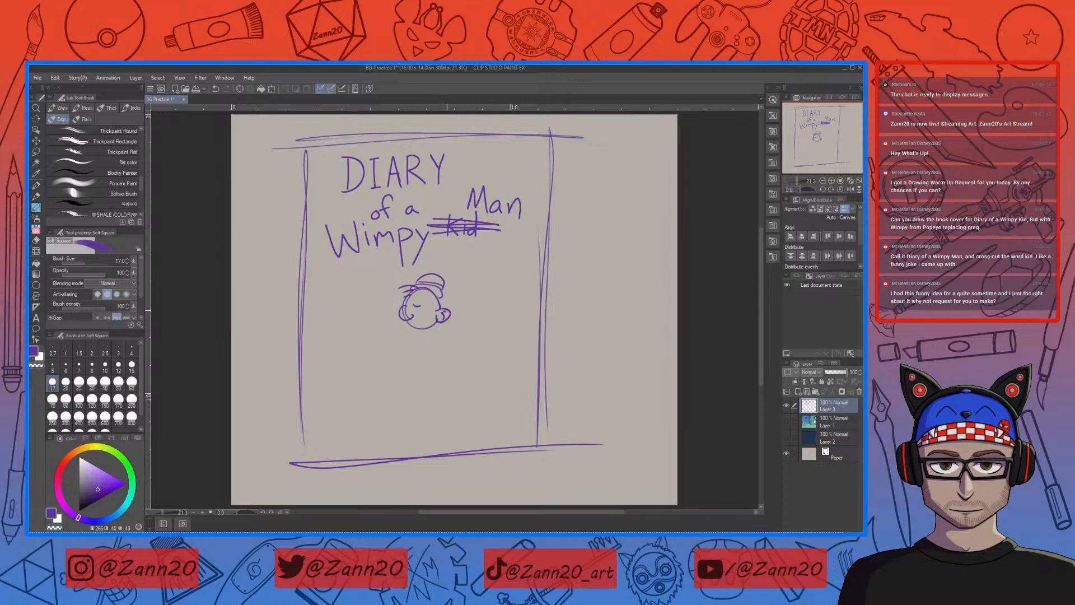
drag(444, 313, 441, 318)
drag(418, 323, 429, 323)
key(ctrl+z)
key(c)
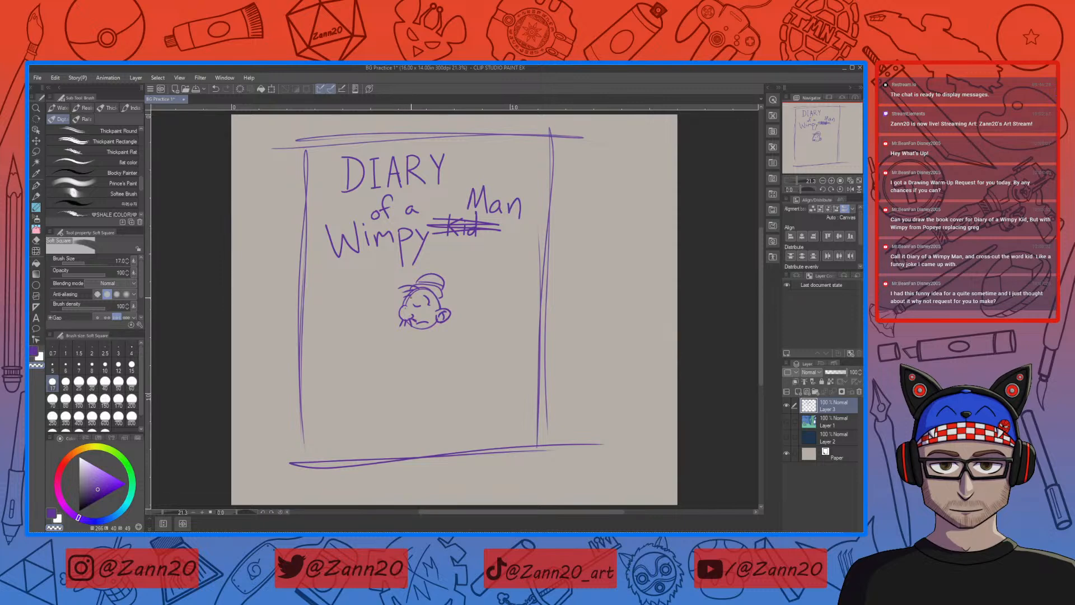
drag(416, 290, 408, 300)
key(c)
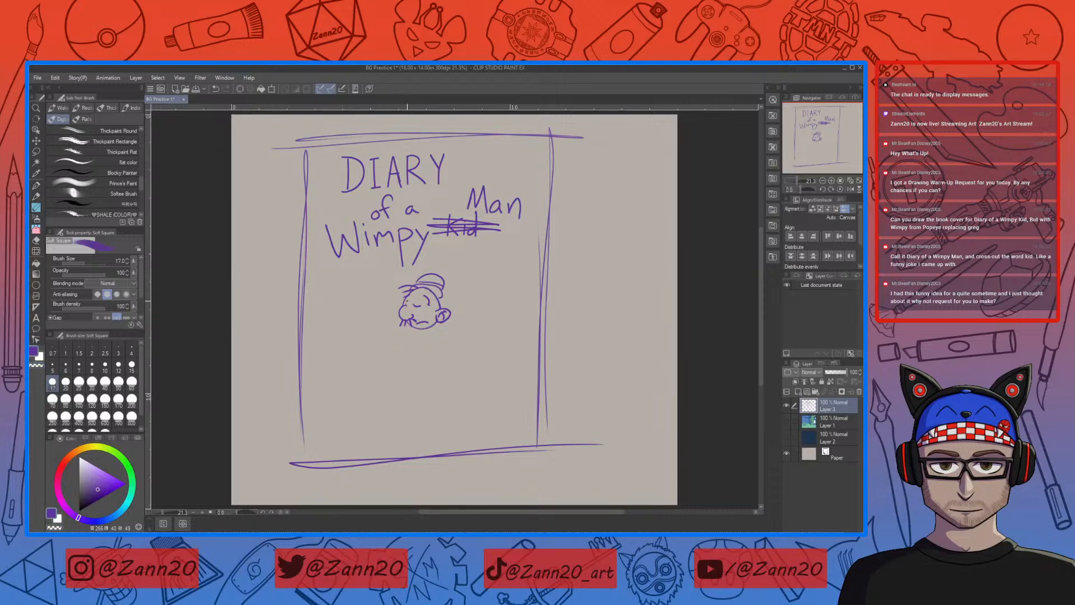
key(c)
key(c)
Step: Draw the shirt collar, the hanging tie and the jacket lapels below the head
mouse_move(447, 340)
mouse_down()
mouse_move(451, 289)
mouse_move(440, 270)
mouse_move(421, 286)
mouse_up()
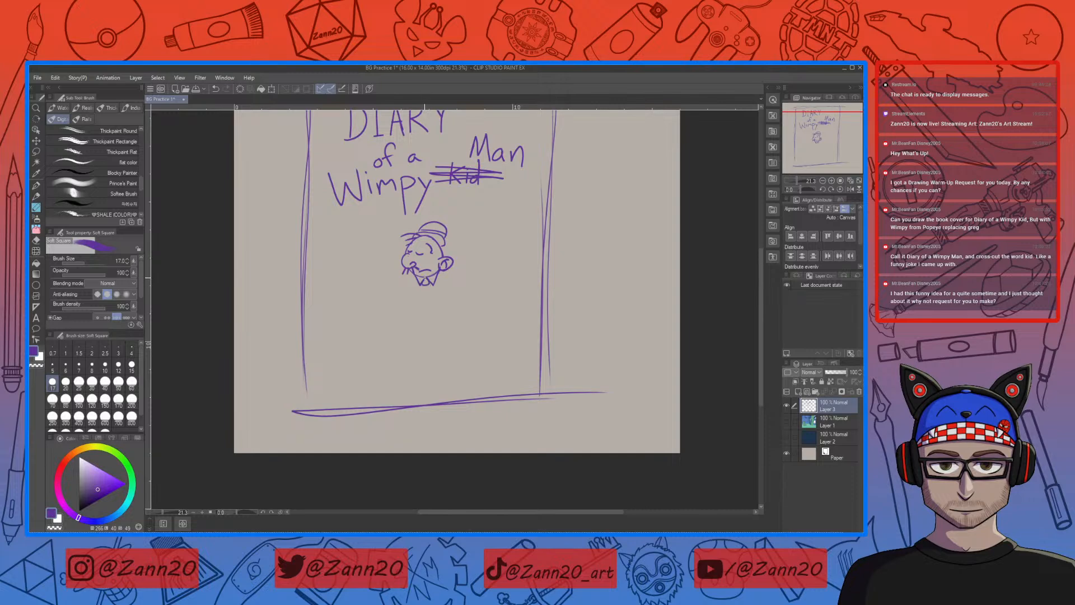
drag(422, 284, 420, 324)
drag(425, 287, 430, 322)
drag(428, 285, 435, 308)
drag(440, 272, 464, 276)
drag(438, 271, 443, 315)
mouse_move(416, 276)
mouse_down()
mouse_move(398, 289)
mouse_move(412, 297)
mouse_up()
drag(415, 293, 405, 319)
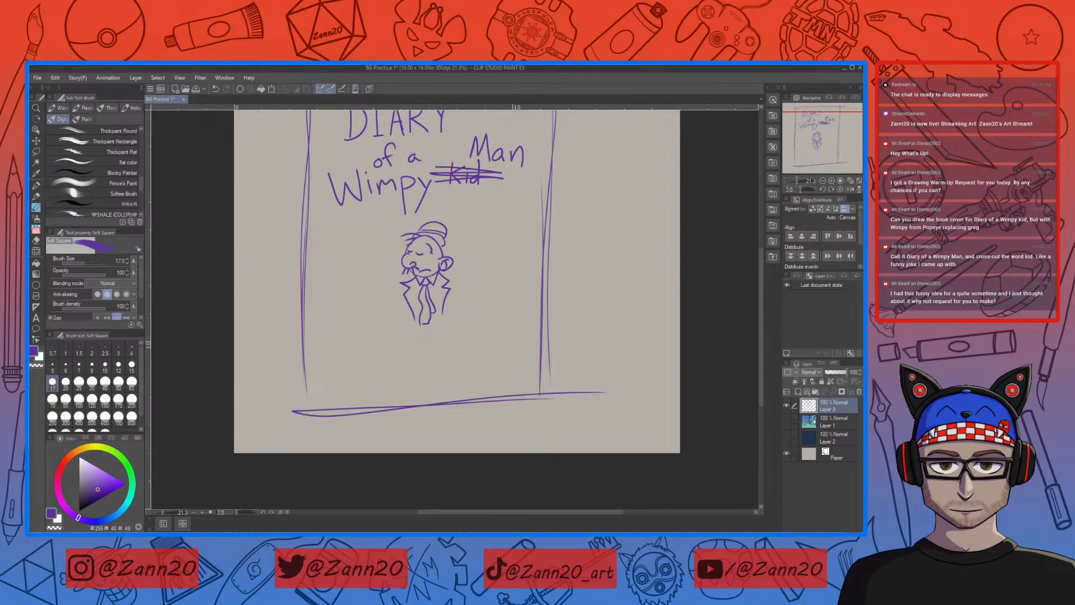
Step: Outline the character's round belly and the open jacket's lower corner, undoing the unsuccessful strokes
drag(413, 282, 415, 339)
key(ctrl+z)
drag(409, 290, 415, 367)
key(ctrl+z)
mouse_move(405, 280)
mouse_down()
mouse_move(408, 347)
mouse_move(451, 353)
mouse_up()
mouse_move(435, 281)
mouse_down()
mouse_move(454, 362)
mouse_move(481, 355)
mouse_up()
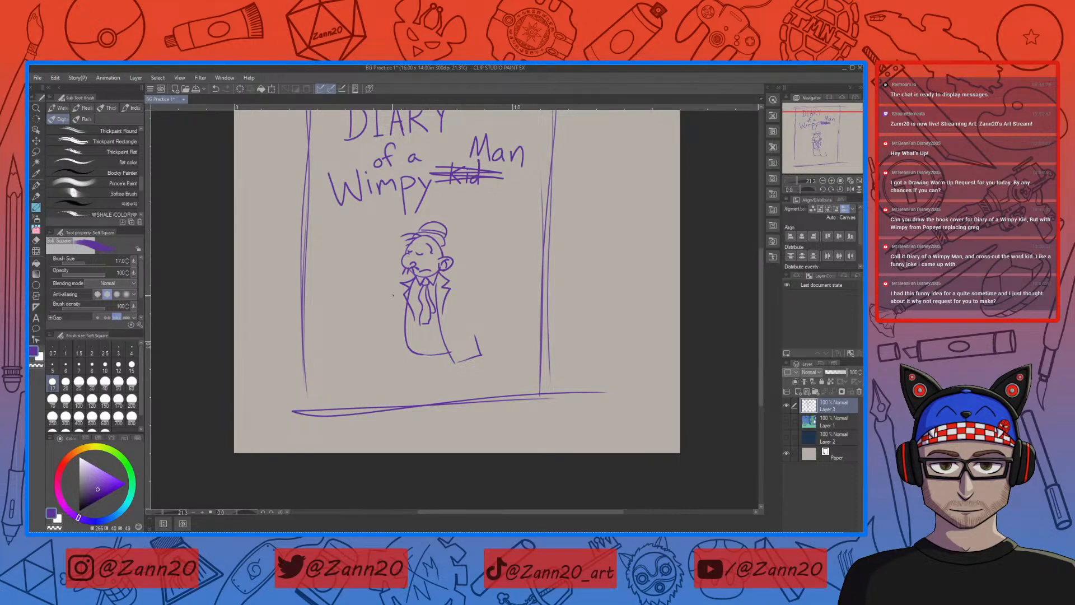
Step: Erase overlapping lines around the tie and jacket, then redraw the belly's side and add a belt beneath it
key(c)
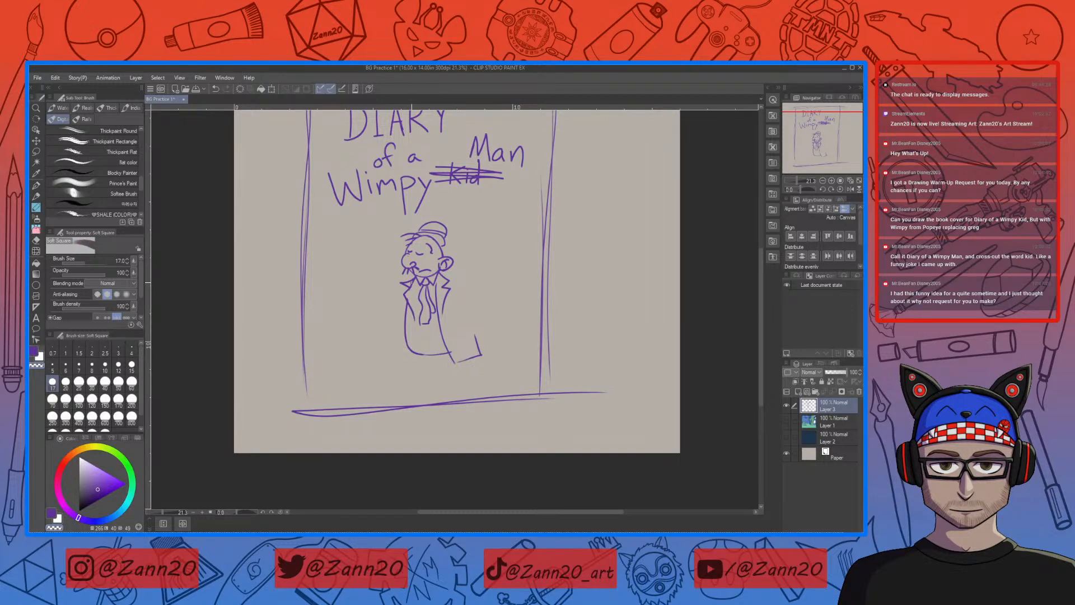
key(c)
key(c)
key(c)
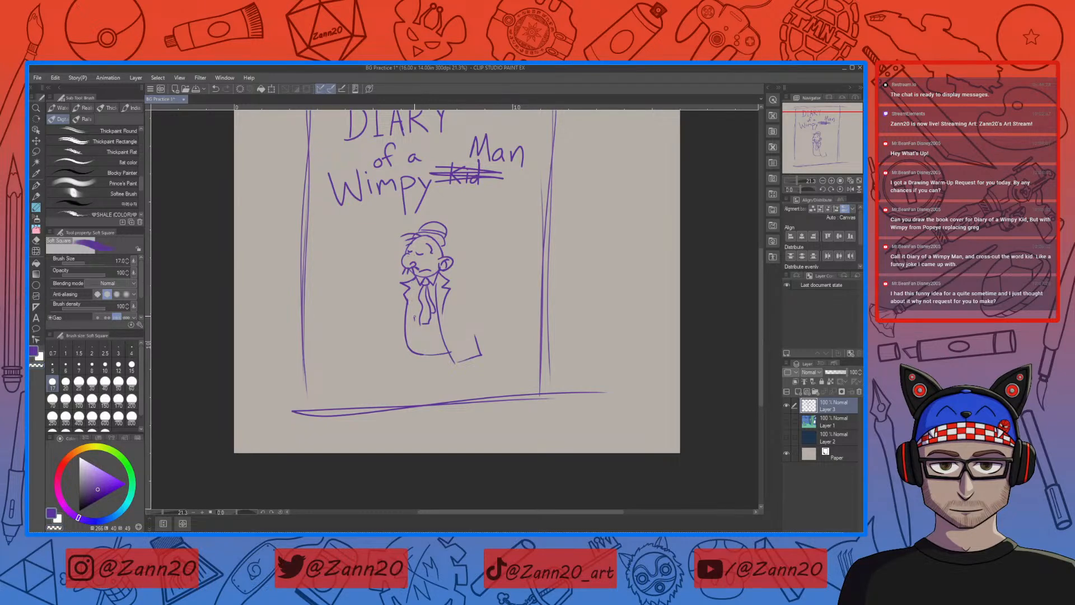
drag(414, 317, 415, 324)
key(c)
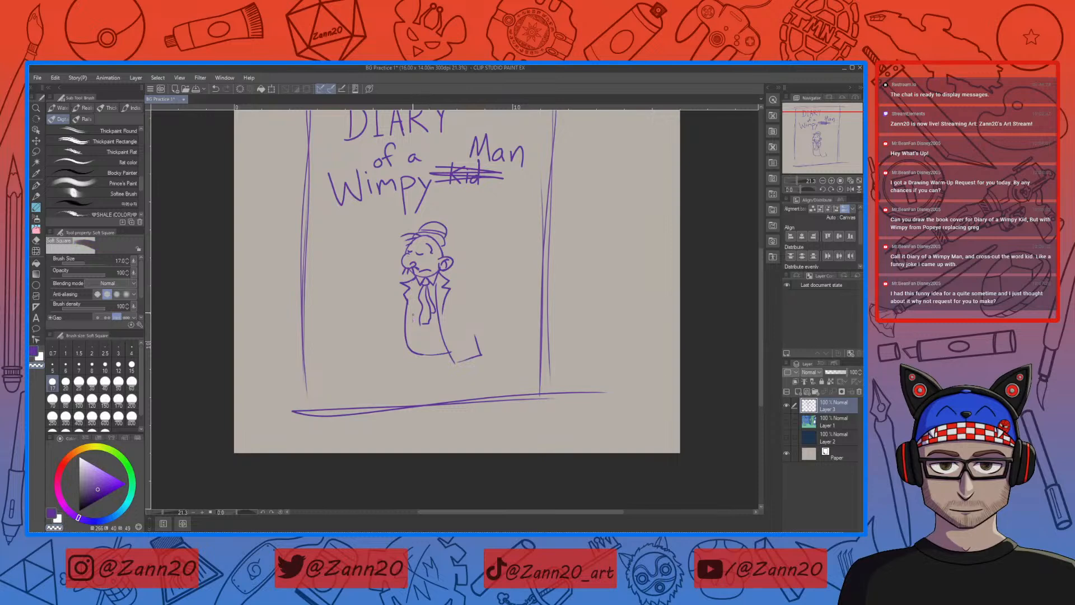
key(c)
drag(415, 279, 407, 331)
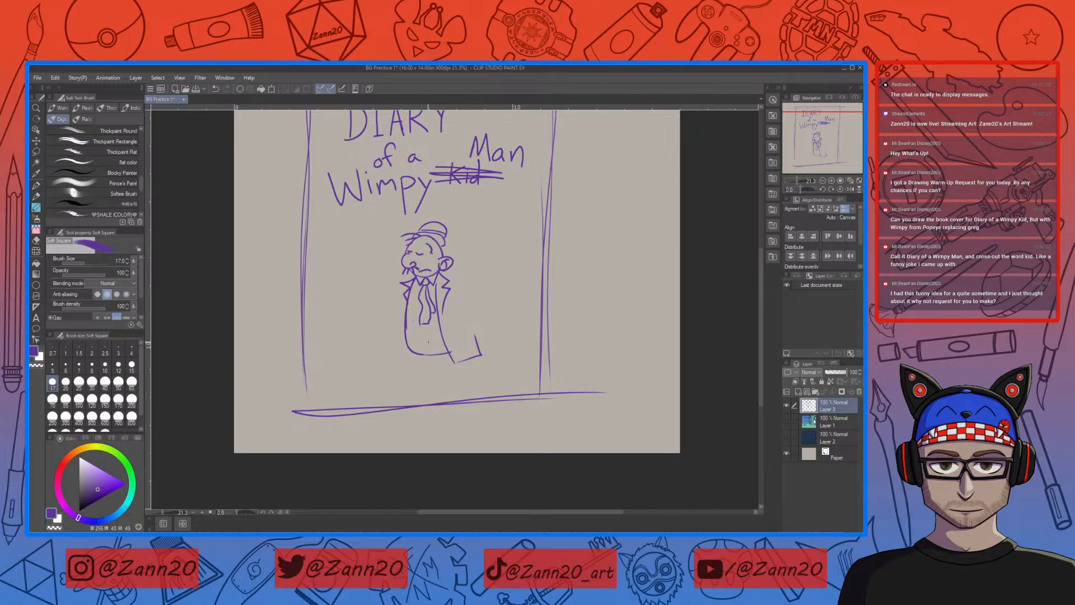
drag(426, 353, 450, 358)
Step: Draw the arm on the right bent toward the waist with its hand at the belt, erasing overlapping jacket lines
drag(454, 302, 461, 322)
mouse_move(443, 272)
mouse_down()
mouse_move(482, 301)
mouse_move(481, 316)
mouse_move(447, 335)
mouse_move(457, 346)
mouse_move(478, 322)
mouse_up()
key(ctrl+z)
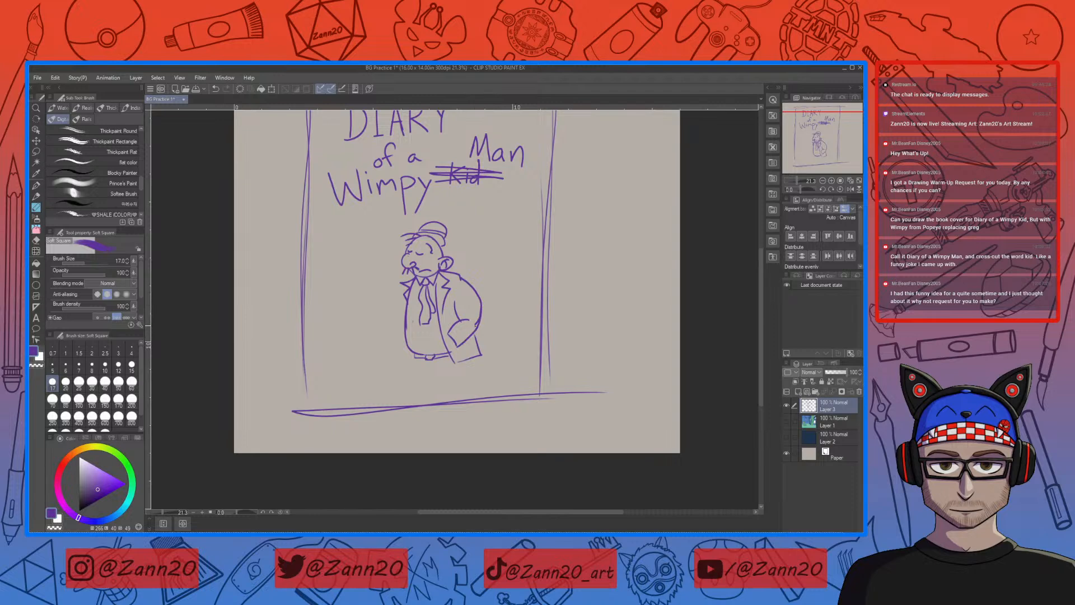
key(c)
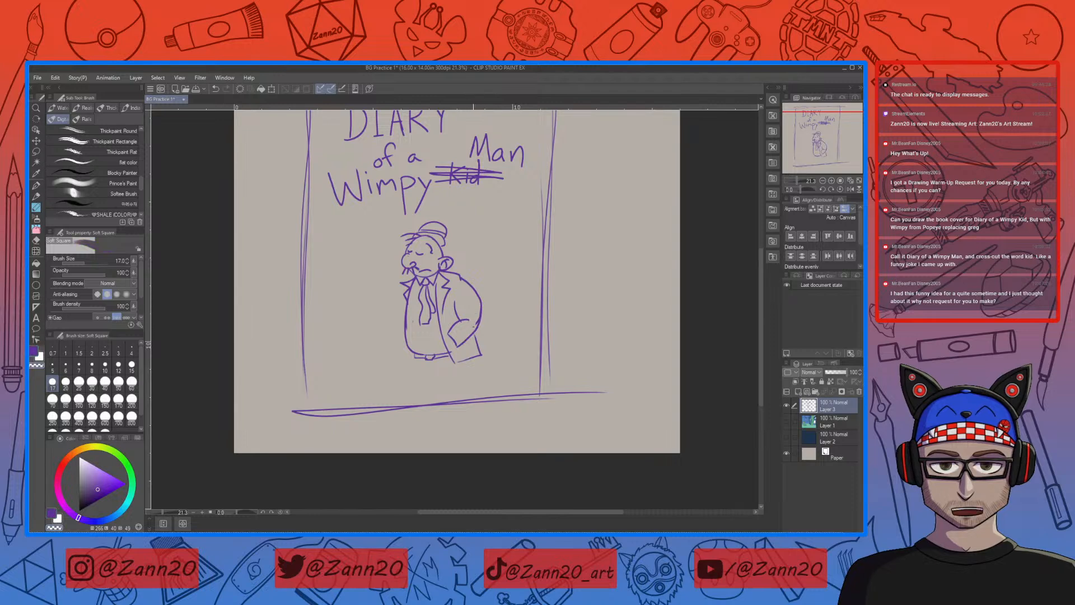
key(c)
drag(449, 335, 447, 356)
key(c)
key(c)
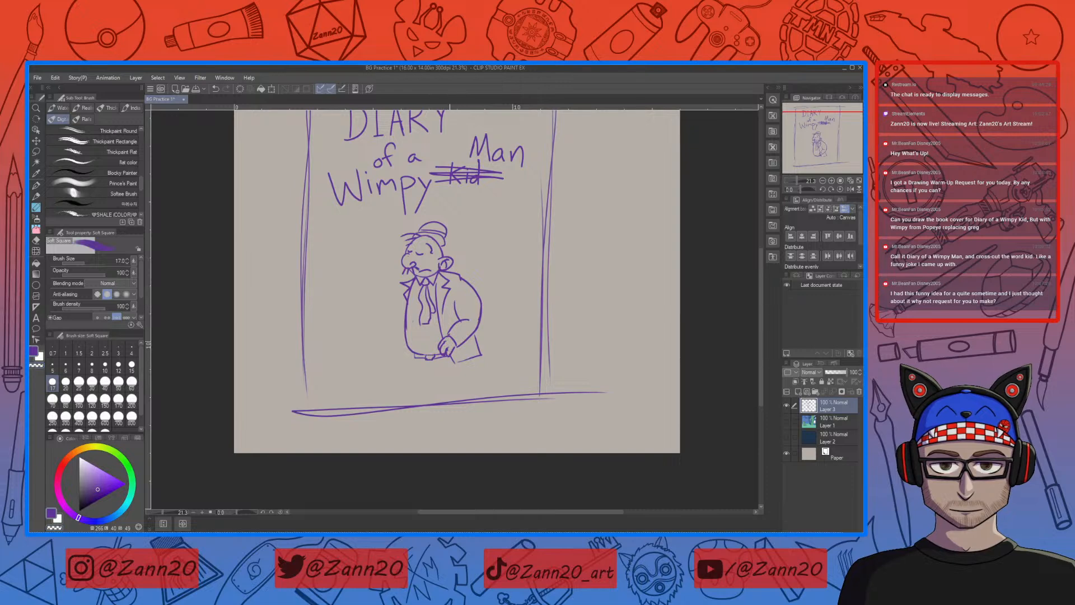
drag(446, 345, 455, 336)
Step: Draw the shoulder and sleeve of the arm hanging on the character's left side of the drawing
drag(415, 276, 400, 284)
drag(401, 285, 395, 330)
drag(398, 327, 392, 344)
key(ctrl+z)
drag(399, 329, 391, 349)
key(ctrl+z)
Step: Draw the cuff and the outline of the hand at the end of the hanging arm
drag(400, 321, 388, 337)
drag(388, 338, 381, 347)
drag(380, 353, 385, 362)
key(ctrl+z)
drag(394, 347, 393, 364)
key(ctrl+z)
Step: Sketch the trouser legs from the belt down to the cover's lower edge, correcting the leg lines
mouse_move(412, 364)
mouse_down()
mouse_move(415, 331)
mouse_move(417, 357)
mouse_up()
key(ctrl+z)
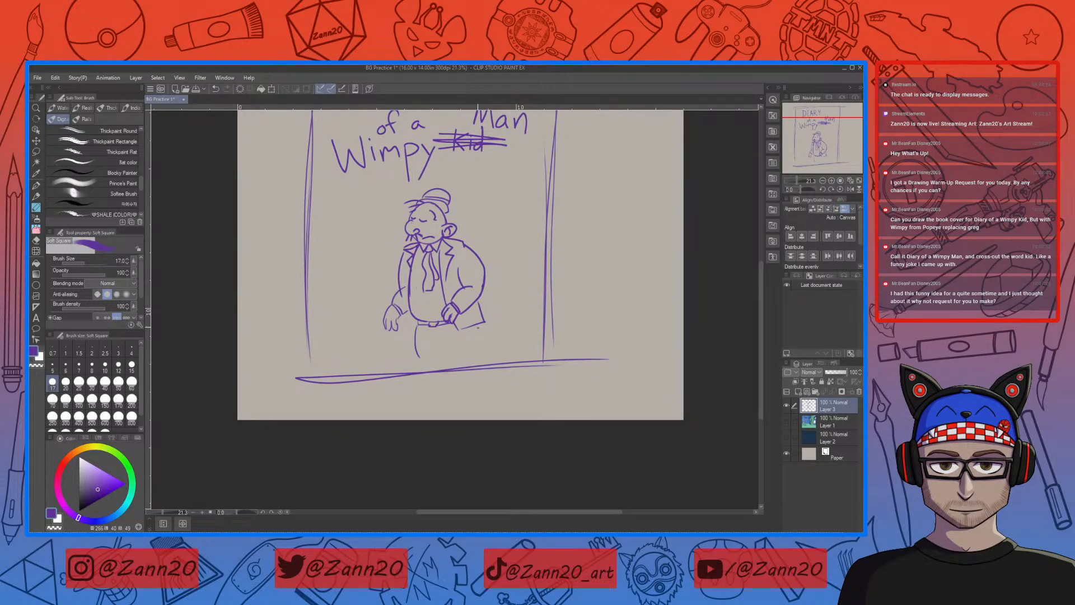
mouse_move(478, 326)
mouse_down()
mouse_move(467, 364)
mouse_move(438, 340)
mouse_move(433, 366)
mouse_up()
key(e)
mouse_move(416, 331)
mouse_down()
mouse_move(418, 356)
mouse_move(435, 350)
mouse_move(412, 368)
mouse_up()
key(b)
key(ctrl+z)
drag(450, 233, 451, 268)
mouse_move(484, 334)
mouse_down()
mouse_move(472, 311)
mouse_move(498, 319)
mouse_move(496, 344)
mouse_up()
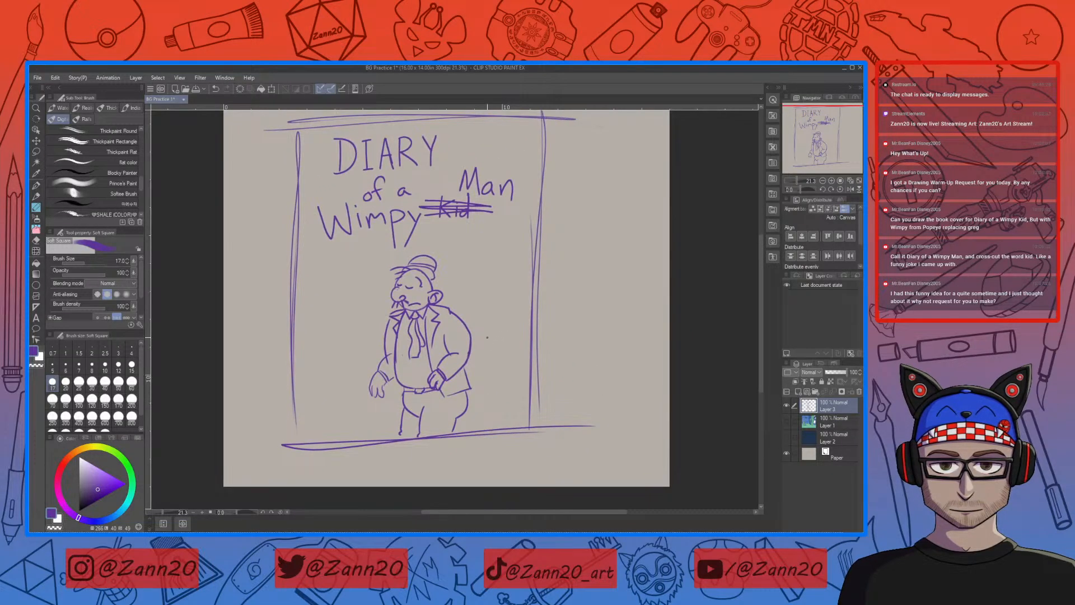
Step: Rename the sketch layer as "warm up"
drag(488, 337, 488, 356)
key(ctrl+minus)
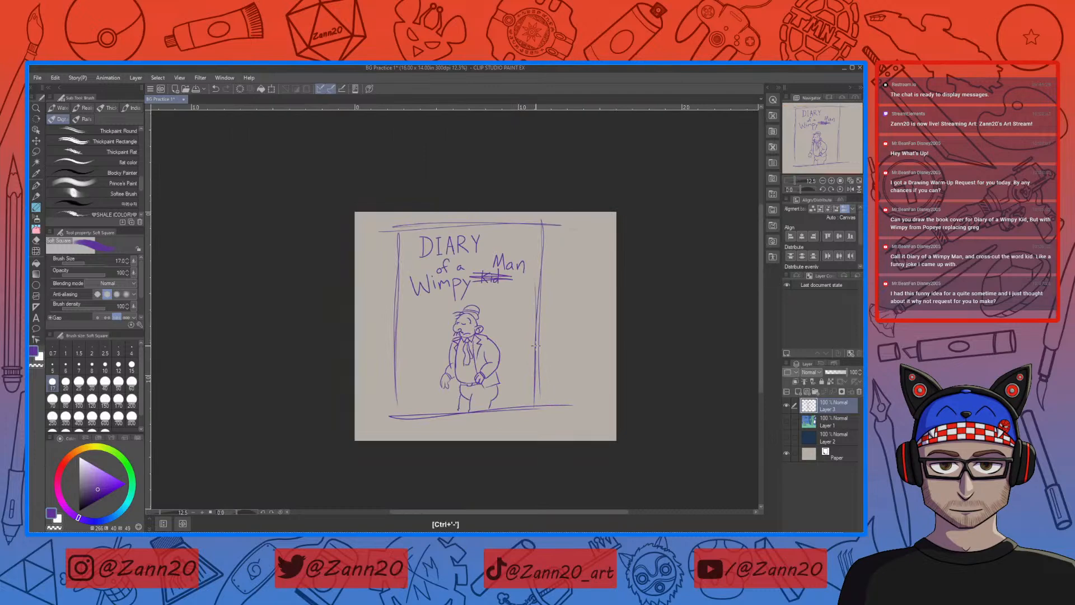
drag(565, 382, 565, 348)
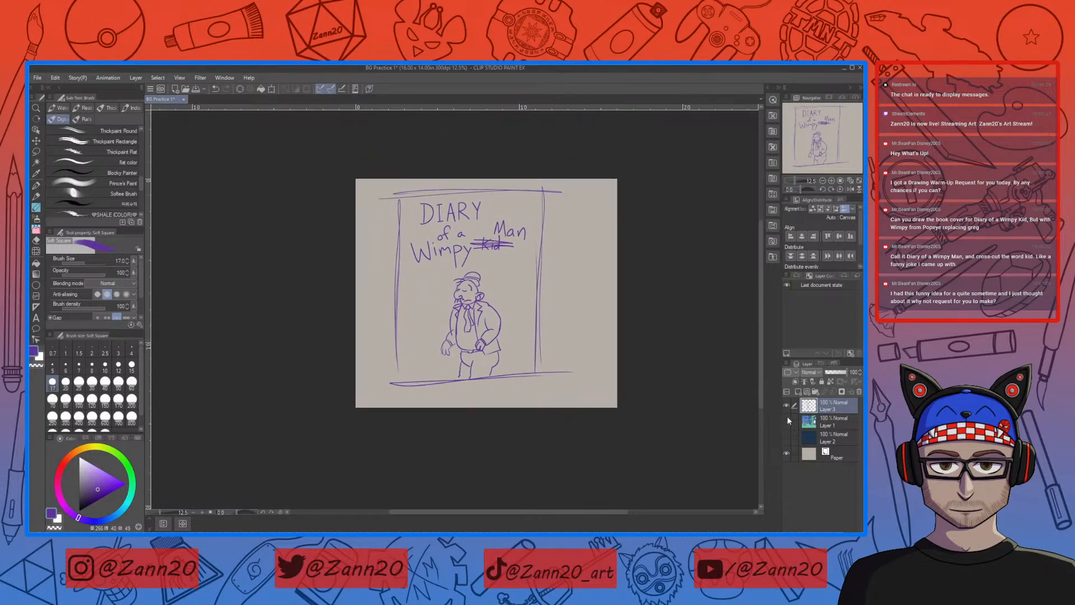
double_click(824, 408)
text(warm ups)
key(BackSpace)
key(Return)
Step: Hide the warm up layer, show Layer 1 and Layer 2 again and make Layer 1 active
click(786, 404)
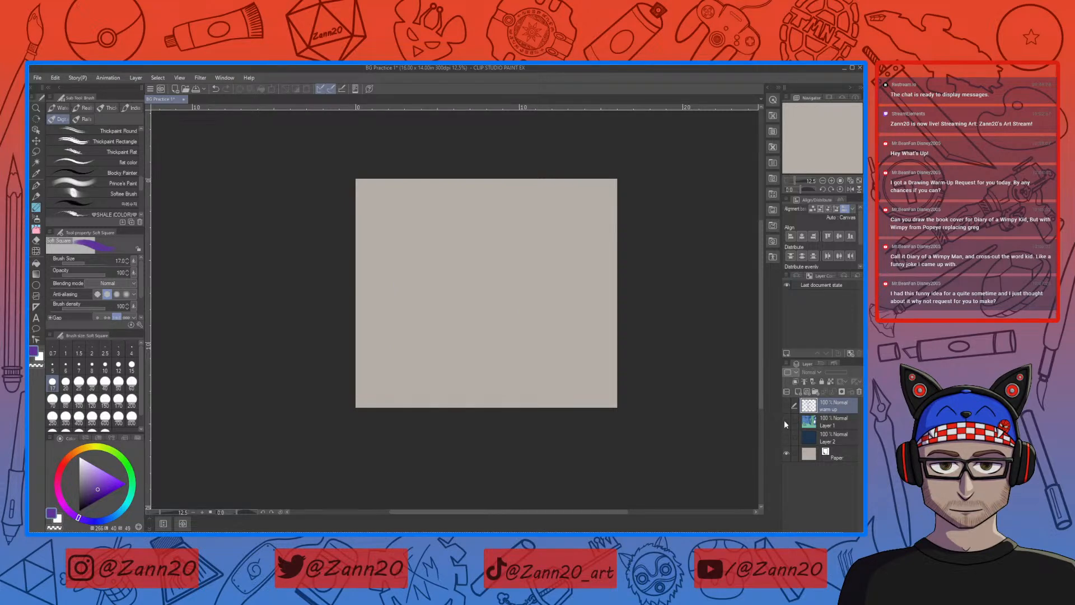
drag(789, 422, 788, 433)
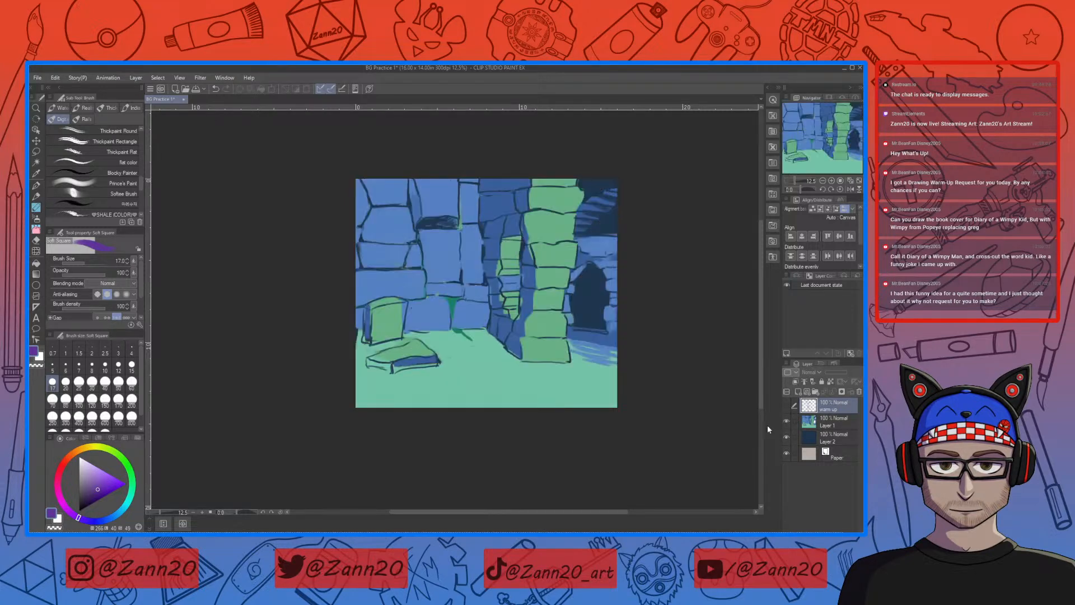
click(811, 424)
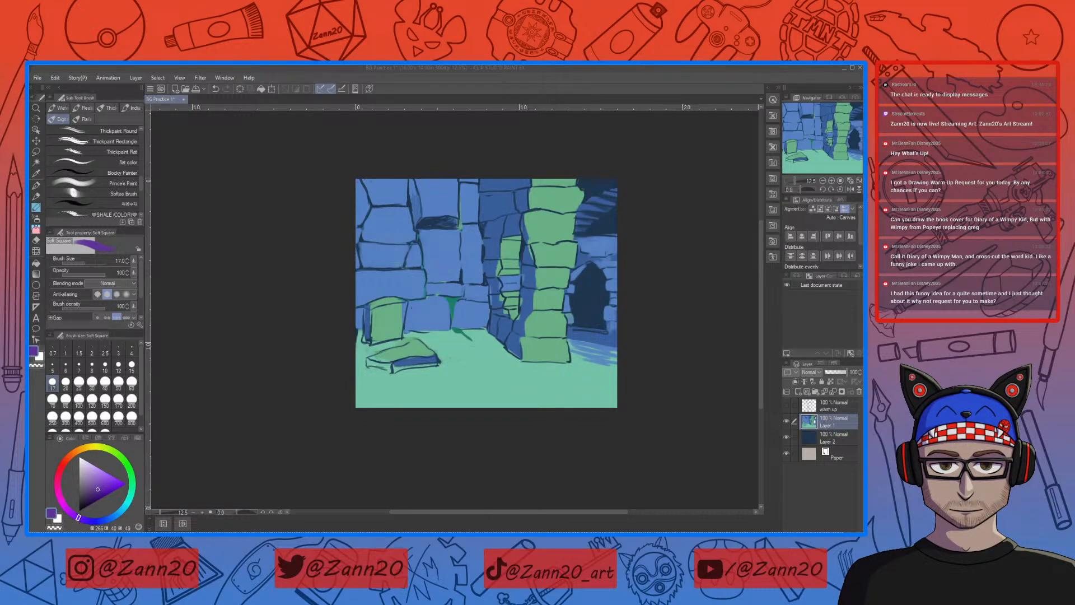
click(569, 140)
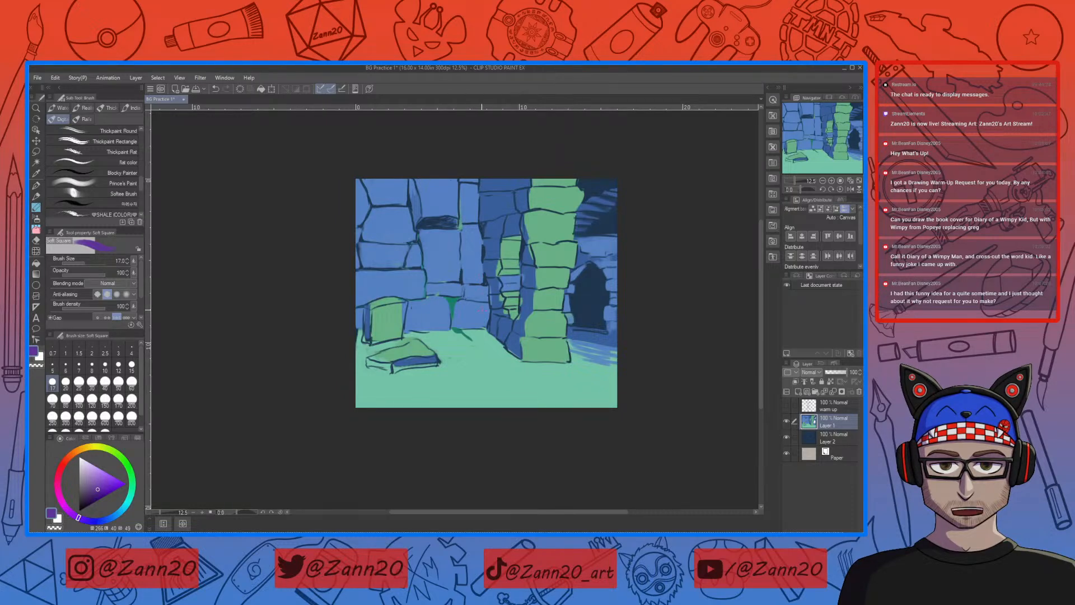
Step: Check Layer 1 by toggling its visibility, then merge Layer 1 and Layer 2 into one layer
click(787, 421)
click(786, 421)
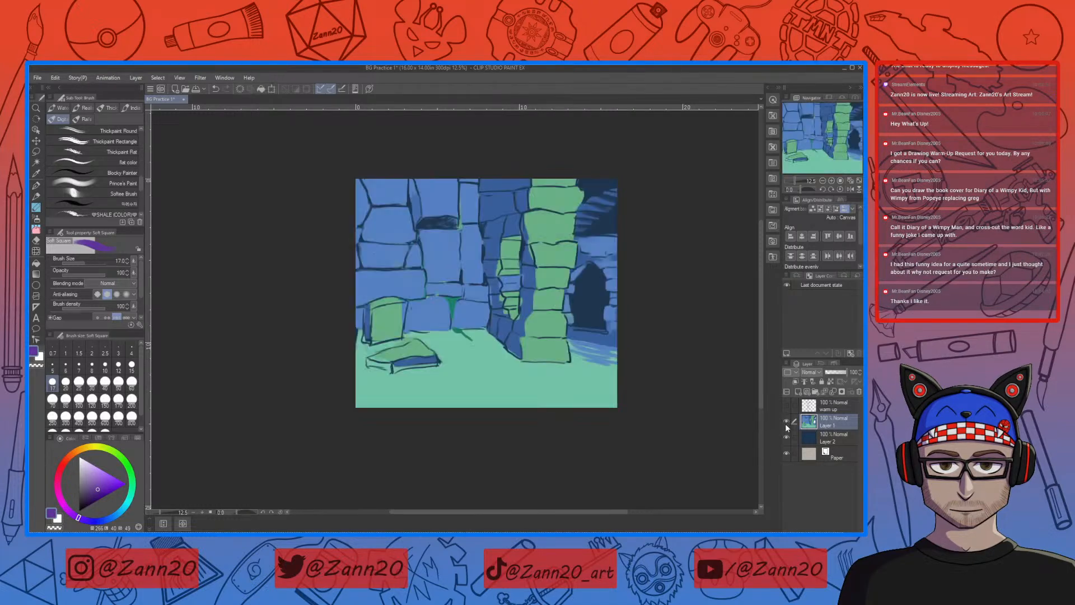
shift+click(812, 434)
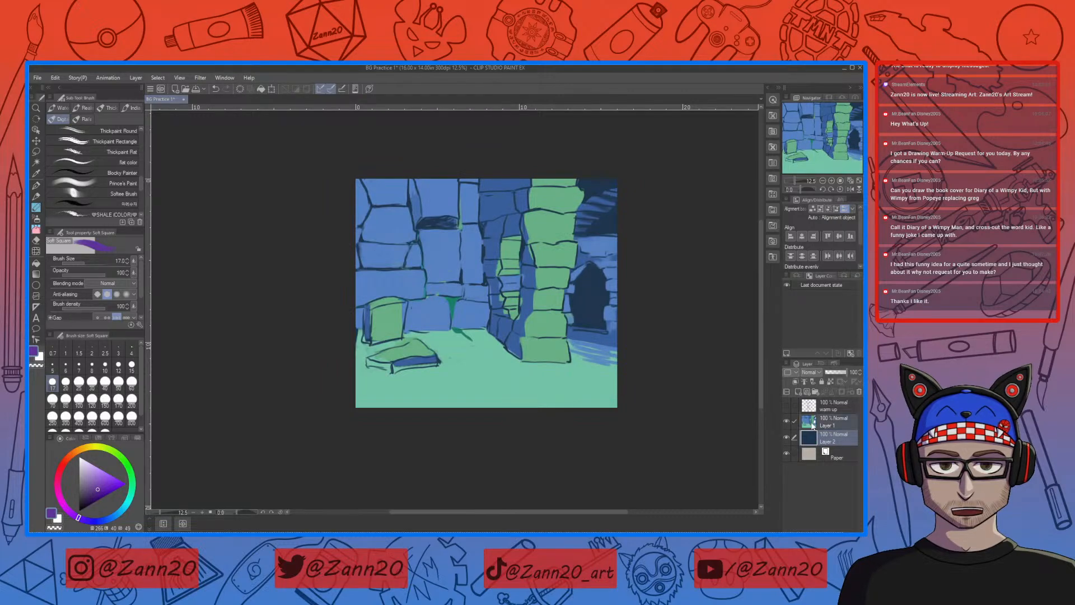
click(786, 353)
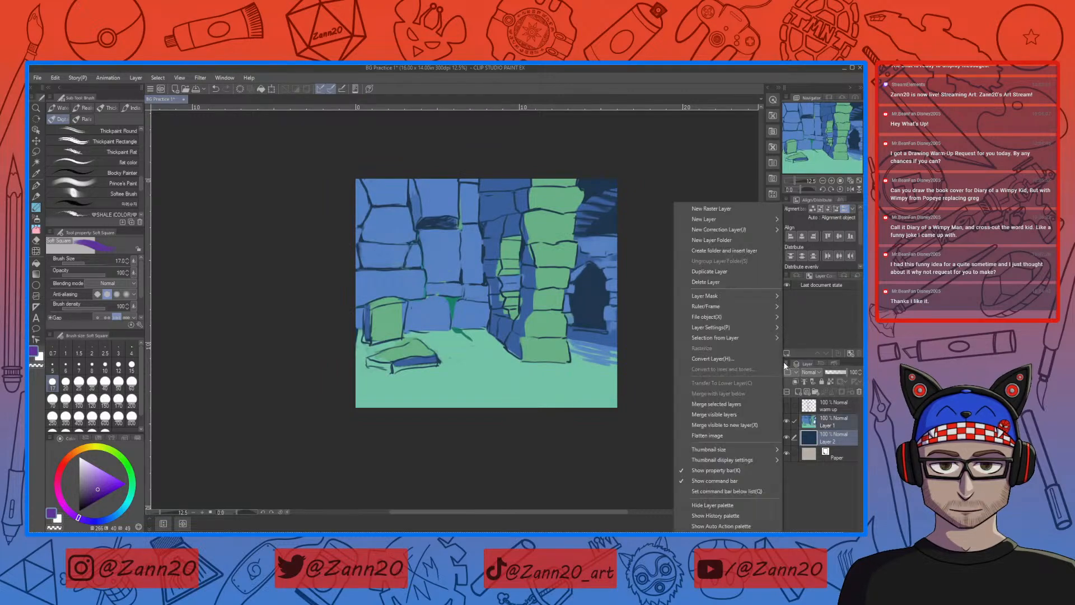
click(734, 416)
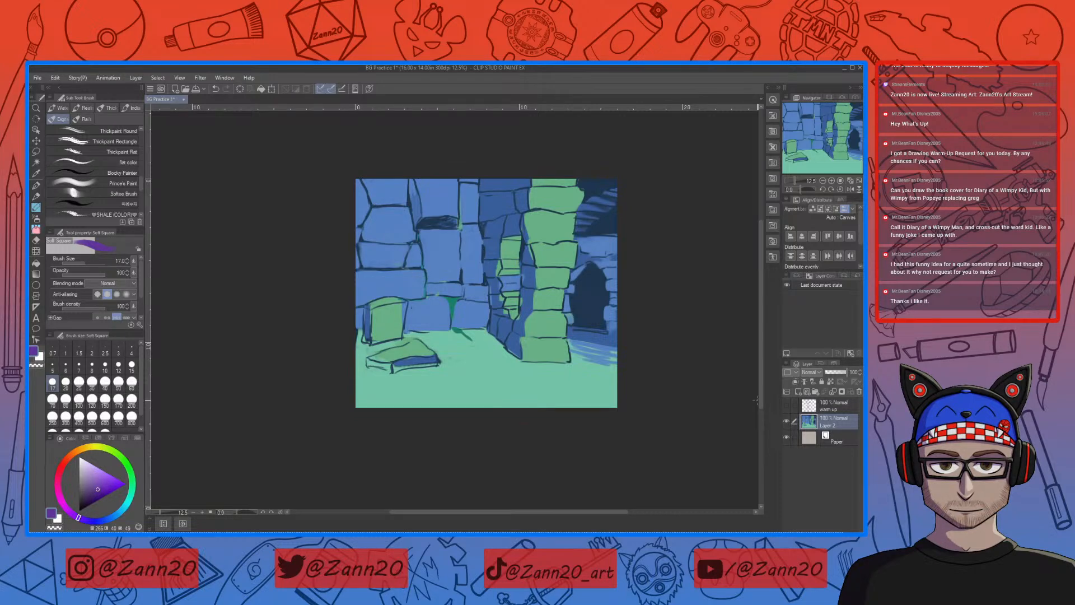
Step: Switch the drawing colour to a dark teal and enlarge the brush for the background painting
right_click(518, 375)
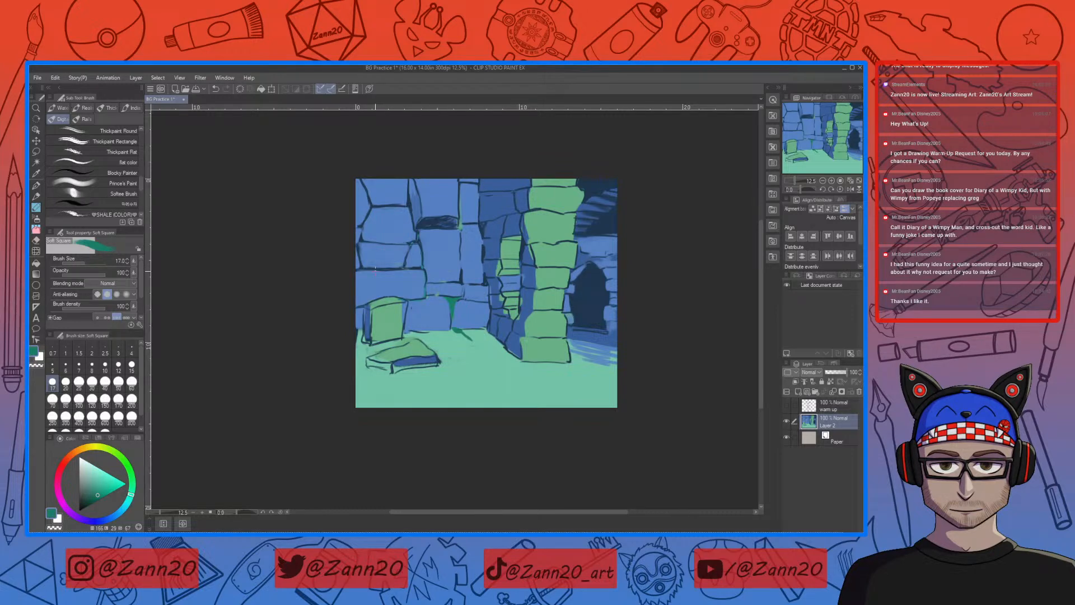
key(bracketright)
key(bracketright)
key(bracketright)
key(bracketright)
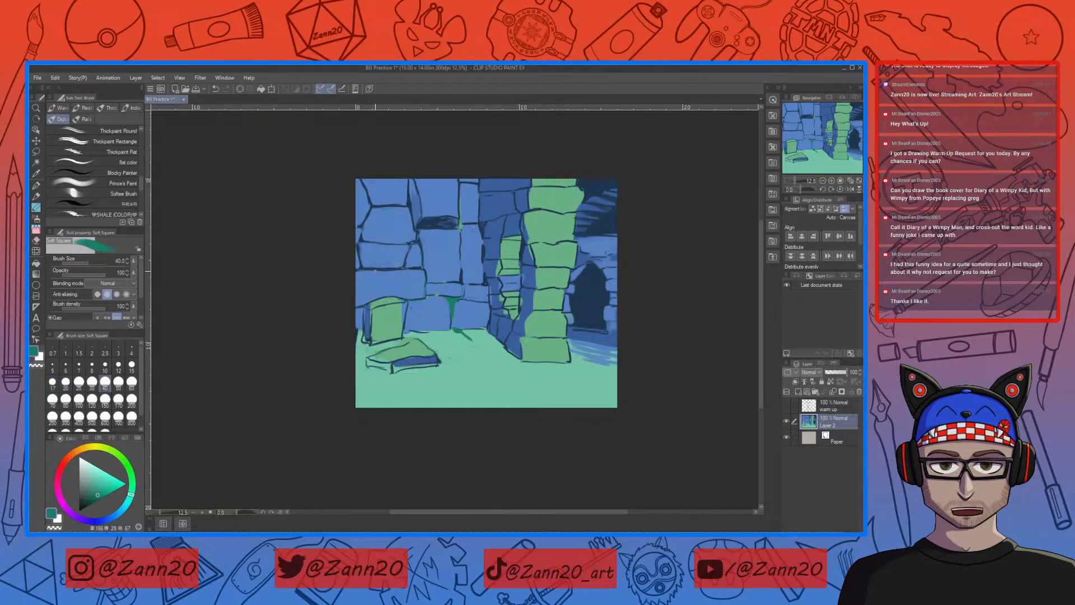
Step: Enlarge the brush and paint dark teal moss drips on the wall stone and the green pillar
key(bracketright)
key(bracketright)
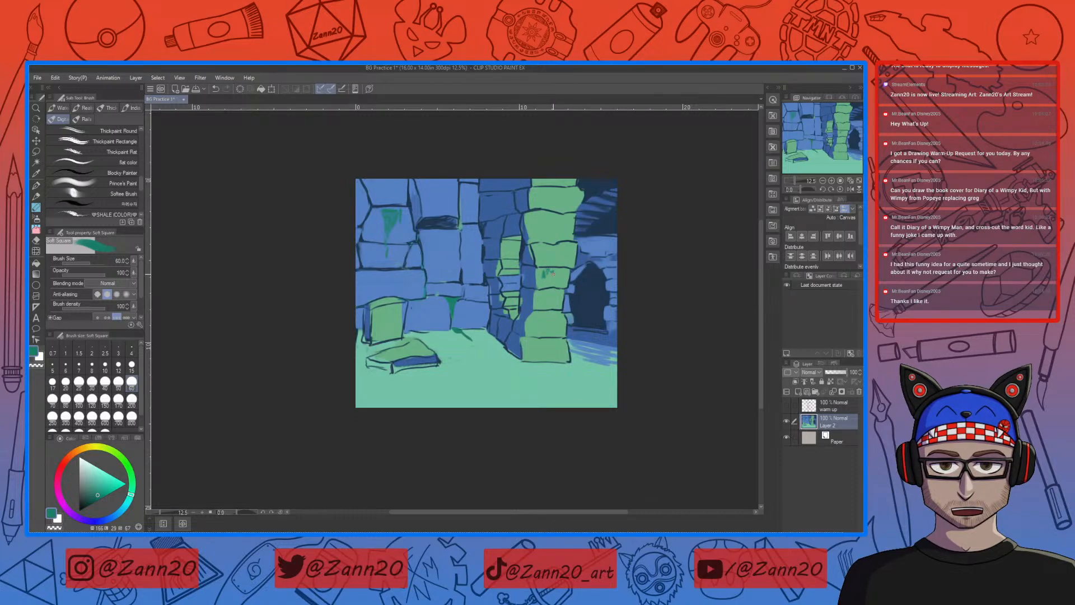
drag(557, 272, 559, 275)
drag(542, 316, 542, 329)
drag(539, 314, 547, 322)
Step: Hatch curved dark teal strokes across the front corner of the green floor, below the fallen stone slab
drag(361, 358, 452, 401)
mouse_move(356, 352)
mouse_down()
mouse_move(430, 406)
mouse_move(392, 407)
mouse_up()
mouse_move(357, 374)
mouse_down()
mouse_move(382, 408)
mouse_move(372, 407)
mouse_move(439, 408)
mouse_move(411, 407)
mouse_move(427, 390)
mouse_move(476, 407)
mouse_up()
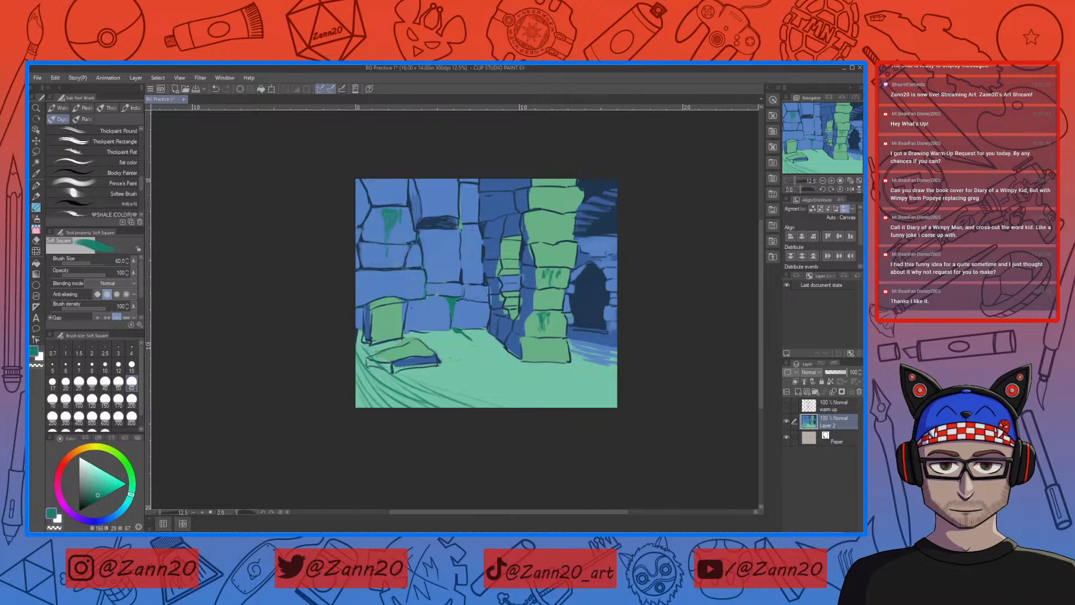
drag(405, 388, 421, 402)
mouse_move(375, 383)
mouse_down()
mouse_move(378, 402)
mouse_move(363, 387)
mouse_up()
Step: Sample the wall blue, lighten it to a pale blue and draw thin cobweb strands between the wall and the pillar
right_click(448, 258)
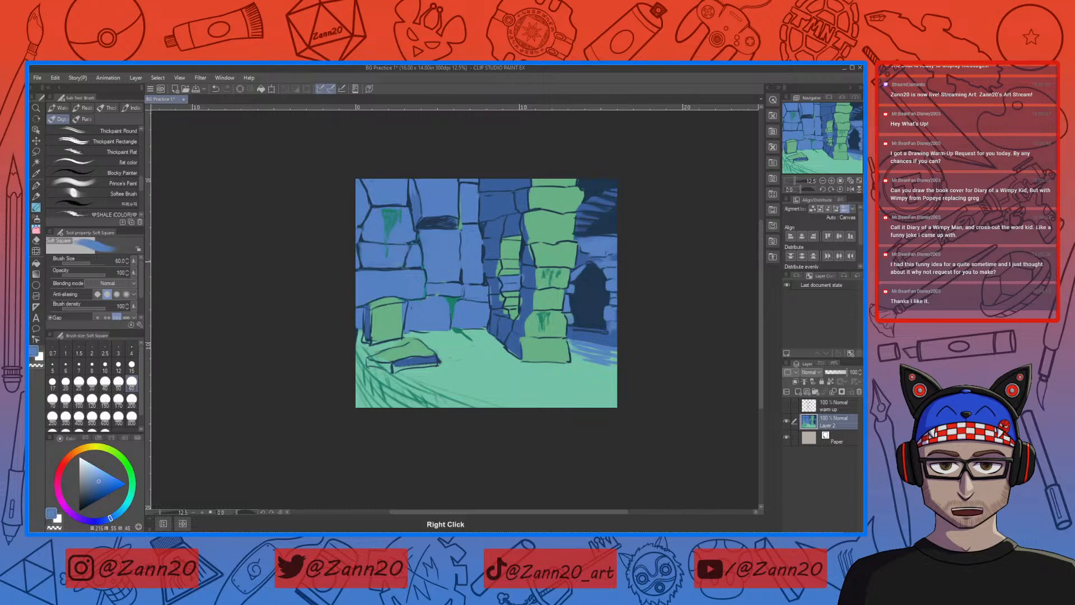
drag(98, 478, 93, 463)
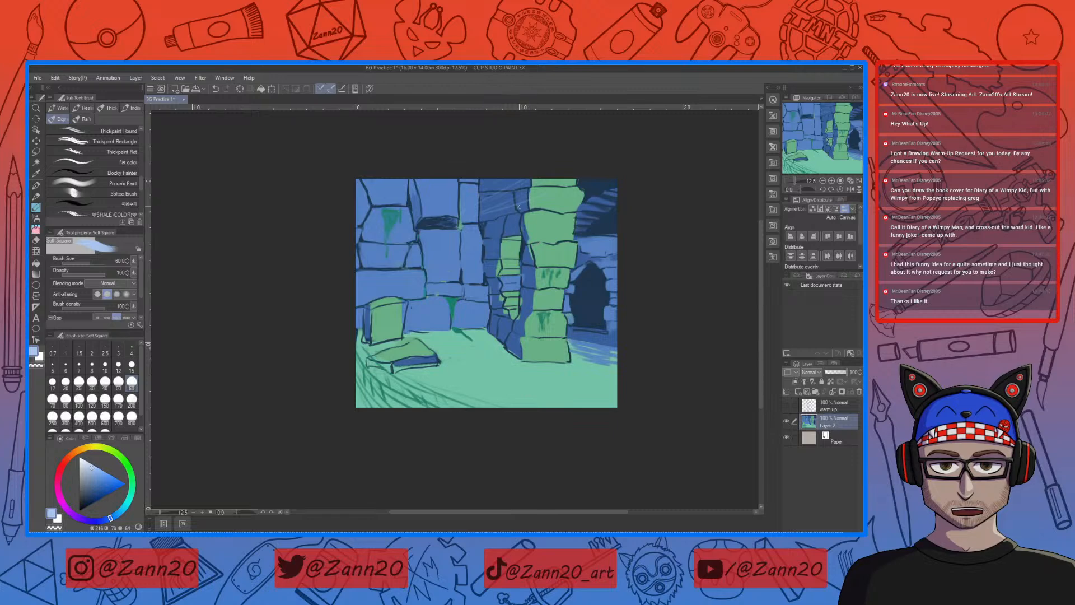
key(ctrl+z)
drag(521, 198, 456, 219)
drag(508, 190, 491, 204)
drag(518, 250, 542, 257)
mouse_move(482, 238)
mouse_down()
mouse_move(516, 248)
mouse_move(528, 206)
mouse_up()
key(ctrl+z)
mouse_move(474, 219)
mouse_down()
mouse_move(517, 189)
mouse_move(507, 200)
mouse_up()
key(ctrl+z)
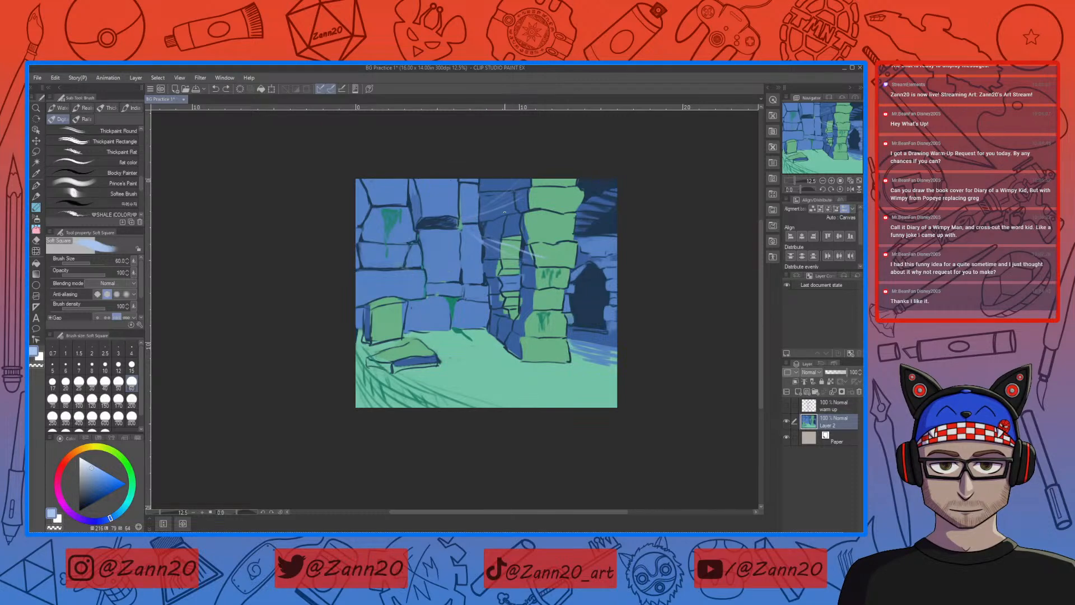
drag(475, 216, 517, 200)
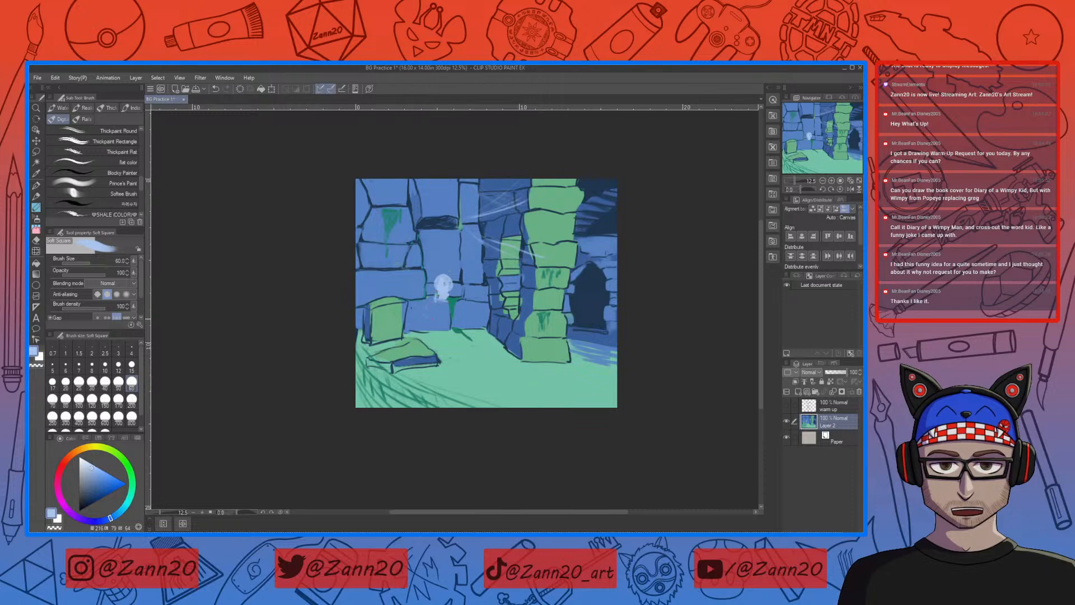
Step: Sketch a pale blue seated skeleton against the back wall, with ribs, pelvis and outstretched legs
drag(436, 301, 430, 321)
drag(444, 302, 443, 317)
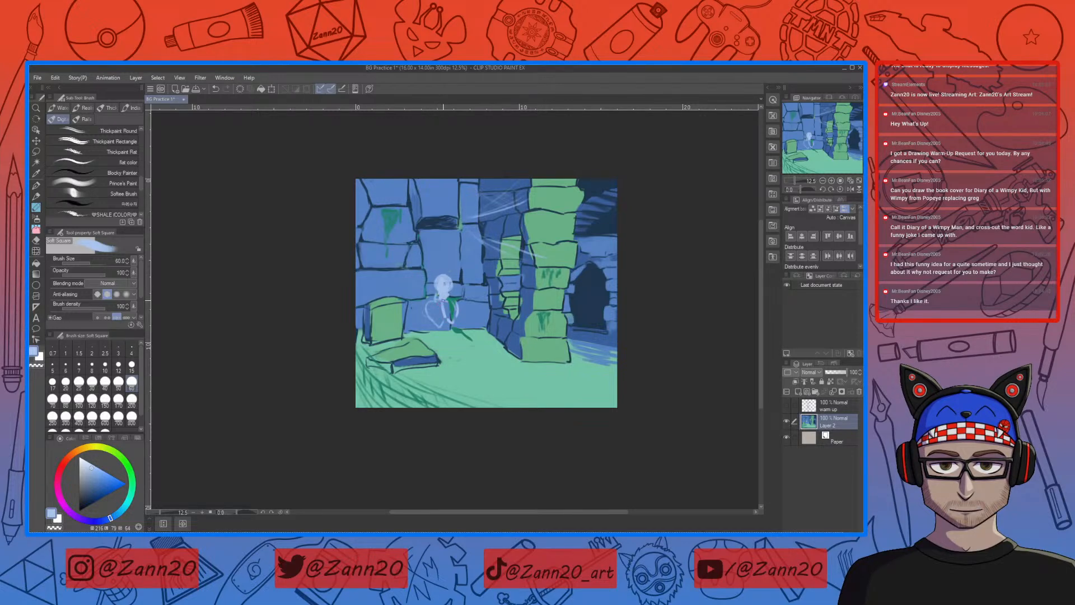
mouse_move(428, 312)
mouse_down()
mouse_move(452, 293)
mouse_move(451, 308)
mouse_move(428, 305)
mouse_move(442, 307)
mouse_move(432, 317)
mouse_move(455, 317)
mouse_up()
key(ctrl+z)
key(ctrl+z)
key(ctrl+z)
drag(451, 335, 453, 331)
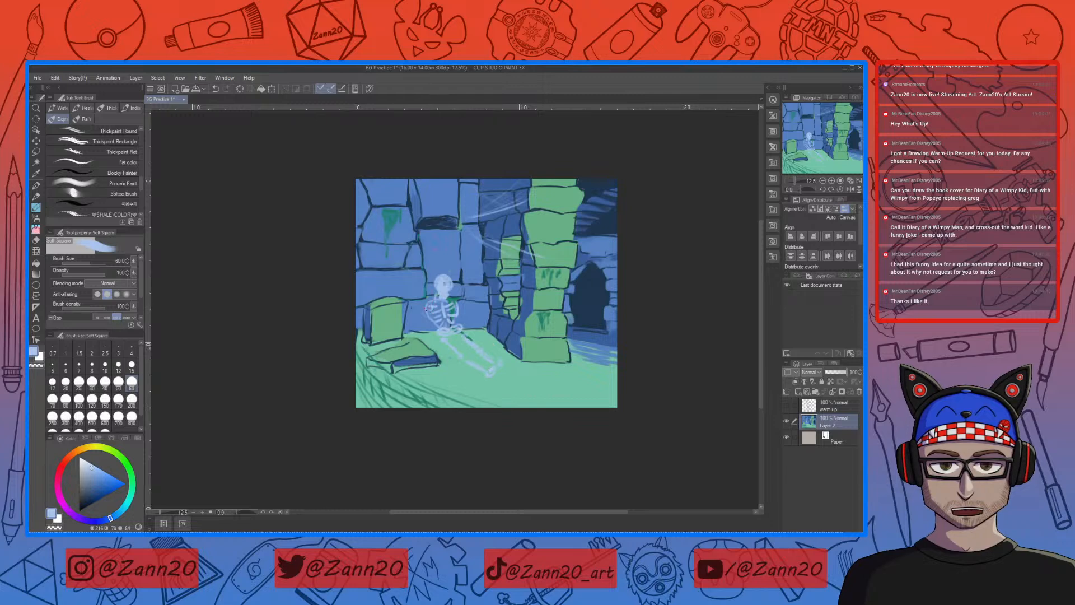
Step: Draw the skeleton's arms and hands raised against the wall
drag(421, 305, 398, 280)
key(ctrl+z)
key(ctrl+y)
drag(399, 276, 392, 262)
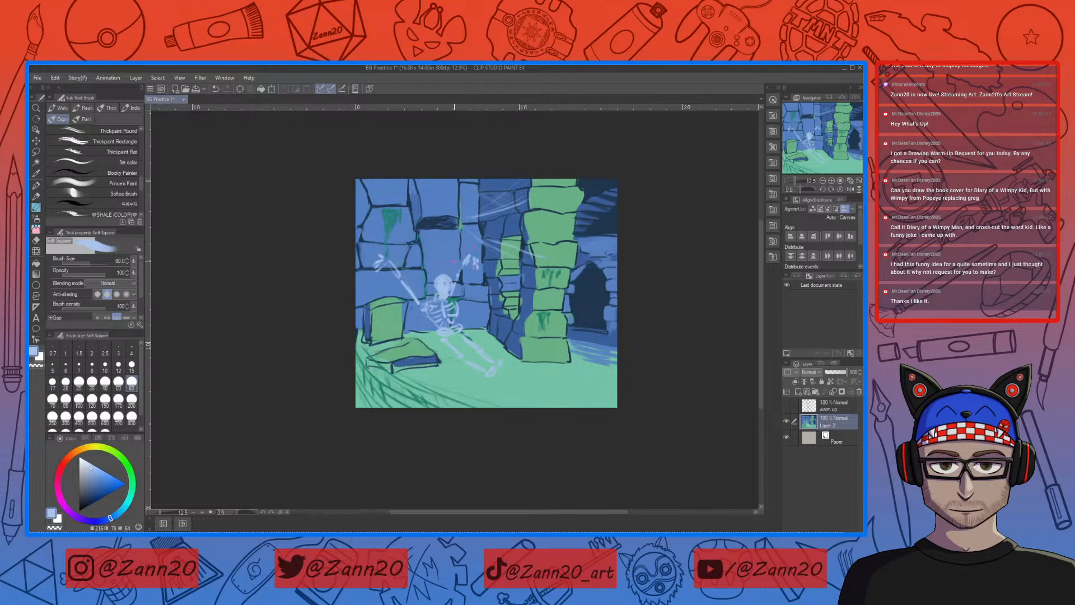
Step: Sample the moss teal and shift the drawing colour to a dark olive
right_click(387, 209)
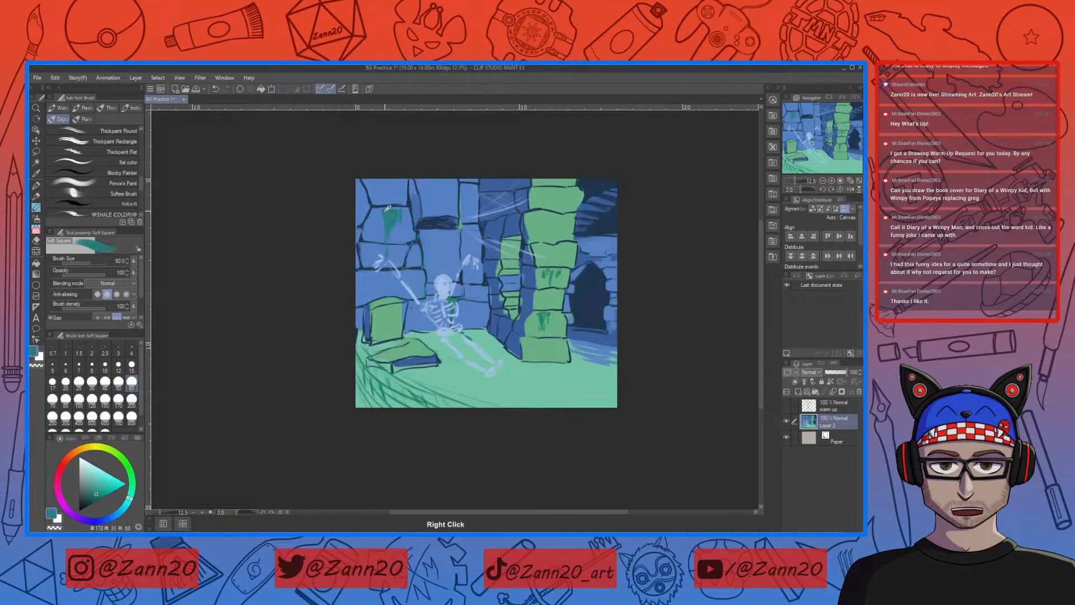
click(93, 491)
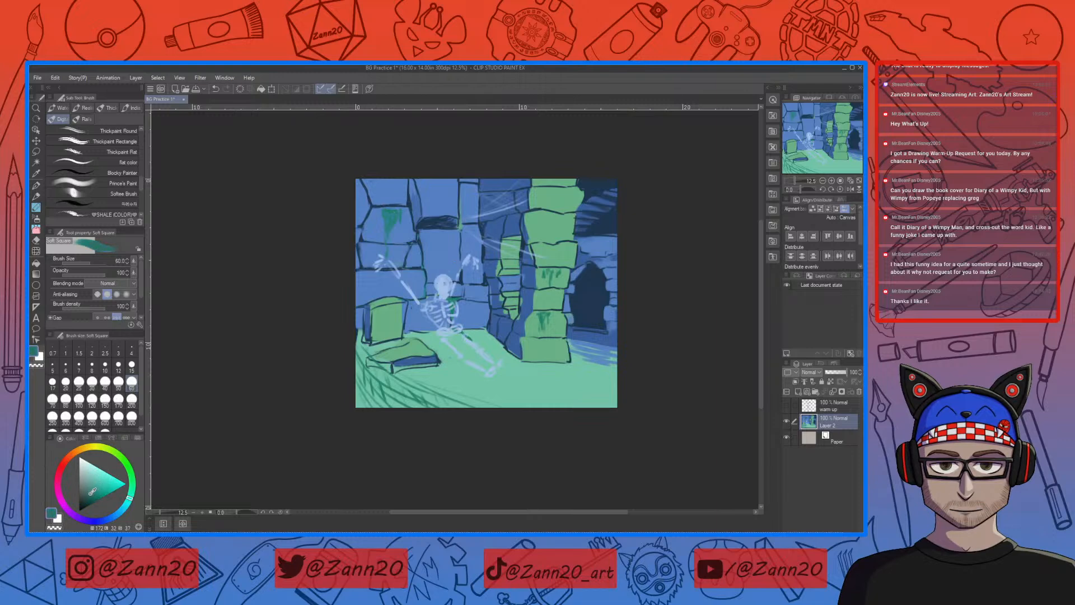
click(89, 493)
drag(129, 499, 103, 456)
click(87, 491)
click(84, 492)
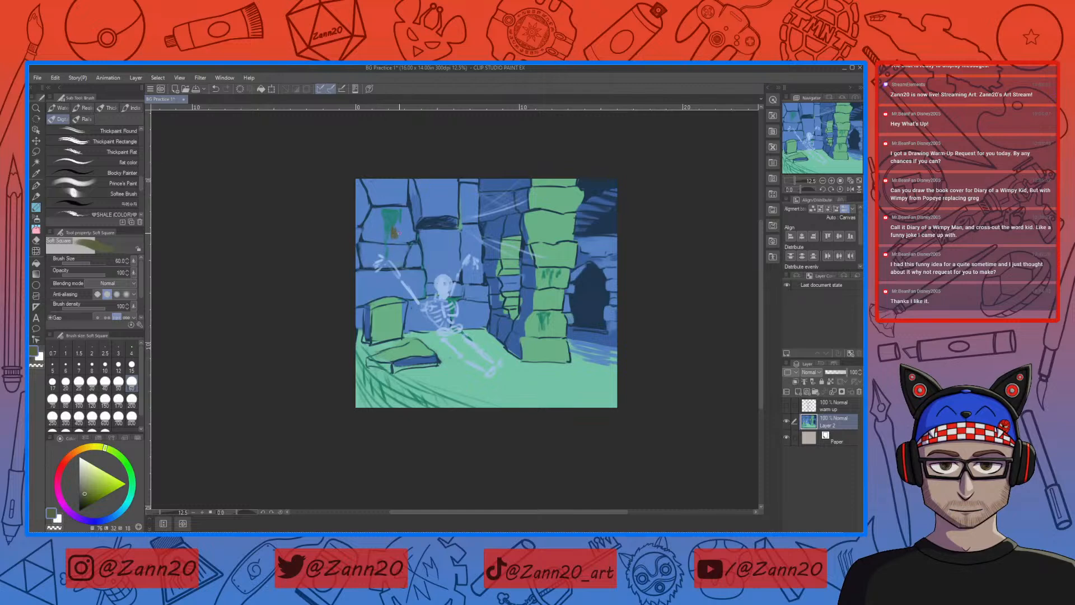
Step: Try to draw an olive chain hanging down to the skeleton's raised hand
drag(393, 232, 394, 240)
drag(391, 260, 390, 268)
key(ctrl+z)
drag(392, 259, 390, 264)
Step: Undo the chain and all the skeleton strokes, keeping the cobweb strands
key(ctrl+z)
key(ctrl+z)
key(ctrl+z)
key(ctrl+z)
key(ctrl+z)
key(ctrl+z)
key(ctrl+z)
key(ctrl+z)
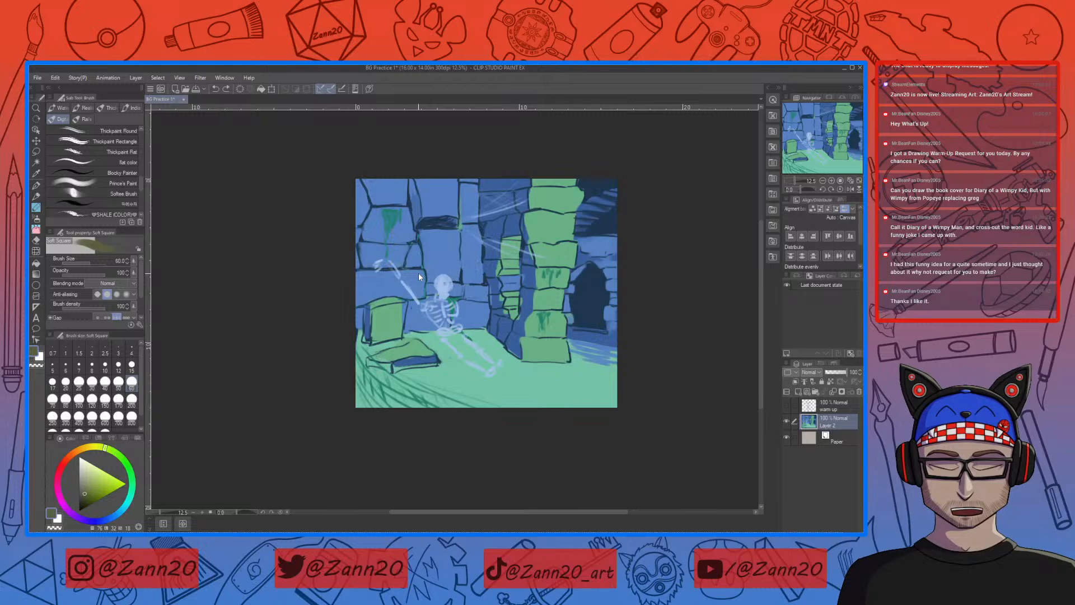
key(ctrl+z)
key(ctrl+z)
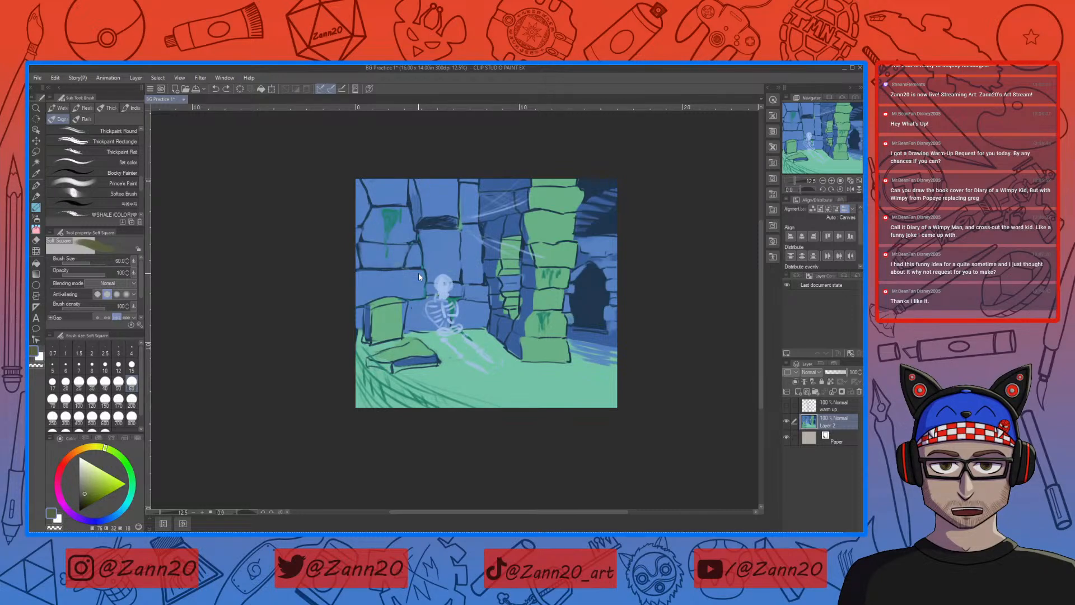
key(ctrl+z)
key(ctrl+z)
key(ctrl+z)
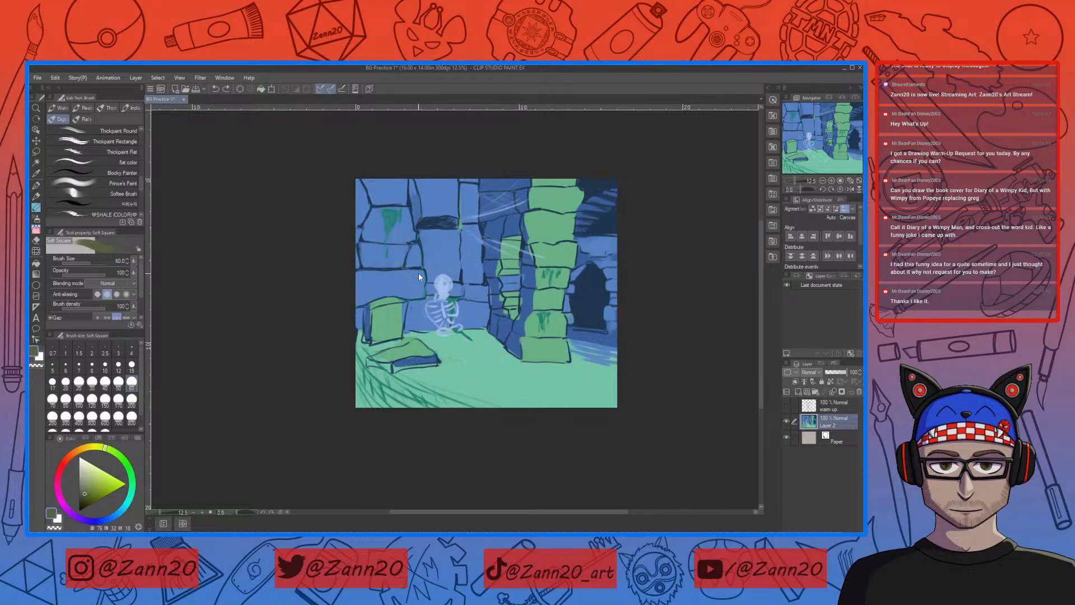
key(ctrl+z)
key(ctrl+z)
key(ctrl+z)
key(ctrl+z)
key(ctrl+z)
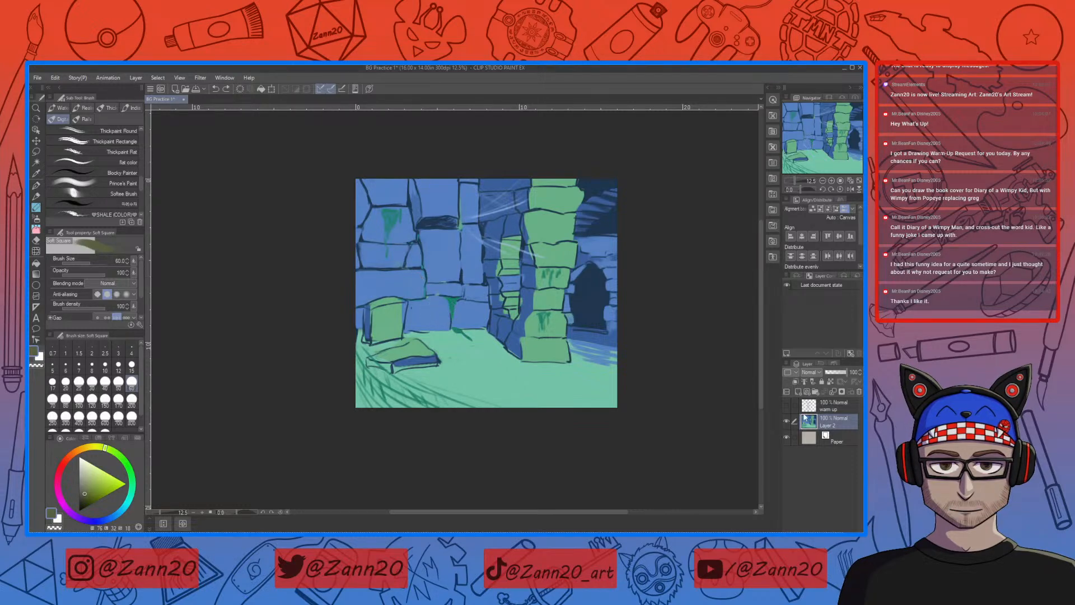
Step: Add a new raster layer above Layer 2 and paint two olive chains hanging on the back wall
click(799, 392)
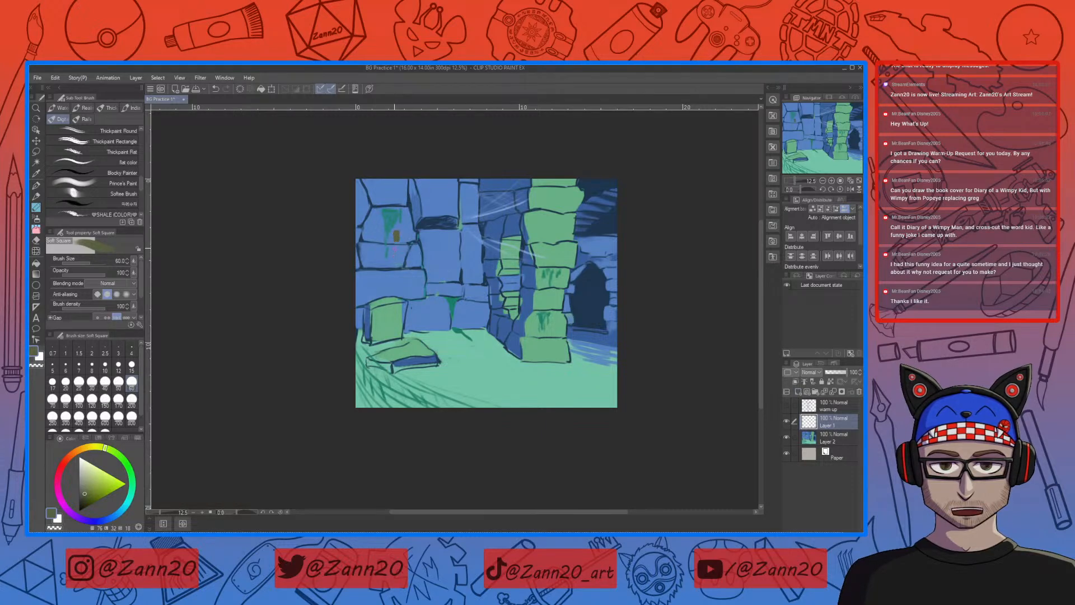
drag(395, 250, 392, 263)
drag(446, 257, 443, 261)
Step: Sample the wall blue from Layer 2, return to Layer 1 and lighten the colour to a pale blue
right_click(417, 360)
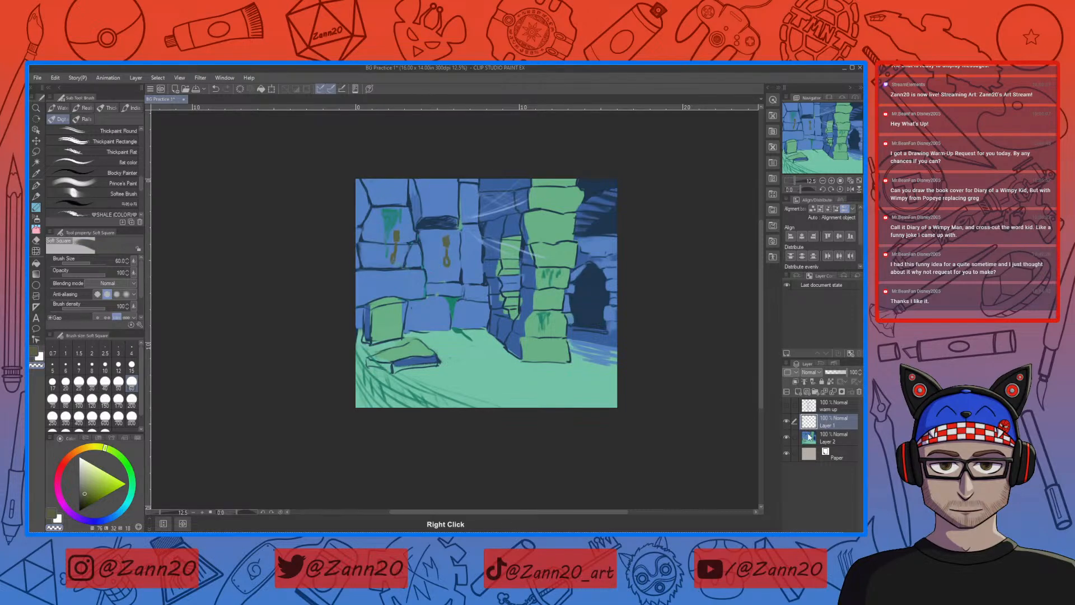
click(806, 437)
right_click(434, 265)
click(807, 412)
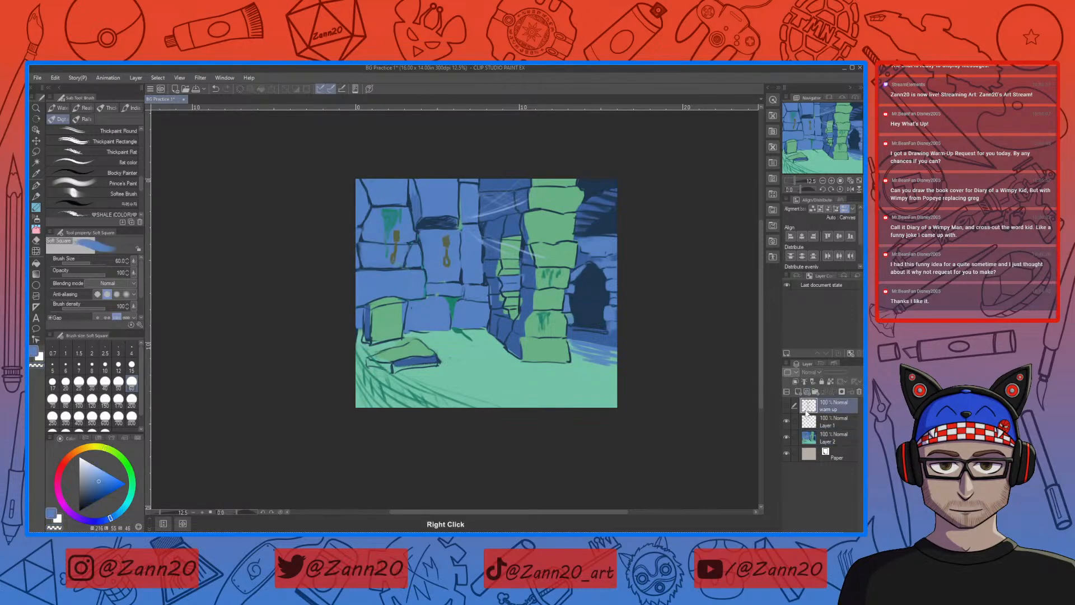
click(805, 417)
drag(96, 472, 92, 462)
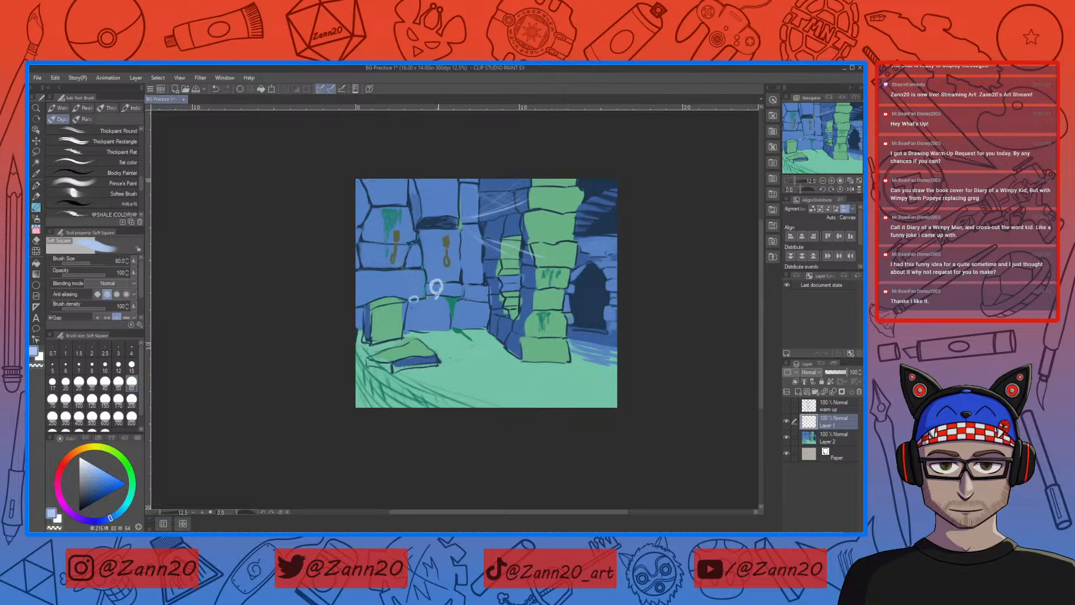
Step: Sketch a seated skeleton on Layer 1 with a tilted head, ribs, outstretched legs and both arms raised toward the chains
drag(438, 289, 442, 295)
drag(443, 297, 449, 275)
mouse_move(430, 304)
mouse_down()
mouse_move(434, 324)
mouse_move(420, 303)
mouse_move(417, 325)
mouse_up()
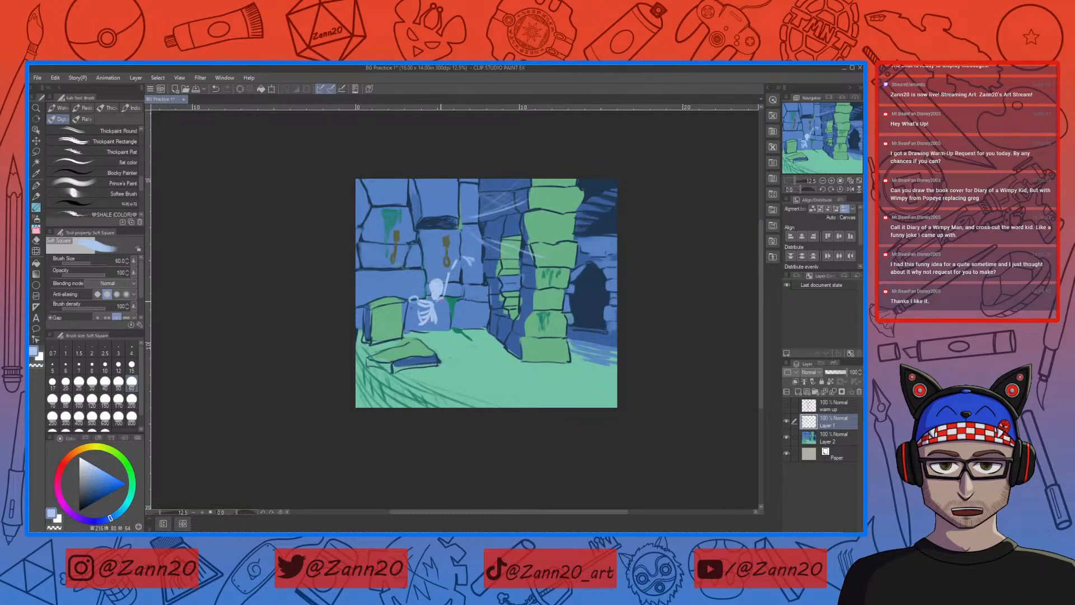
mouse_move(444, 311)
mouse_down()
mouse_move(434, 315)
mouse_move(444, 318)
mouse_up()
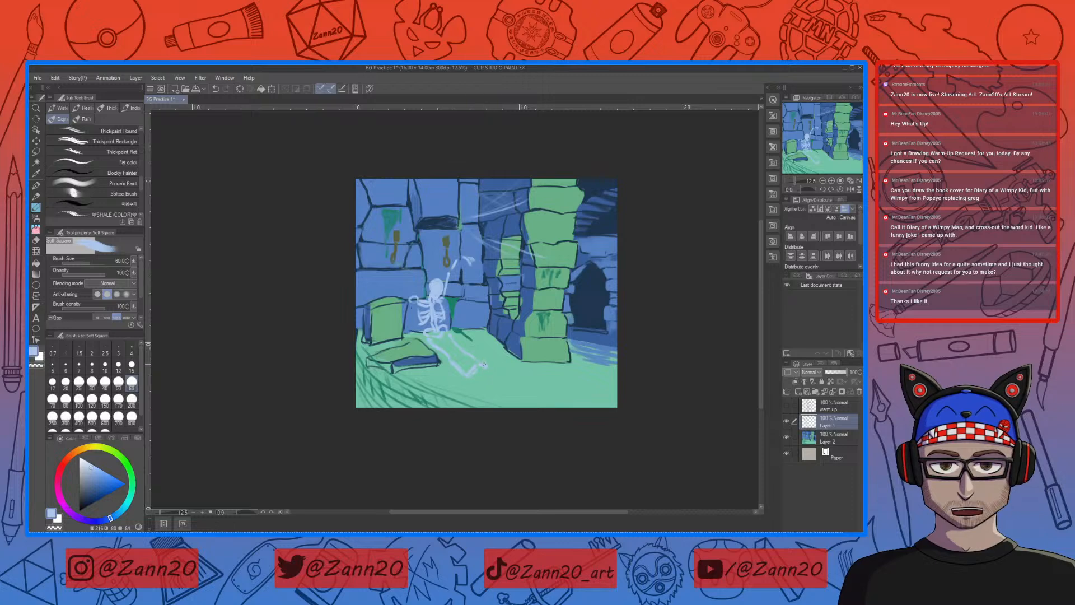
drag(411, 296, 401, 280)
key(ctrl+z)
mouse_move(412, 293)
mouse_down()
mouse_move(395, 257)
mouse_move(377, 255)
mouse_up()
Step: Erase the second chain and repaint it in the sampled olive directly above the skeleton's other raised hand
key(e)
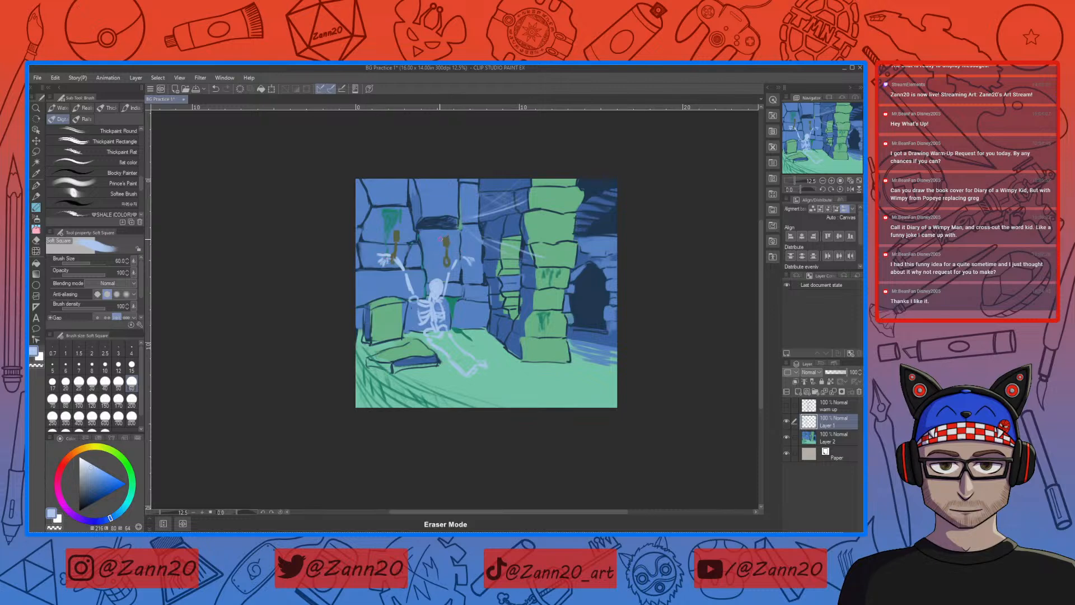
drag(446, 249, 446, 268)
right_click(400, 232)
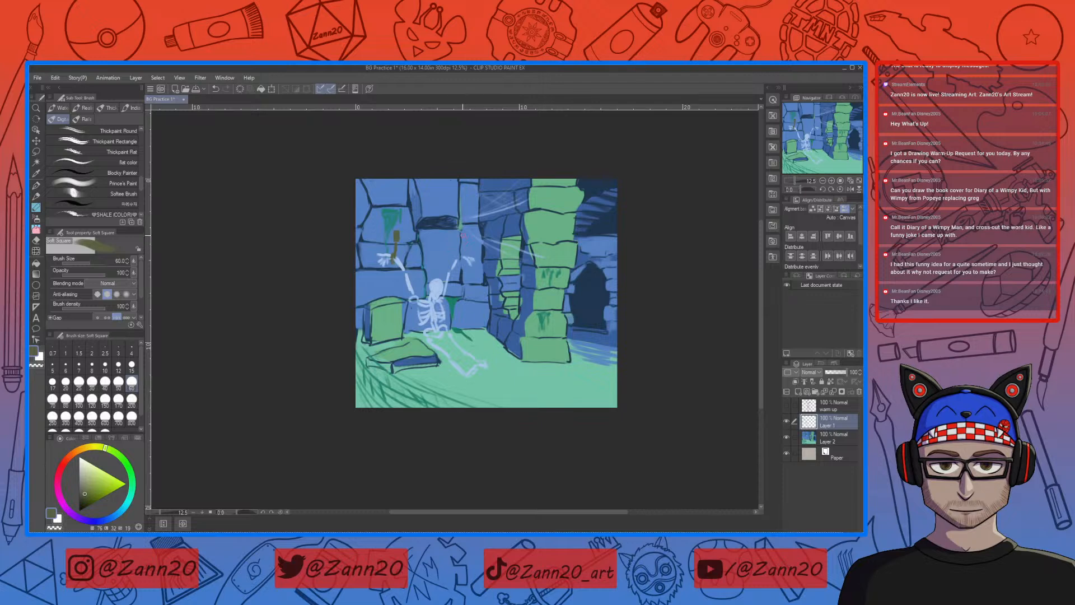
key(b)
Step: On Layer 2, paint over the dark outlines of the wall stones and pillar edges with sampled blues and green
click(817, 442)
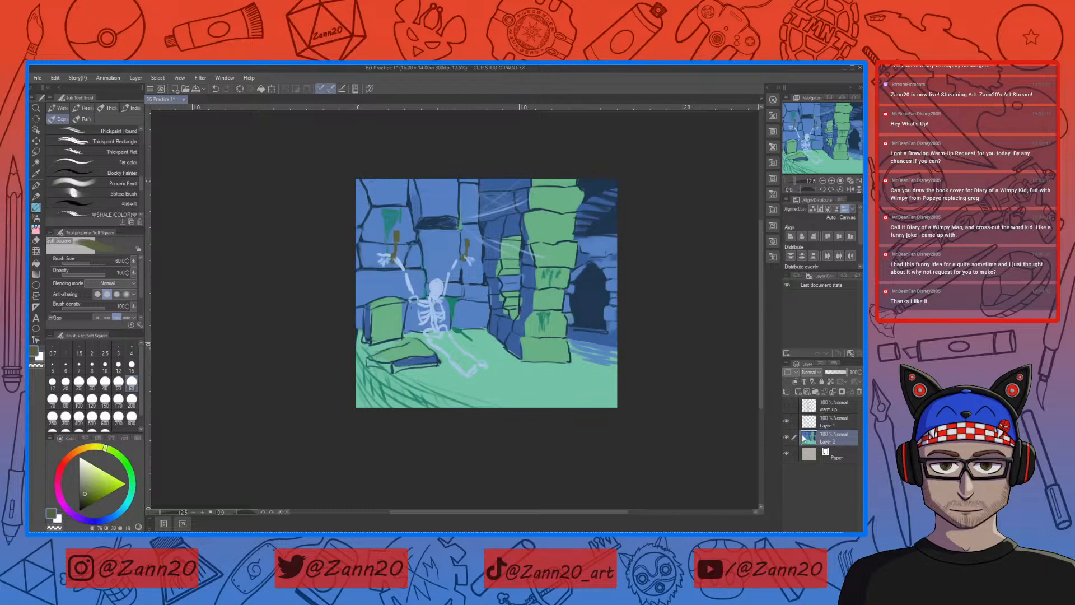
right_click(451, 244)
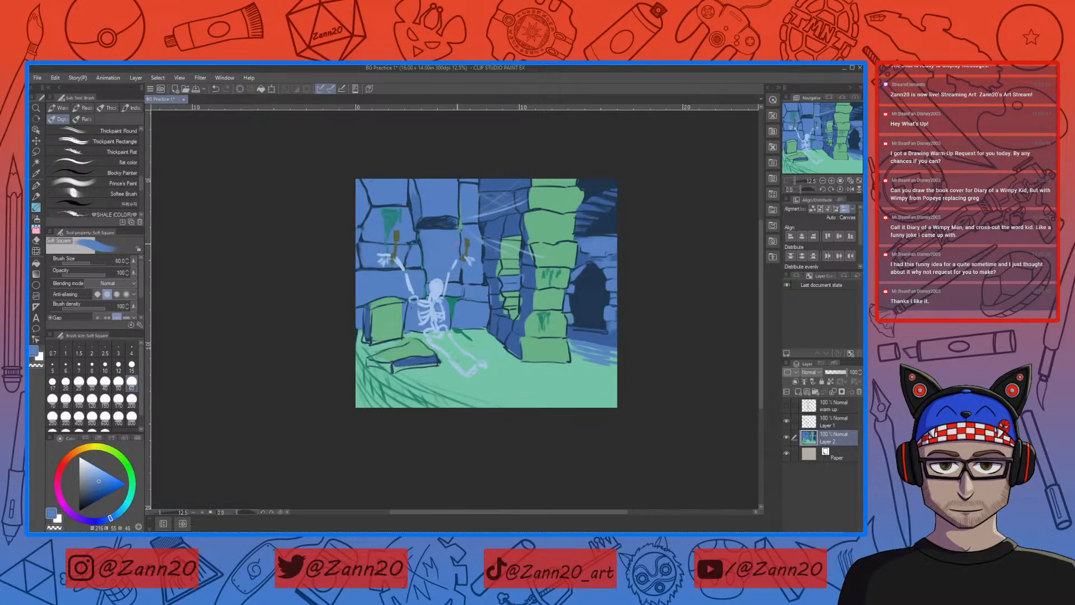
right_click(501, 299)
right_click(530, 190)
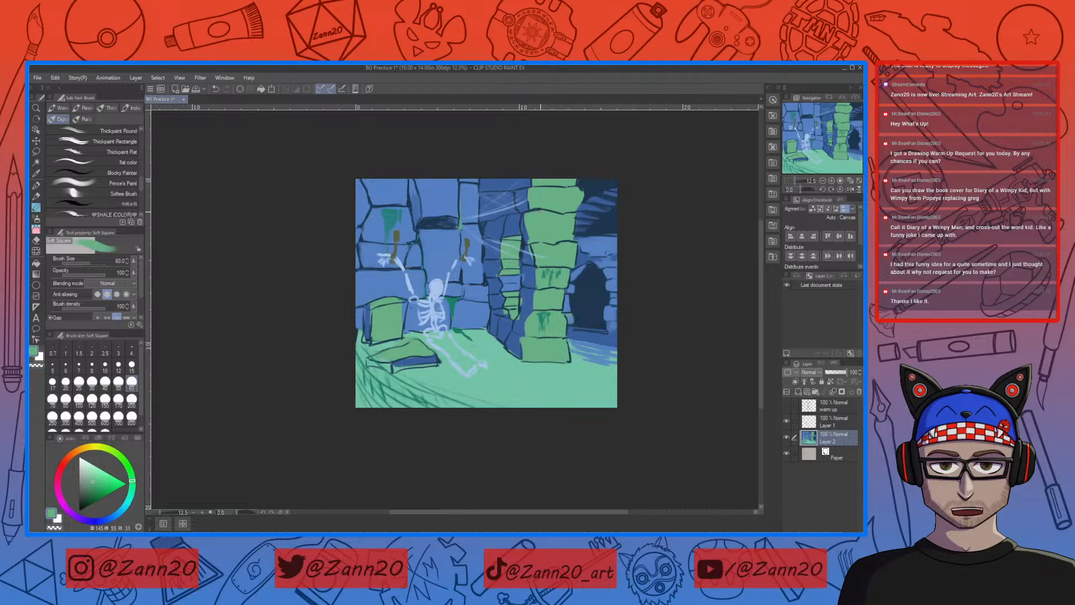
right_click(530, 259)
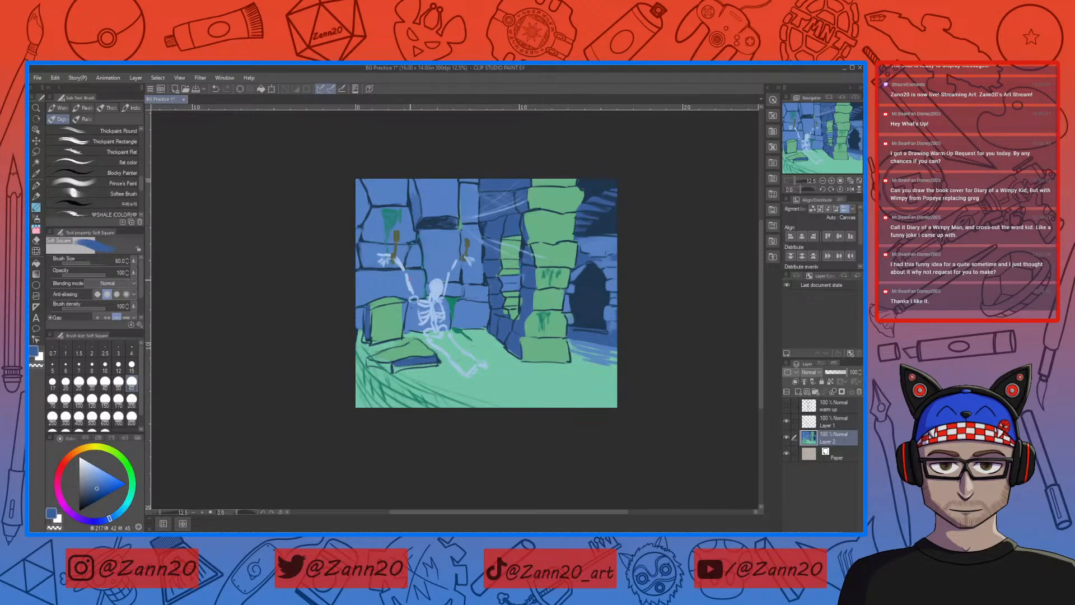
right_click(506, 227)
right_click(408, 227)
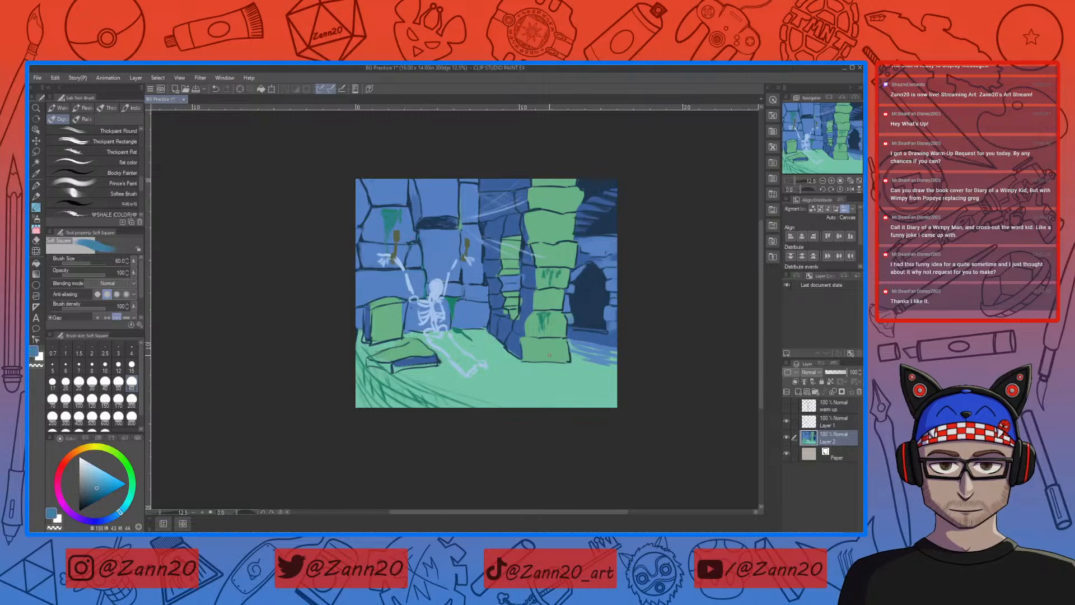
right_click(524, 321)
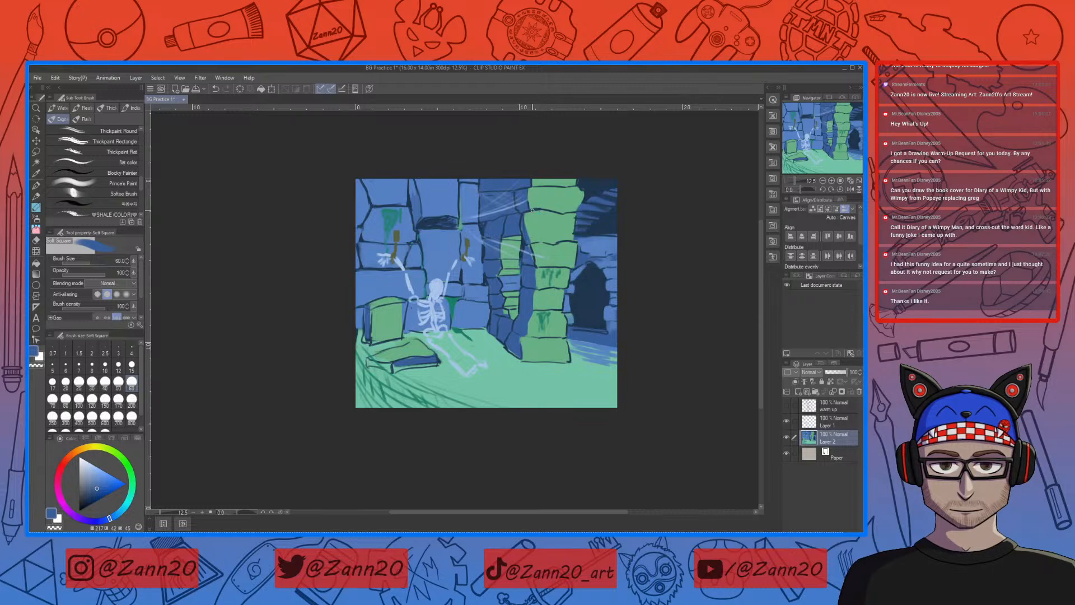
drag(531, 211, 527, 228)
right_click(457, 193)
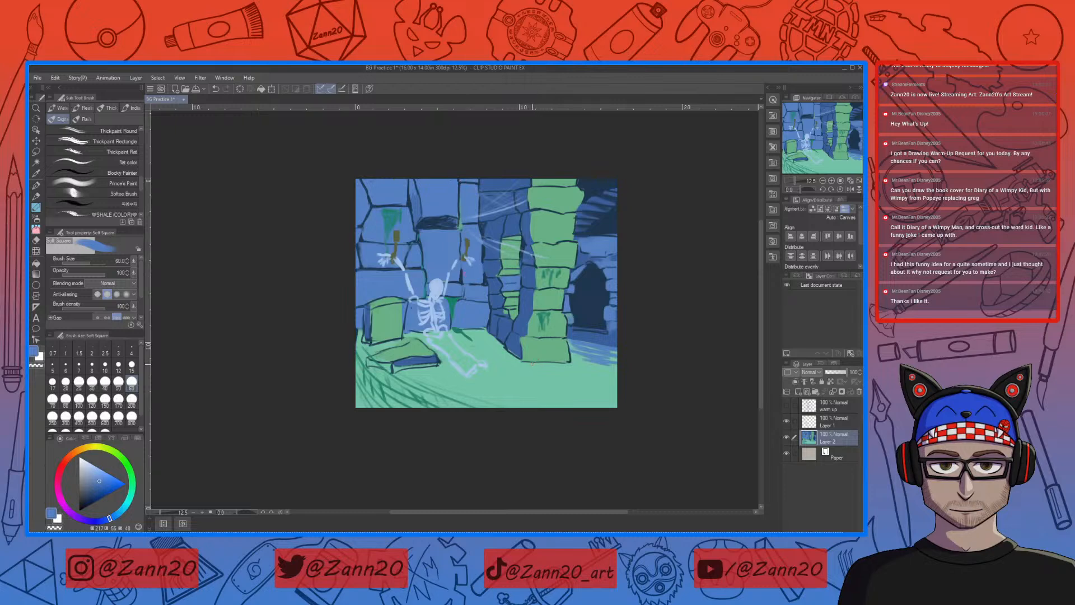
Step: Lasso-select the part of the Layer 2 background containing the pillar, dark doorway and wall beside the skeleton
key(m)
drag(474, 175, 484, 319)
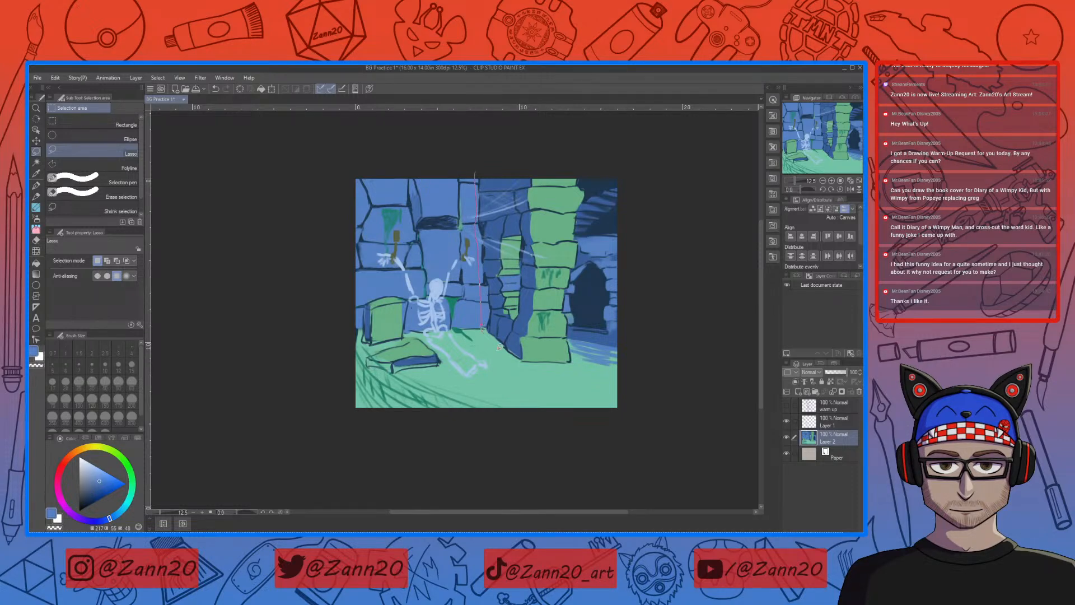
drag(563, 415, 619, 395)
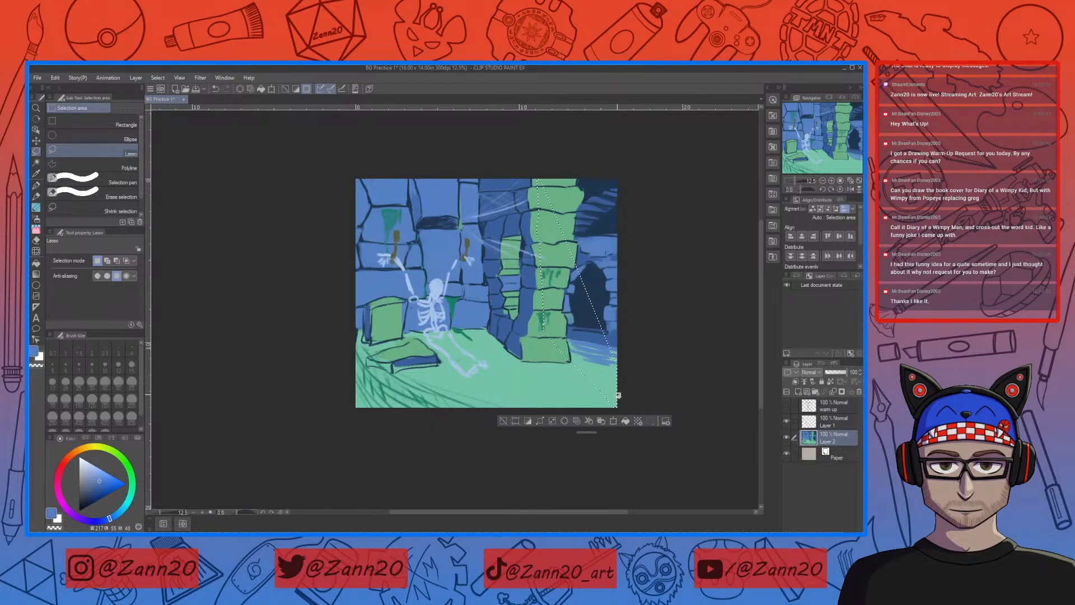
click(648, 258)
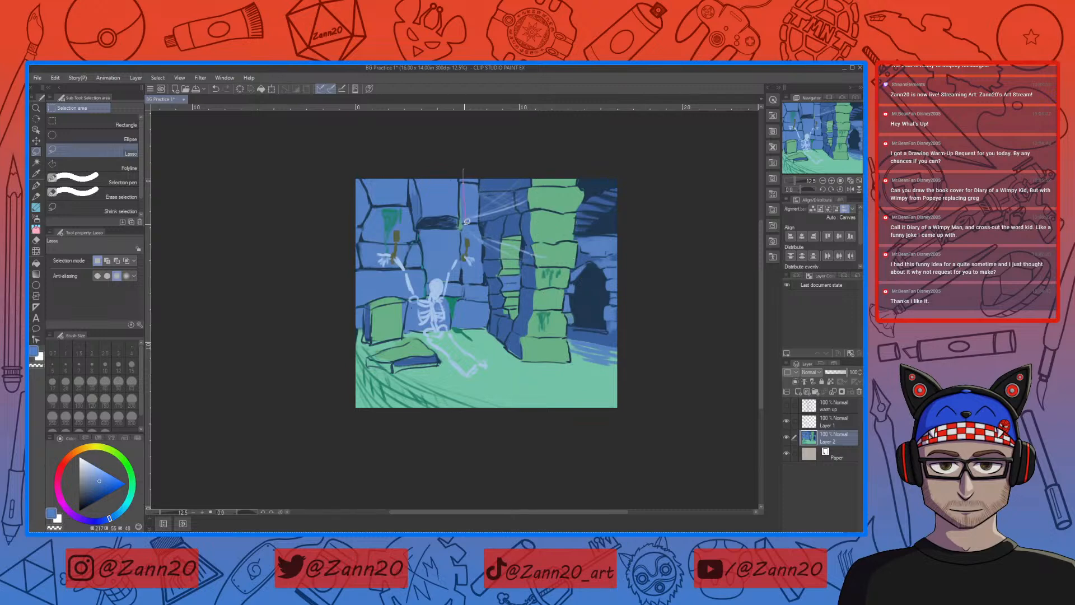
mouse_move(467, 223)
mouse_down()
mouse_move(481, 261)
mouse_move(466, 272)
mouse_move(460, 312)
mouse_up()
mouse_move(483, 354)
mouse_down()
mouse_move(557, 430)
mouse_move(666, 435)
mouse_move(673, 275)
mouse_move(545, 149)
mouse_move(463, 152)
mouse_up()
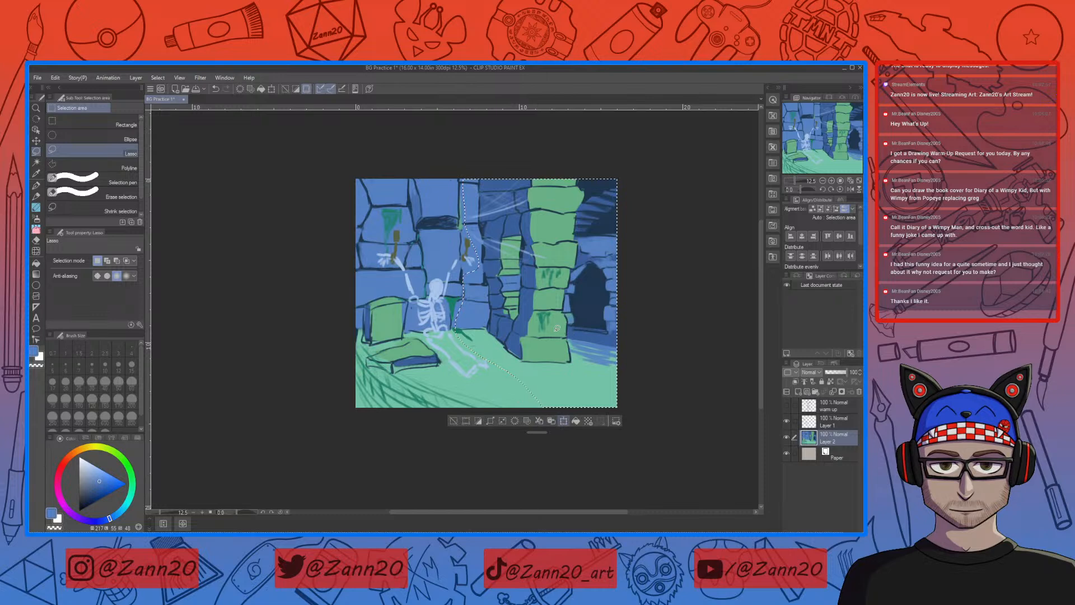
Step: Free-transform the selected pillar and doorway section, shift it away from the skeleton, apply the transform and deselect
key(ctrl+t)
drag(557, 334, 570, 337)
click(114, 272)
click(95, 305)
drag(633, 290, 600, 299)
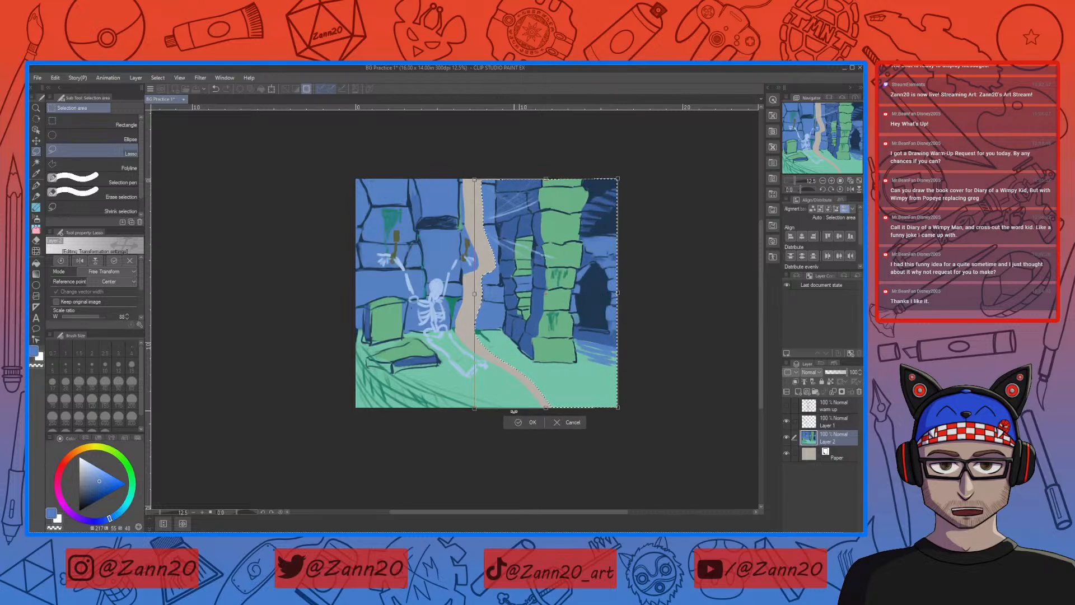
click(529, 423)
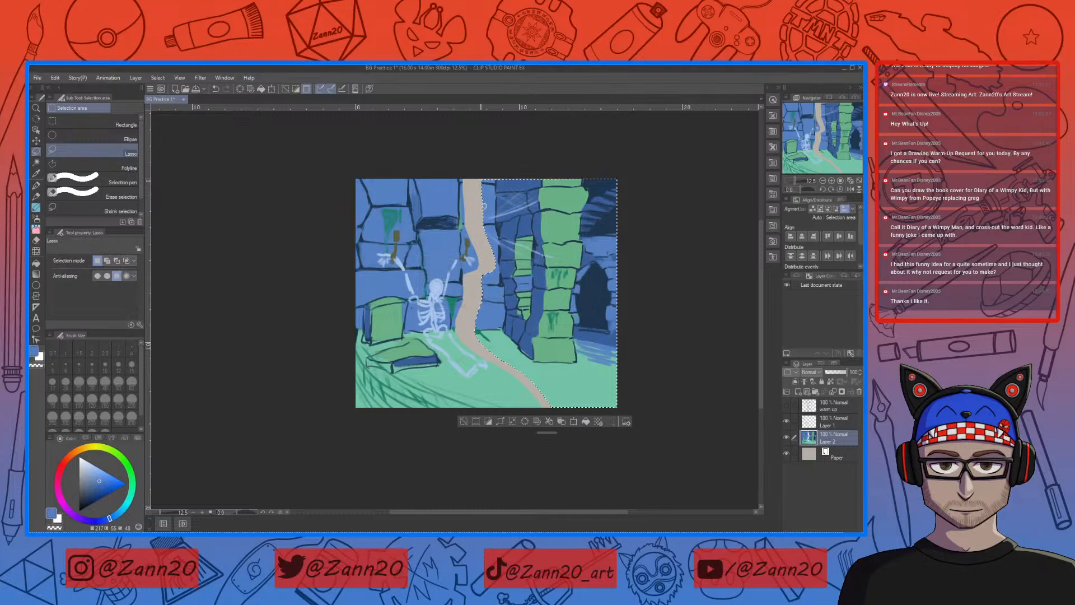
key(ctrl+d)
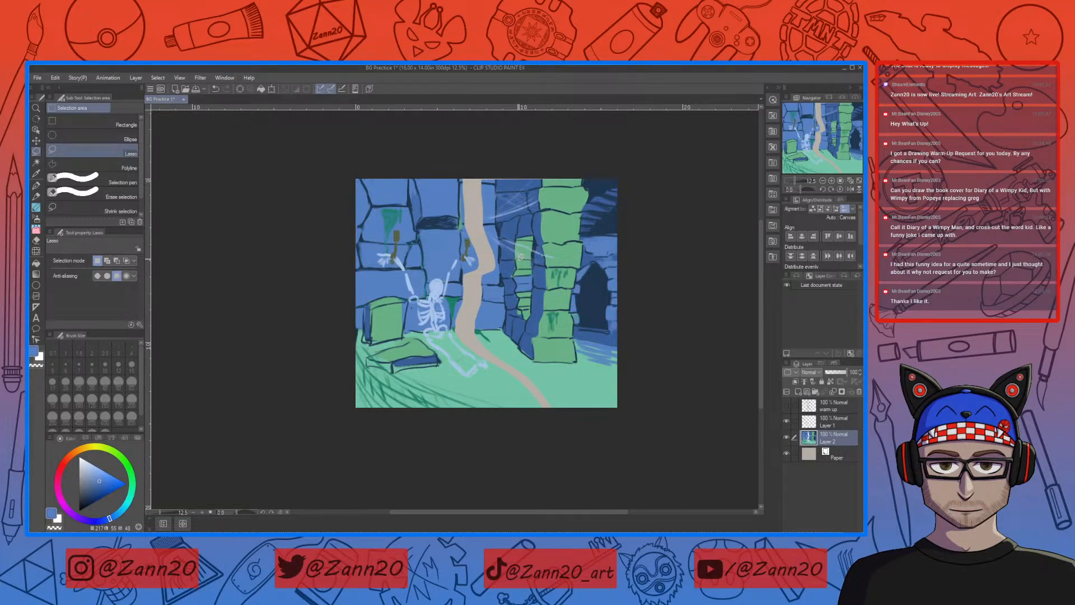
Step: Fill the gap in the wall beside the skeleton with sampled wall blue using the Soft Square brush, from canvas edge to floor
key(p)
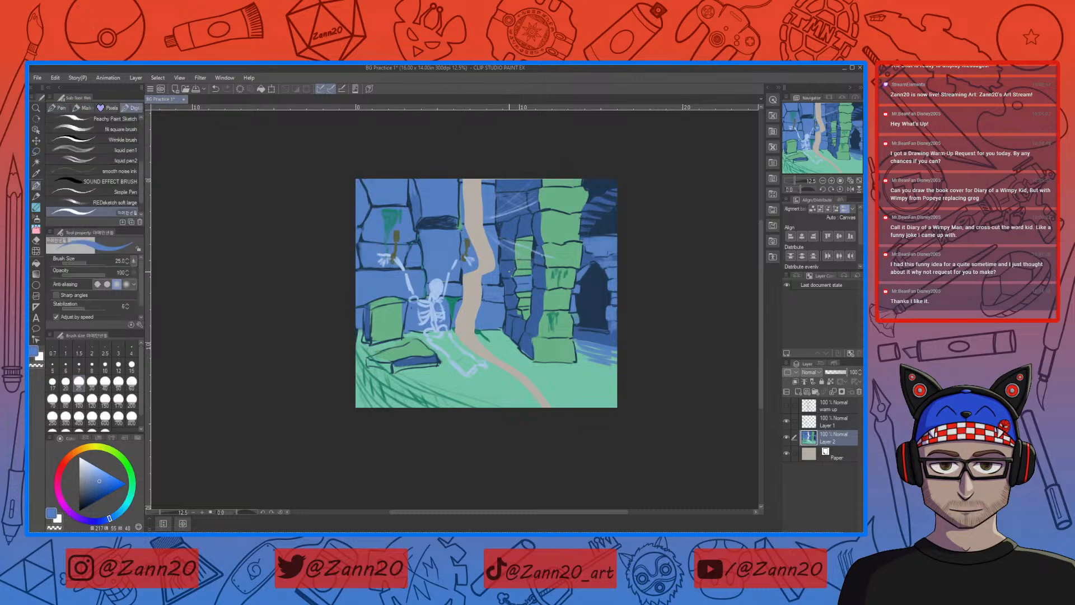
key(p)
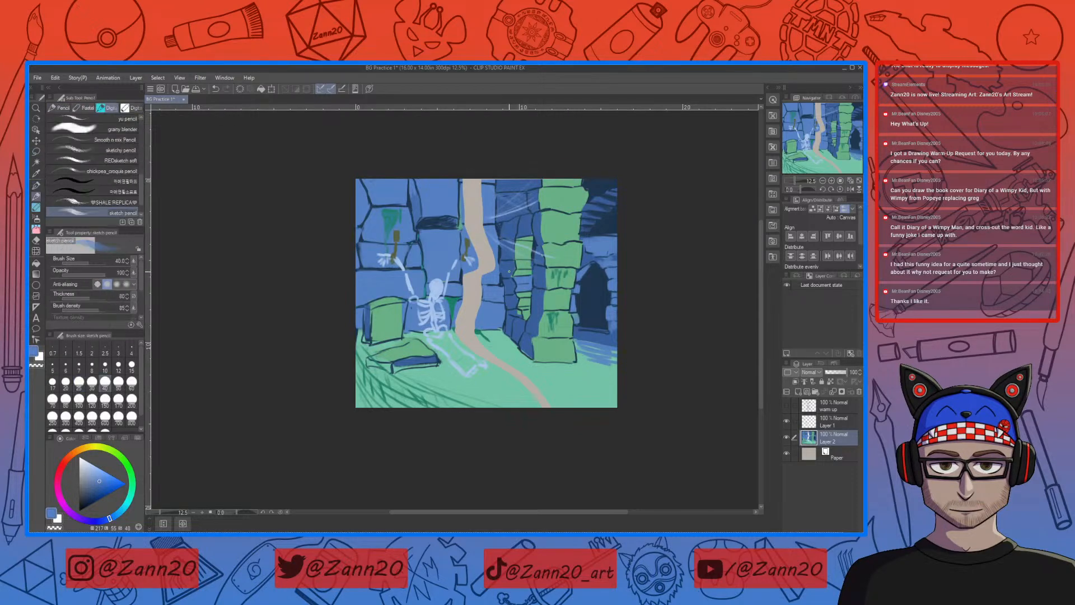
key(b)
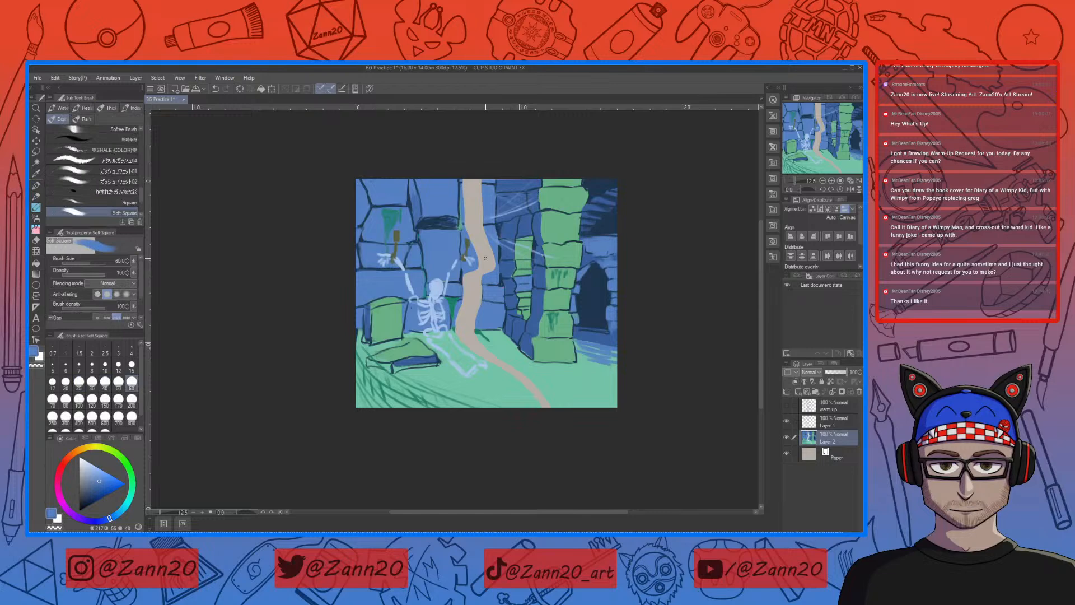
right_click(485, 258)
drag(472, 239, 485, 249)
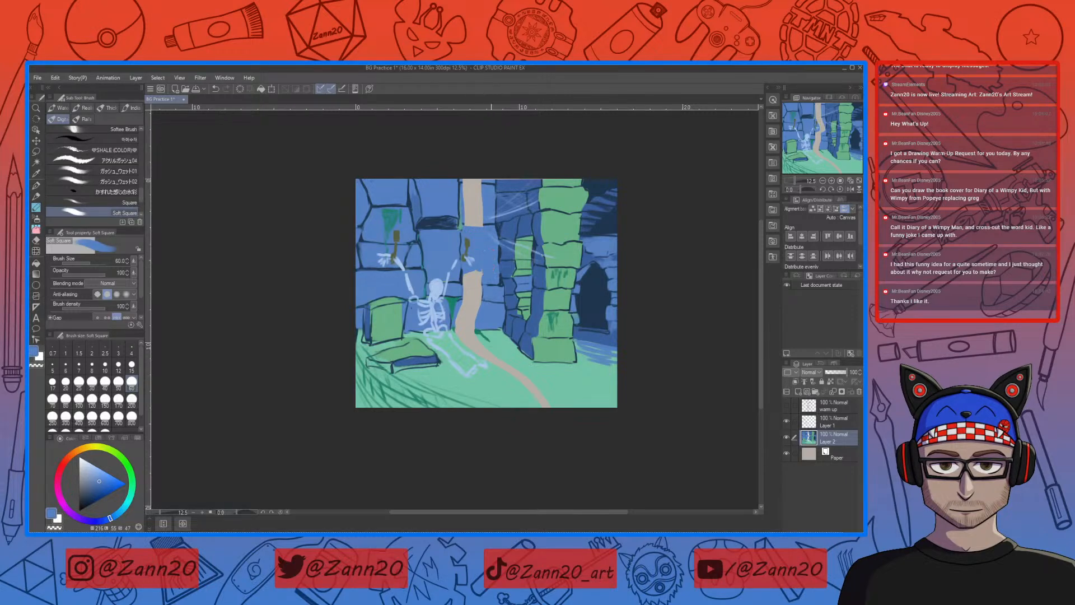
drag(494, 271, 473, 275)
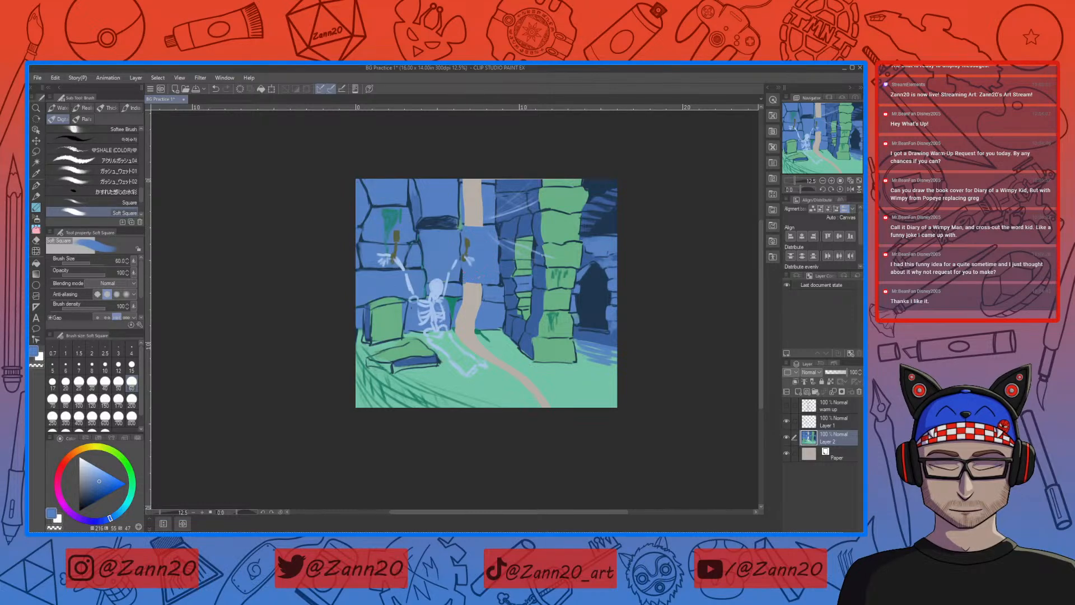
drag(477, 294, 465, 285)
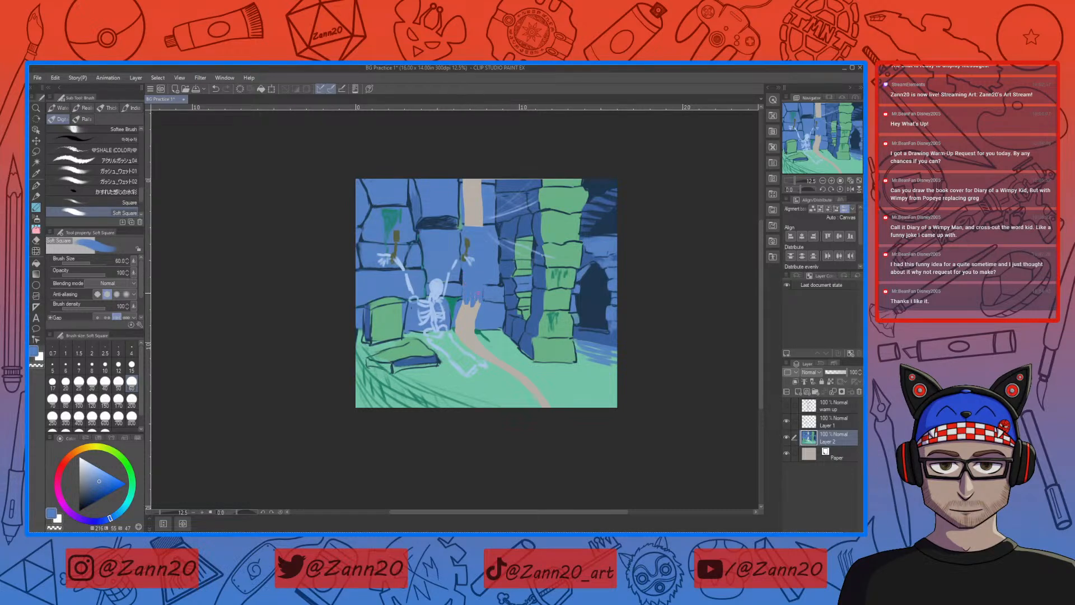
drag(470, 304, 469, 323)
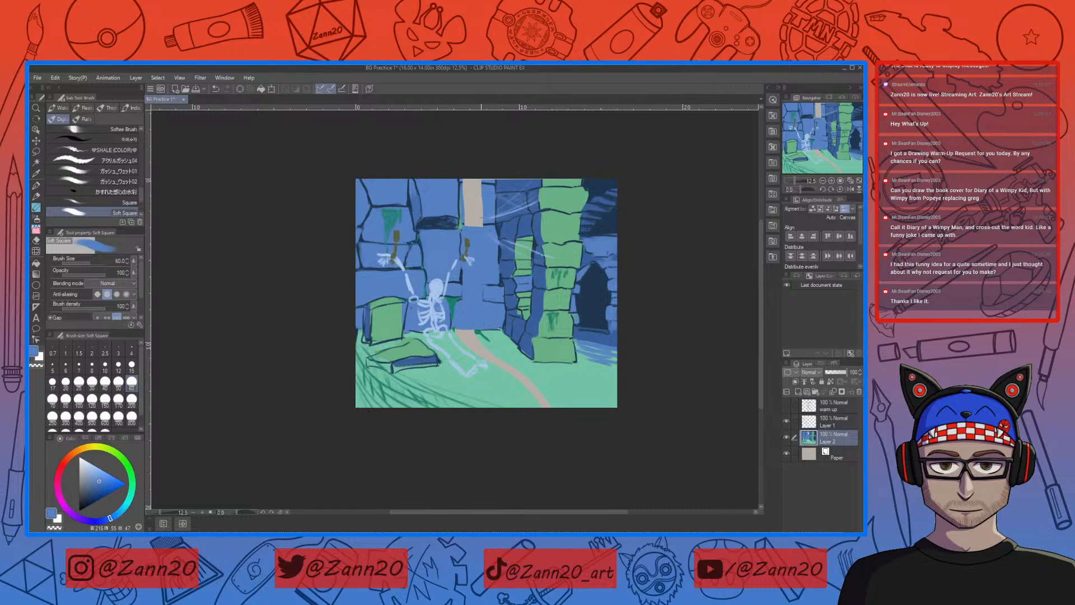
drag(480, 179, 480, 225)
drag(475, 180, 476, 225)
drag(470, 179, 470, 223)
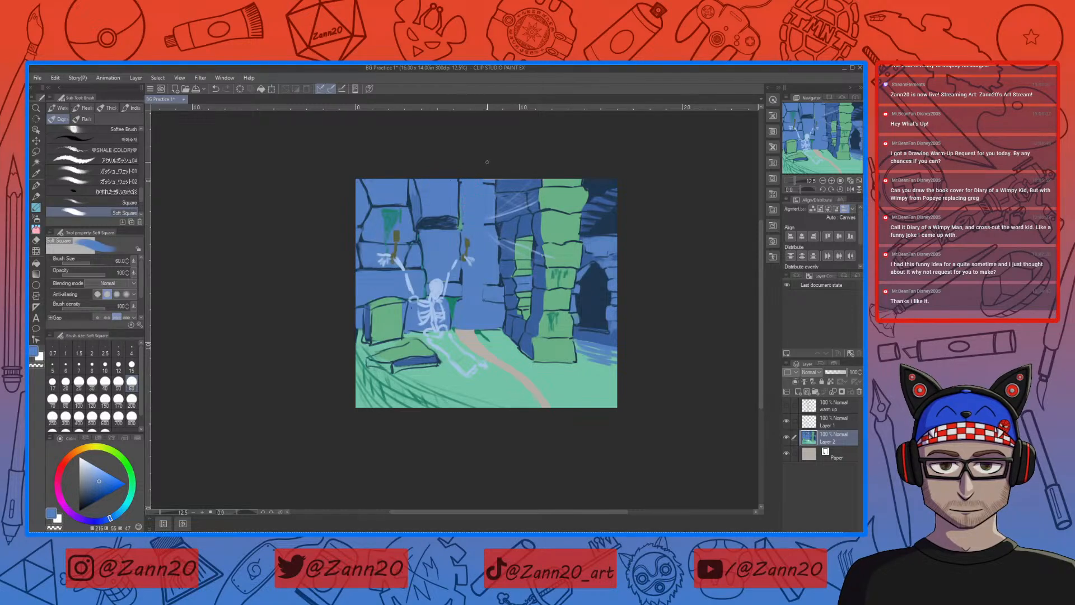
Step: Touch up the upper canvas edge above the cobwebbed stones and the pillar with sampled darker blue and green
right_click(506, 187)
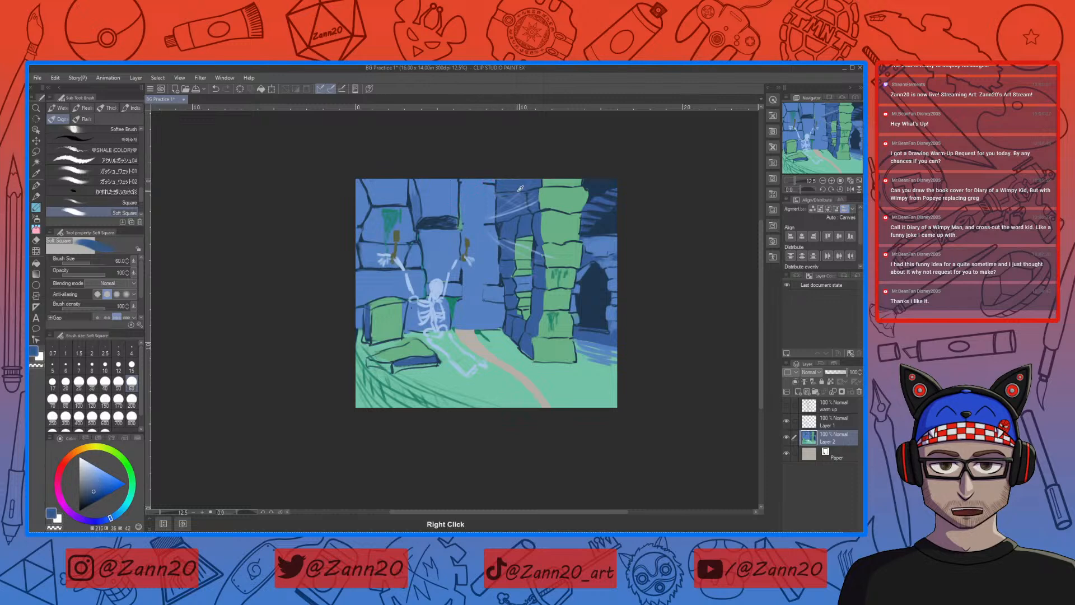
mouse_move(523, 180)
mouse_down()
mouse_move(504, 180)
mouse_move(593, 181)
mouse_up()
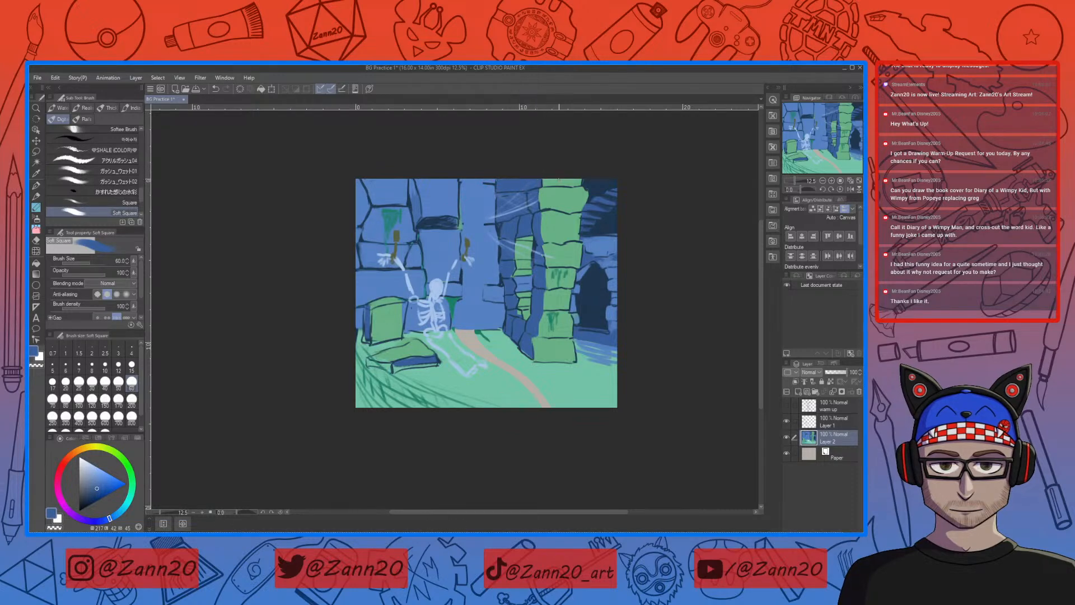
right_click(552, 180)
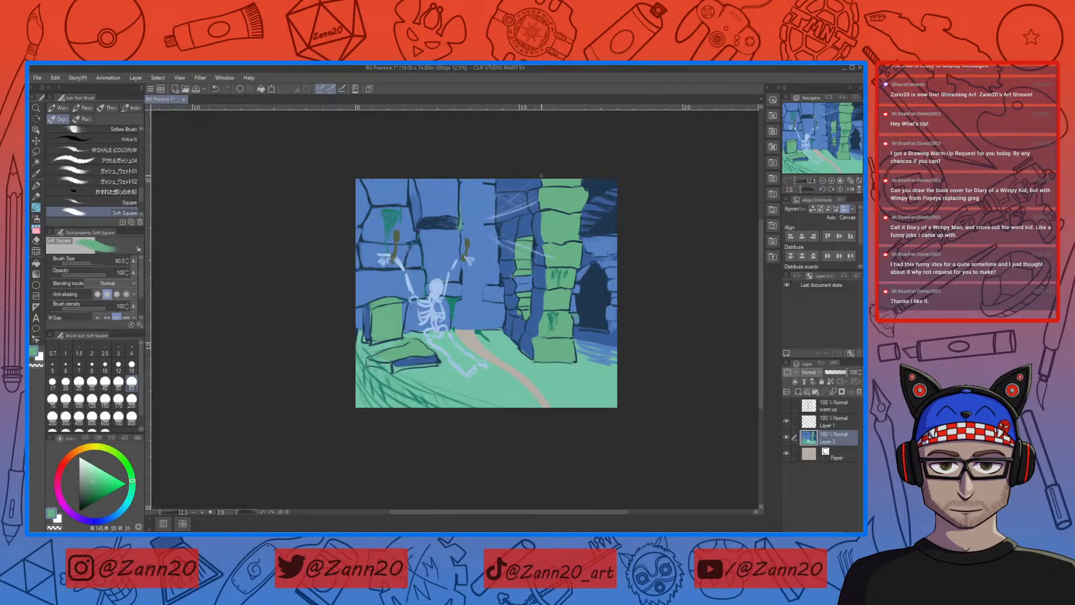
right_click(596, 179)
Step: Fill the diagonal gap across the floor with sampled floor green and clean up where it meets the wall
right_click(535, 364)
right_click(473, 333)
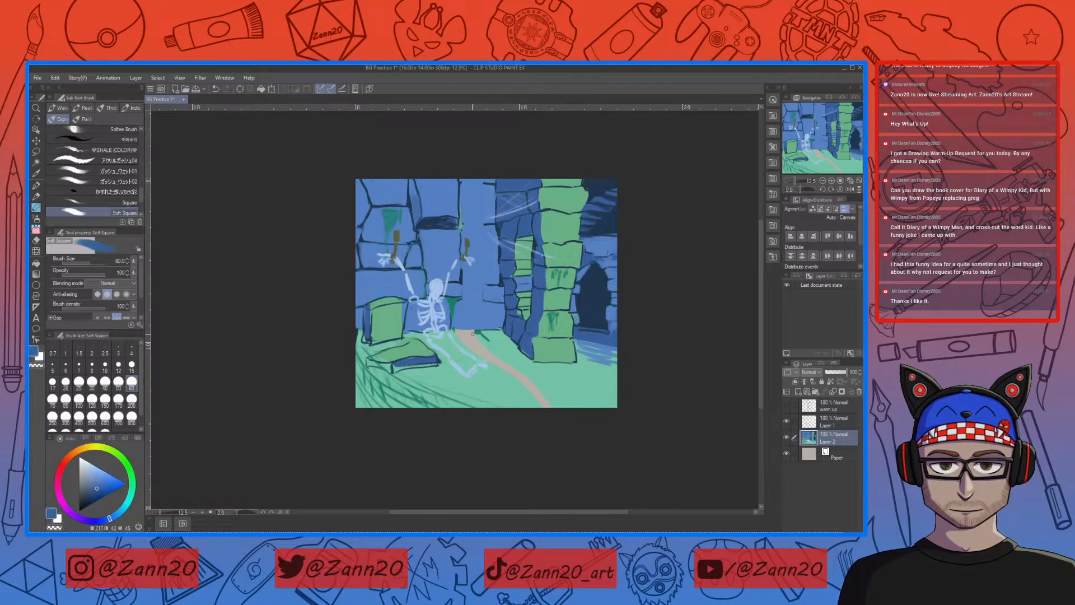
right_click(502, 344)
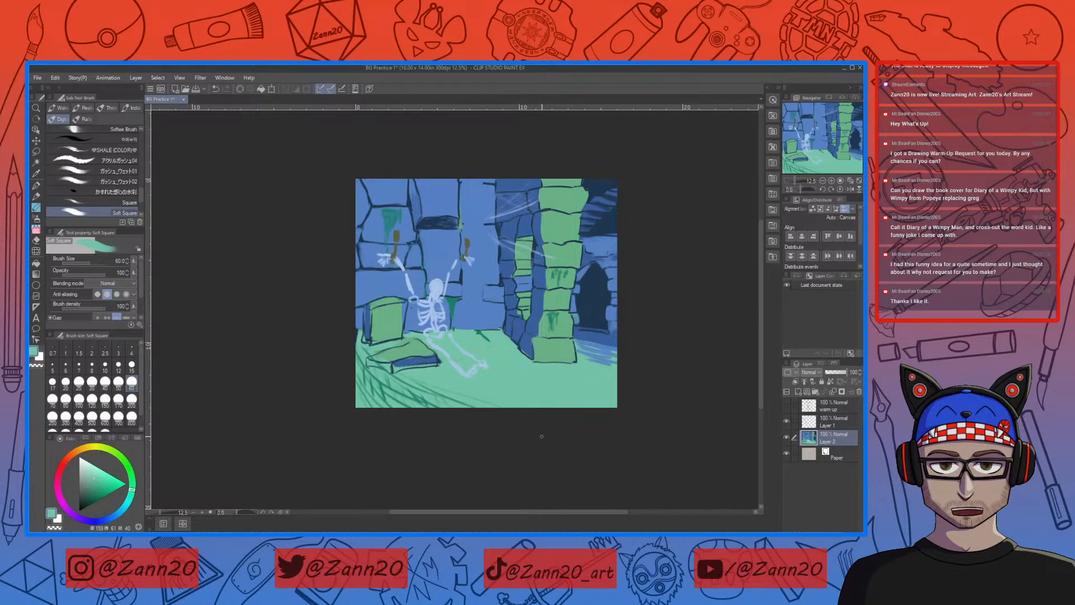
Step: Lasso-select the foreground slab and grass on Layer 2, move them slightly outward away from the skeleton, apply and deselect
key(m)
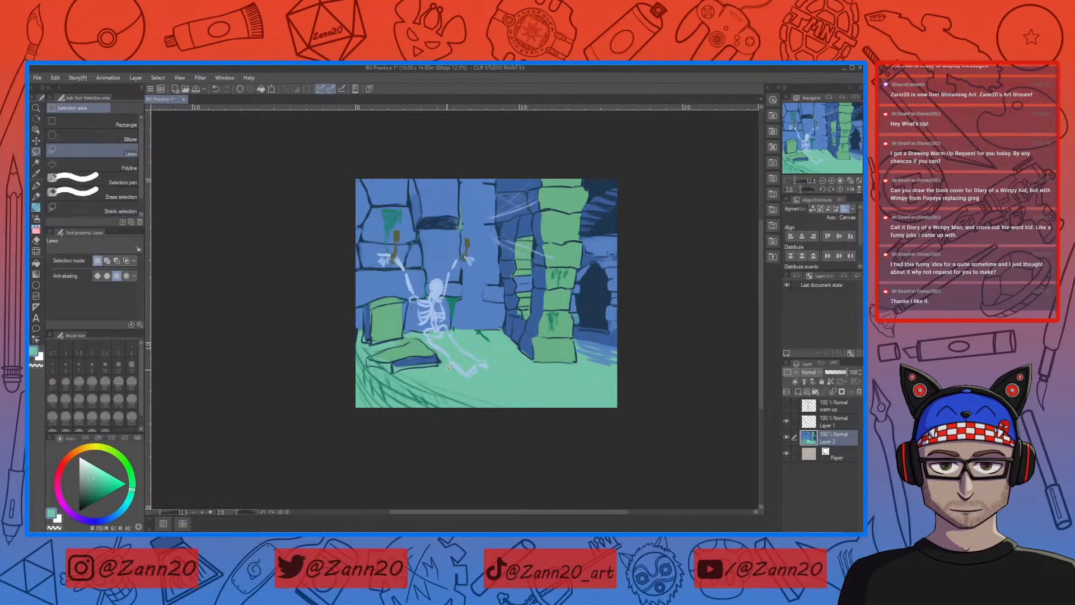
mouse_move(446, 371)
mouse_down()
mouse_move(421, 335)
mouse_move(373, 348)
mouse_move(336, 434)
mouse_move(541, 410)
mouse_up()
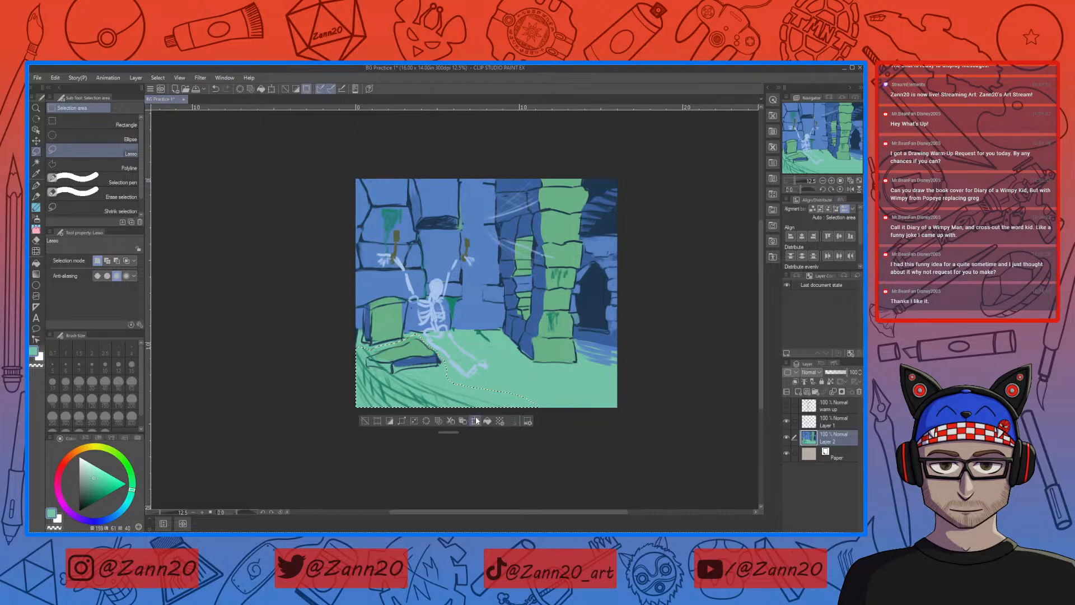
click(475, 420)
drag(428, 365, 425, 365)
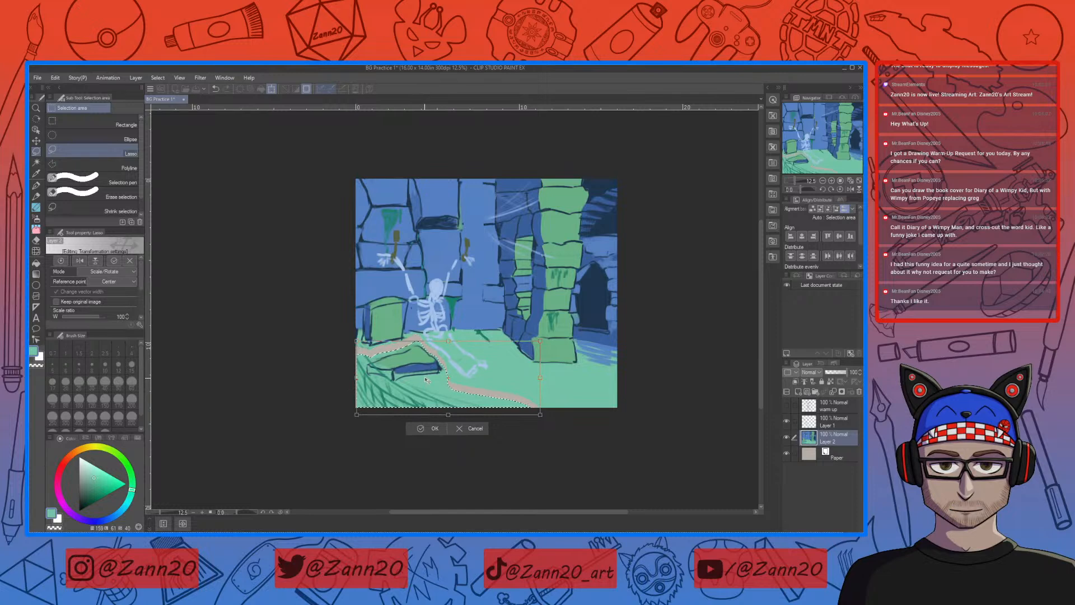
drag(426, 381, 423, 375)
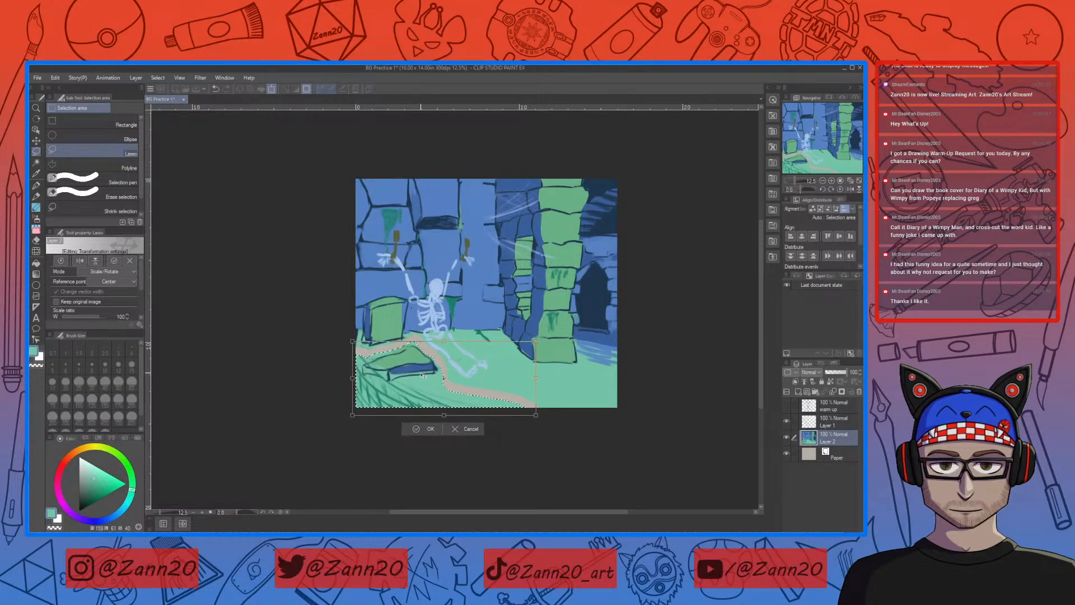
click(422, 429)
click(572, 409)
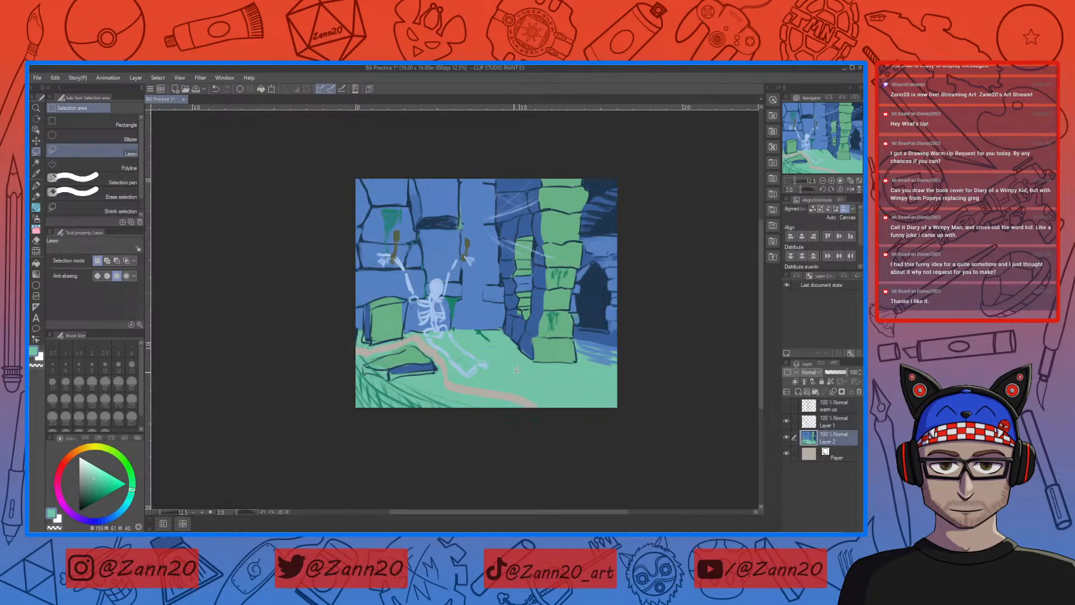
Step: Paint the gap around the moved slab in floor green and restore the grass strokes in sampled dark green
key(b)
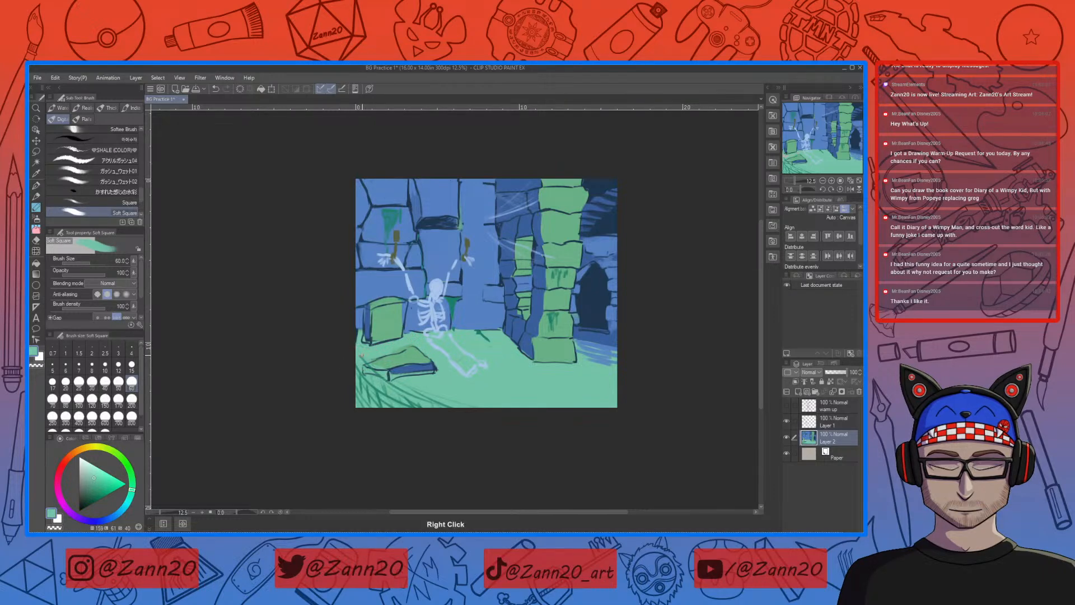
right_click(379, 387)
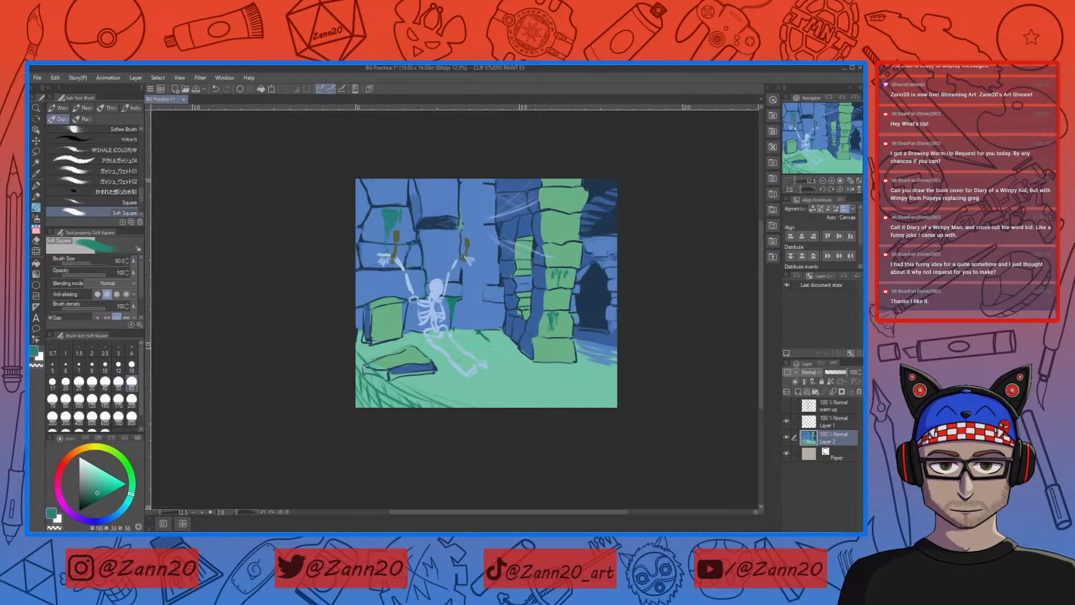
drag(355, 357, 377, 383)
Step: Paint over the dark vertical line high on the wall in sampled blue and add a hanging green moss strip beside it
drag(542, 349, 514, 379)
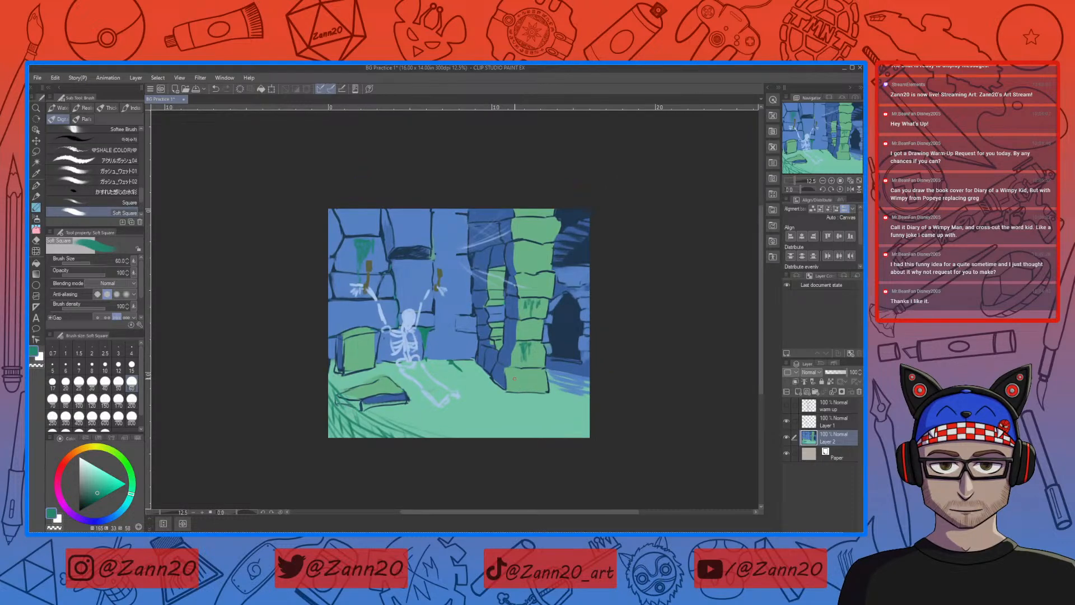
right_click(424, 211)
drag(432, 210, 431, 236)
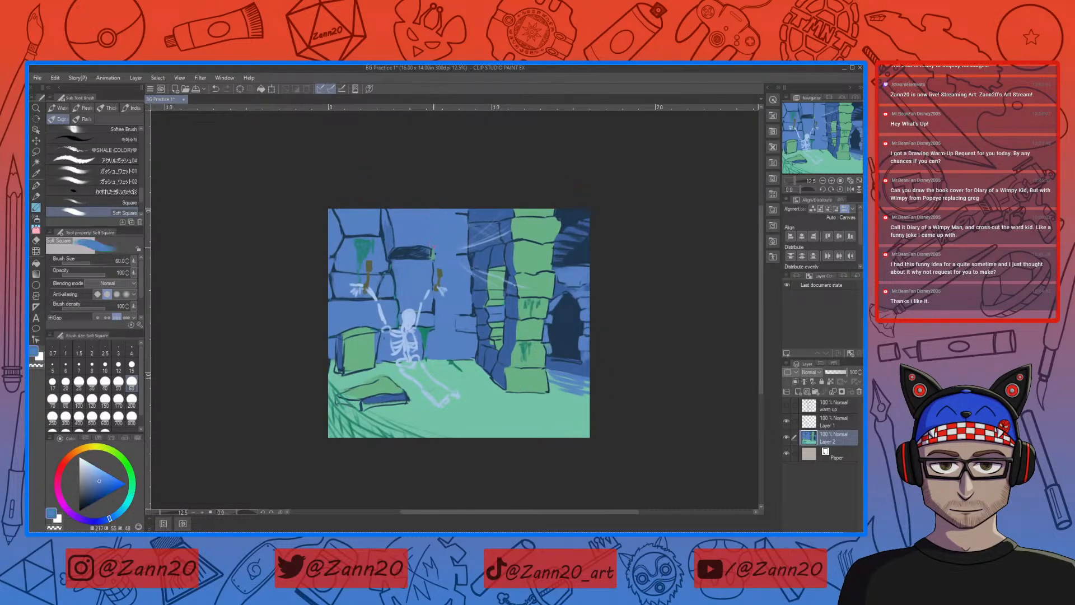
right_click(431, 251)
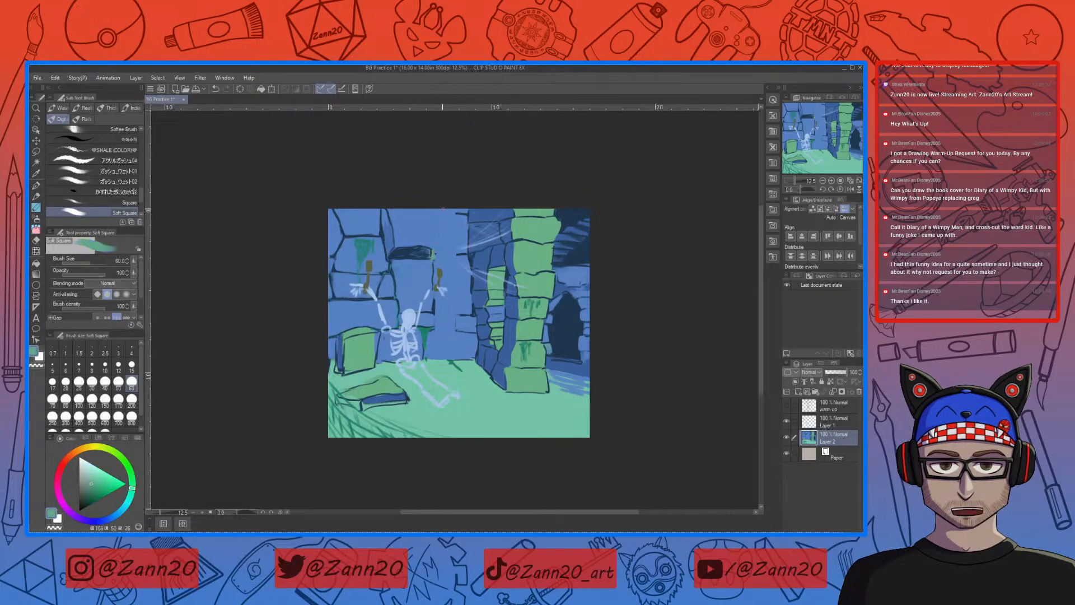
drag(444, 209, 444, 242)
Step: Draw dark blue stone outlines across the repainted wall section beside the skeleton, refining them with sampled wall blue
right_click(427, 244)
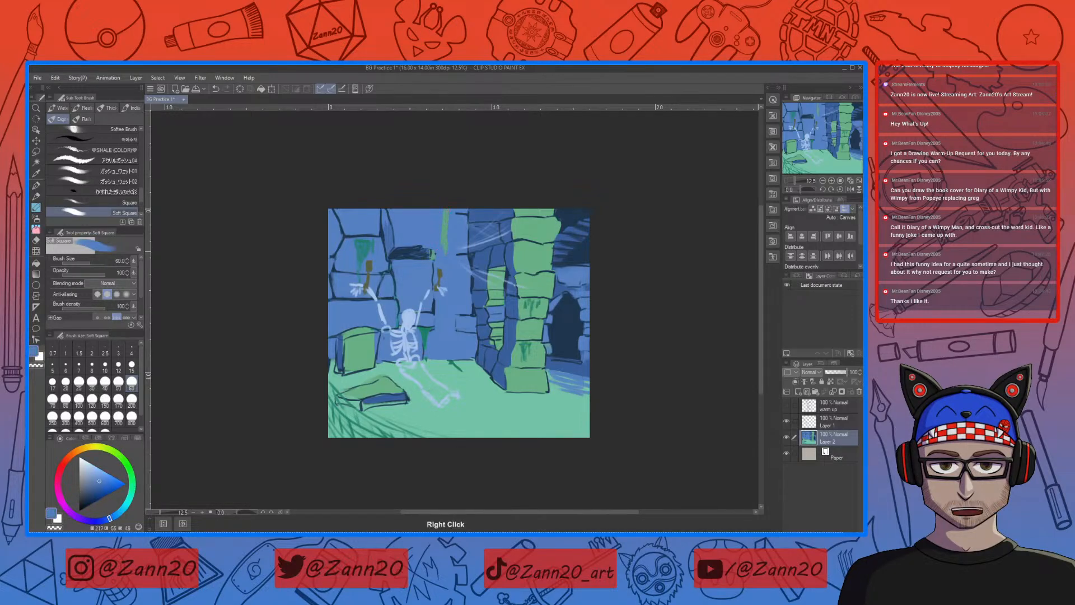
right_click(425, 246)
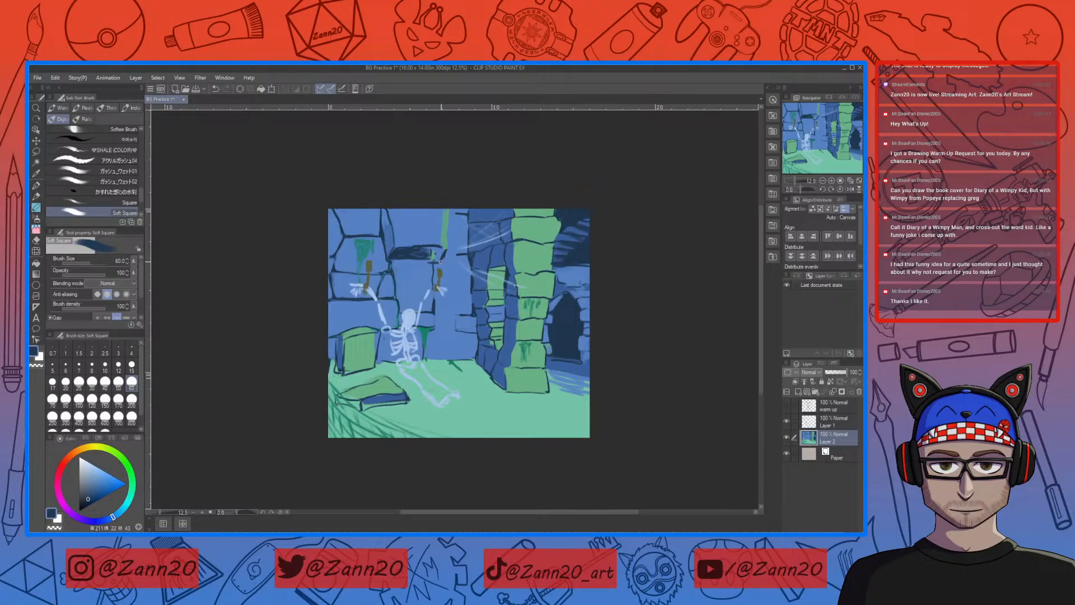
mouse_move(425, 260)
mouse_down()
mouse_move(442, 259)
mouse_move(441, 248)
mouse_move(454, 314)
mouse_move(468, 315)
mouse_up()
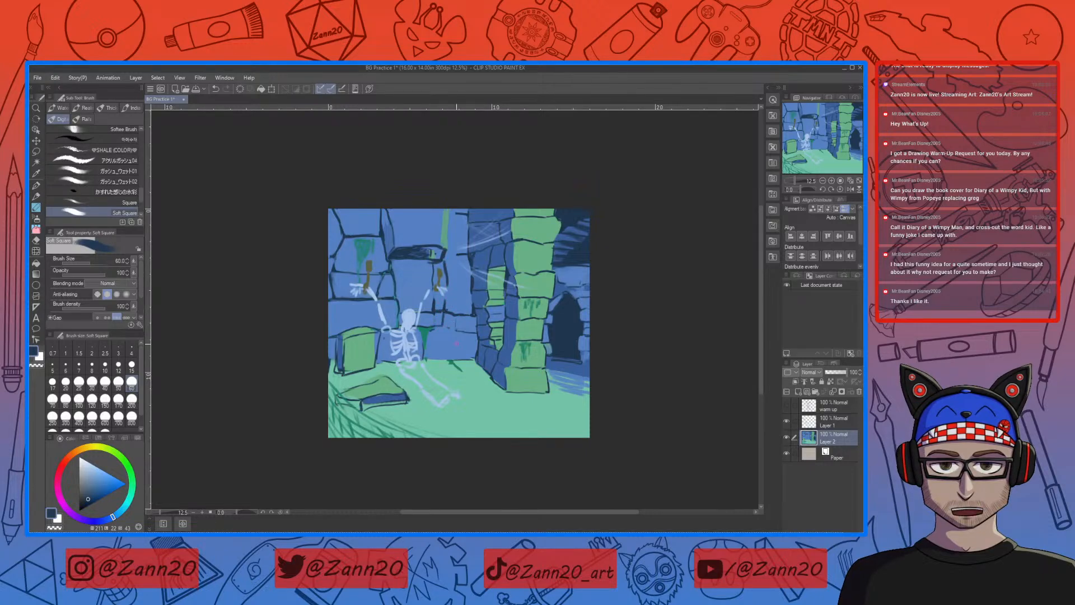
right_click(453, 324)
right_click(456, 324)
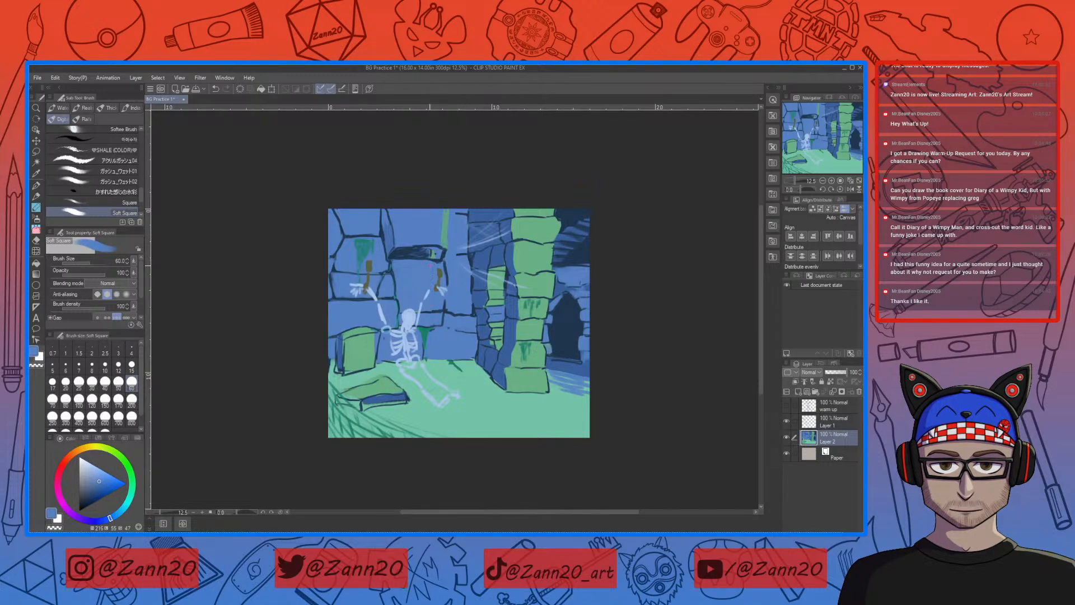
right_click(445, 291)
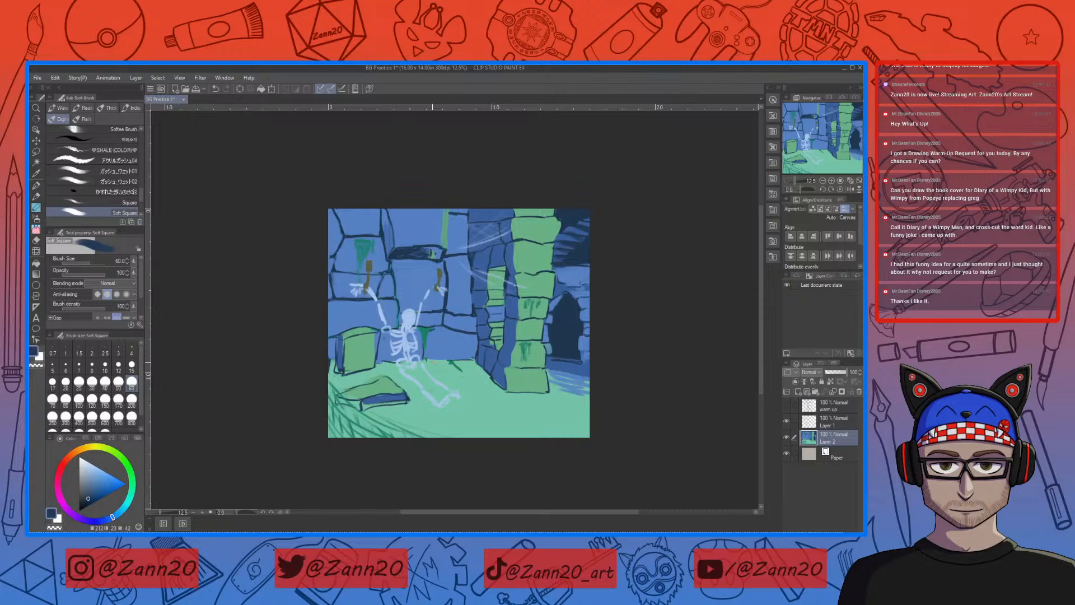
Step: Clean up the floor with sampled light green and extend the dark green moss from the wall base beside the skeleton
right_click(462, 434)
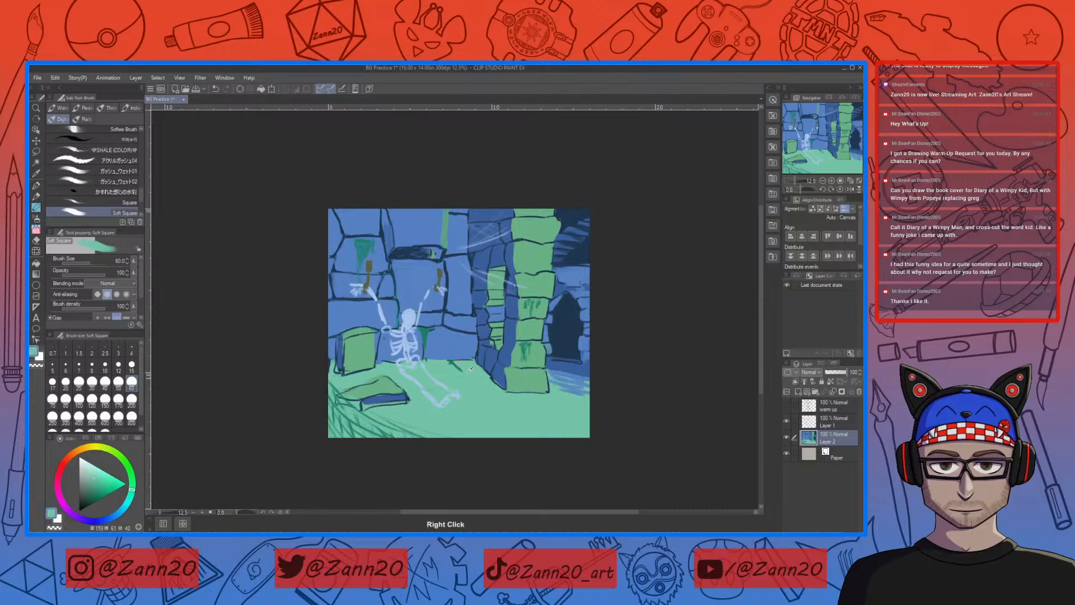
right_click(458, 428)
right_click(427, 364)
right_click(430, 358)
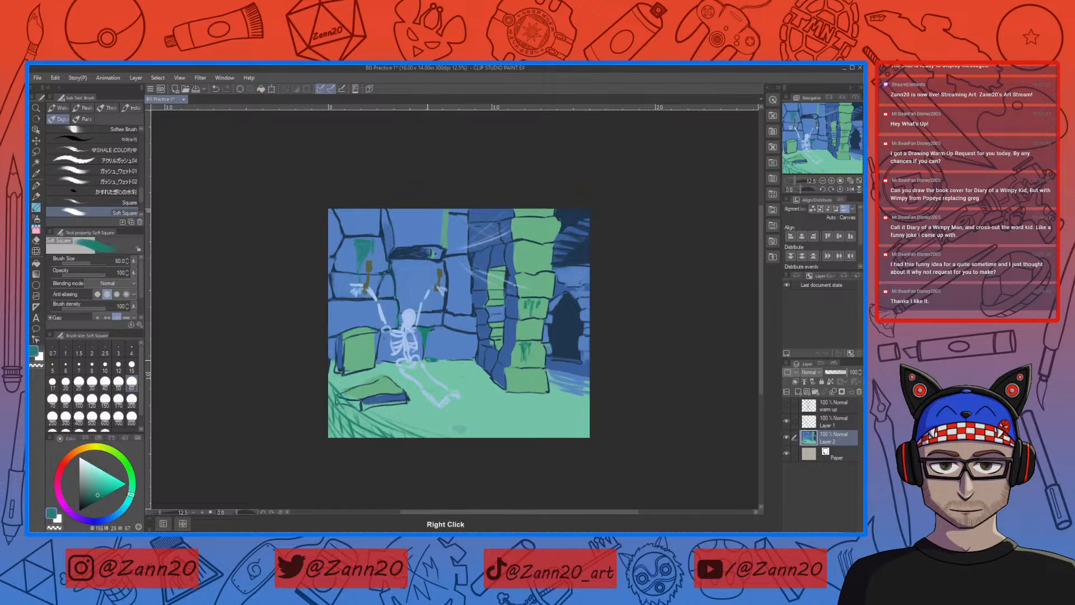
drag(428, 360, 441, 371)
right_click(527, 371)
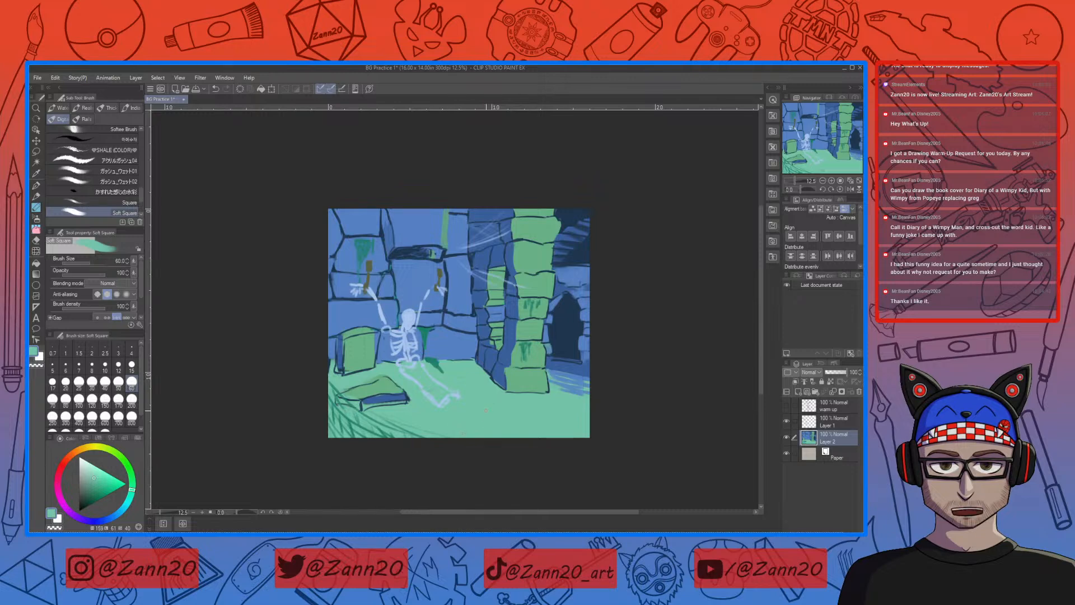
Step: Touch up the dark wall recess above the skeleton and the hanging moss strip beside it with sampled blue and green
right_click(436, 252)
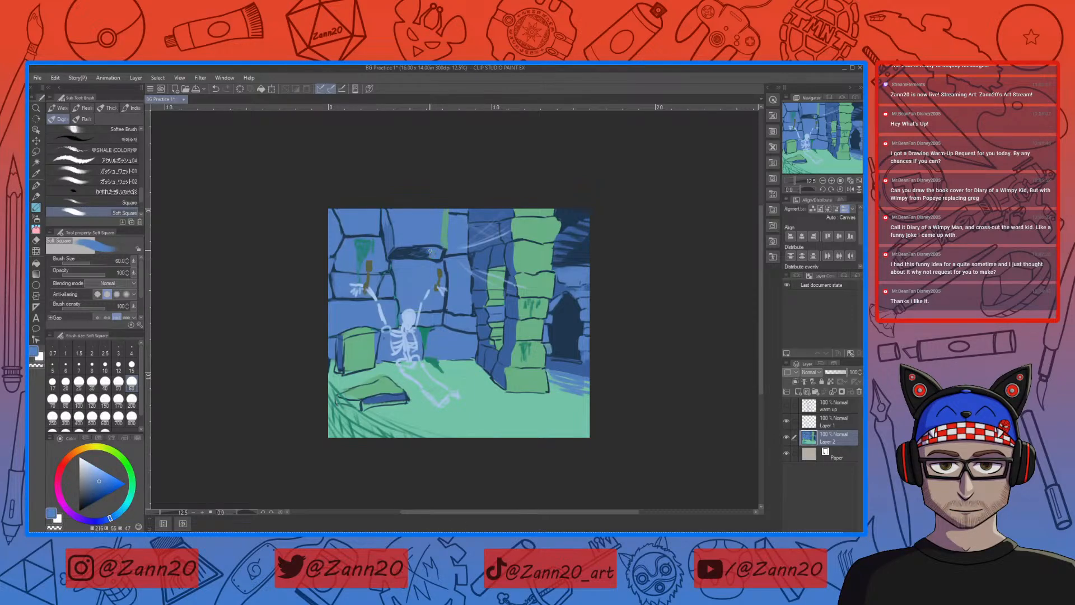
right_click(447, 240)
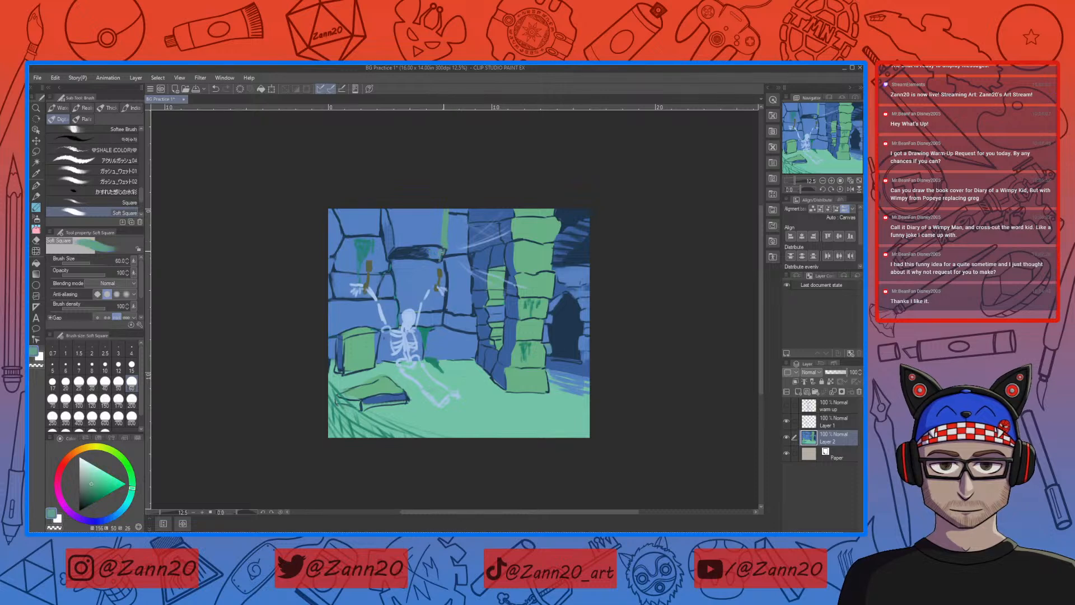
right_click(432, 260)
right_click(433, 229)
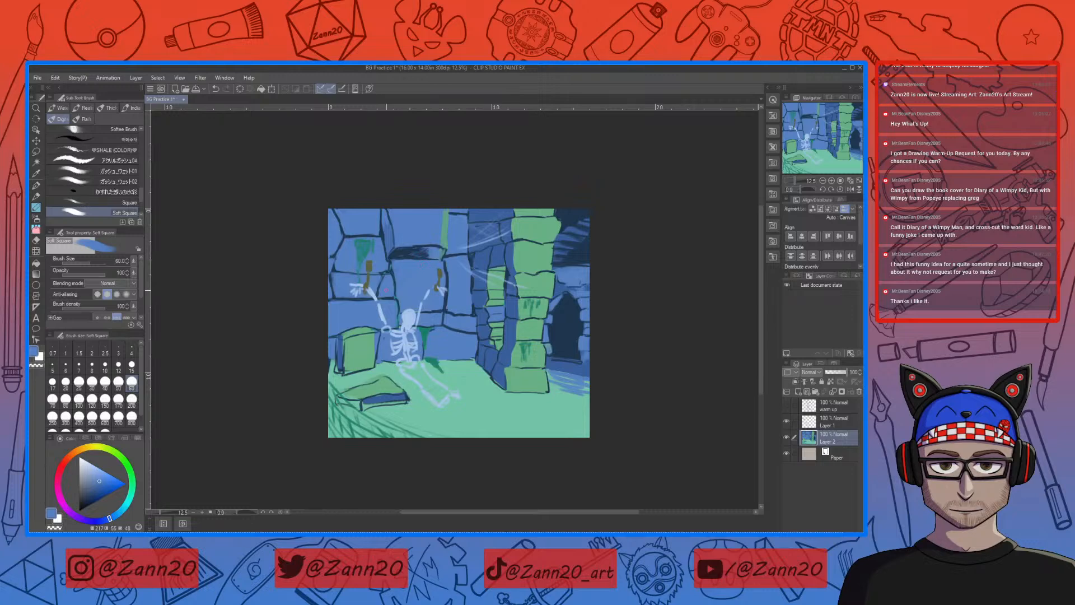
Step: Touch up the green stone block and fallen slab with sampled green and blue, and refine the slab's outline in dark navy
right_click(375, 331)
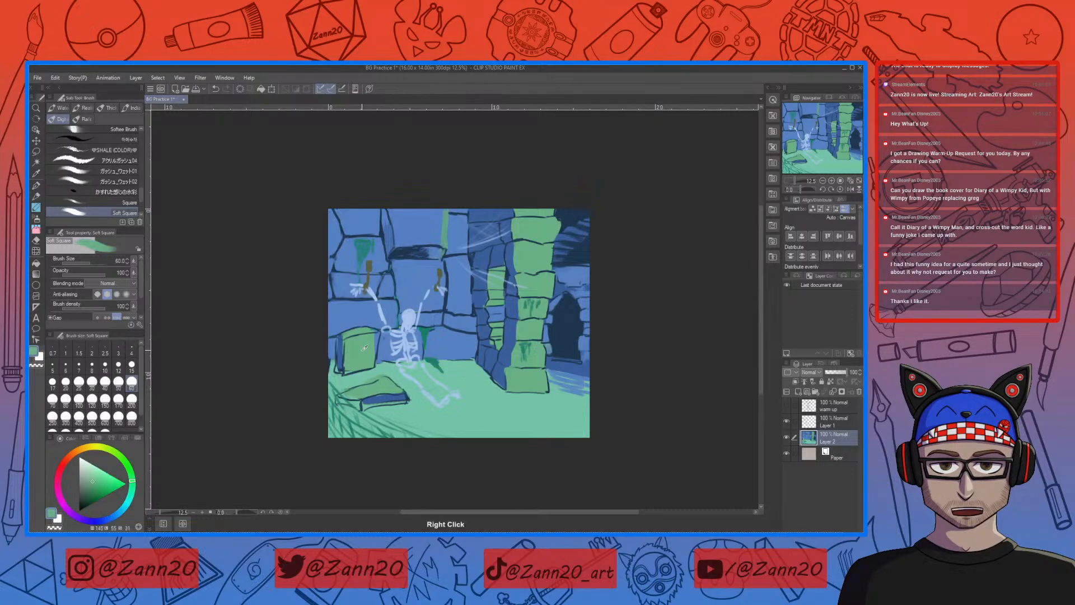
drag(372, 332, 377, 340)
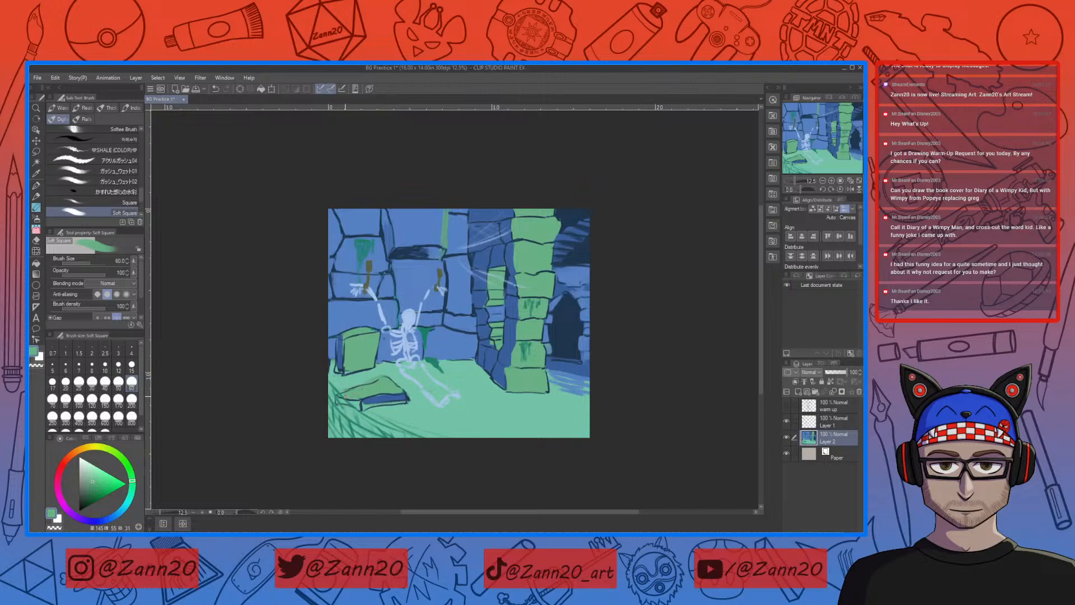
right_click(365, 400)
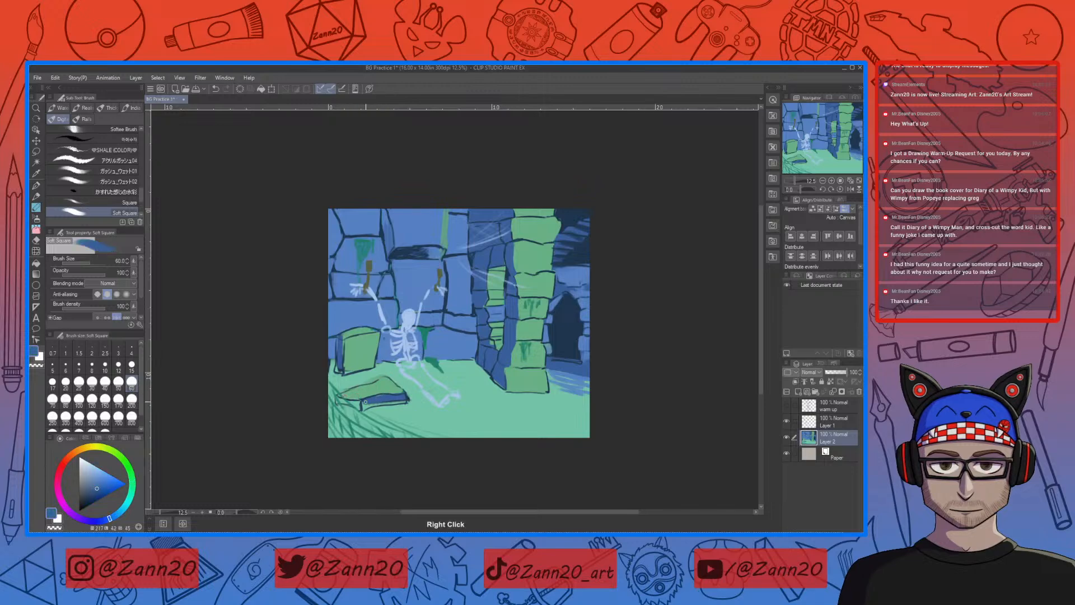
drag(393, 402, 381, 403)
right_click(573, 325)
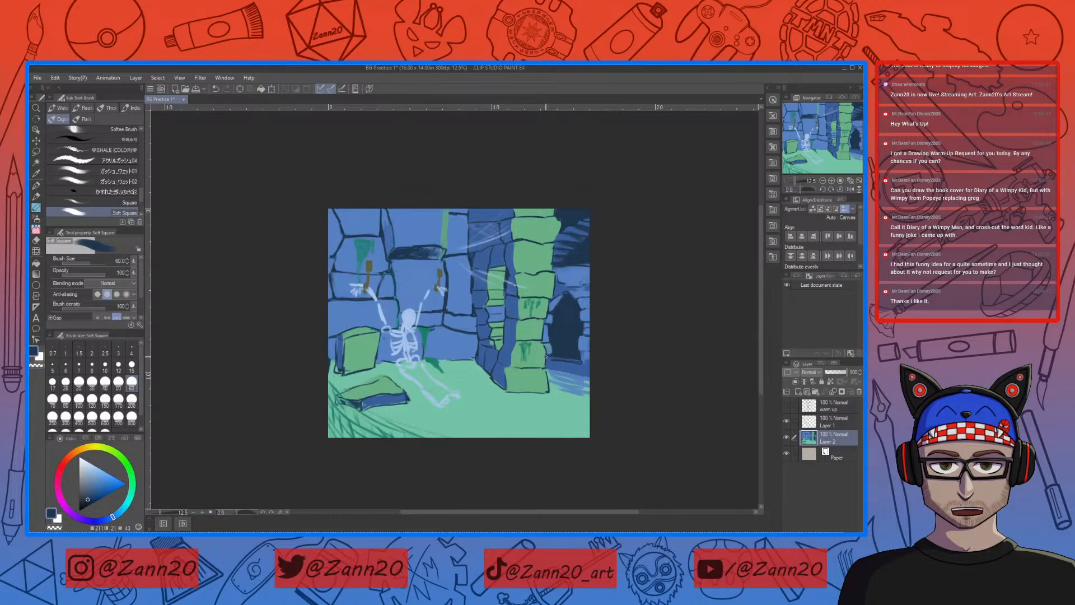
Step: Paint dark green moss on the wall patch and below the skeleton's shackles, then refine the wall with sampled blue
right_click(370, 241)
right_click(371, 240)
right_click(364, 239)
right_click(367, 239)
right_click(363, 238)
right_click(360, 239)
drag(357, 239, 370, 238)
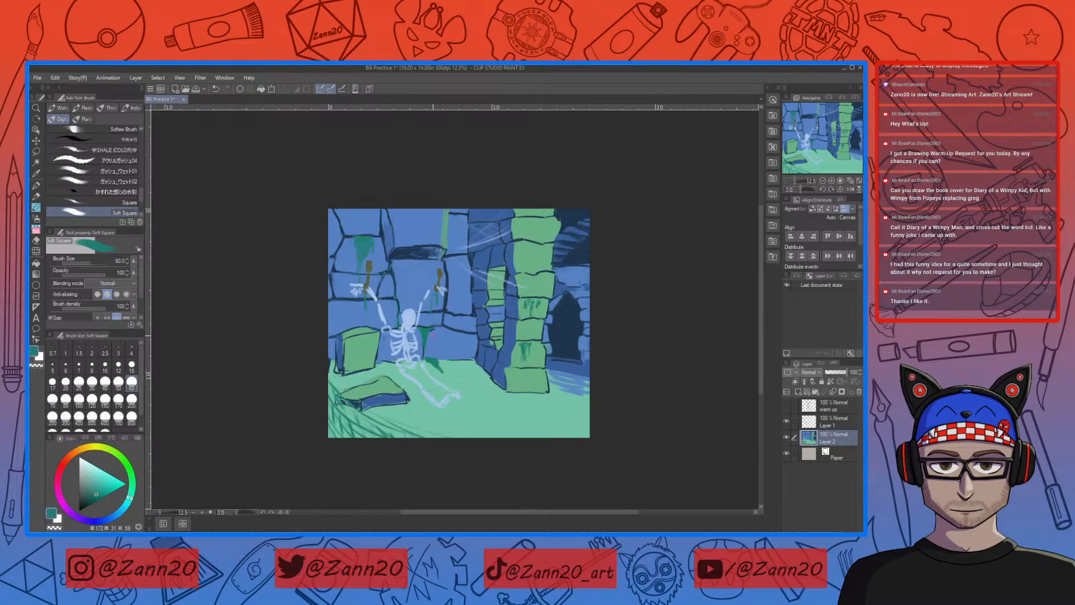
right_click(389, 228)
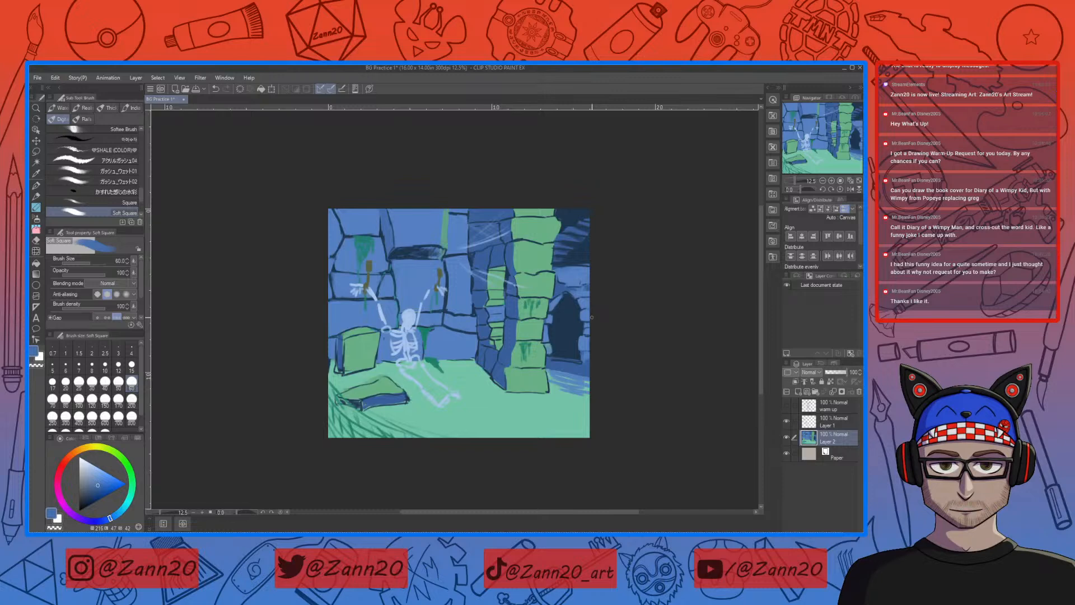
Step: Merge Layer 1 and Layer 2 into one layer and add a new raster layer above it
click(794, 420)
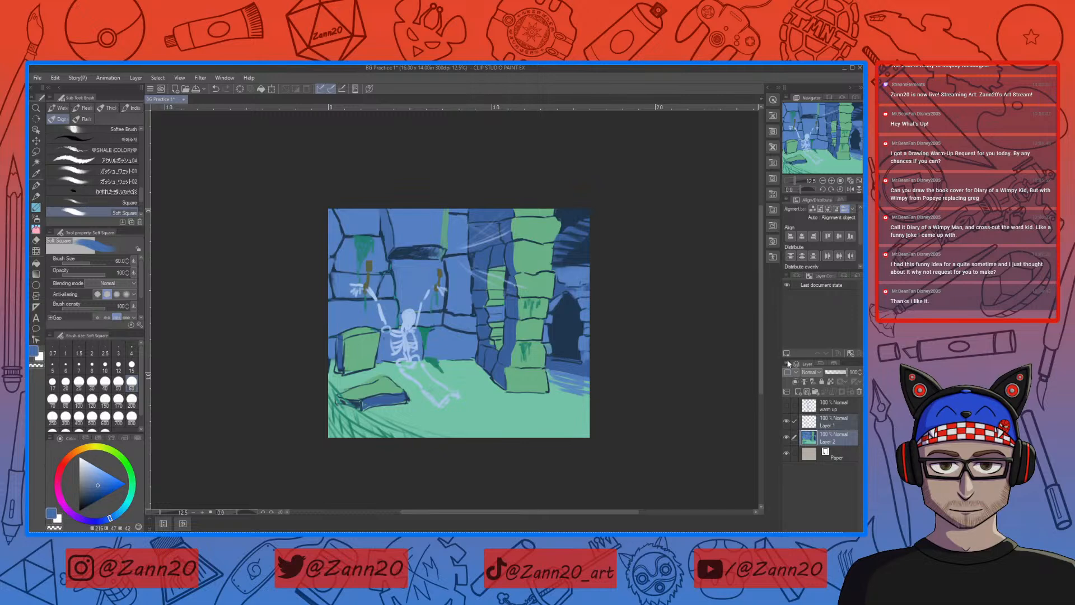
right_click(794, 421)
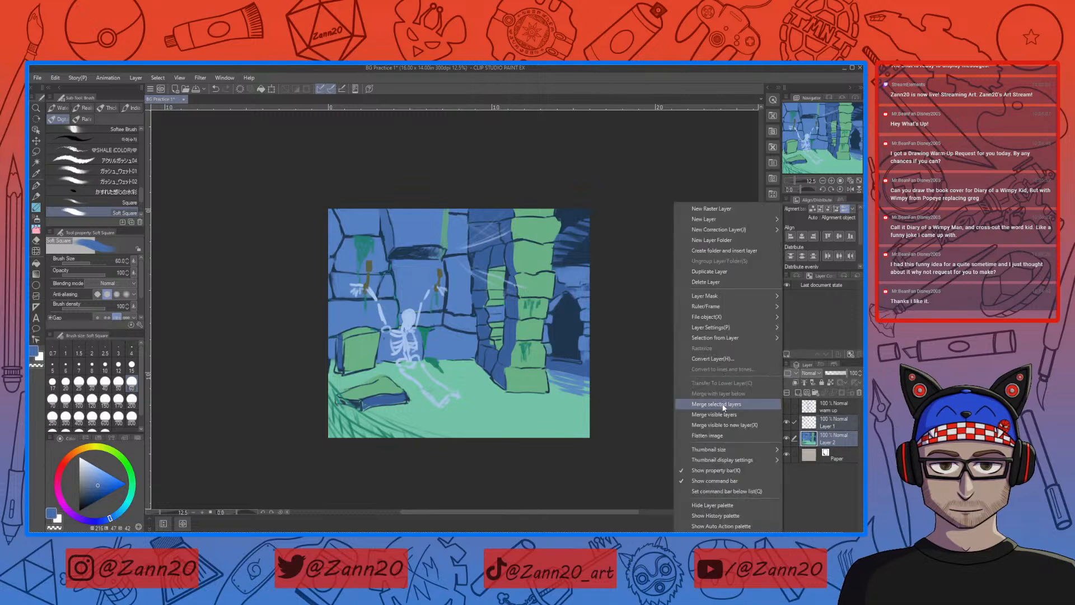
click(754, 392)
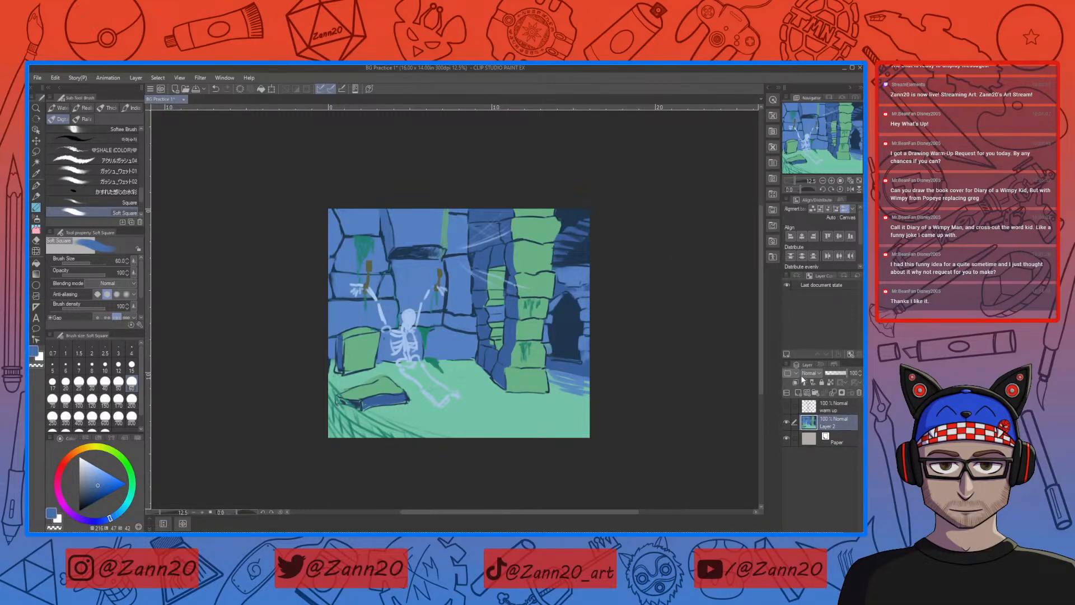
click(799, 393)
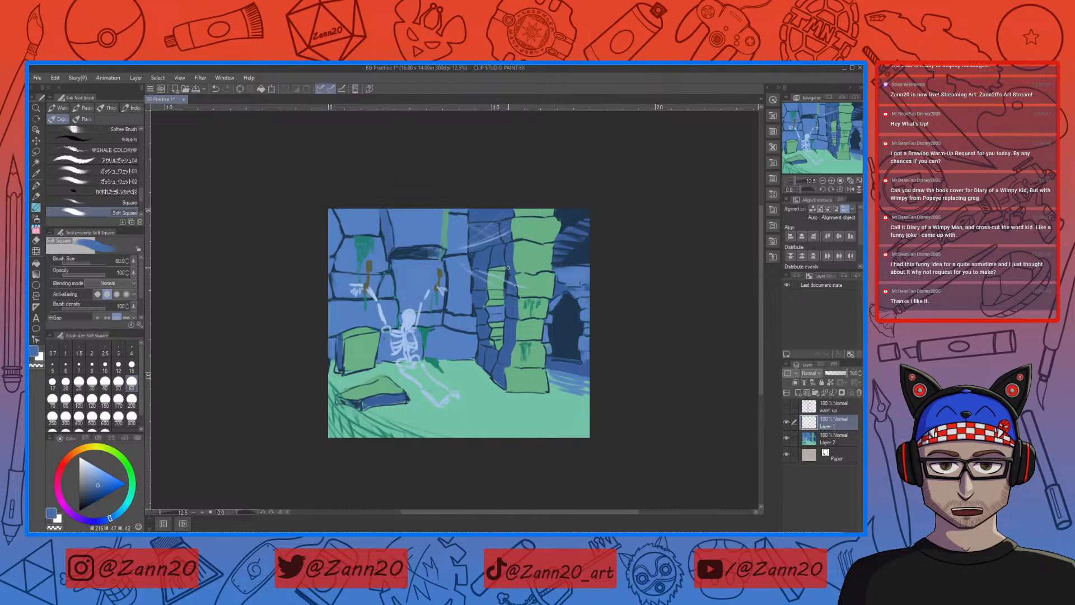
Step: Mix a muted teal for the lit areas and enlarge the Soft Square brush to size 200
click(813, 440)
right_click(442, 342)
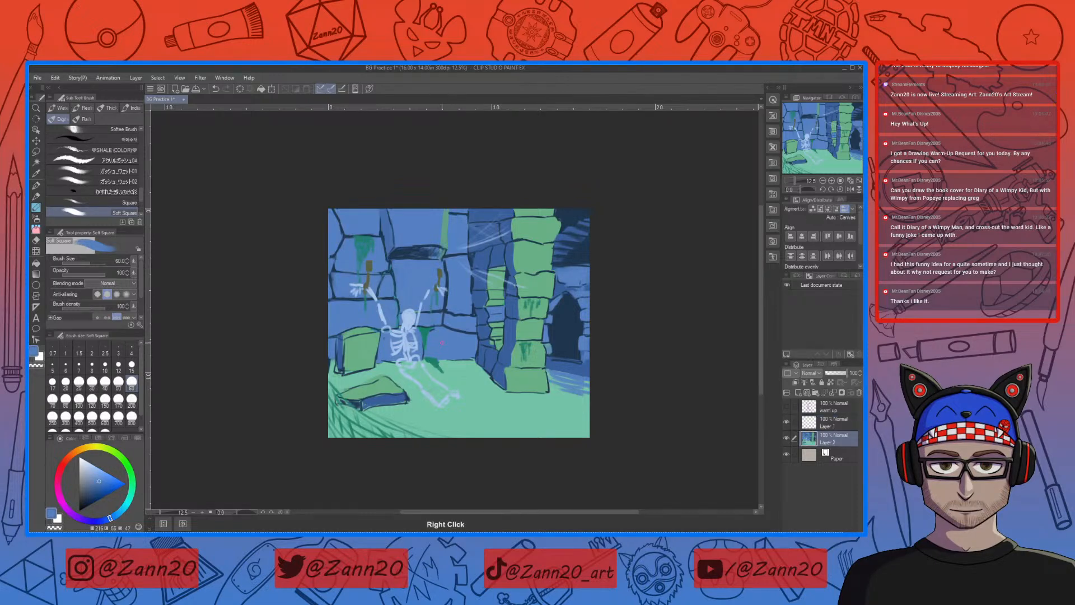
drag(122, 508, 107, 478)
click(101, 474)
click(130, 499)
click(103, 480)
drag(103, 481, 101, 485)
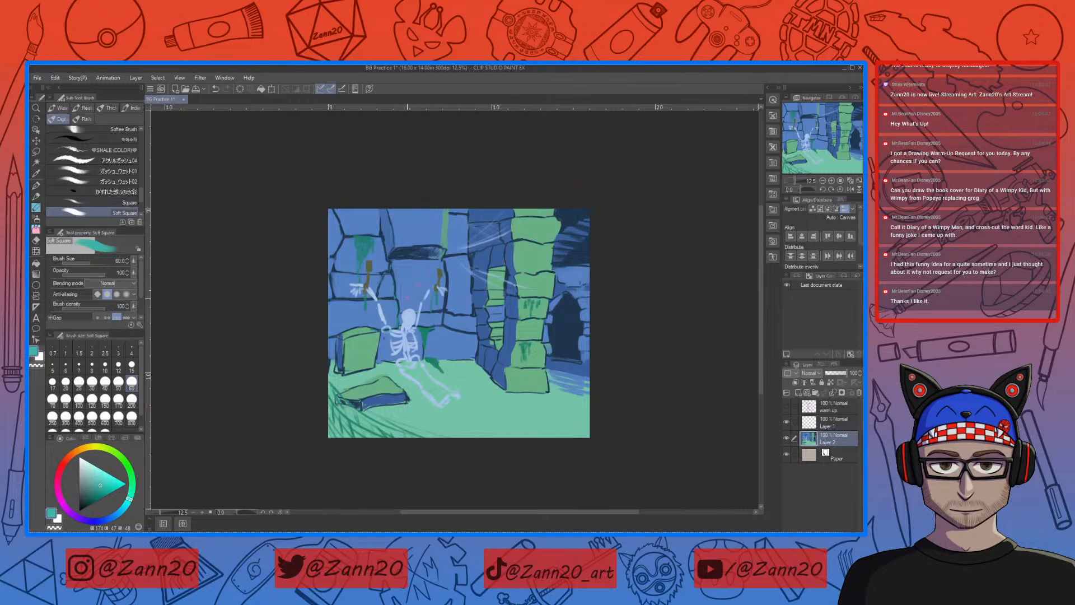
key(])
key(])
key(])
key(])
key(])
key(])
key(])
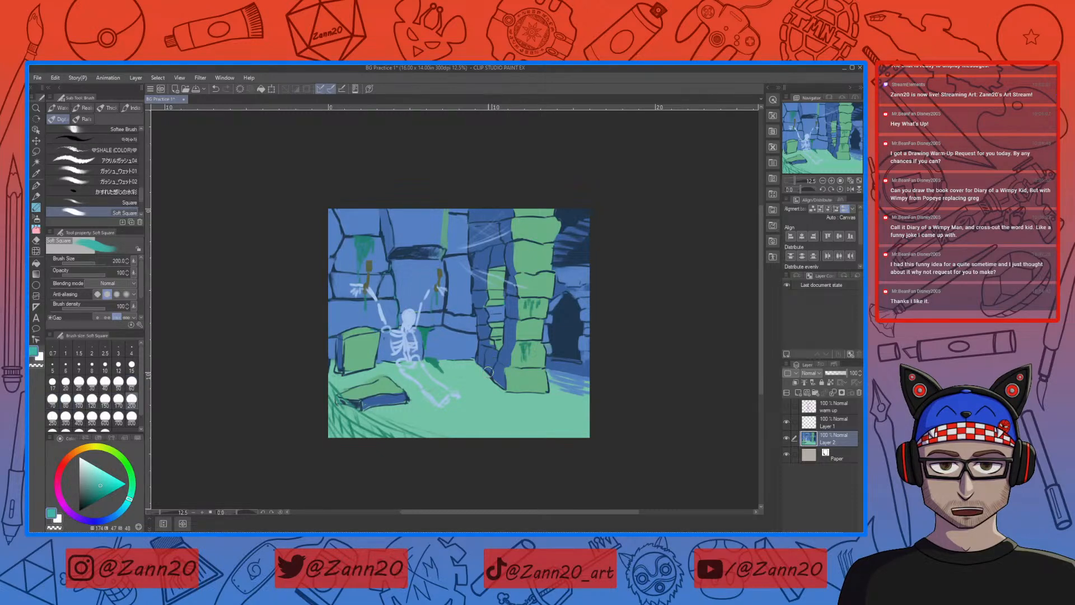
drag(400, 299, 402, 271)
drag(400, 290, 402, 303)
mouse_move(396, 272)
mouse_down()
mouse_move(462, 276)
mouse_move(452, 272)
mouse_move(444, 350)
mouse_up()
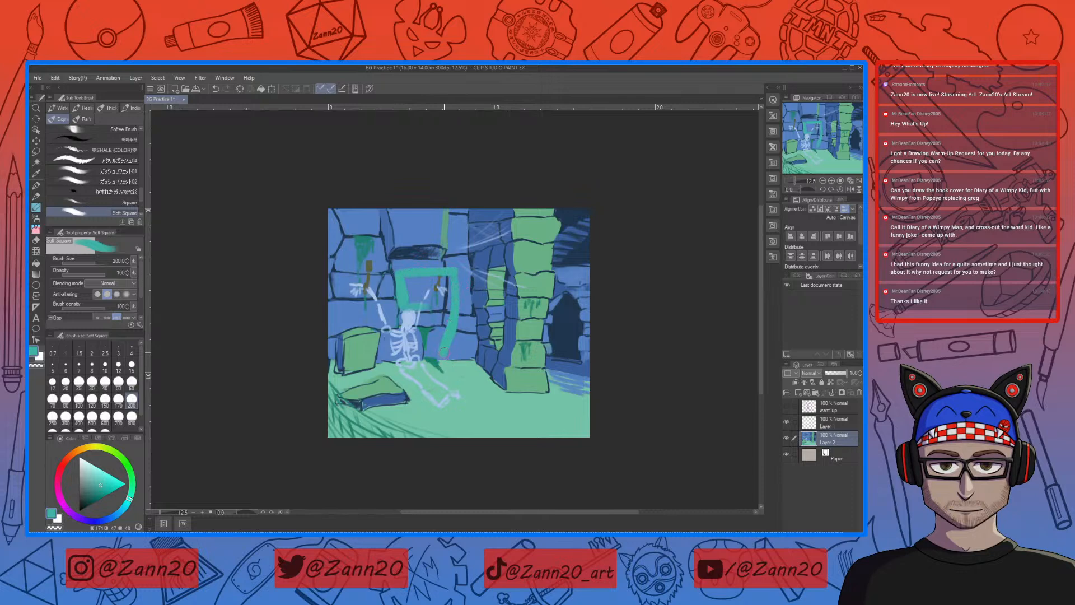
drag(440, 354, 423, 354)
key(ctrl+z)
key(ctrl+z)
key(ctrl+z)
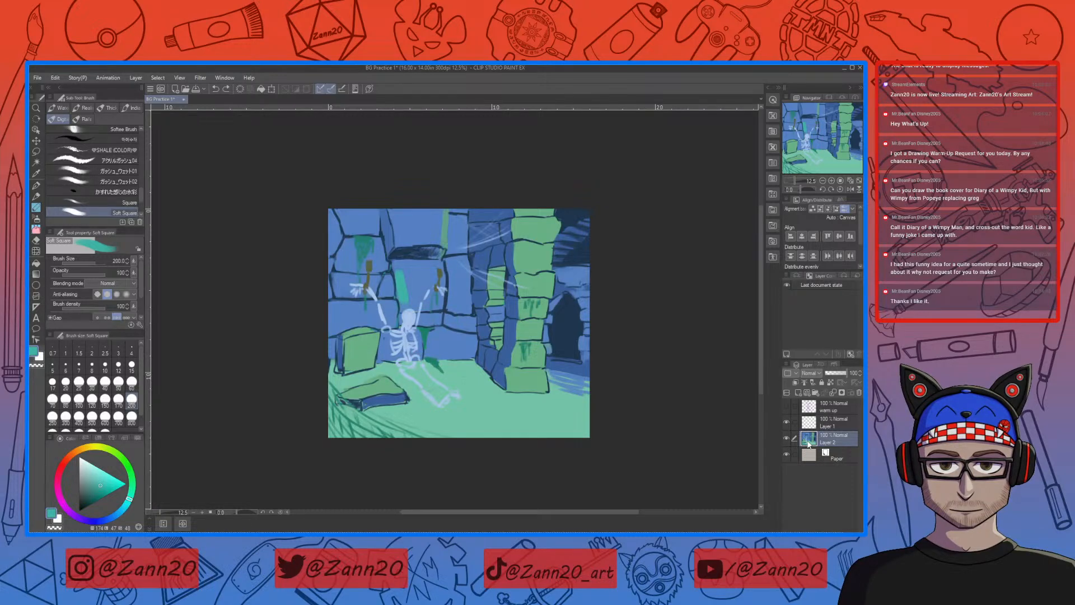
Step: Move Layer 2 above Layer 1, lower its opacity to about 56%, and make Layer 1 active for painting underneath
drag(808, 444, 810, 418)
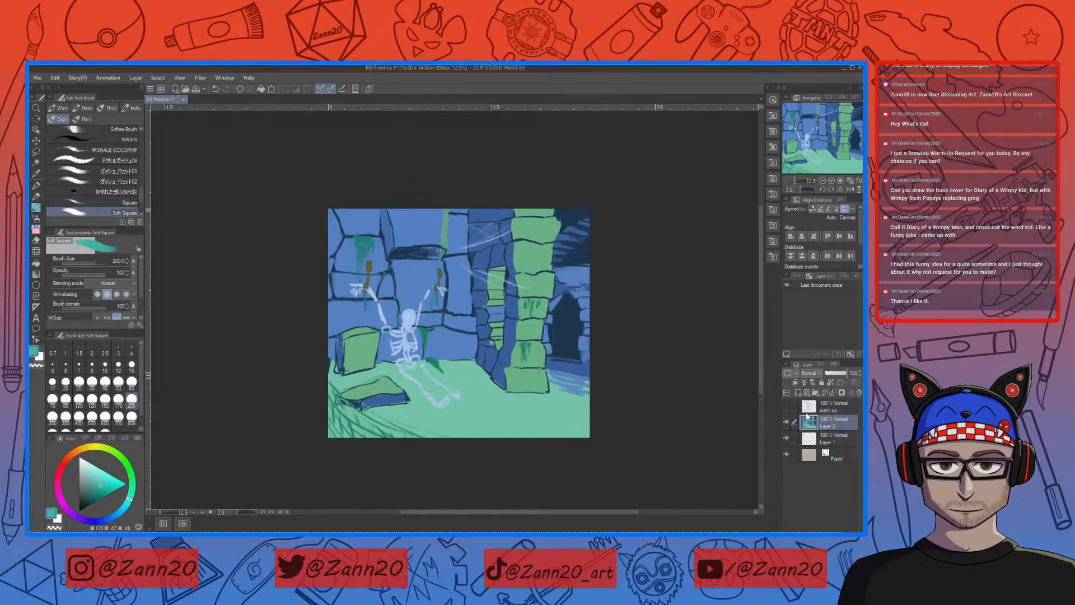
click(838, 373)
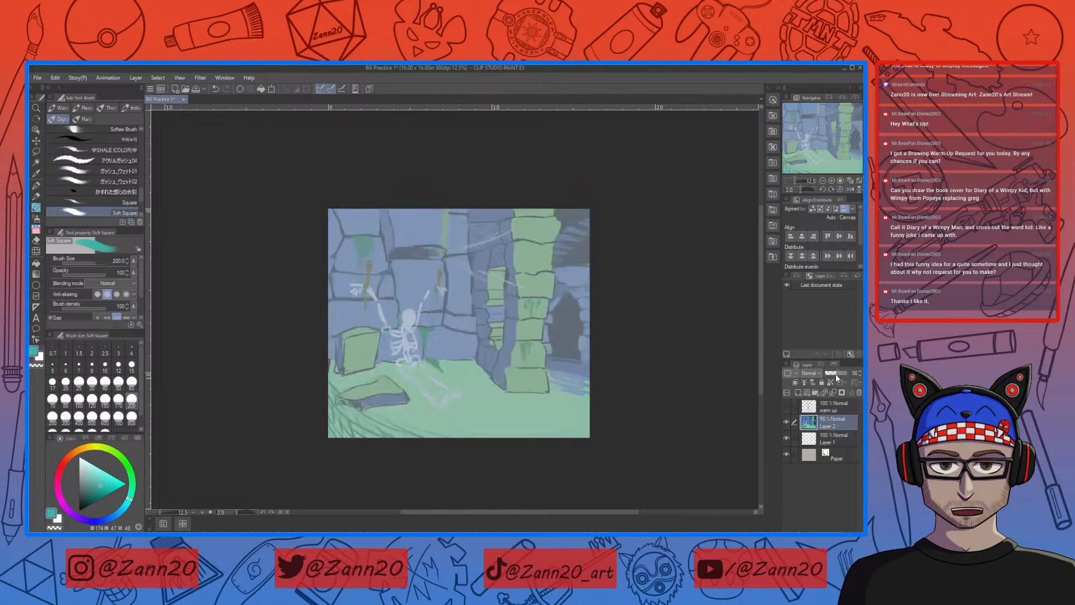
click(809, 439)
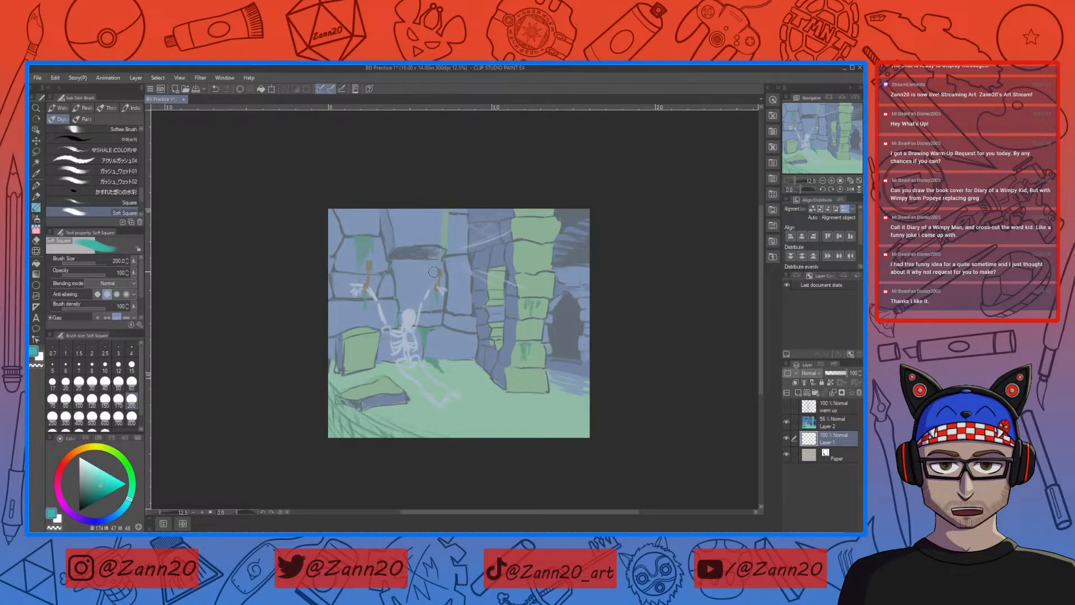
Step: Outline a patch of light in teal on the wall around the skeleton and across the floor in front of it
drag(439, 264, 394, 262)
drag(392, 271, 365, 326)
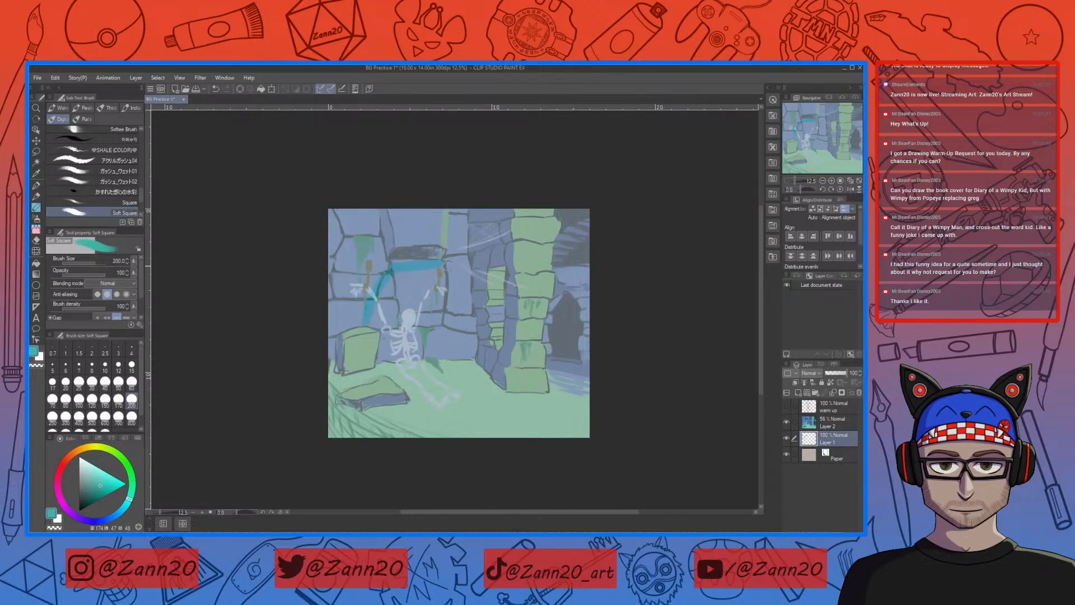
drag(445, 270, 453, 345)
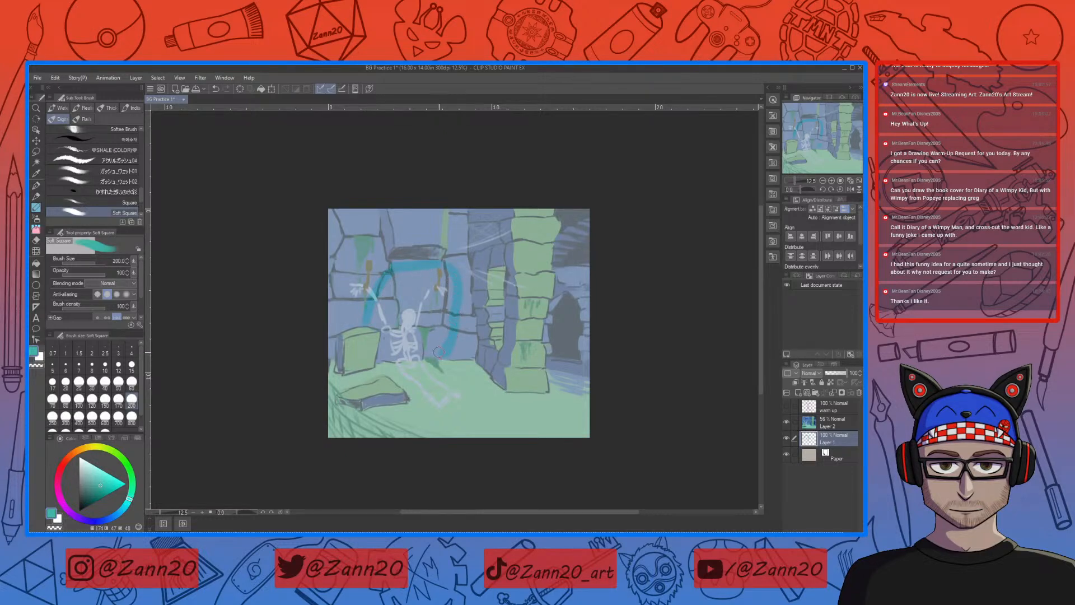
drag(436, 364, 460, 383)
mouse_move(448, 367)
mouse_down()
mouse_move(502, 404)
mouse_move(475, 390)
mouse_move(516, 399)
mouse_move(481, 412)
mouse_move(516, 401)
mouse_move(437, 432)
mouse_up()
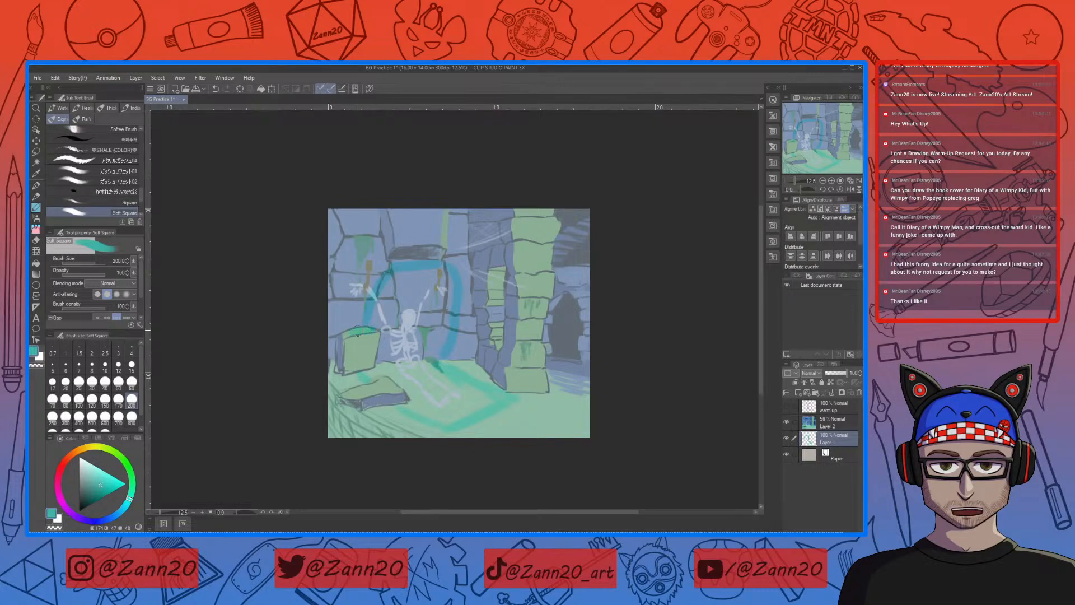
Step: Fill the outlined wall and floor patch with teal, and paint the mossy column and inner bricks in the same colour
mouse_move(405, 280)
mouse_down()
mouse_move(430, 277)
mouse_move(395, 306)
mouse_move(416, 276)
mouse_move(419, 310)
mouse_move(417, 281)
mouse_move(443, 273)
mouse_move(440, 350)
mouse_up()
mouse_move(435, 298)
mouse_down()
mouse_move(430, 338)
mouse_move(427, 322)
mouse_move(416, 341)
mouse_move(418, 289)
mouse_move(411, 363)
mouse_move(411, 297)
mouse_move(398, 365)
mouse_move(410, 290)
mouse_move(390, 302)
mouse_up()
drag(387, 359, 381, 360)
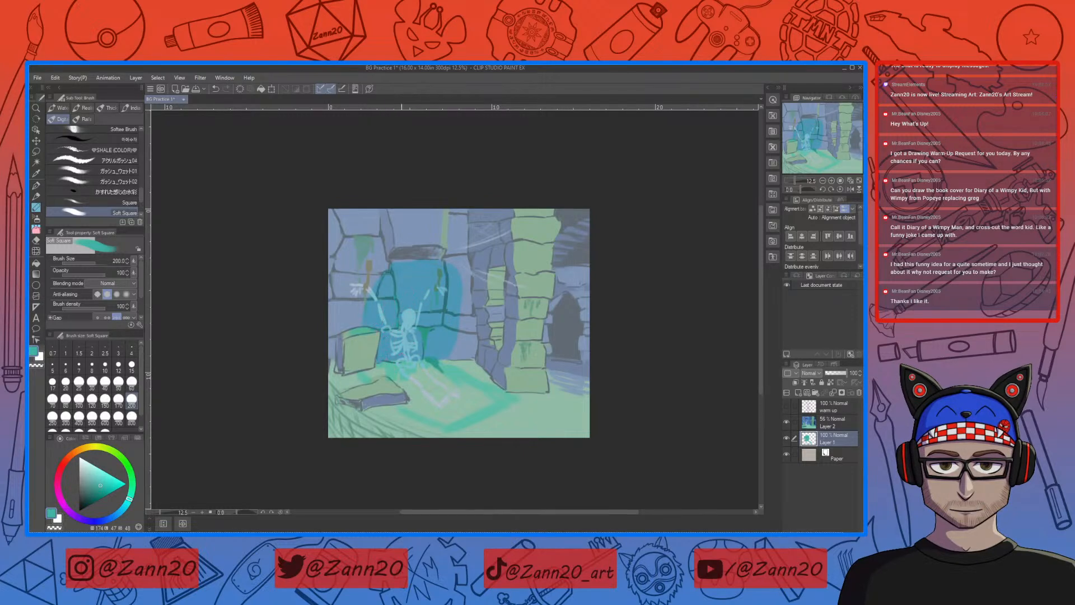
mouse_move(384, 370)
mouse_down()
mouse_move(438, 415)
mouse_move(404, 384)
mouse_move(413, 402)
mouse_move(405, 407)
mouse_move(446, 424)
mouse_move(480, 391)
mouse_up()
mouse_move(424, 364)
mouse_down()
mouse_move(472, 396)
mouse_move(425, 375)
mouse_move(460, 396)
mouse_move(436, 392)
mouse_move(435, 401)
mouse_move(455, 410)
mouse_up()
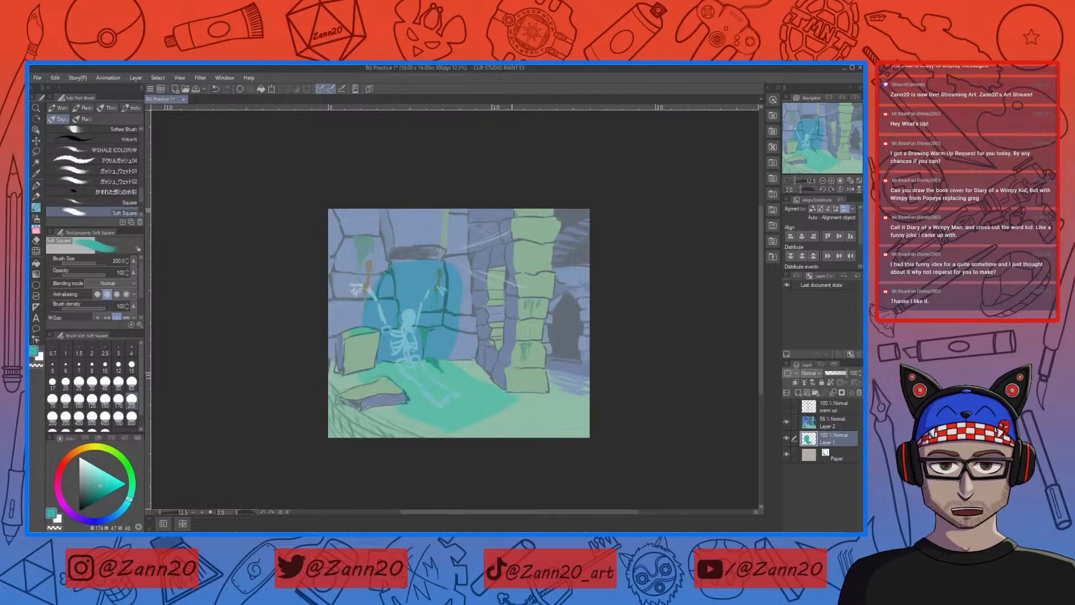
mouse_move(514, 222)
mouse_down()
mouse_move(554, 223)
mouse_move(549, 238)
mouse_move(559, 225)
mouse_move(544, 239)
mouse_move(535, 239)
mouse_move(545, 227)
mouse_move(518, 226)
mouse_move(524, 298)
mouse_move(529, 239)
mouse_move(531, 284)
mouse_move(548, 239)
mouse_move(544, 289)
mouse_move(545, 233)
mouse_move(547, 293)
mouse_up()
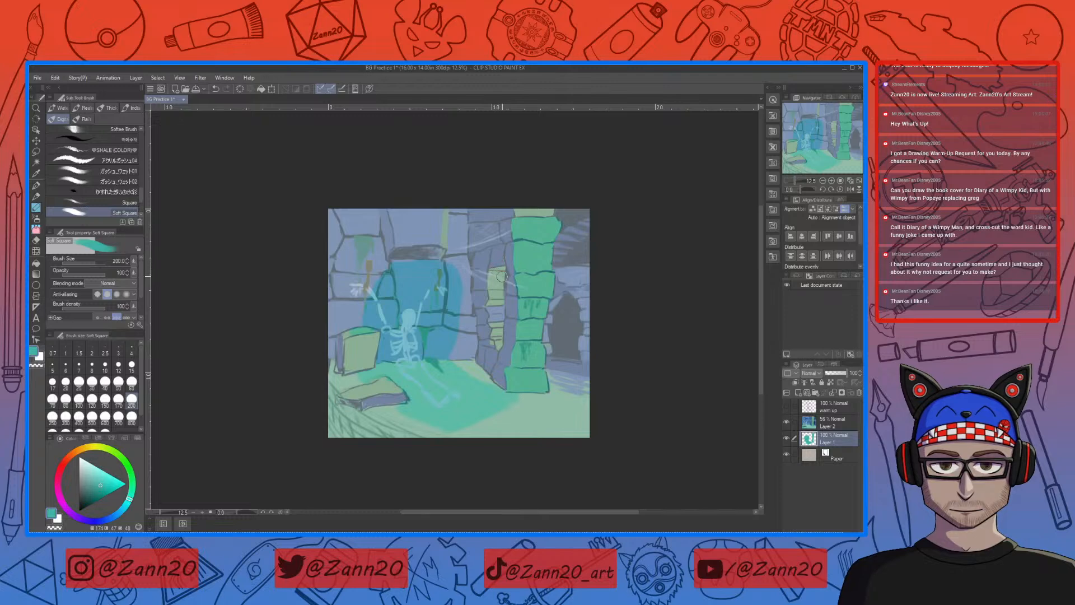
mouse_move(500, 272)
mouse_down()
mouse_move(493, 289)
mouse_move(521, 287)
mouse_up()
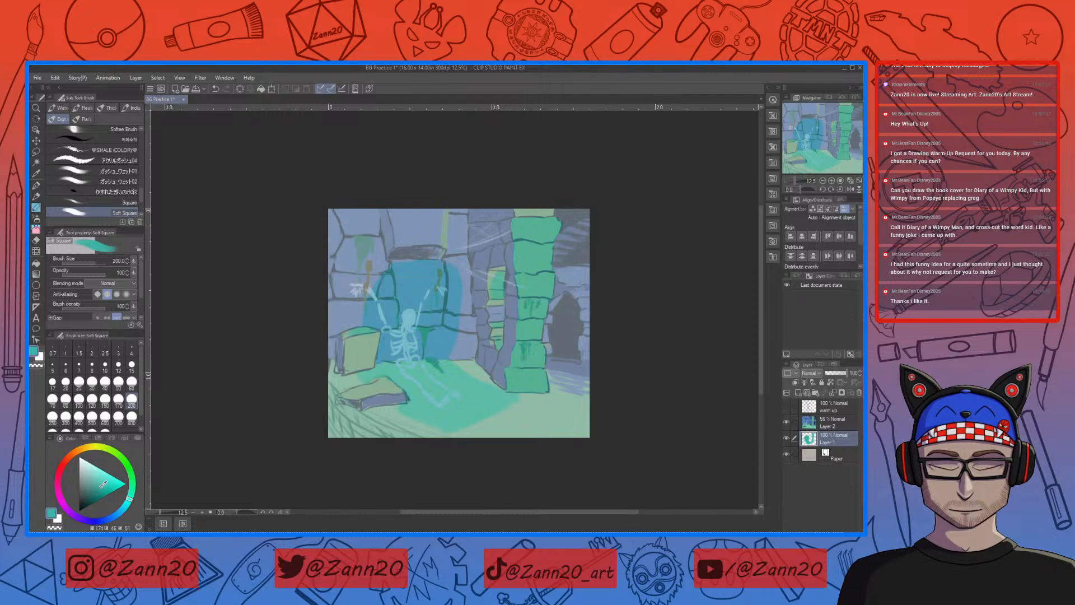
Step: Choose a greyer blue and paint the wall above the recess and the wall stones between the lit patch and the column
mouse_move(130, 499)
mouse_down()
mouse_move(125, 507)
mouse_move(91, 484)
mouse_up()
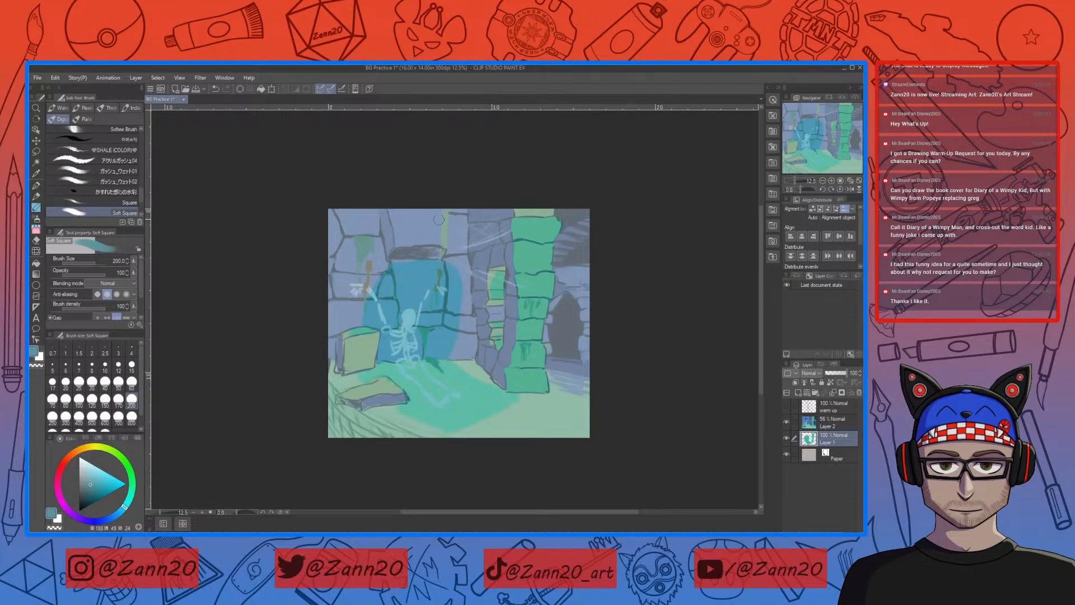
drag(438, 239, 396, 241)
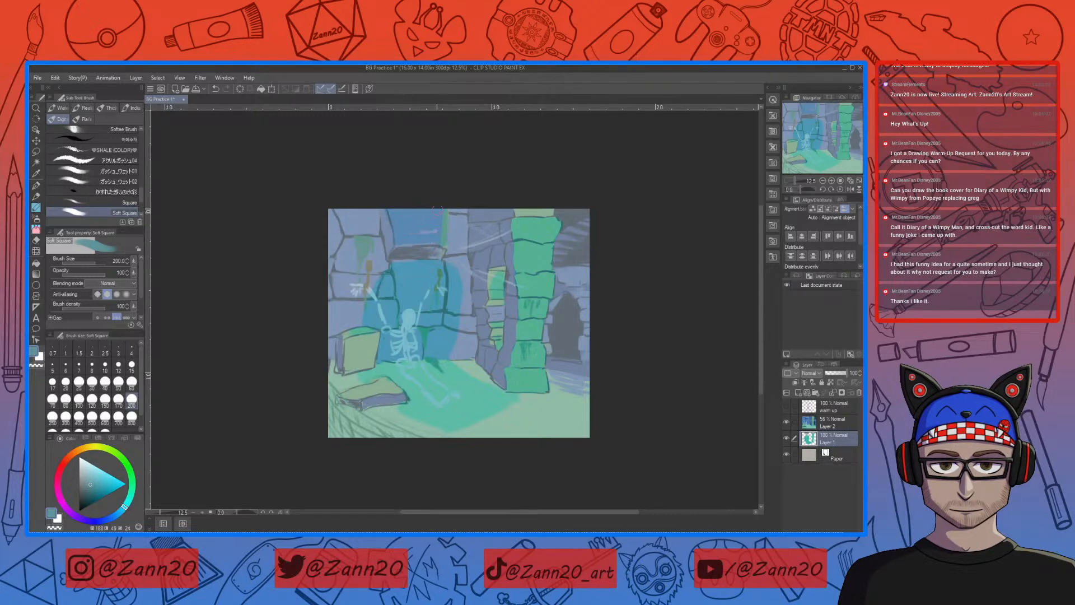
drag(413, 247, 442, 244)
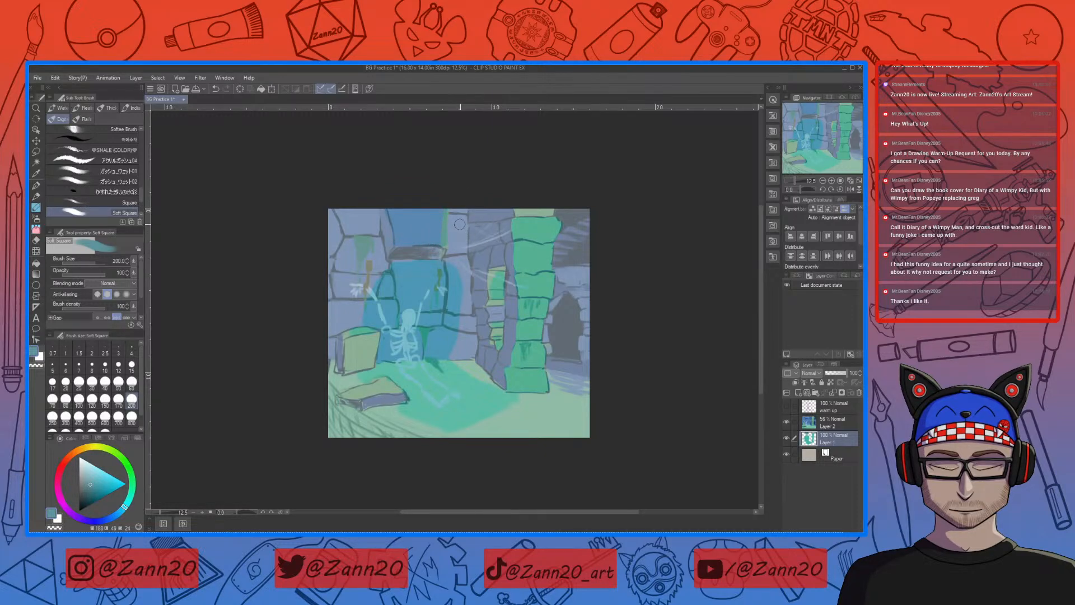
drag(454, 206, 469, 250)
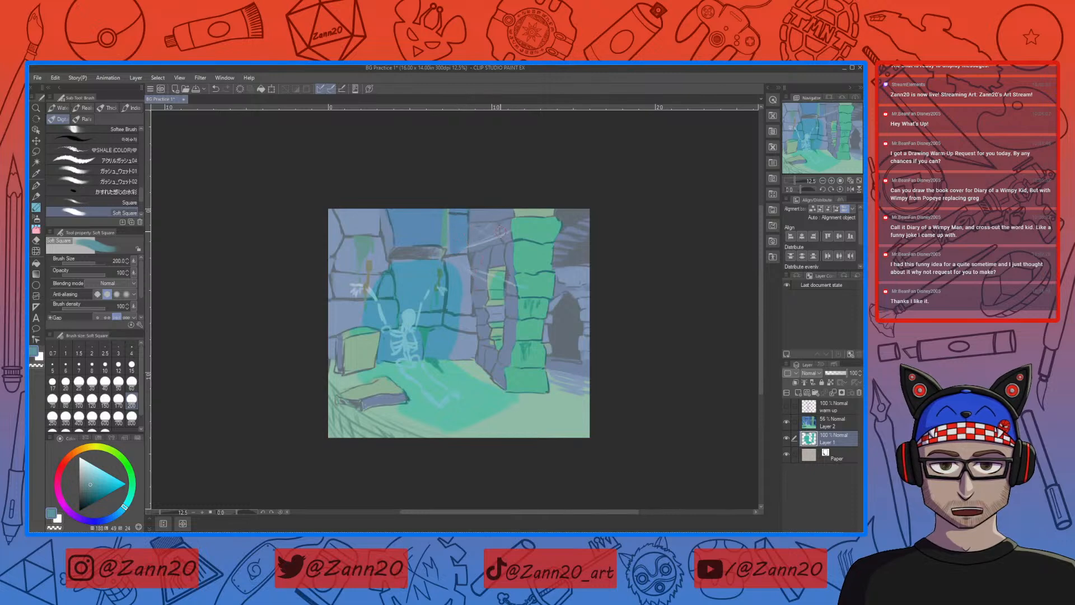
drag(453, 235, 463, 247)
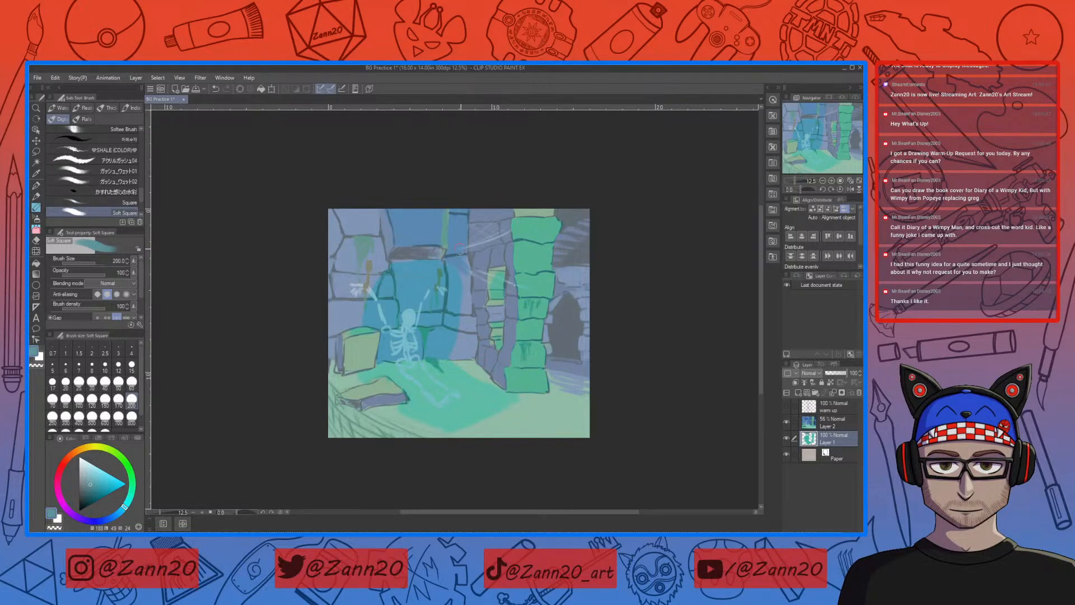
mouse_move(464, 278)
mouse_down()
mouse_move(467, 323)
mouse_move(455, 347)
mouse_up()
mouse_move(470, 302)
mouse_down()
mouse_move(469, 353)
mouse_move(467, 327)
mouse_up()
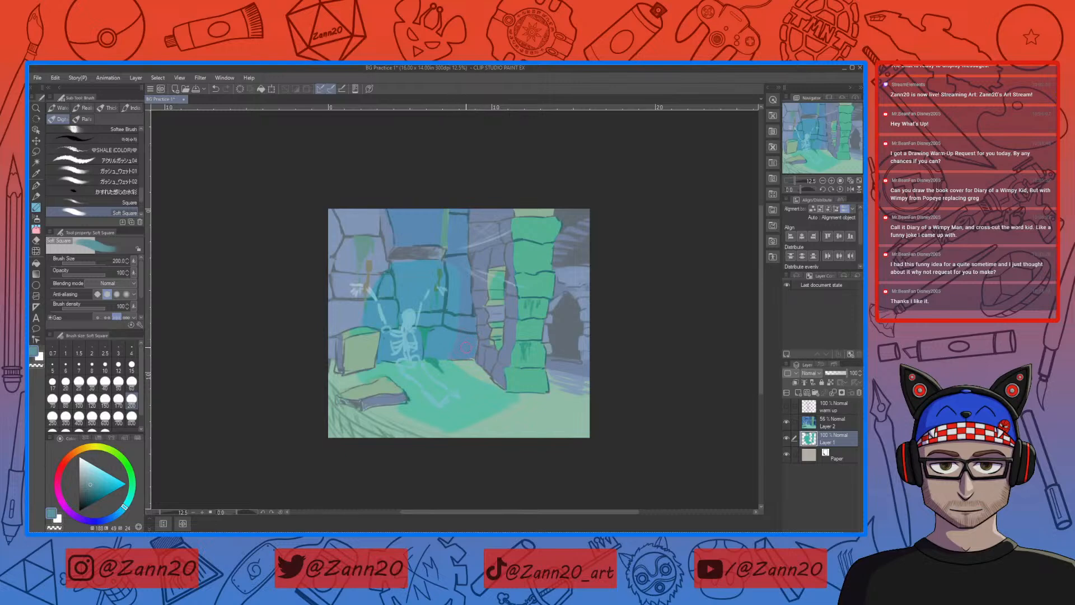
mouse_move(474, 366)
mouse_down()
mouse_move(496, 386)
mouse_move(475, 371)
mouse_up()
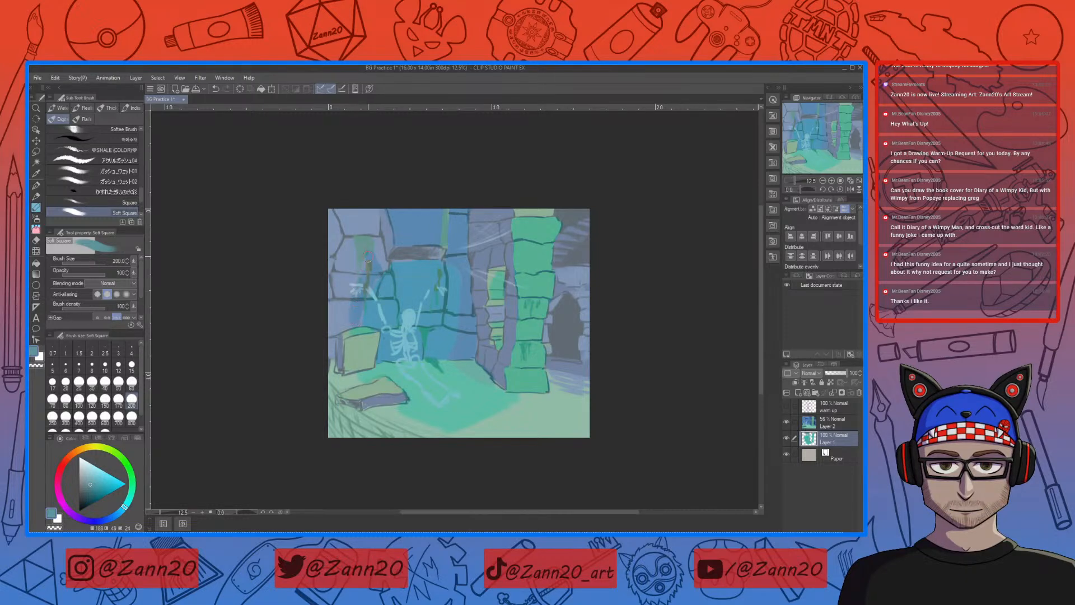
Step: Extend the grey-blue over the wall behind the skeleton's shackled hand and the shaded sides of the stone block and slab
mouse_move(363, 262)
mouse_down()
mouse_move(351, 309)
mouse_move(339, 313)
mouse_up()
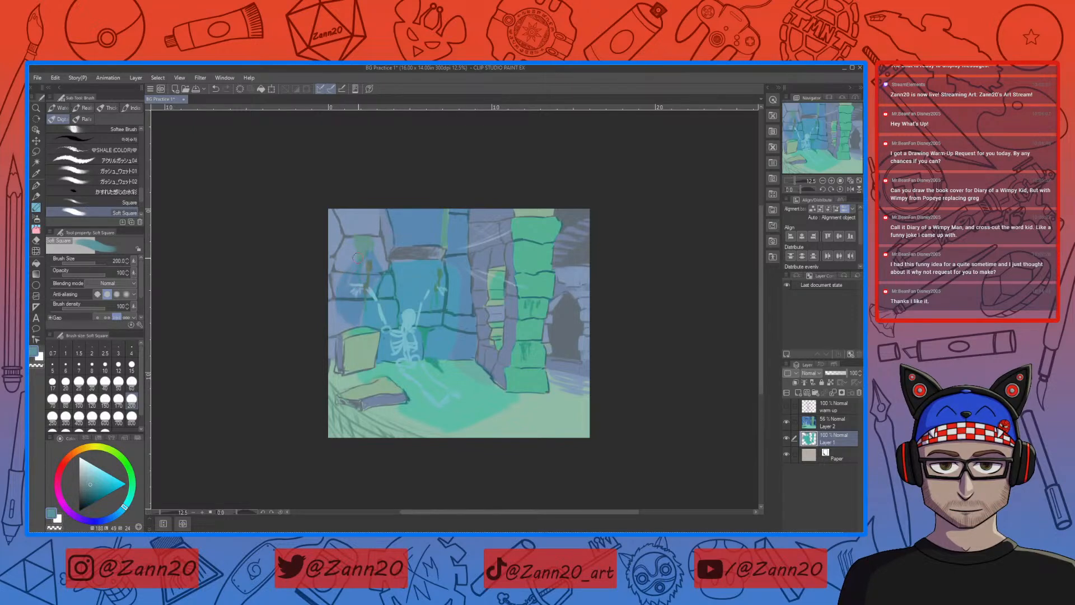
mouse_move(361, 261)
mouse_down()
mouse_move(326, 309)
mouse_move(345, 282)
mouse_move(330, 330)
mouse_up()
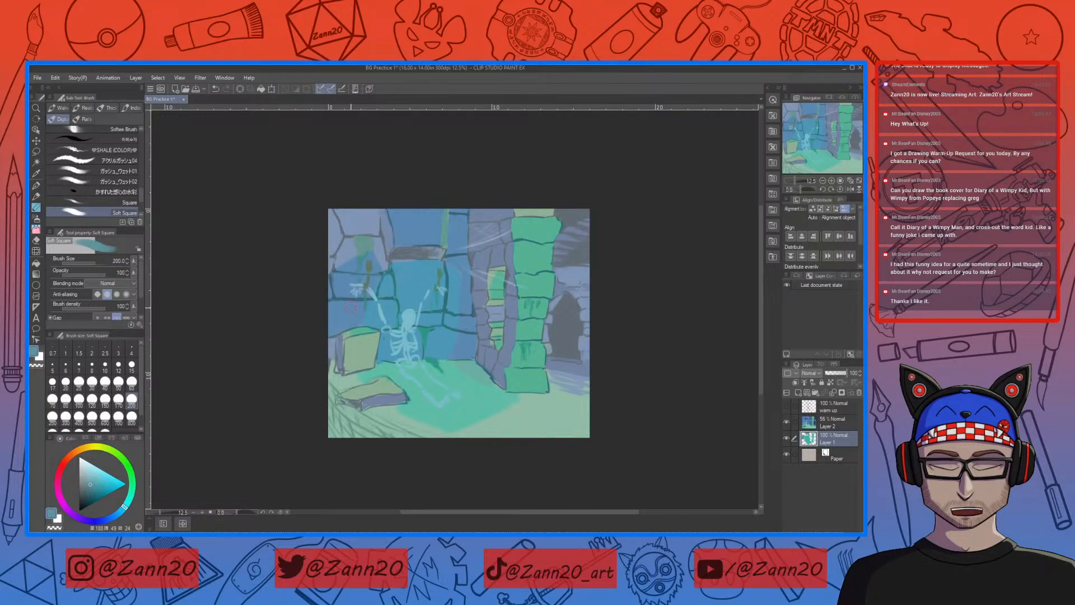
mouse_move(340, 342)
mouse_down()
mouse_move(339, 368)
mouse_move(341, 337)
mouse_move(342, 376)
mouse_move(363, 404)
mouse_move(402, 400)
mouse_up()
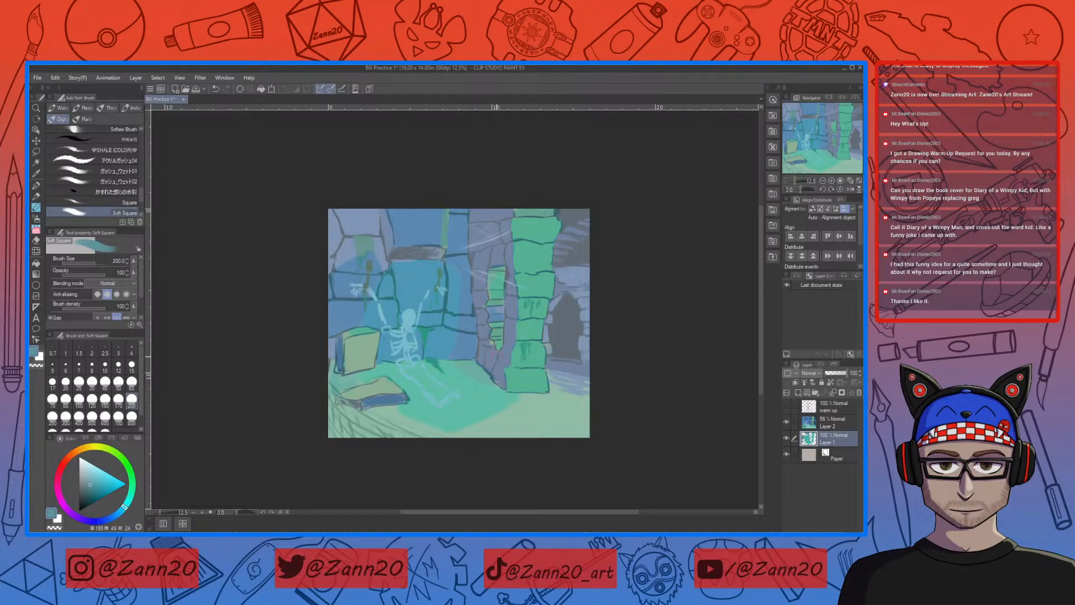
Step: Touch up the inner bricks beside the column with sampled teal and grey-blue, and refine the fallen slab's shaded side
right_click(499, 331)
right_click(498, 328)
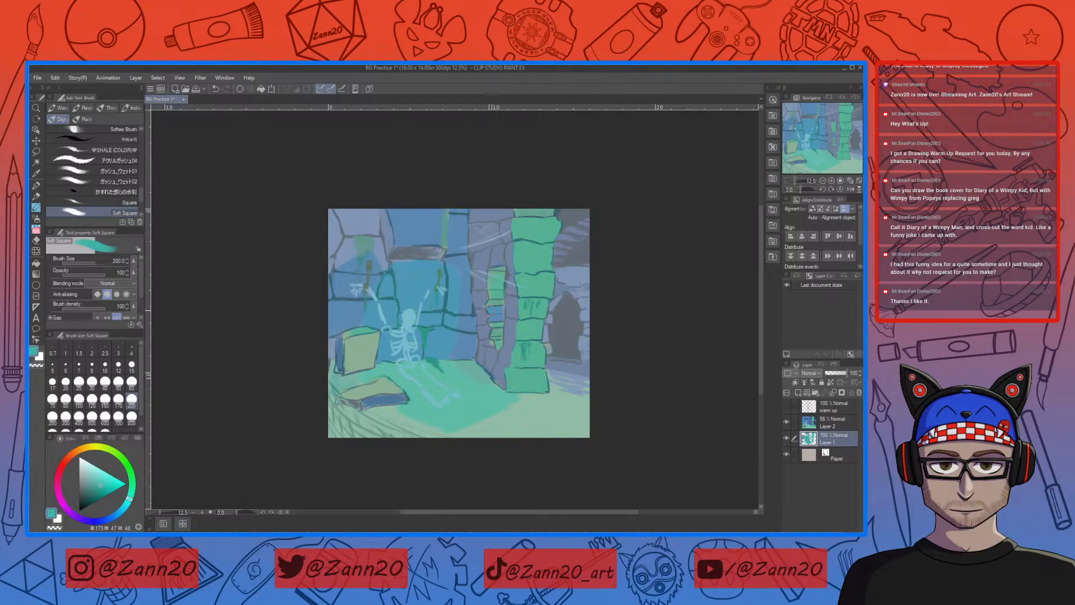
right_click(502, 326)
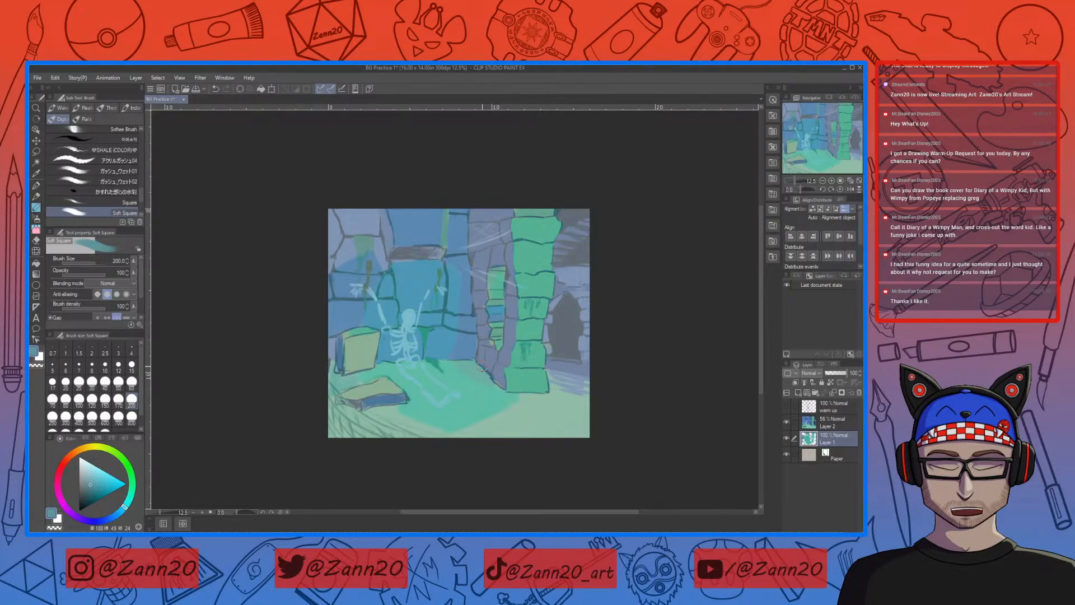
mouse_move(380, 401)
mouse_down()
mouse_move(365, 403)
mouse_move(401, 398)
mouse_up()
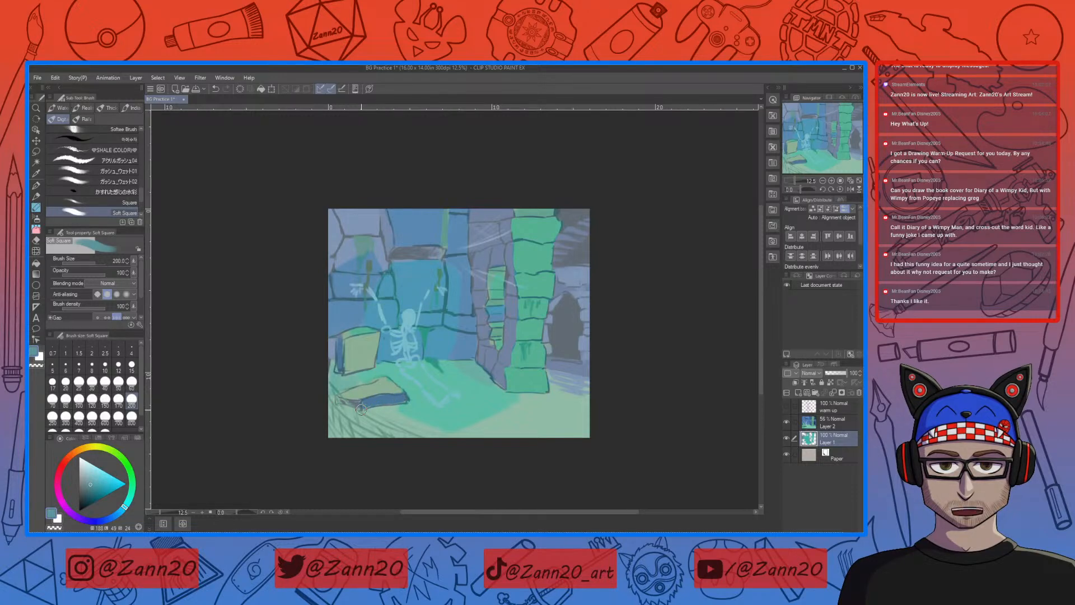
Step: Choose a deeper blue and paint the narrow wall edge beside the recess and the shaded side of the mossy column
drag(124, 506, 118, 517)
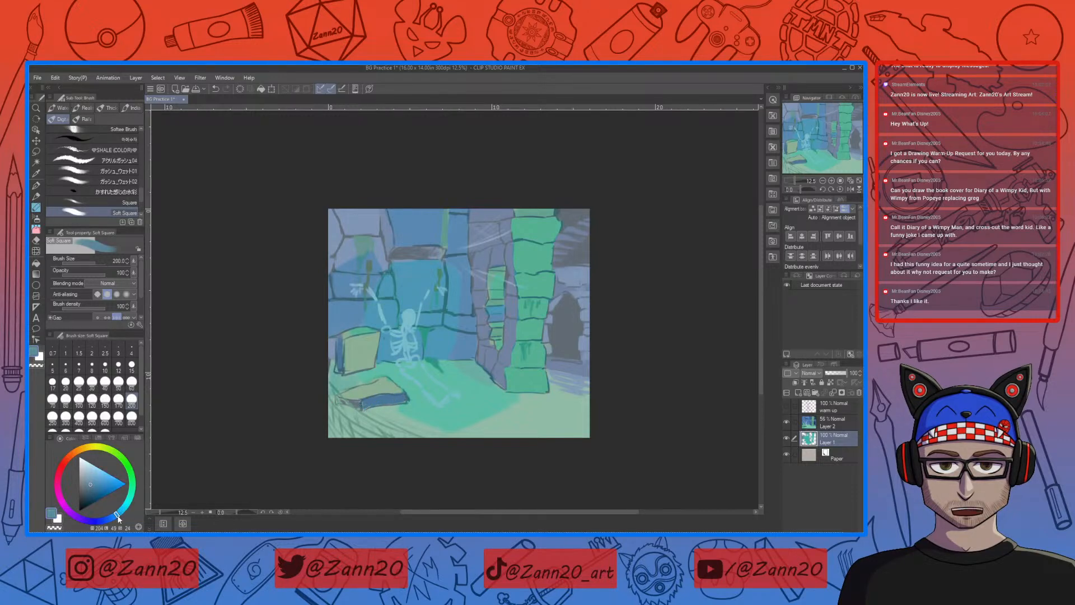
drag(96, 481, 100, 485)
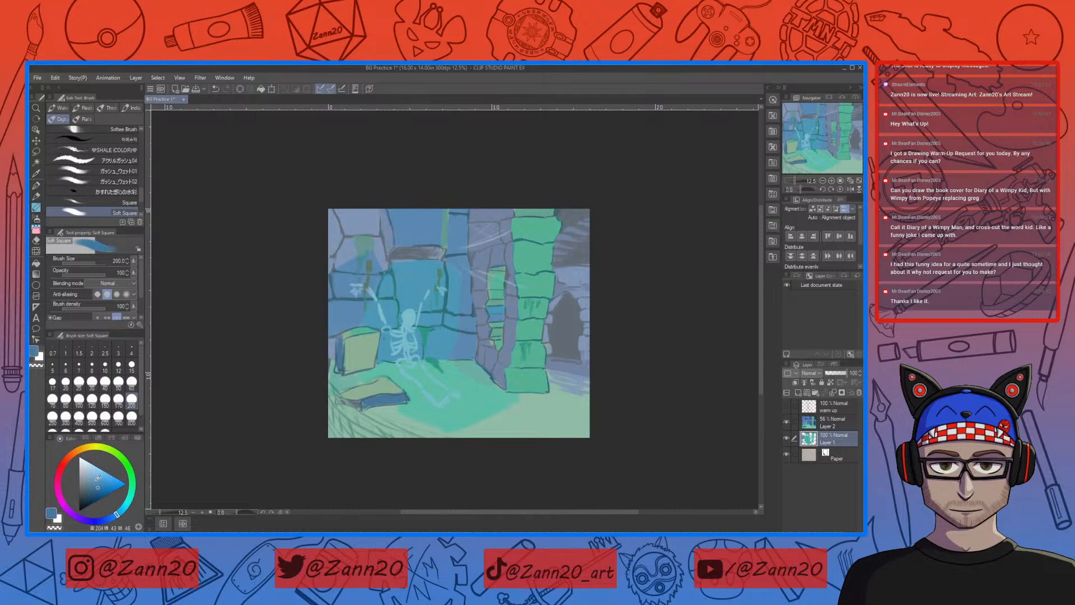
mouse_move(382, 211)
mouse_down()
mouse_move(389, 253)
mouse_move(387, 242)
mouse_up()
drag(507, 208, 507, 317)
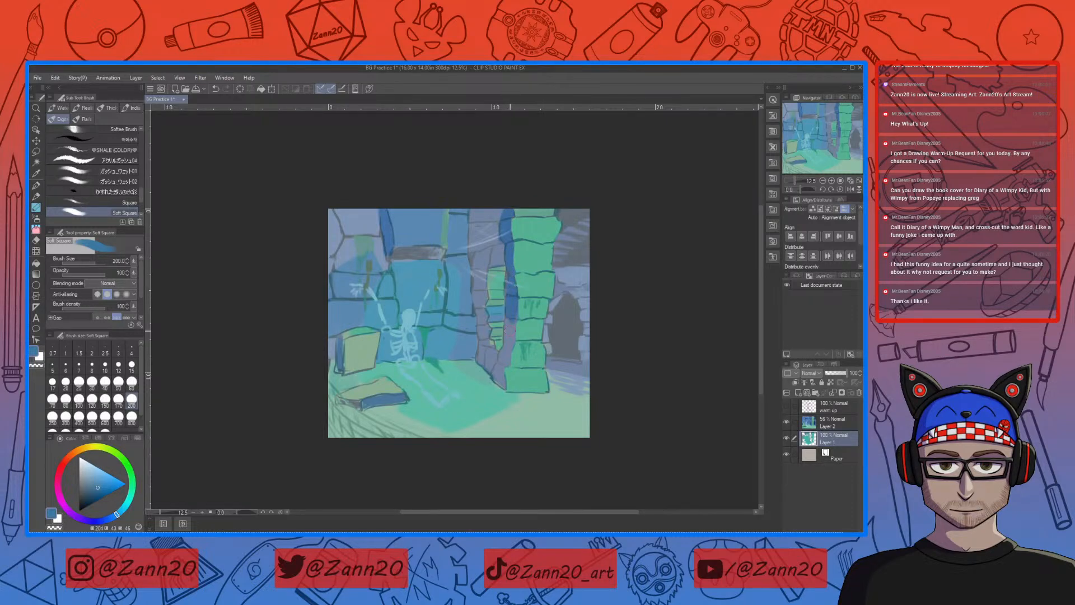
Step: Darken the blue and paint the shadowed stonework around the inner bricks, up to the ceiling behind the cobwebs
drag(99, 485, 96, 492)
mouse_move(504, 216)
mouse_down()
mouse_move(513, 310)
mouse_move(502, 382)
mouse_move(491, 342)
mouse_move(488, 364)
mouse_move(481, 357)
mouse_move(474, 215)
mouse_move(477, 287)
mouse_up()
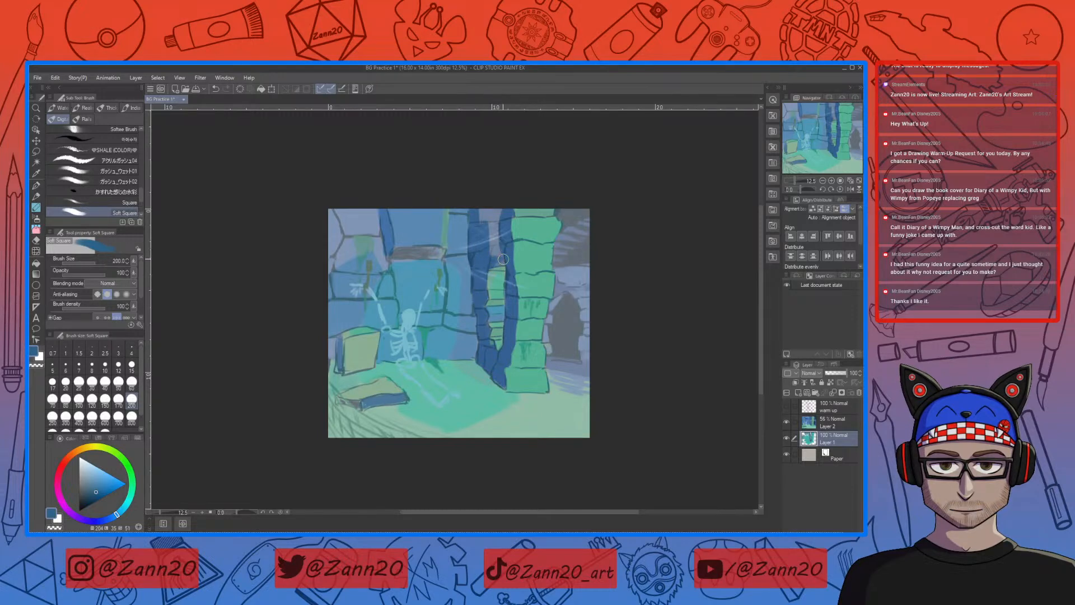
drag(498, 259, 482, 211)
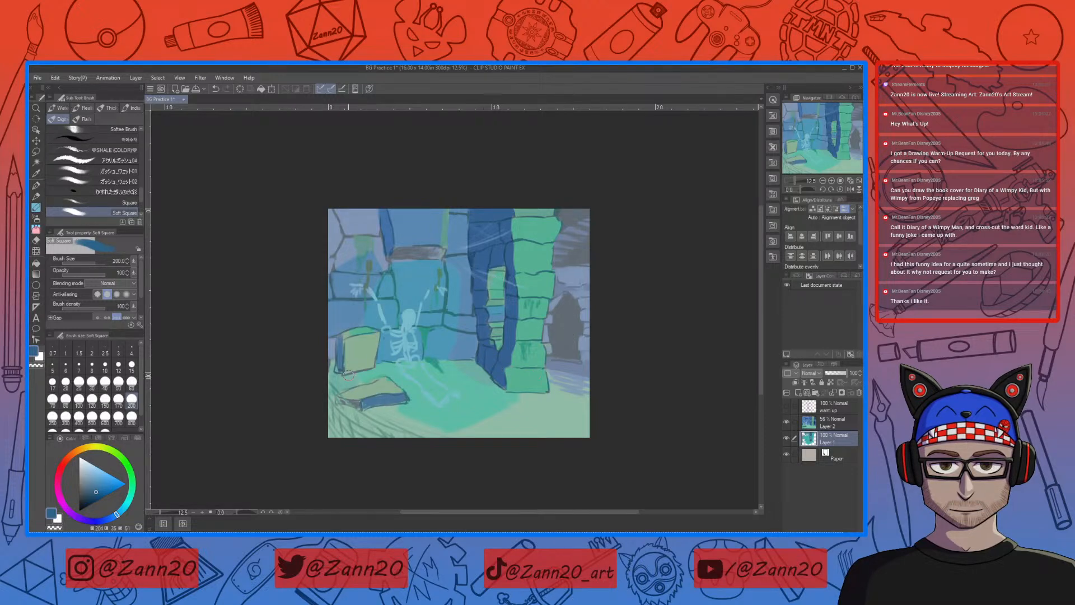
mouse_move(338, 344)
mouse_down()
mouse_move(339, 367)
mouse_move(336, 358)
mouse_up()
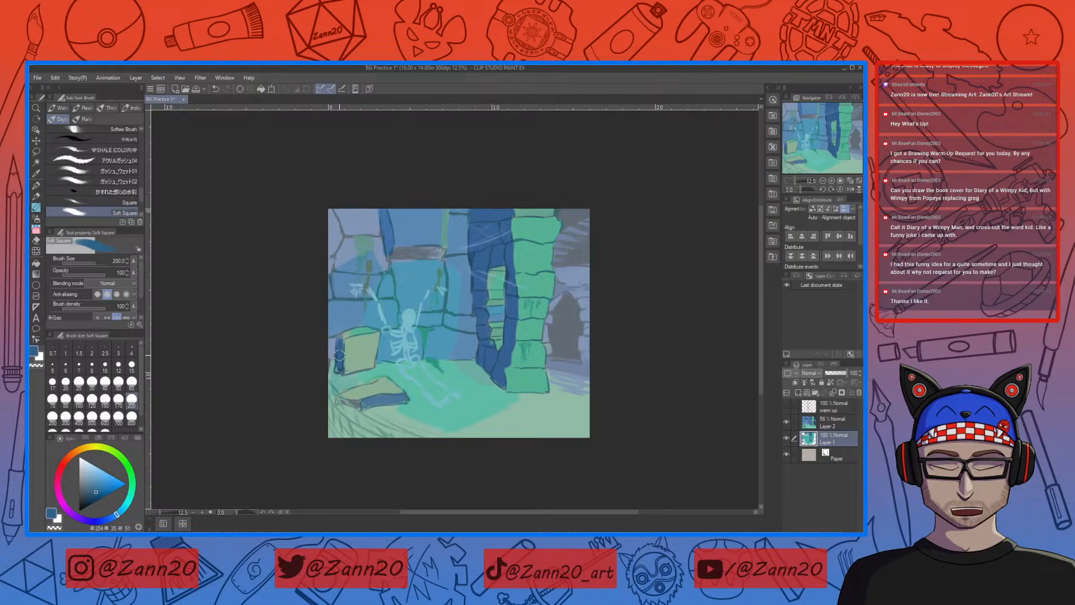
key(ctrl+z)
key(ctrl+z)
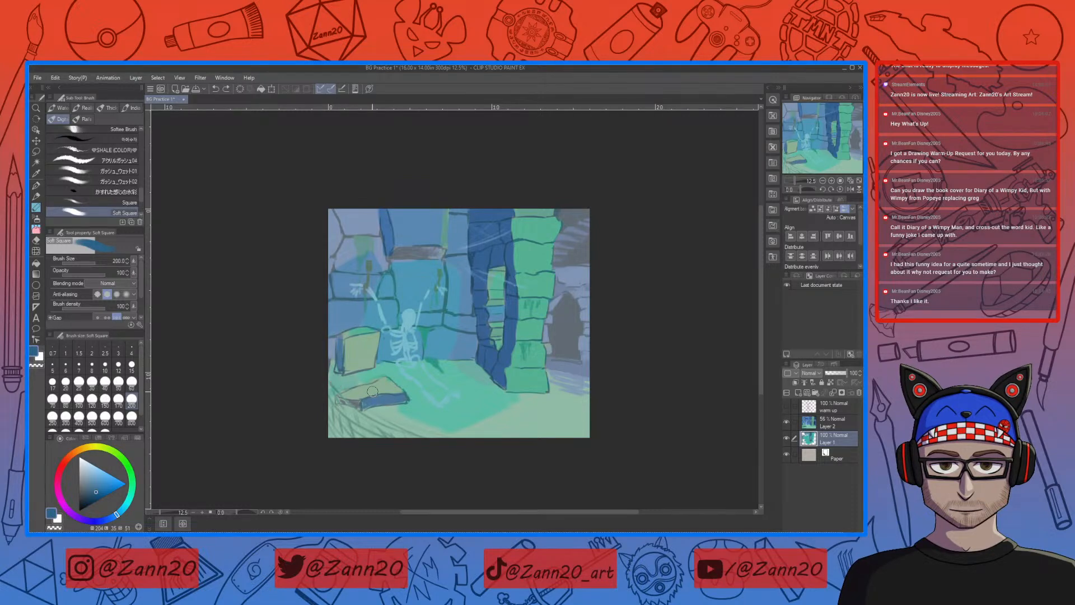
Step: Paint blue onto the fallen slab's shaded end, the underside of the stone ledge above the skeleton and the wall edge beside it
mouse_move(360, 405)
mouse_down()
mouse_move(342, 402)
mouse_move(355, 406)
mouse_up()
mouse_move(350, 214)
mouse_down()
mouse_move(336, 222)
mouse_move(353, 200)
mouse_move(338, 249)
mouse_move(378, 211)
mouse_up()
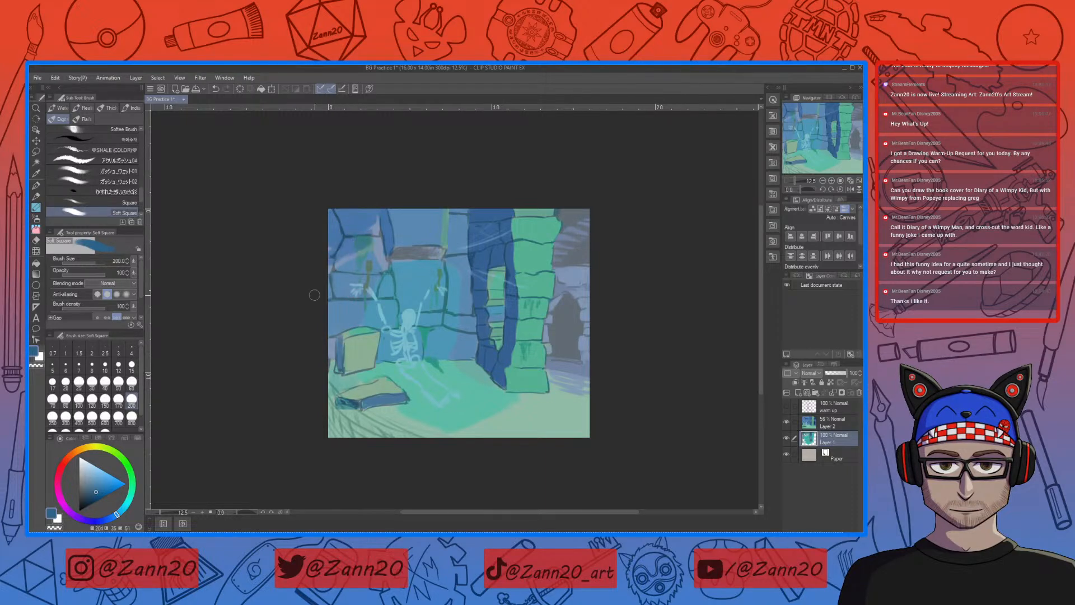
key(ctrl+z)
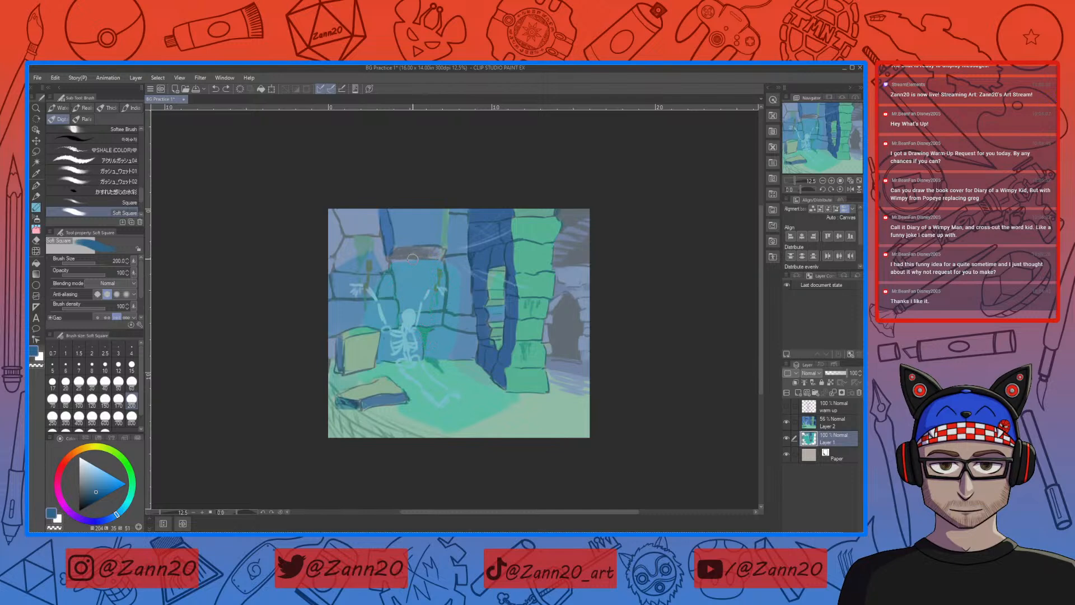
mouse_move(392, 253)
mouse_down()
mouse_move(440, 252)
mouse_move(393, 255)
mouse_move(440, 252)
mouse_move(389, 250)
mouse_up()
drag(380, 210, 389, 238)
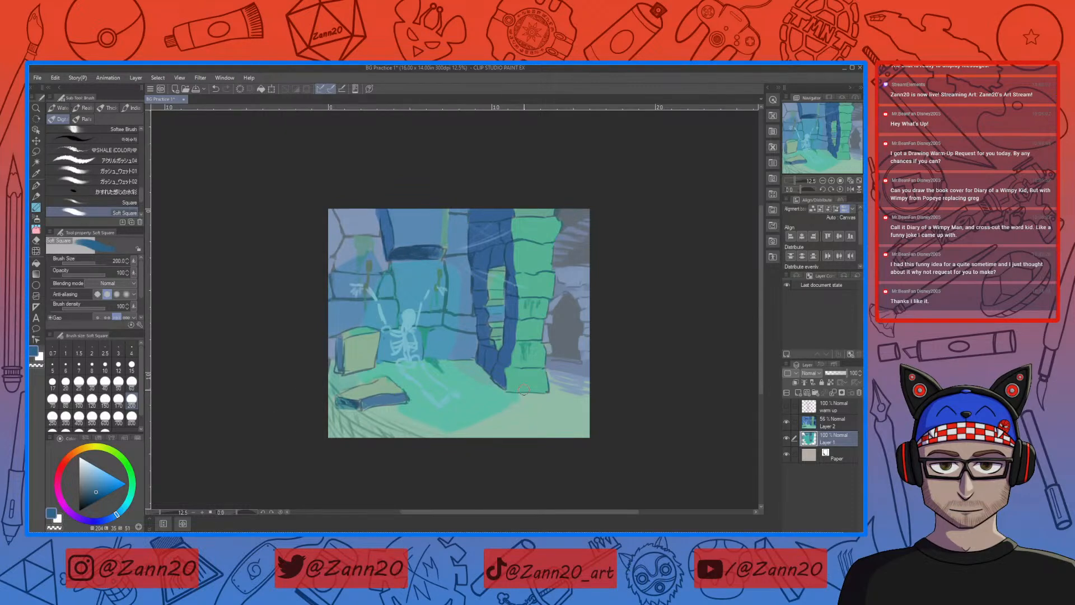
Step: Sample the grey-blue, darken it and shift its hue towards green, and paint the corner wall above the skeleton's shackled hand
right_click(466, 342)
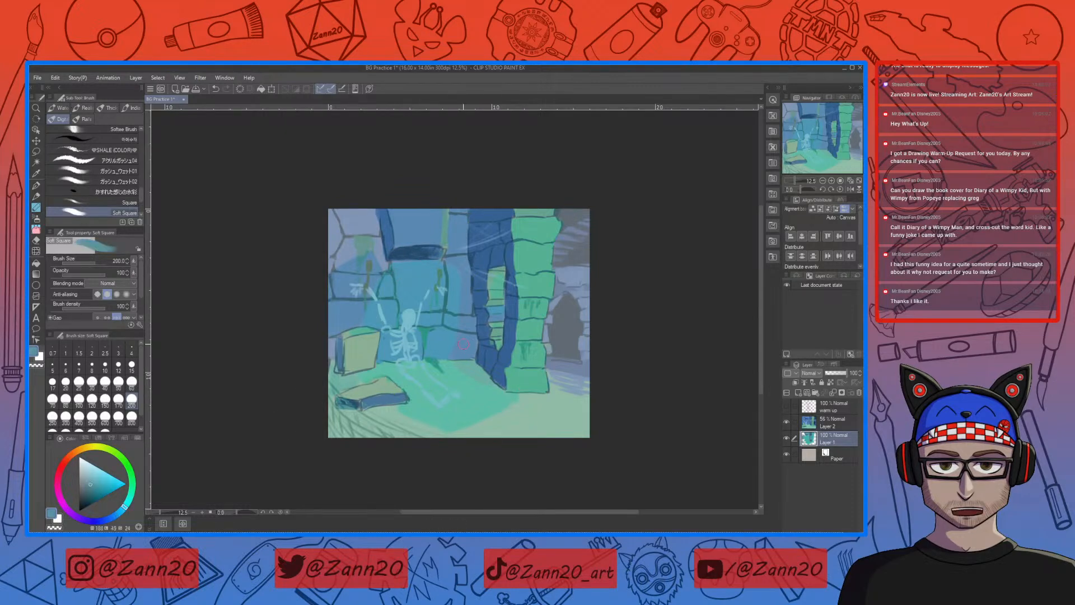
click(93, 483)
drag(93, 483, 96, 485)
mouse_move(335, 209)
mouse_down()
mouse_move(333, 245)
mouse_move(343, 230)
mouse_up()
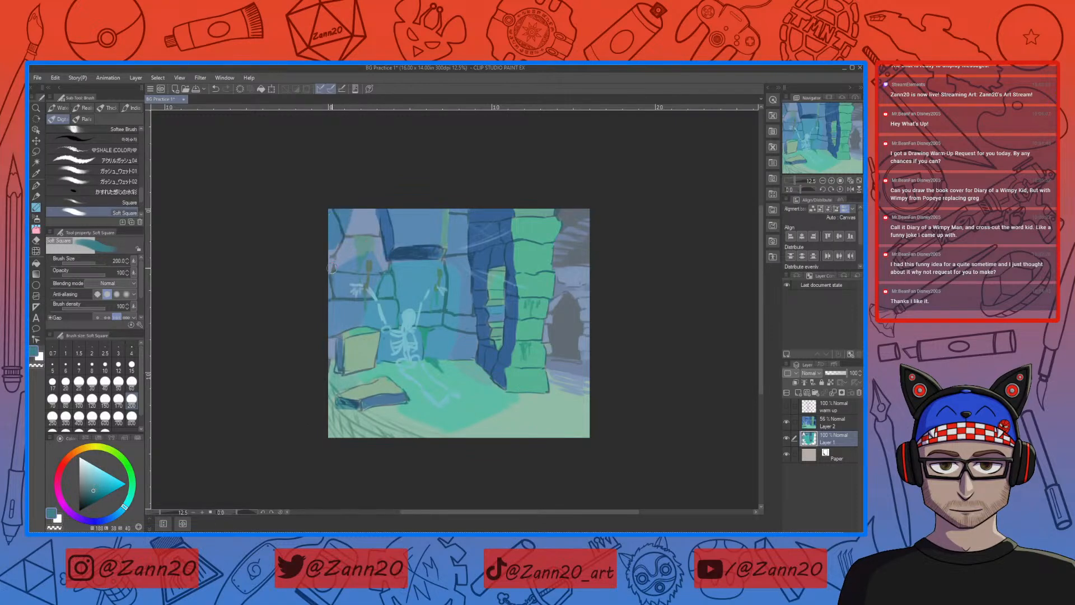
click(127, 507)
drag(129, 504, 129, 500)
mouse_move(370, 220)
mouse_down()
mouse_move(358, 223)
mouse_move(377, 226)
mouse_move(381, 255)
mouse_move(338, 254)
mouse_move(353, 242)
mouse_move(333, 254)
mouse_move(362, 260)
mouse_move(343, 266)
mouse_up()
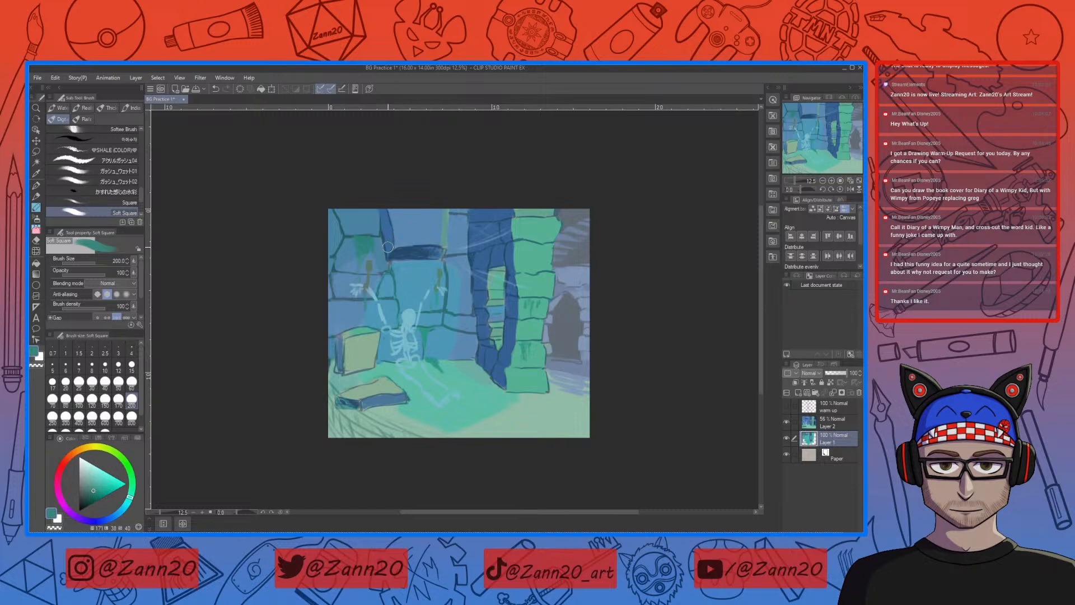
Step: Sample the deep blue and paint the base of the far wall and the stonework around its arched doorway
right_click(484, 223)
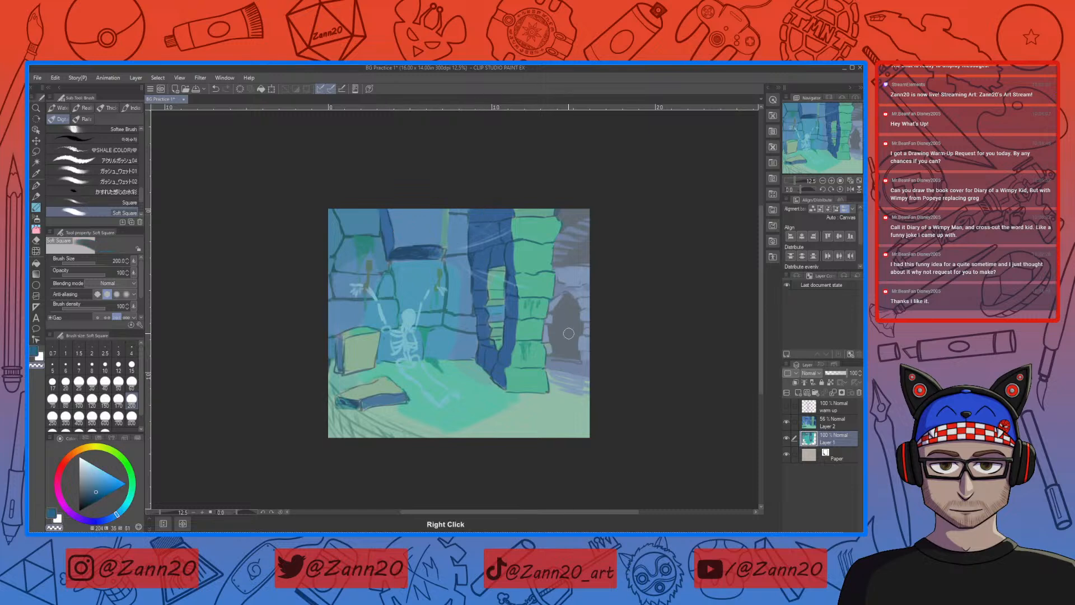
right_click(400, 254)
mouse_move(554, 363)
mouse_down()
mouse_move(595, 370)
mouse_move(544, 371)
mouse_move(565, 362)
mouse_up()
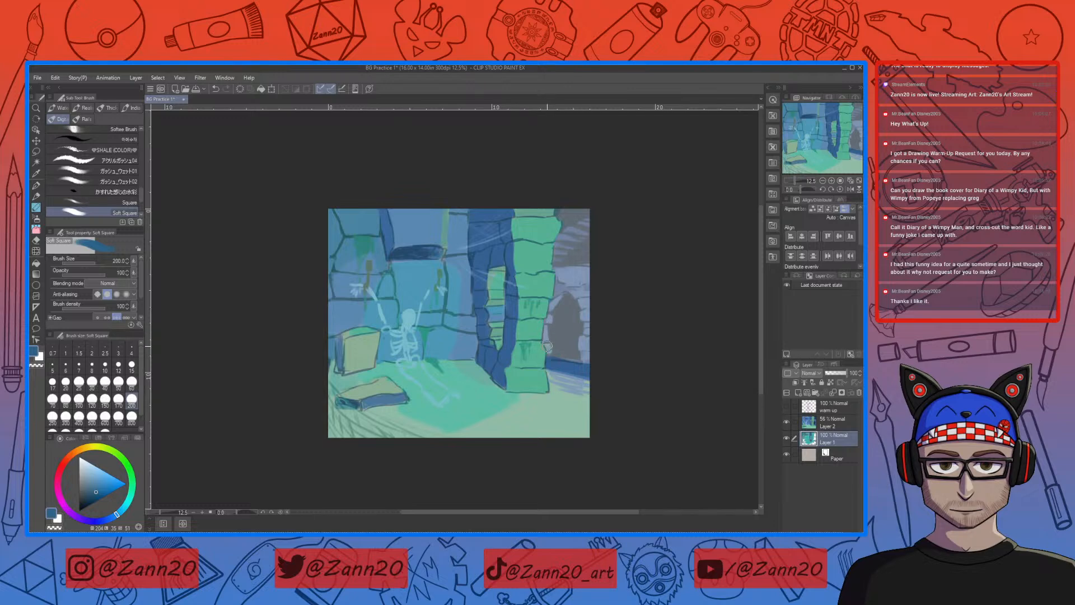
mouse_move(547, 325)
mouse_down()
mouse_move(549, 350)
mouse_move(558, 297)
mouse_up()
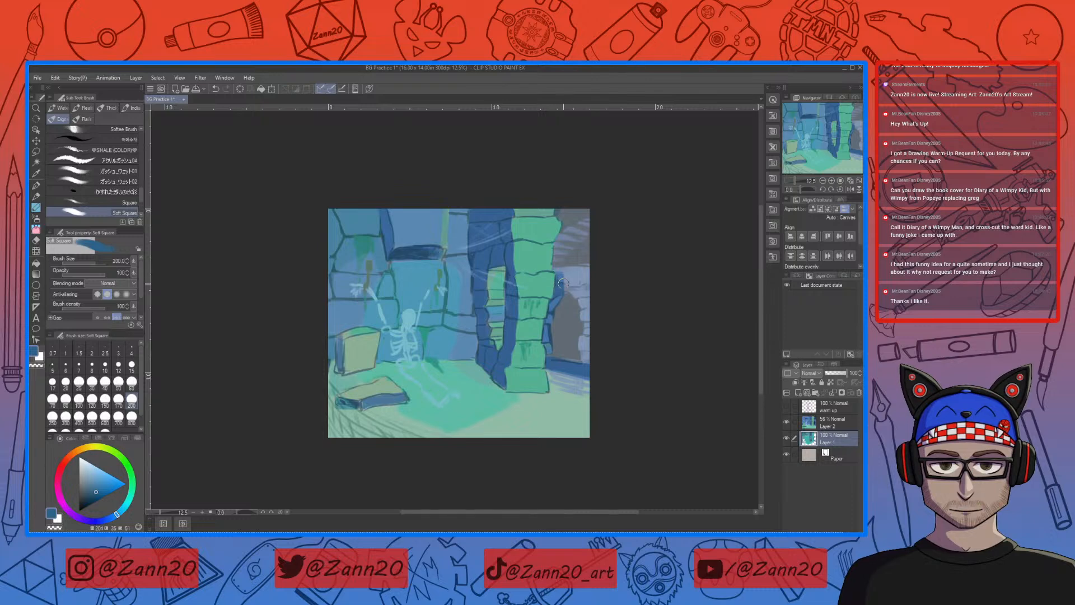
drag(567, 288, 572, 288)
alt+click(498, 314)
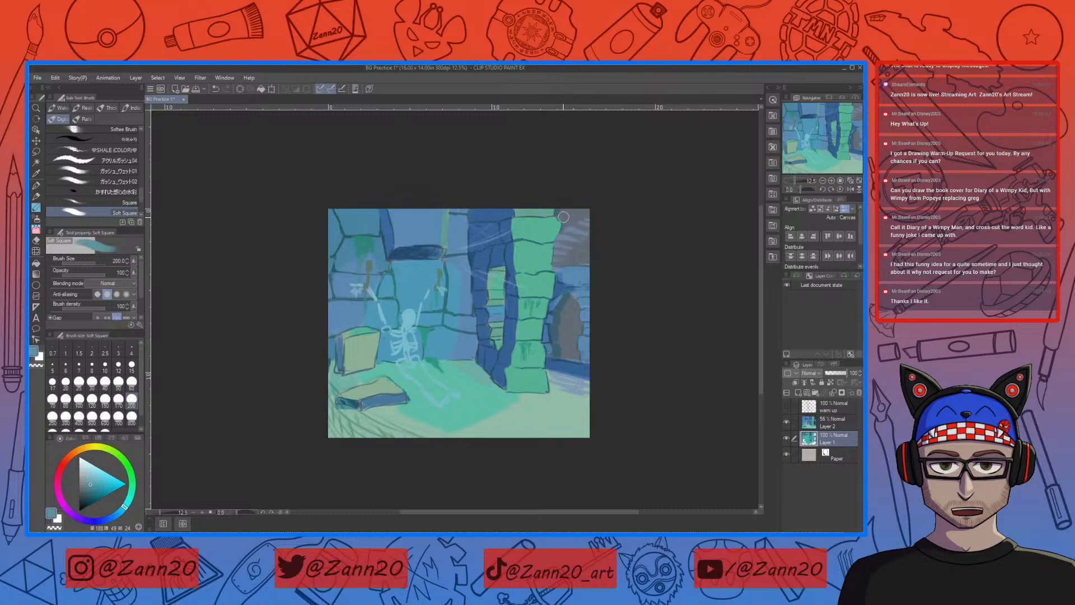
Step: Reduce the brush size to 100 and paint grey-blue over the broken stones above the far doorway
key(bracketleft)
key(bracketleft)
key(bracketleft)
key(bracketleft)
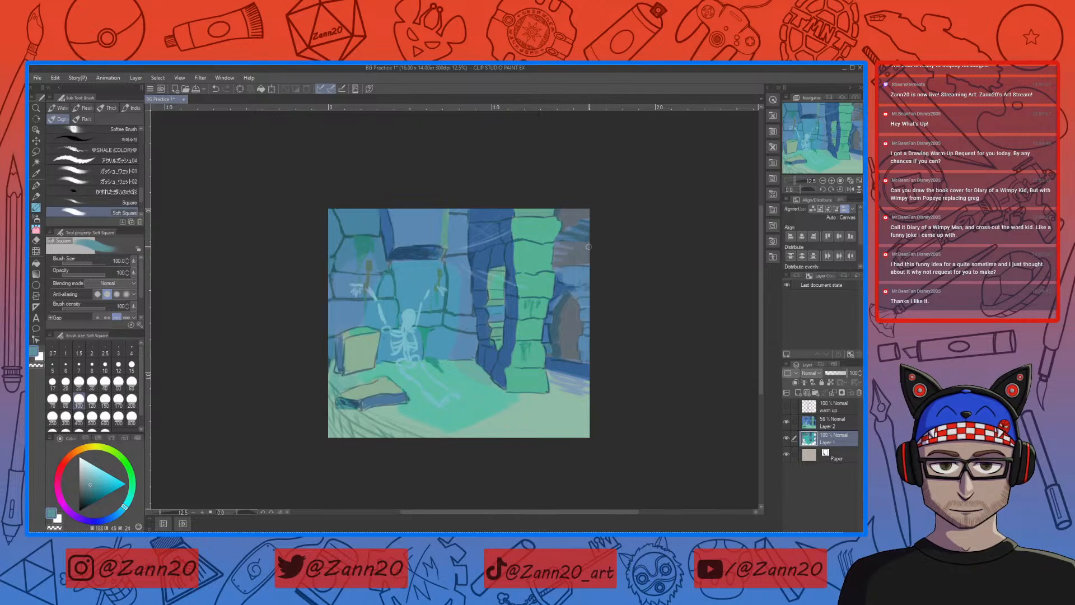
drag(583, 239, 560, 242)
drag(589, 353, 542, 333)
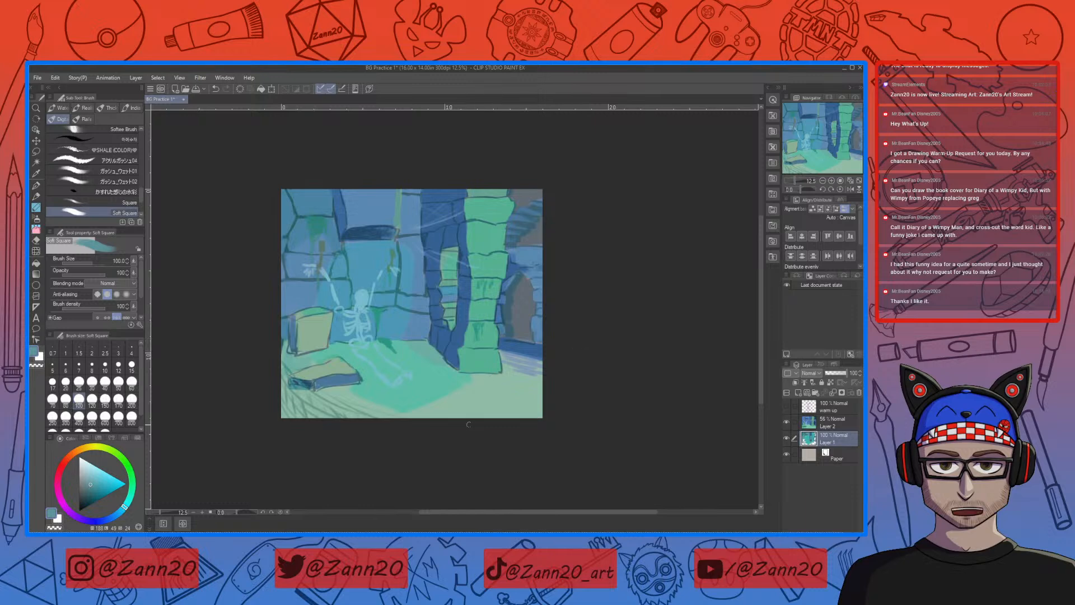
Step: Sample the dark green-teal, enlarge the brush to 250 and paint the shadowed foreground floor up to the rubble corner
right_click(383, 342)
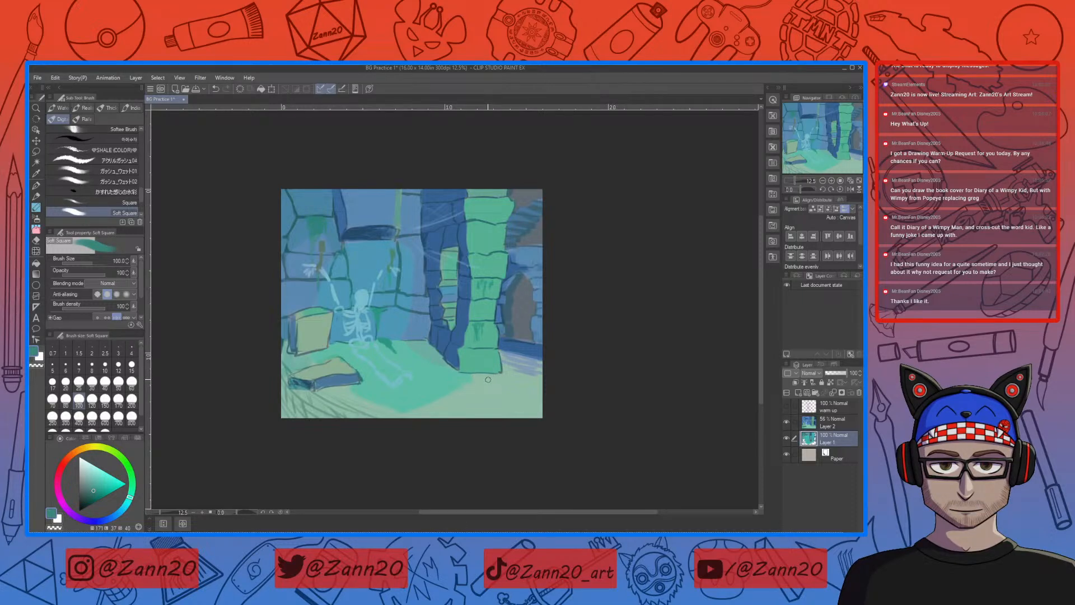
key(bracketright)
key(bracketright)
key(bracketright)
key(bracketright)
key(bracketright)
mouse_move(542, 410)
mouse_down()
mouse_move(511, 408)
mouse_move(555, 399)
mouse_move(484, 448)
mouse_move(540, 395)
mouse_move(506, 396)
mouse_move(452, 423)
mouse_move(525, 388)
mouse_move(457, 404)
mouse_move(479, 388)
mouse_move(409, 425)
mouse_move(500, 388)
mouse_move(480, 380)
mouse_move(542, 378)
mouse_move(520, 379)
mouse_move(530, 392)
mouse_move(473, 411)
mouse_move(546, 399)
mouse_move(555, 417)
mouse_move(531, 393)
mouse_move(488, 405)
mouse_move(479, 392)
mouse_move(437, 415)
mouse_move(477, 379)
mouse_move(426, 411)
mouse_up()
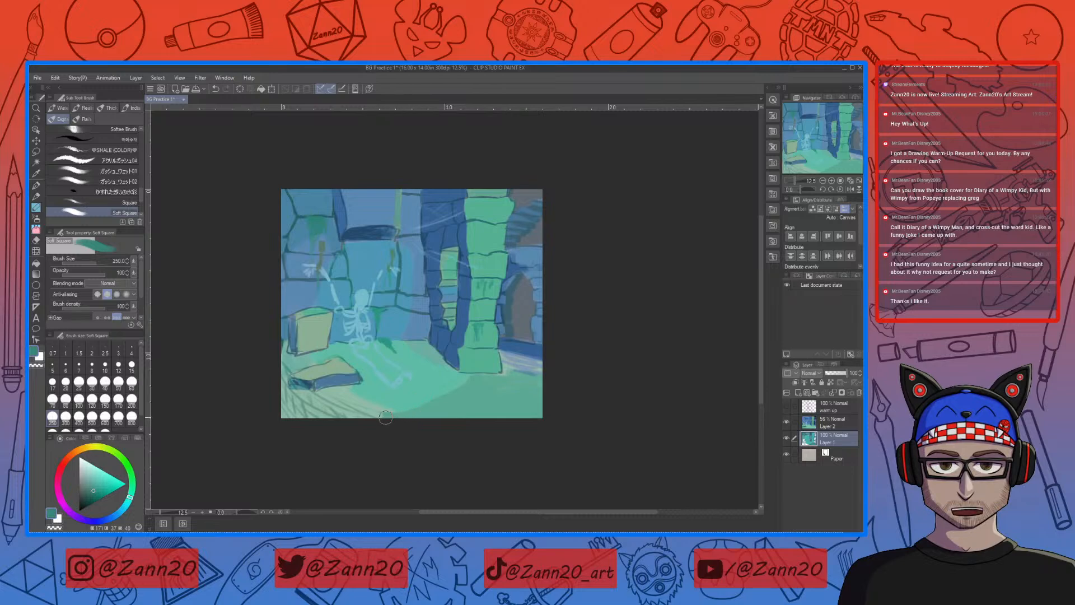
mouse_move(345, 392)
mouse_down()
mouse_move(304, 402)
mouse_move(329, 395)
mouse_move(338, 418)
mouse_move(402, 423)
mouse_move(332, 405)
mouse_up()
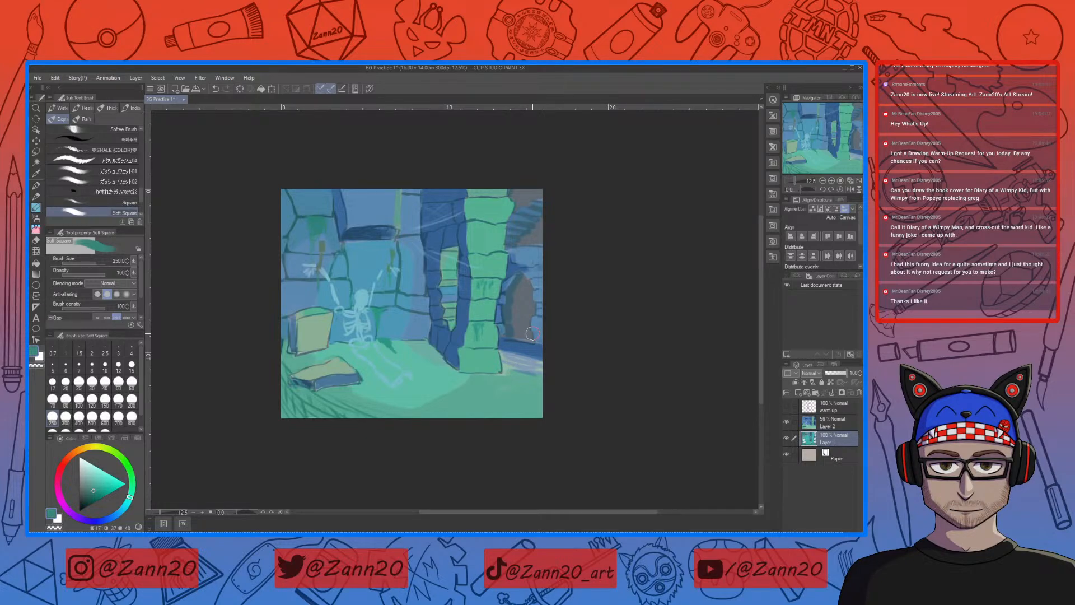
Step: Paint sampled blue along the ground below the far wall, and darken the underside of the ledge above the skeleton with deeper blue
right_click(458, 335)
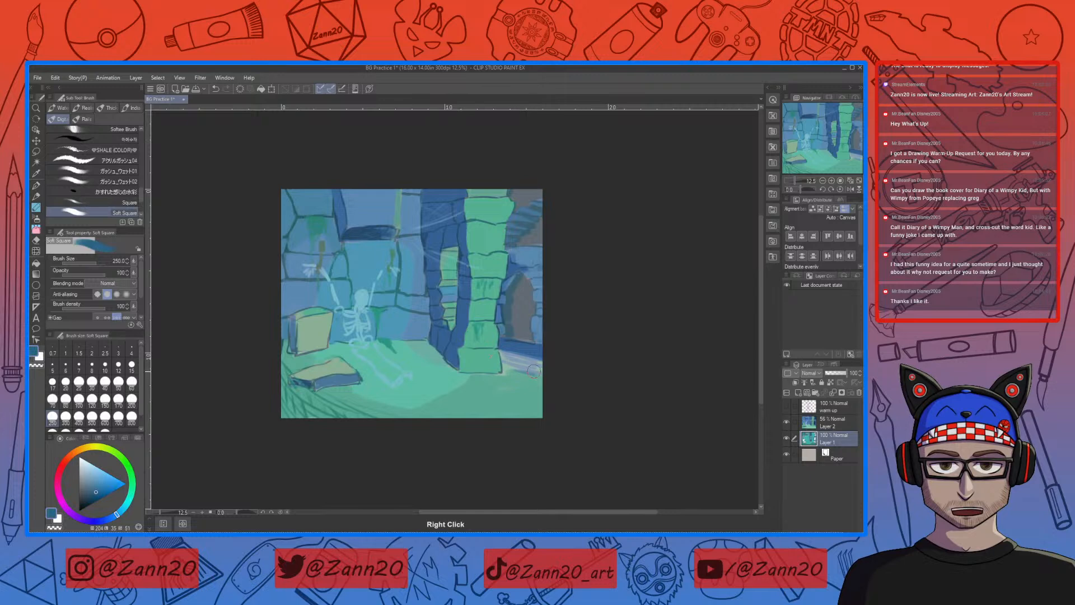
mouse_move(534, 367)
mouse_down()
mouse_move(506, 349)
mouse_move(506, 369)
mouse_move(546, 368)
mouse_move(505, 372)
mouse_move(552, 375)
mouse_up()
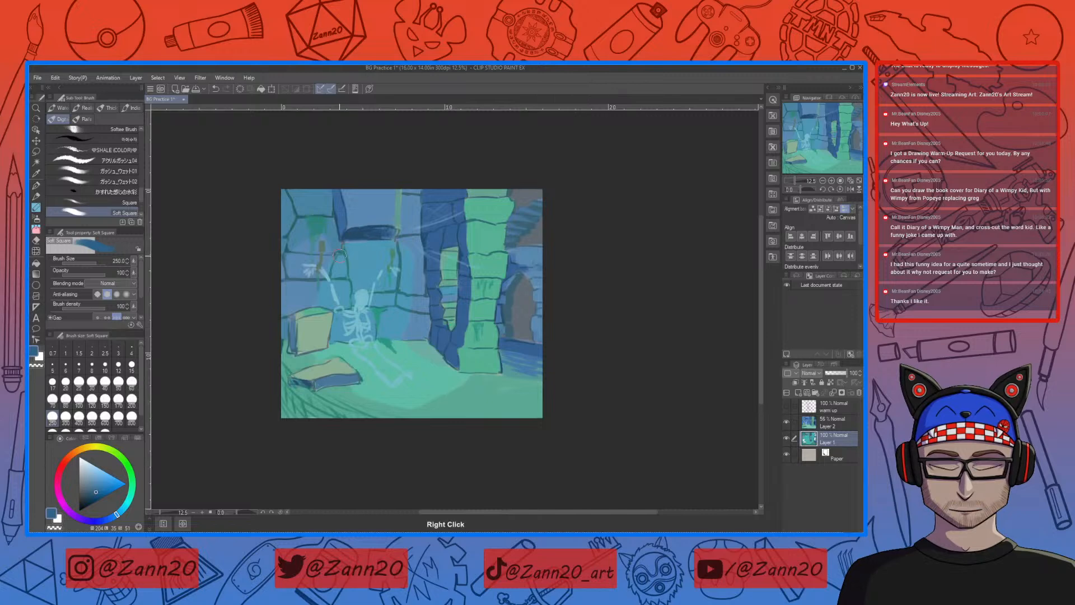
click(90, 497)
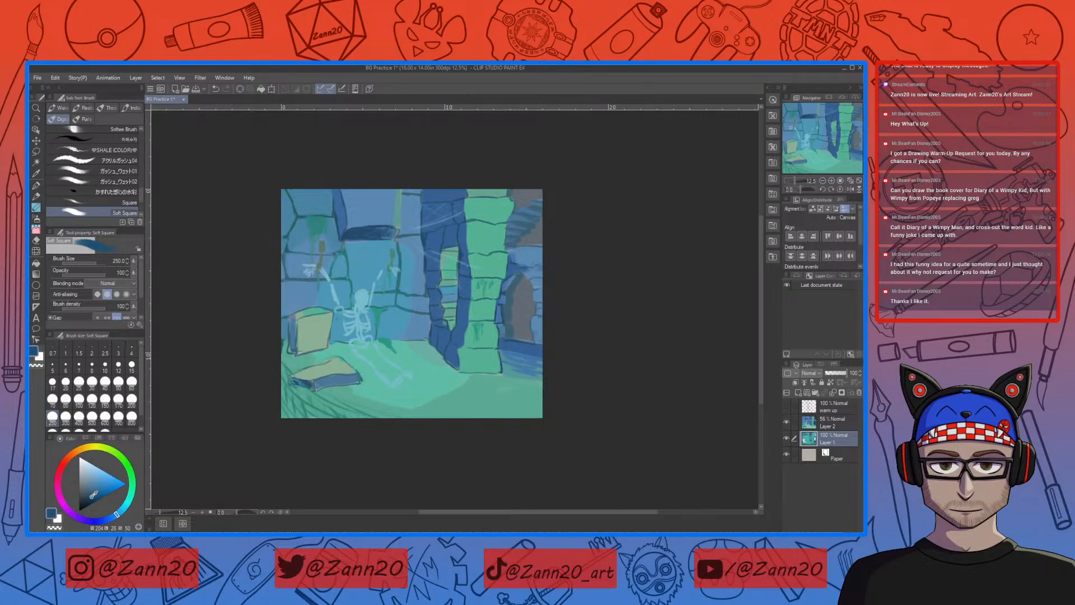
drag(354, 238, 367, 231)
Step: Choose a near-black navy, set the brush size to 150, and fill the far doorway and the gaps in the broken wall above it
drag(92, 495, 85, 492)
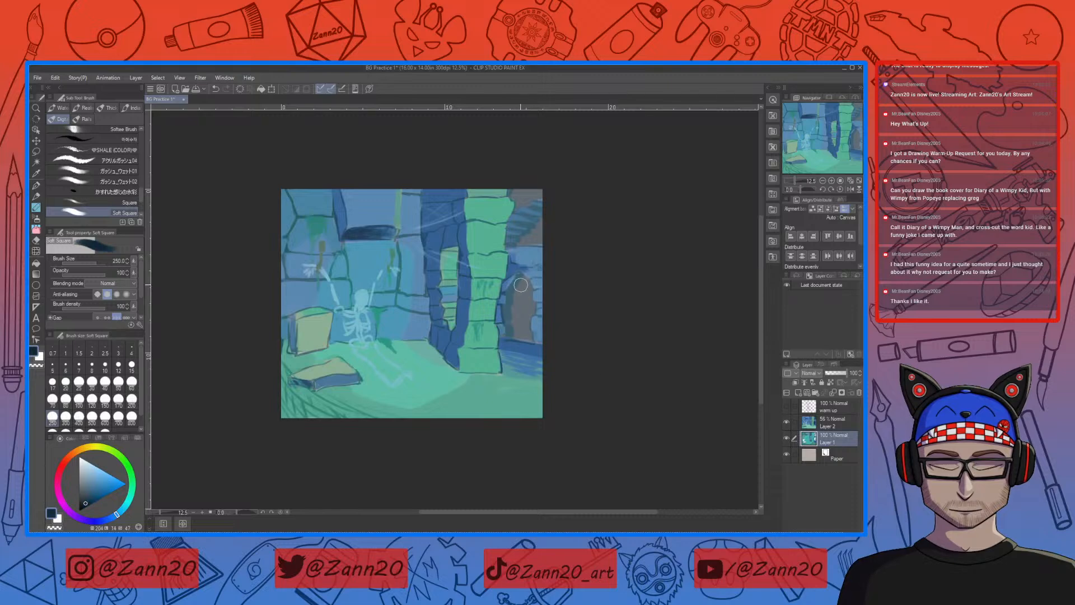
mouse_move(521, 280)
mouse_down()
mouse_move(519, 304)
mouse_move(525, 283)
mouse_up()
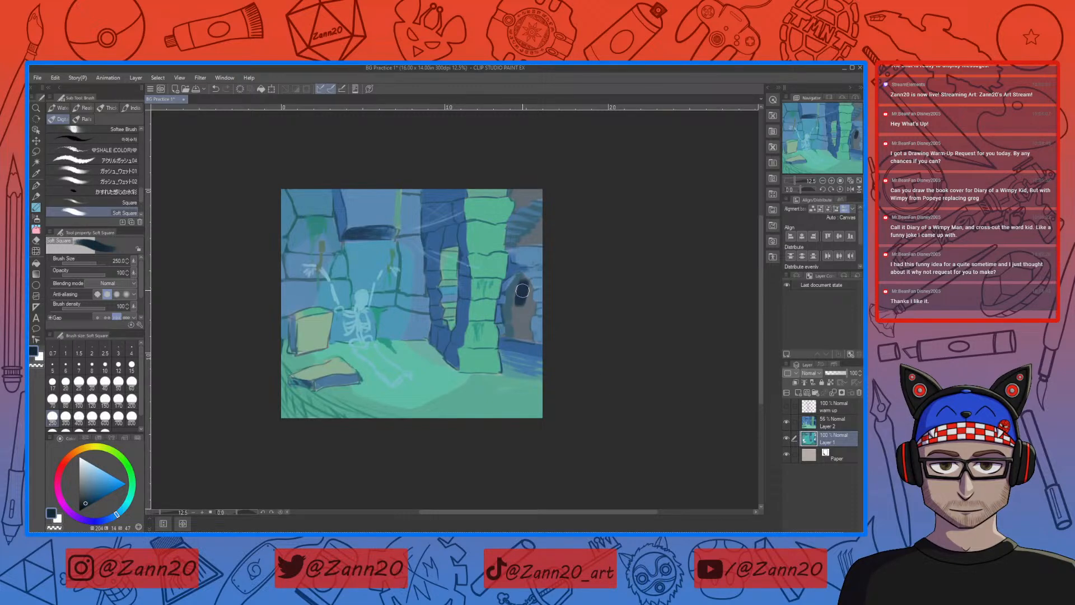
key(bracketleft)
key(bracketleft)
key(bracketleft)
mouse_move(524, 279)
mouse_down()
mouse_move(514, 308)
mouse_move(527, 297)
mouse_move(514, 293)
mouse_move(517, 336)
mouse_move(529, 338)
mouse_move(525, 278)
mouse_move(525, 338)
mouse_up()
key(ctrl+z)
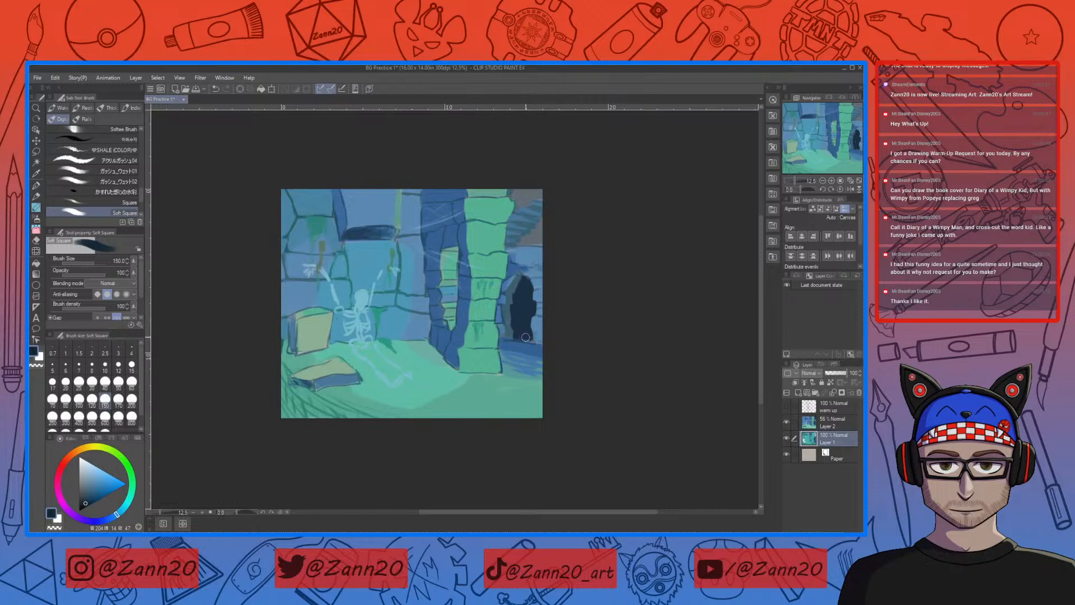
mouse_move(521, 244)
mouse_down()
mouse_move(549, 240)
mouse_move(522, 236)
mouse_move(541, 235)
mouse_move(530, 231)
mouse_move(556, 233)
mouse_move(536, 226)
mouse_move(555, 222)
mouse_move(541, 219)
mouse_move(536, 196)
mouse_move(558, 191)
mouse_move(517, 198)
mouse_up()
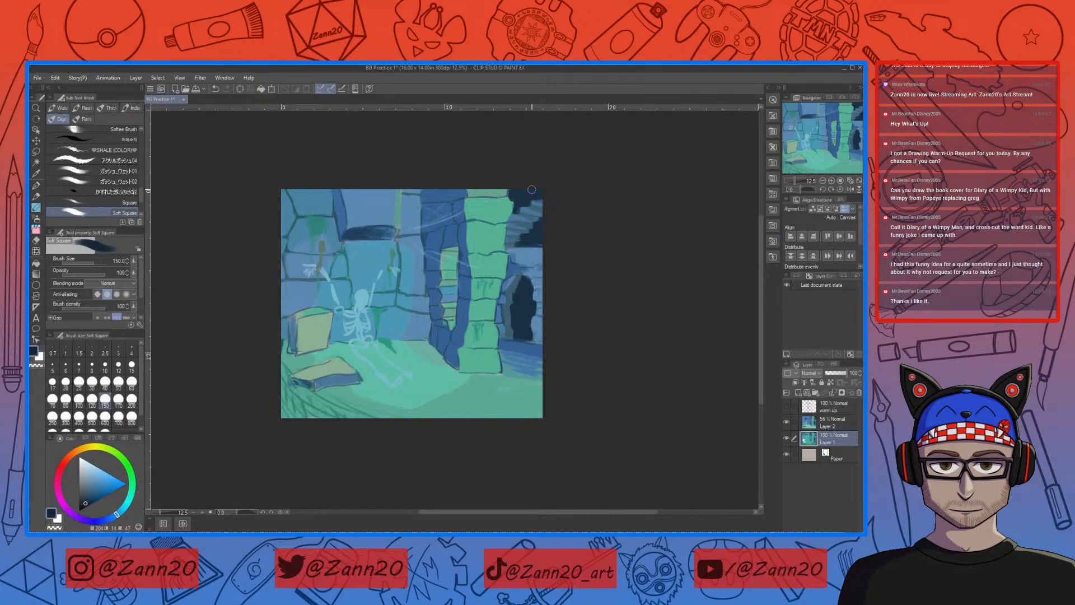
Step: Touch up the walls around the skeleton with sampled grey-blue and teal tones, and paint the stone block's shaded side blue
right_click(423, 272)
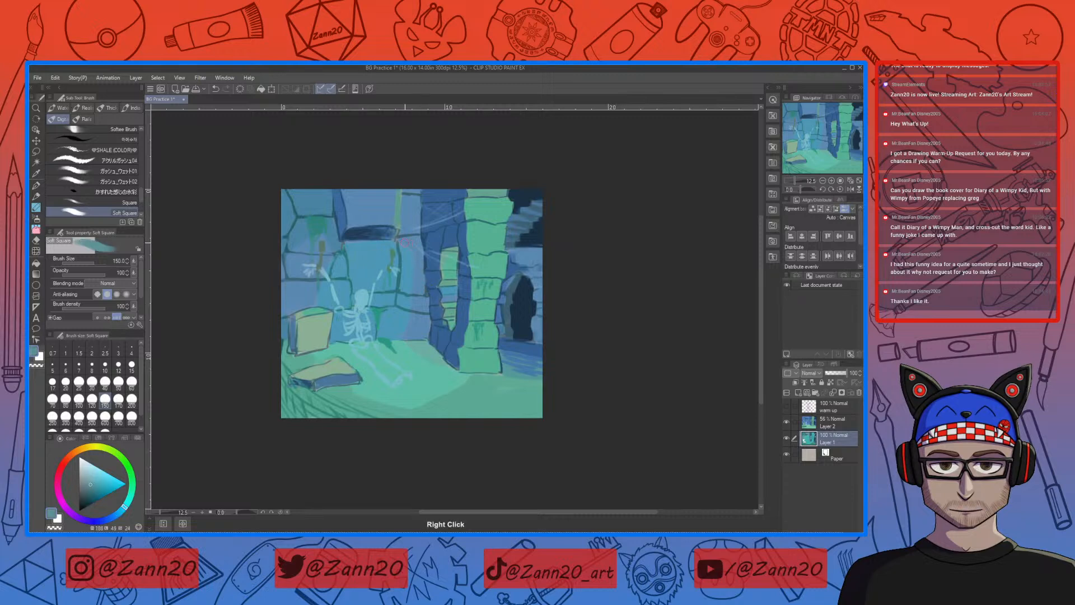
right_click(367, 244)
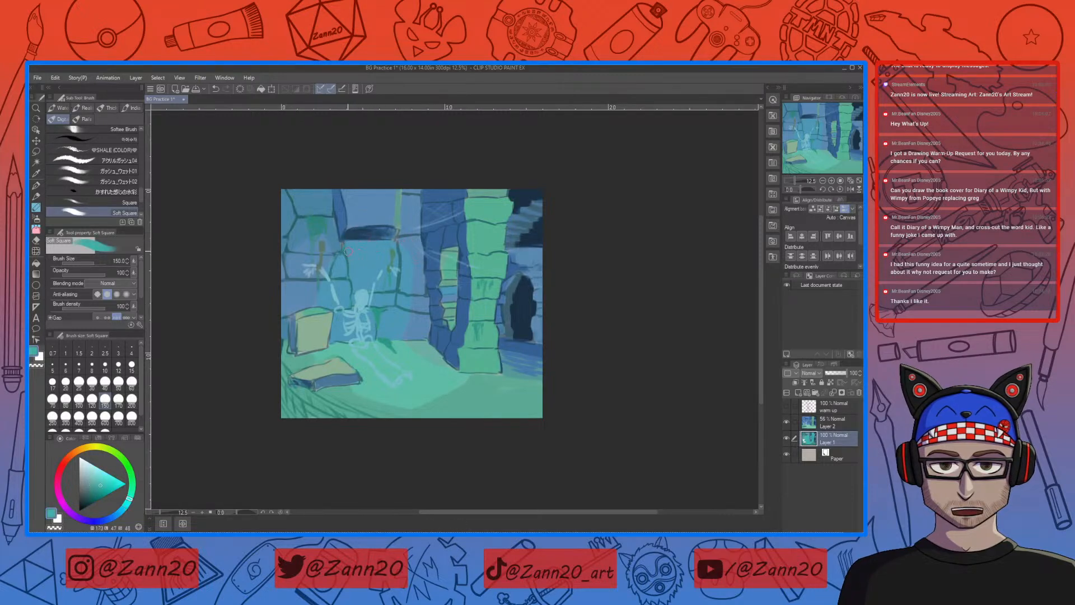
right_click(315, 294)
right_click(290, 326)
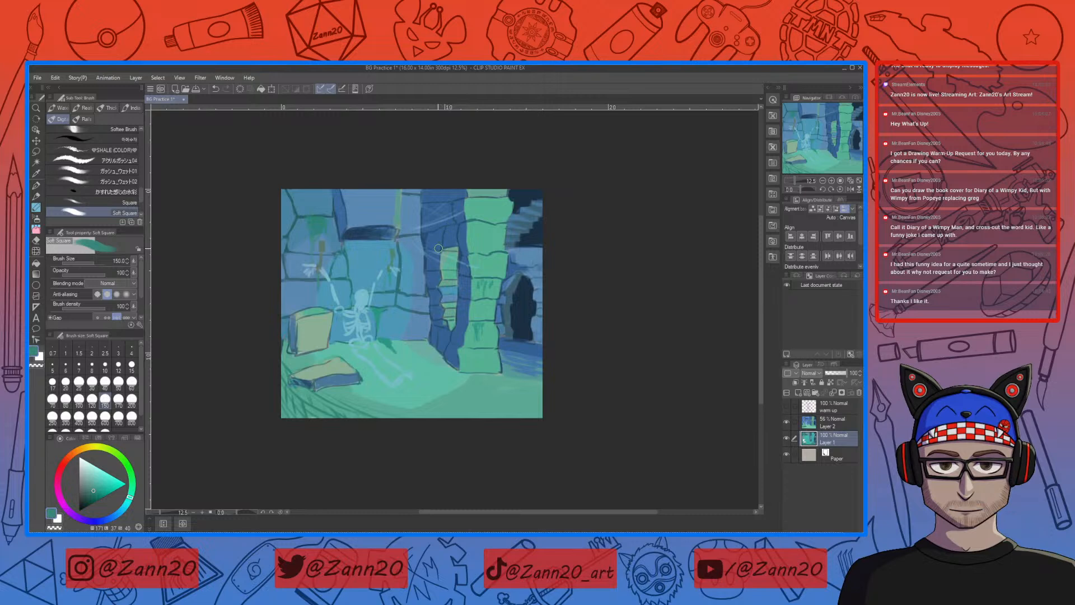
alt+click(349, 213)
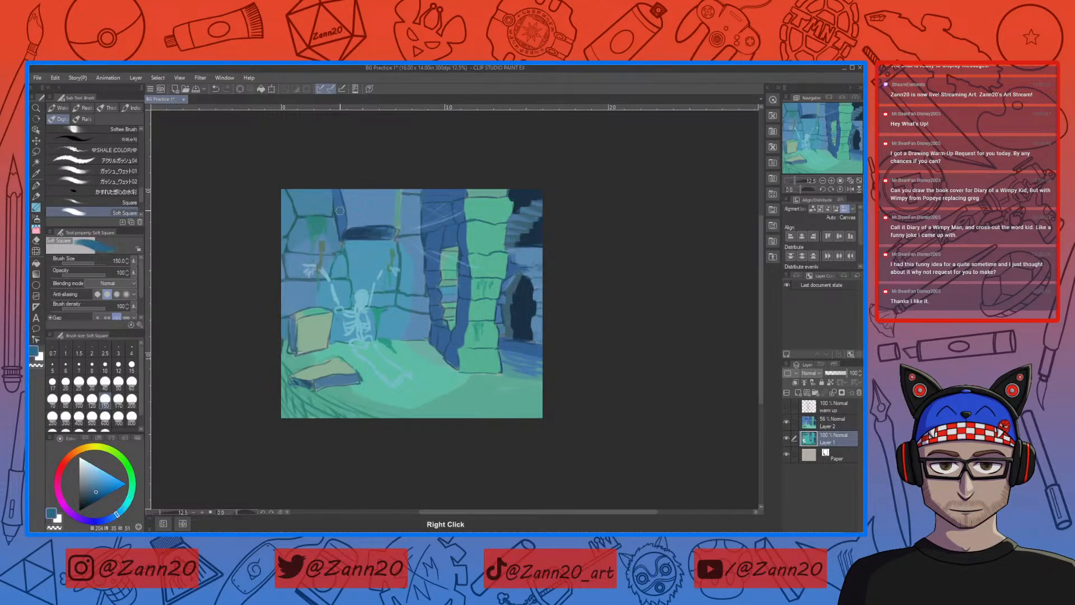
drag(291, 318, 293, 350)
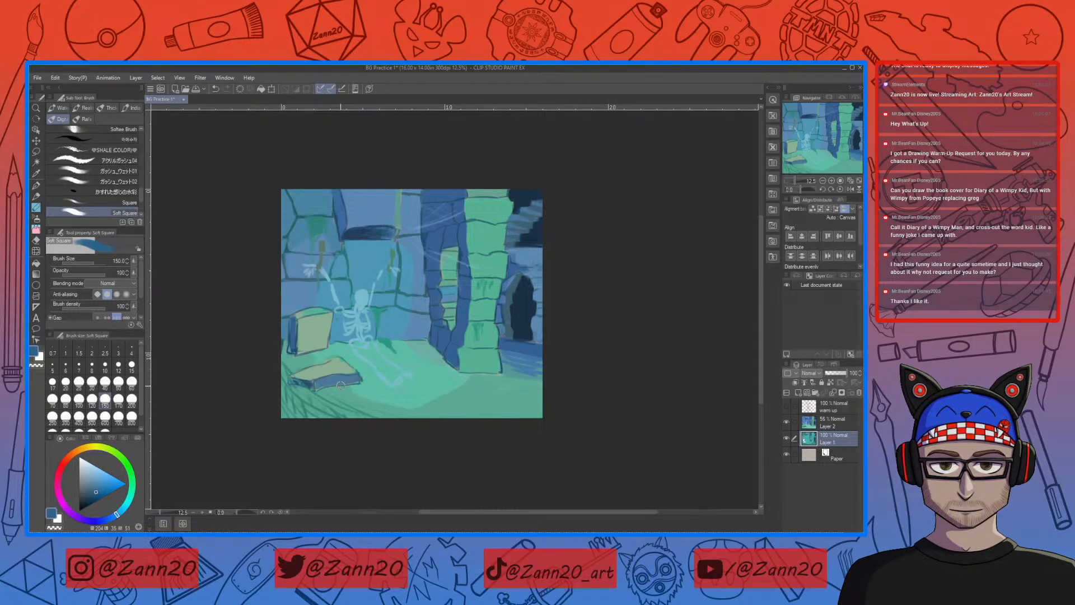
Step: Paint the stone block's front face with sampled teal and cover the fallen slab's top with a muted grey-blue
alt+click(390, 371)
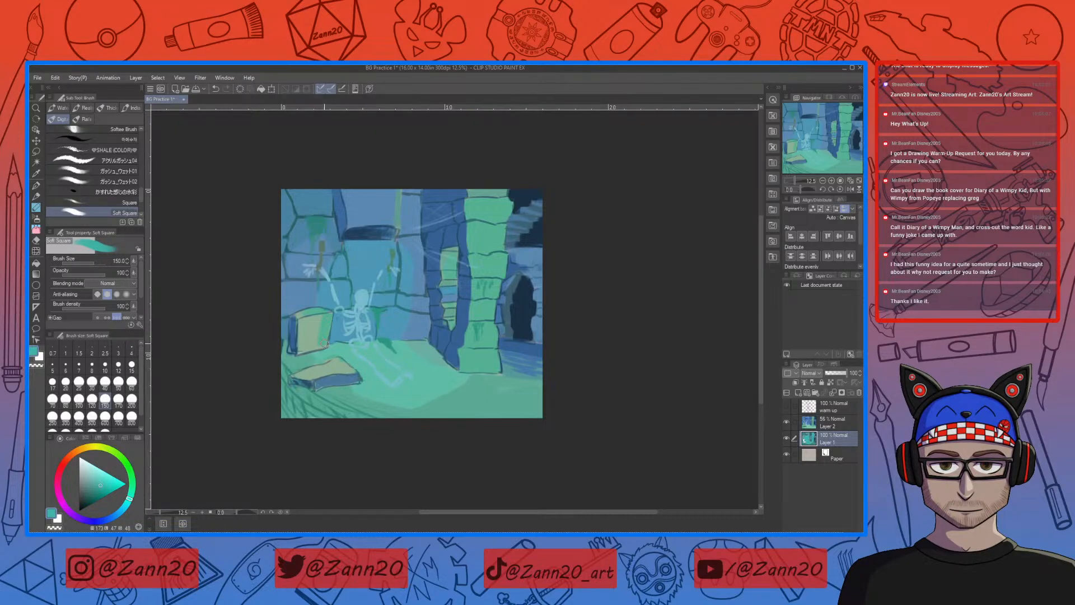
drag(318, 318, 300, 351)
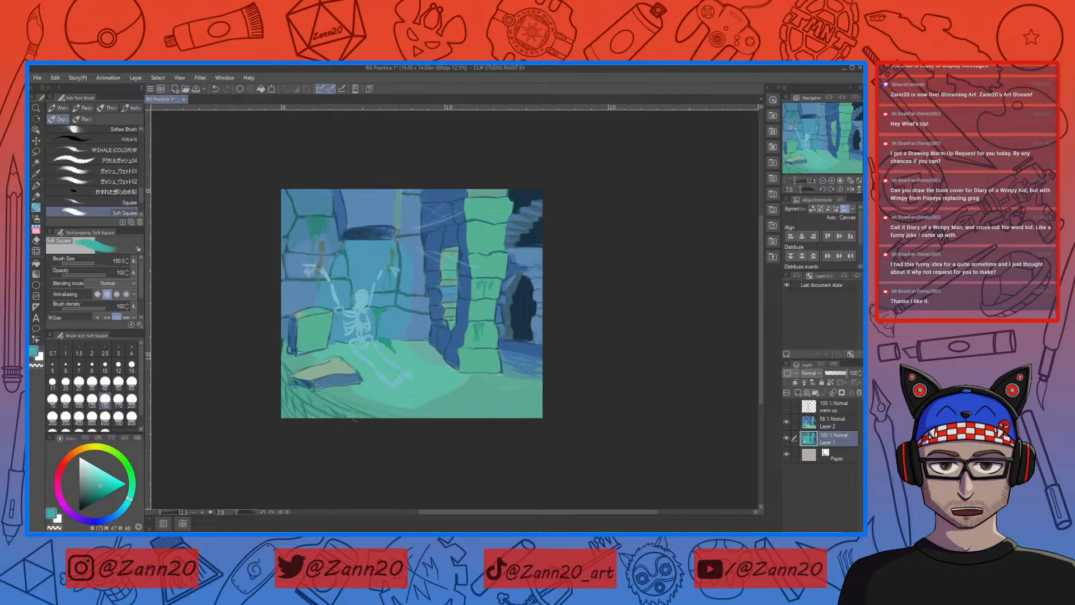
right_click(345, 376)
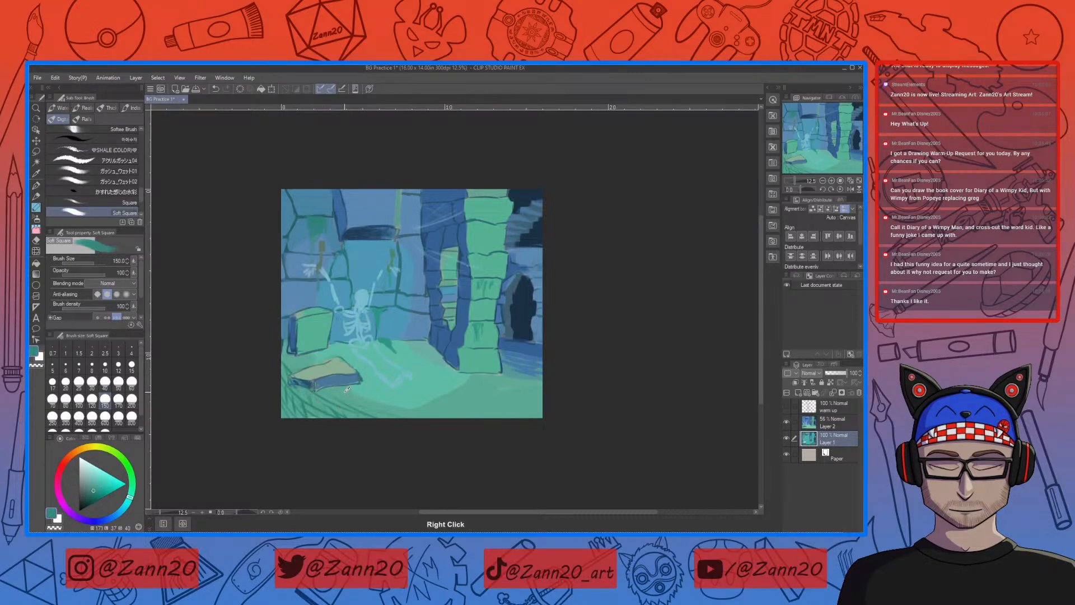
drag(340, 368, 303, 374)
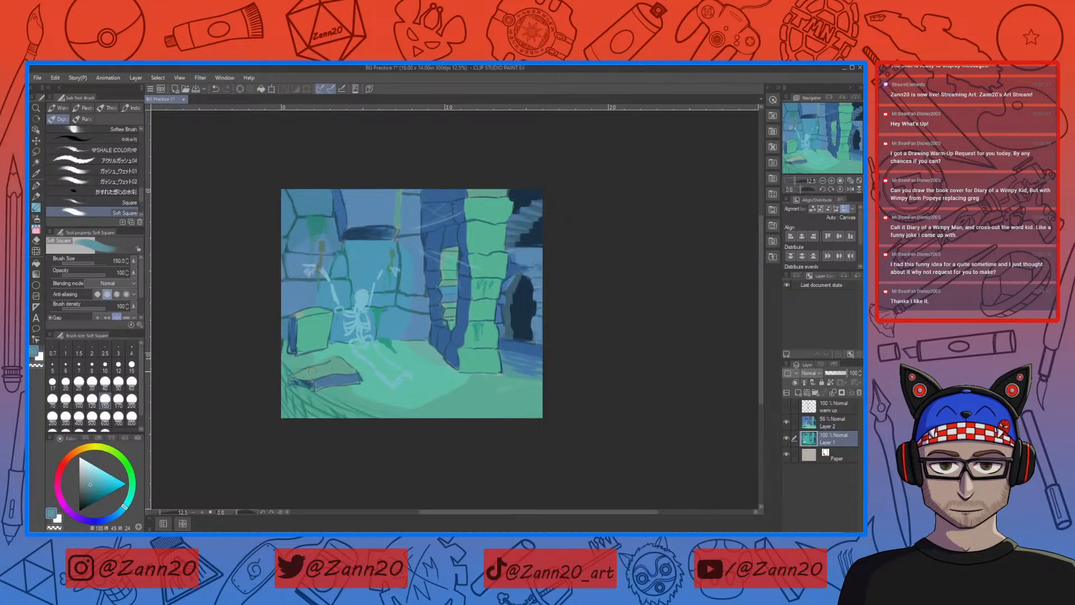
Step: Refine the column base and adjoining wall edge with sampled green, blue and grey-blue, and hide the faded painting on Layer 2
right_click(347, 378)
right_click(486, 386)
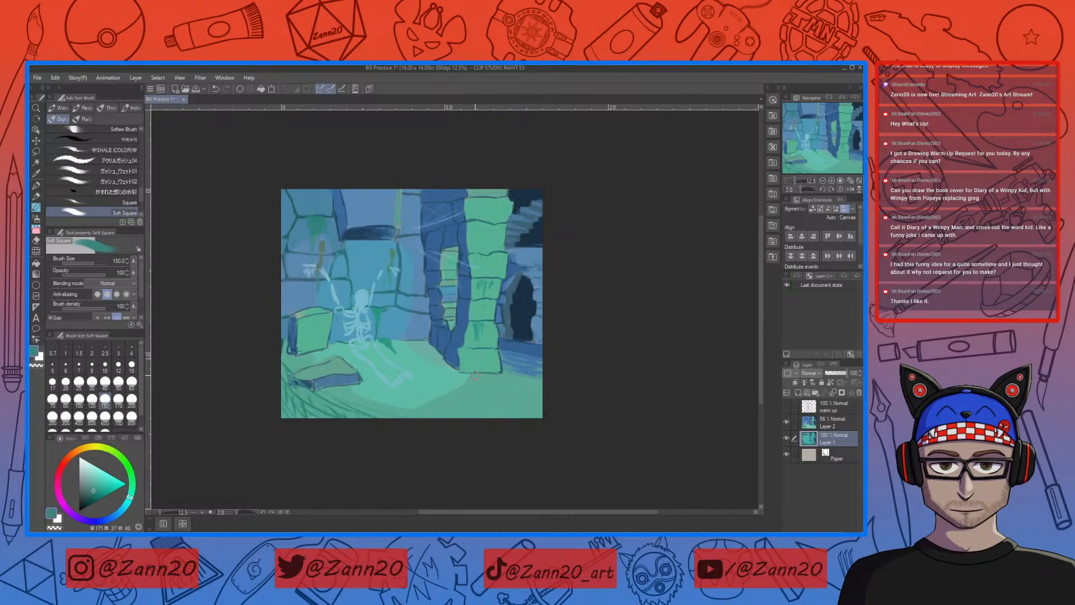
right_click(454, 364)
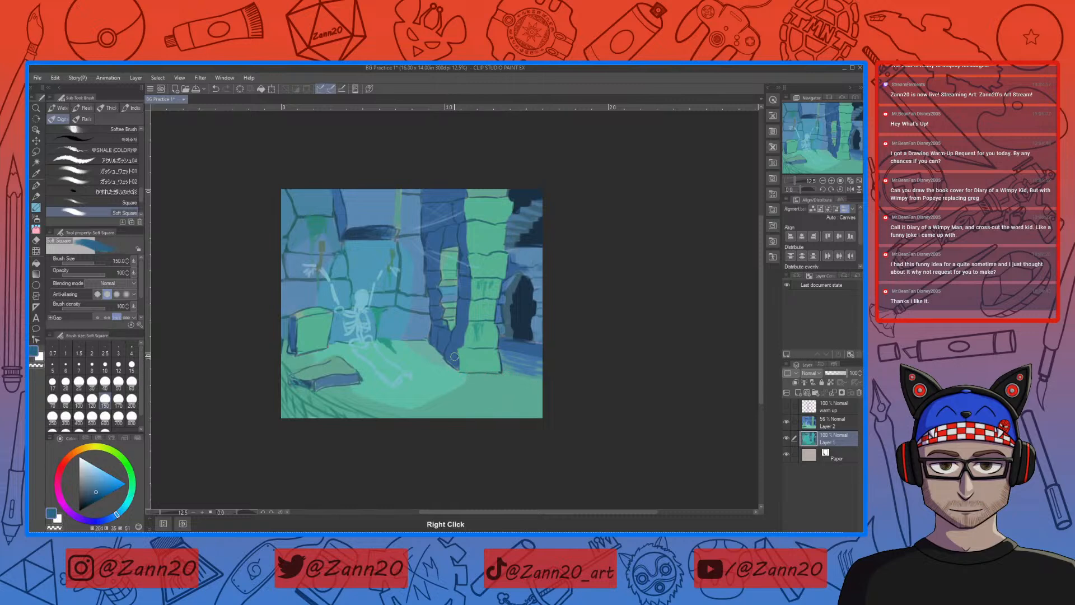
right_click(429, 332)
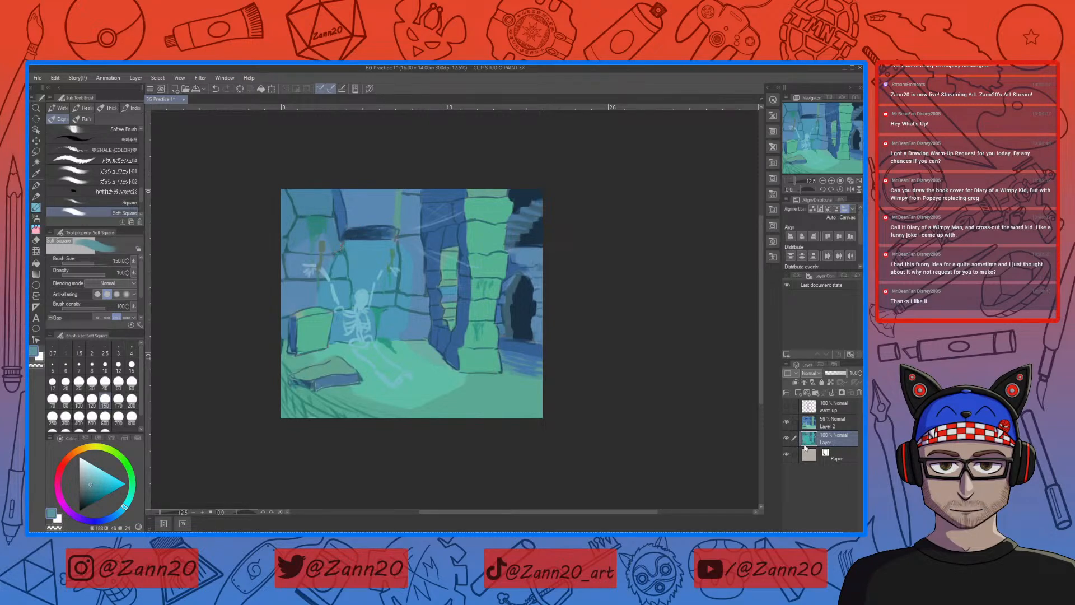
click(787, 422)
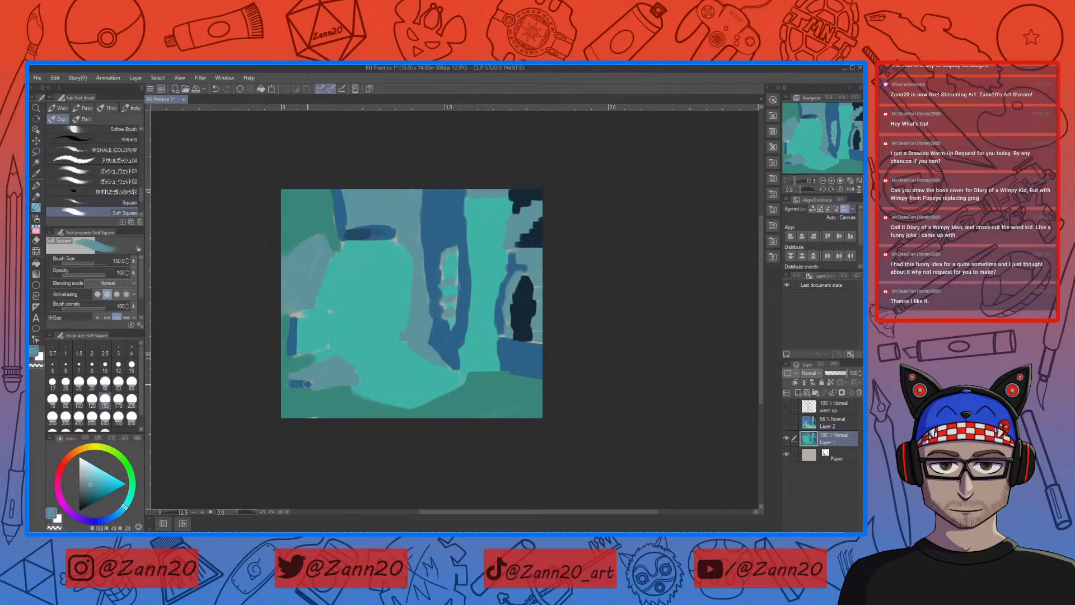
Step: Repaint the fallen slab's top with adjusted grey-blue, teal and green tones sampled from the painting
right_click(325, 370)
drag(96, 488, 101, 487)
click(128, 506)
drag(128, 505, 104, 484)
drag(334, 367, 307, 377)
click(96, 482)
mouse_move(307, 377)
mouse_down()
mouse_move(346, 371)
mouse_move(334, 362)
mouse_up()
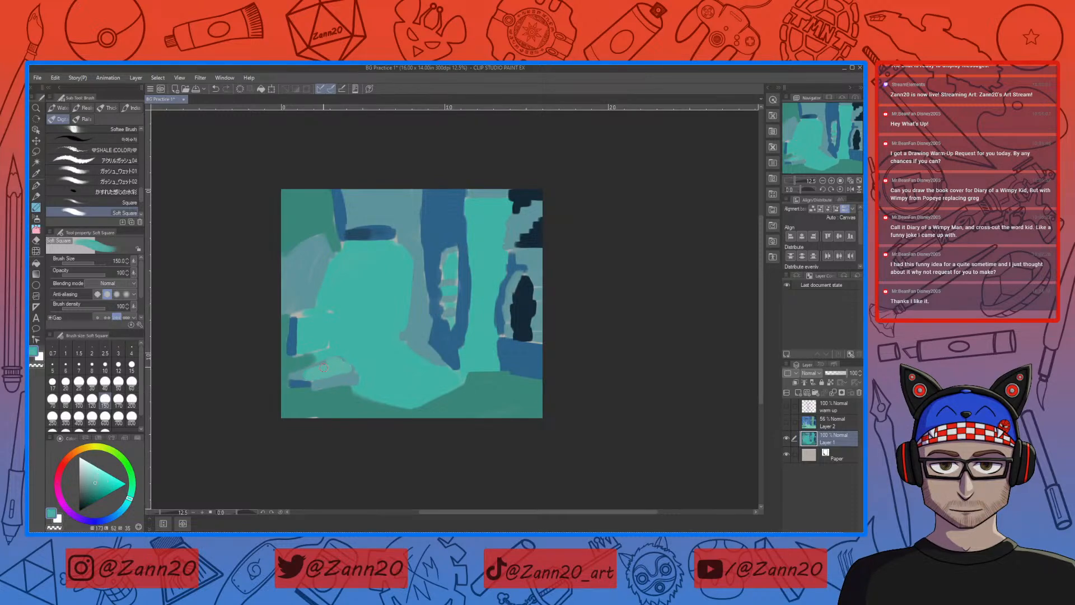
drag(128, 497, 133, 498)
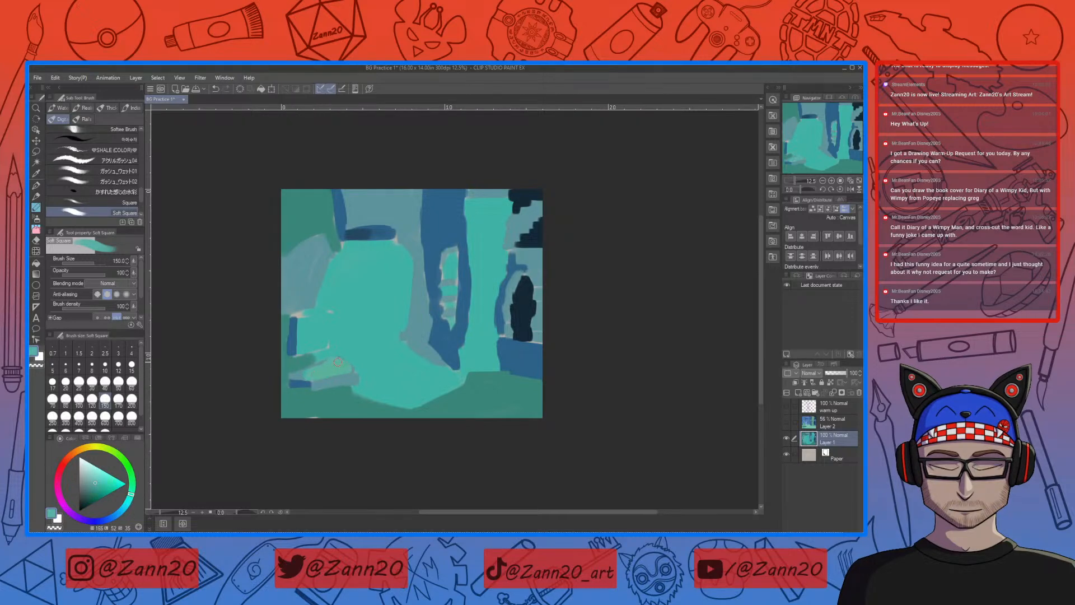
mouse_move(324, 364)
mouse_down()
mouse_move(294, 374)
mouse_move(303, 377)
mouse_up()
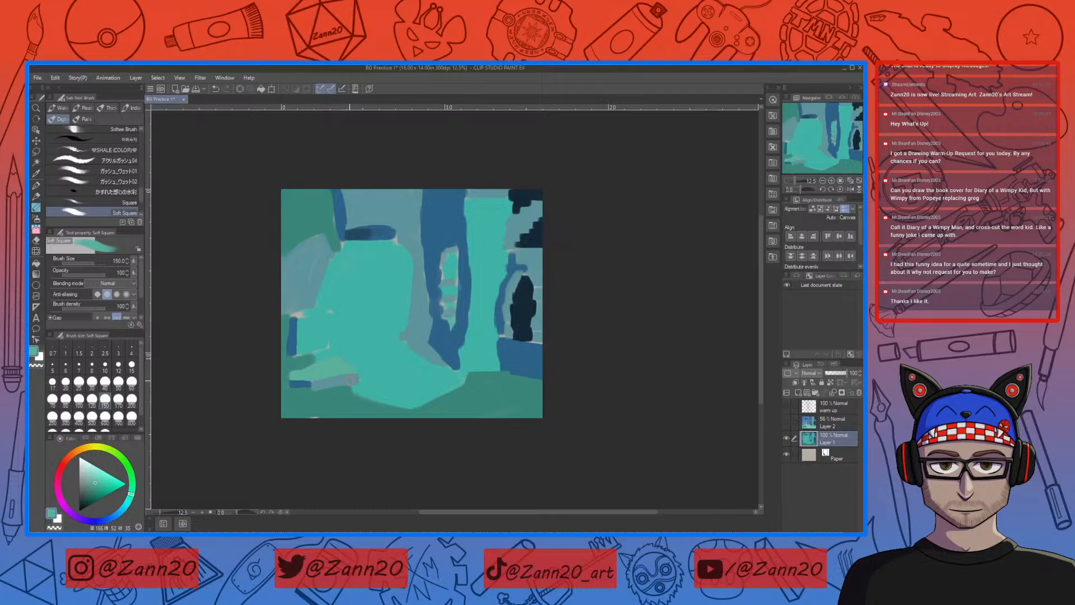
Step: Choose a lighter blue and paint a highlight band along the top of the stone block
right_click(317, 274)
click(93, 478)
drag(299, 316, 322, 311)
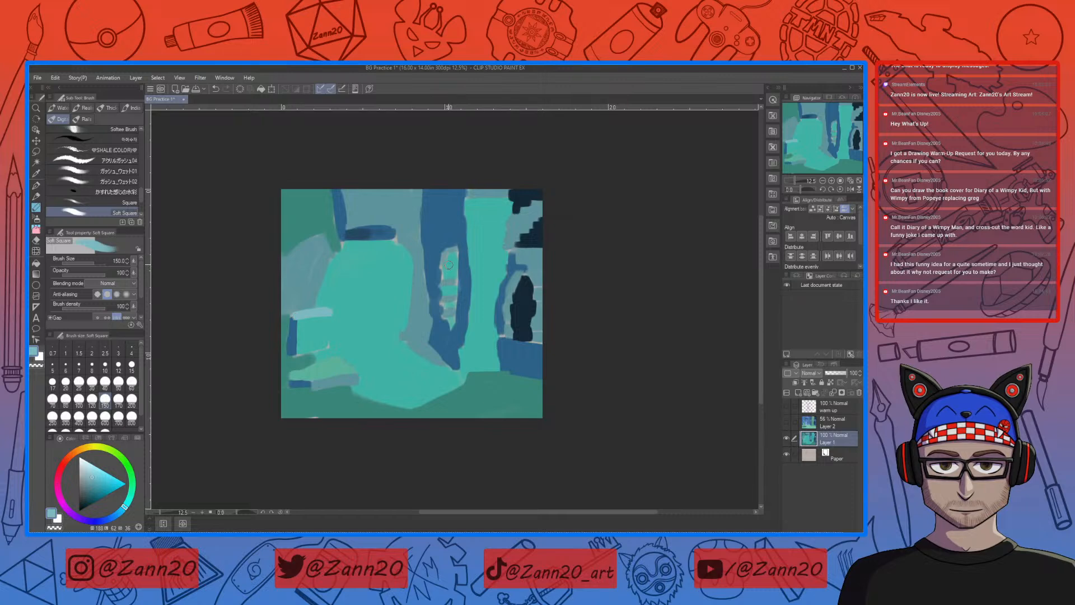
Step: Sample the column's teal, shift it to a more muted tone, and repaint the lit column beside the window slit
right_click(469, 264)
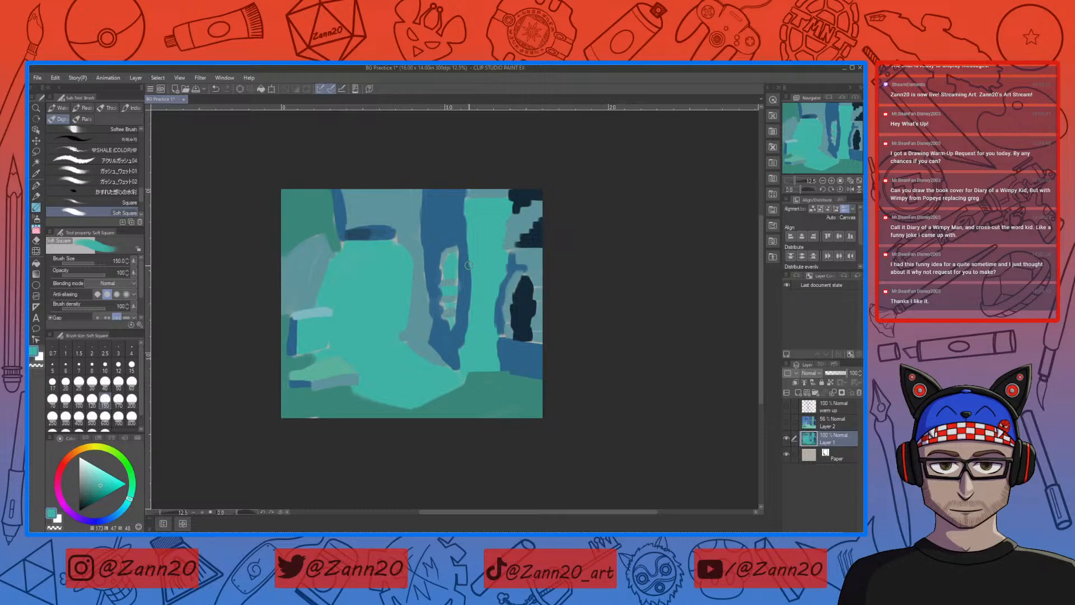
click(97, 481)
alt+click(454, 323)
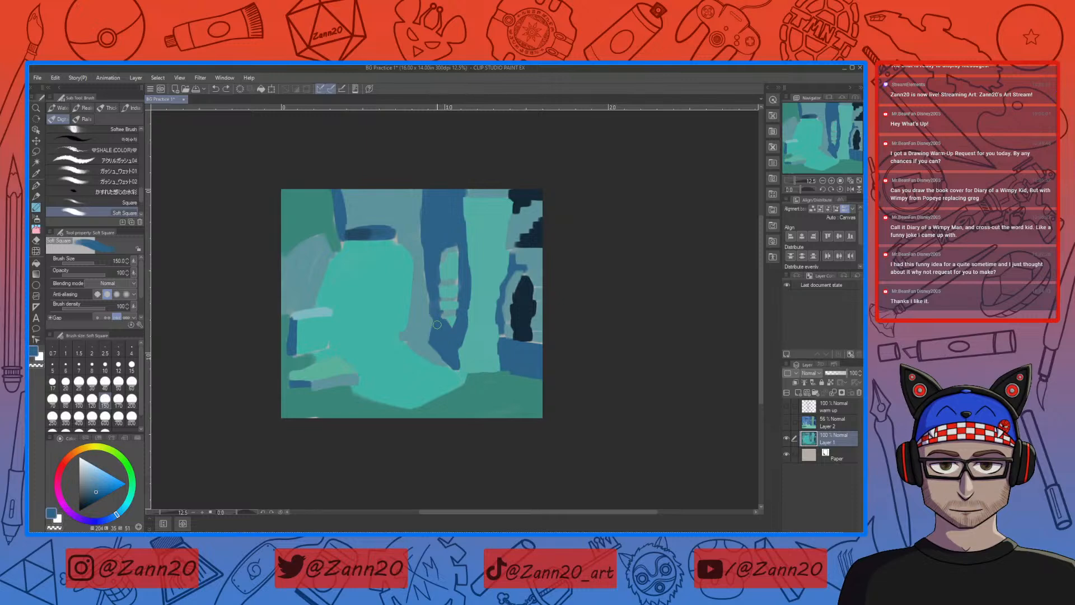
Step: Clean up the dark blue shaded column around the window slit and its wall-side edge with sampled blue and grey-blue
drag(438, 303, 438, 308)
mouse_move(439, 280)
mouse_down()
mouse_move(441, 290)
mouse_move(437, 270)
mouse_up()
key(ctrl+z)
right_click(417, 289)
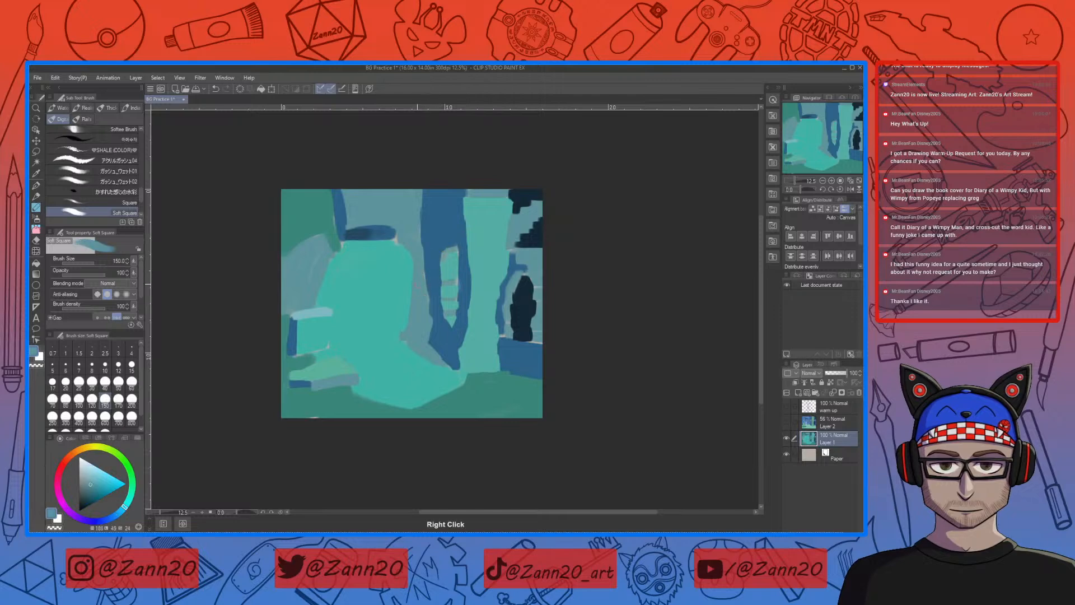
drag(420, 259, 424, 289)
right_click(443, 326)
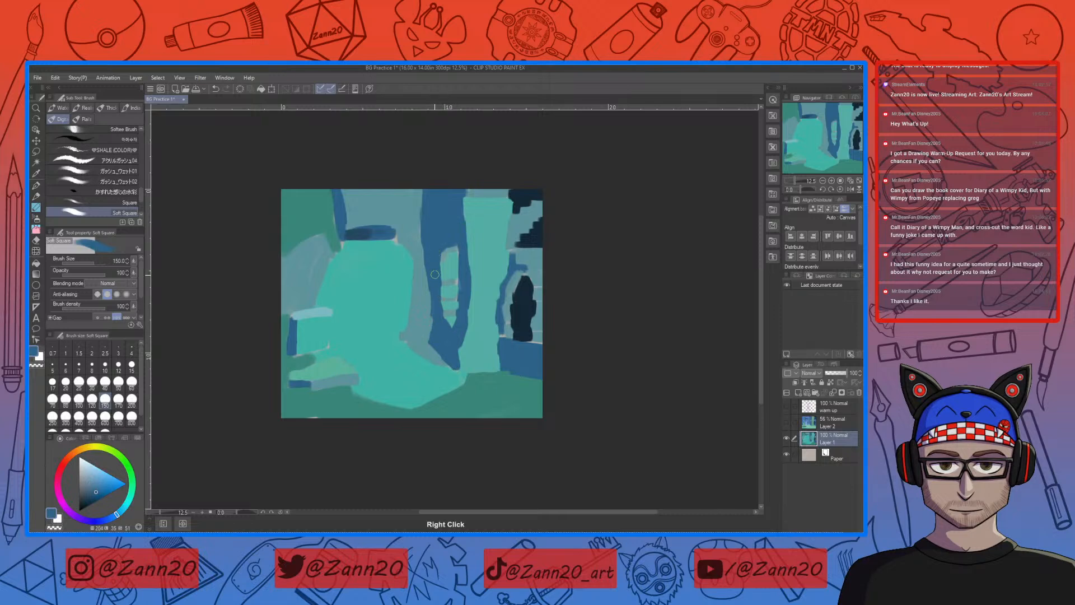
drag(430, 291, 439, 360)
drag(508, 383, 506, 360)
drag(468, 330, 488, 358)
mouse_move(457, 253)
mouse_down()
mouse_move(458, 353)
mouse_move(476, 369)
mouse_up()
drag(558, 374, 560, 353)
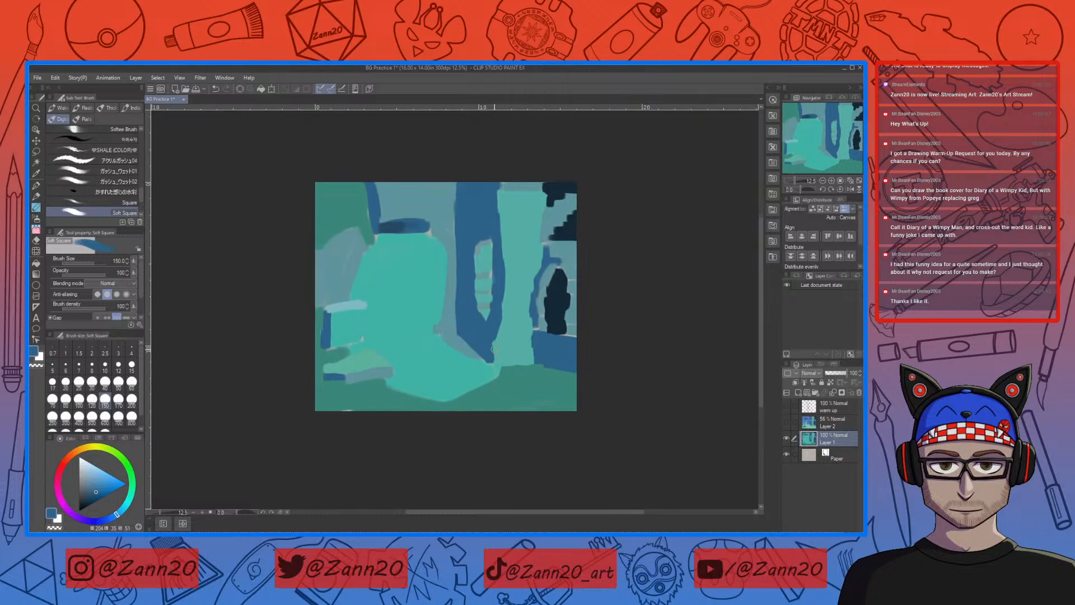
mouse_move(492, 337)
mouse_down()
mouse_move(490, 359)
mouse_move(531, 374)
mouse_move(534, 393)
mouse_up()
Step: Shift the sampled grey-blue to a more saturated mid blue and repaint the back wall above and beside the skeleton area
right_click(457, 367)
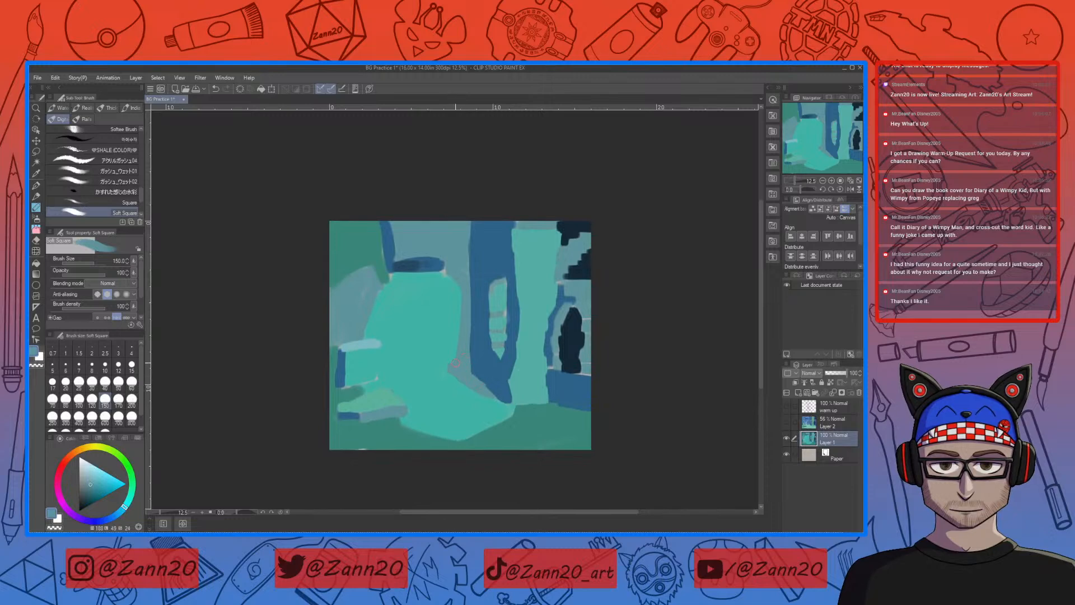
right_click(452, 243)
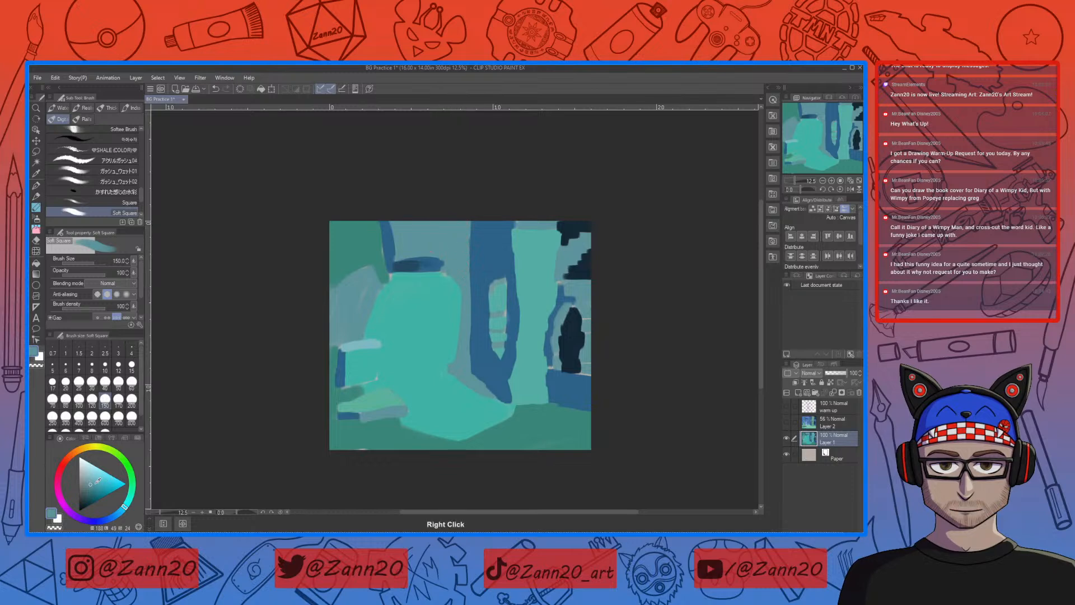
drag(93, 485, 98, 487)
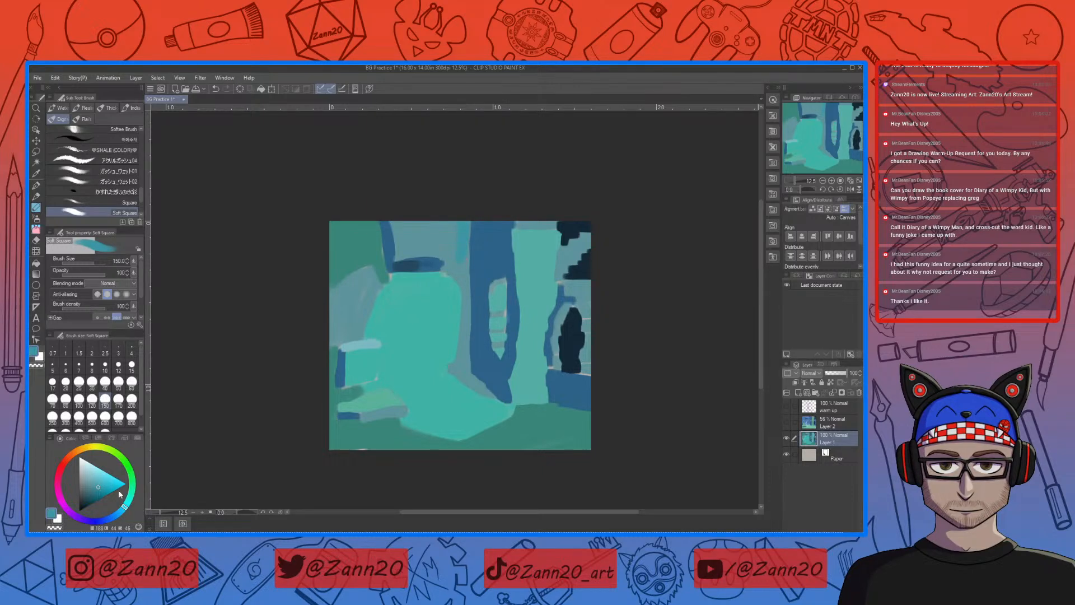
drag(125, 508, 119, 512)
drag(461, 219, 466, 271)
mouse_move(458, 224)
mouse_down()
mouse_move(459, 245)
mouse_move(447, 246)
mouse_up()
mouse_move(395, 218)
mouse_down()
mouse_move(400, 251)
mouse_move(448, 255)
mouse_move(407, 245)
mouse_move(439, 239)
mouse_move(404, 228)
mouse_up()
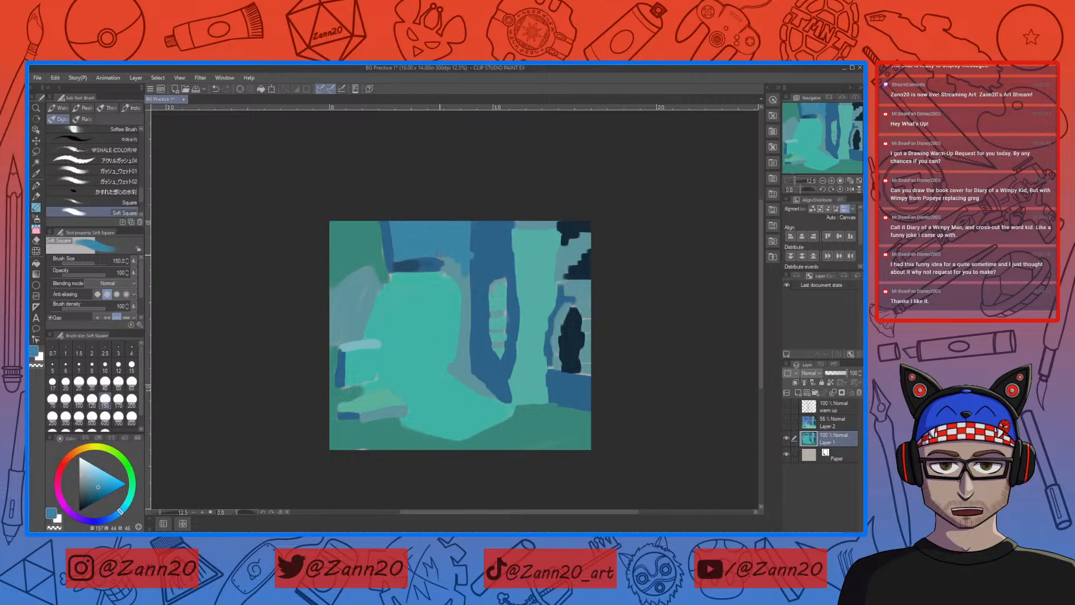
mouse_move(448, 262)
mouse_down()
mouse_move(464, 296)
mouse_move(468, 278)
mouse_move(471, 348)
mouse_move(468, 289)
mouse_move(462, 364)
mouse_move(455, 349)
mouse_move(463, 354)
mouse_move(470, 337)
mouse_move(462, 316)
mouse_move(452, 370)
mouse_move(461, 314)
mouse_move(451, 369)
mouse_move(496, 400)
mouse_up()
Step: Refine the shaded column's base with sampled blues and recolour the grey-blue wall behind the stone block mid blue
right_click(504, 373)
mouse_move(478, 353)
mouse_down()
mouse_move(476, 368)
mouse_move(504, 393)
mouse_up()
right_click(484, 382)
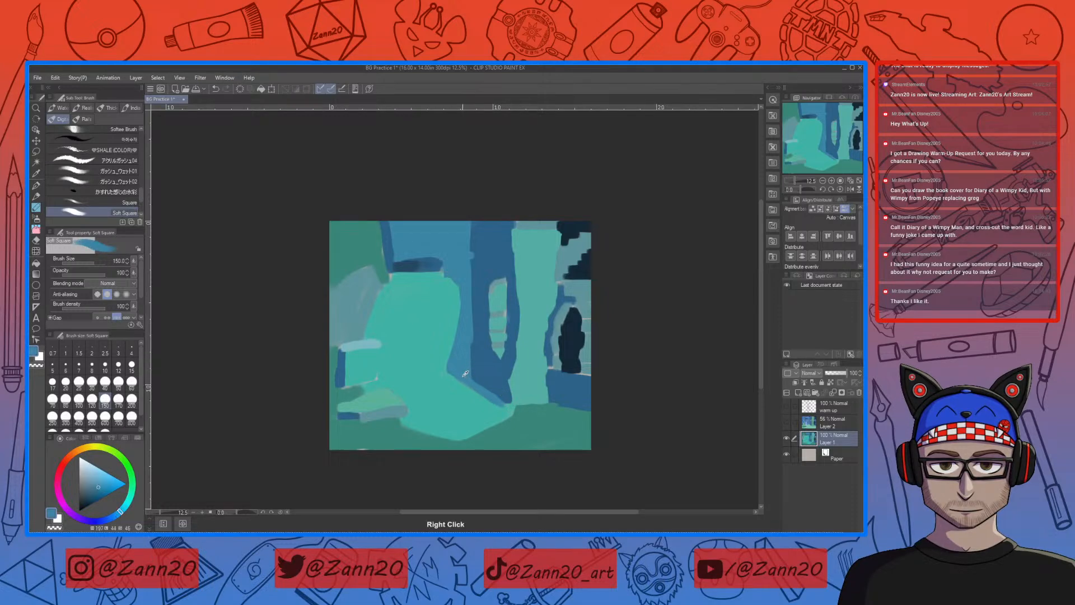
drag(448, 374, 468, 387)
mouse_move(361, 336)
mouse_down()
mouse_move(371, 269)
mouse_move(331, 293)
mouse_move(368, 281)
mouse_move(359, 316)
mouse_move(367, 297)
mouse_move(329, 299)
mouse_move(357, 329)
mouse_move(365, 316)
mouse_move(359, 336)
mouse_move(330, 346)
mouse_move(344, 328)
mouse_up()
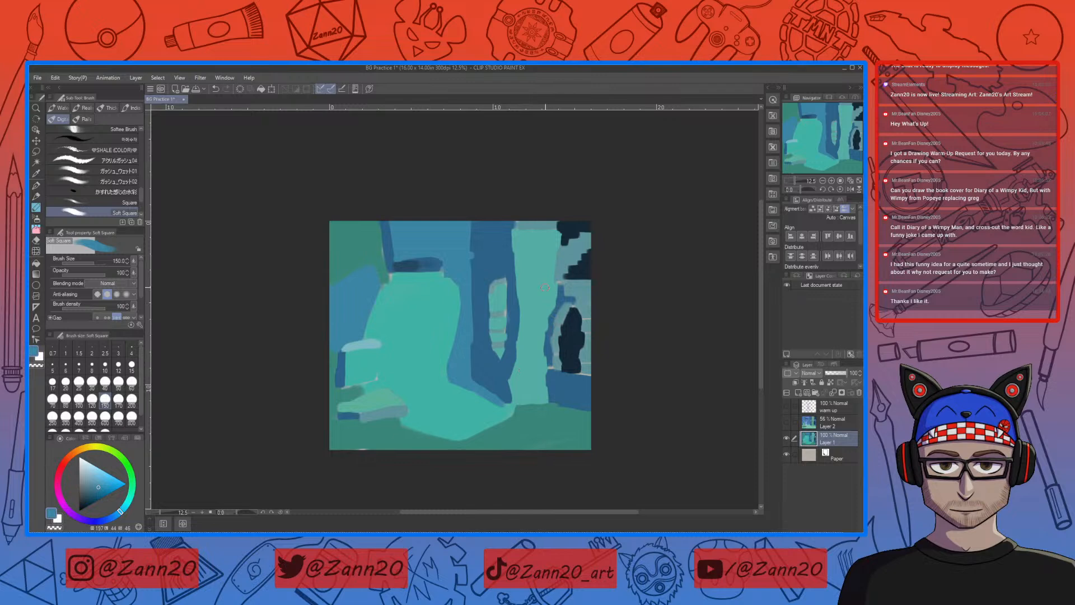
Step: Recolour the far broken wall mid blue and redefine the doorway's arch and opening with sampled darker blue and navy
drag(514, 223, 560, 227)
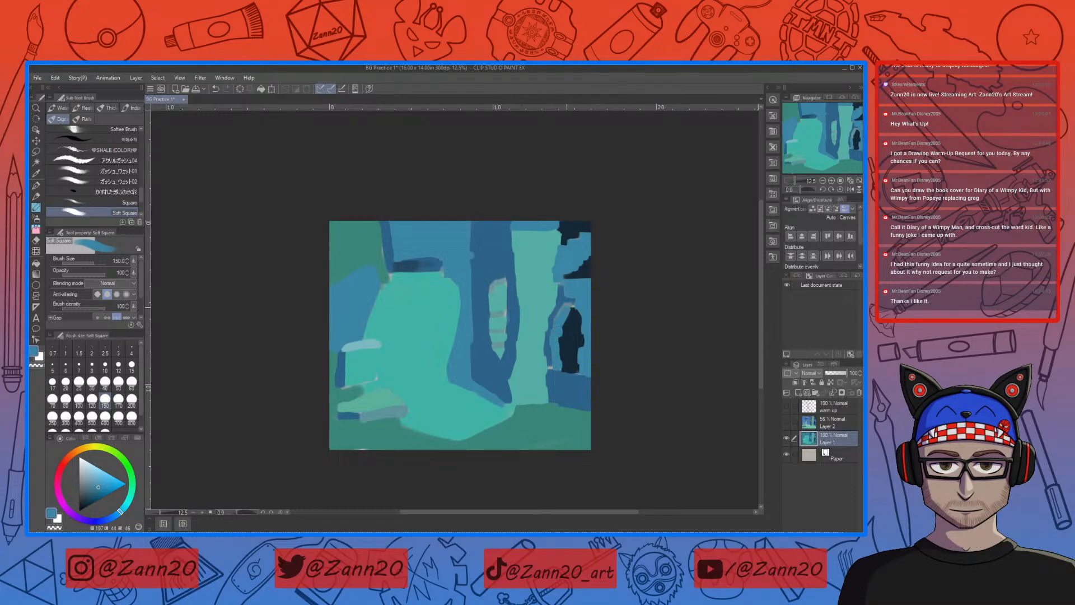
alt+click(564, 293)
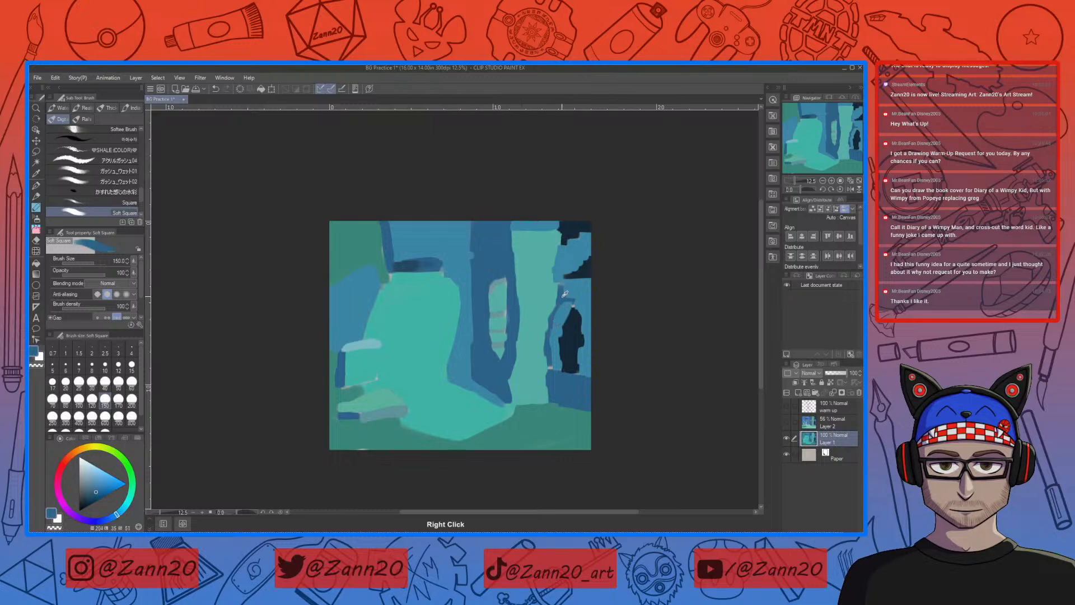
mouse_move(565, 301)
mouse_down()
mouse_move(562, 286)
mouse_move(550, 365)
mouse_up()
right_click(575, 372)
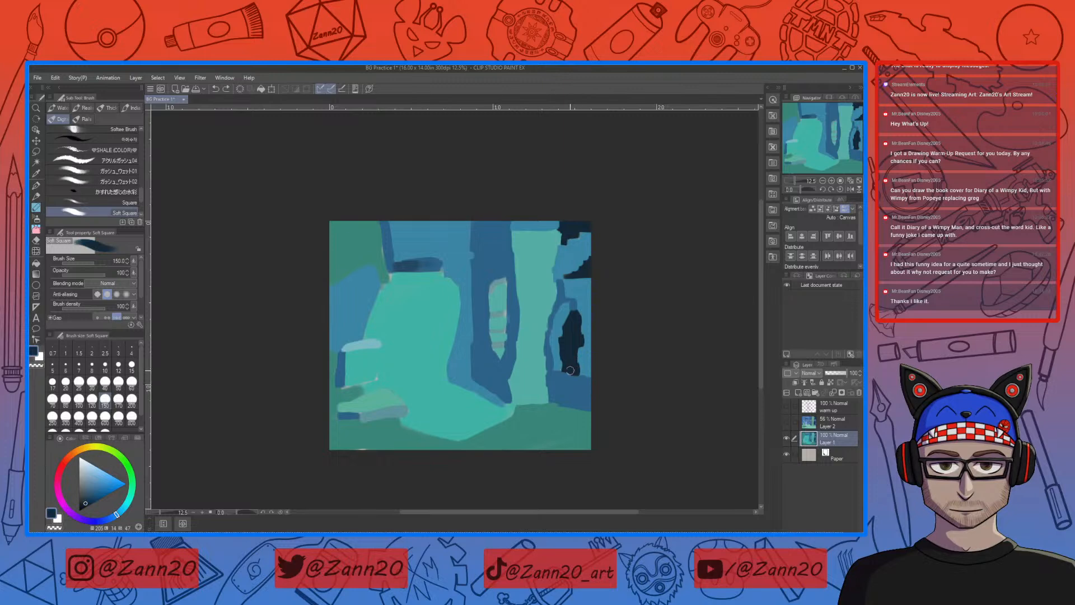
right_click(561, 363)
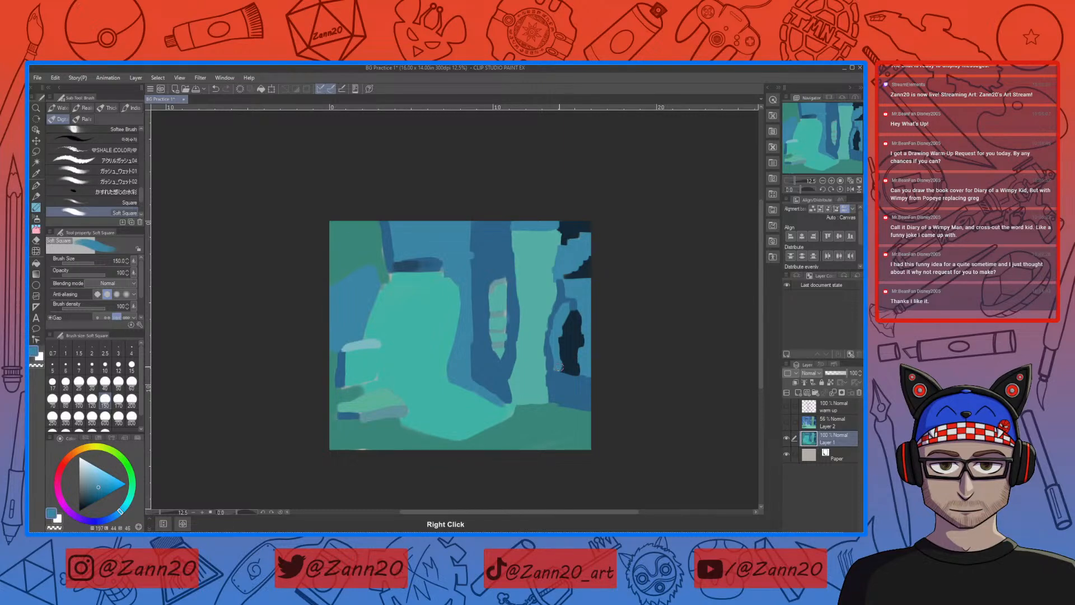
Step: Trim the bottom edge of the far doorway with sampled blues, undoing the misplaced strokes
right_click(563, 375)
drag(559, 380, 589, 377)
key(ctrl+z)
right_click(568, 383)
key(ctrl+z)
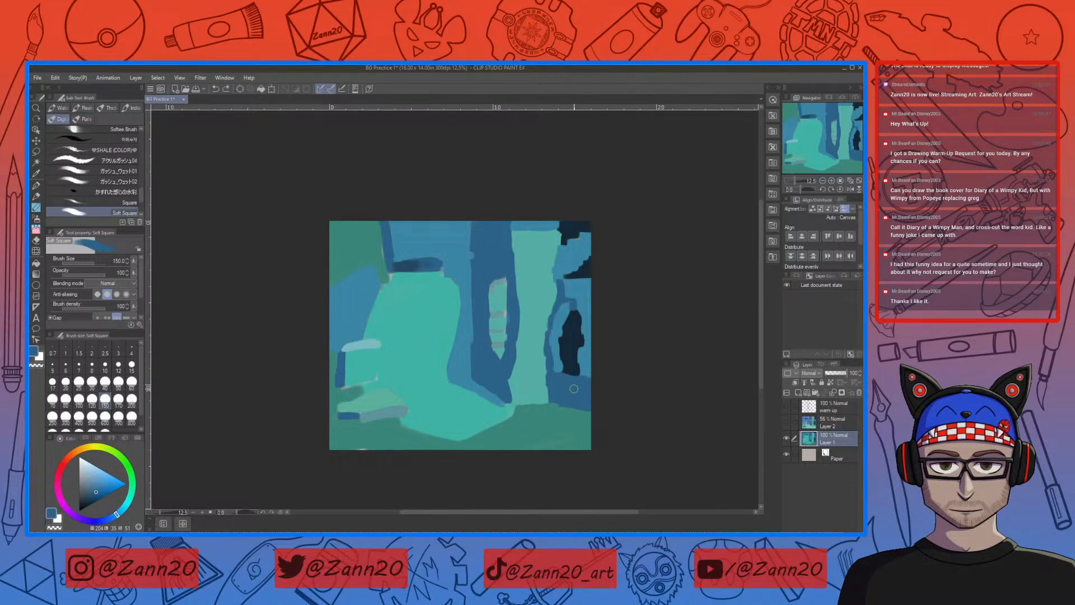
right_click(556, 383)
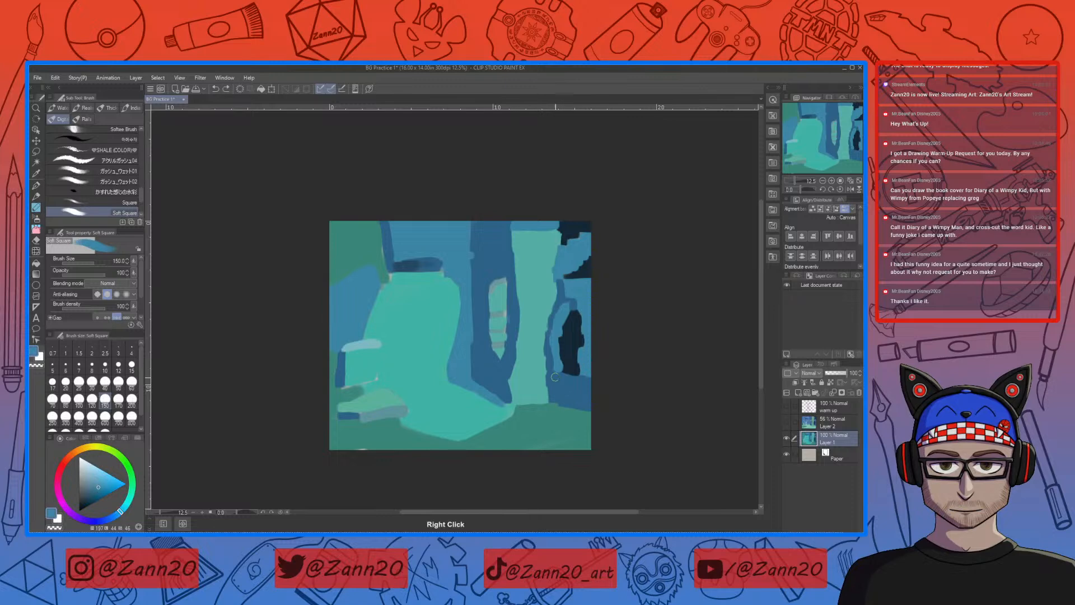
drag(554, 374, 582, 374)
key(ctrl+z)
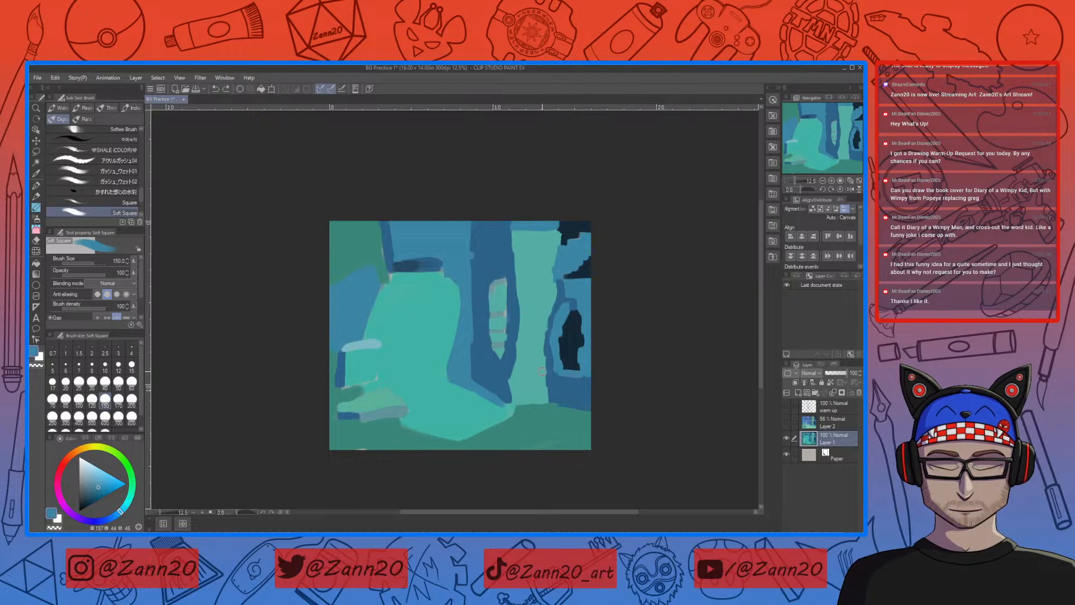
Step: Choose a lighter blue, paint a ledge along the top of the block beneath the far doorway, and save the file
drag(100, 485, 101, 476)
drag(565, 373, 592, 383)
right_click(575, 385)
right_click(573, 374)
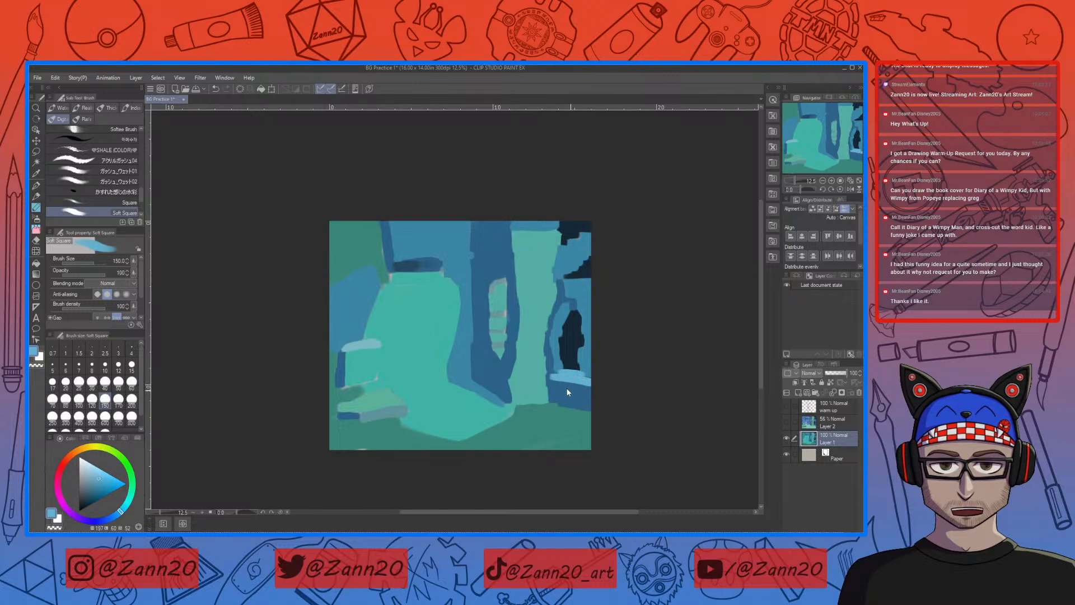
key(ctrl+s)
Step: Thin the light ledge beneath the far doorway and tidy the surrounding wall, opening and block with sampled blues and navy
right_click(570, 389)
drag(555, 378, 593, 380)
right_click(586, 365)
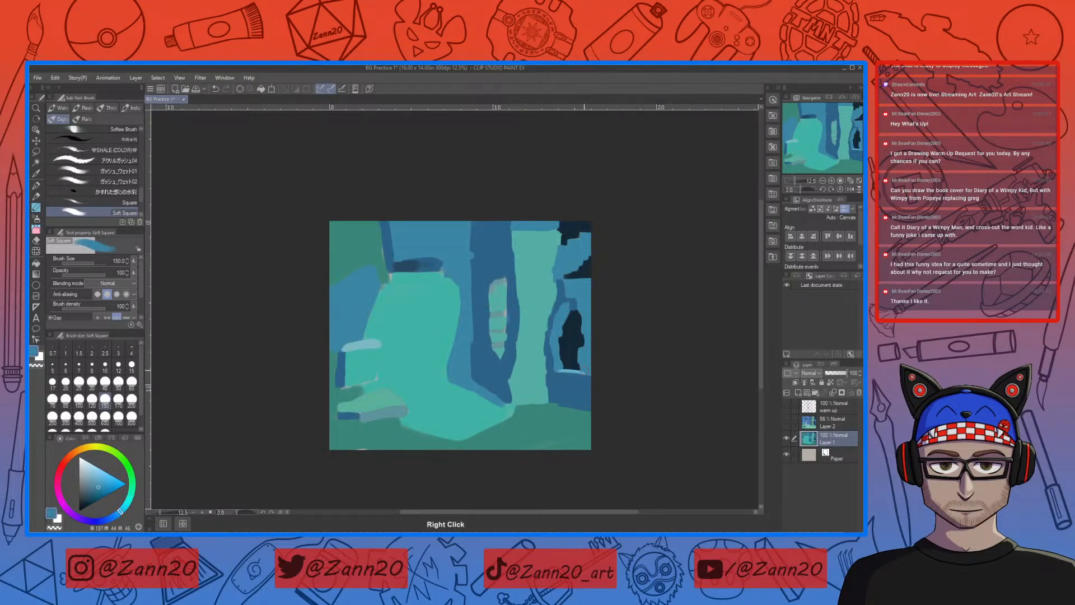
right_click(580, 375)
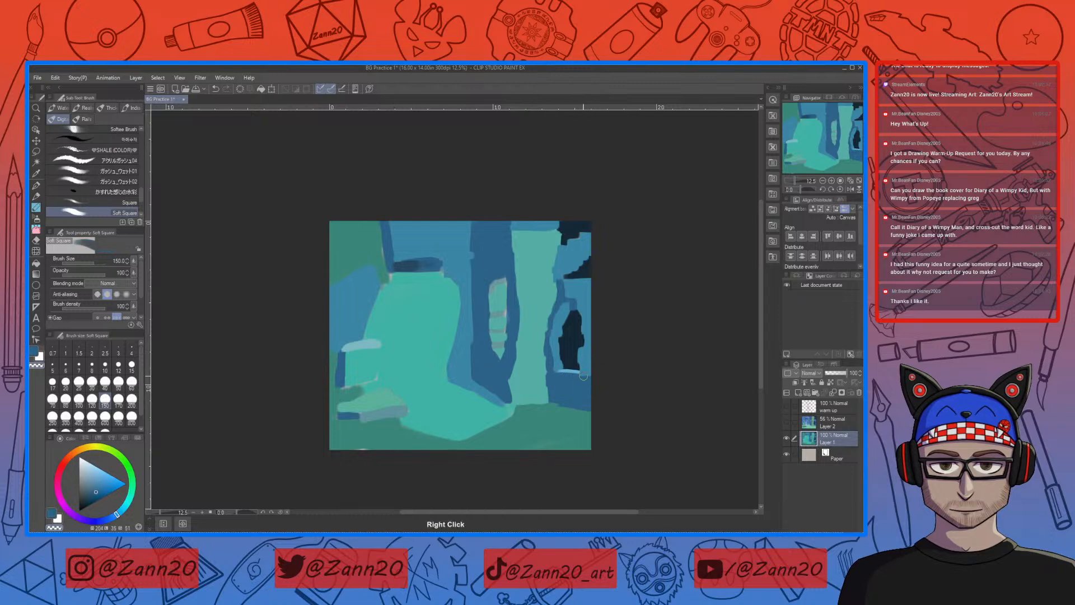
right_click(581, 359)
mouse_move(565, 380)
mouse_down()
mouse_move(603, 372)
mouse_move(574, 330)
mouse_up()
right_click(579, 388)
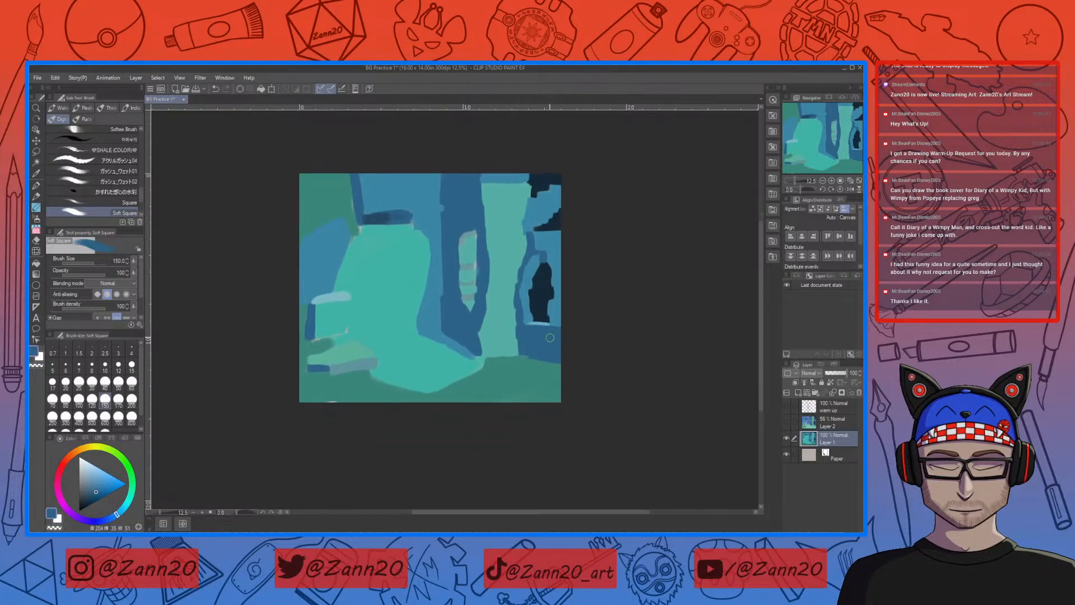
drag(555, 385, 564, 354)
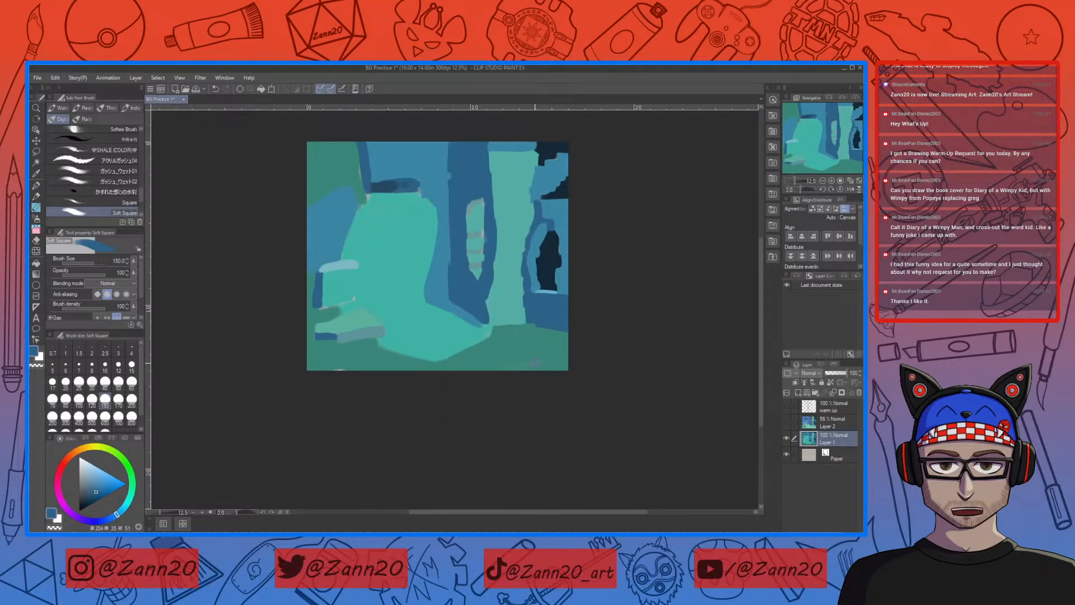
Step: Sample the near-black navy, set the brush size to 60, and paint a jagged dark opening inside the window slit
right_click(481, 215)
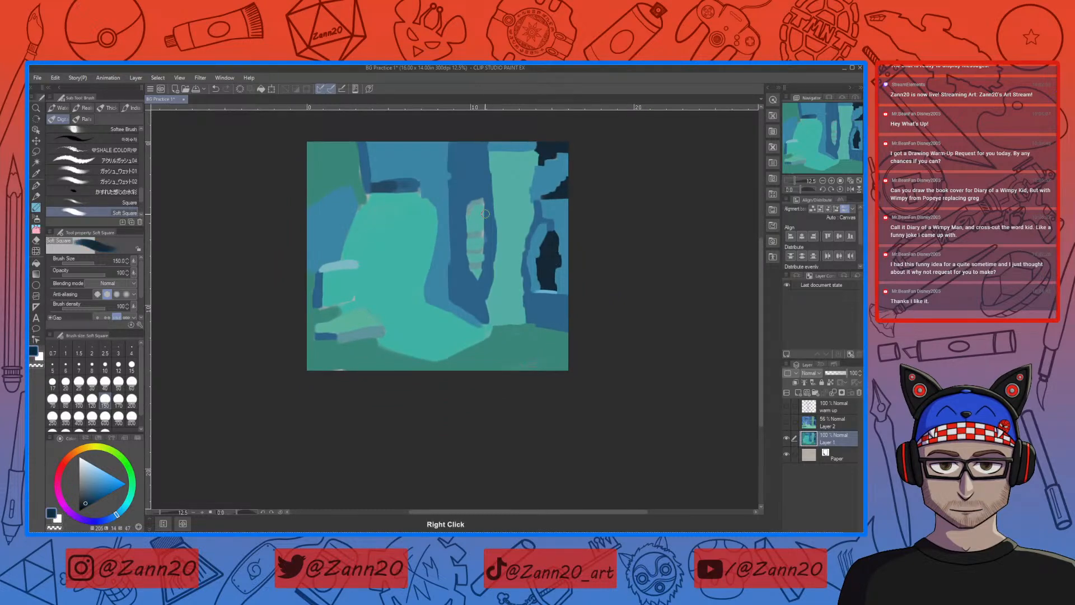
click(132, 381)
drag(483, 214, 480, 261)
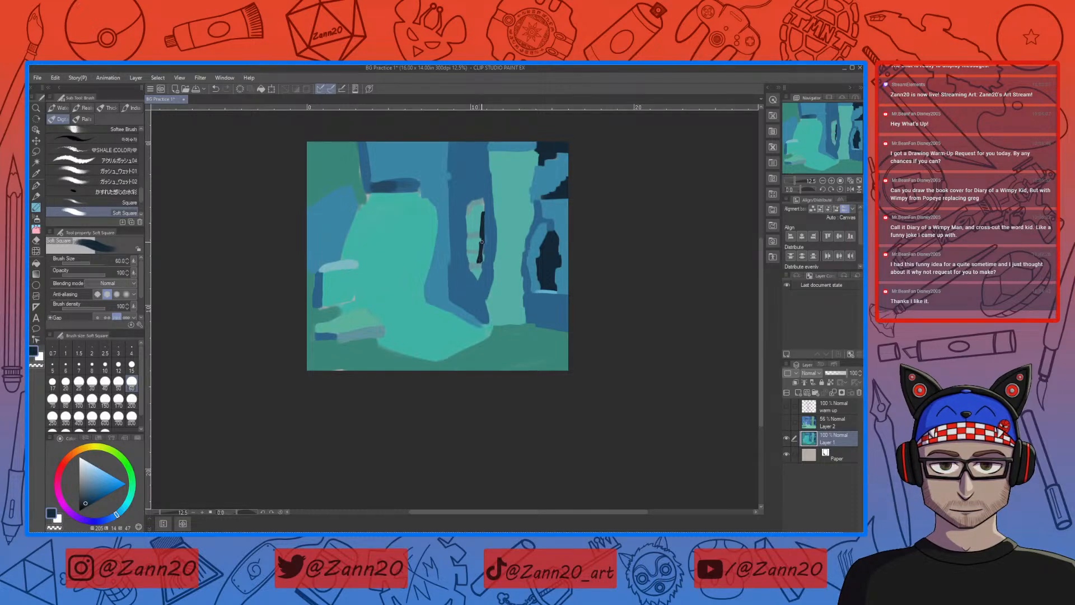
drag(477, 235, 480, 214)
right_click(491, 217)
key(c)
mouse_move(484, 207)
mouse_down()
mouse_move(489, 220)
mouse_move(484, 208)
mouse_up()
right_click(491, 218)
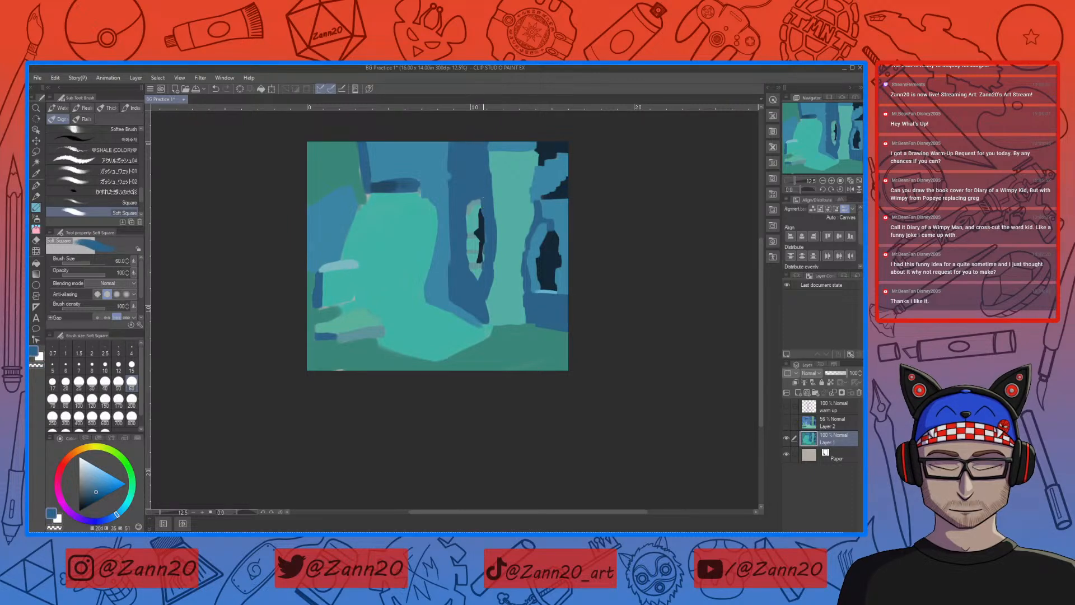
Step: Refine the broken stone edges inside the window slit with sampled teal, grey-blue, blue and navy
right_click(480, 256)
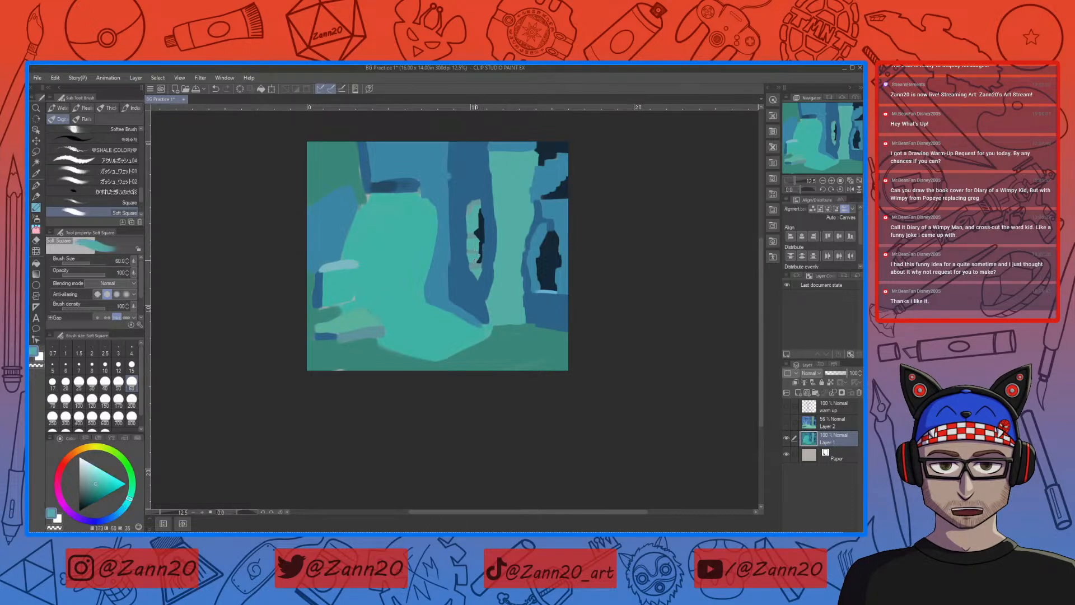
right_click(478, 250)
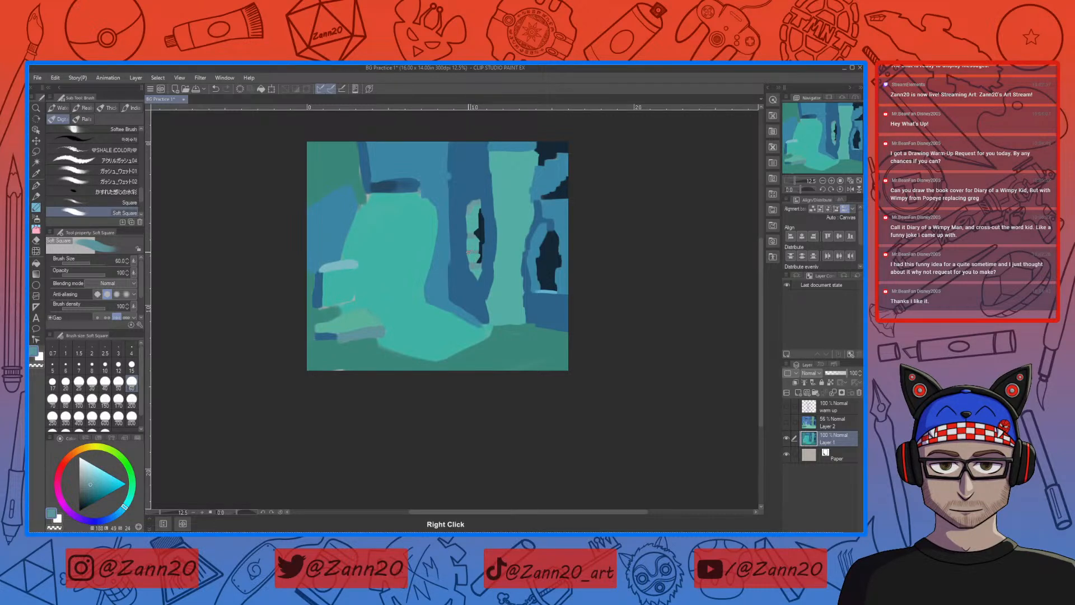
right_click(479, 245)
right_click(479, 247)
right_click(480, 246)
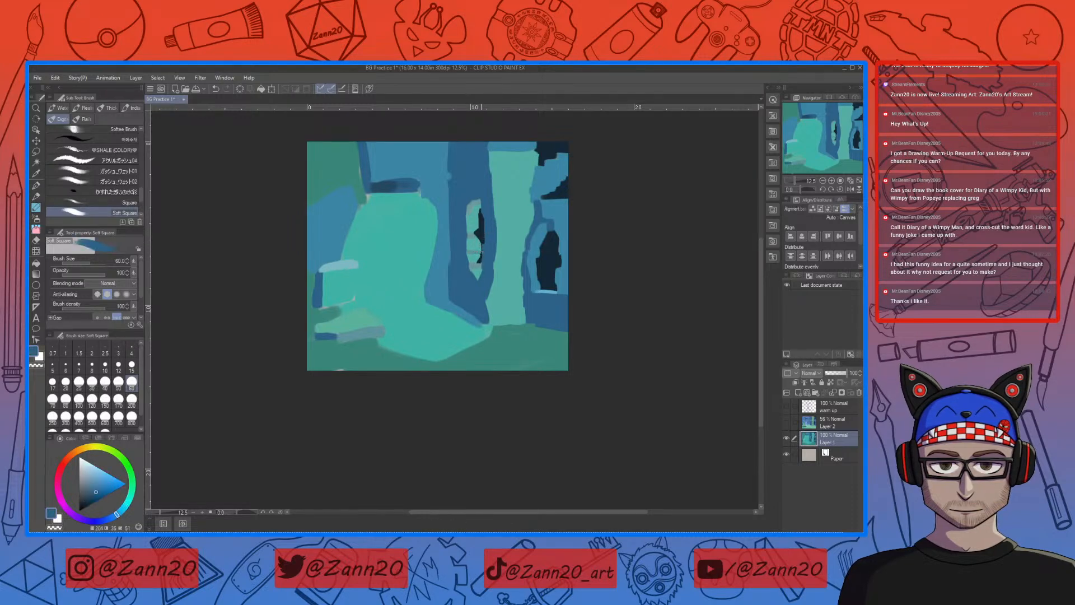
right_click(482, 247)
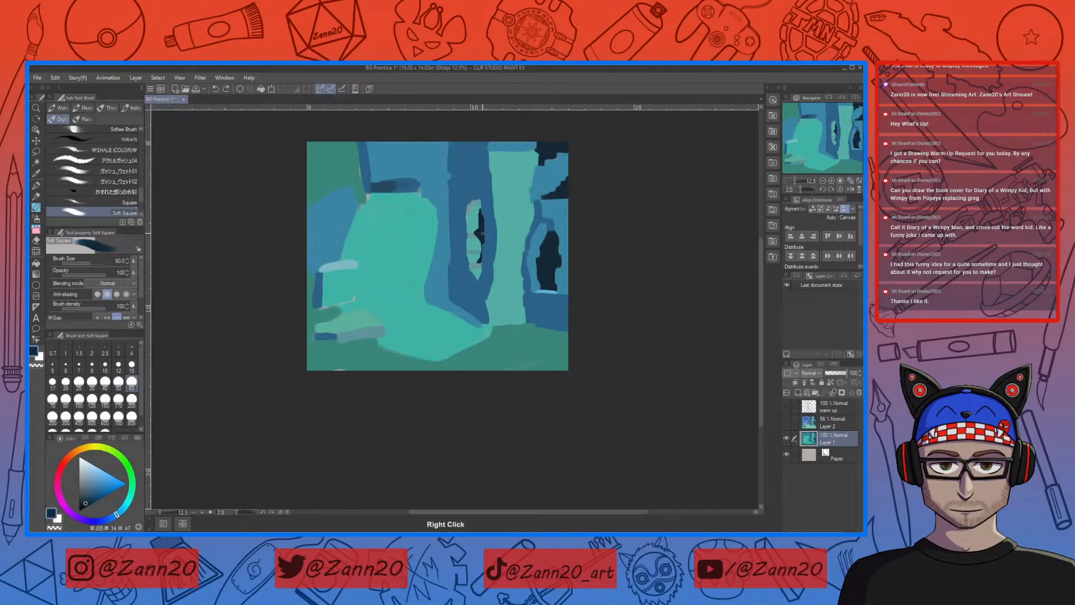
drag(483, 234, 481, 257)
drag(522, 316, 525, 337)
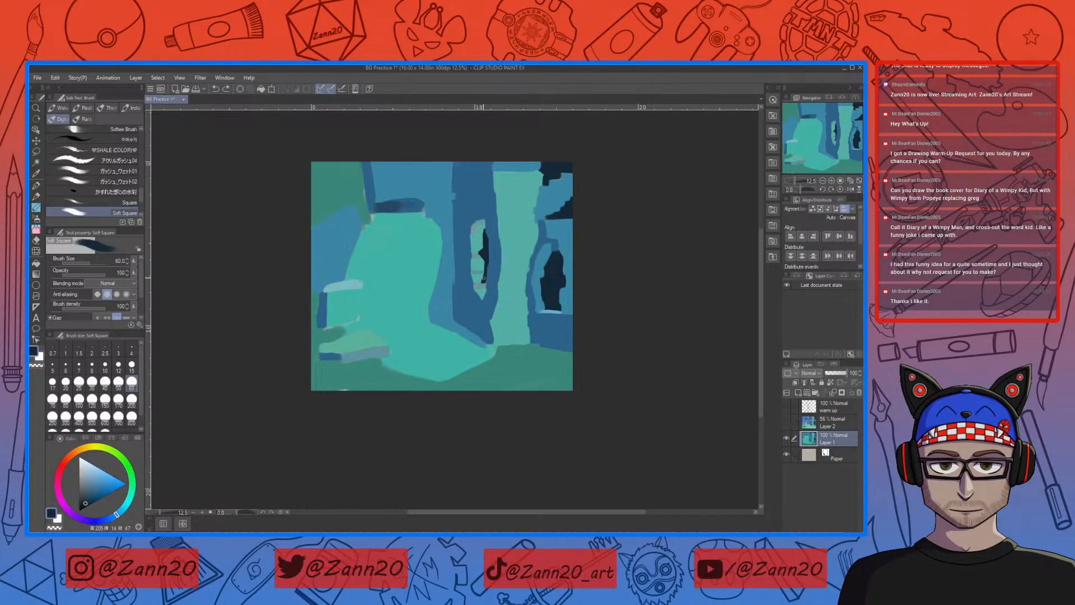
Step: Paint near-black navy into the broken opening beyond the teal pillar's top, and refine its stone edge with sampled wall blue
drag(569, 358, 540, 350)
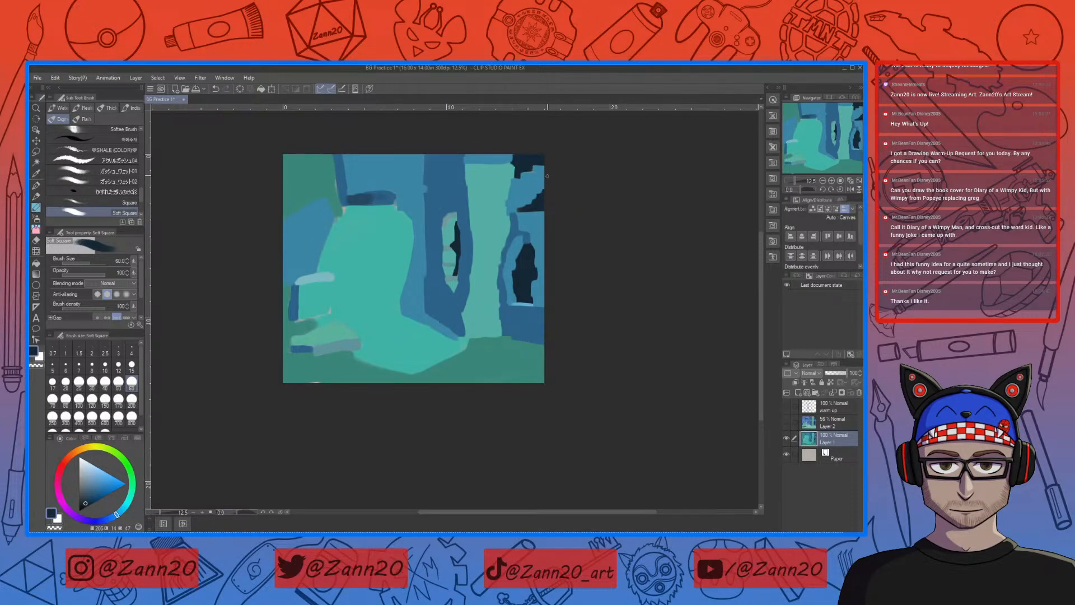
mouse_move(530, 166)
mouse_down()
mouse_move(558, 168)
mouse_move(532, 173)
mouse_up()
drag(518, 183, 528, 163)
right_click(525, 181)
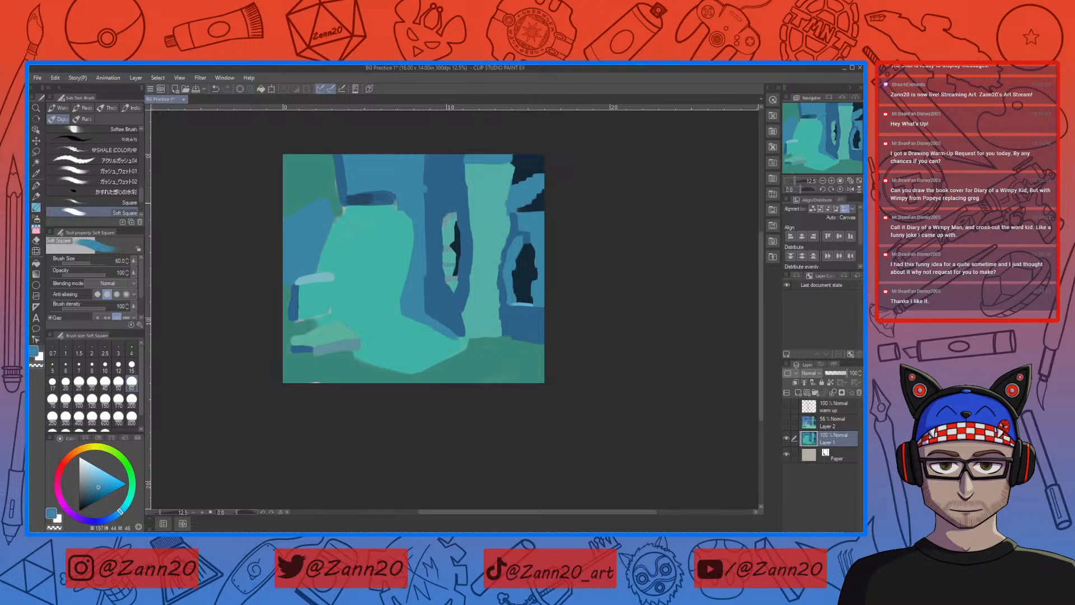
Step: Sample the pillar's teal and roughen the pillar's upper edge beside the dark opening, undoing the stray stroke
right_click(508, 176)
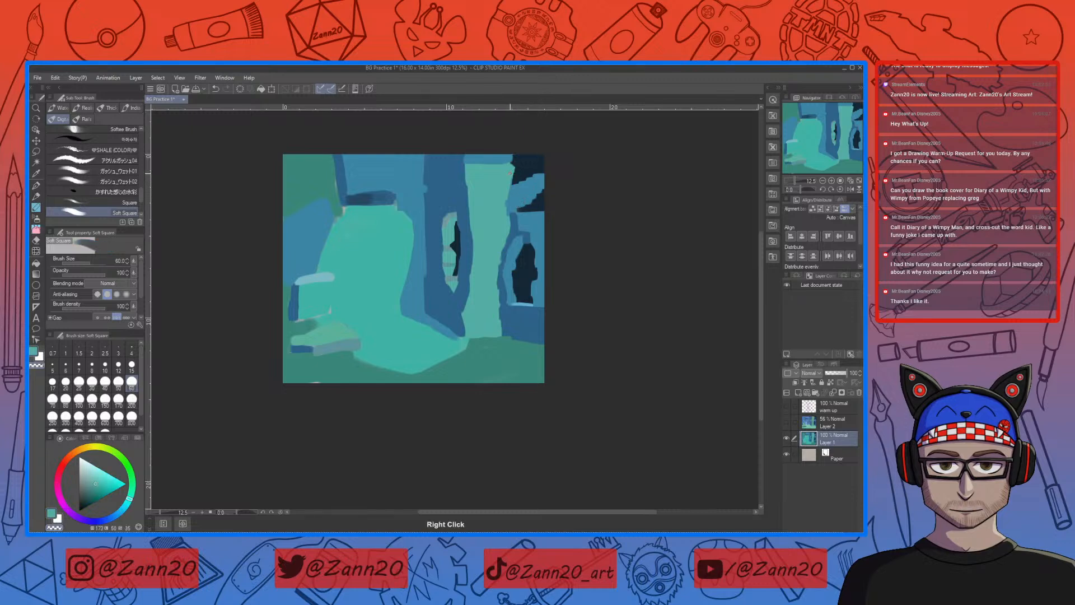
drag(511, 177, 511, 189)
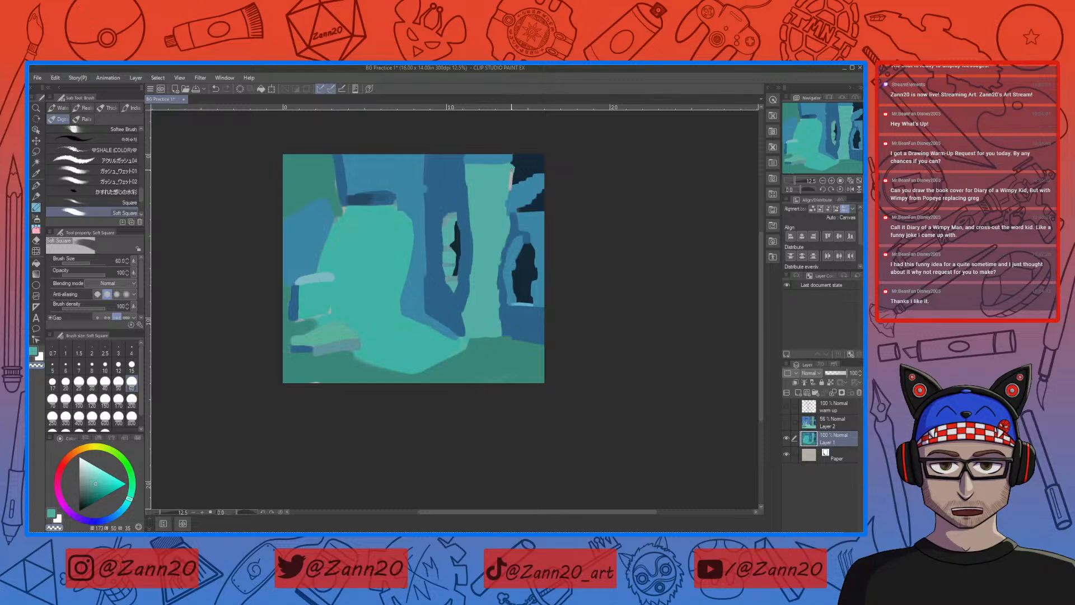
key(ctrl+z)
right_click(511, 165)
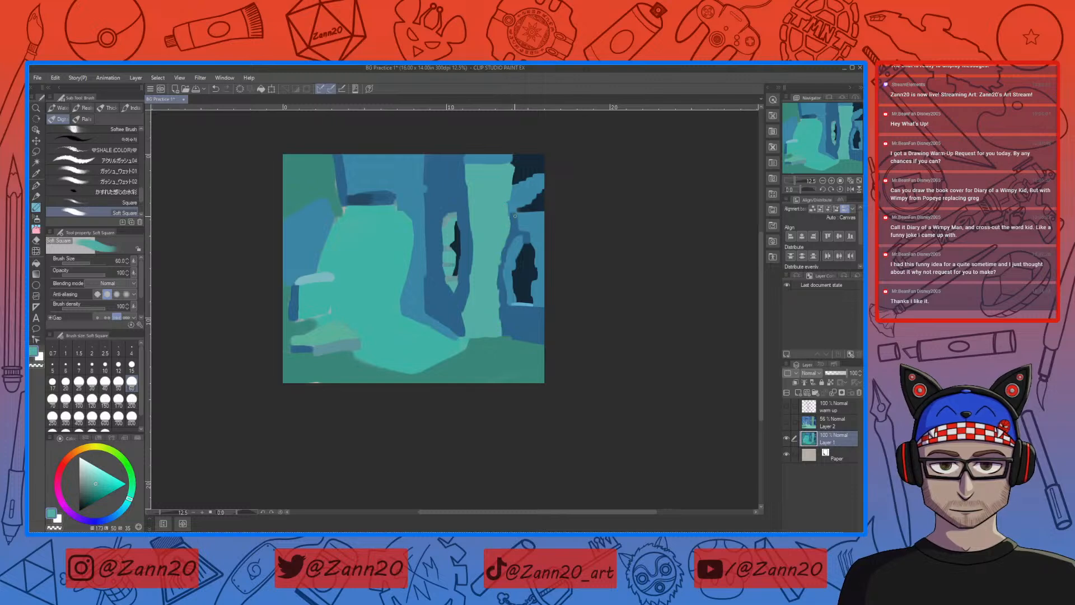
Step: Refine the wall edge between the teal pillar and the far doorway with sampled mid blue and darker blue
right_click(514, 224)
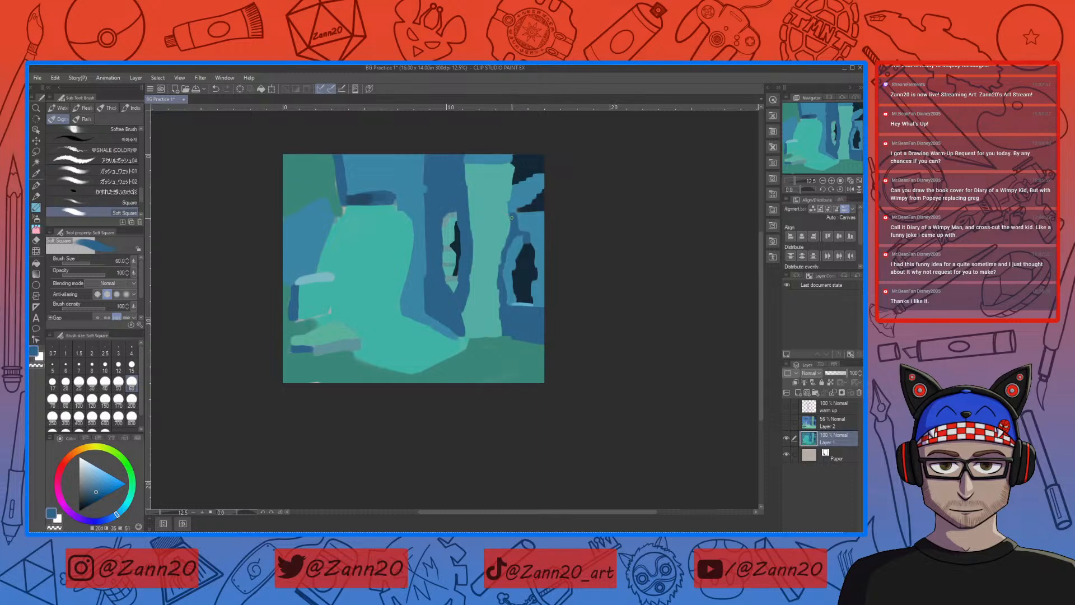
right_click(525, 220)
drag(517, 217, 516, 228)
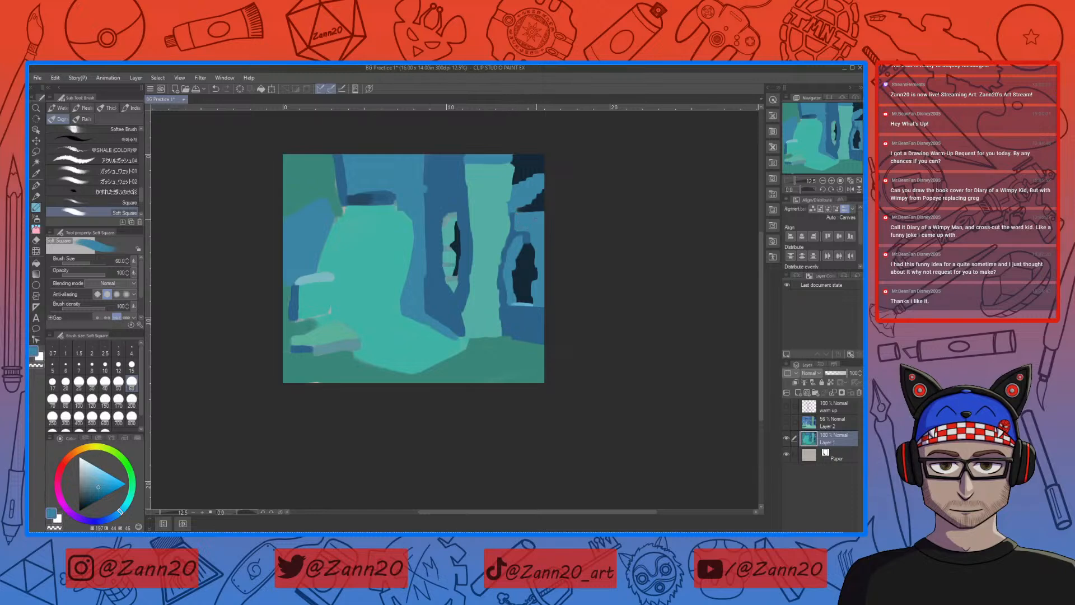
right_click(512, 215)
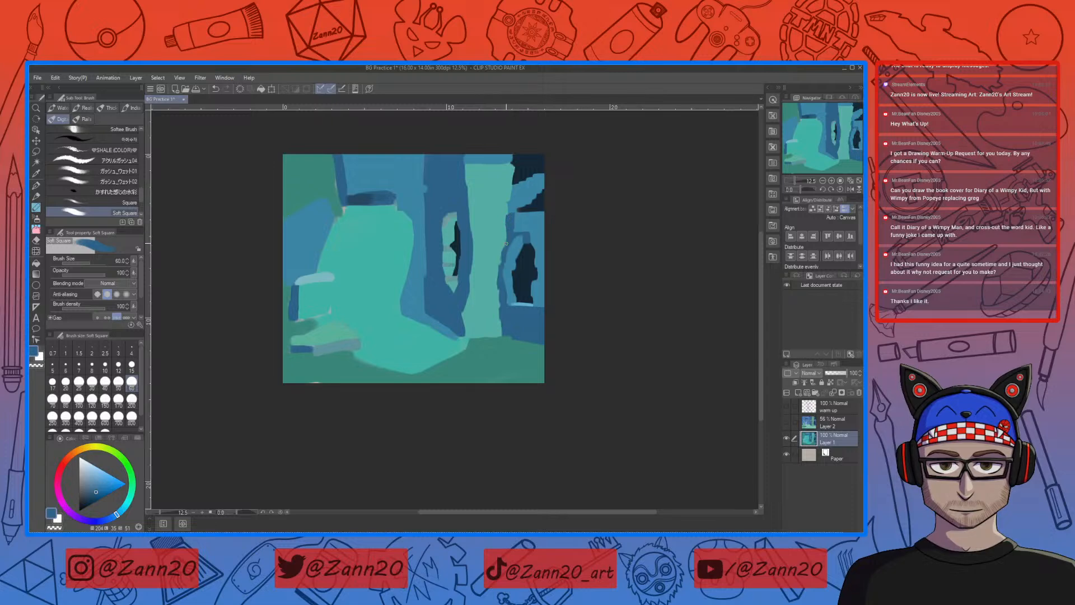
drag(505, 243, 503, 252)
Step: Build a blocky, stepped base at the foot of the teal pillar with sampled teal and trim it with dark blue
right_click(504, 290)
right_click(496, 291)
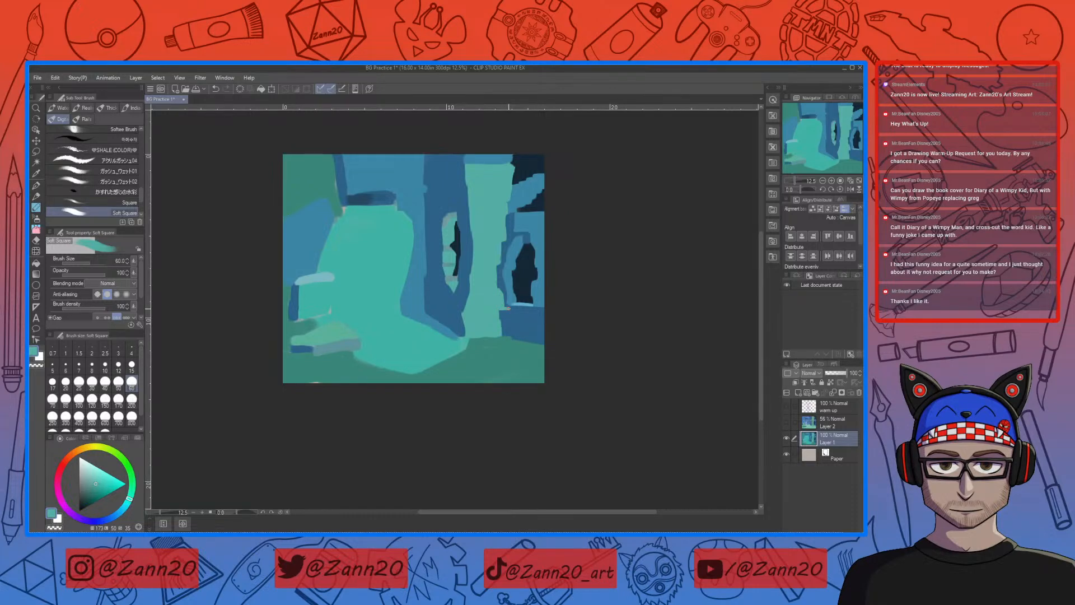
drag(513, 310, 502, 336)
right_click(528, 311)
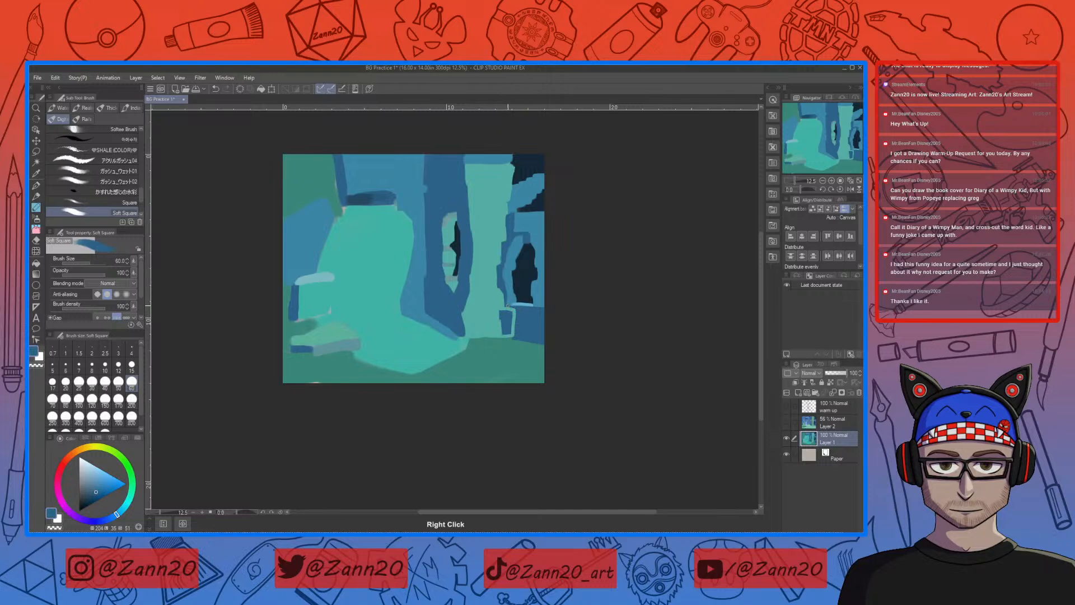
drag(504, 311, 514, 311)
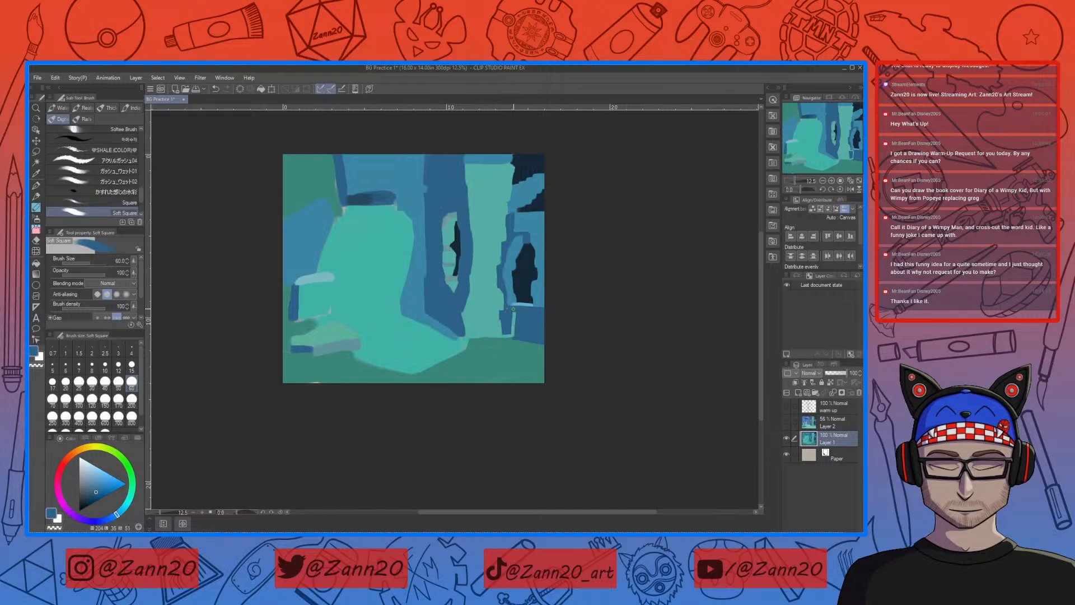
right_click(501, 312)
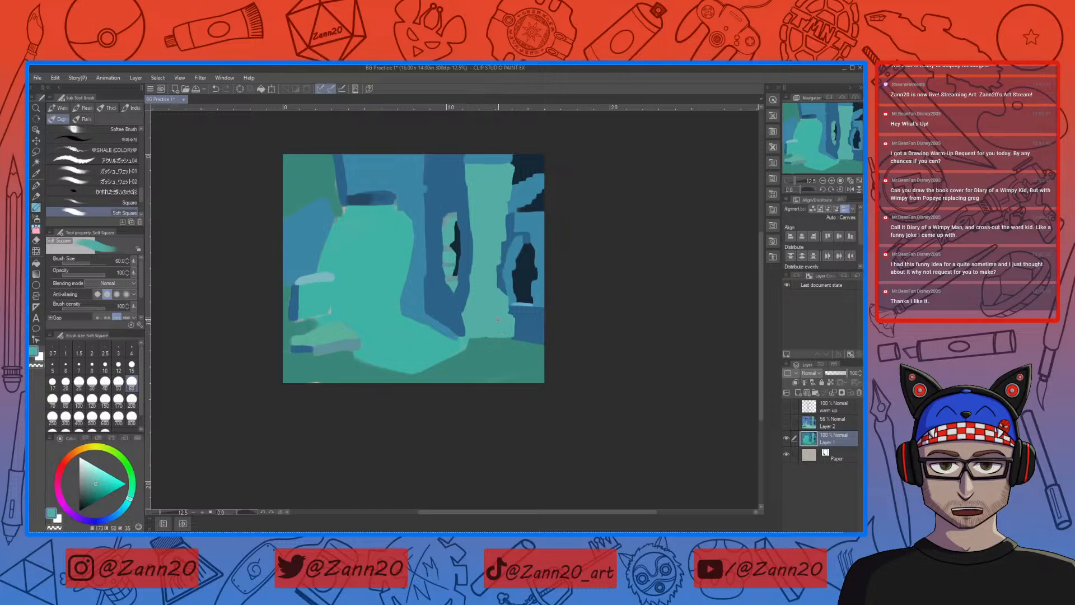
Step: Clean up the rocks beside the light path using sampled teal, green and blue, and strengthen the lower rock's blue shadow
right_click(347, 296)
right_click(303, 319)
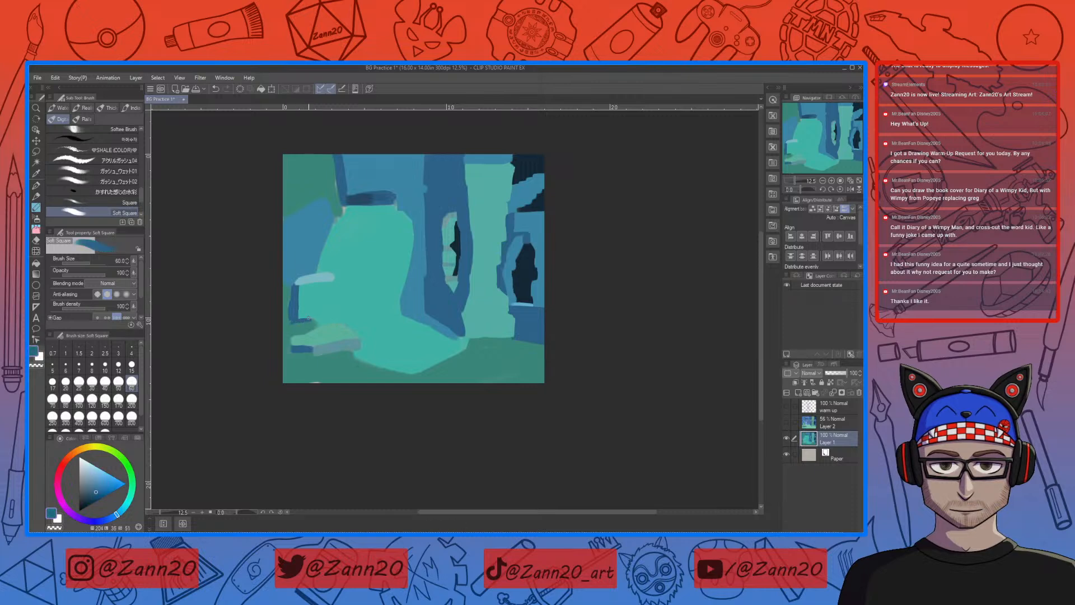
right_click(300, 322)
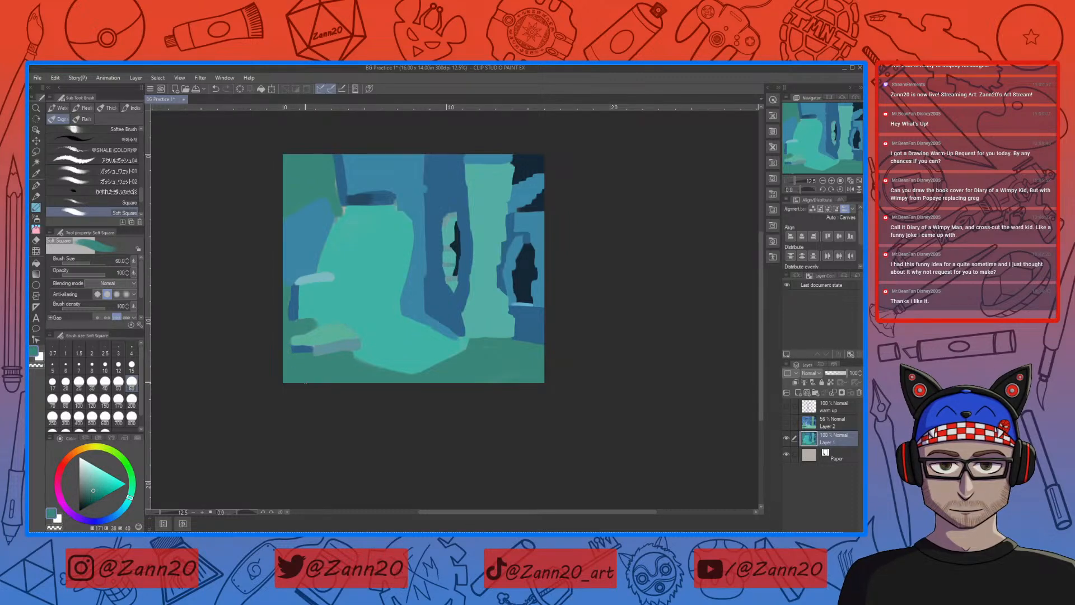
right_click(308, 347)
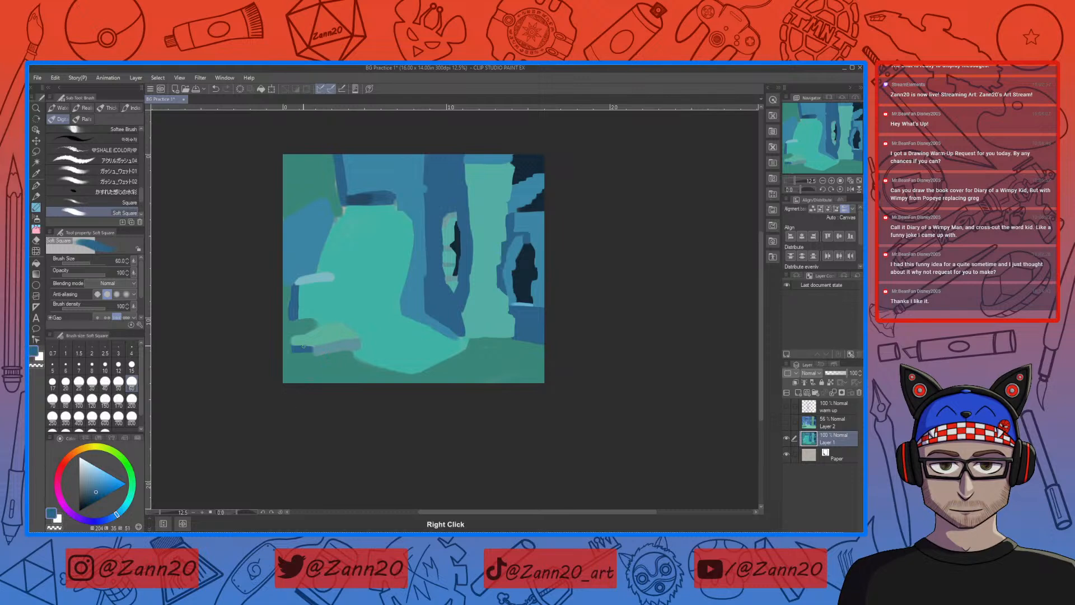
drag(294, 351, 309, 351)
right_click(289, 295)
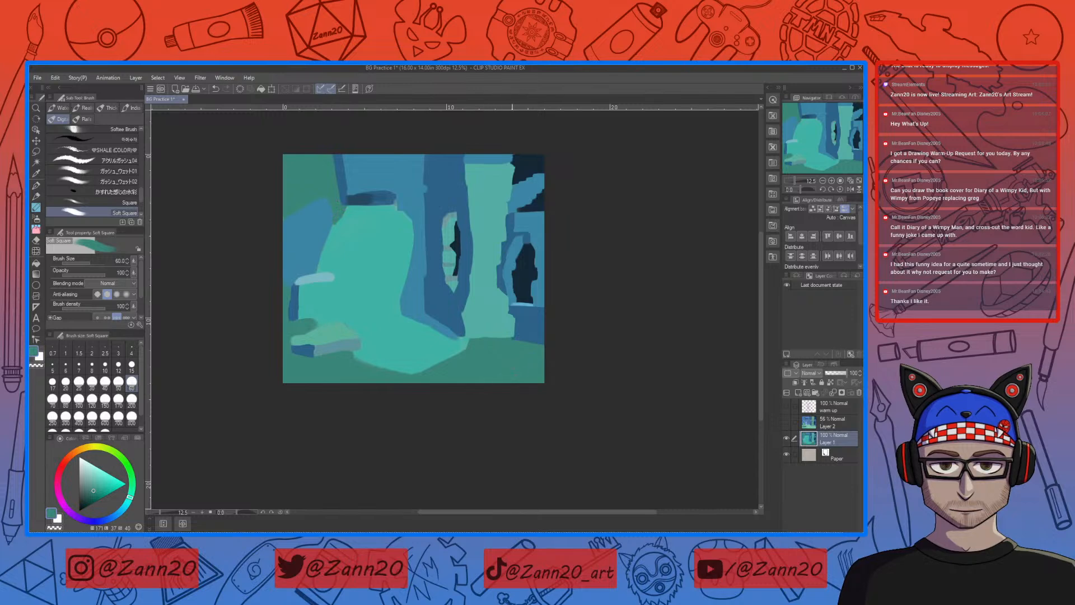
Step: Reshape the upper and middle stones inside the window slit with sampled teal, separating them with mid-blue shadow gaps
right_click(454, 214)
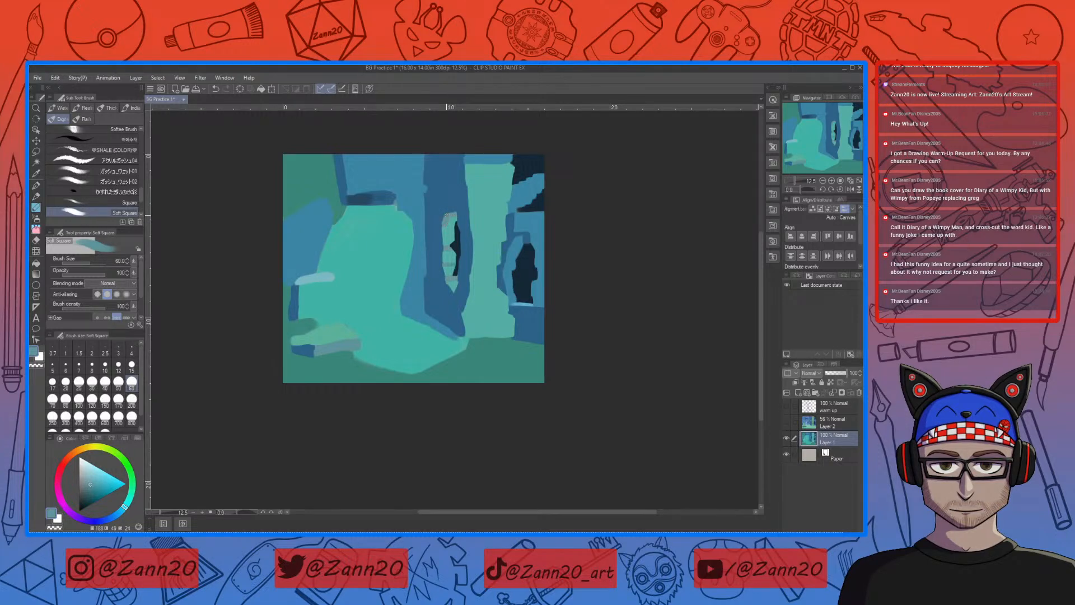
right_click(375, 161)
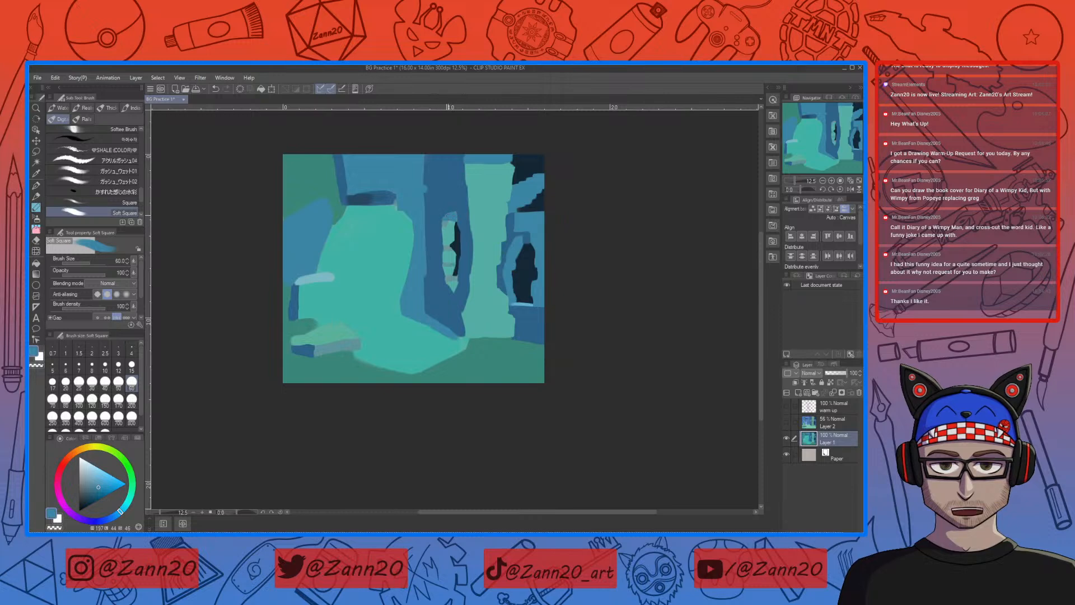
right_click(448, 223)
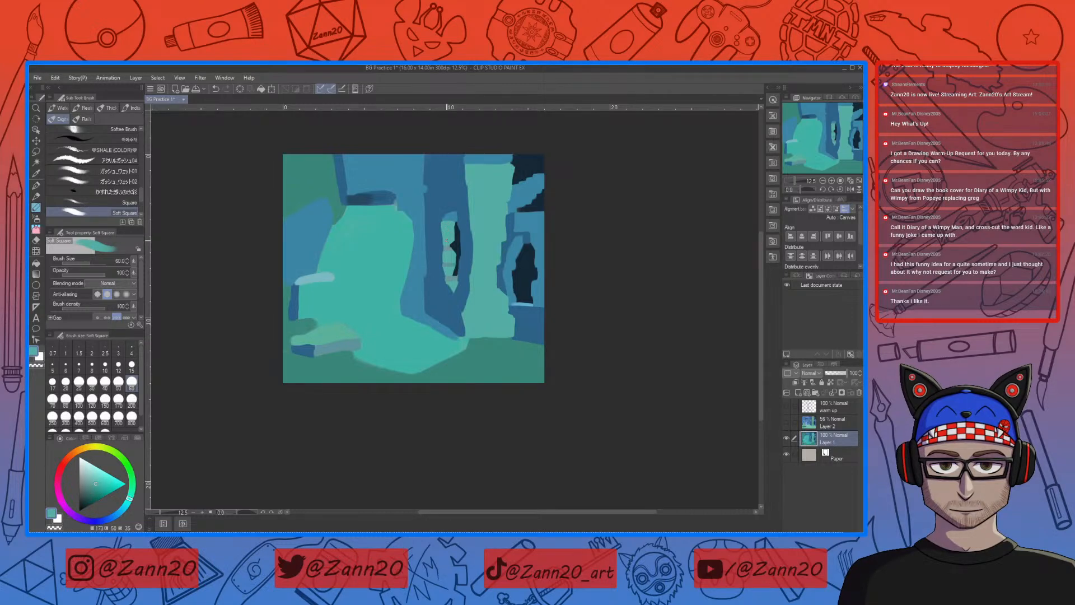
right_click(446, 242)
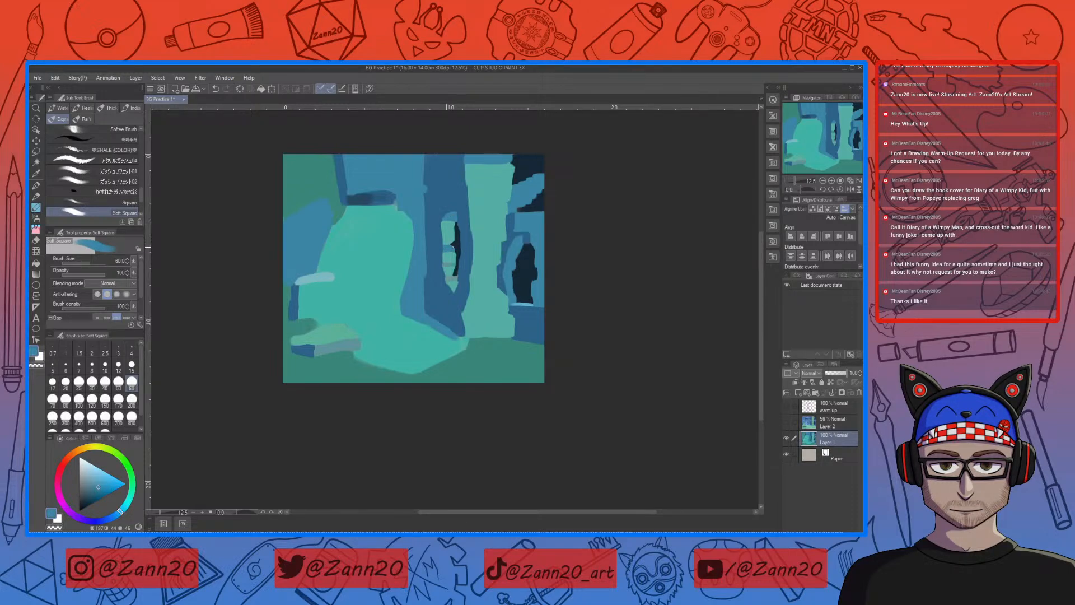
drag(451, 243, 446, 242)
right_click(453, 252)
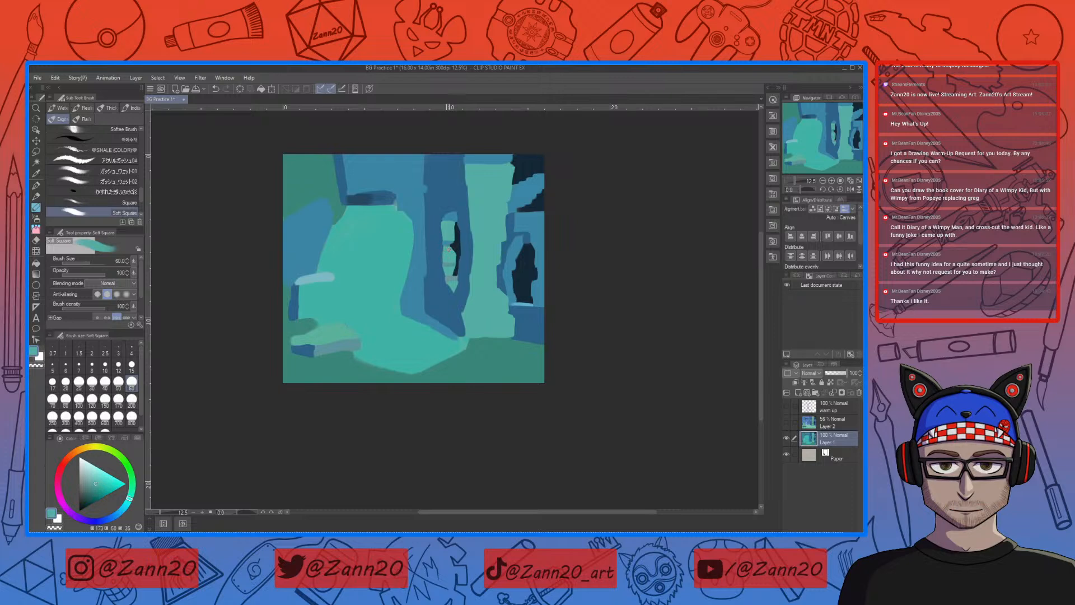
right_click(448, 257)
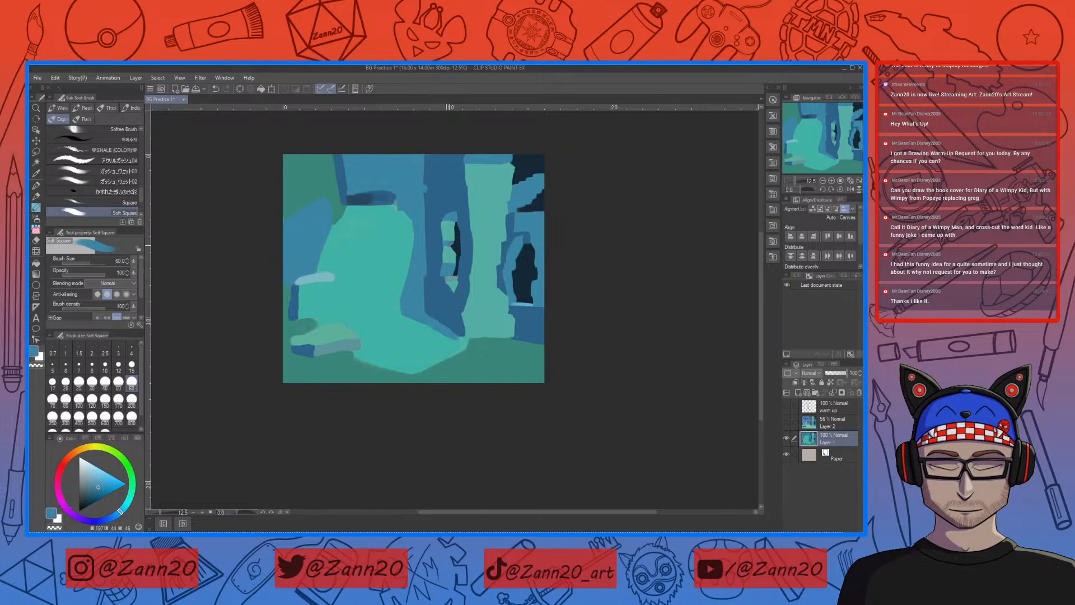
drag(444, 244, 455, 250)
Step: Sharpen the window slit's dark gap and lower stones with sampled near-black, teal and blues, undoing the unwanted stroke
right_click(457, 237)
right_click(449, 243)
right_click(460, 236)
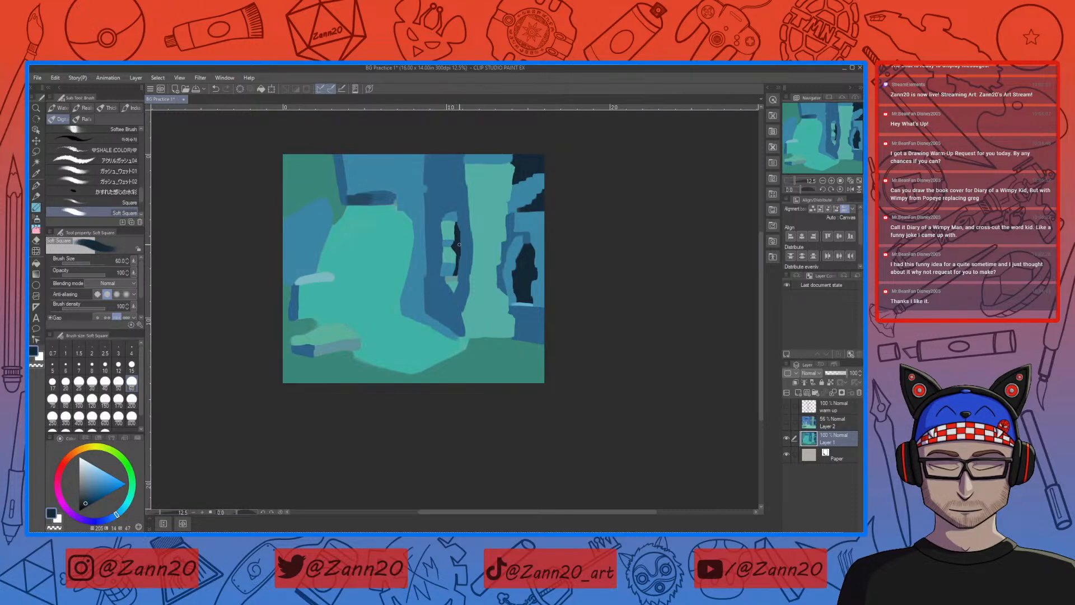
right_click(452, 257)
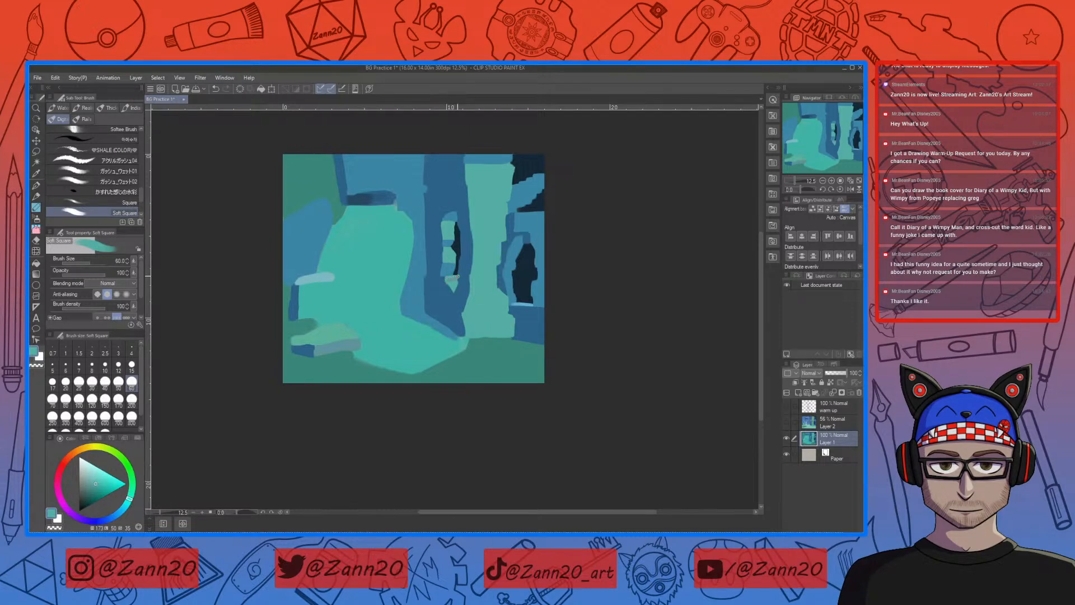
key(ctrl+z)
right_click(452, 265)
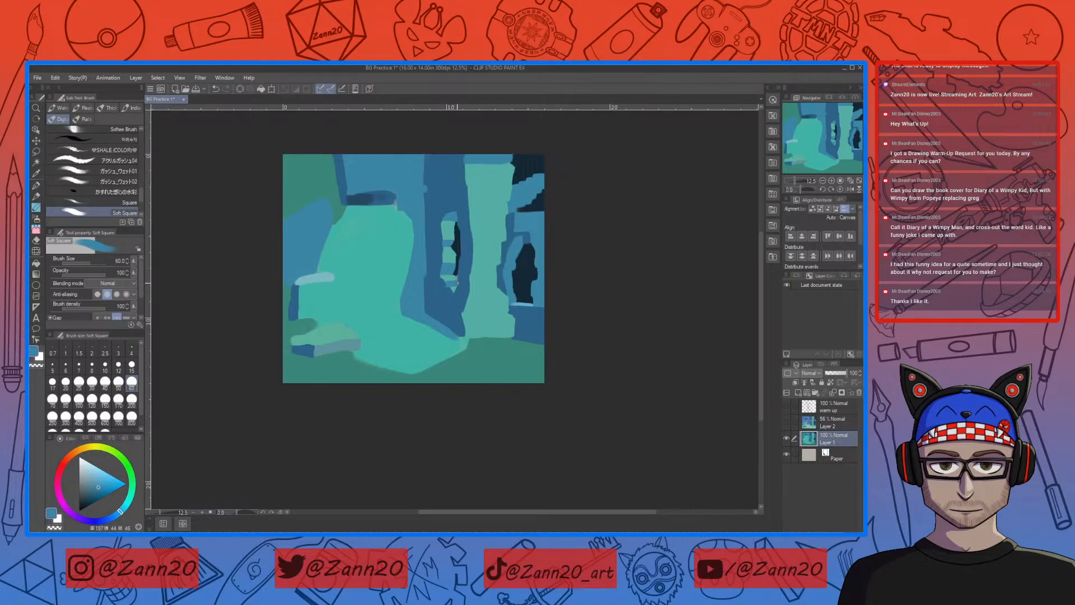
right_click(450, 283)
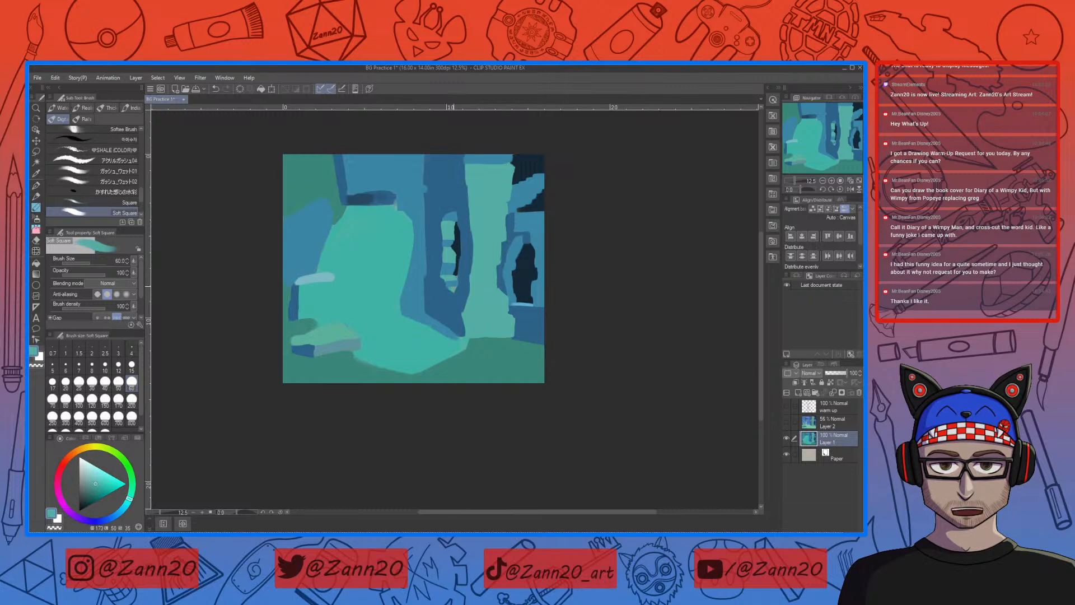
right_click(450, 295)
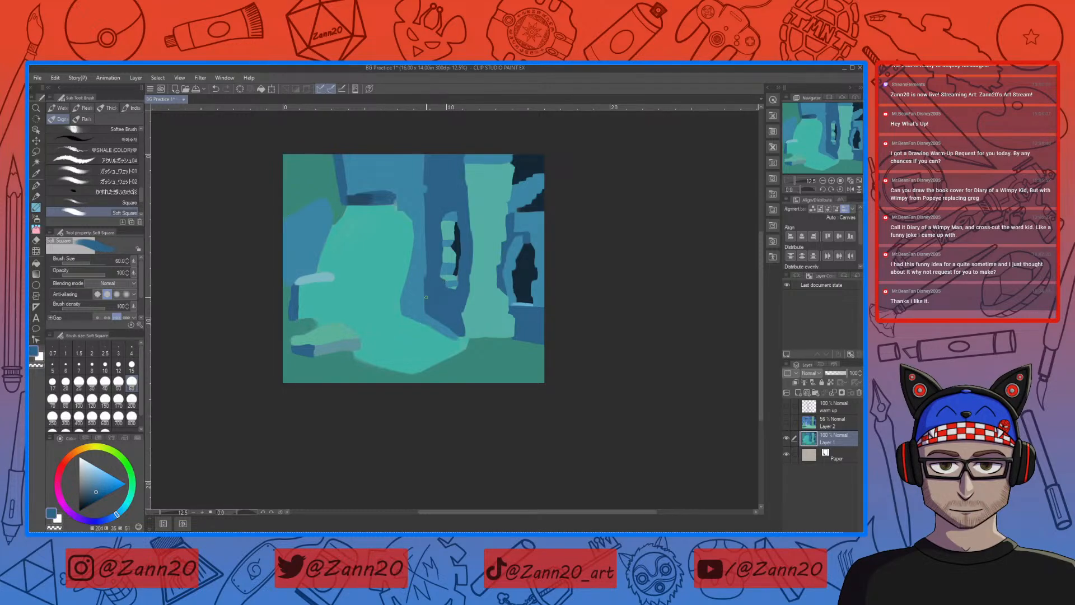
Step: Sample the wall blue and trim the end of the dark ledge above the light path
drag(539, 259, 536, 346)
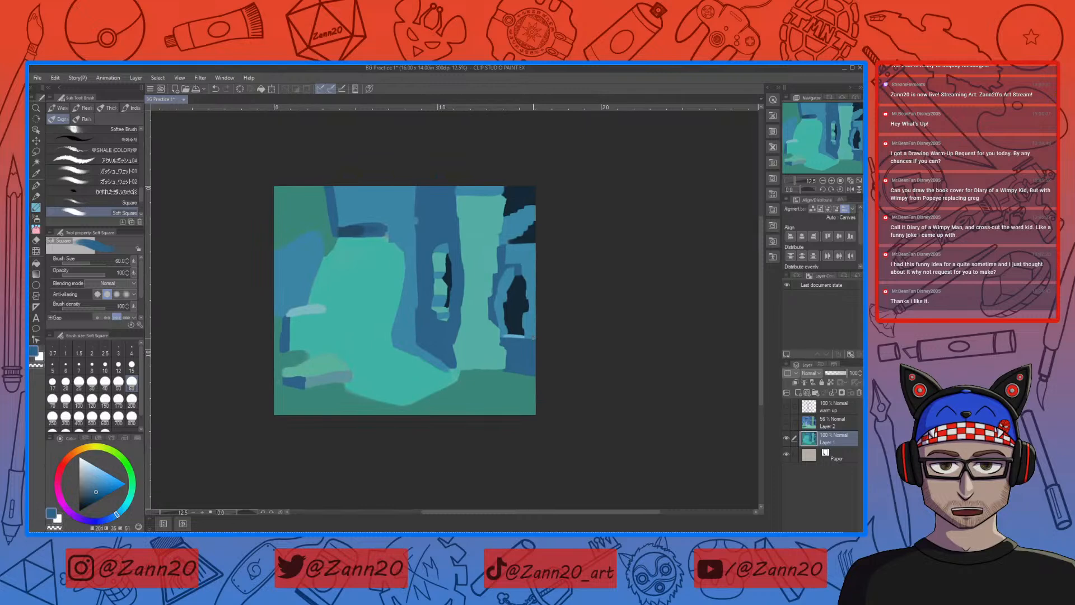
right_click(385, 225)
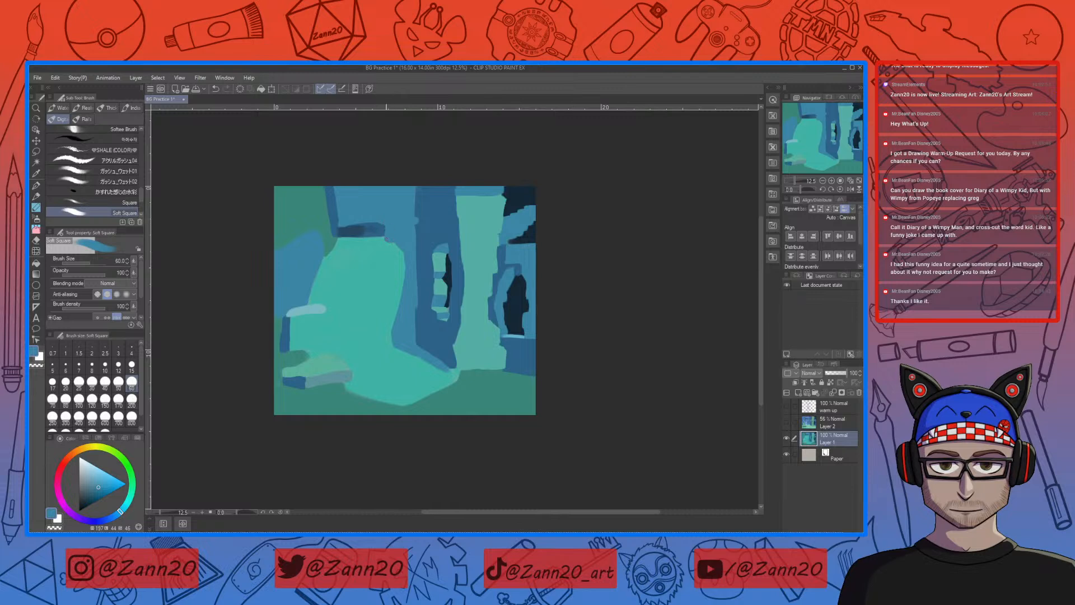
right_click(384, 236)
drag(374, 223, 387, 226)
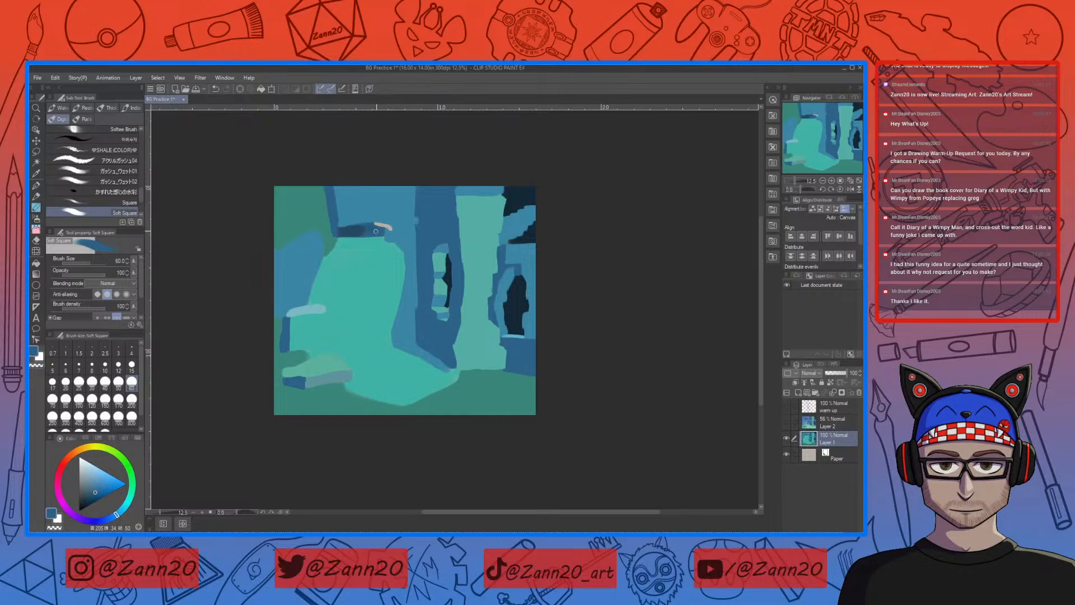
key(ctrl+z)
right_click(381, 228)
right_click(380, 228)
drag(371, 224, 388, 226)
key(ctrl+z)
Step: Tidy the lower edge of the ledge above the light path and paint over its blended end with sampled dark navy
drag(384, 236, 379, 237)
right_click(345, 234)
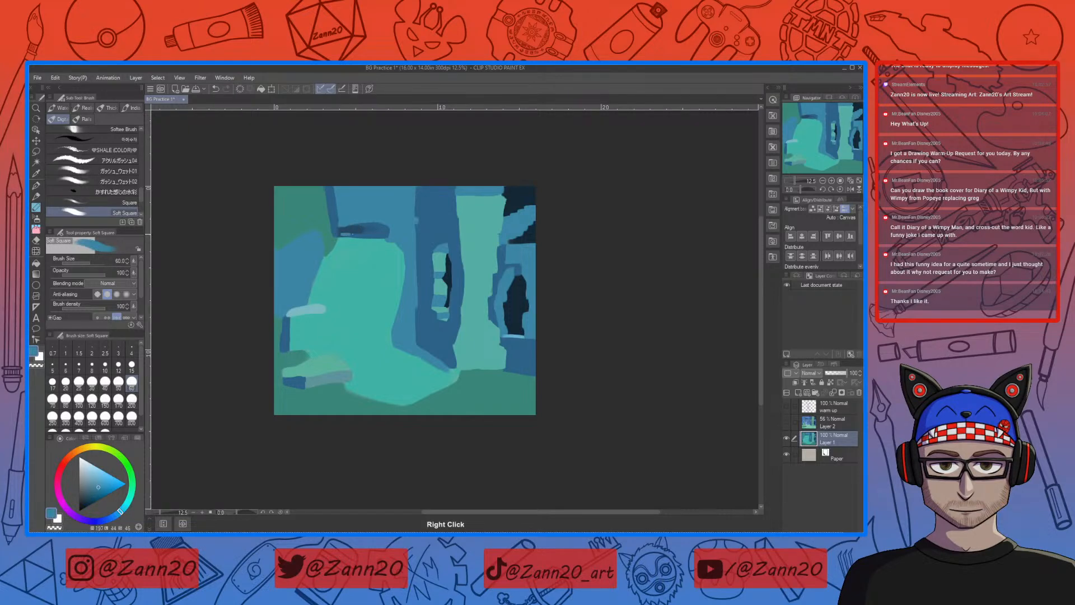
right_click(359, 230)
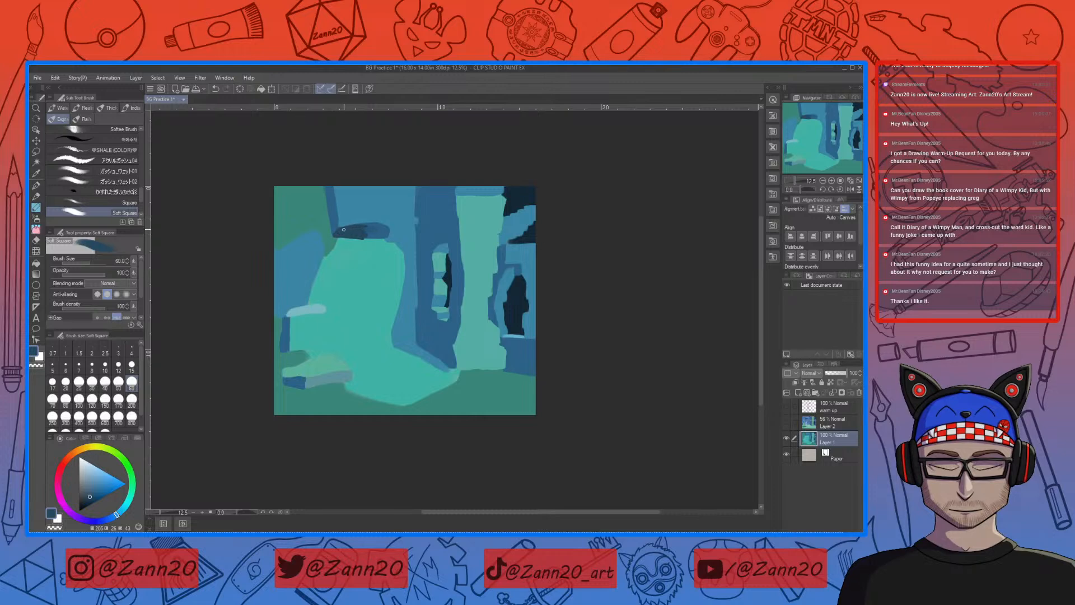
drag(367, 227, 340, 229)
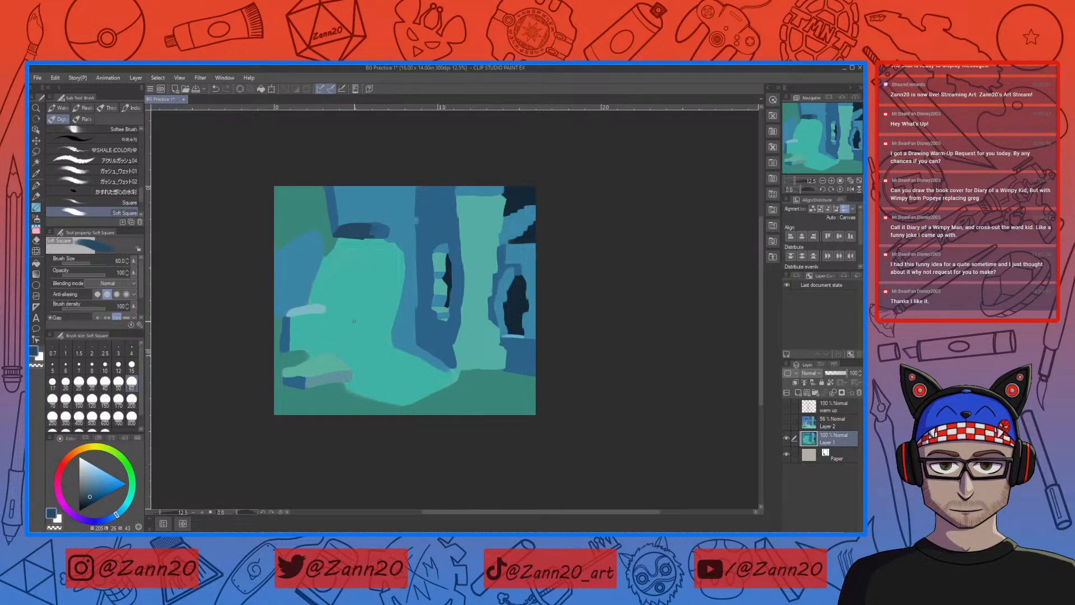
Step: Touch up the lowest stones in the window slit with sampled near-black and teal
right_click(514, 304)
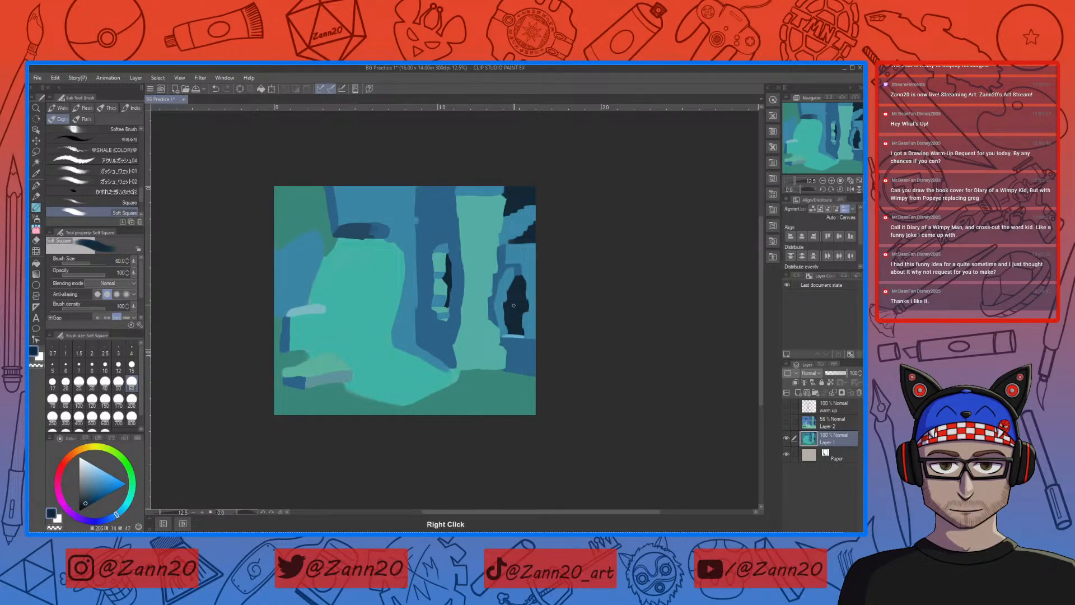
right_click(447, 305)
right_click(444, 308)
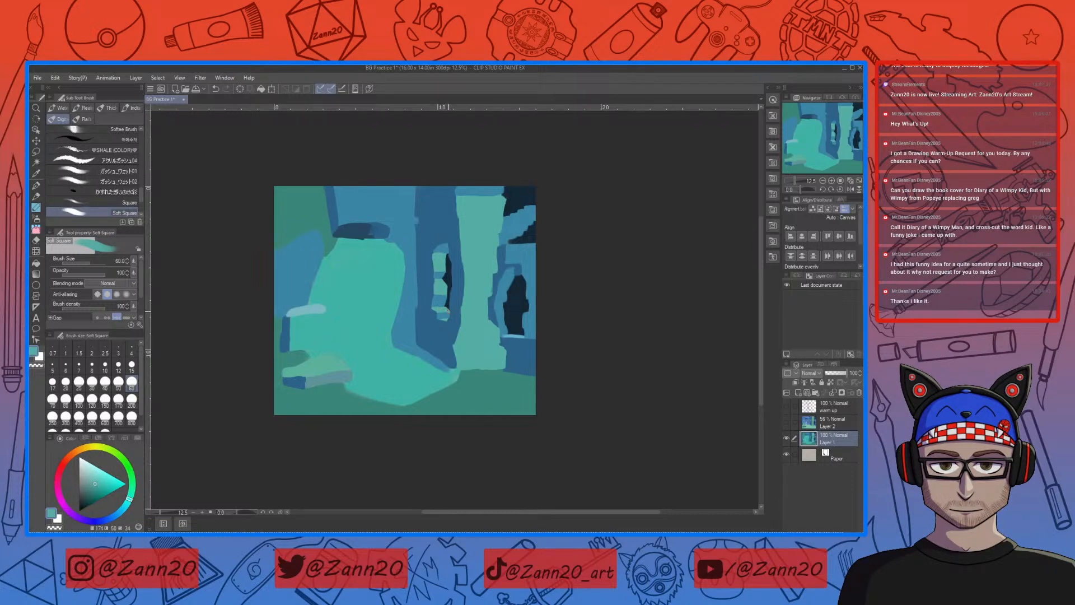
Step: Paint dark blue and near-black accents along the broken stones below the opening beyond the teal pillar's top
right_click(452, 310)
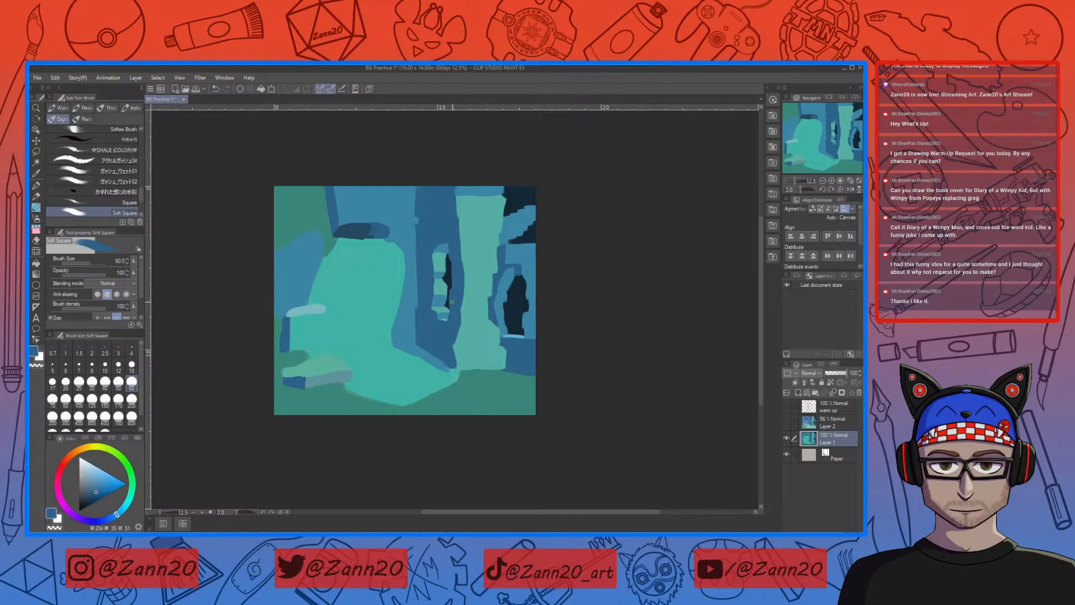
right_click(531, 237)
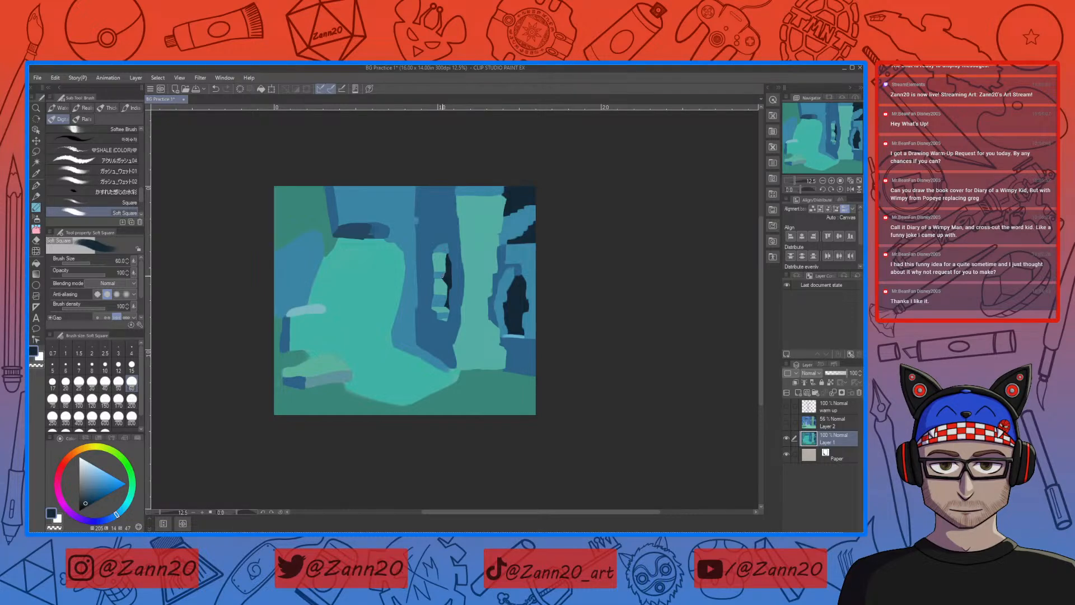
Step: Sample nearby blues, mute the colour and repaint the pale top edge of the stone beside the light path
right_click(447, 246)
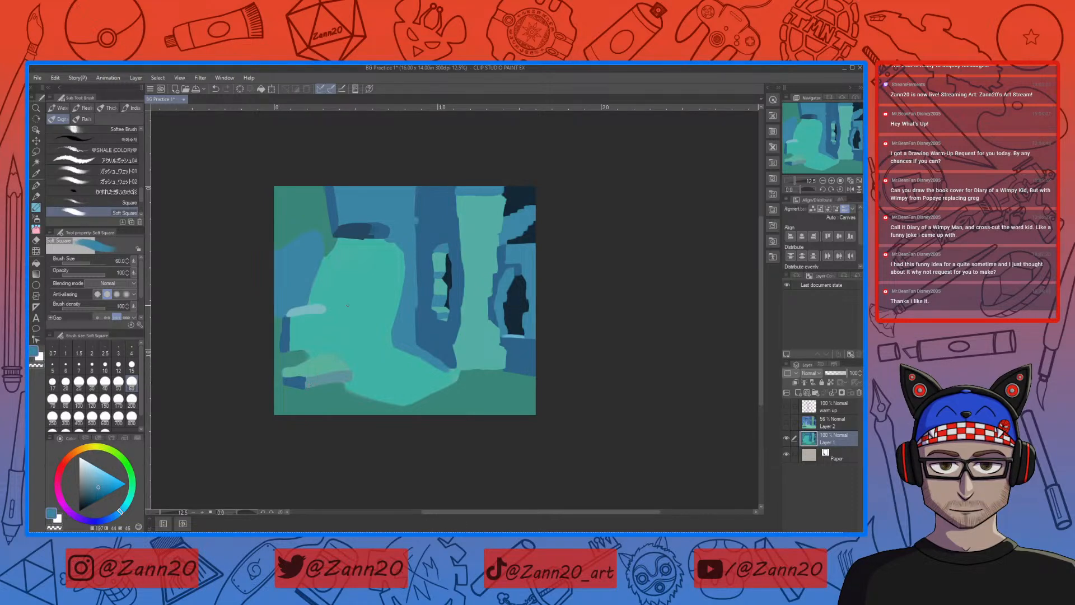
right_click(316, 306)
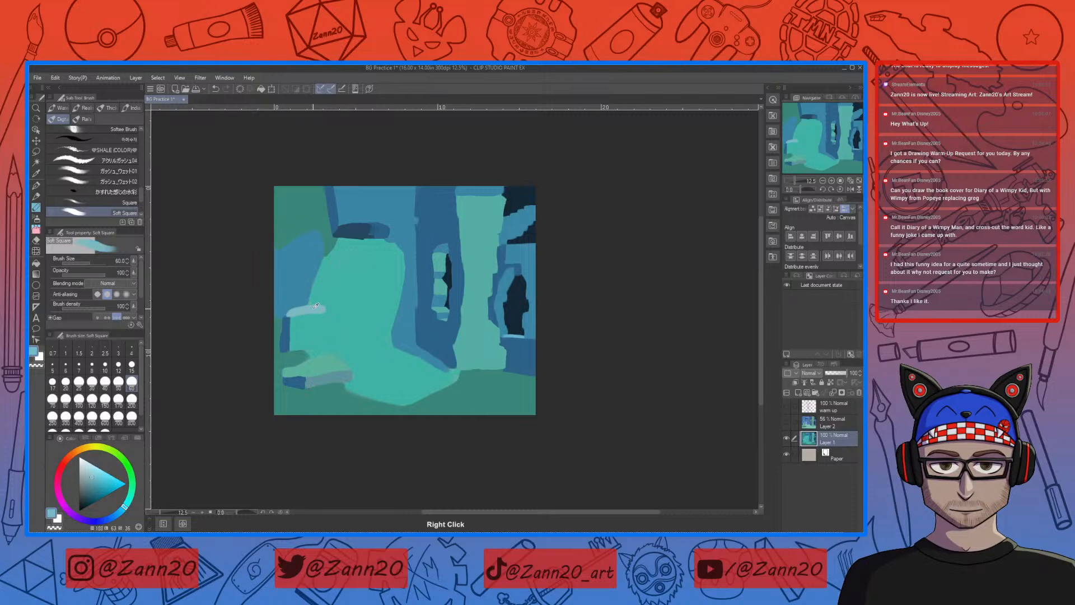
click(95, 479)
click(93, 483)
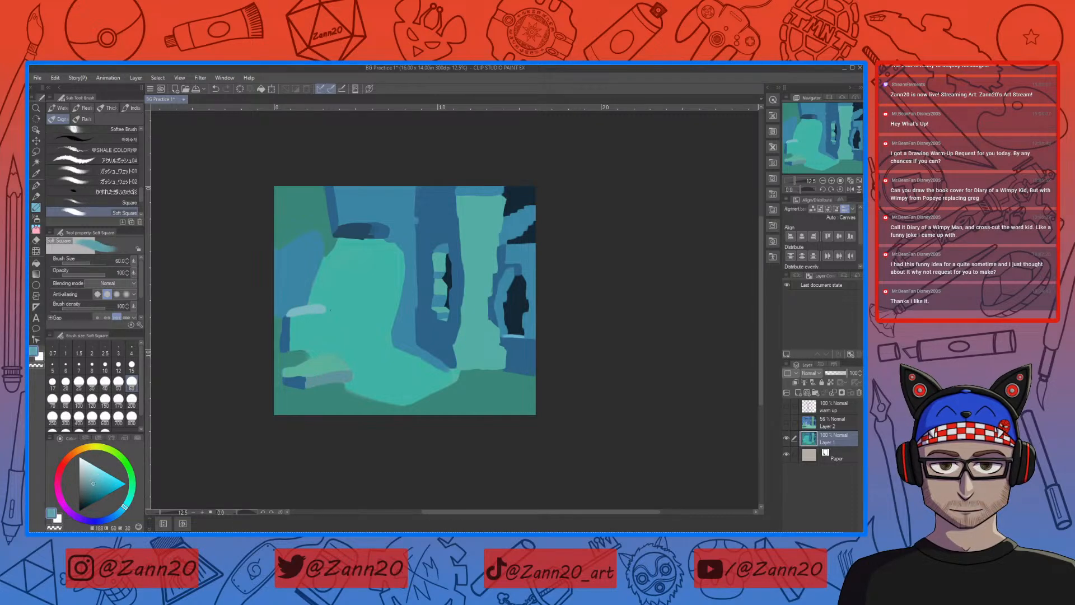
mouse_move(324, 312)
mouse_down()
mouse_move(290, 316)
mouse_move(306, 307)
mouse_up()
Step: Pick a pale cyan and paint the skeleton's skull and upper ribs on the light path
click(93, 467)
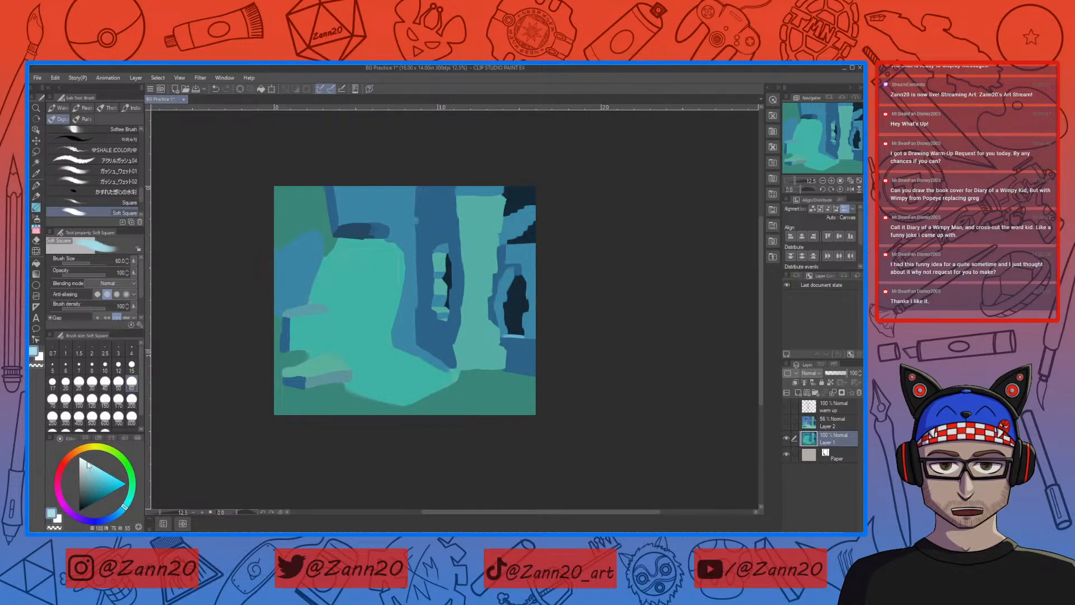
click(365, 296)
click(127, 506)
drag(127, 506, 130, 495)
drag(353, 305, 347, 328)
key(ctrl+z)
drag(357, 290, 351, 297)
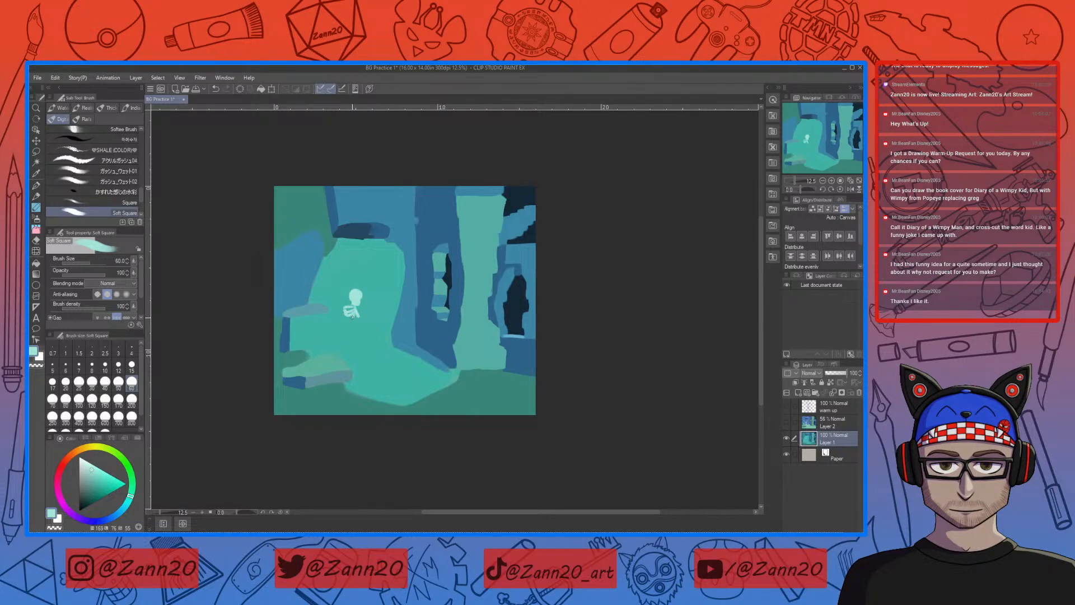
Step: Paint the skeleton's lower ribs, spine, pelvis and one outstretched leg in pale cyan
drag(356, 319, 352, 324)
drag(357, 307, 359, 329)
mouse_move(369, 331)
mouse_down()
mouse_move(352, 343)
mouse_move(370, 354)
mouse_up()
drag(373, 356, 390, 368)
drag(394, 369, 402, 363)
drag(378, 337, 390, 346)
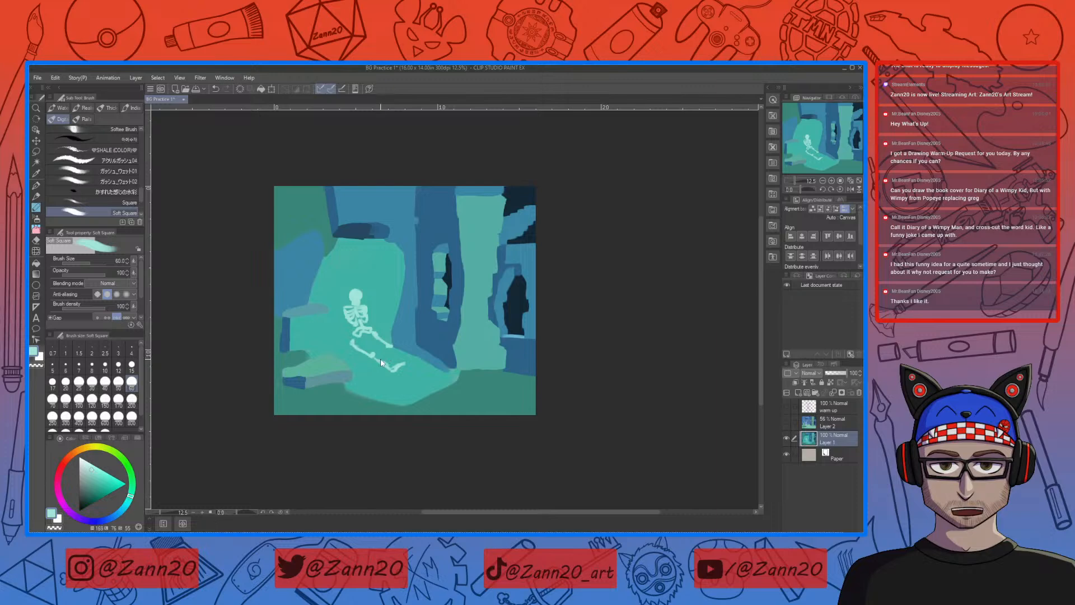
key(ctrl+z)
Step: Refine the pelvis with sampled teal and pale cyan, and paint the skeleton's second outstretched leg
right_click(370, 334)
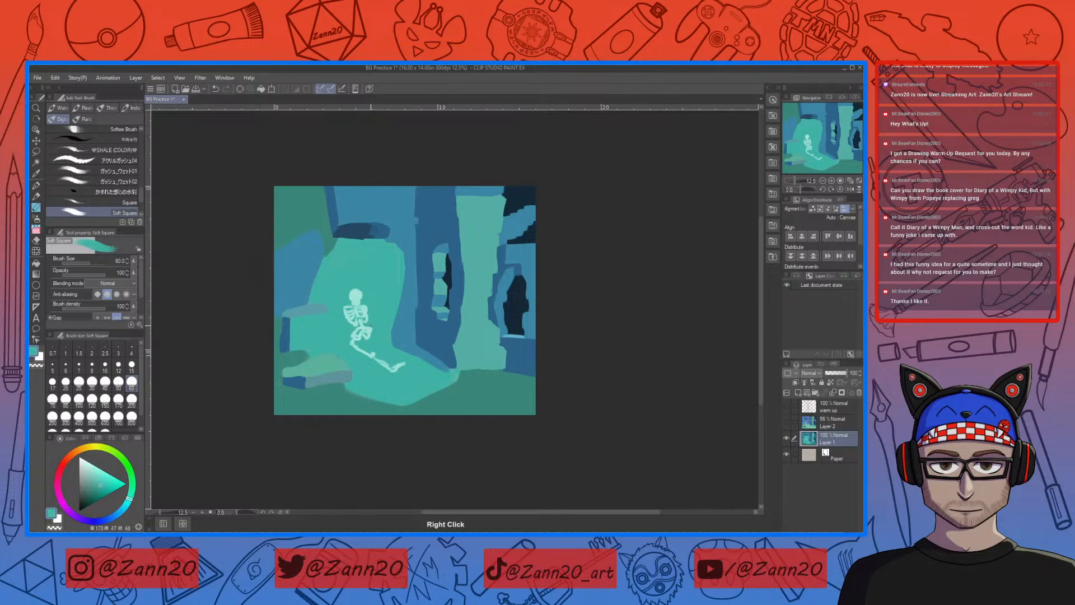
right_click(364, 322)
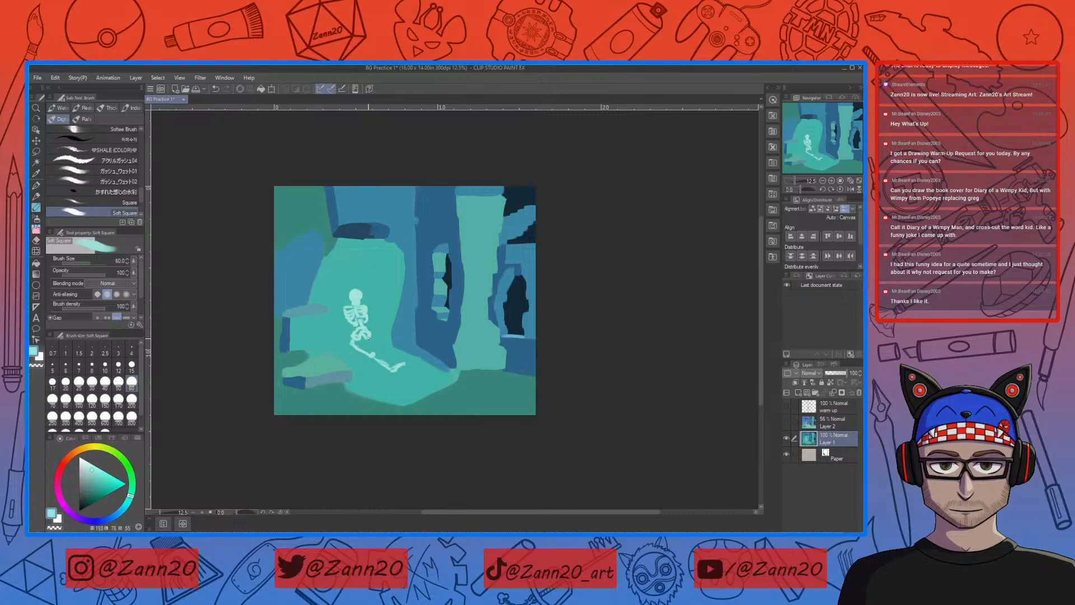
drag(368, 337, 383, 349)
Step: Paint both of the skeleton's arms raised outward, ending in open hands
mouse_move(335, 301)
mouse_down()
mouse_move(319, 271)
mouse_move(301, 274)
mouse_up()
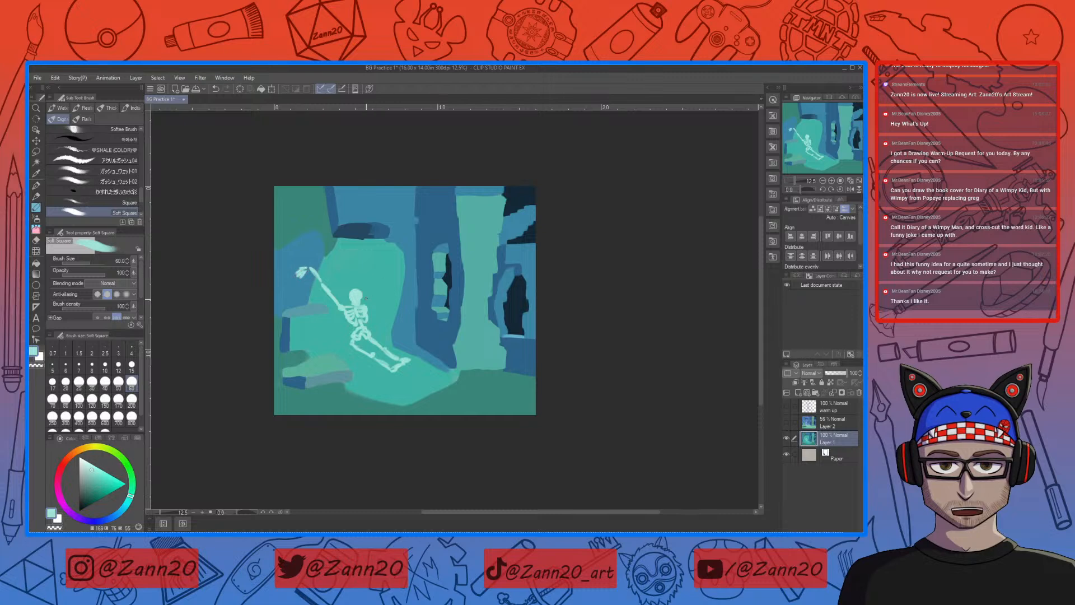
mouse_move(364, 304)
mouse_down()
mouse_move(366, 290)
mouse_move(362, 298)
mouse_up()
key(ctrl+z)
mouse_move(368, 282)
mouse_down()
mouse_move(379, 265)
mouse_move(393, 268)
mouse_move(383, 273)
mouse_up()
Step: Rework the ribcage and spine using sampled teal for the gaps and sampled pale cyan for the bones
right_click(380, 308)
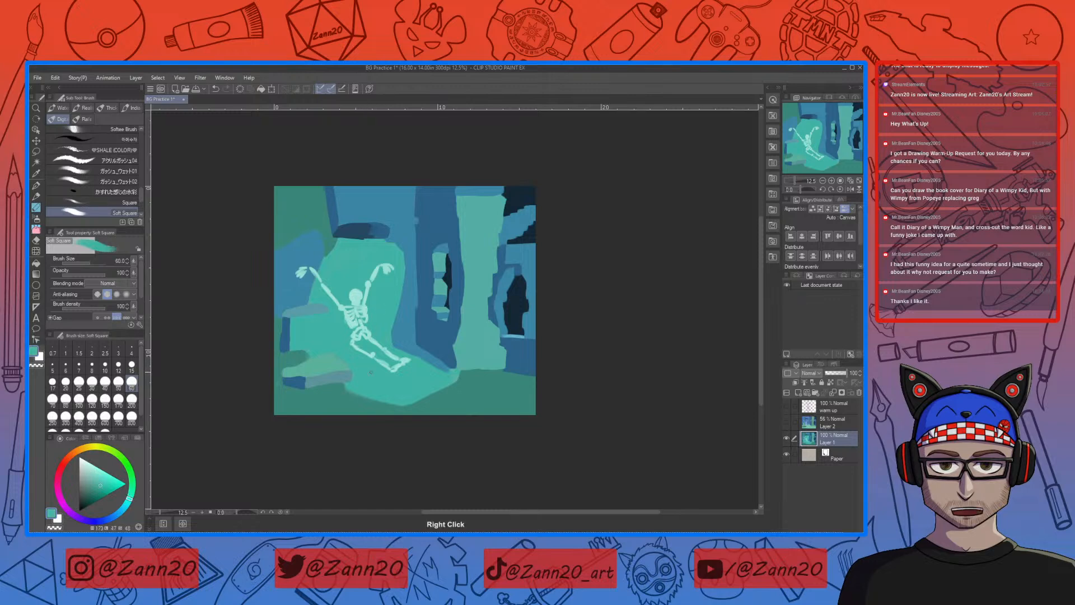
right_click(363, 314)
key(ctrl+z)
right_click(357, 293)
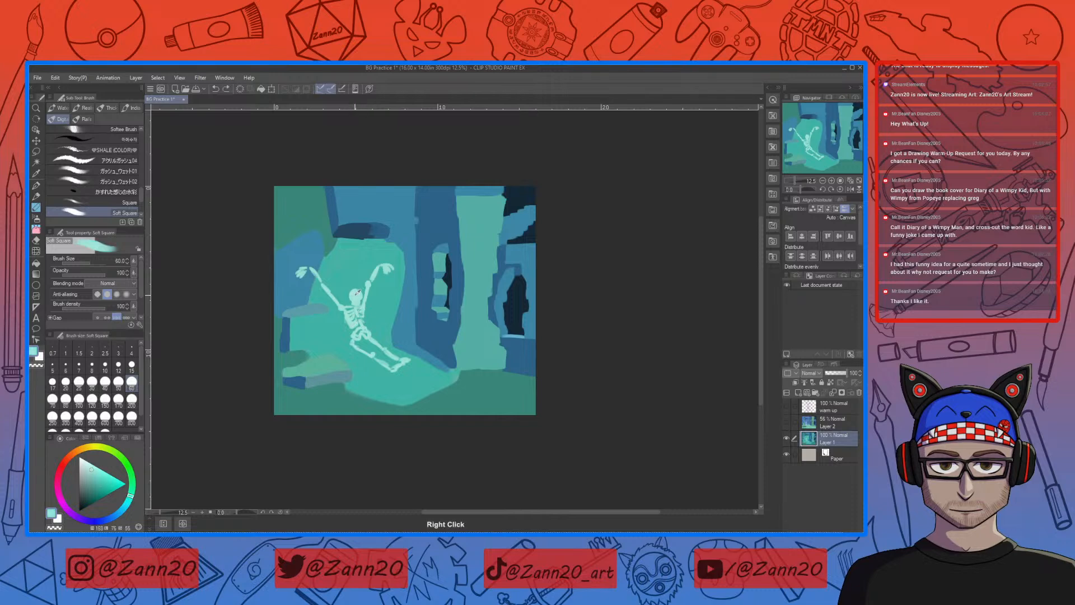
drag(360, 307, 361, 322)
Step: Cover the old pelvis with sampled teal and repaint it in the skeleton's pale cyan
right_click(377, 315)
drag(377, 316, 379, 307)
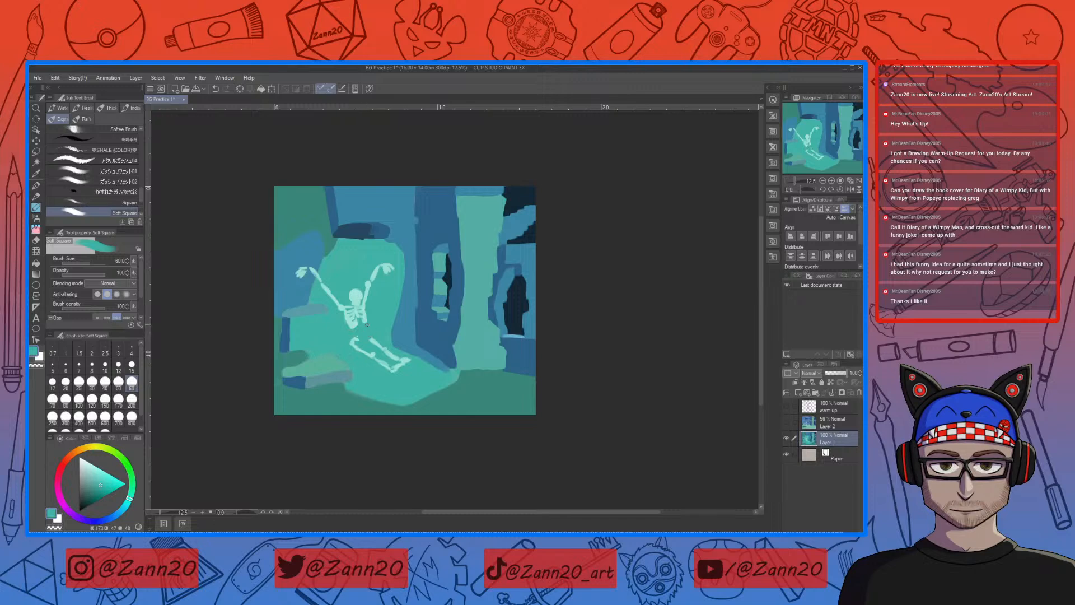
right_click(358, 294)
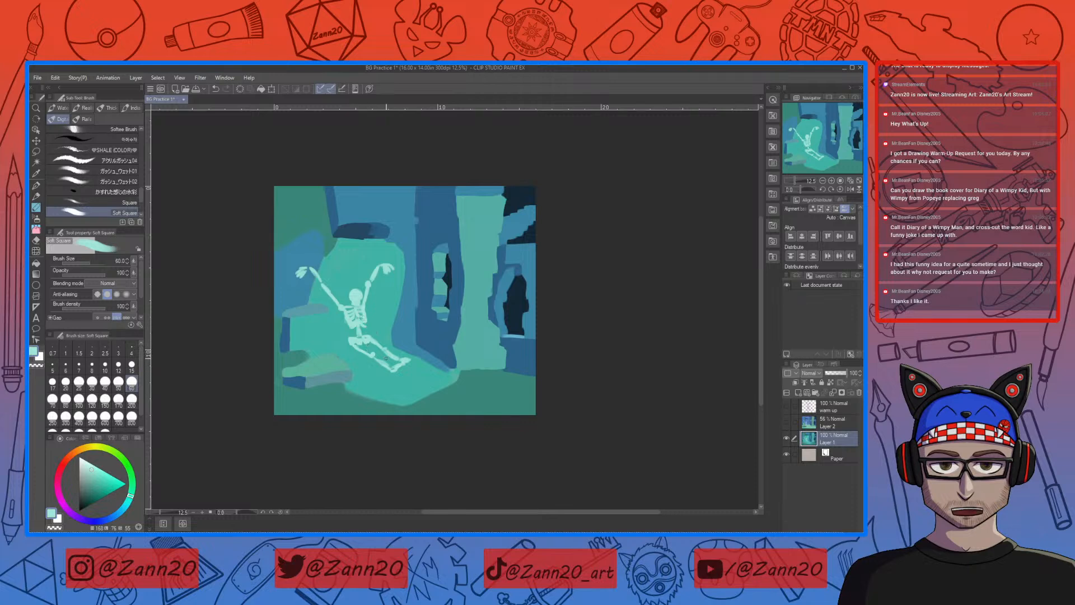
Step: Lasso the skeleton's legs, shift them slightly to sit under the torso, apply the transformation and clear the selection
key(m)
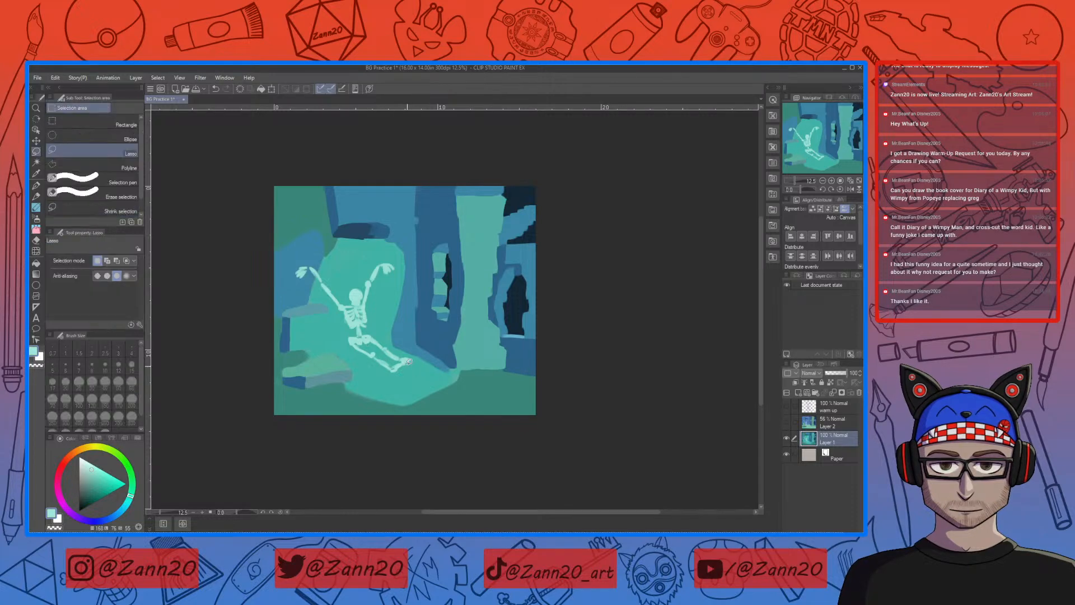
mouse_move(381, 328)
mouse_down()
mouse_move(345, 333)
mouse_move(367, 369)
mouse_move(407, 378)
mouse_move(418, 355)
mouse_move(386, 326)
mouse_move(381, 360)
mouse_up()
click(410, 397)
drag(418, 321, 421, 324)
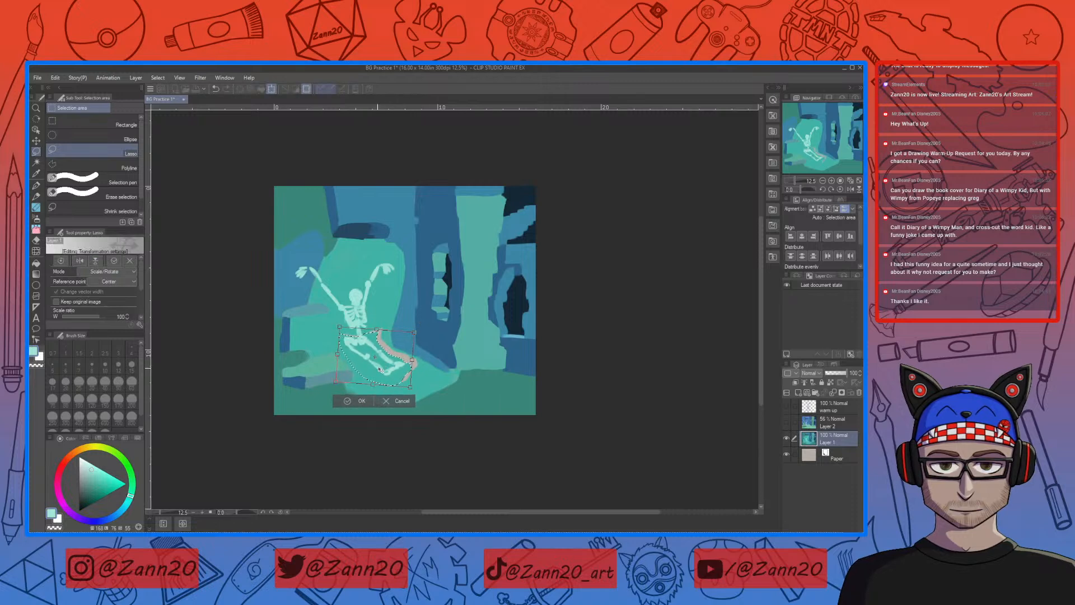
key(ctrl+z)
drag(374, 357, 383, 360)
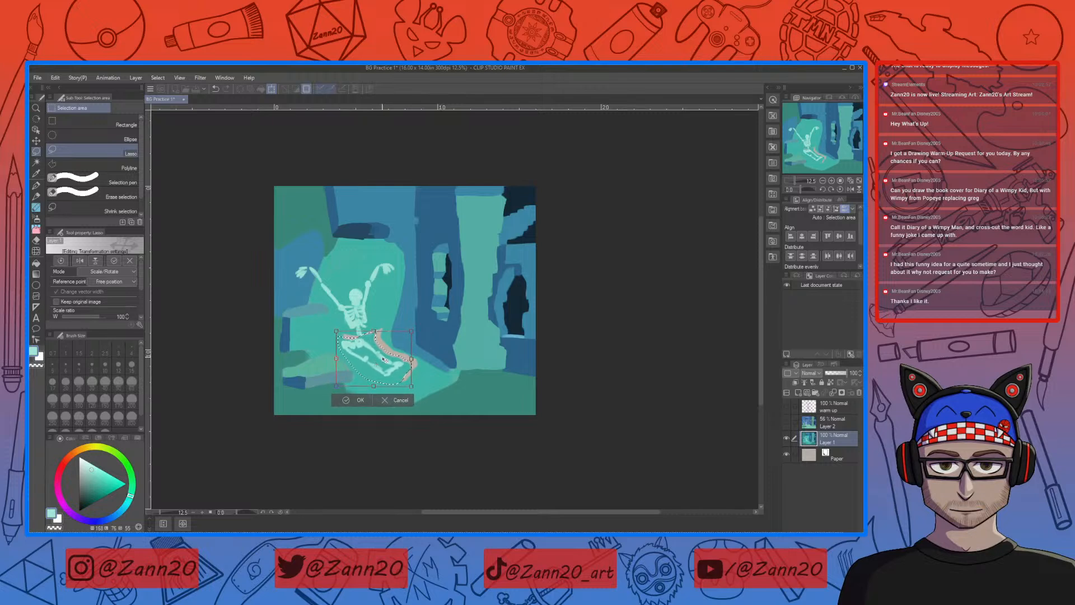
drag(383, 353, 384, 350)
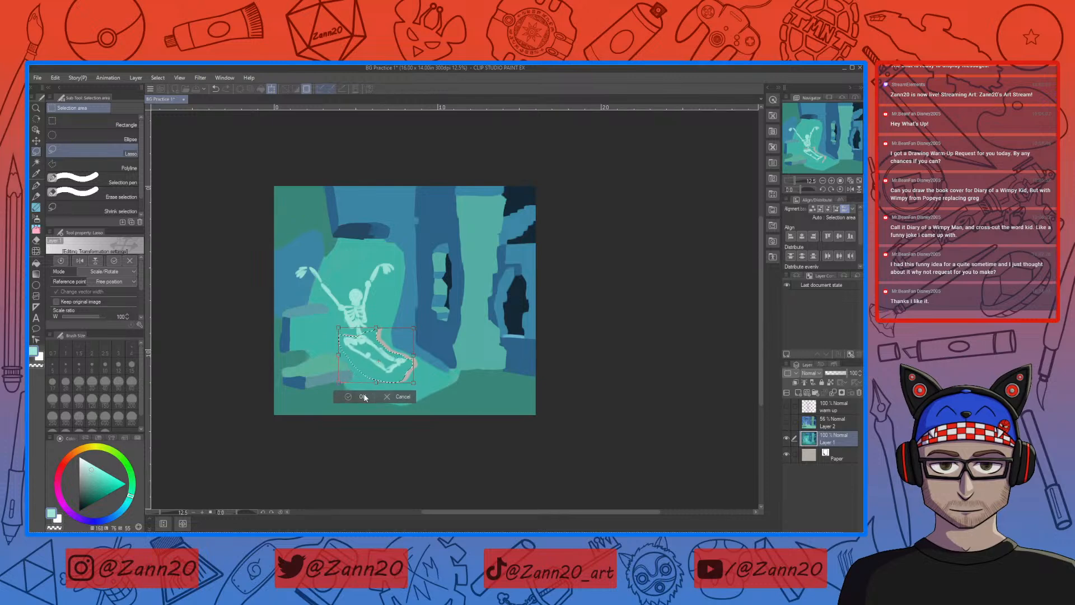
key(Return)
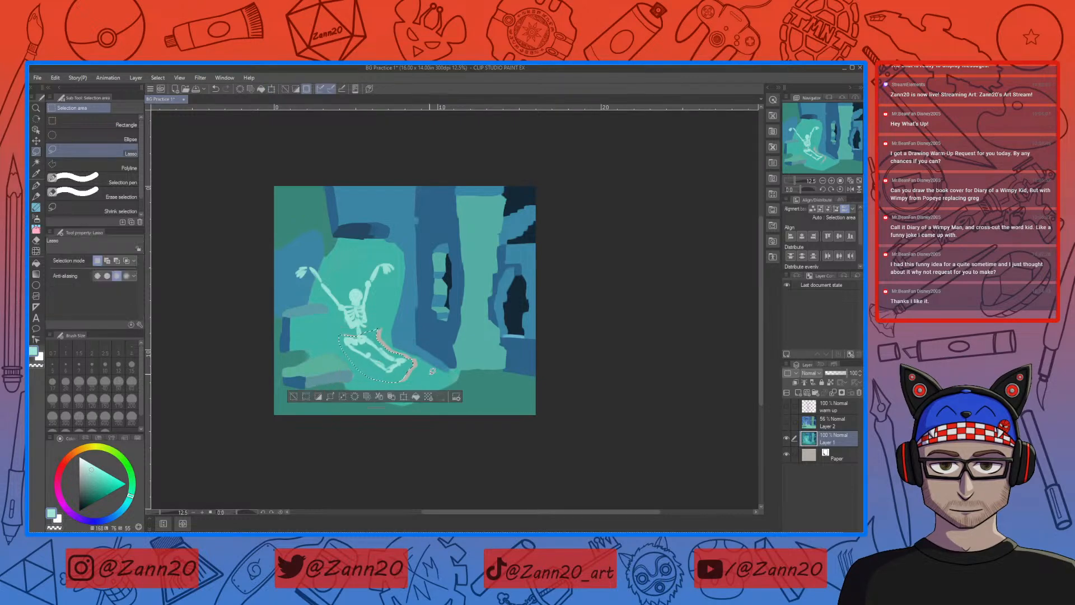
key(ctrl+d)
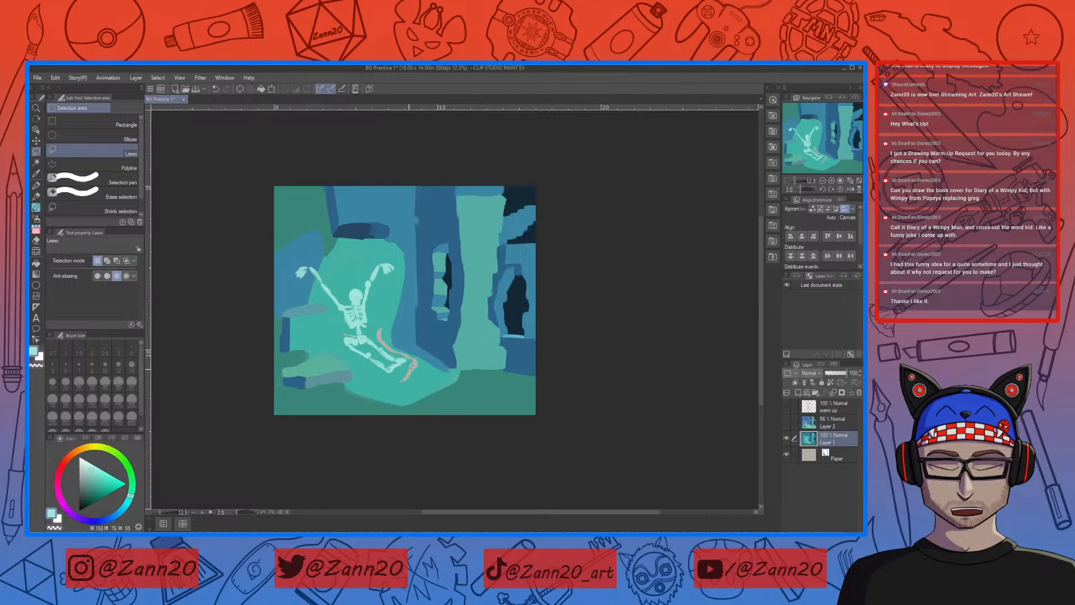
Step: Paint over the gap left beside the moved legs with teal sampled from the path
key(b)
right_click(410, 370)
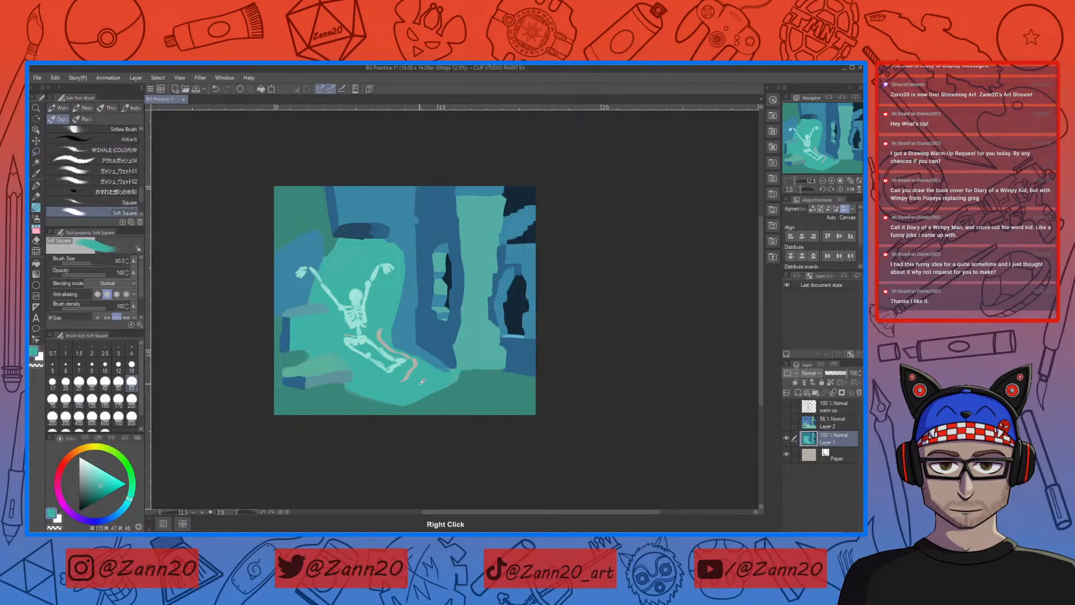
drag(413, 370, 378, 332)
Step: Reshape the skeleton's pelvis and hip joints, alternating between sampled pale cyan and teal
right_click(358, 319)
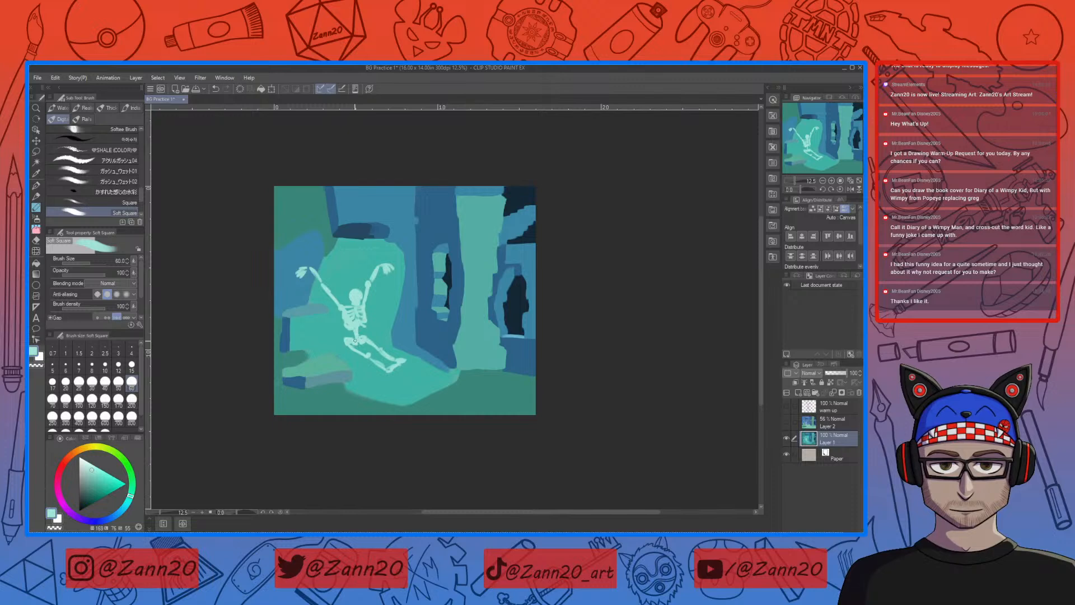
right_click(354, 341)
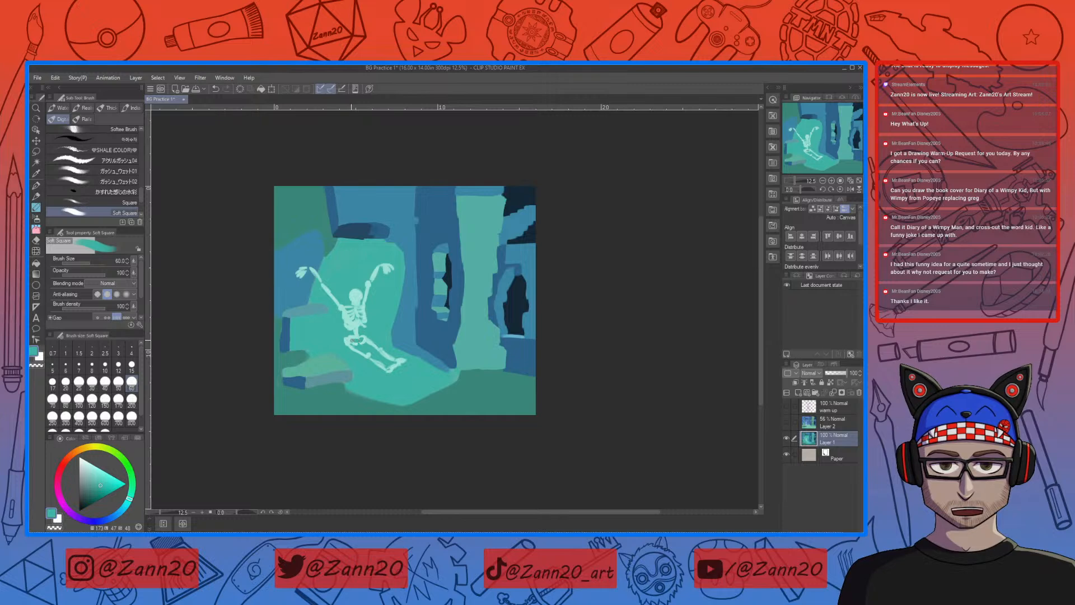
right_click(360, 332)
right_click(356, 343)
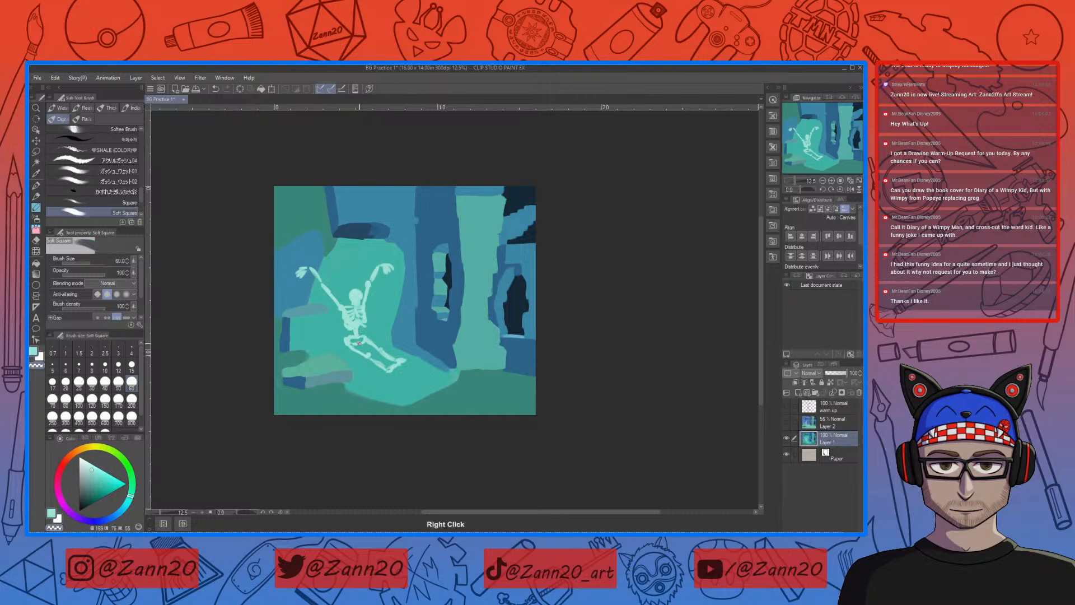
right_click(358, 342)
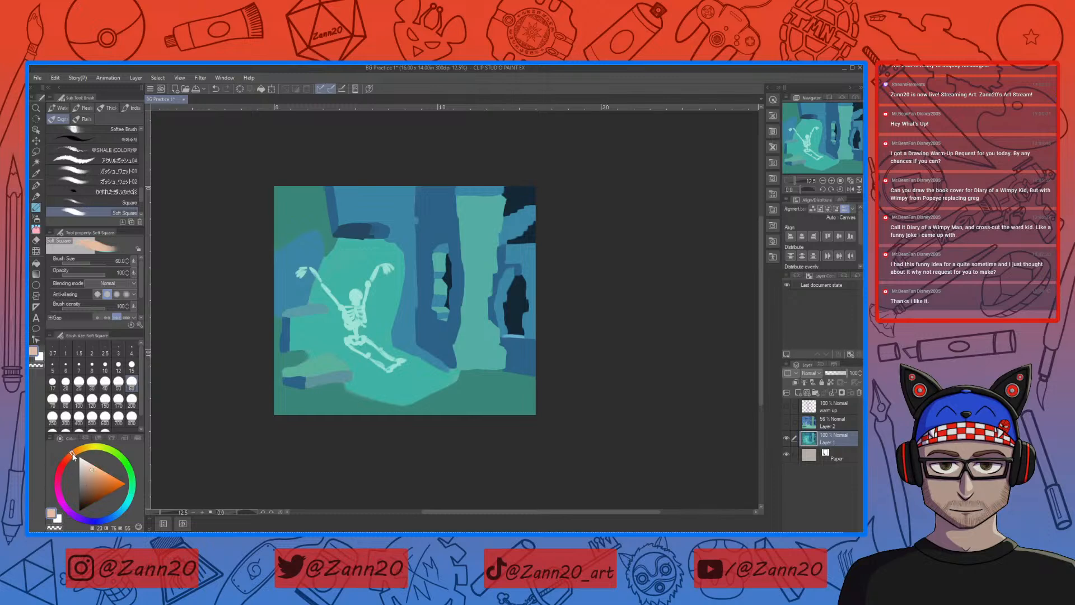
Step: Mix a dark olive colour and paint shackles rising from both of the skeleton's wrists
click(133, 473)
click(123, 460)
drag(100, 469, 85, 491)
drag(124, 458, 115, 451)
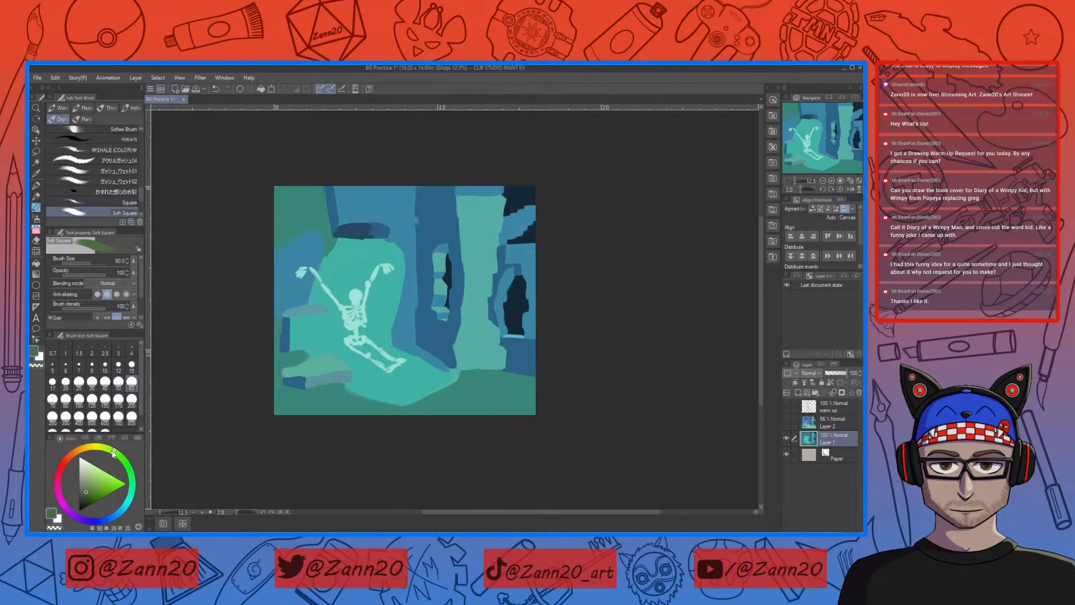
click(88, 493)
click(86, 497)
drag(307, 246, 310, 263)
drag(372, 245, 374, 247)
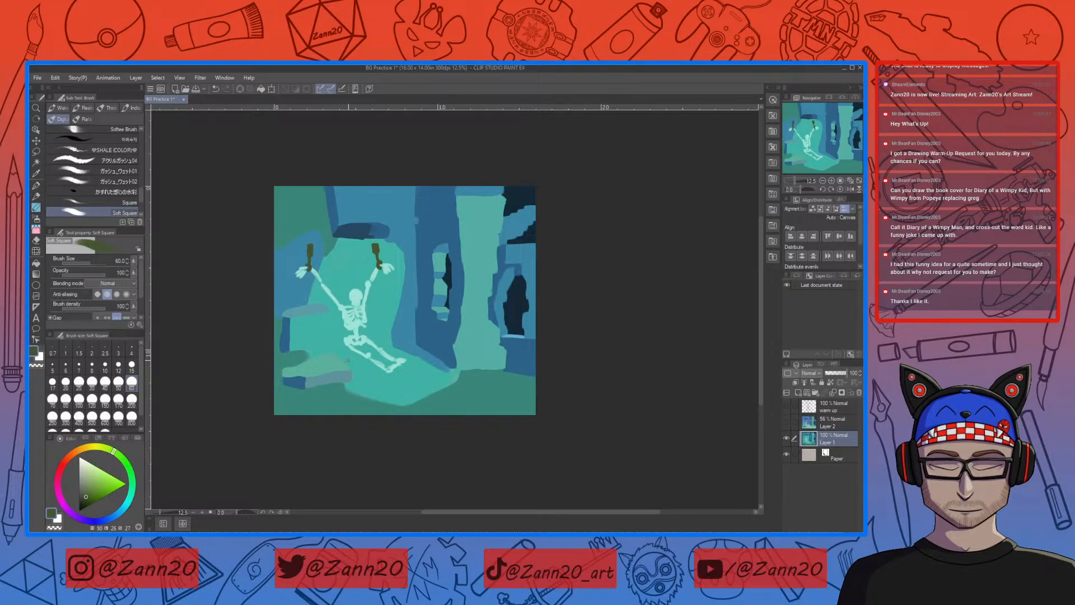
Step: Touch up the dark pillar's edge with its sampled blue and repaint the ledge above the skeleton in a richer dark blue
right_click(436, 222)
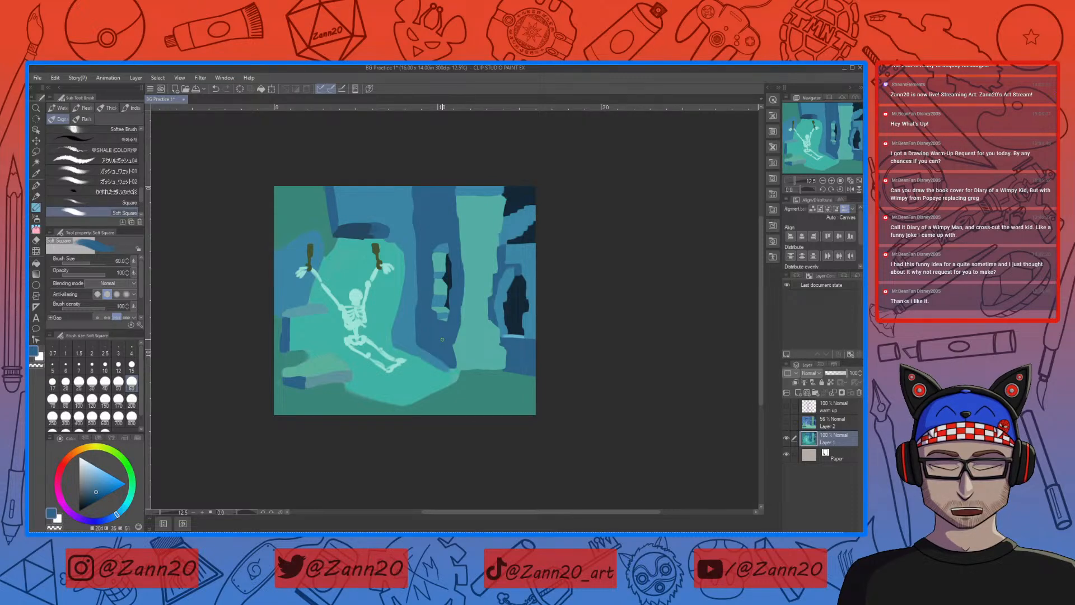
alt+click(343, 232)
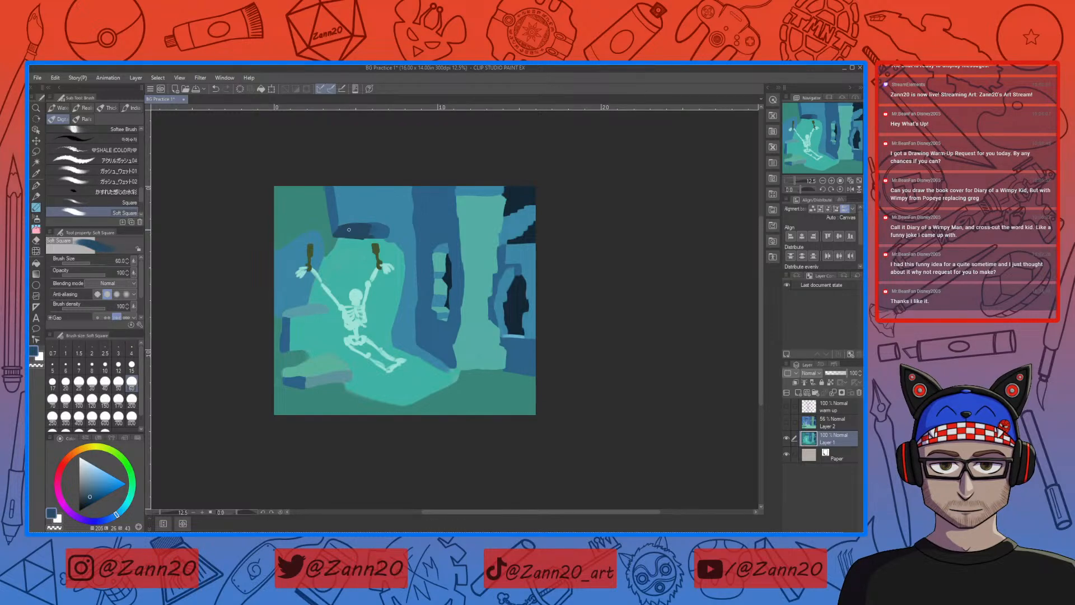
drag(91, 496, 100, 496)
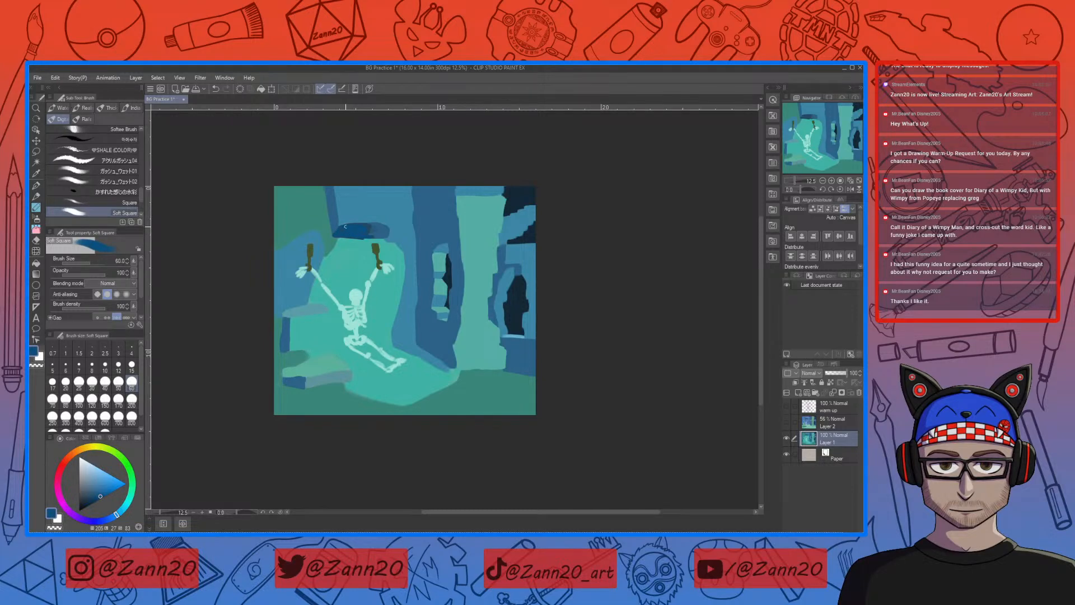
drag(103, 494, 96, 498)
Step: Sample the near-black from the upper opening and paint a dark sliver along the side of the block above the skeleton
right_click(526, 191)
drag(325, 191, 326, 210)
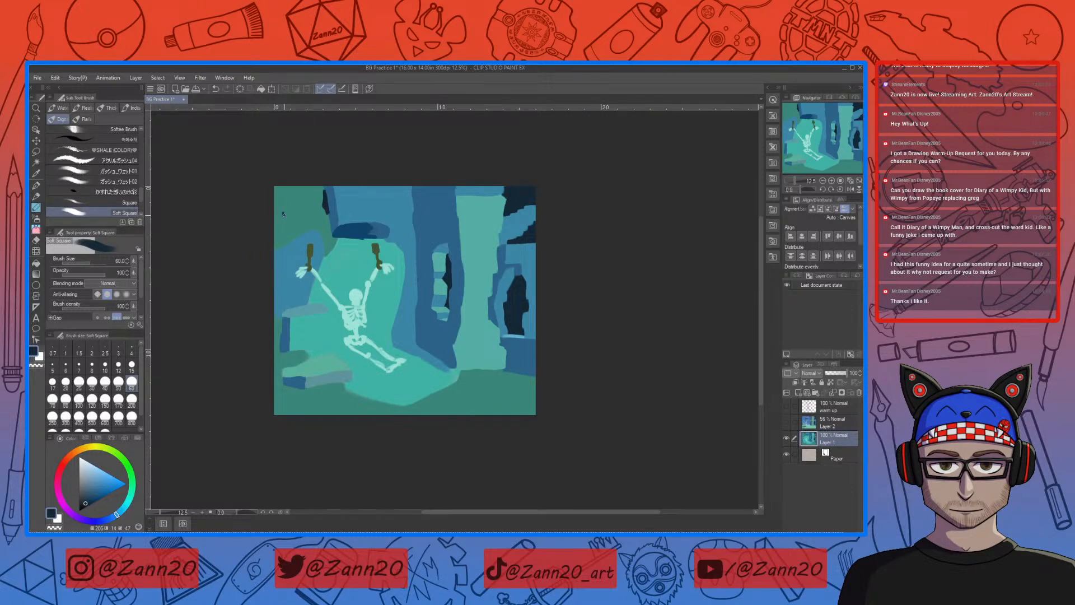
drag(290, 214, 301, 214)
key(ctrl+z)
key(ctrl+z)
Step: Add a new layer above Layer 1, reduce the brush size to 25 and outline the overhanging block above the skeleton
click(800, 392)
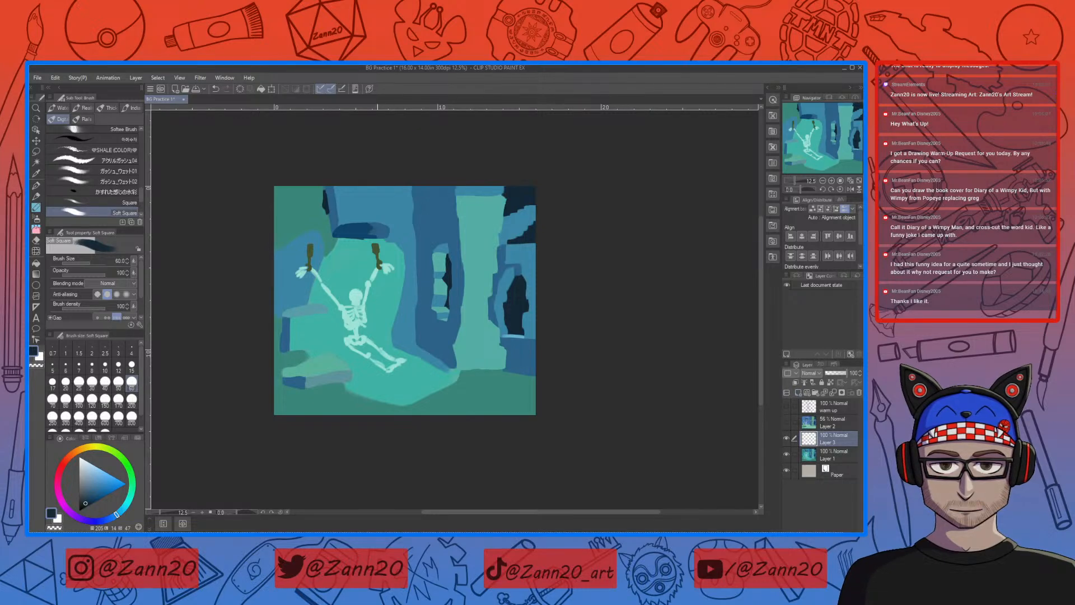
key(bracketleft)
key(bracketleft)
key(bracketleft)
key(bracketleft)
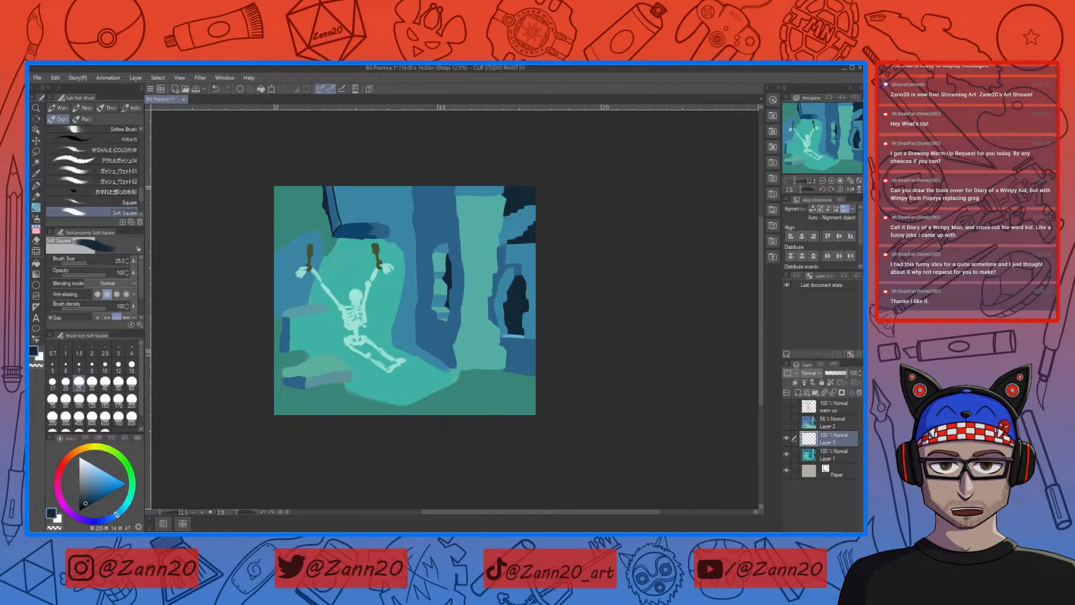
drag(339, 226, 379, 219)
drag(397, 182, 395, 226)
drag(322, 207, 281, 203)
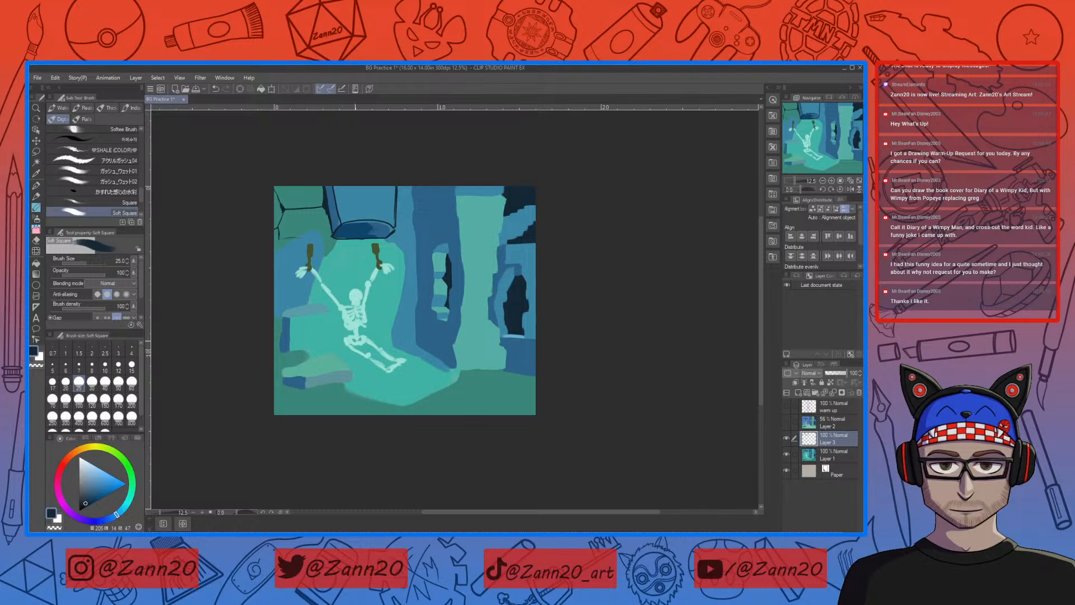
key(ctrl+z)
key(ctrl+z)
key(ctrl+z)
Step: Draw near-black outlines down the side and along the lower edge of the green stone beside the overhanging block
drag(327, 210, 329, 221)
drag(305, 257, 284, 259)
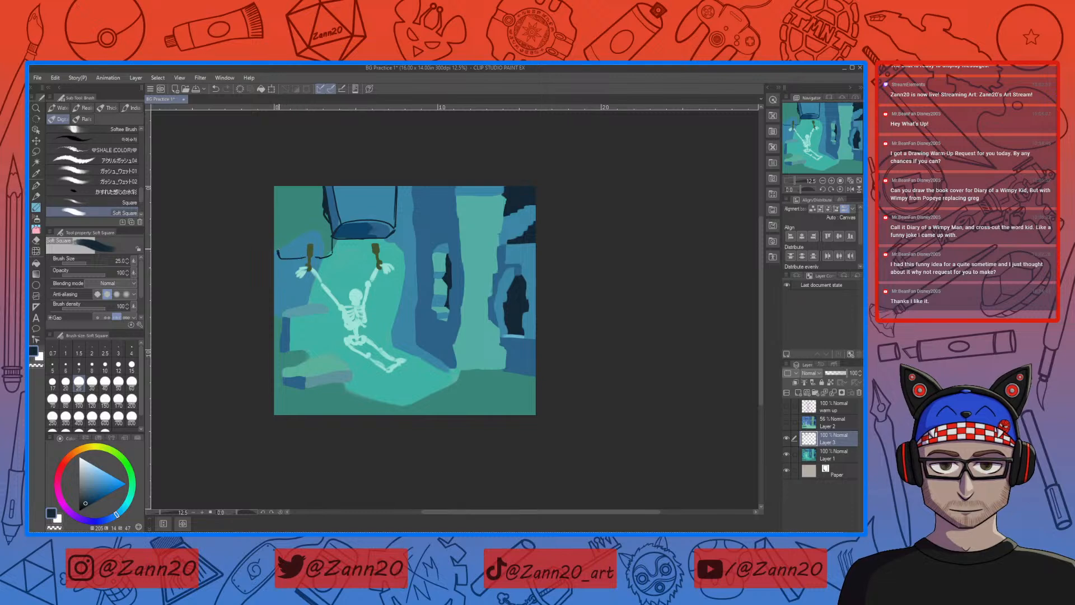
drag(290, 225, 278, 253)
key(ctrl+z)
Step: Outline the green stone's divisions and the side and base of the blue stone below it in near-black
drag(294, 220, 321, 221)
drag(287, 222, 286, 231)
drag(279, 260, 281, 288)
drag(283, 289, 314, 289)
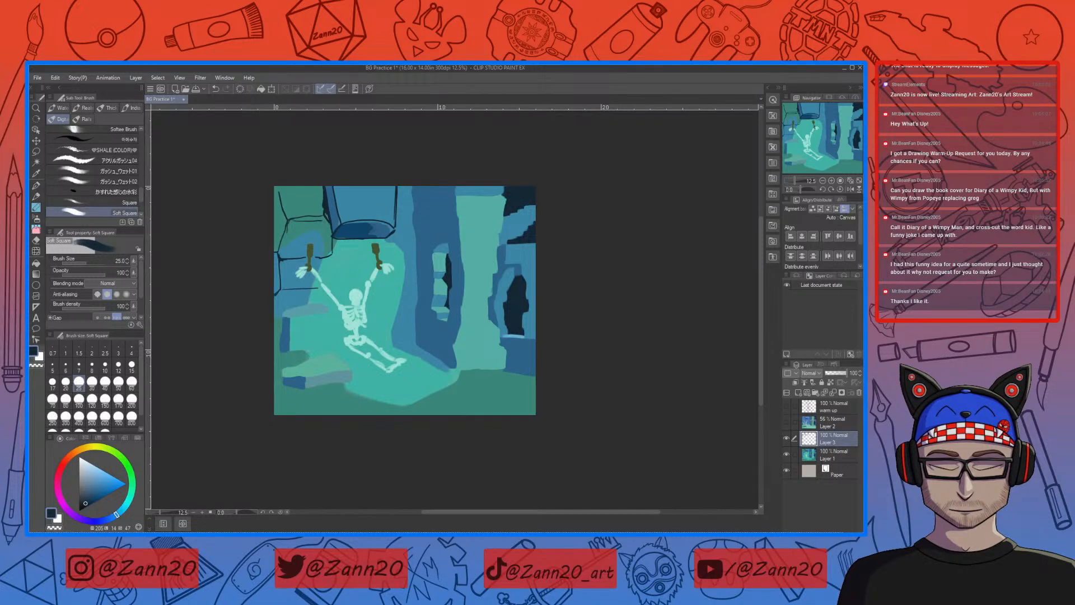
Step: Outline the edge of the stones beside the skeleton's raised hand and the upper edge of the protruding block below in near-black
key(e)
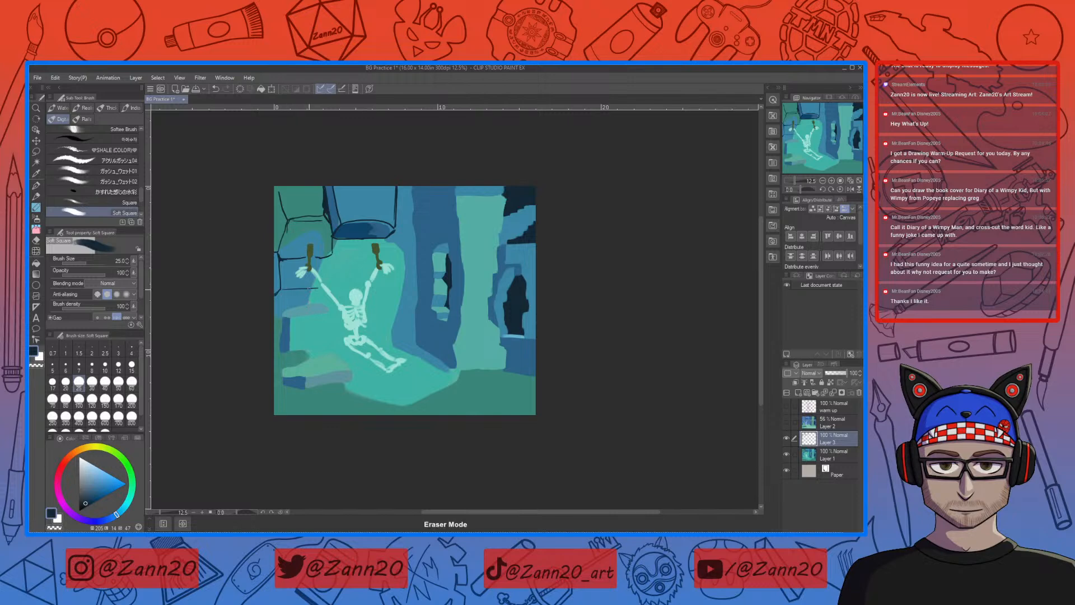
key(b)
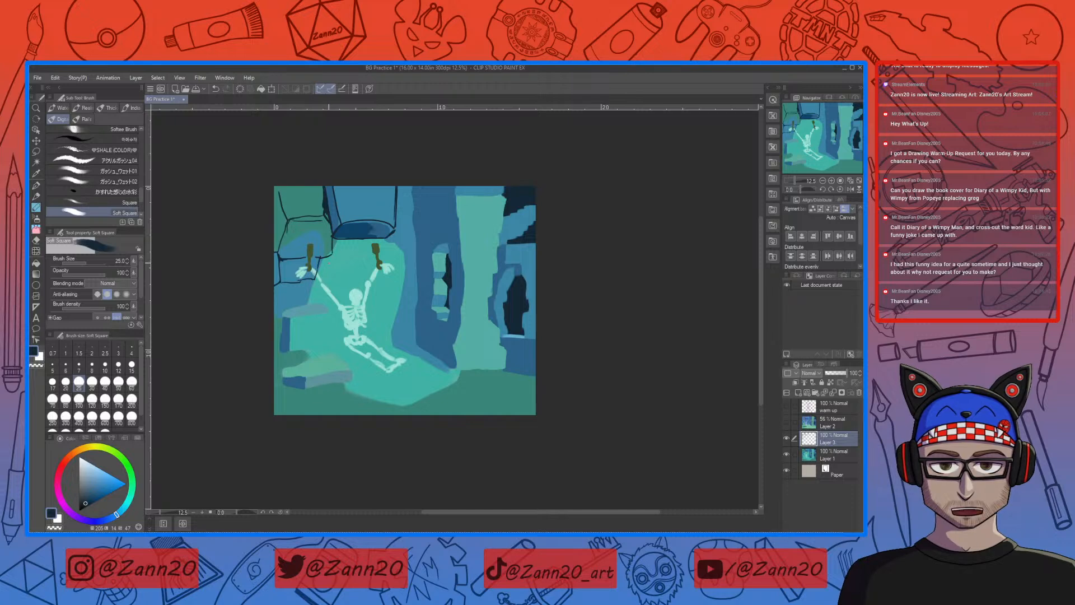
mouse_move(332, 255)
mouse_down()
mouse_move(340, 271)
mouse_move(318, 279)
mouse_up()
drag(281, 311, 317, 303)
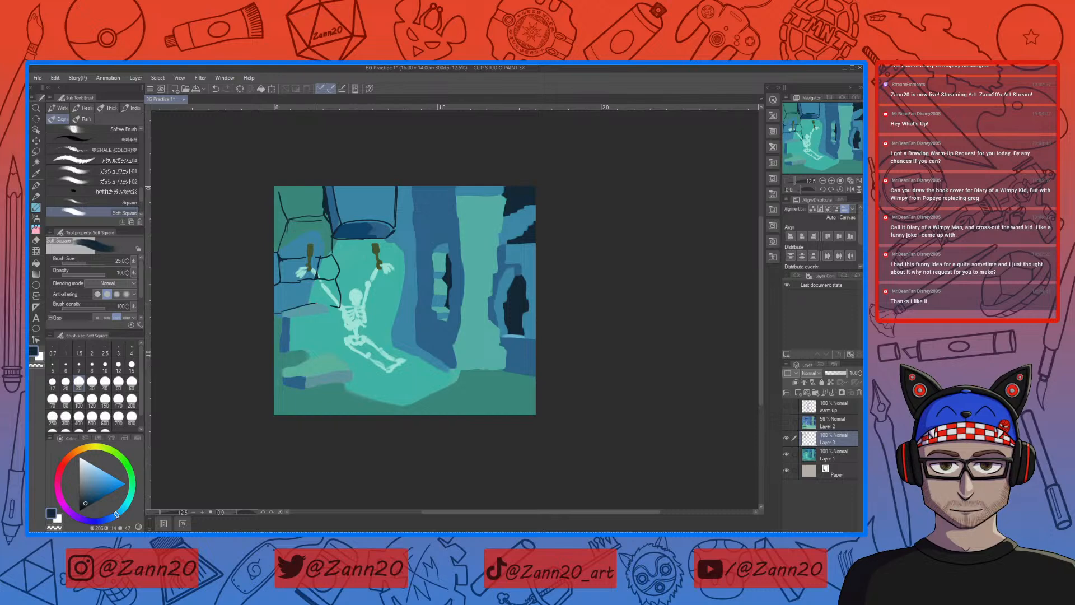
Step: Redo the protruding block's upper edge and outline its side, front face and base in near-black
key(ctrl+z)
mouse_move(281, 311)
mouse_down()
mouse_move(318, 303)
mouse_move(286, 319)
mouse_up()
drag(280, 314, 278, 342)
mouse_move(290, 325)
mouse_down()
mouse_move(290, 347)
mouse_move(310, 356)
mouse_up()
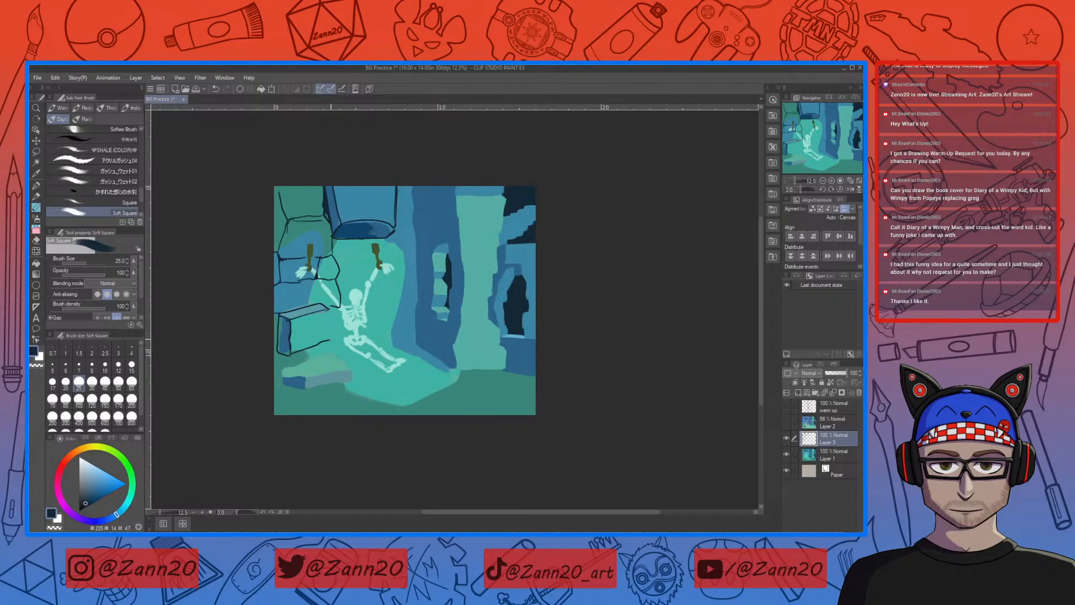
key(ctrl+z)
drag(329, 314, 330, 329)
drag(324, 347, 310, 352)
Step: Draw the line where the wall meets the floor behind the skeleton and the stone divisions of the lit wall
drag(326, 342, 401, 338)
drag(373, 295, 386, 302)
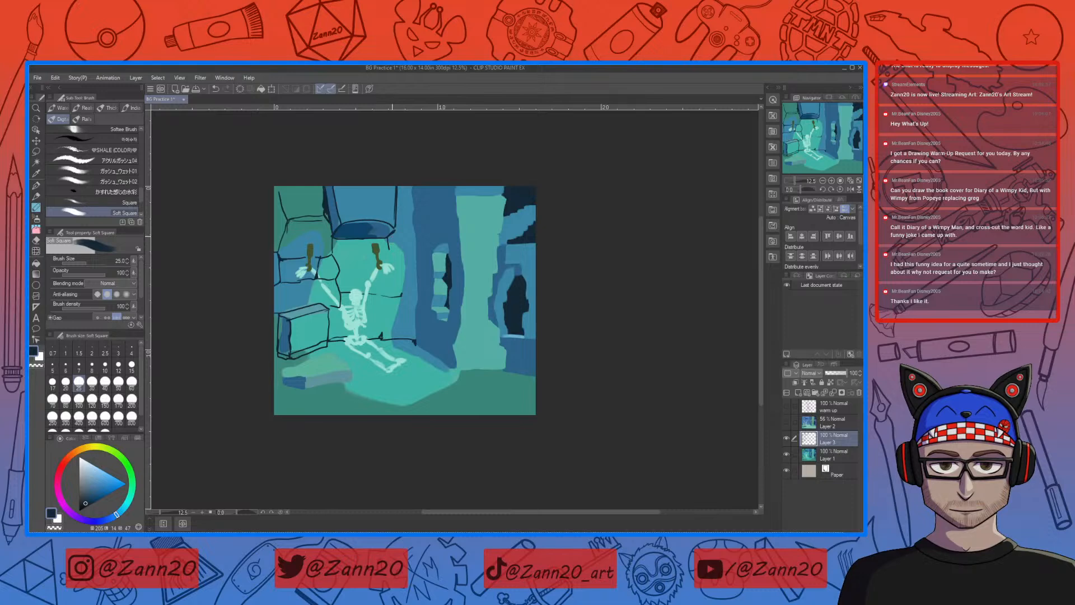
key(ctrl+z)
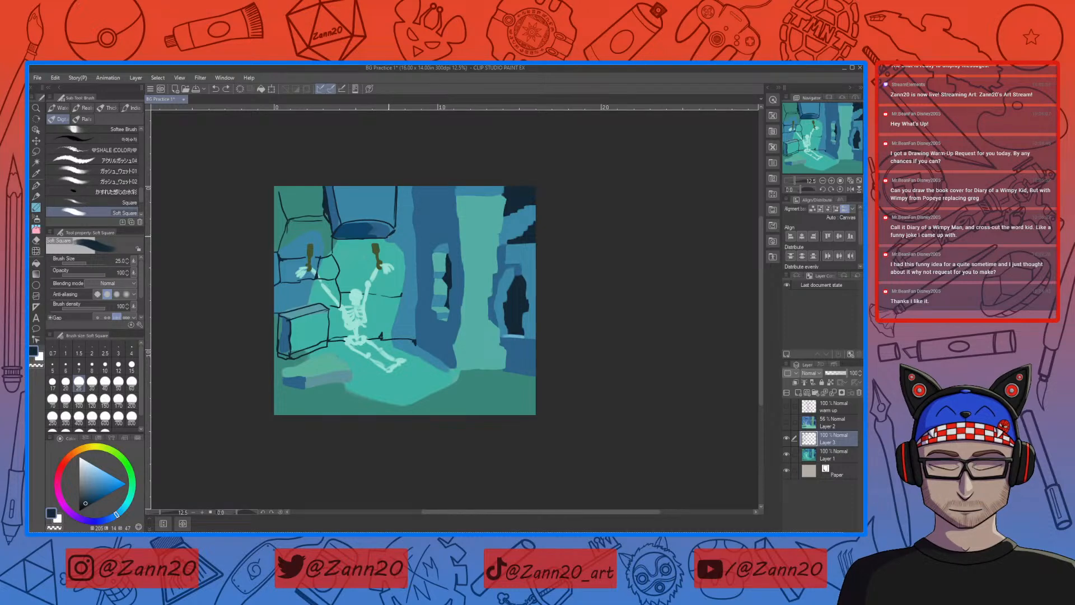
drag(397, 242, 400, 280)
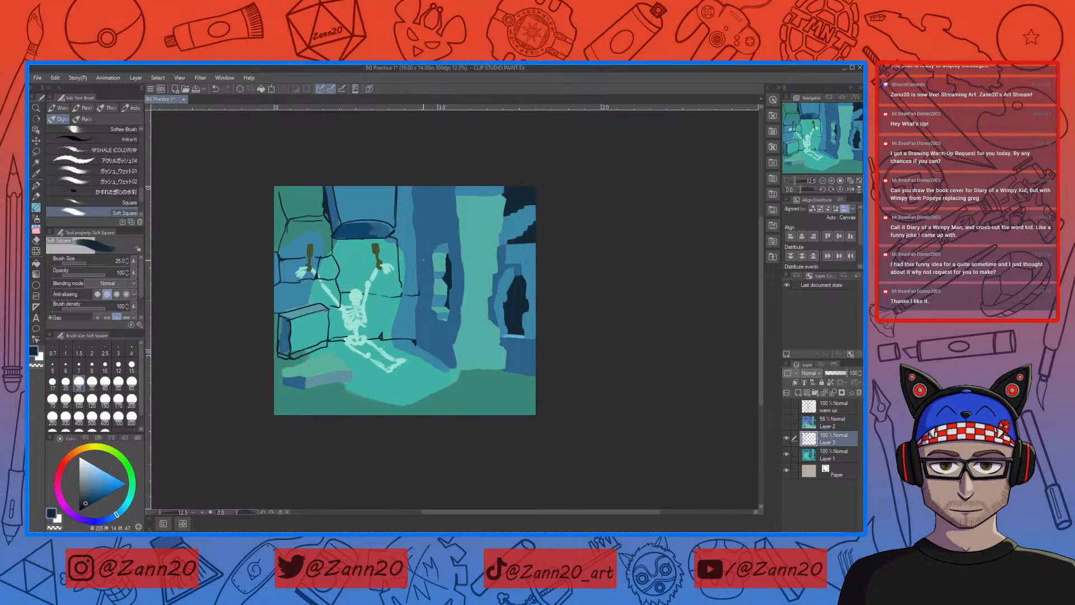
Step: Outline the wall's edge beside the pillar and clean up the stone divisions next to the skeleton's ribs
drag(419, 257, 418, 277)
drag(413, 199, 415, 219)
key(e)
drag(387, 298, 398, 298)
key(b)
Step: Outline the flat fallen slab on the floor below the protruding block in near-black
drag(444, 344, 418, 333)
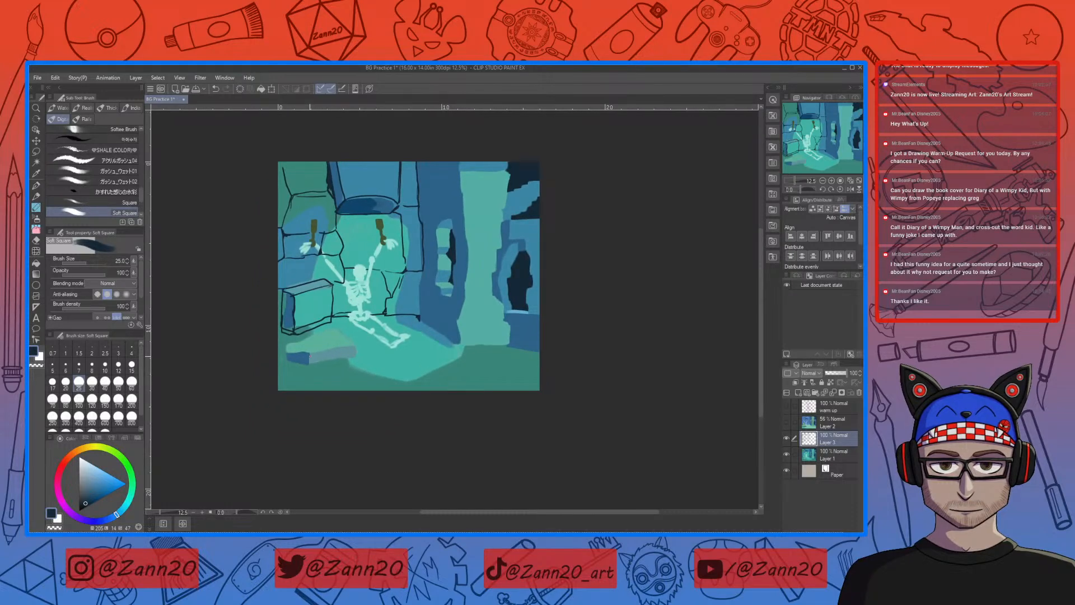
drag(308, 352, 354, 345)
drag(292, 351, 307, 349)
drag(283, 361, 334, 360)
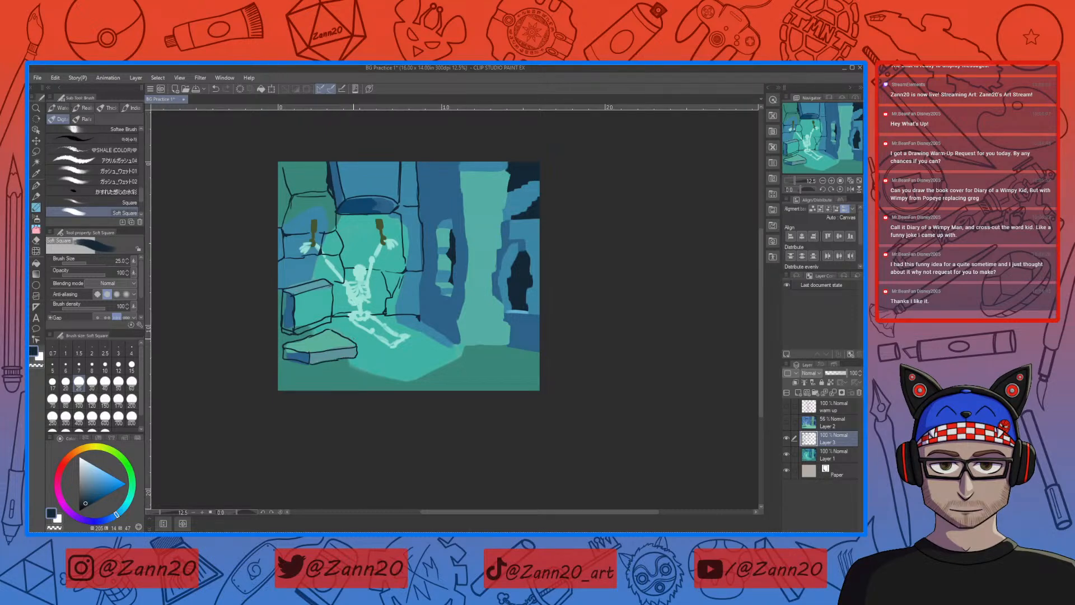
Step: Draw and clean up the stone divisions on the upper part of the pillar's blue shaded side and green face
drag(539, 331, 504, 355)
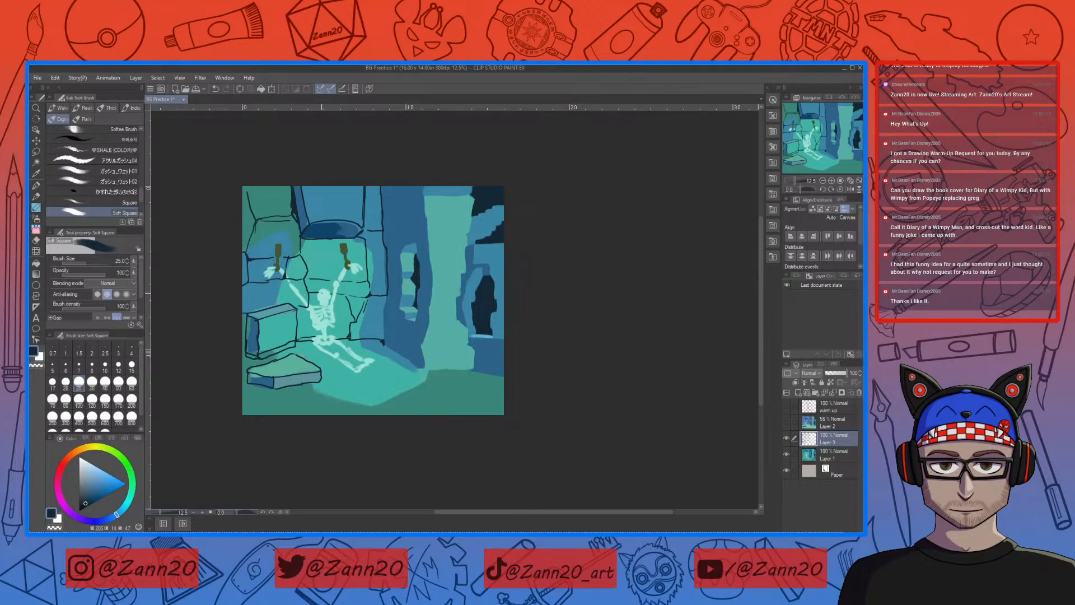
mouse_move(374, 322)
mouse_down()
mouse_move(363, 341)
mouse_move(351, 339)
mouse_move(358, 319)
mouse_up()
drag(424, 364, 414, 367)
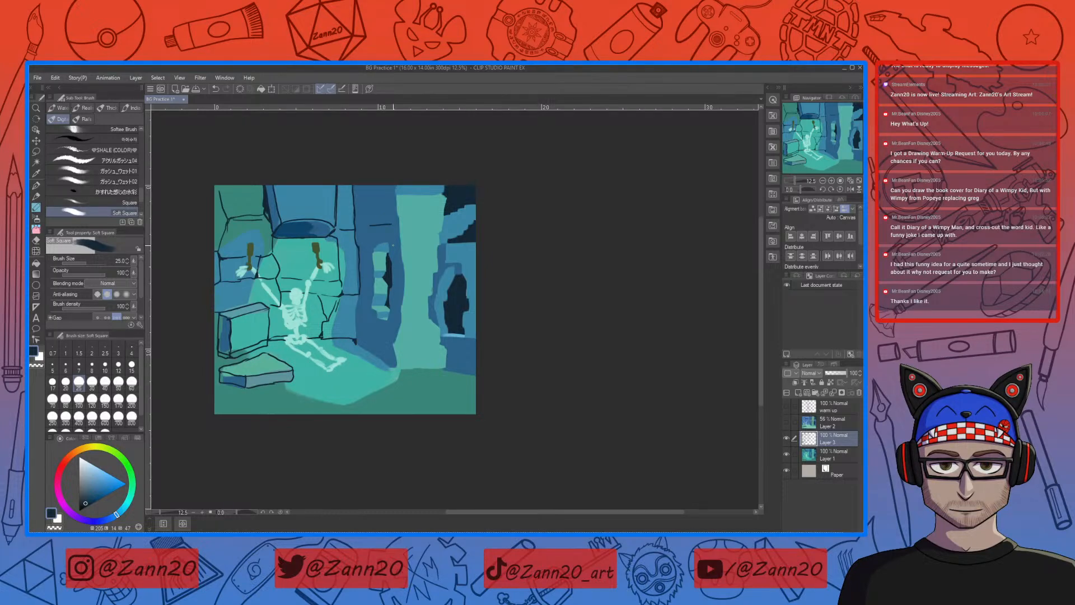
key(ctrl+z)
drag(372, 226, 390, 220)
key(e)
drag(390, 216, 379, 205)
key(b)
key(e)
drag(377, 202, 389, 223)
key(e)
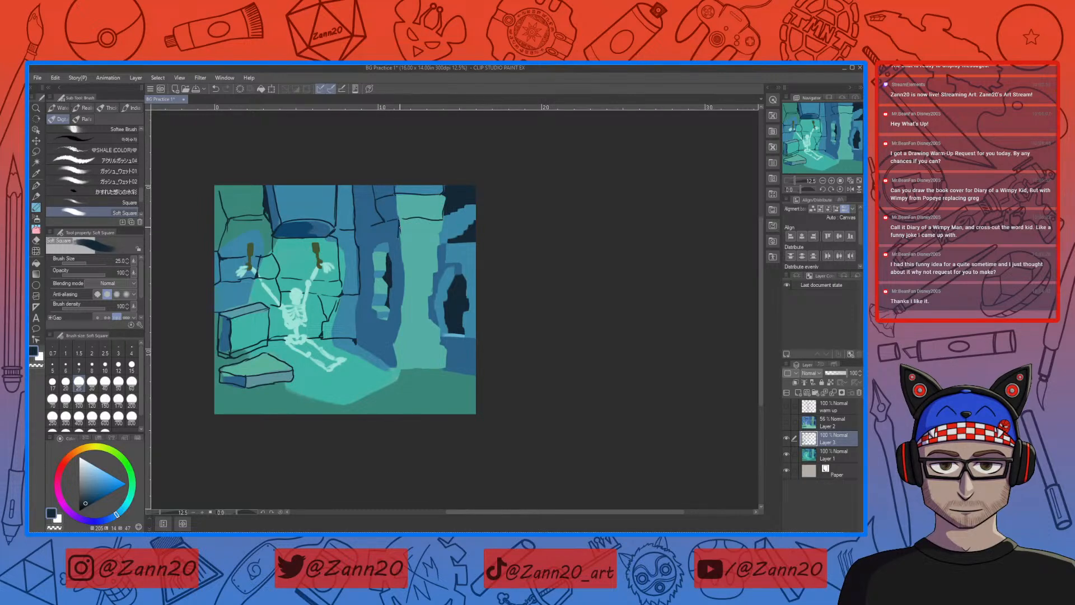
Step: Add further stone divisions down the pillar's upper green face and outline the narrow window's upper stones
drag(397, 234, 422, 239)
mouse_move(398, 220)
mouse_down()
mouse_move(399, 237)
mouse_move(431, 246)
mouse_up()
drag(386, 236, 390, 249)
key(e)
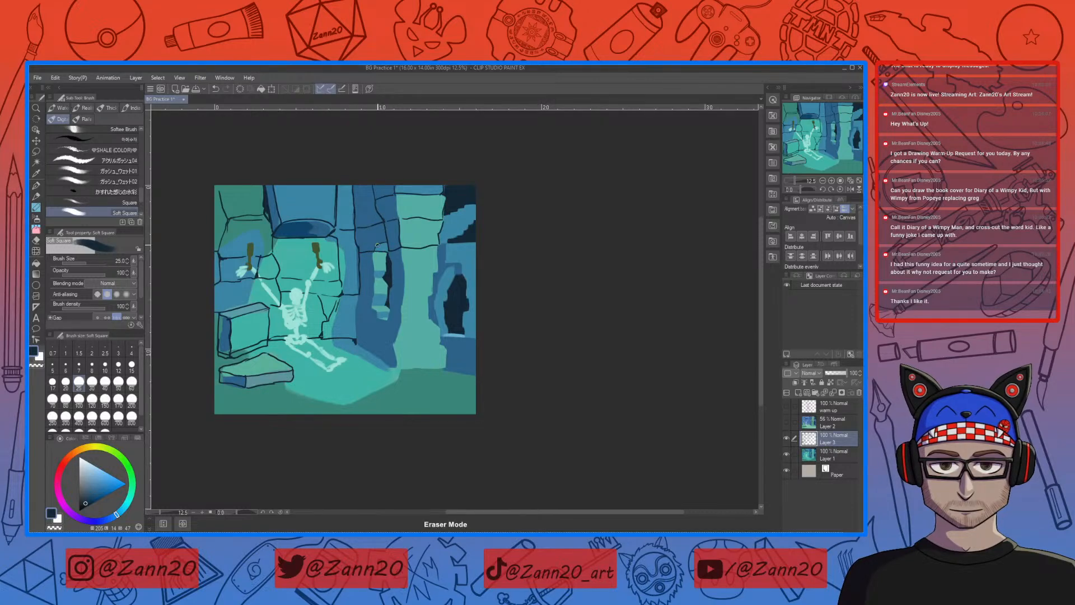
Step: Draw the stone divisions and edges along the middle and lower sections of the green pillar face
key(p)
key(e)
key(e)
key(e)
key(e)
drag(400, 272, 426, 272)
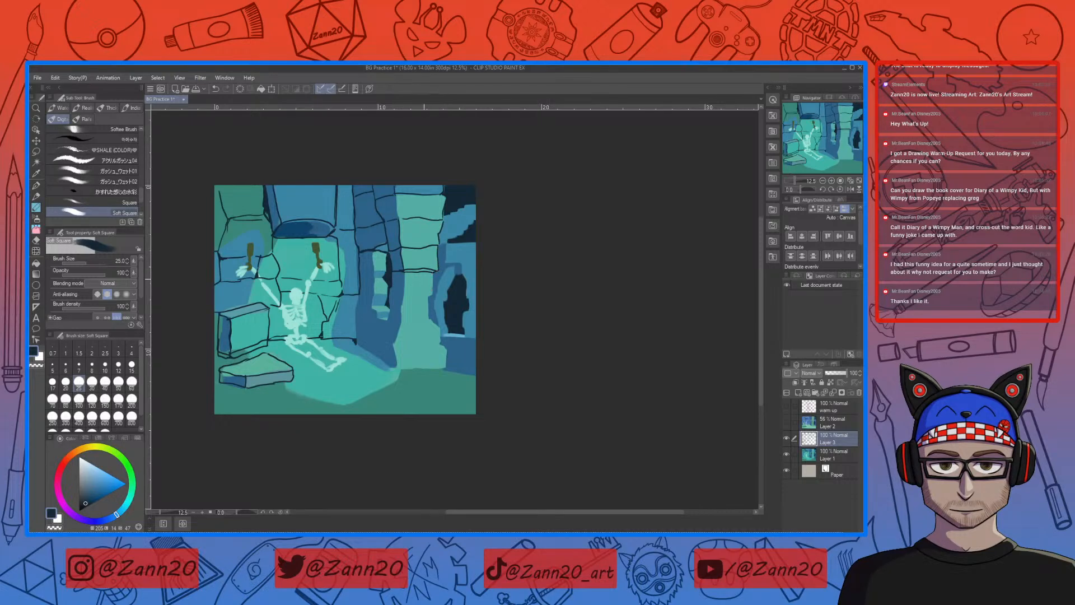
mouse_move(404, 271)
mouse_down()
mouse_move(405, 289)
mouse_move(432, 296)
mouse_up()
drag(410, 319, 428, 318)
scroll(442, 305, down, 2)
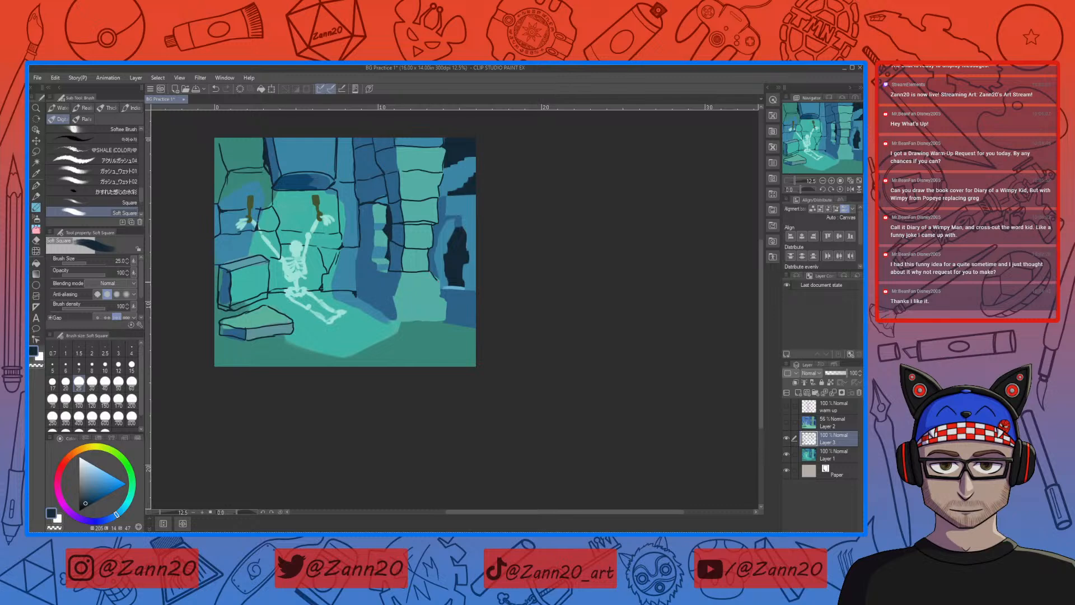
Step: Redraw the pillar's lowest division and outline its flared base block in near-black
key(ctrl+z)
drag(424, 296, 402, 295)
drag(425, 345, 426, 323)
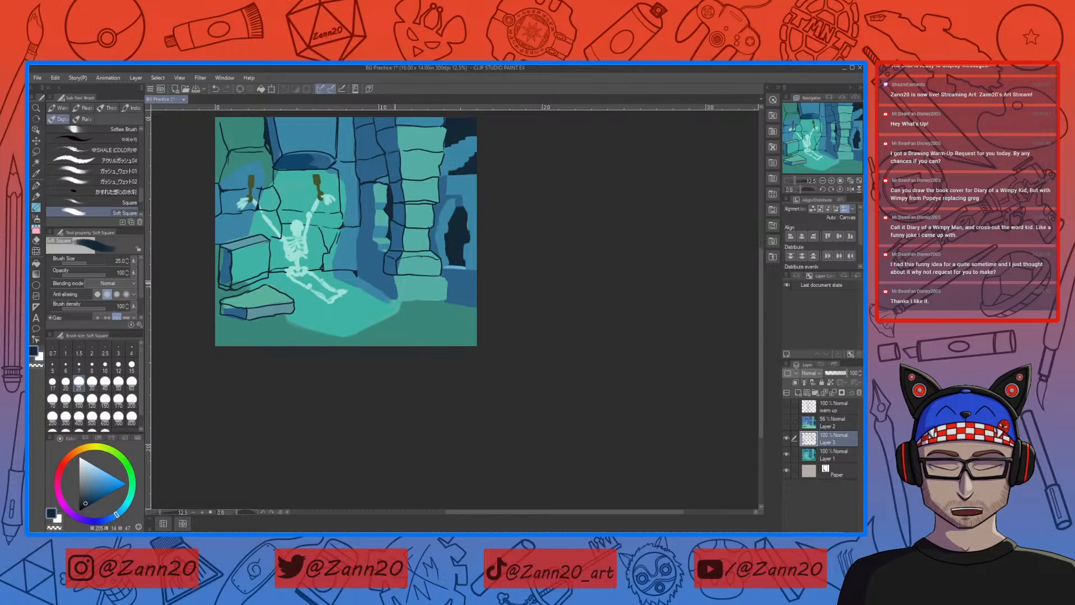
key(ctrl+z)
drag(396, 283, 395, 297)
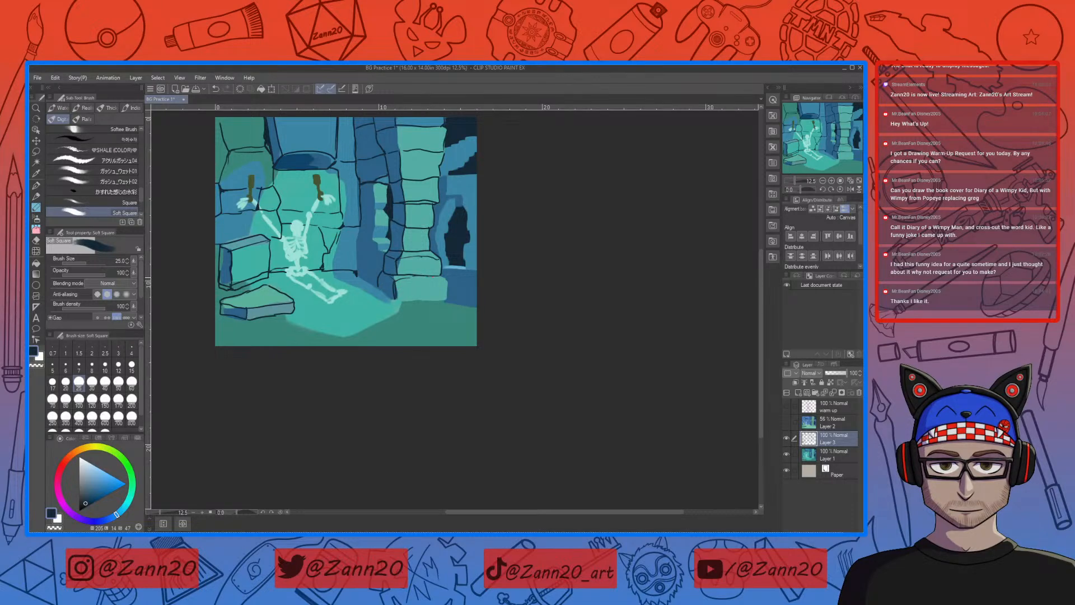
mouse_move(448, 279)
mouse_down()
mouse_move(446, 301)
mouse_move(382, 300)
mouse_up()
Step: Outline the stones around the narrow window, the pillar's lower blue side and the two shackles
mouse_move(370, 258)
mouse_down()
mouse_move(370, 282)
mouse_move(387, 251)
mouse_up()
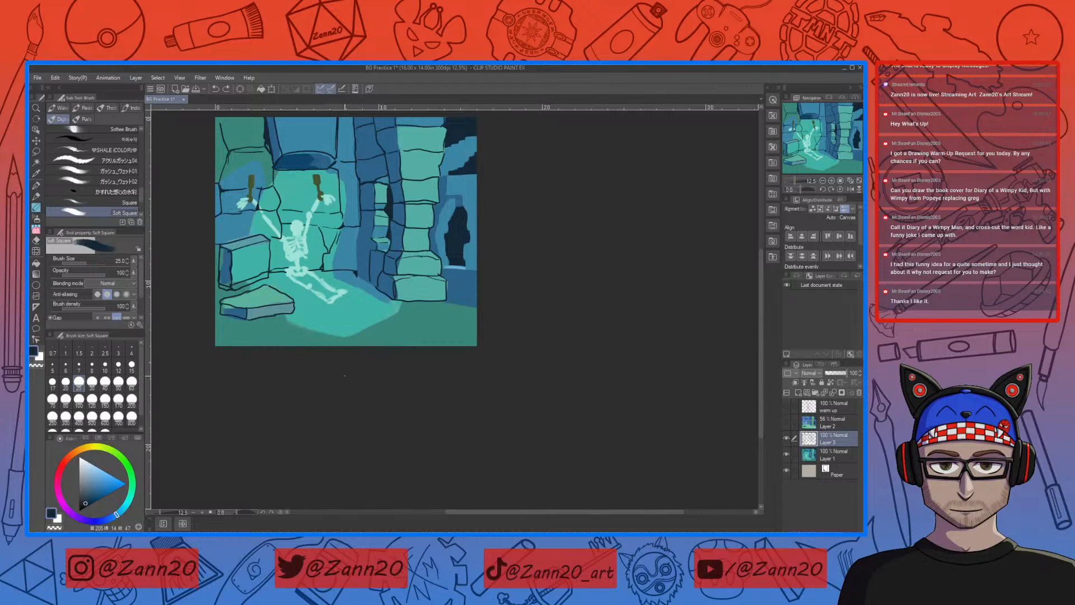
key(e)
drag(385, 216, 375, 227)
key(p)
mouse_move(358, 239)
mouse_down()
mouse_move(356, 274)
mouse_move(386, 296)
mouse_up()
key(e)
key(p)
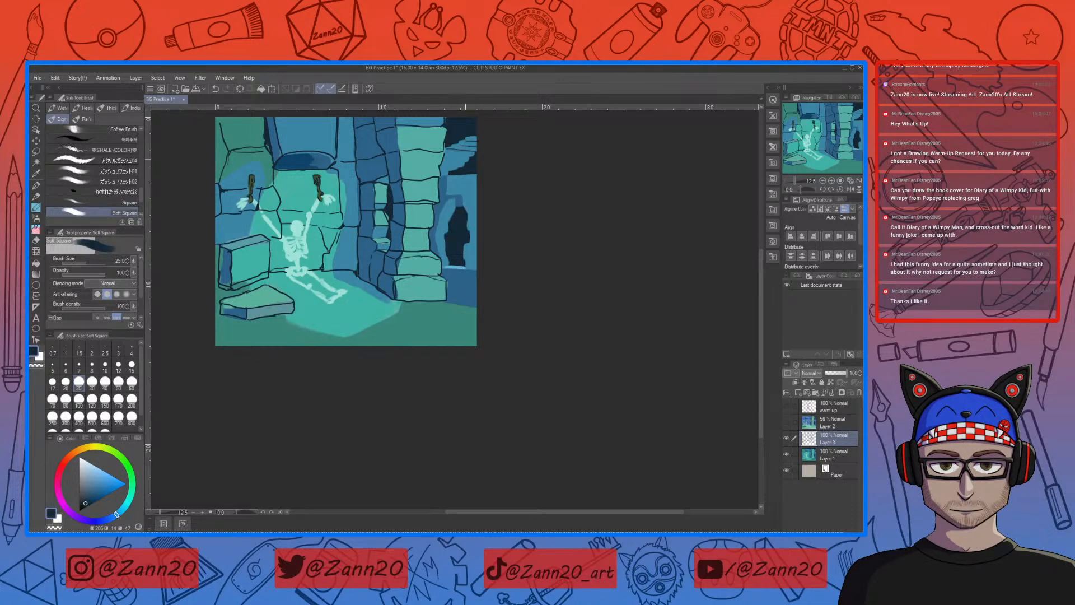
Step: Outline the broken stones in the upper opening and the stones around the dark arch beyond the pillar
key(e)
drag(474, 149, 455, 151)
key(p)
mouse_move(456, 148)
mouse_down()
mouse_move(476, 146)
mouse_move(477, 161)
mouse_up()
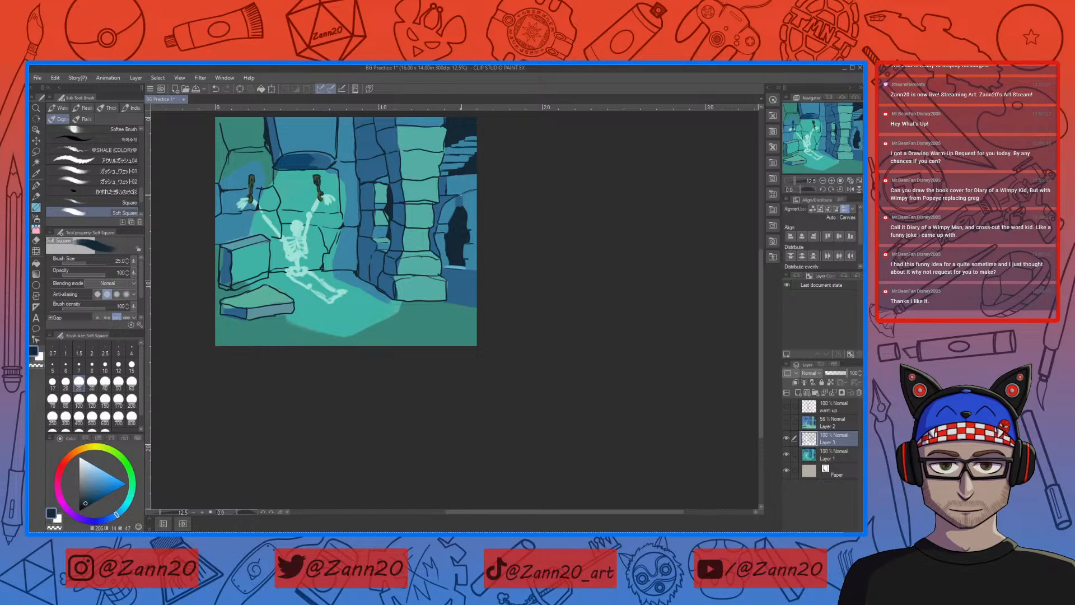
drag(485, 336, 512, 363)
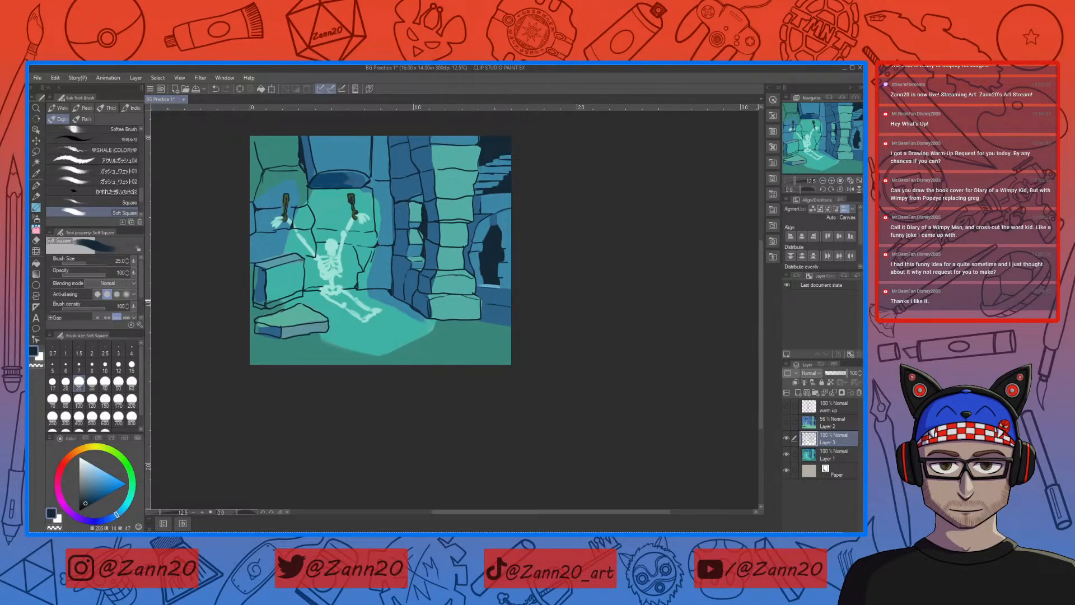
drag(500, 378, 473, 355)
mouse_move(371, 346)
mouse_down()
mouse_move(362, 386)
mouse_move(388, 331)
mouse_up()
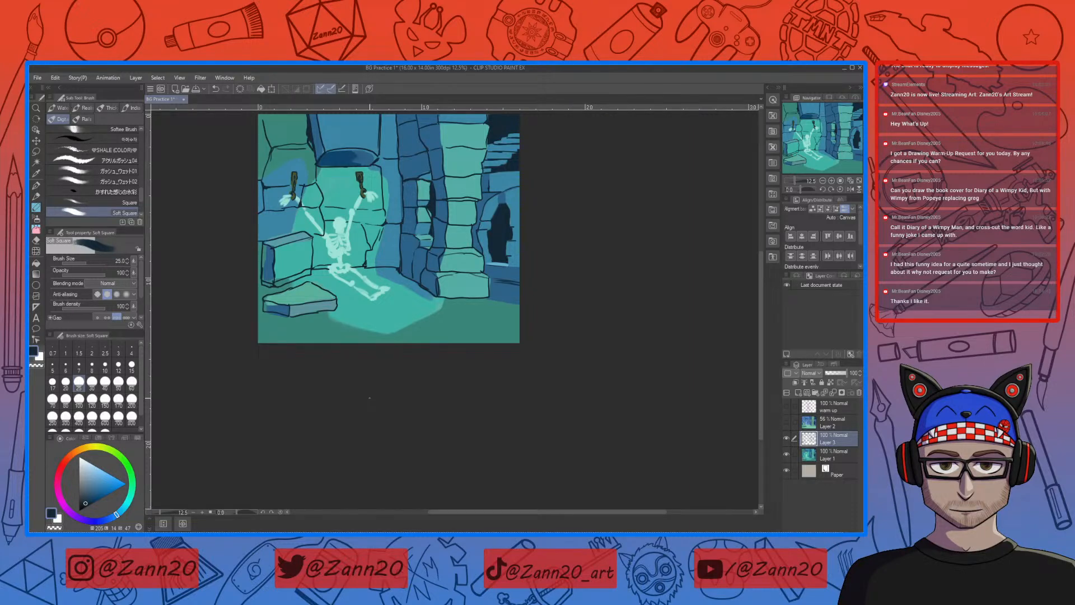
drag(531, 250, 554, 304)
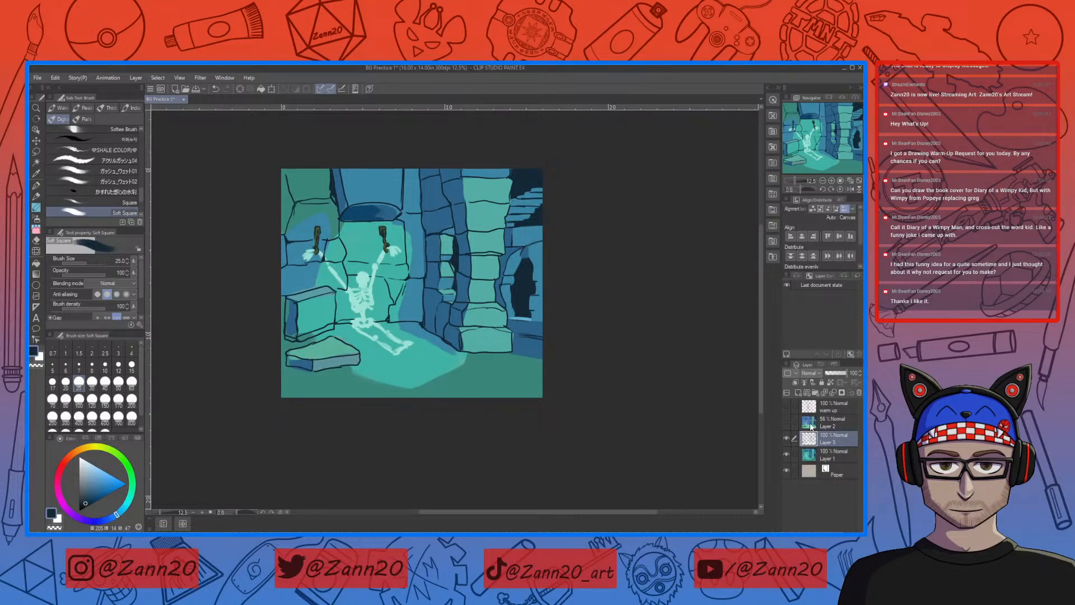
Step: Select Layer 1, enlarge the brush to 80 and touch up the pillar's edges with its sampled blue and green
click(812, 456)
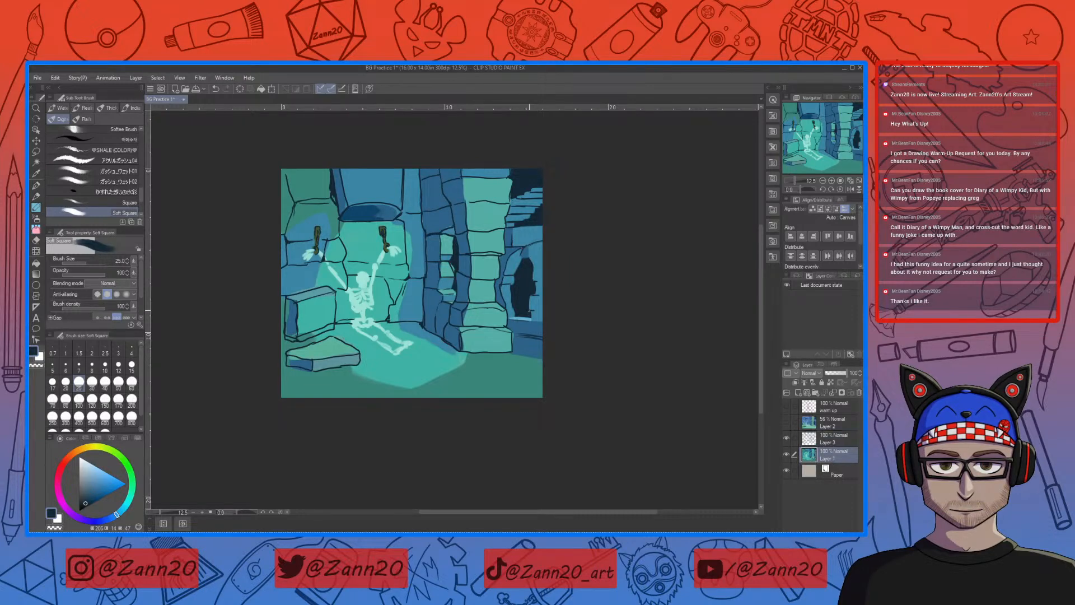
key(bracketright)
key(bracketright)
key(bracketright)
key(bracketright)
key(bracketright)
key(bracketright)
right_click(423, 233)
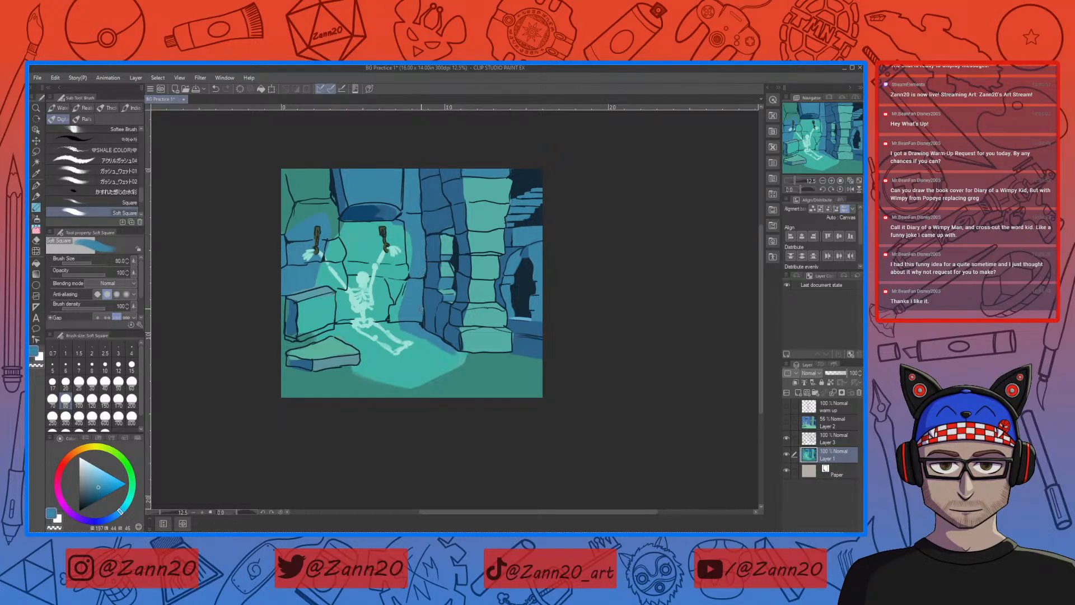
right_click(457, 336)
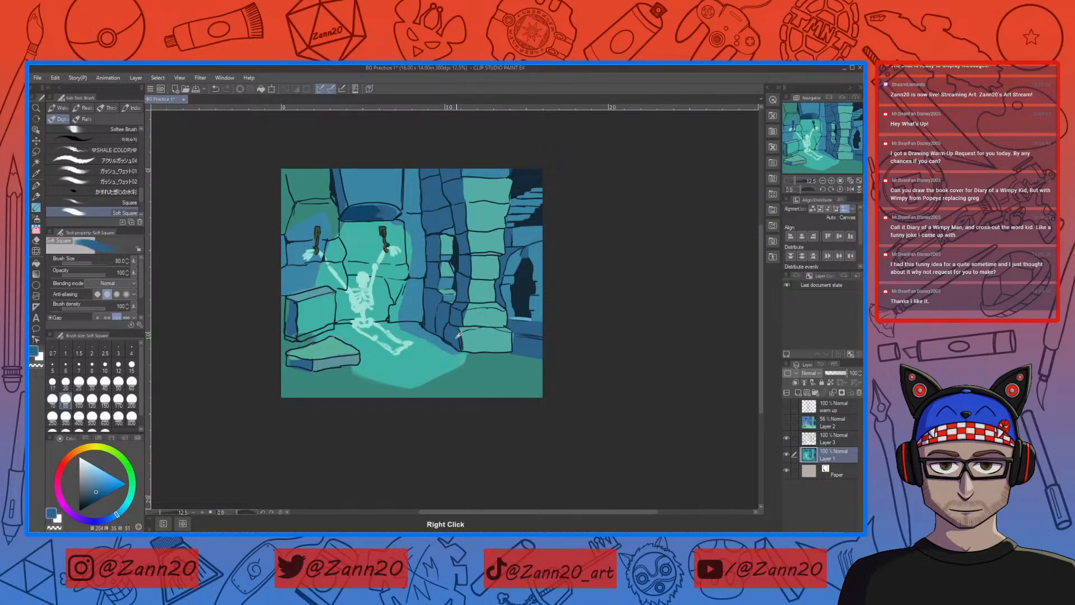
right_click(464, 311)
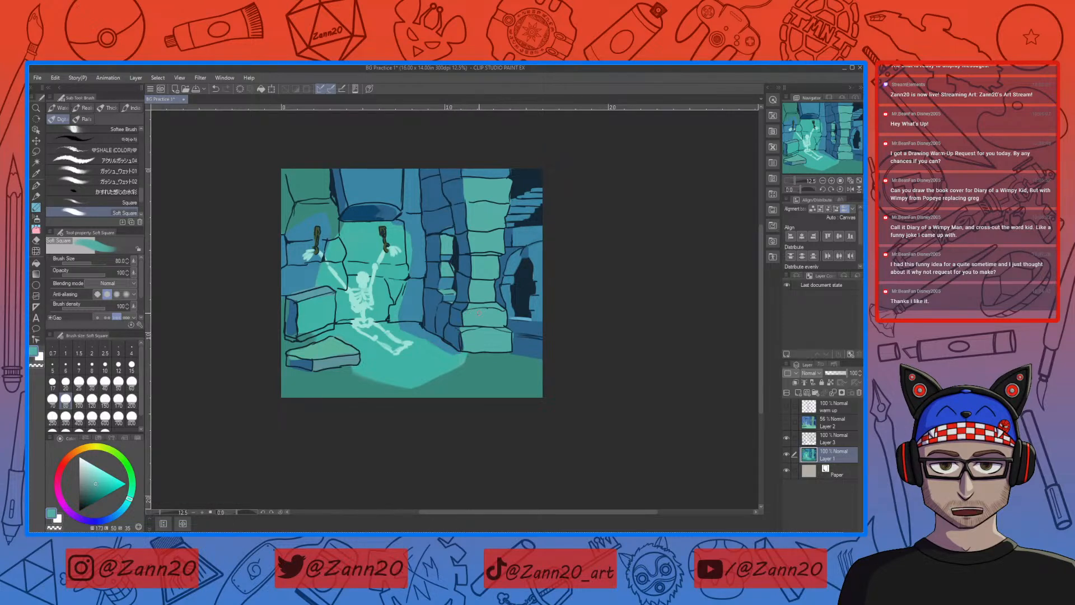
Step: Touch up the narrow window's opening and surrounding stones on Layer 1 with sampled near-black, green and blue tones
right_click(457, 255)
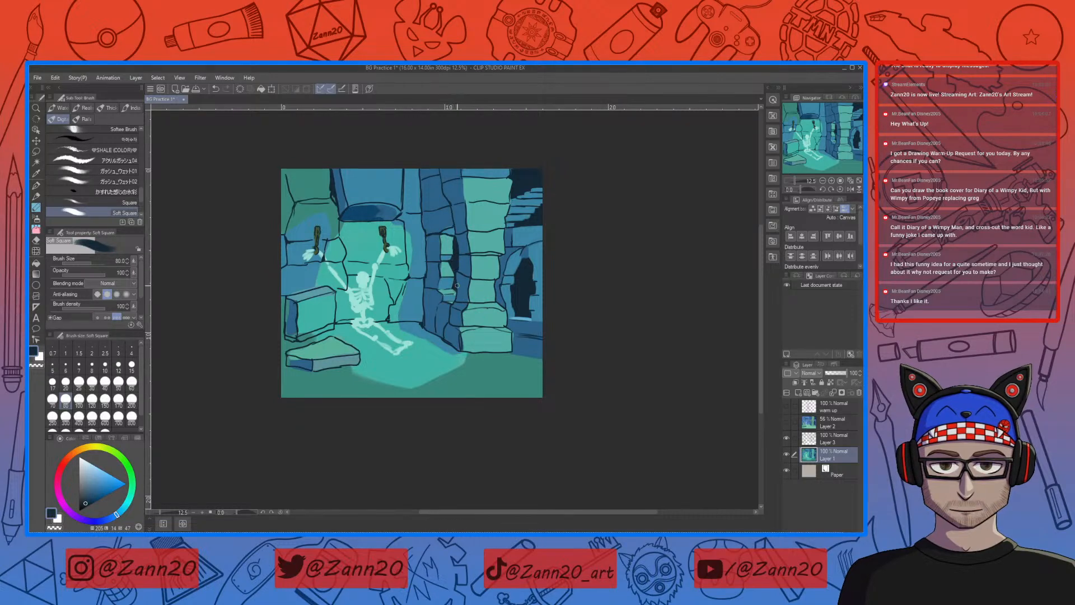
right_click(448, 219)
right_click(452, 216)
mouse_move(462, 223)
mouse_down()
mouse_move(438, 230)
mouse_move(463, 225)
mouse_up()
right_click(449, 264)
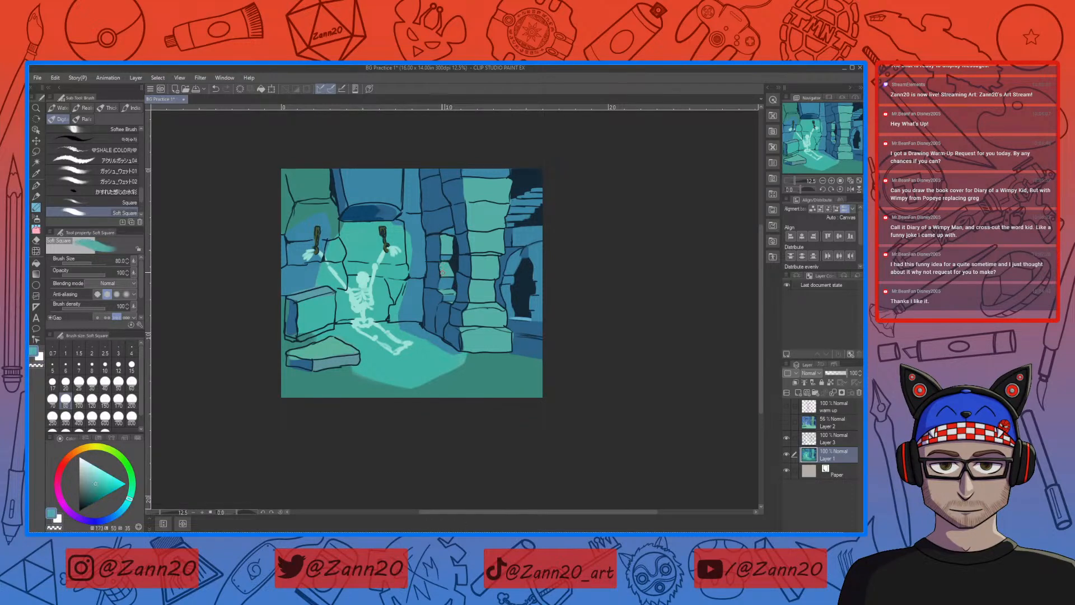
right_click(444, 264)
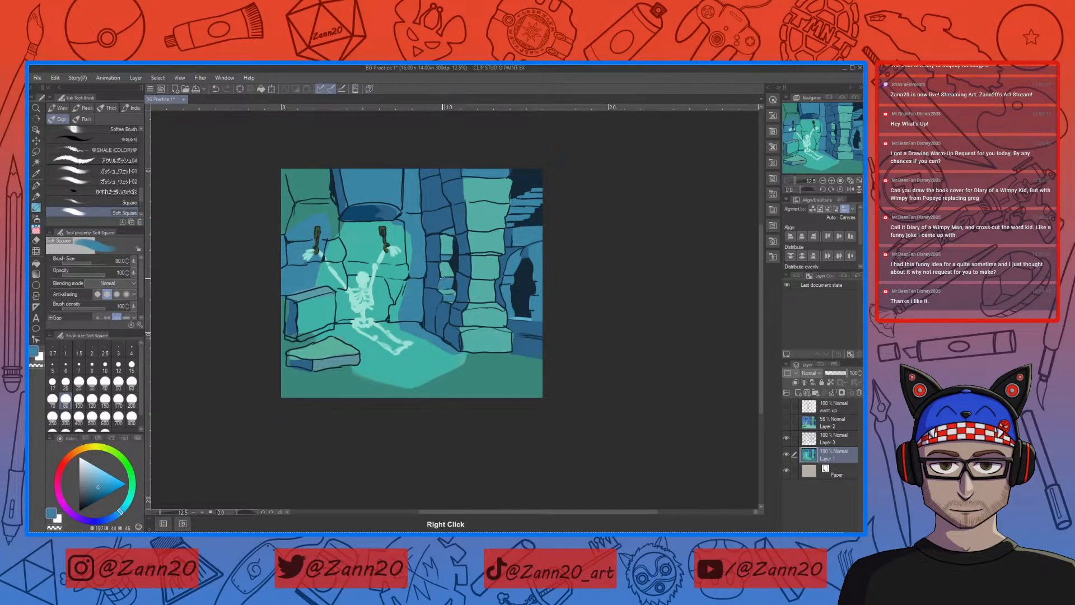
right_click(434, 218)
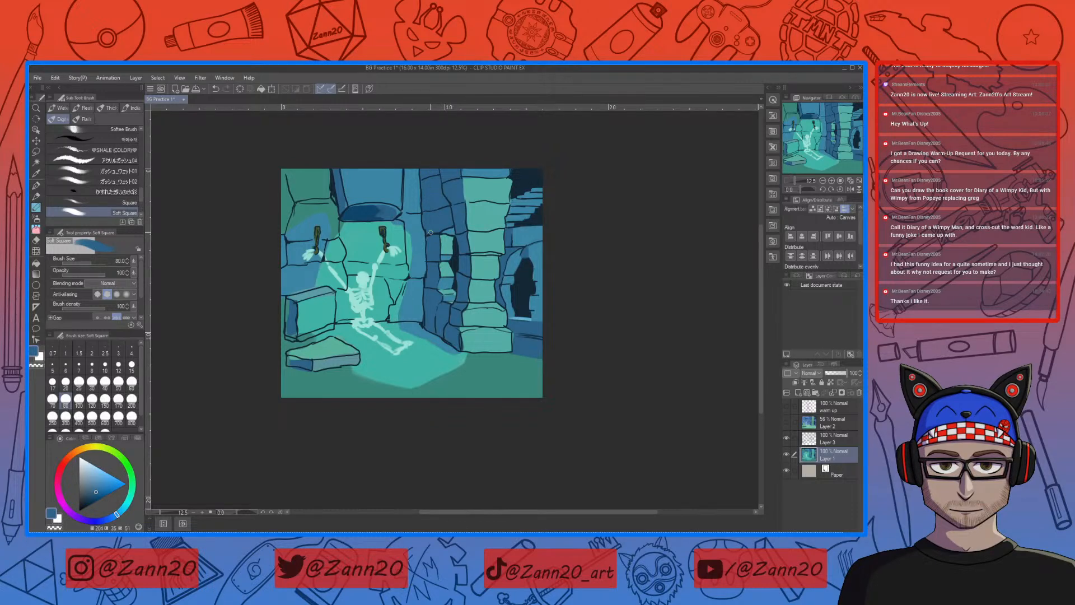
Step: Sample the green, near-black and blue around the upper opening and touch up its broken stones to match the outlines
right_click(482, 185)
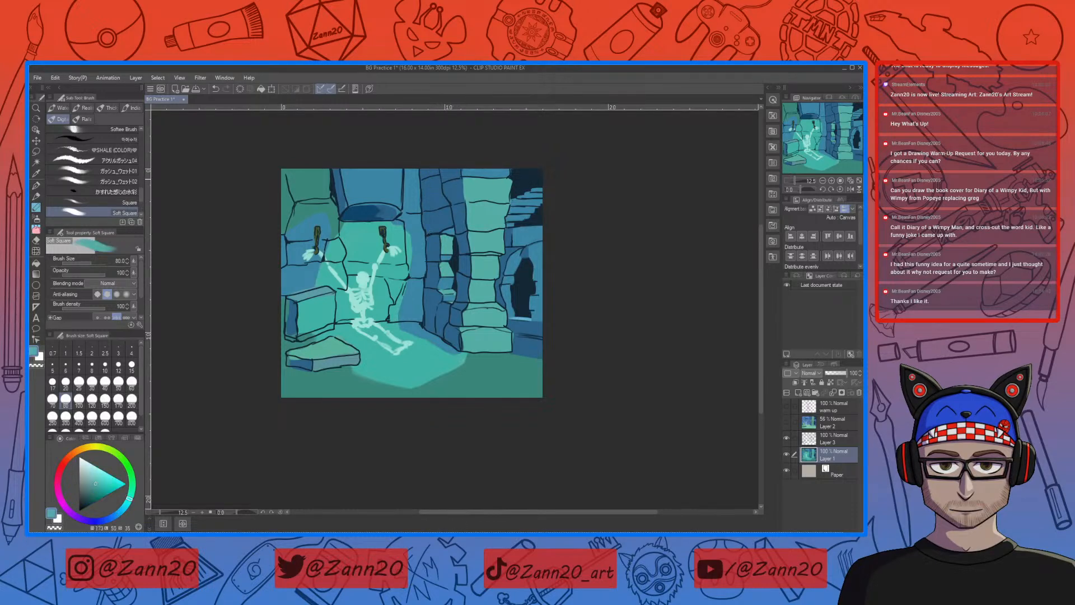
right_click(521, 182)
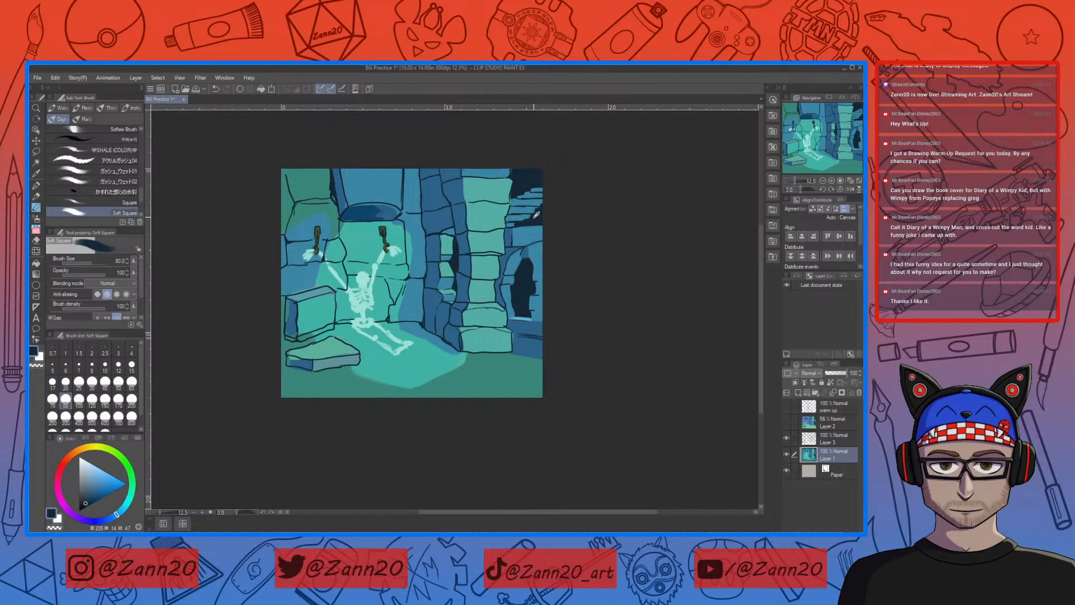
right_click(525, 214)
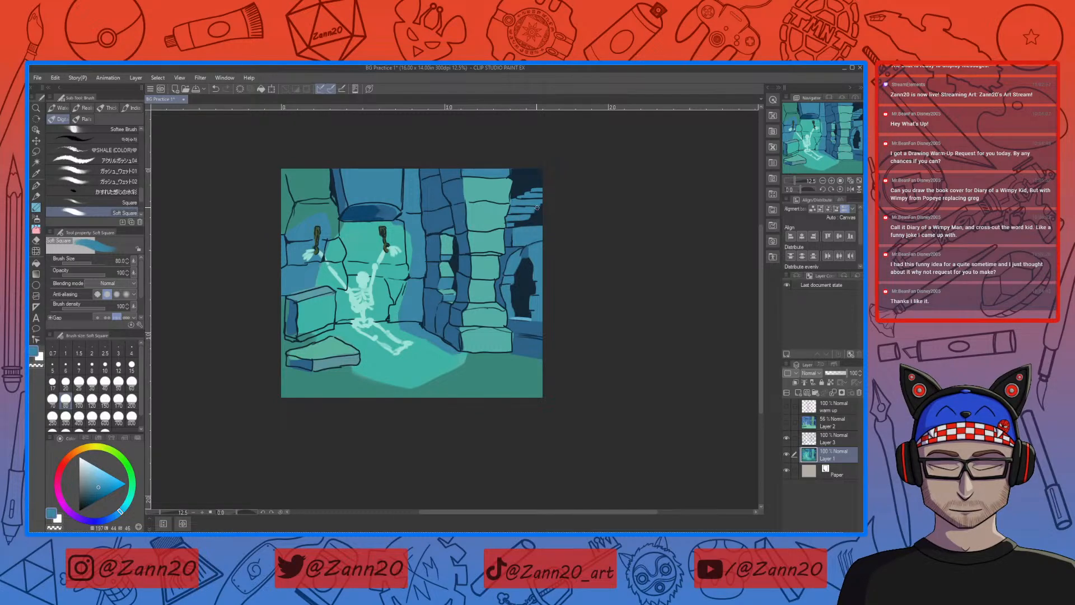
drag(520, 193, 542, 202)
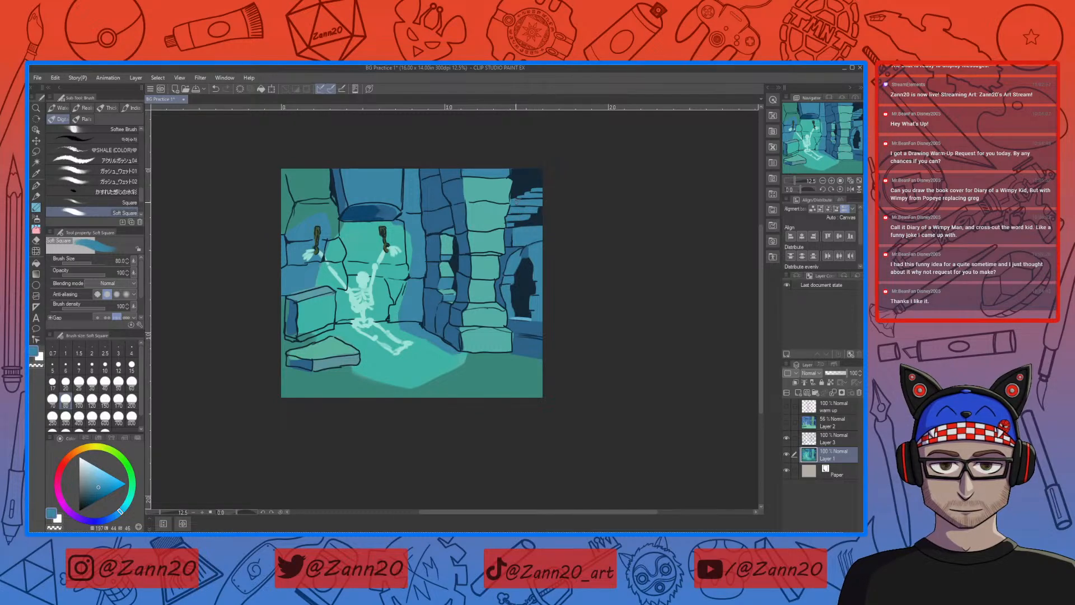
Step: Refine the gaps and edges of the broken stones in the upper opening with sampled near-black and blue
right_click(516, 190)
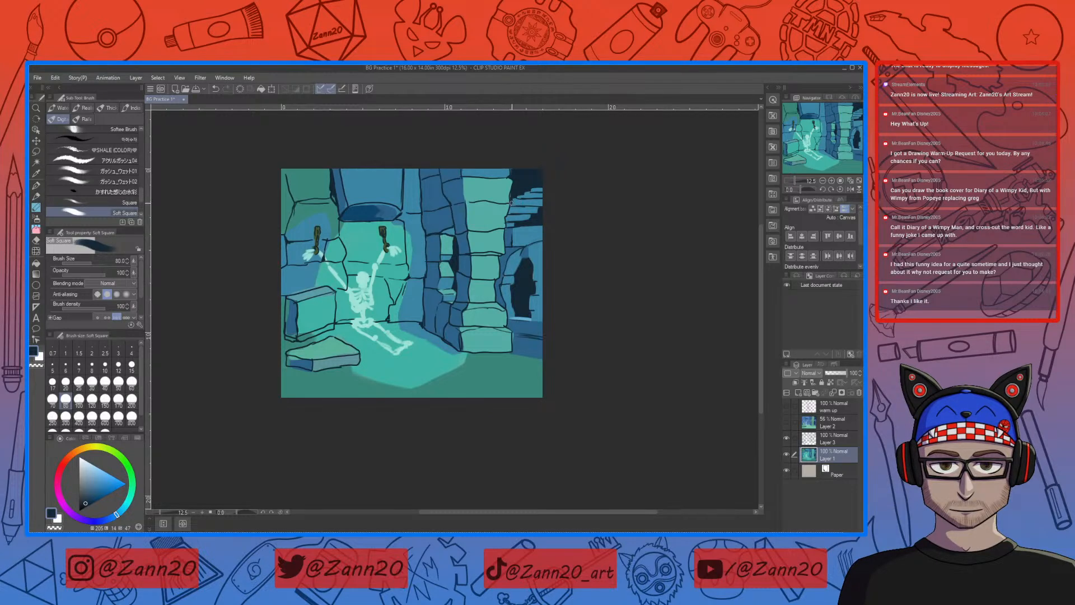
mouse_move(526, 325)
mouse_down()
mouse_move(531, 303)
mouse_move(519, 293)
mouse_move(514, 317)
mouse_up()
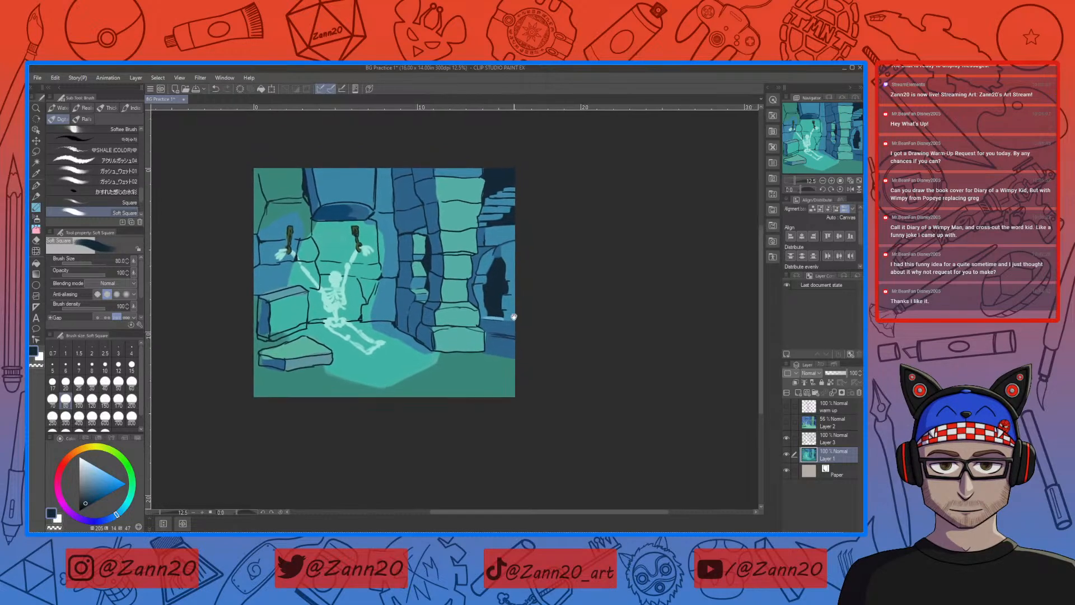
right_click(502, 196)
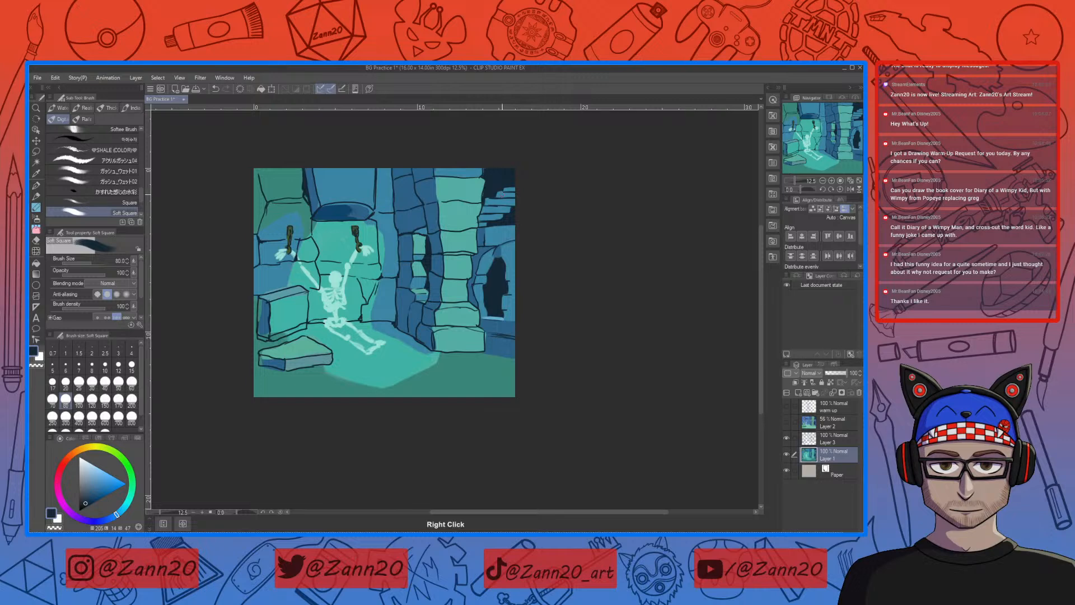
right_click(503, 193)
right_click(503, 195)
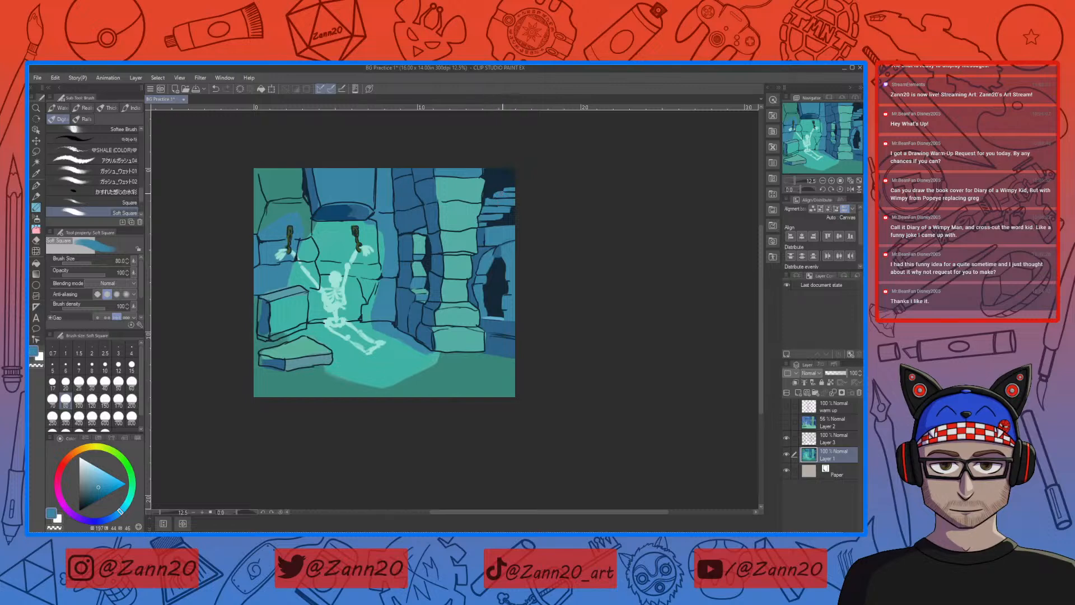
right_click(497, 197)
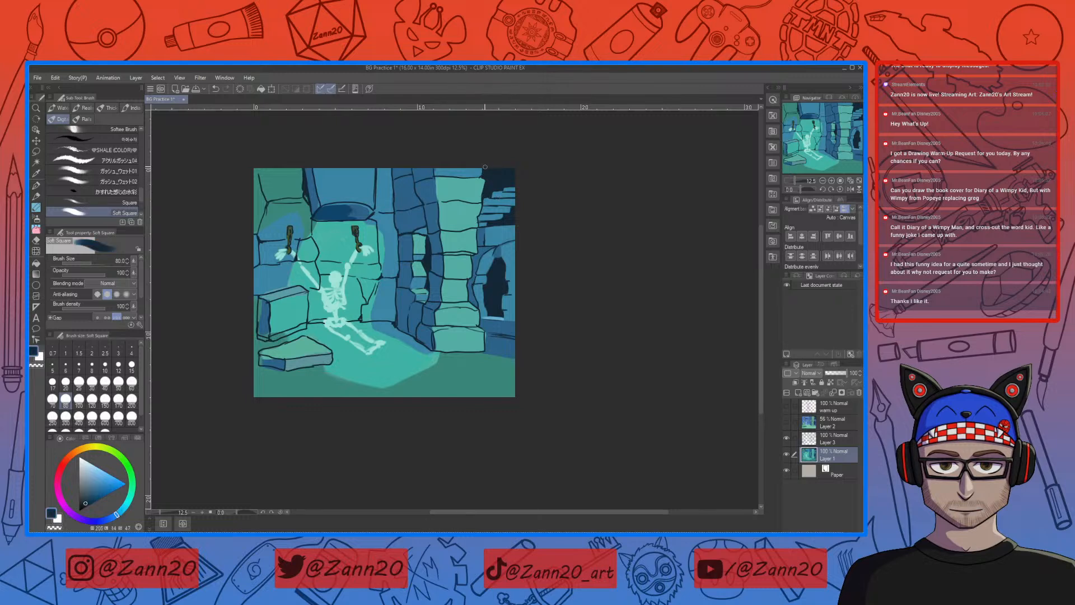
scroll(474, 375, down, 1)
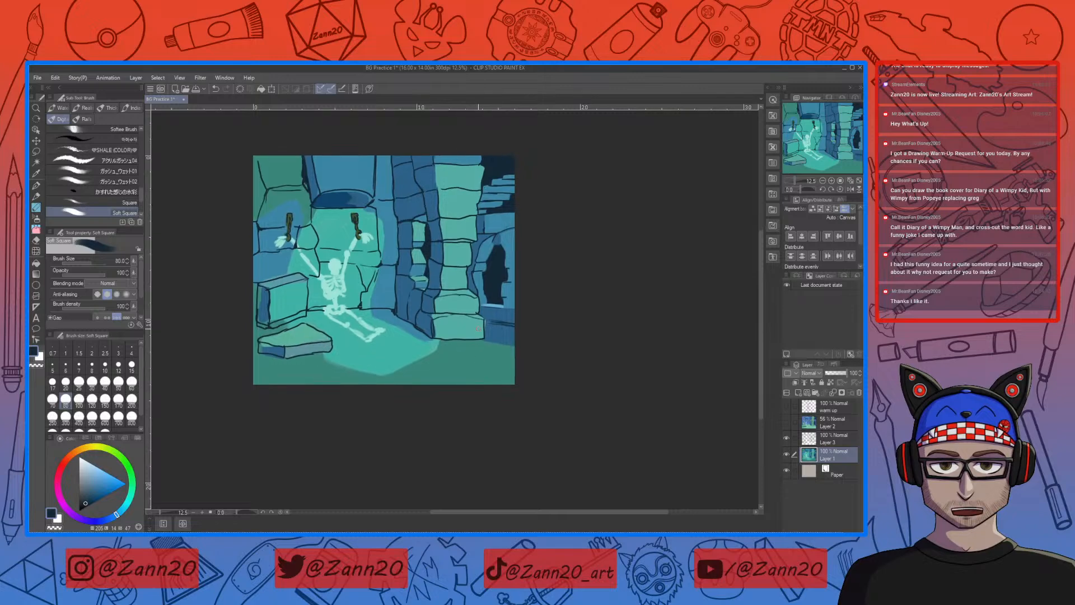
Step: Touch up the shadowed side of the pillar and the narrow window's edge with sampled blues and green
right_click(433, 203)
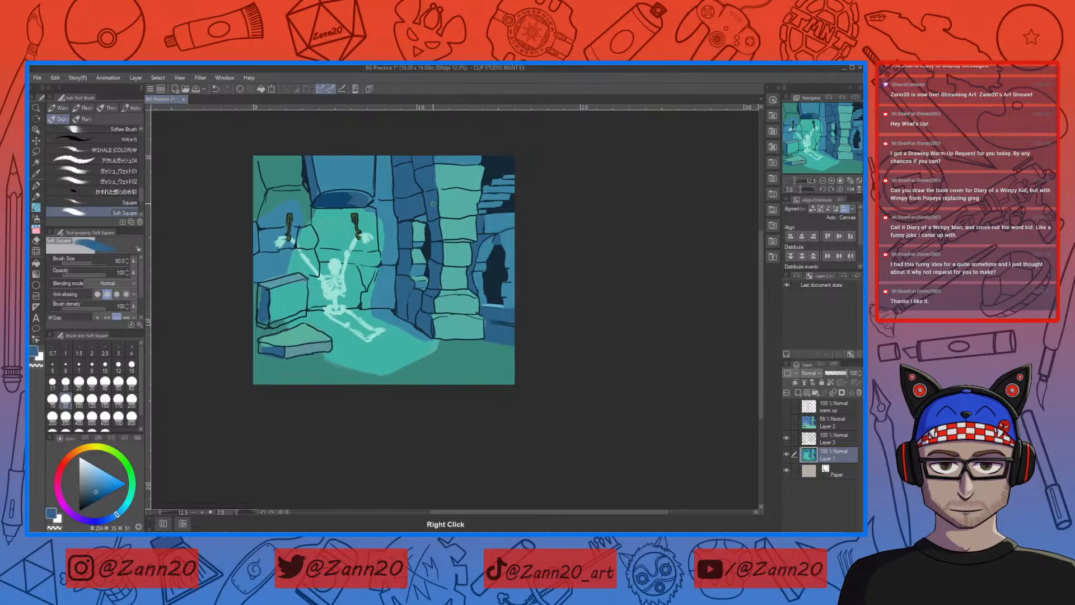
right_click(440, 294)
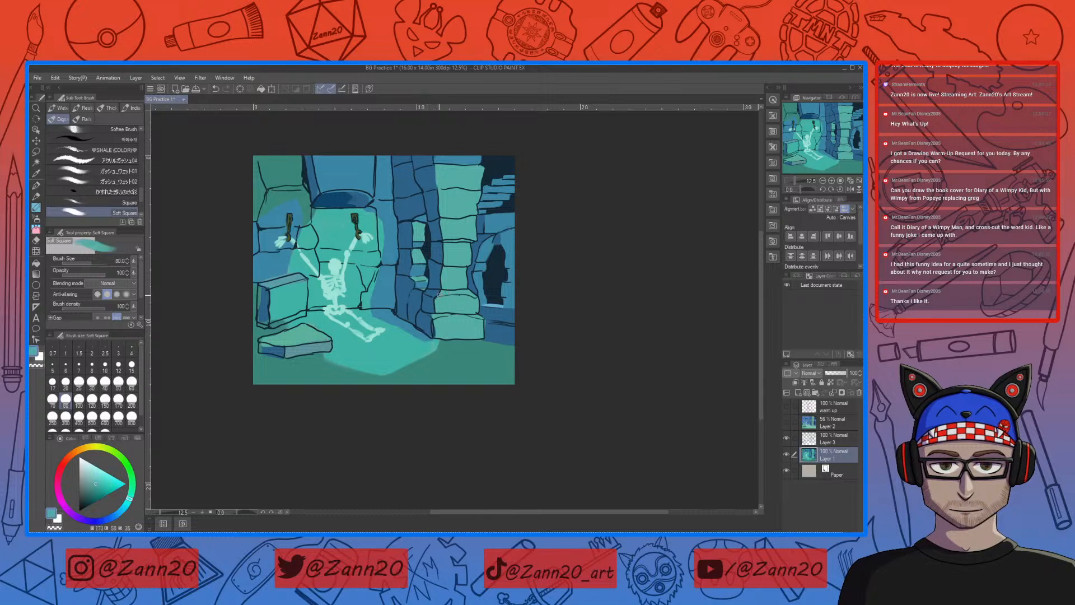
right_click(429, 299)
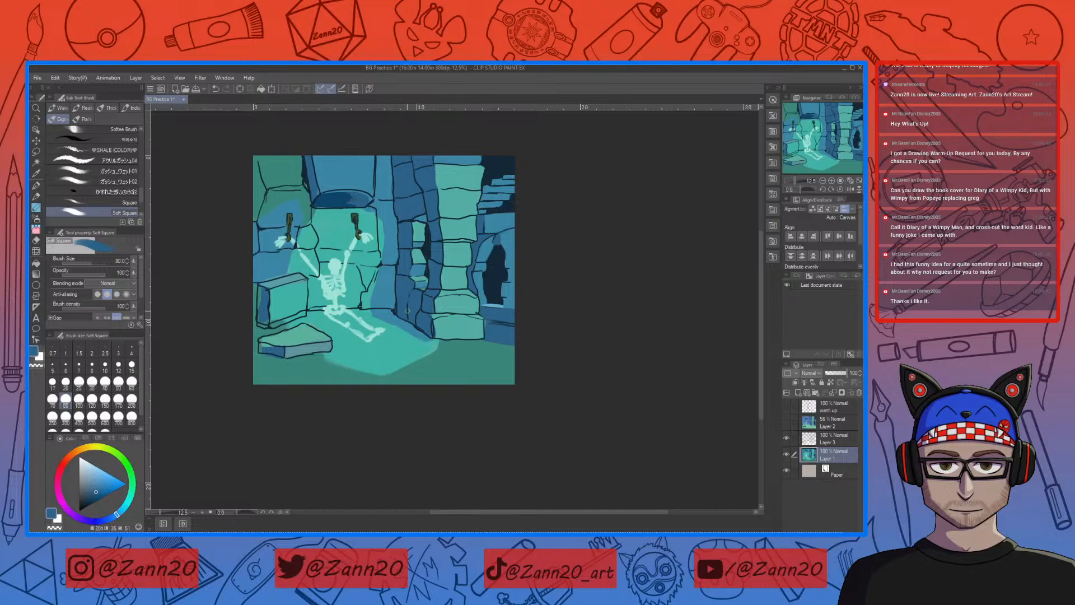
right_click(428, 233)
Step: Sample the blues around the dark arch and shade its inner stones with a slightly darker blue
right_click(507, 232)
right_click(506, 232)
right_click(499, 237)
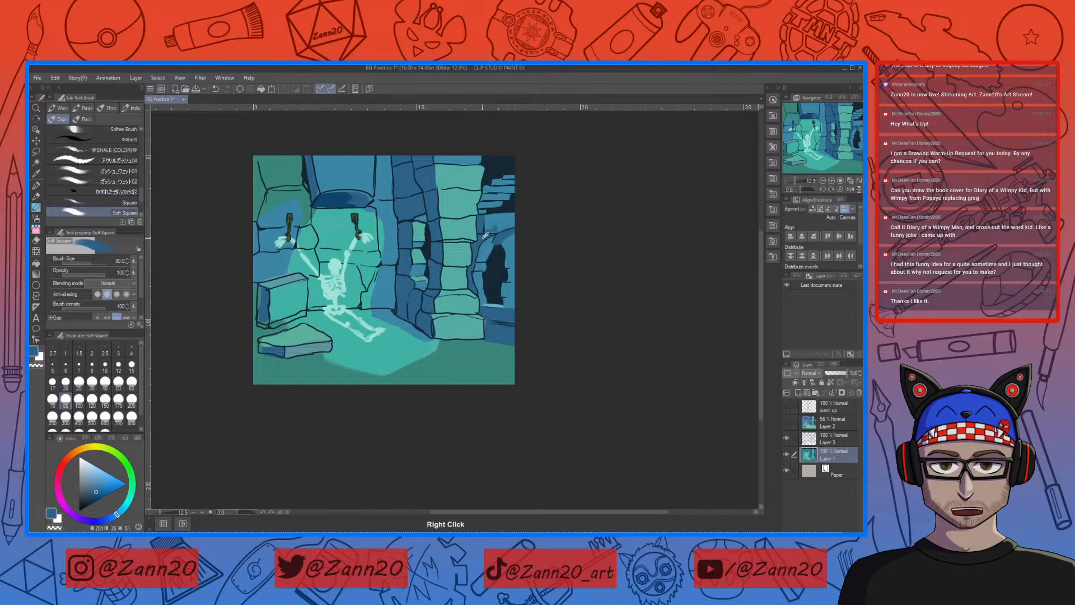
click(95, 494)
drag(96, 494, 93, 496)
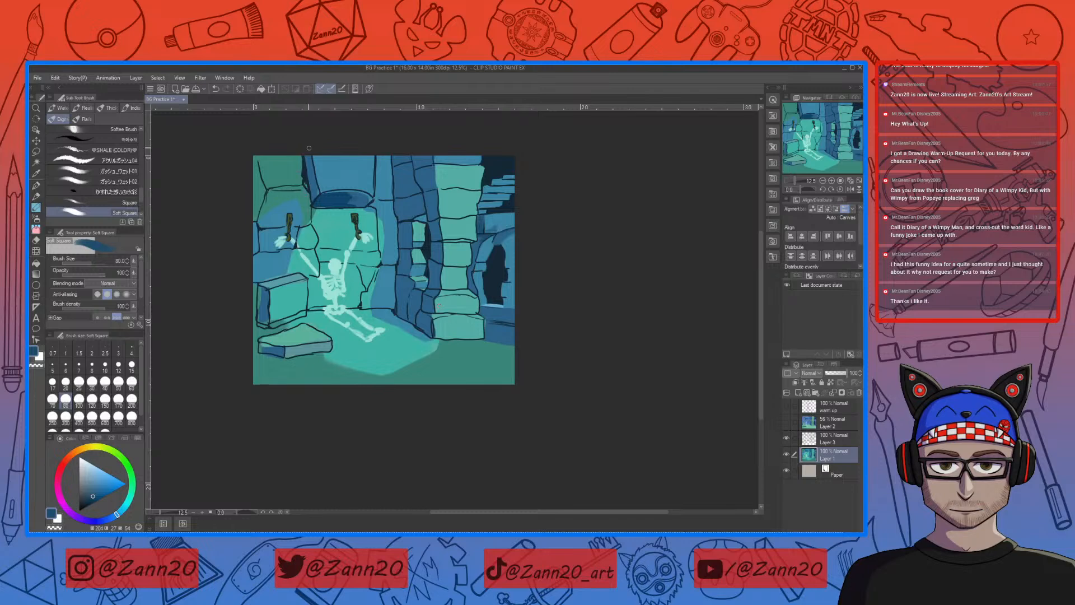
Step: Paint over the dark strip on the upper-left wall with sampled green and blue, hiding Layer 3's outlines during the work
click(787, 437)
right_click(297, 174)
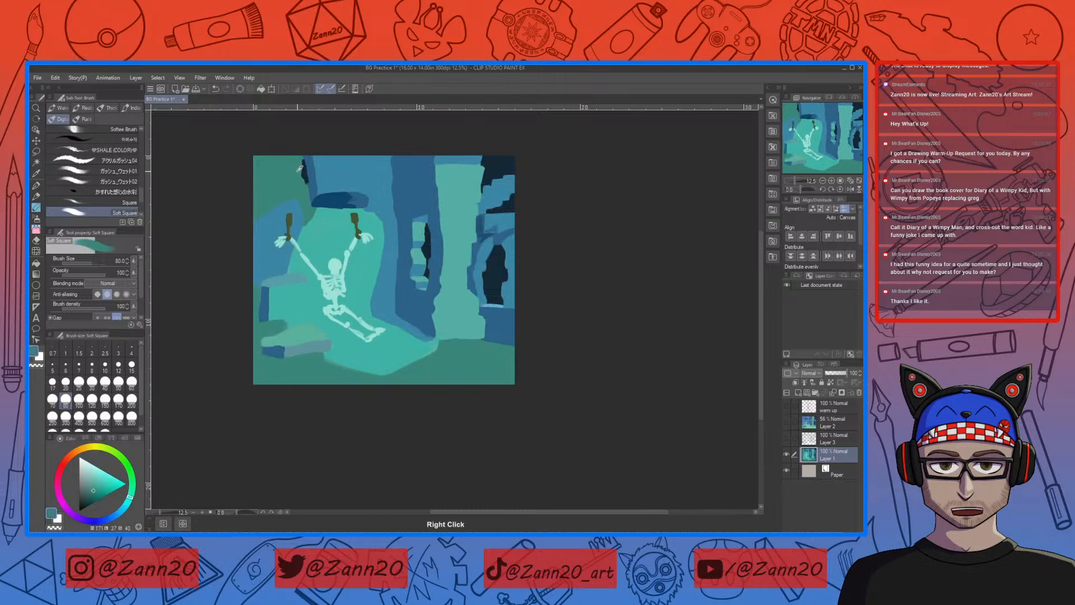
mouse_move(303, 181)
mouse_down()
mouse_move(303, 159)
mouse_move(306, 179)
mouse_up()
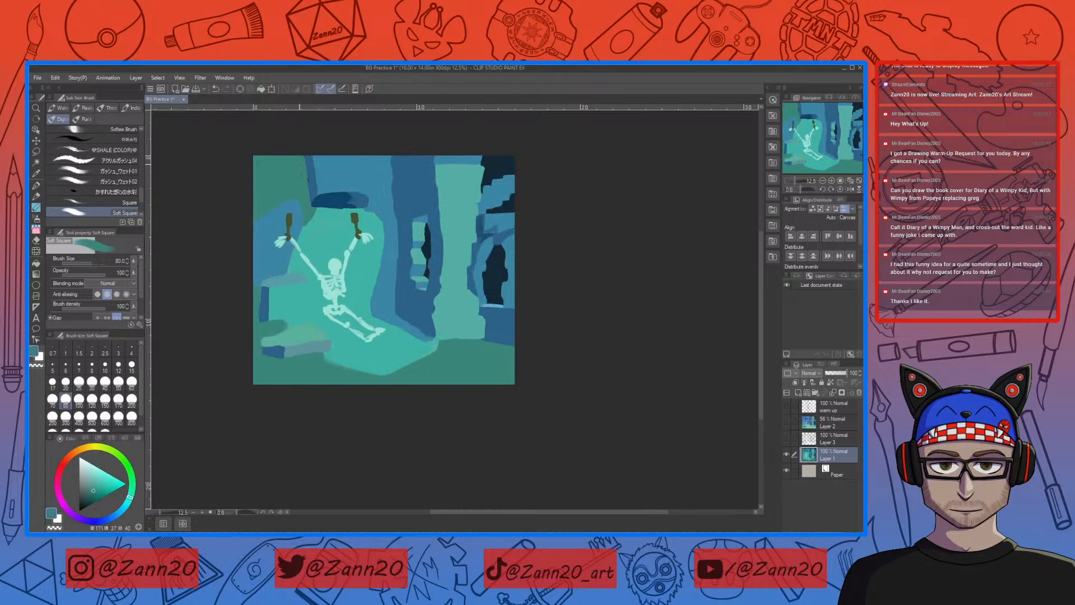
right_click(311, 171)
right_click(312, 171)
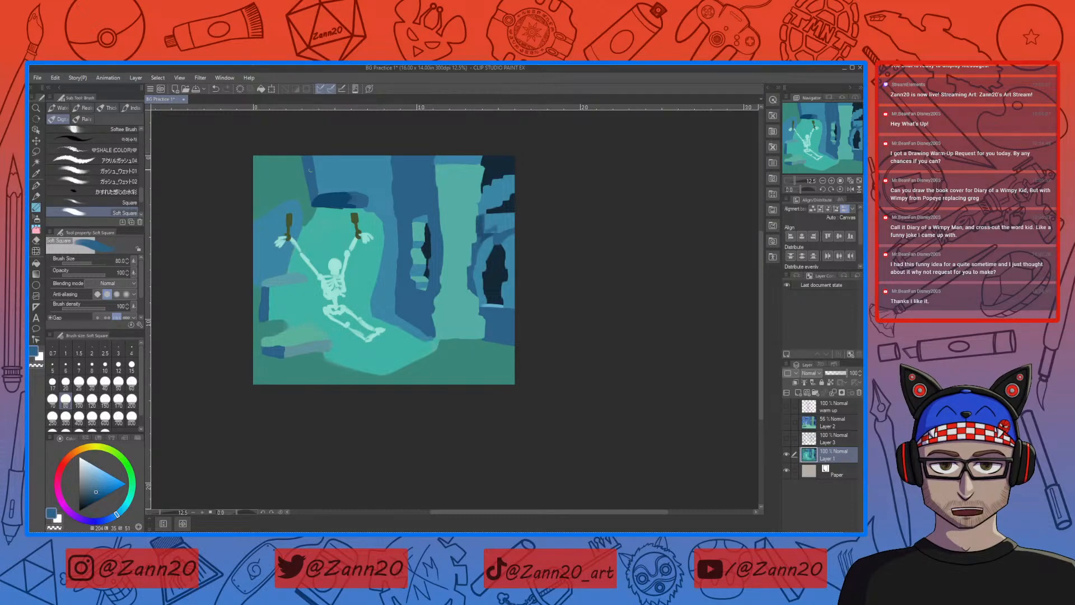
right_click(310, 200)
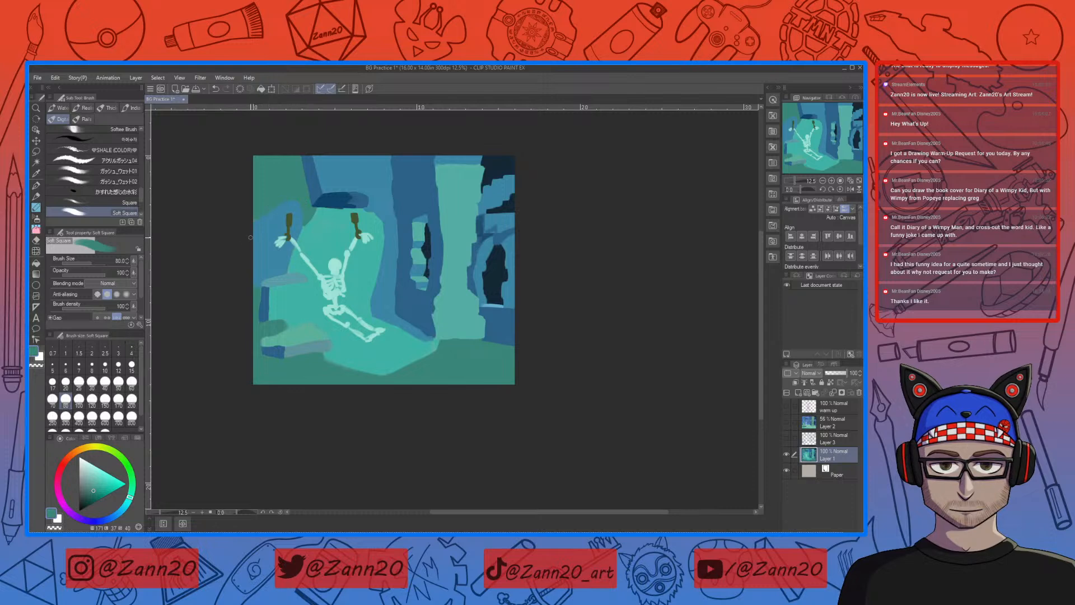
click(787, 439)
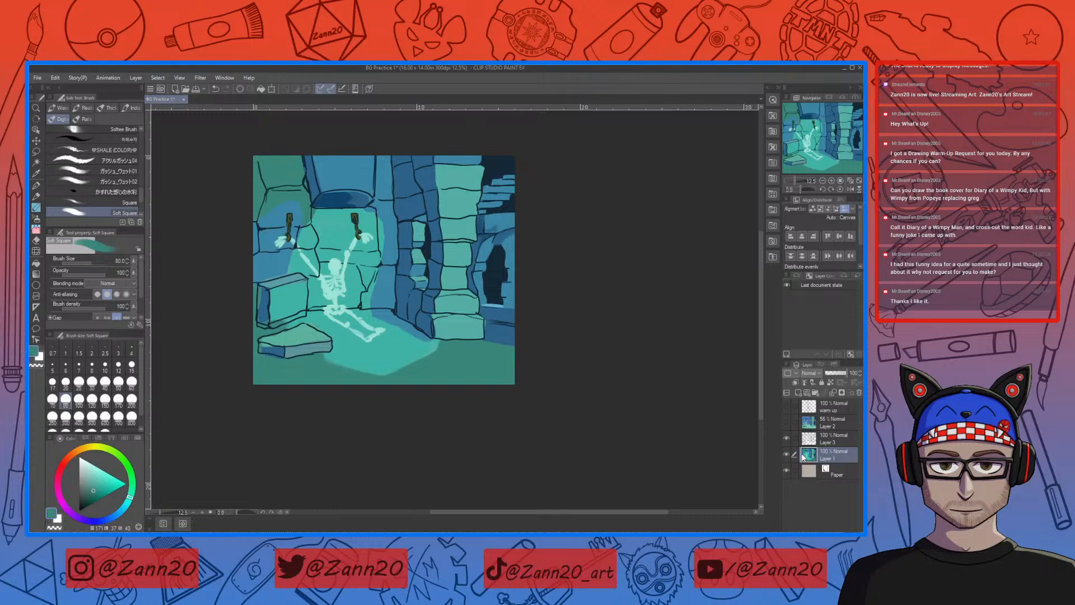
Step: Sample the upper opening's near-black, set the brush size to 40 and hide Layer 3
alt+click(496, 167)
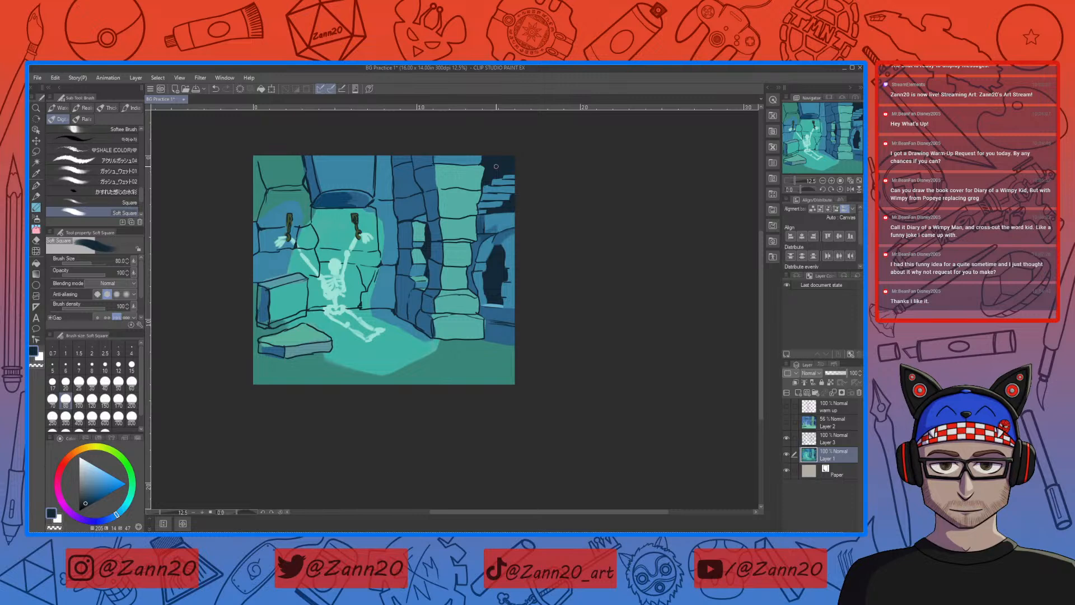
click(104, 382)
click(786, 438)
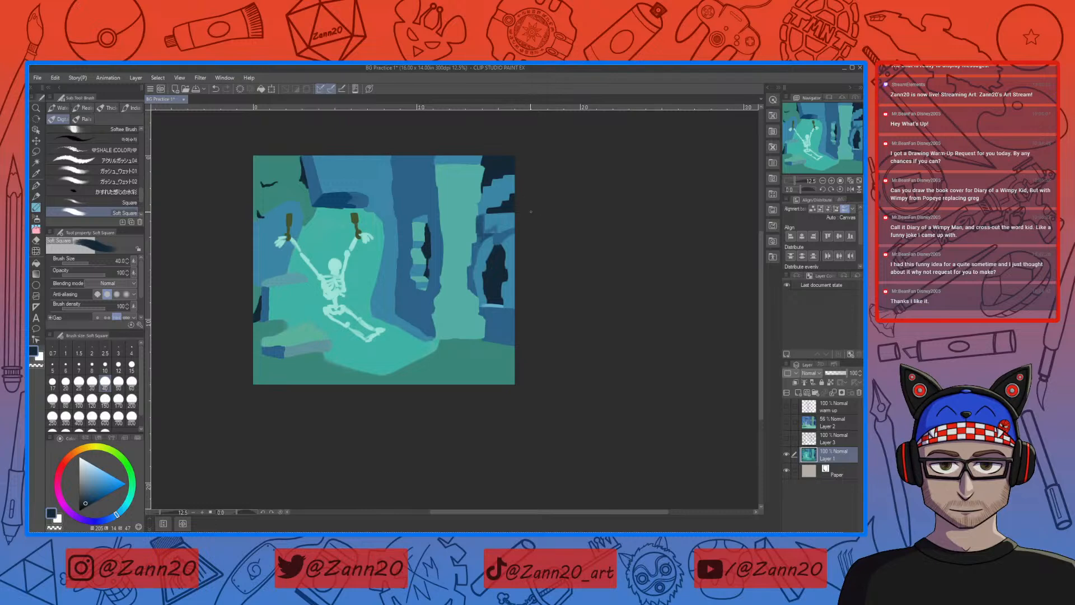
Step: Set the brush size to 80 and paint the gaps around the steps in the upper opening with near-black
key(bracketright)
key(bracketright)
key(bracketright)
key(bracketright)
drag(485, 199, 510, 200)
mouse_move(496, 193)
mouse_down()
mouse_move(542, 188)
mouse_move(502, 186)
mouse_up()
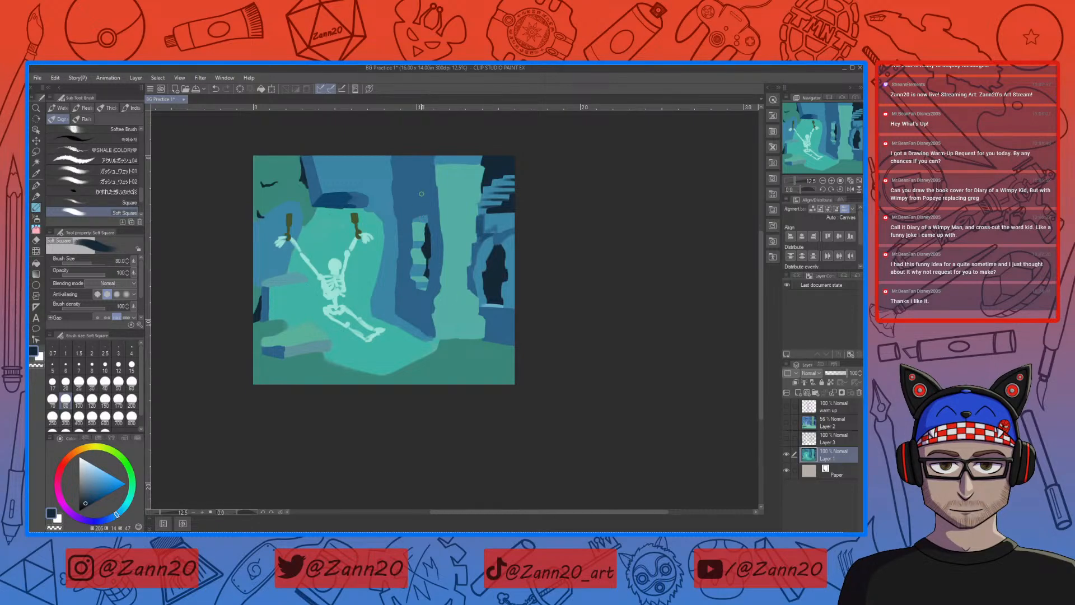
Step: Reshape the top of the narrow window in the central wall with sampled blue and the pillar's lighter green
drag(413, 199, 422, 199)
alt+click(427, 215)
mouse_move(413, 200)
mouse_down()
mouse_move(423, 200)
mouse_move(413, 218)
mouse_move(420, 203)
mouse_up()
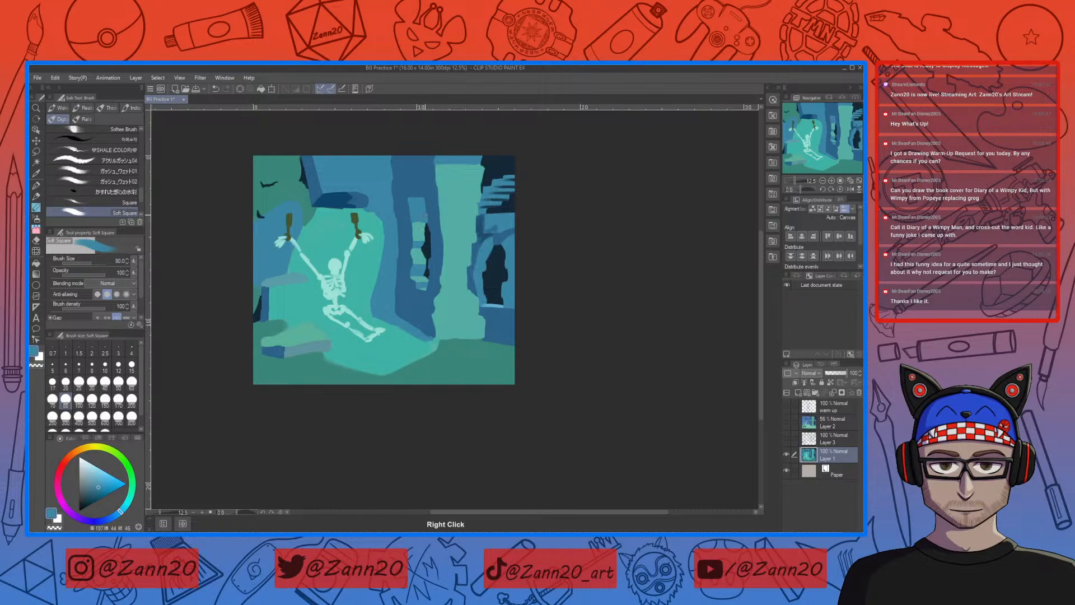
right_click(421, 233)
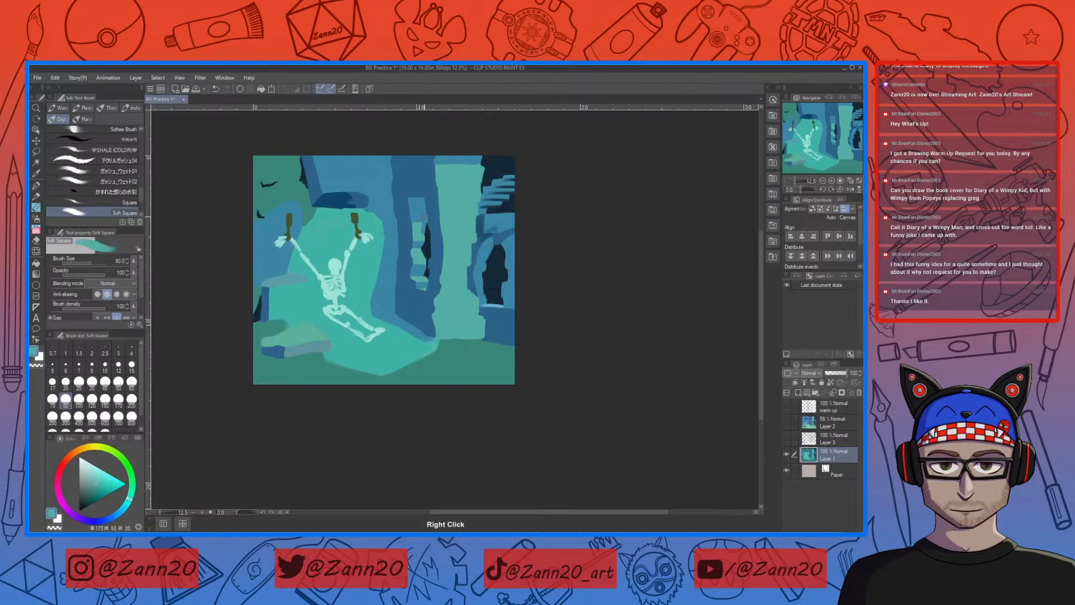
drag(425, 230, 417, 211)
mouse_move(415, 222)
mouse_down()
mouse_move(413, 212)
mouse_move(422, 219)
mouse_up()
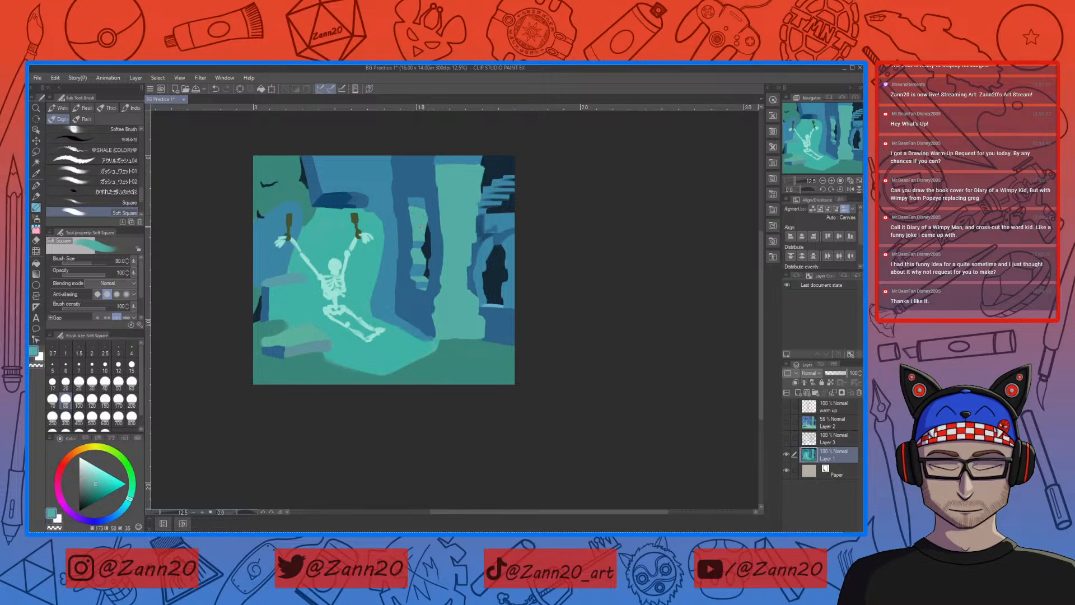
drag(426, 226, 424, 241)
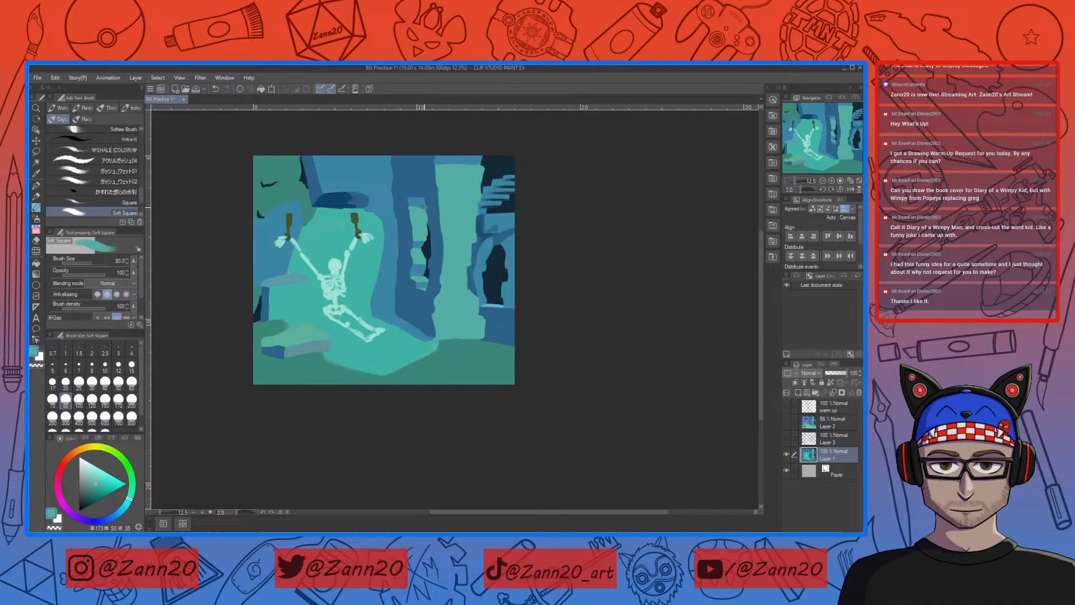
Step: Clean up the narrow window's upper edge with sampled dark blue, green and mid blue
right_click(411, 196)
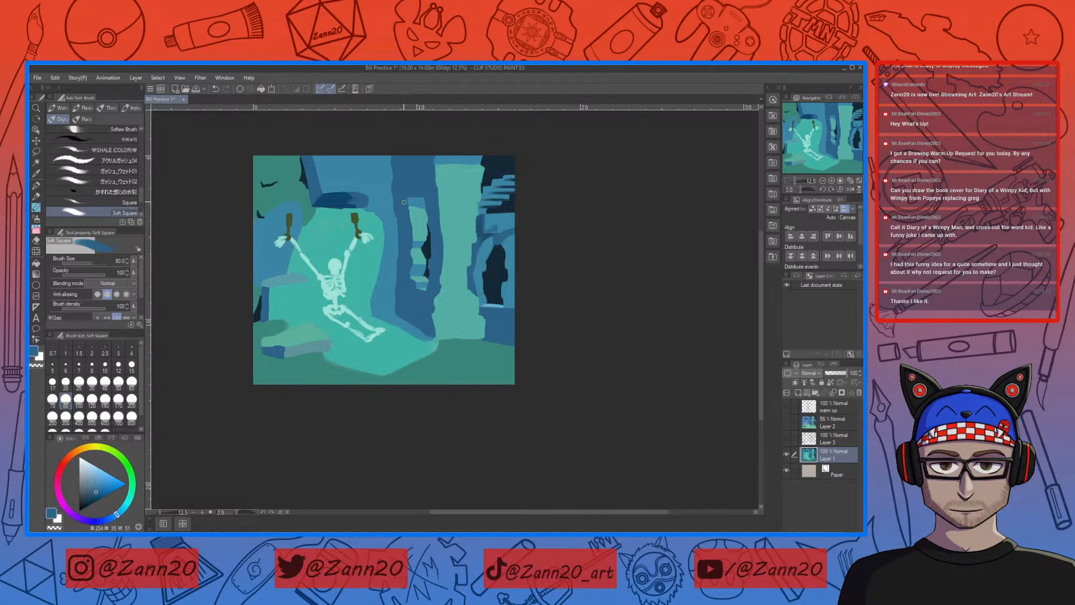
drag(410, 201, 425, 200)
right_click(447, 178)
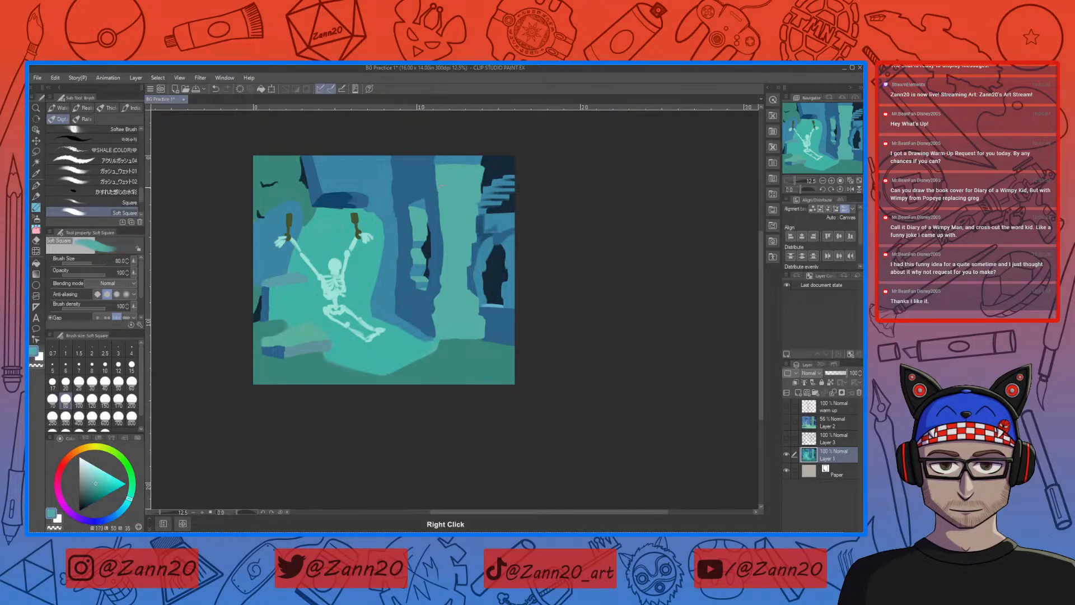
right_click(414, 206)
right_click(417, 213)
drag(410, 208, 415, 212)
right_click(421, 242)
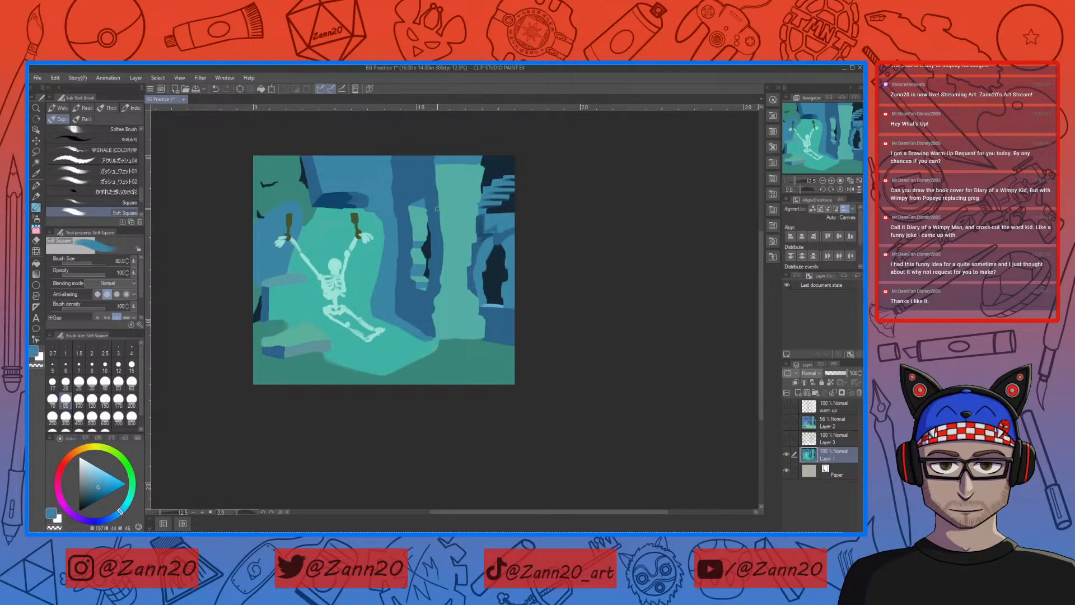
Step: Sample the wall's darker blue and repaint the shadowed strip along the narrow window's upper edge
right_click(394, 167)
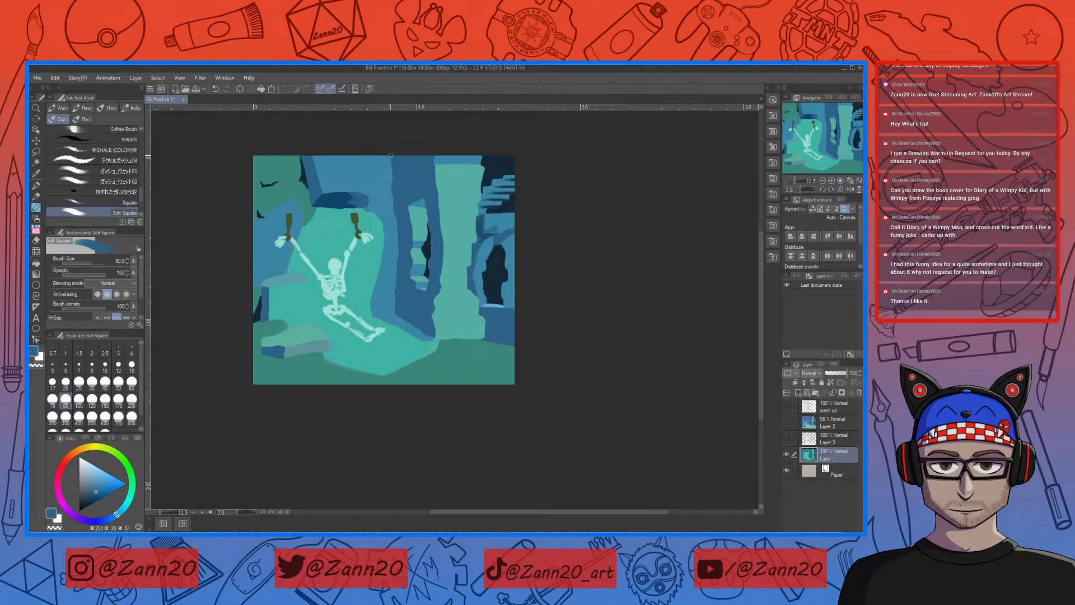
drag(392, 178, 395, 238)
key(ctrl+z)
drag(422, 196, 428, 231)
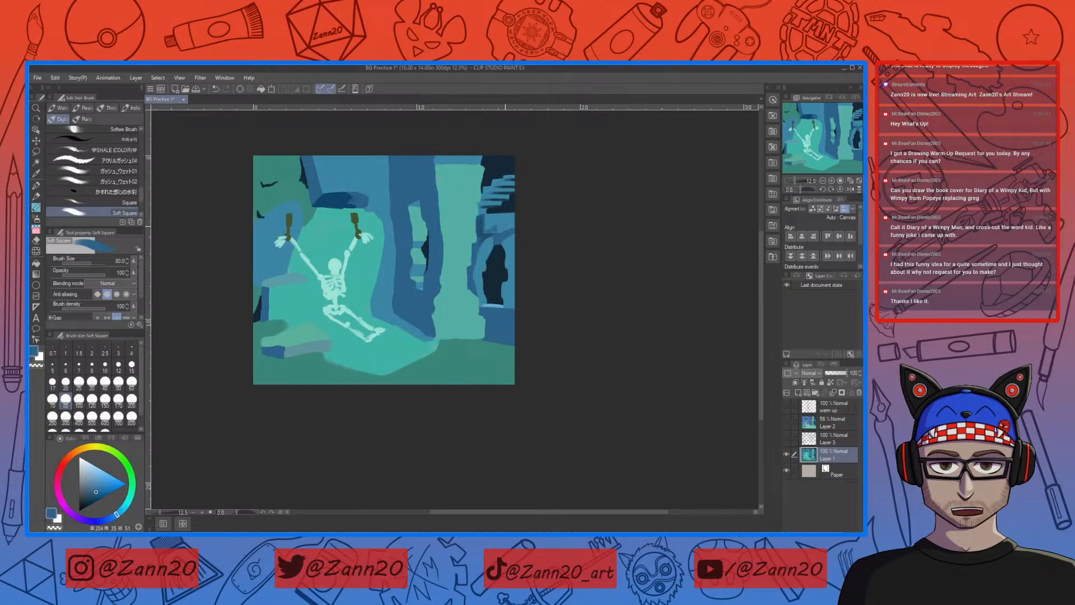
Step: Sample the dark arch's near-black and paint shadow strokes on the stones above and beside the arch
alt+click(492, 250)
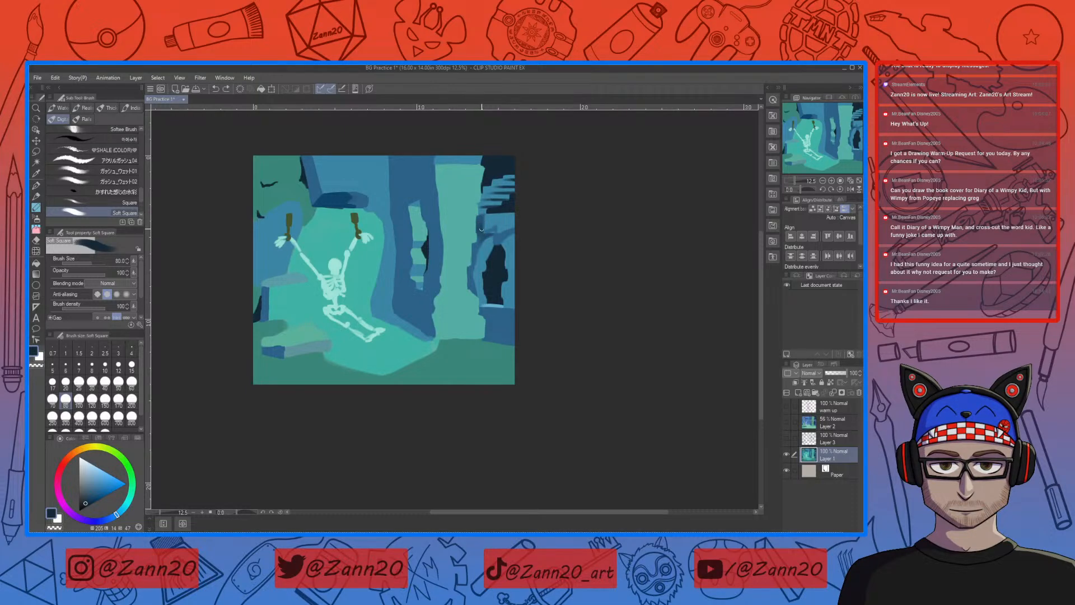
drag(478, 231, 478, 223)
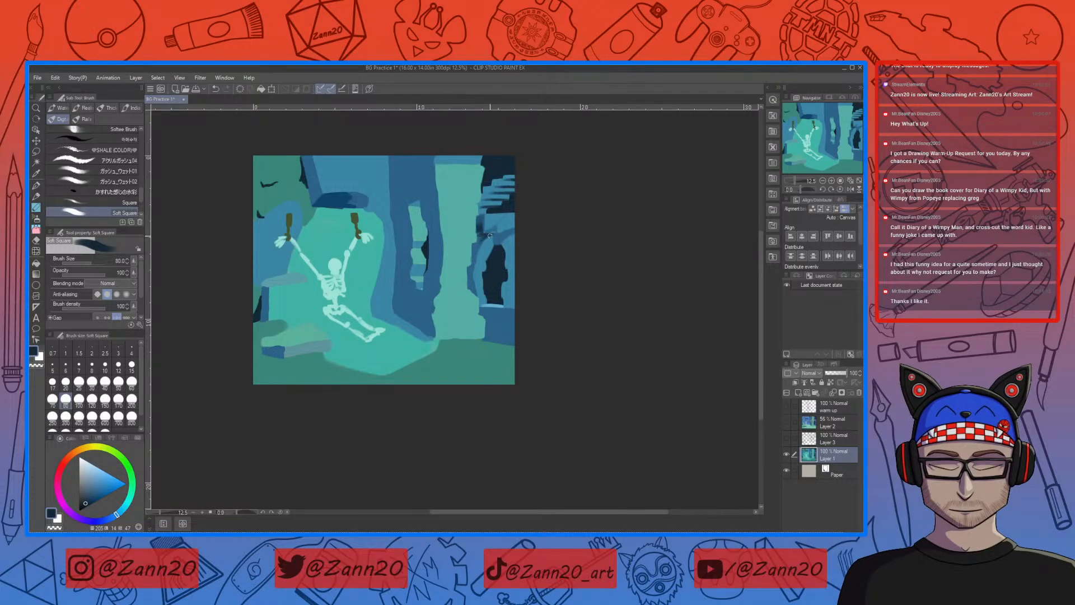
drag(464, 374, 484, 372)
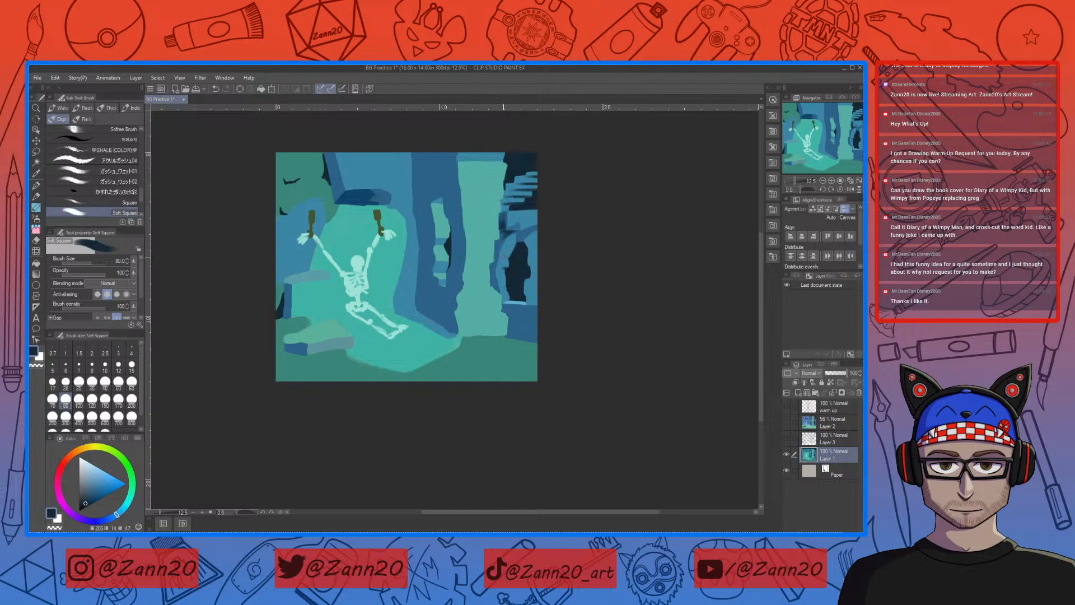
drag(513, 258, 509, 258)
Step: Paint near-black shadow strokes along the ledge beneath the dark arch, raising the brush size to 100
key(o)
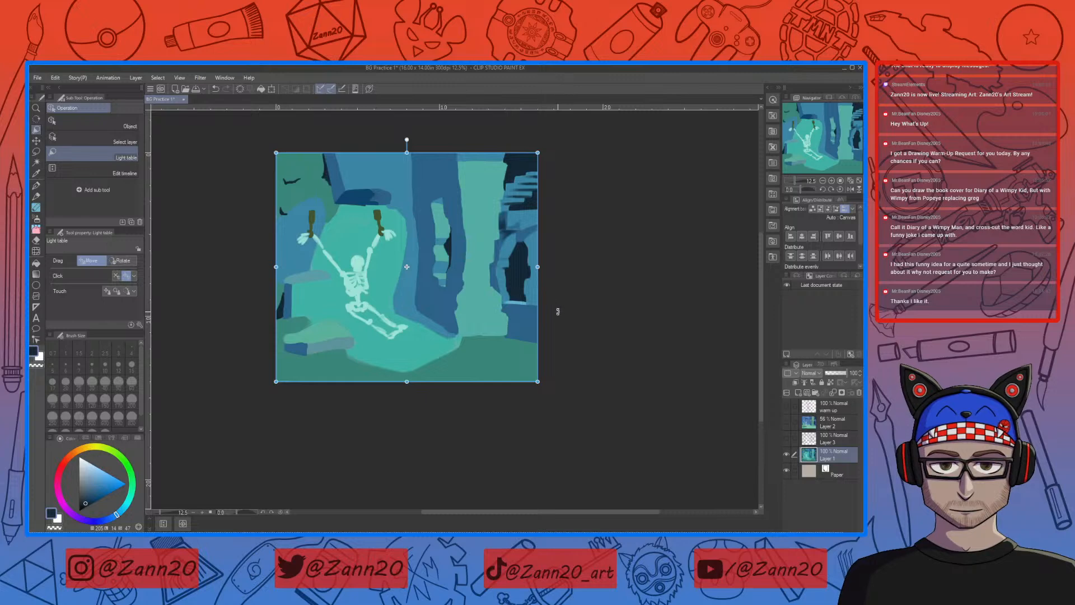
key(b)
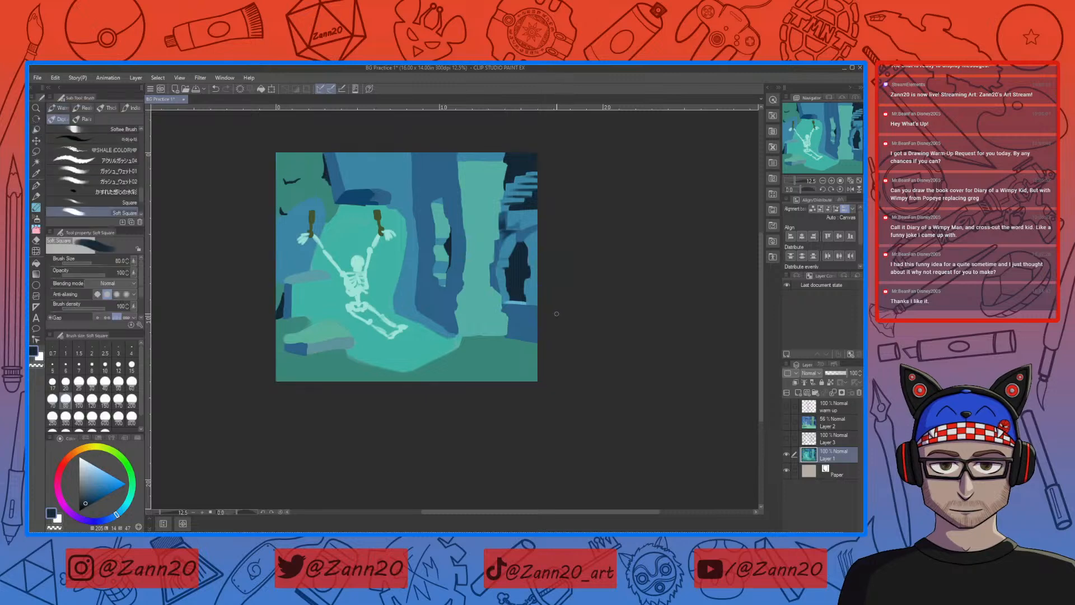
key(bracketleft)
key(bracketleft)
key(bracketleft)
drag(507, 303, 523, 304)
key(bracketright)
key(bracketright)
key(bracketright)
key(bracketright)
drag(506, 306, 524, 306)
drag(509, 308, 515, 312)
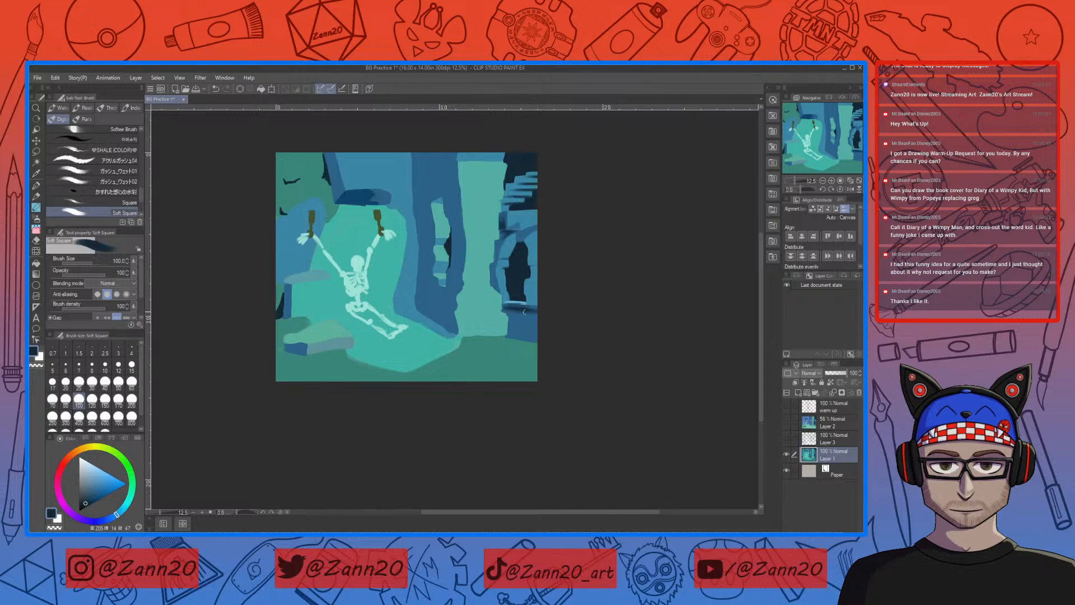
Step: Sample the blended dark blue at the ledge and shade the low wall beneath the dark arch
right_click(524, 306)
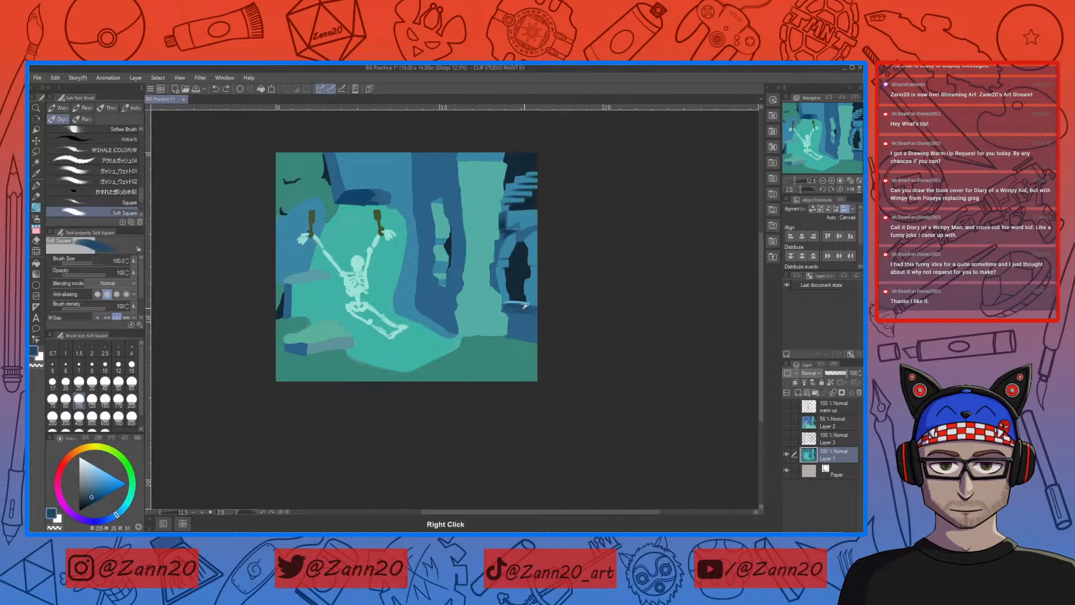
drag(508, 308, 536, 310)
drag(513, 320, 540, 334)
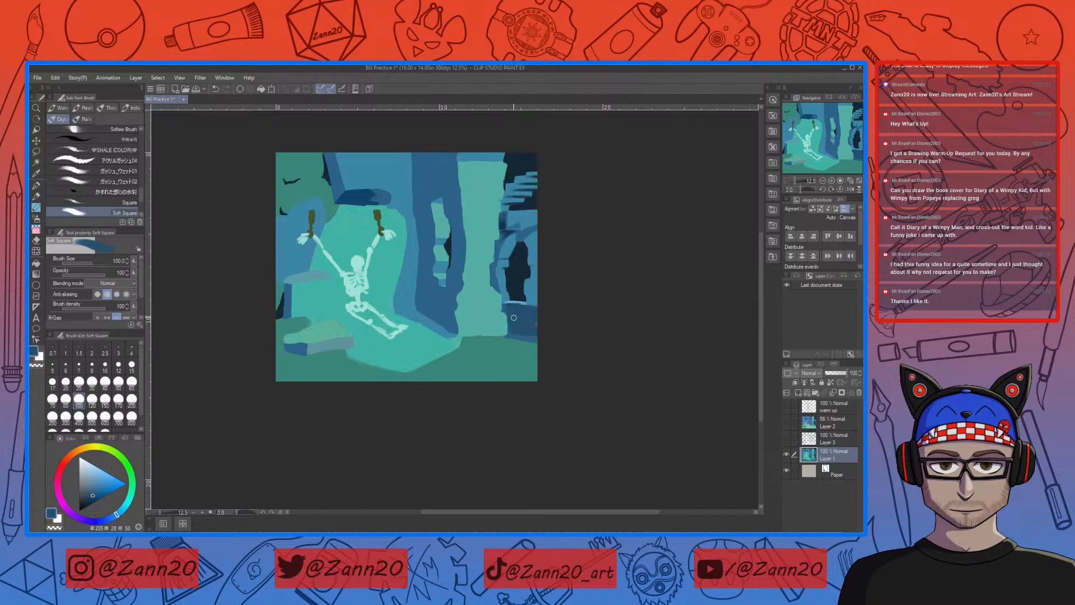
key(ctrl+z)
drag(513, 318, 552, 319)
right_click(516, 289)
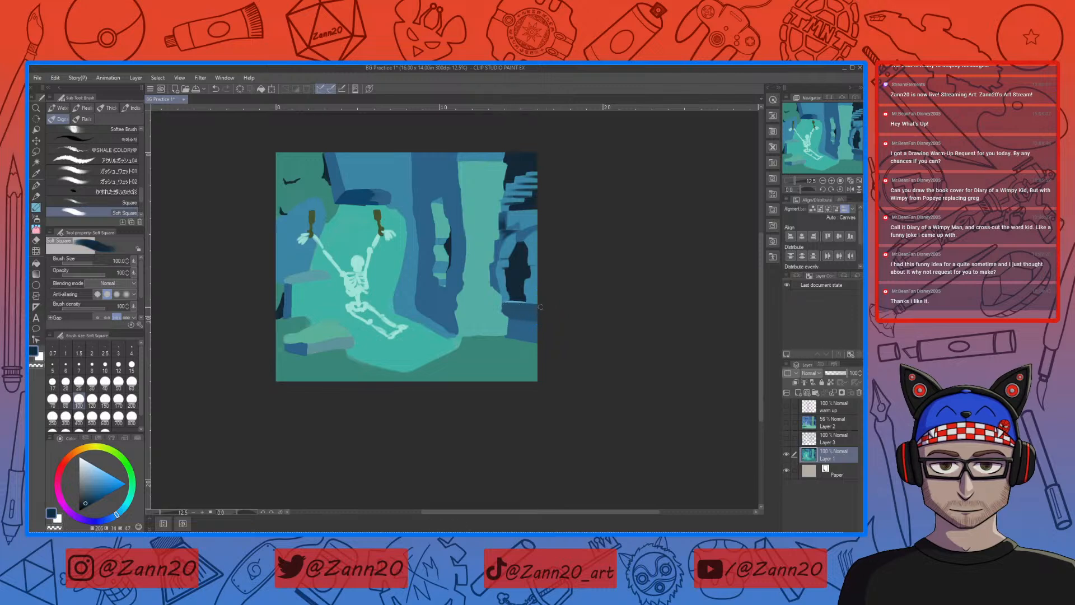
drag(515, 312, 540, 313)
key(ctrl+z)
drag(506, 305, 542, 308)
key(ctrl+z)
mouse_move(520, 345)
mouse_down()
mouse_move(479, 306)
mouse_move(484, 370)
mouse_move(509, 322)
mouse_move(521, 334)
mouse_up()
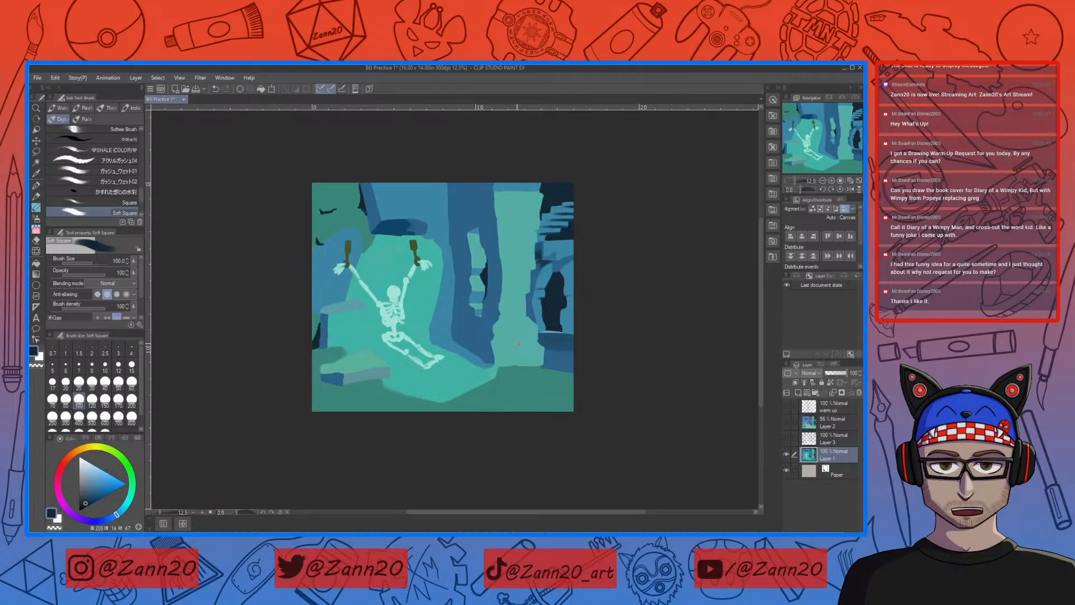
Step: Sample the skeleton's pale tint, set the brush size to 40 and highlight the edge of the stone block beside the skeleton
right_click(393, 292)
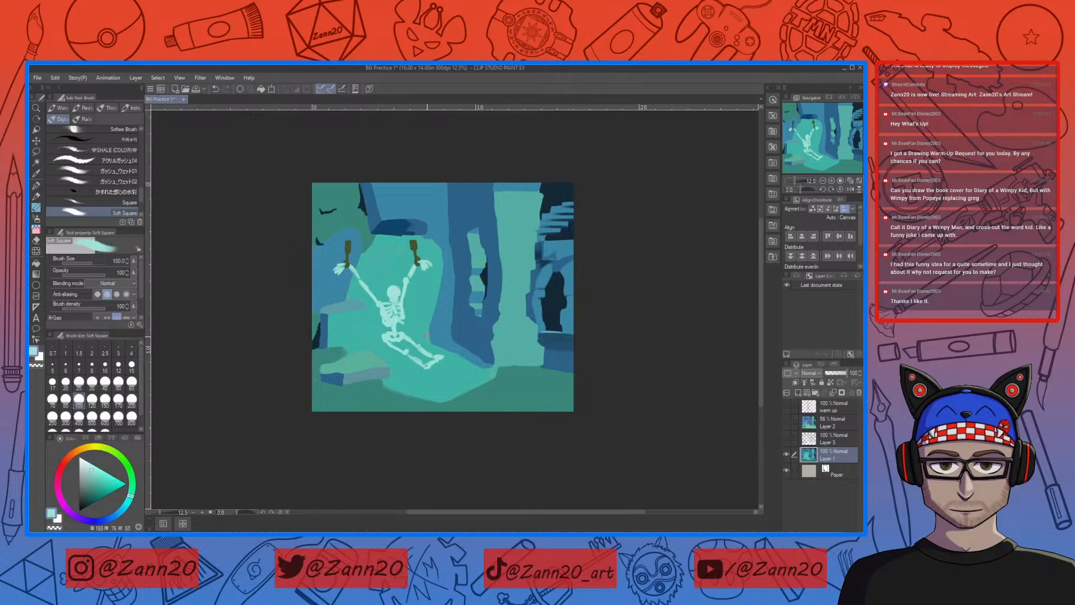
drag(424, 317, 417, 369)
key(ctrl+z)
click(105, 381)
Step: Blend the base of the stone block beside the skeleton into the floor with sampled teals, using brush size 70
right_click(356, 315)
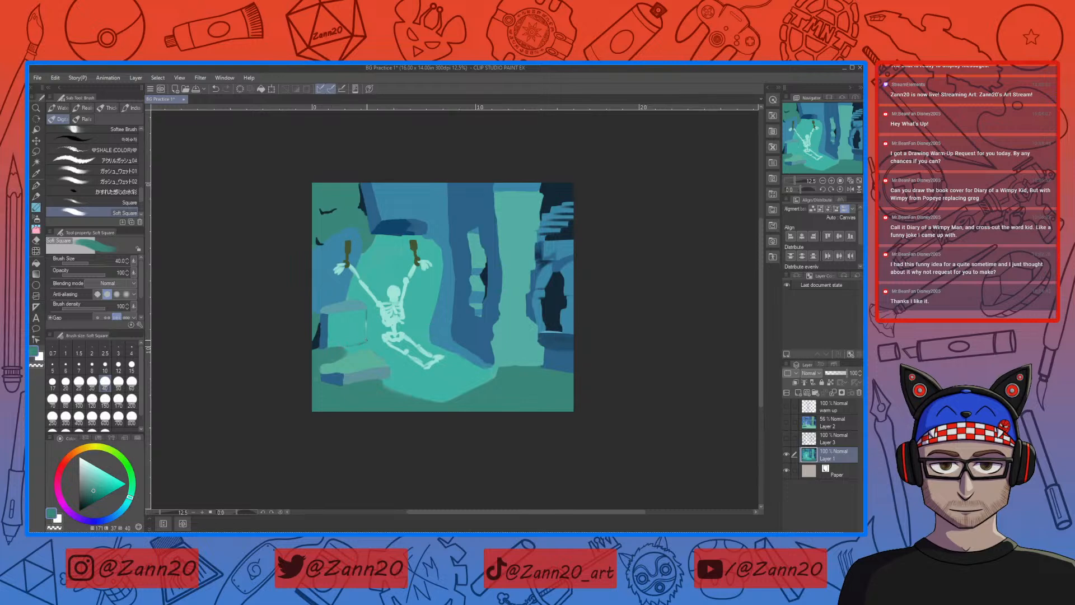
right_click(365, 340)
right_click(332, 348)
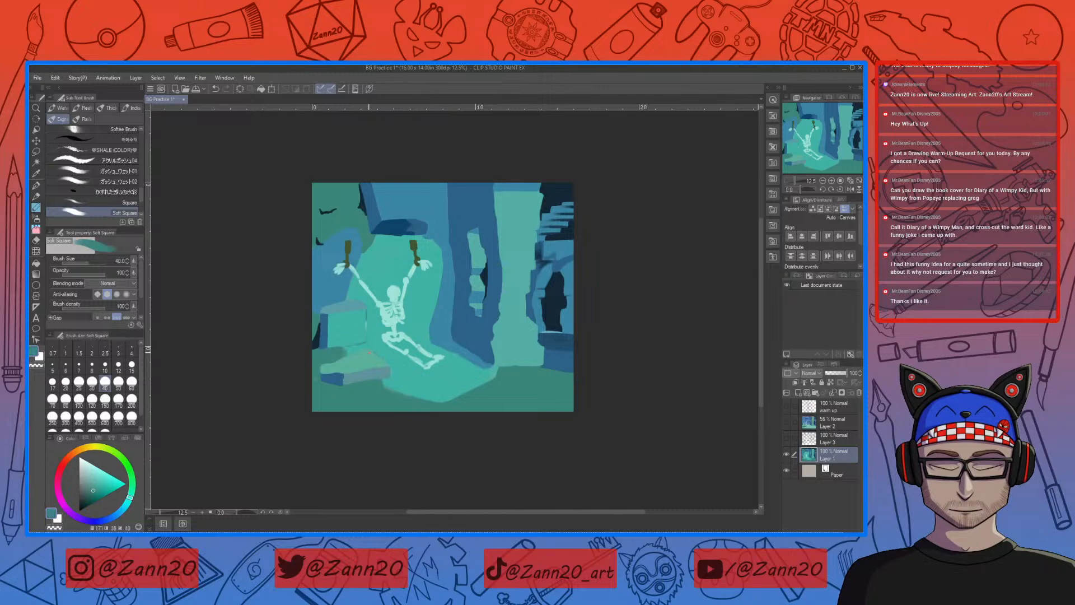
key(bracketright)
key(bracketright)
key(bracketright)
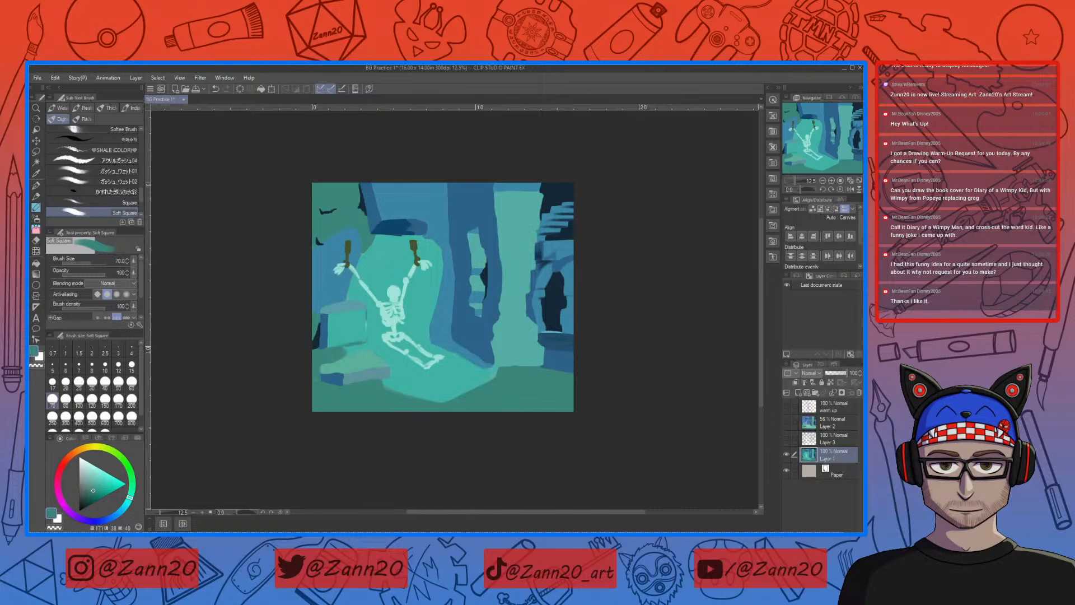
right_click(349, 339)
right_click(361, 344)
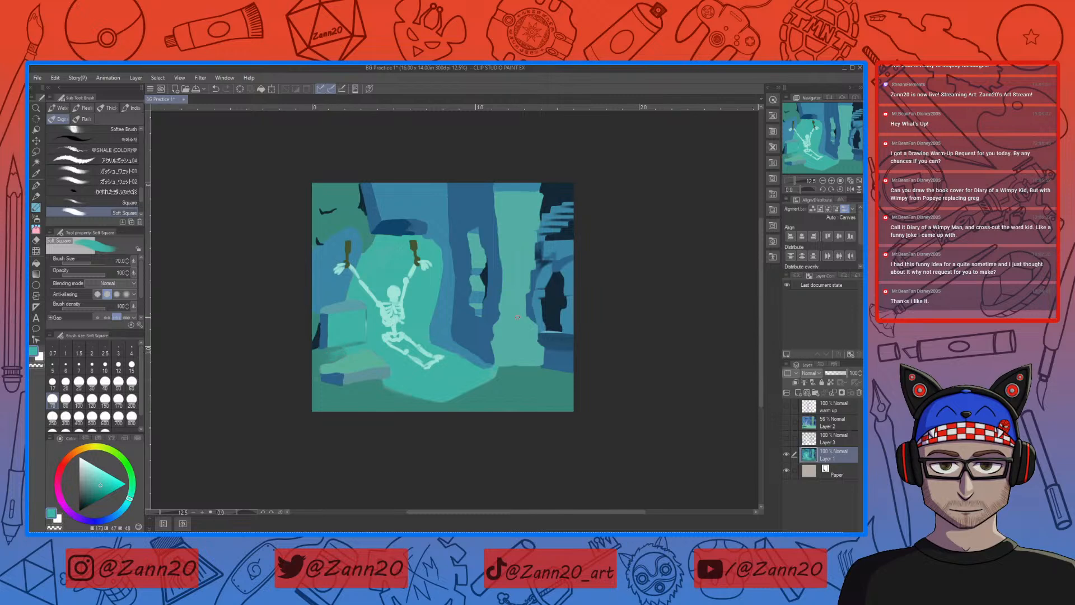
Step: Set the brush size to 150 and soften the front edge of the lit floor patch with sampled teals
key(bracketright)
key(bracketright)
key(bracketright)
key(bracketright)
right_click(372, 395)
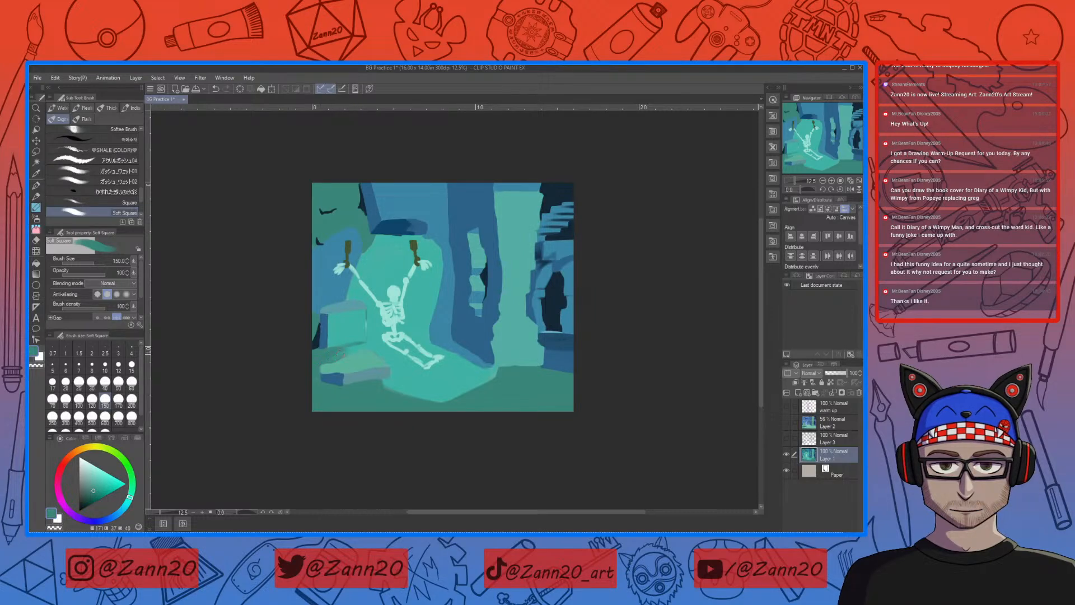
right_click(399, 384)
drag(439, 400, 494, 381)
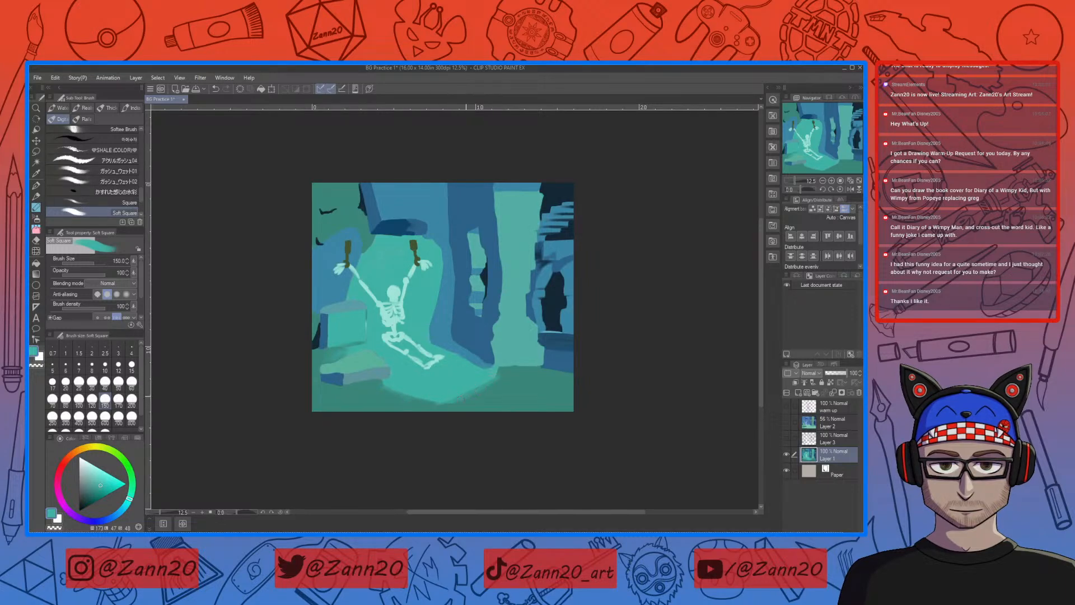
mouse_move(449, 402)
mouse_down()
mouse_move(412, 403)
mouse_move(434, 398)
mouse_up()
Step: Sample the darker floor teal, set the brush size to 400 and blend the lit floor patch's outer edge
right_click(516, 390)
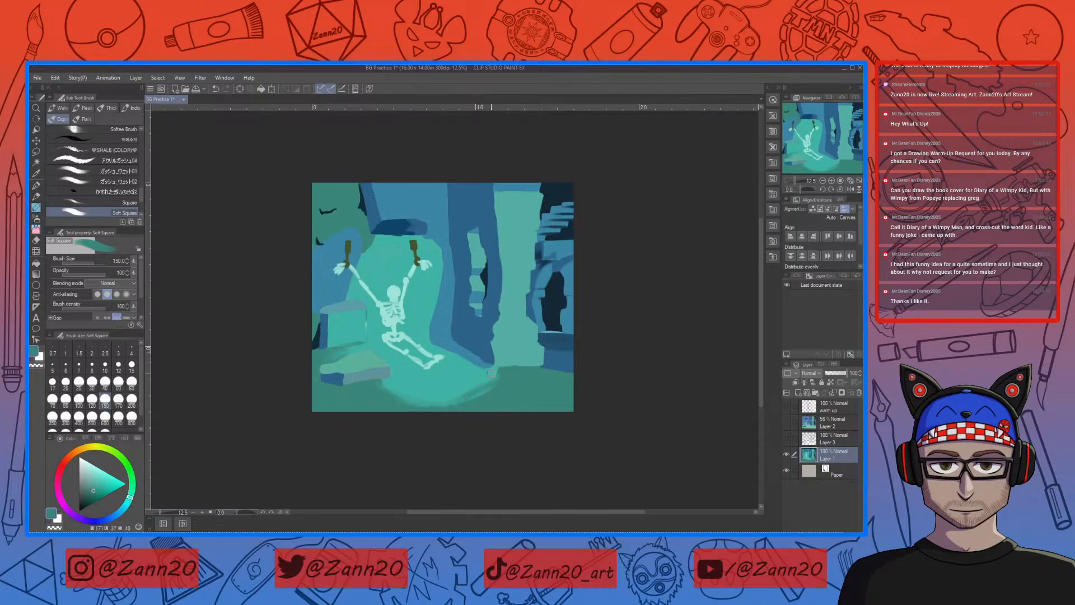
click(78, 416)
mouse_move(476, 394)
mouse_down()
mouse_move(440, 409)
mouse_move(458, 397)
mouse_move(419, 401)
mouse_up()
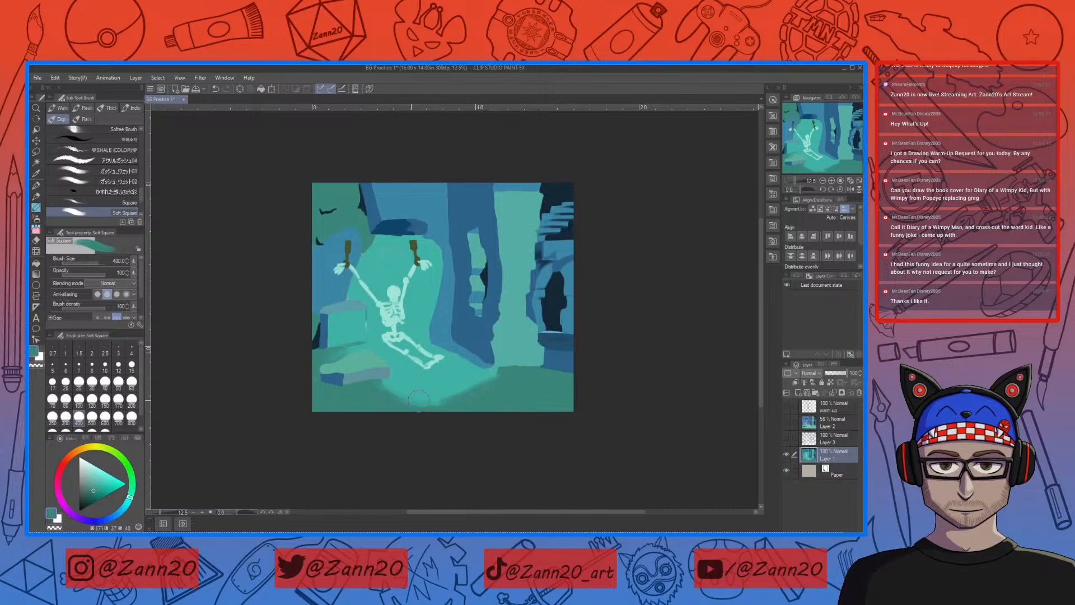
right_click(407, 404)
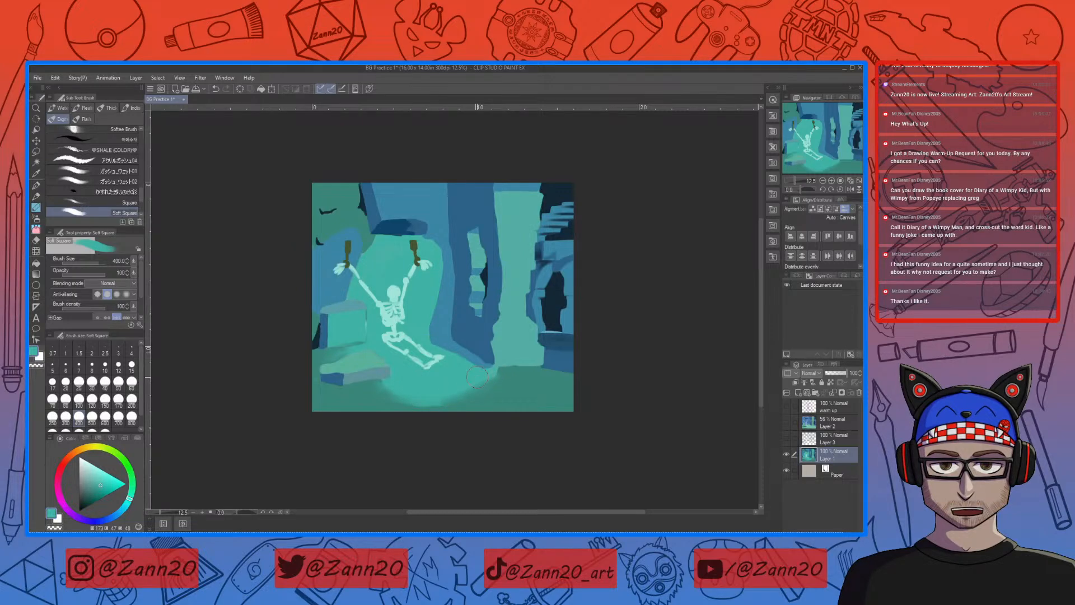
Step: Touch up the pillar's base and the adjoining wall corner with sampled green and blue at brush size 70
right_click(518, 353)
key([)
key([)
key([)
key([)
key([)
key([)
key([)
key([)
key([)
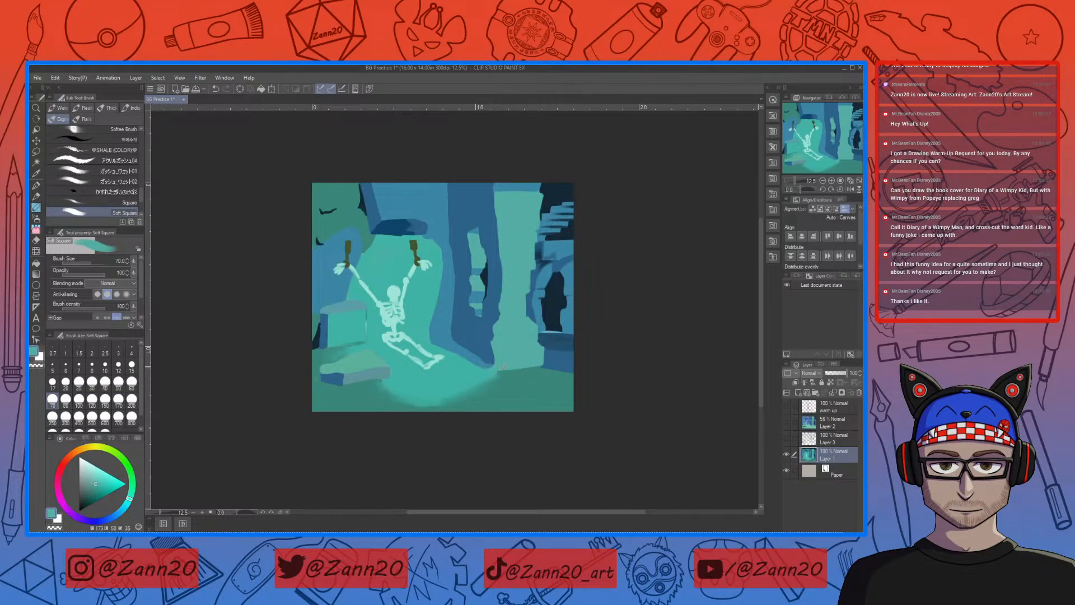
alt+click(489, 358)
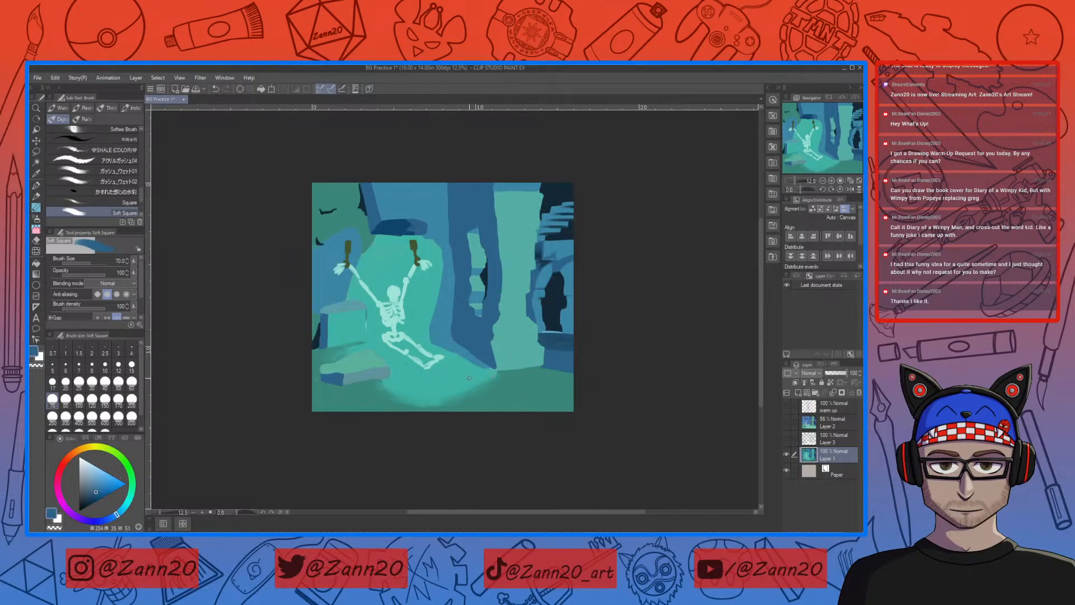
Step: Tidy the skeleton-side edge of the stone block with sampled teal
alt+click(369, 317)
alt+click(363, 305)
alt+click(363, 313)
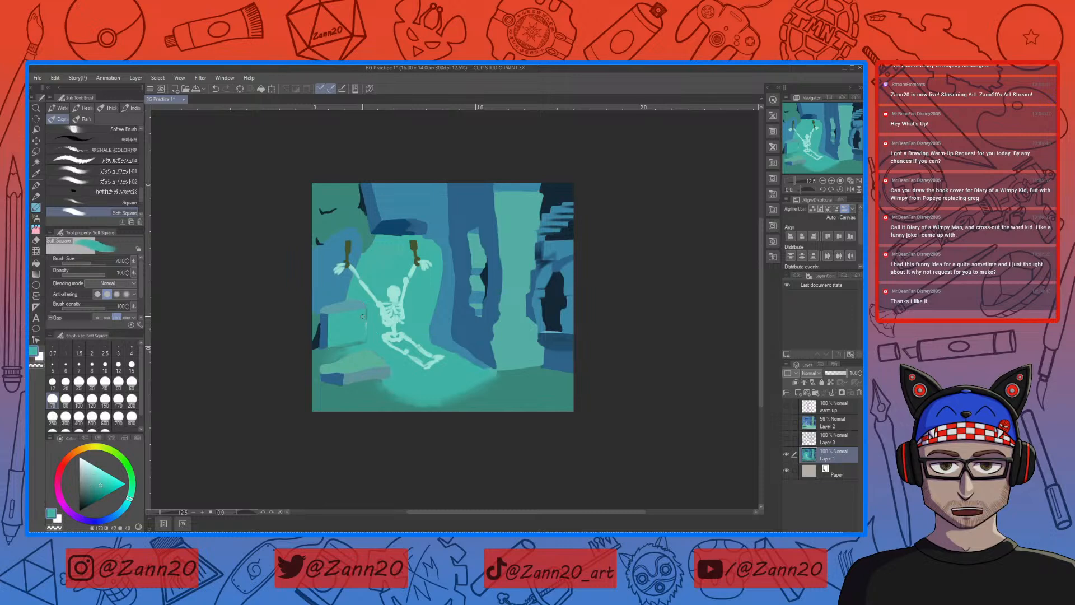
Step: Sample the skeleton's pale tint, set the brush size to 150 and lighten the top of the stone block
alt+click(351, 282)
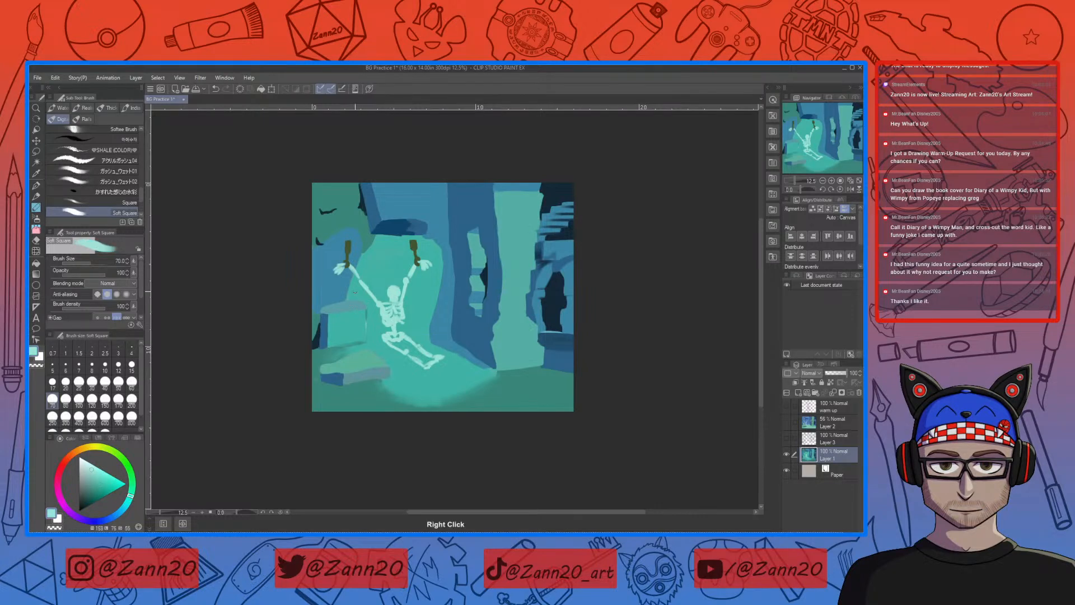
key(bracketright)
key(bracketright)
key(bracketright)
key(bracketright)
alt+click(336, 307)
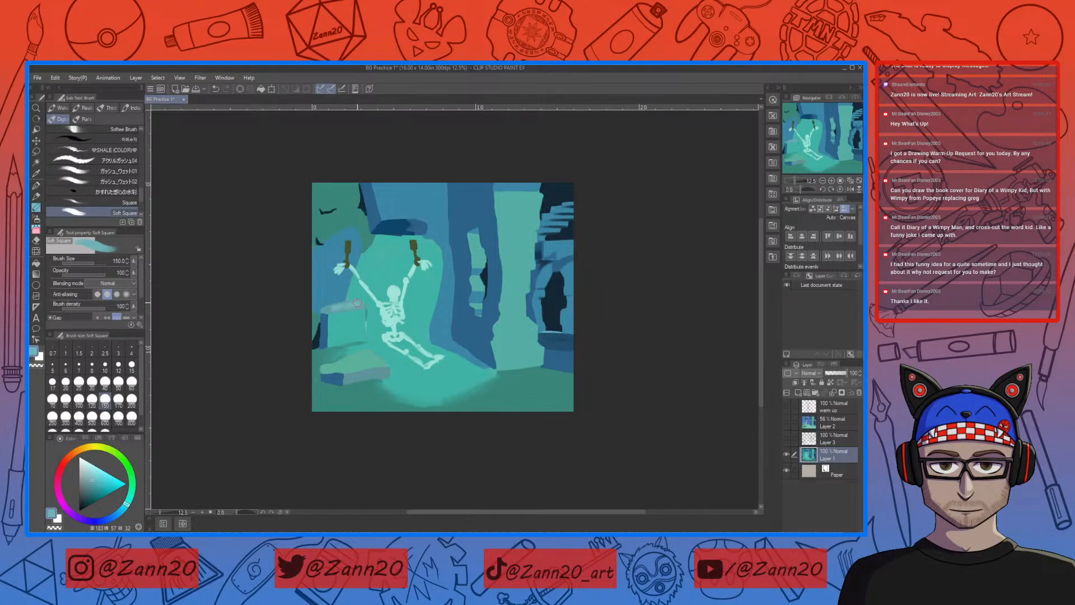
Step: Refine the light top edge of the stone block with sampled pale tint and neighbouring teal
mouse_move(358, 303)
mouse_down()
mouse_move(331, 305)
mouse_move(361, 306)
mouse_up()
right_click(397, 289)
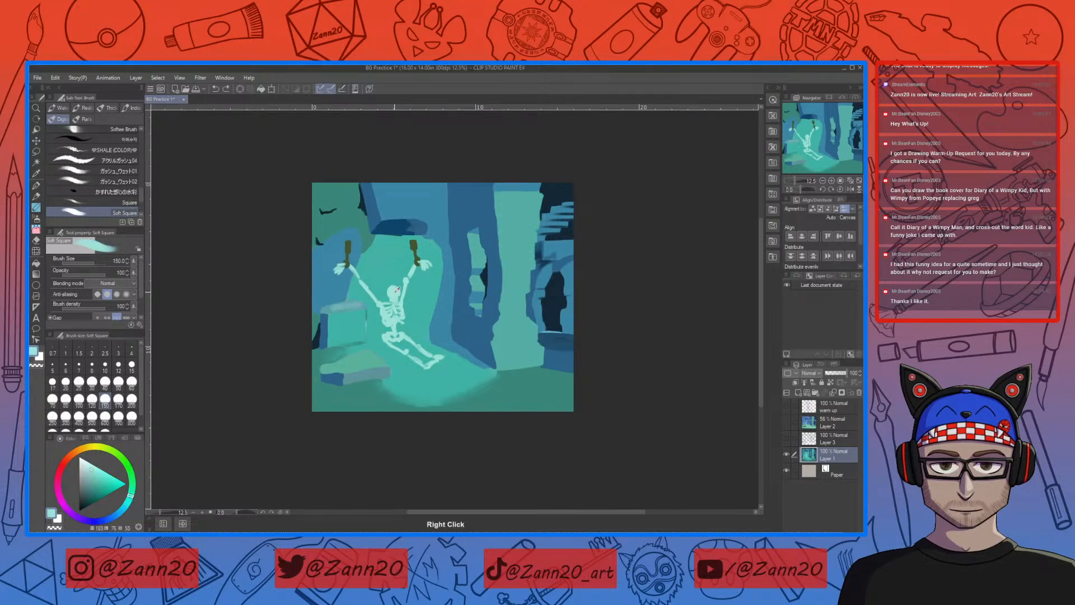
right_click(354, 305)
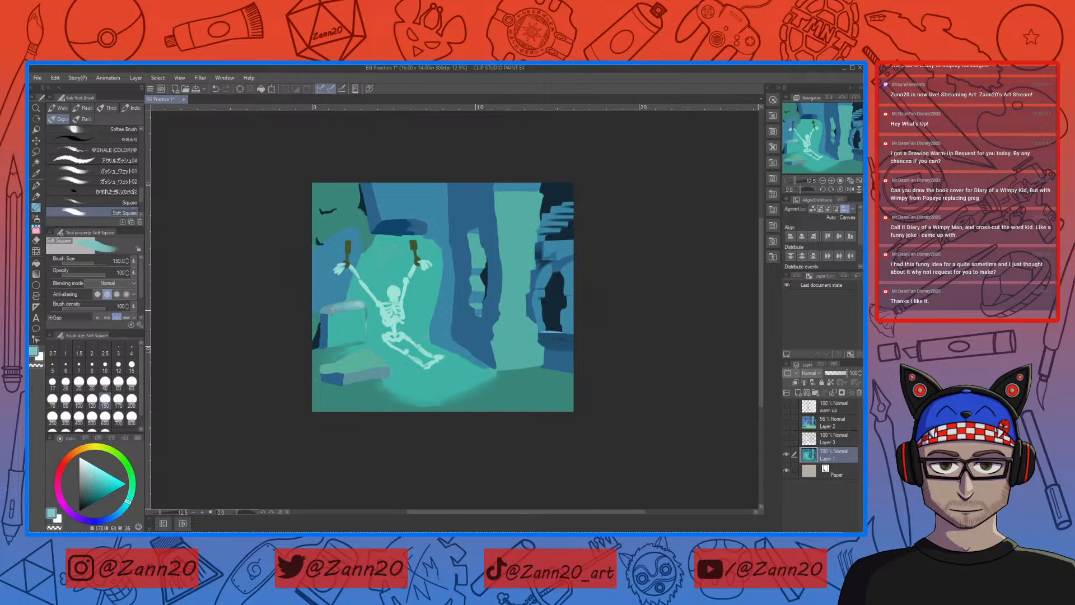
drag(350, 305, 340, 307)
right_click(360, 305)
right_click(359, 303)
right_click(371, 325)
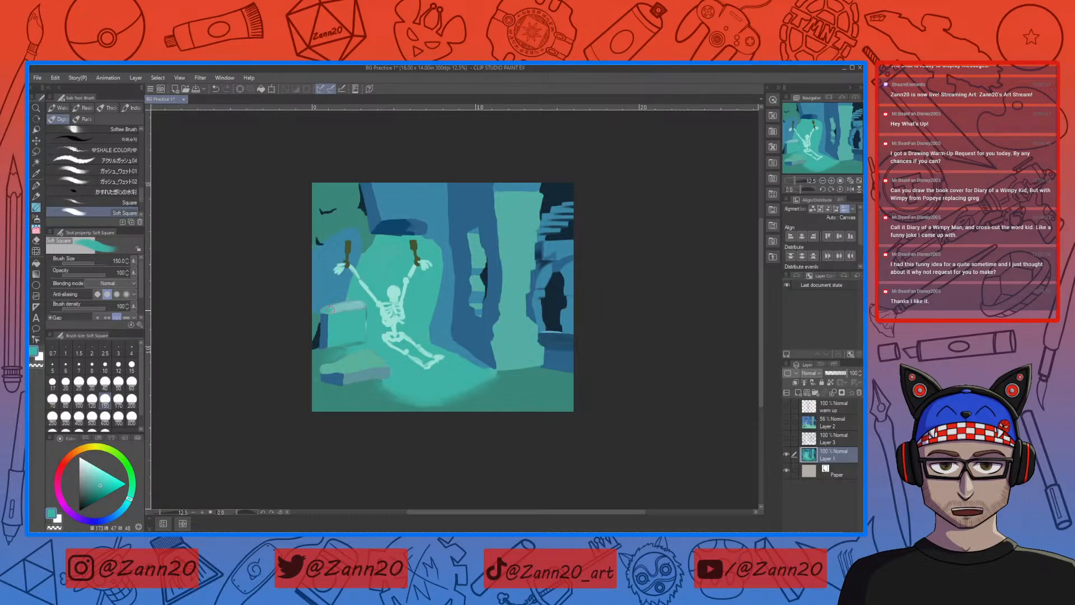
Step: Blend the stone block's lit top into its front and outer side with alternately sampled pale and mid teals
right_click(355, 303)
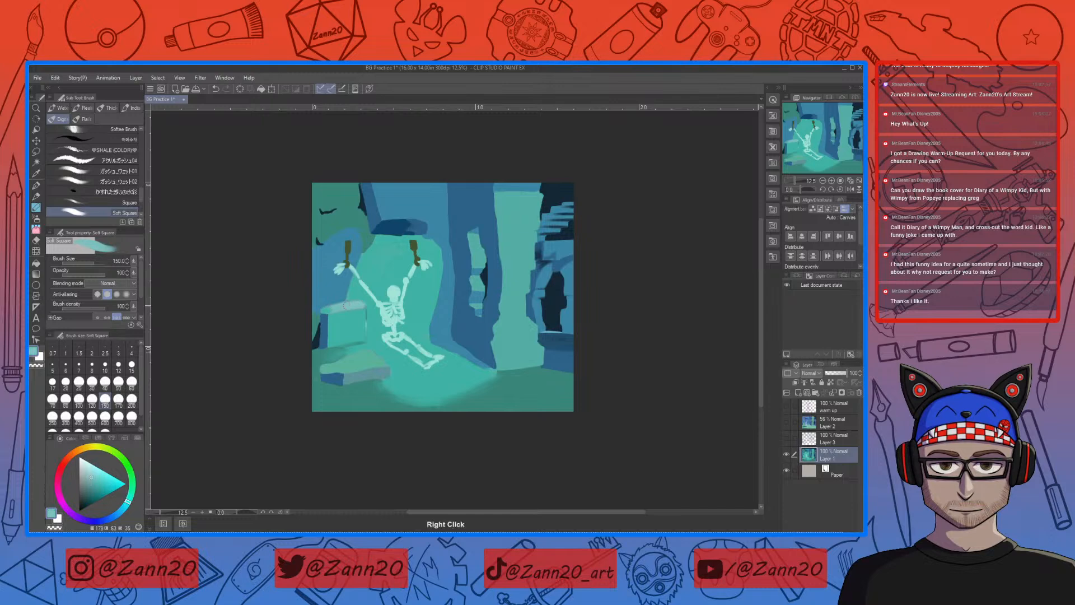
right_click(377, 316)
right_click(332, 303)
right_click(324, 313)
right_click(336, 305)
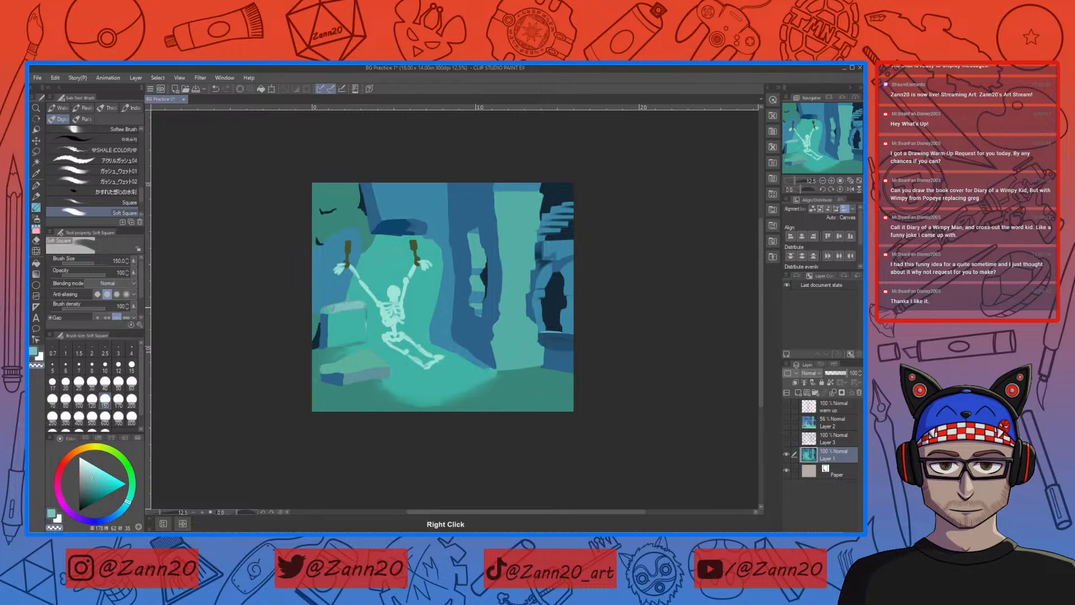
right_click(346, 301)
right_click(342, 307)
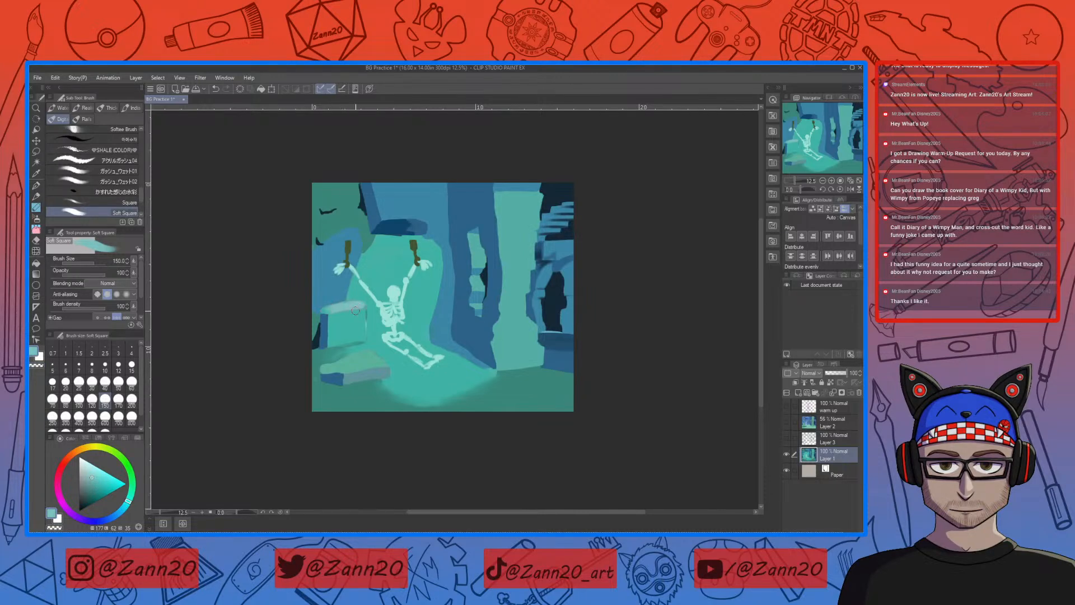
Step: Paint over the small dark marks on the green corner wall with sampled green and wall blue
right_click(351, 196)
key(ctrl+z)
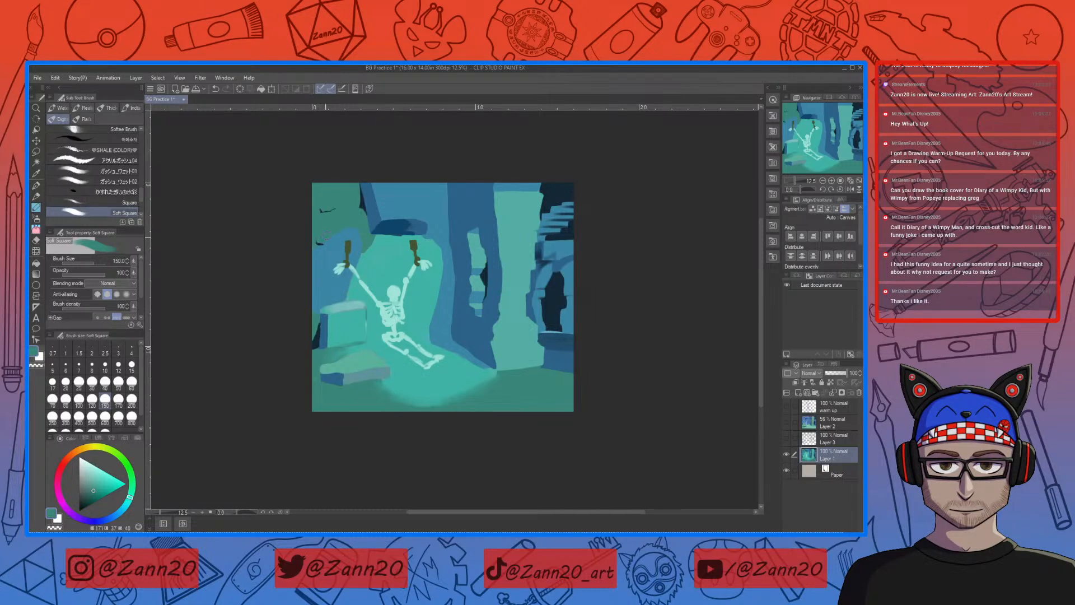
right_click(324, 241)
right_click(328, 254)
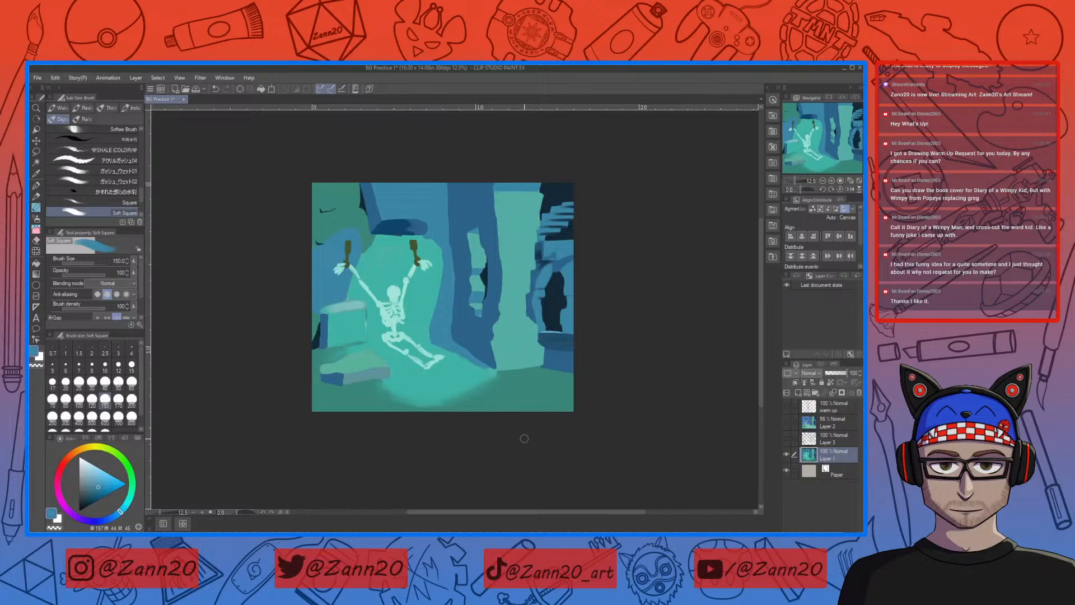
Step: Rework the stone block's shaded side with sampled dark teal and blue
right_click(357, 351)
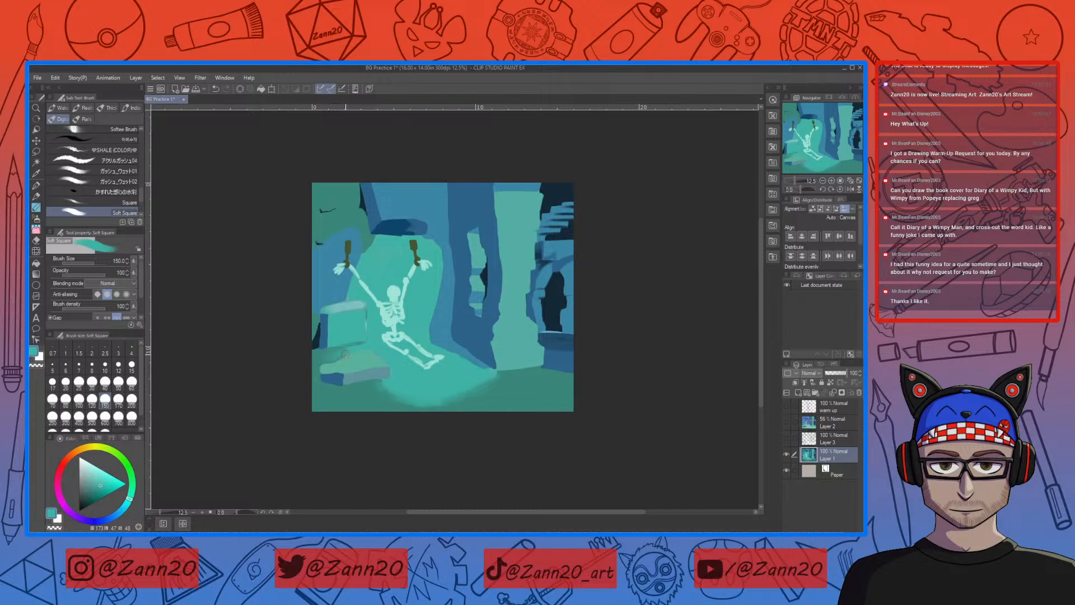
right_click(335, 321)
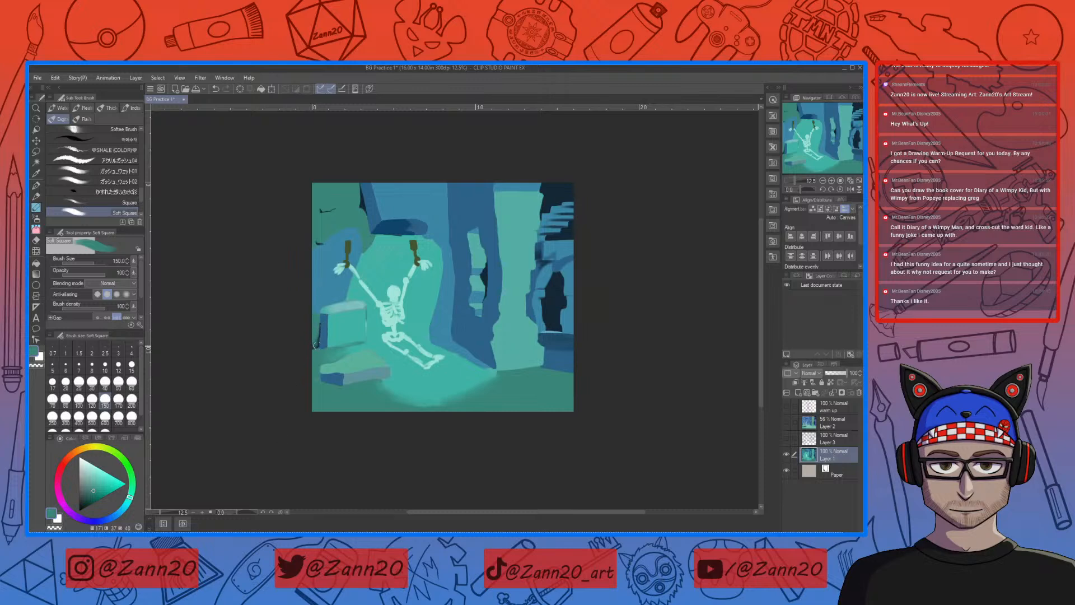
right_click(322, 330)
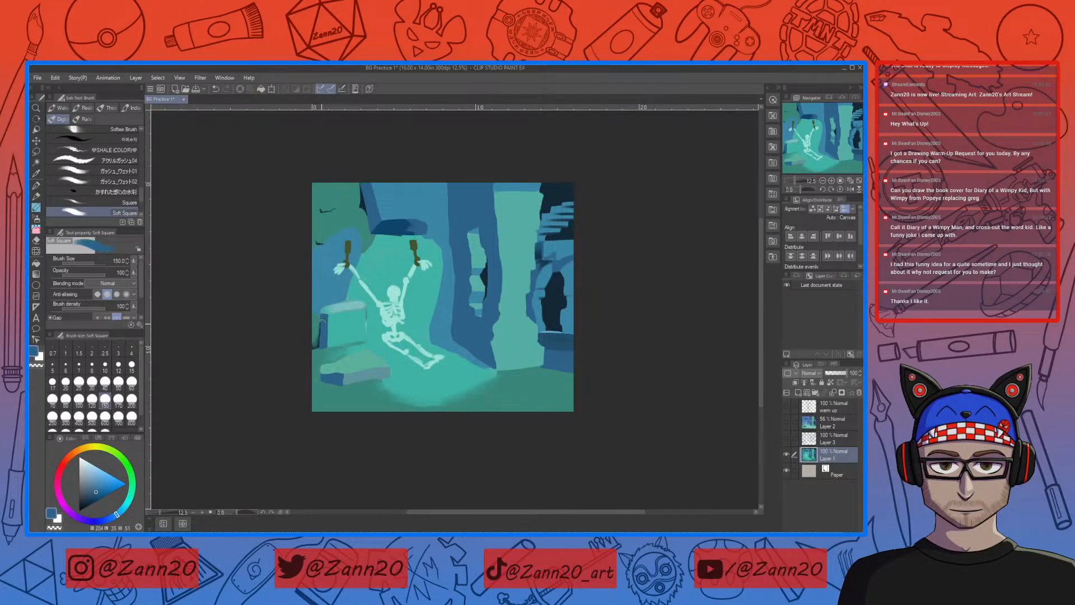
drag(322, 324, 322, 338)
right_click(338, 325)
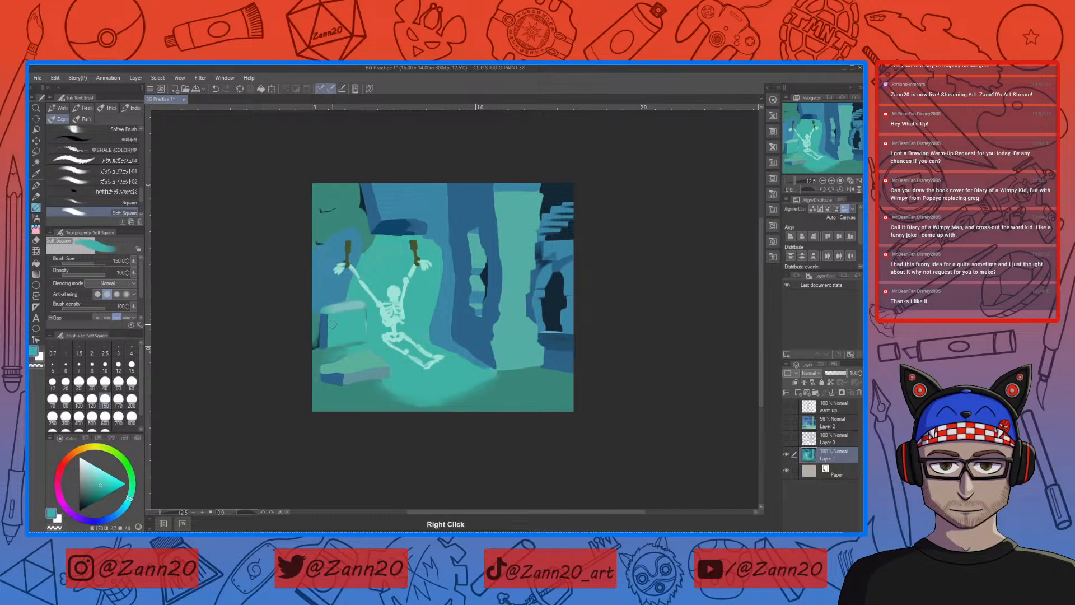
Step: Set the brush size to 100 and tidy the stone block's side and top edges with sampled blue and teal
right_click(327, 320)
key(bracketleft)
key(bracketleft)
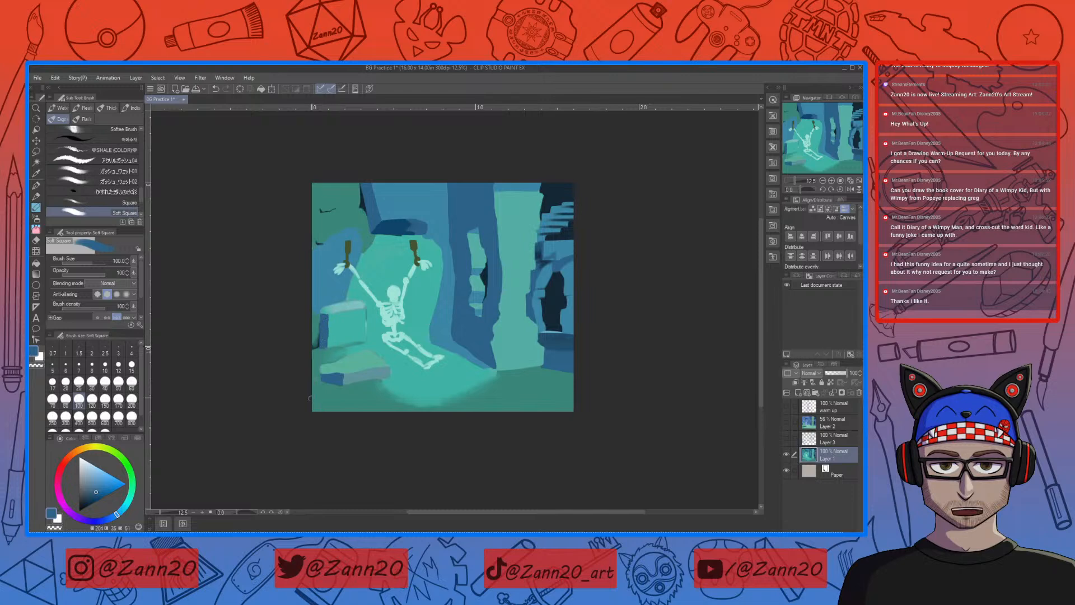
right_click(328, 307)
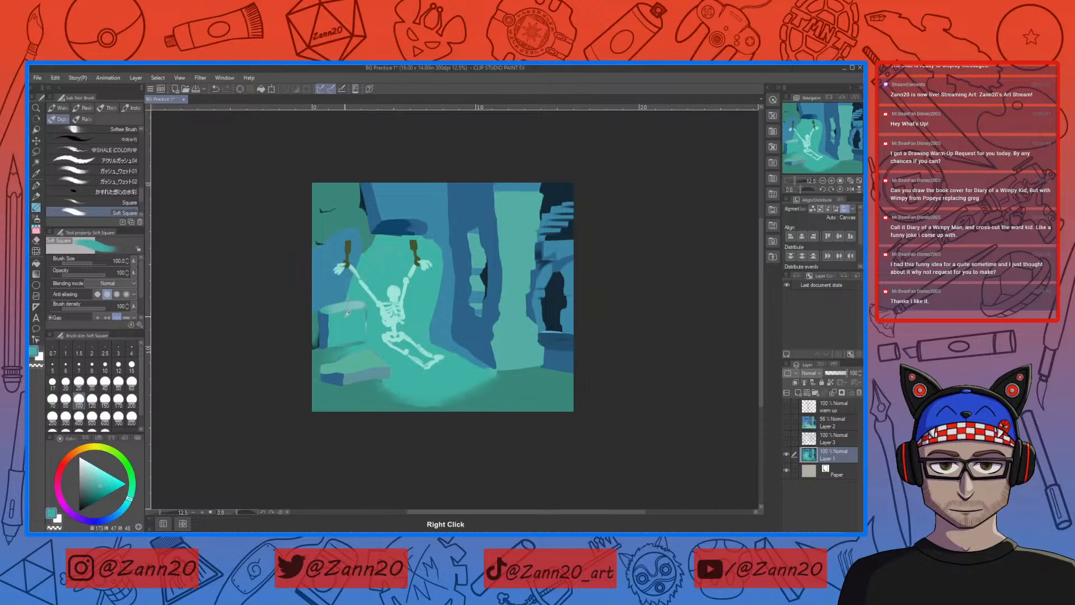
alt+click(345, 310)
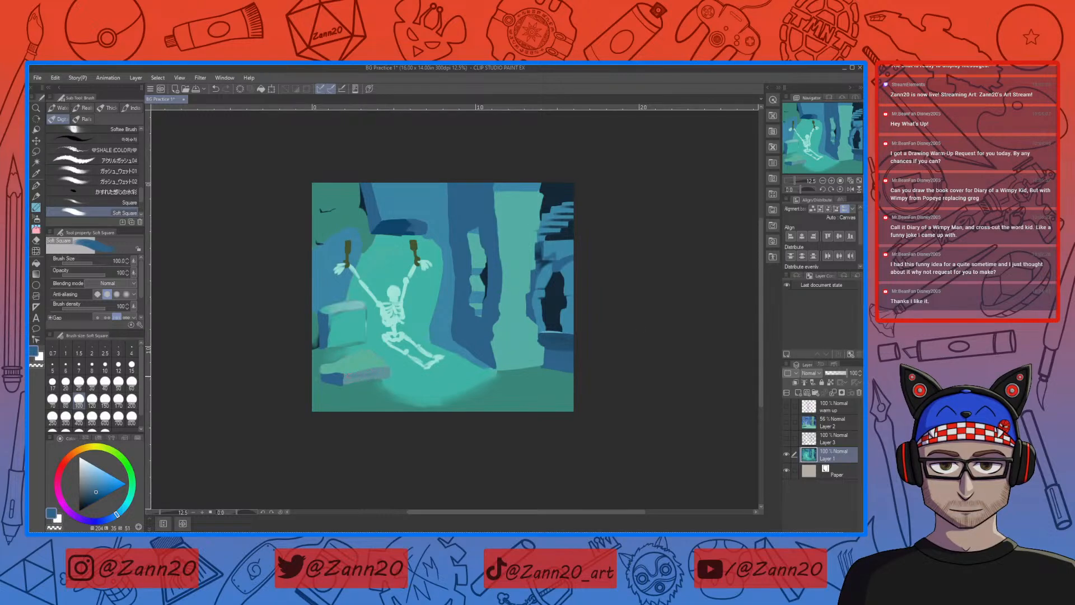
Step: Paint the flat slab's front face blue and compare the painting with the Layer 2 colour sketch
drag(343, 379, 368, 377)
click(787, 423)
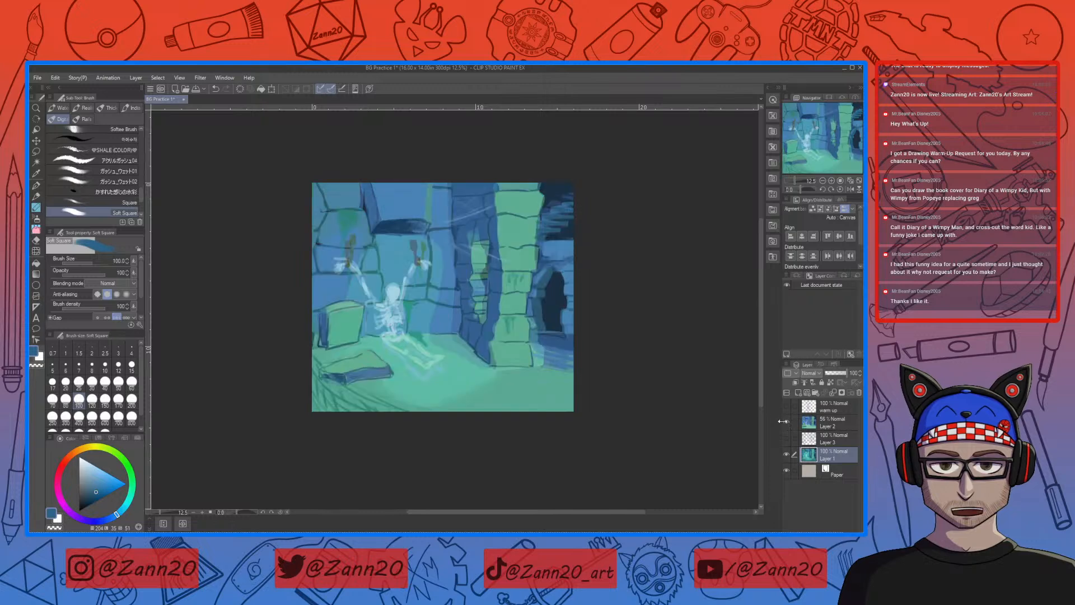
click(787, 422)
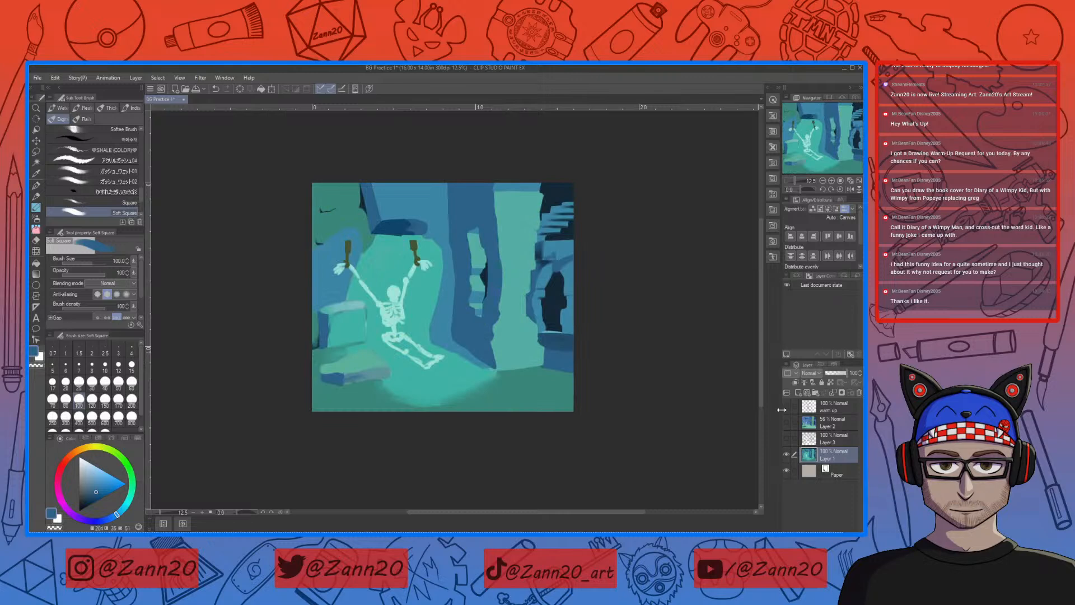
Step: Reshape the flat slab's front face and outer corner with sampled green and blue
right_click(348, 378)
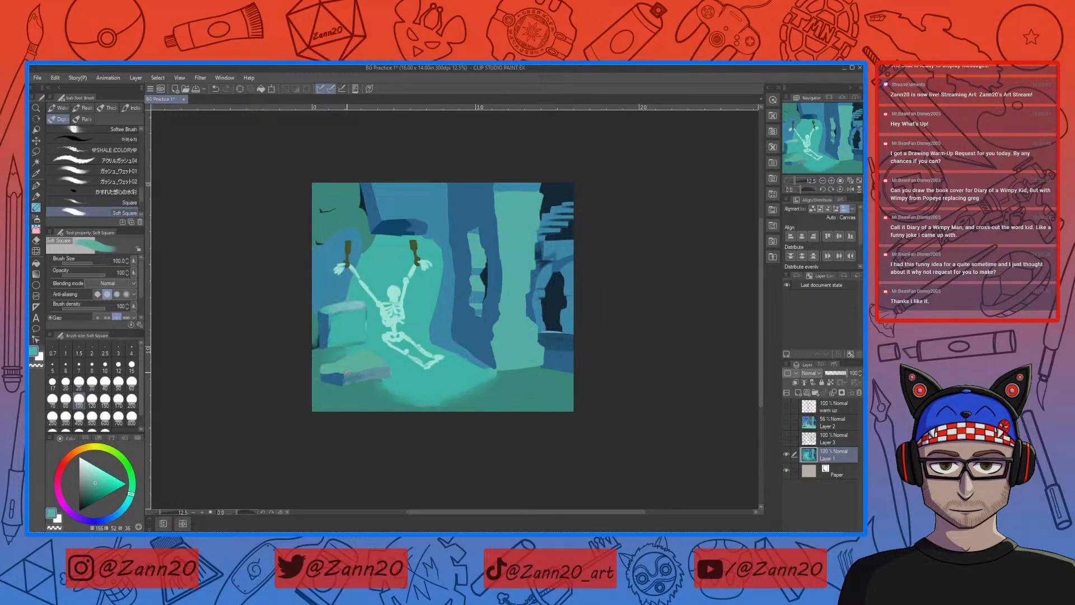
right_click(343, 376)
right_click(336, 382)
right_click(331, 377)
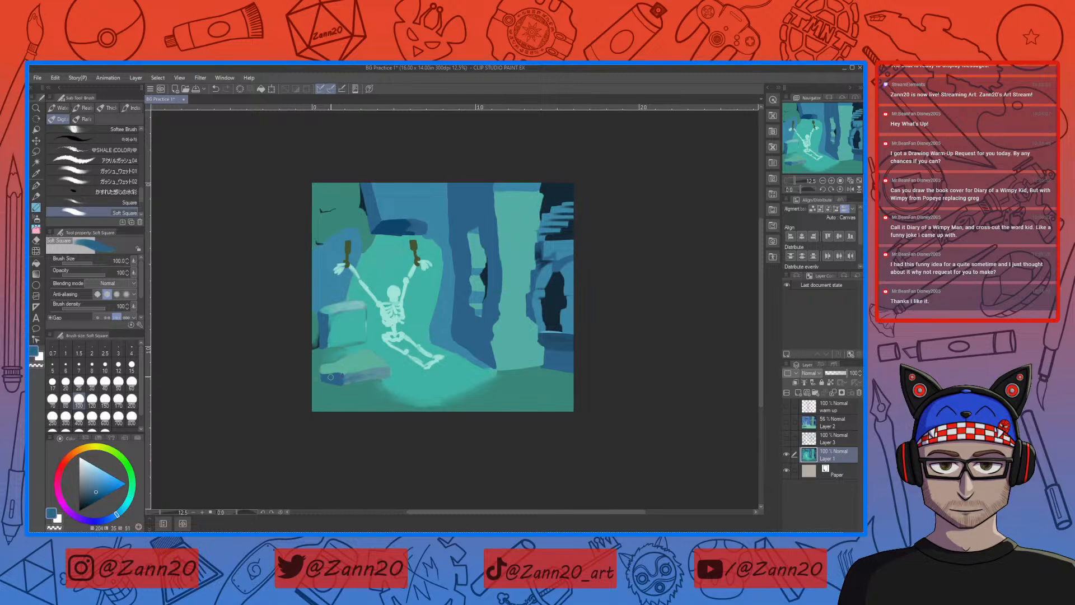
drag(321, 374, 323, 377)
right_click(318, 371)
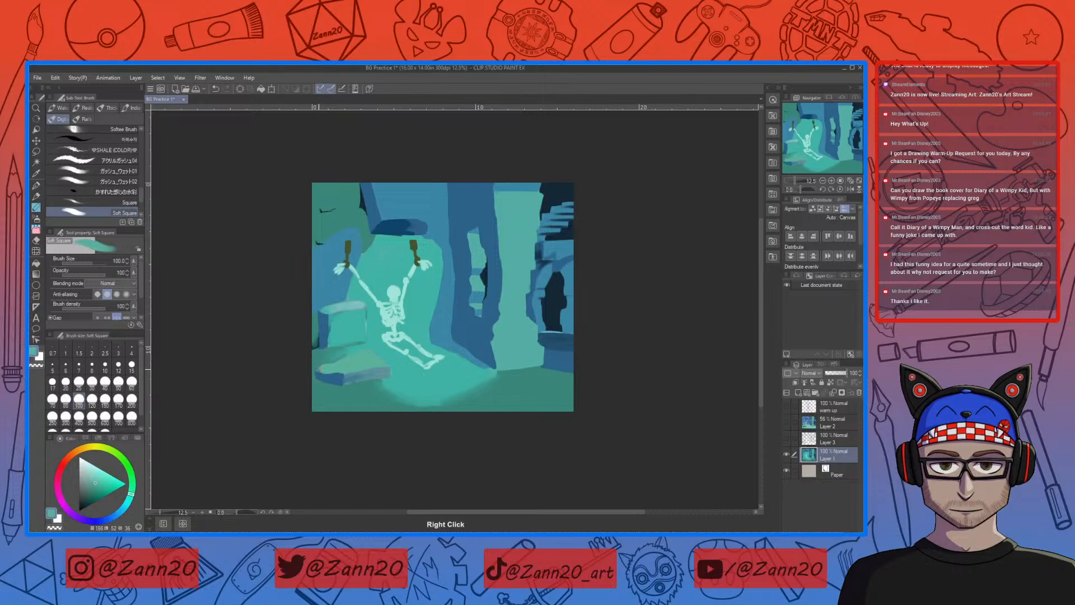
right_click(331, 372)
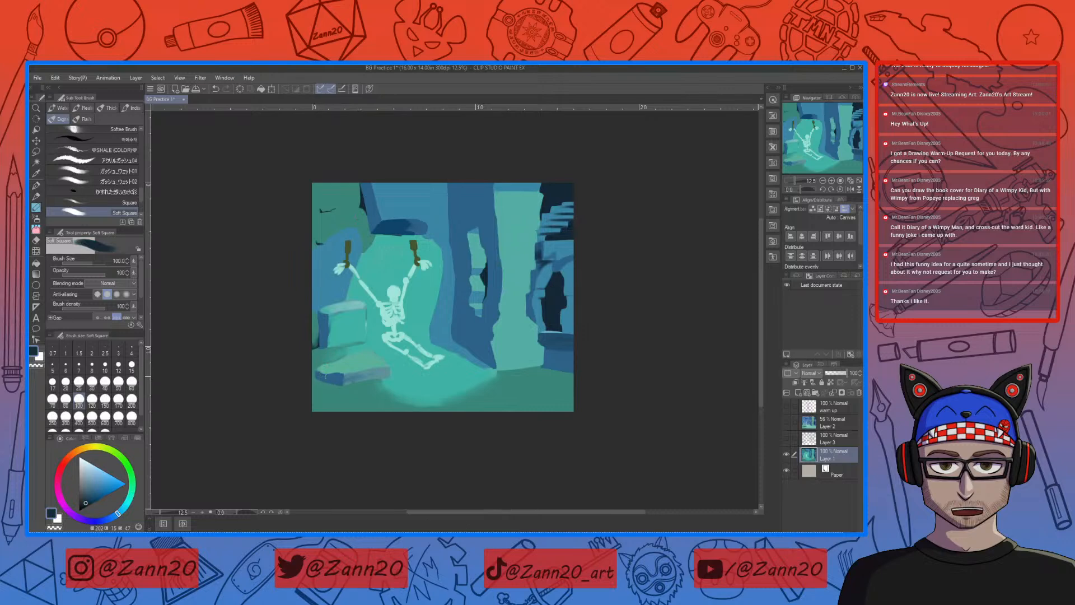
Step: Darken the flat slab's lower front edge with dark navy and pick up the stone block's shadow blue
drag(317, 374, 335, 381)
key(ctrl+z)
drag(340, 383, 337, 377)
drag(338, 379, 317, 376)
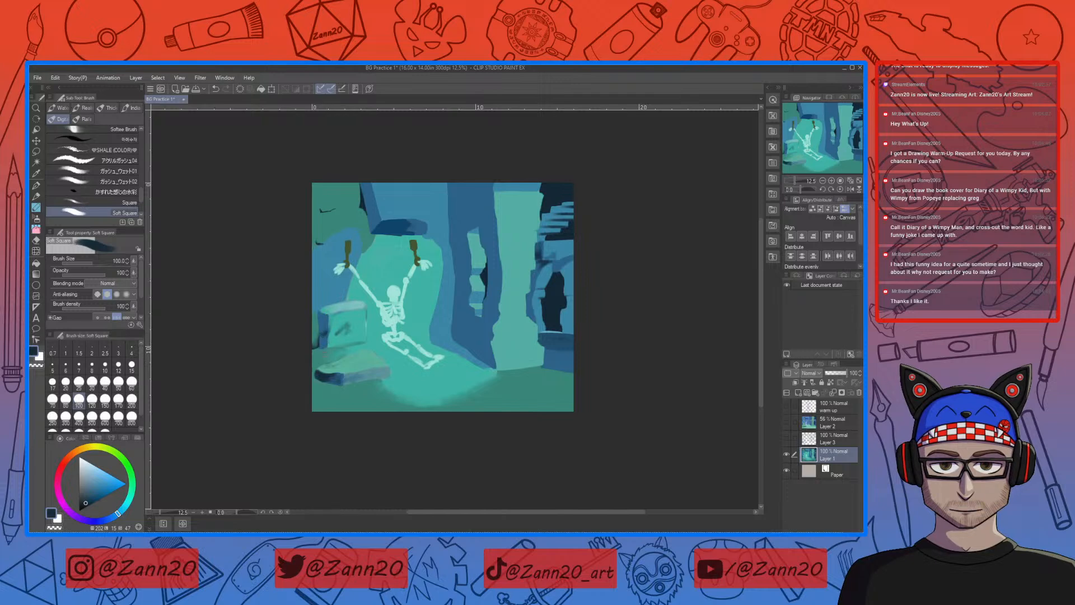
alt+click(324, 338)
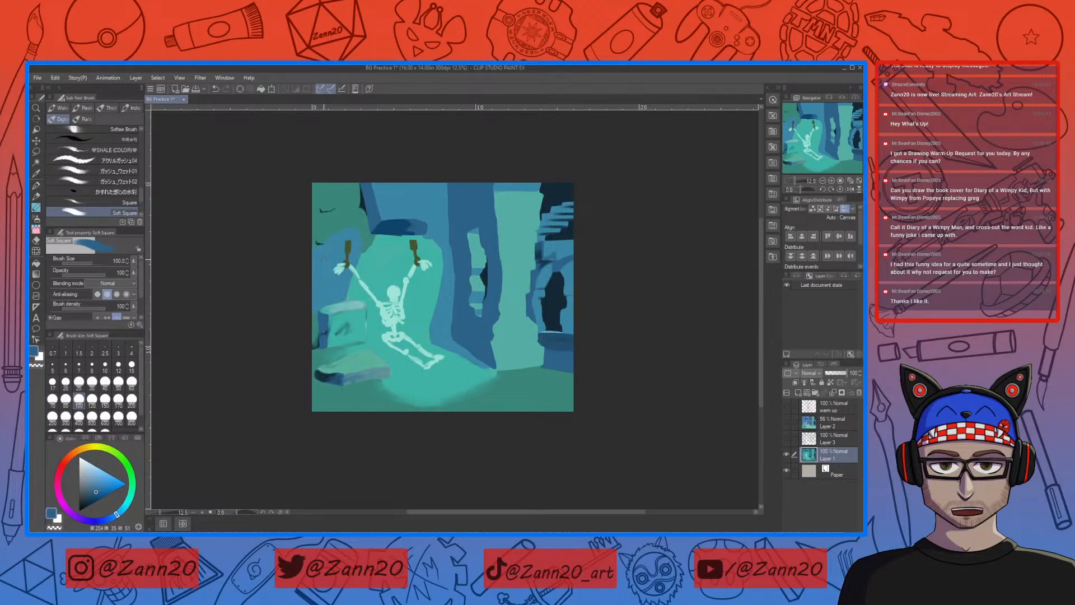
Step: Set the brush size to 250 and blend the dark recess above the skeleton with sampled wall and shadow blues
alt+click(391, 224)
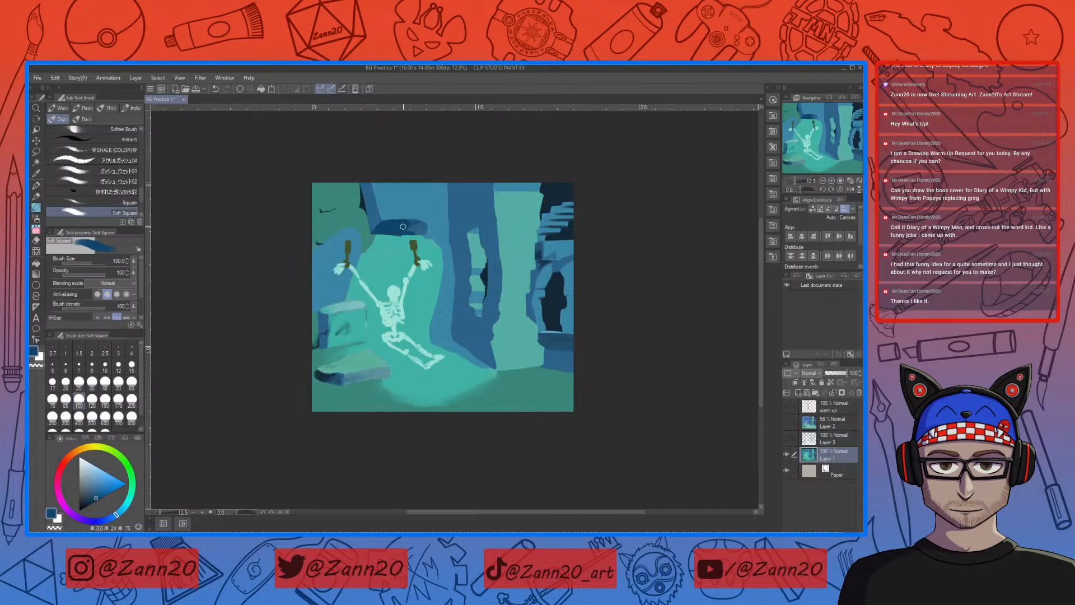
key(bracketright)
key(bracketright)
key(bracketright)
key(bracketright)
right_click(374, 216)
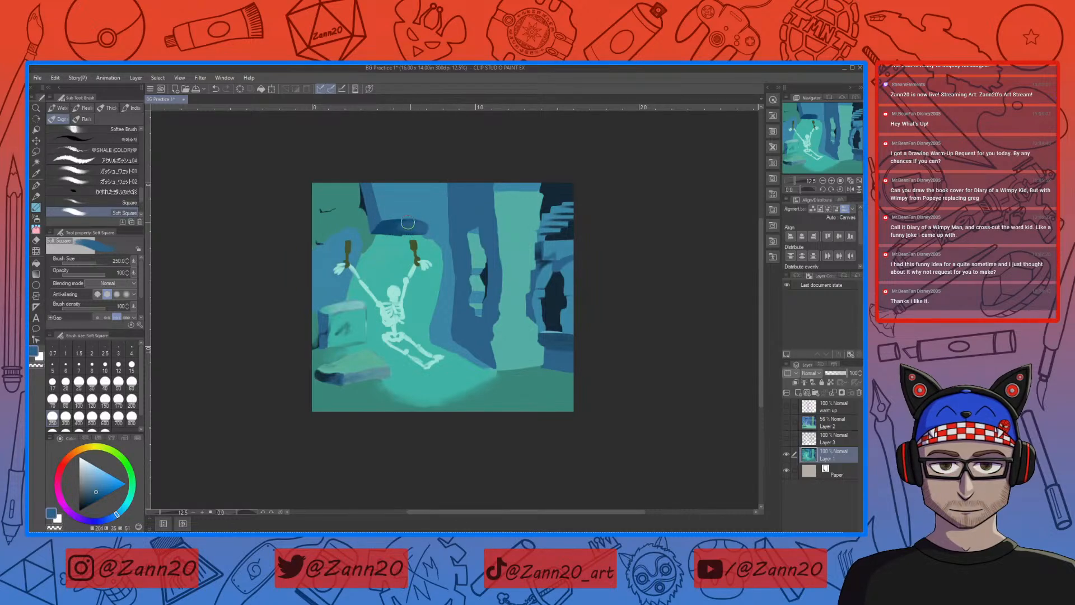
right_click(383, 226)
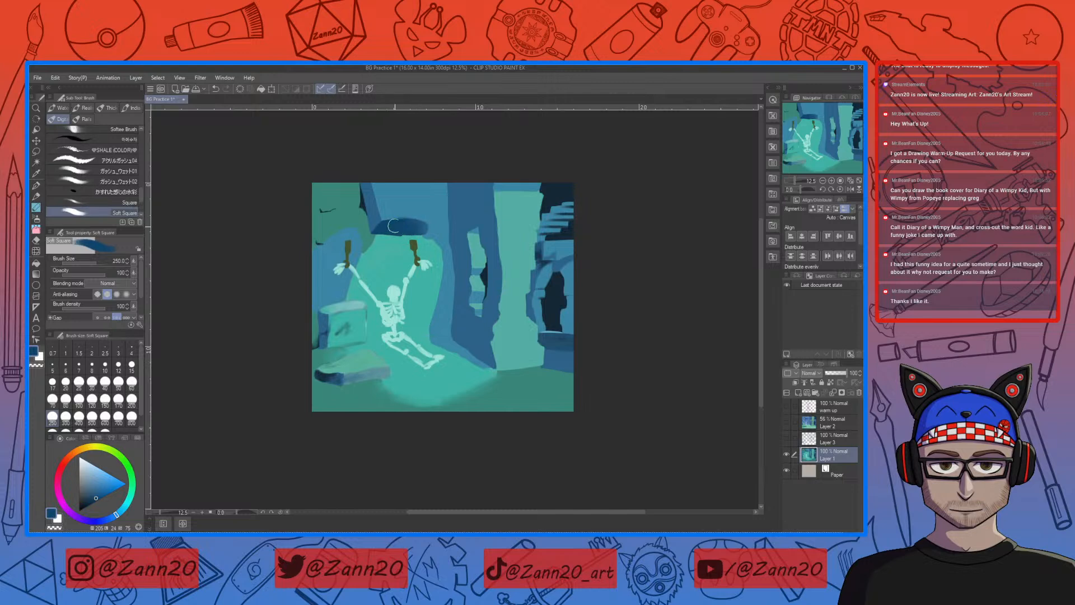
right_click(411, 206)
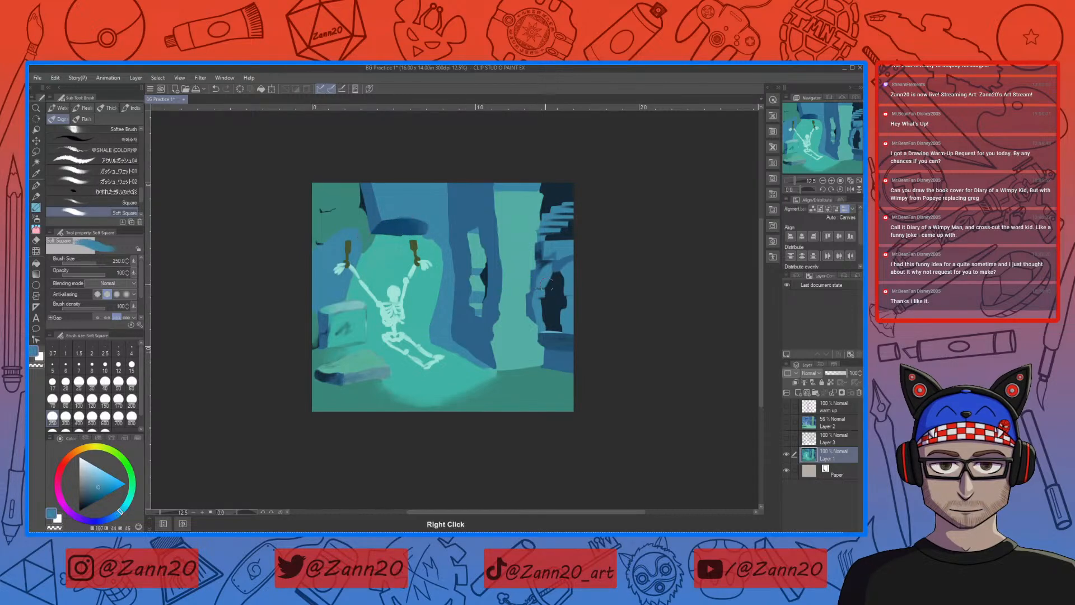
Step: Set the brush size to 80 and trim the recess's upper edge with the lighter wall blue
key(bracketleft)
key(bracketleft)
key(bracketleft)
key(bracketleft)
key(bracketleft)
key(bracketleft)
drag(399, 219, 421, 219)
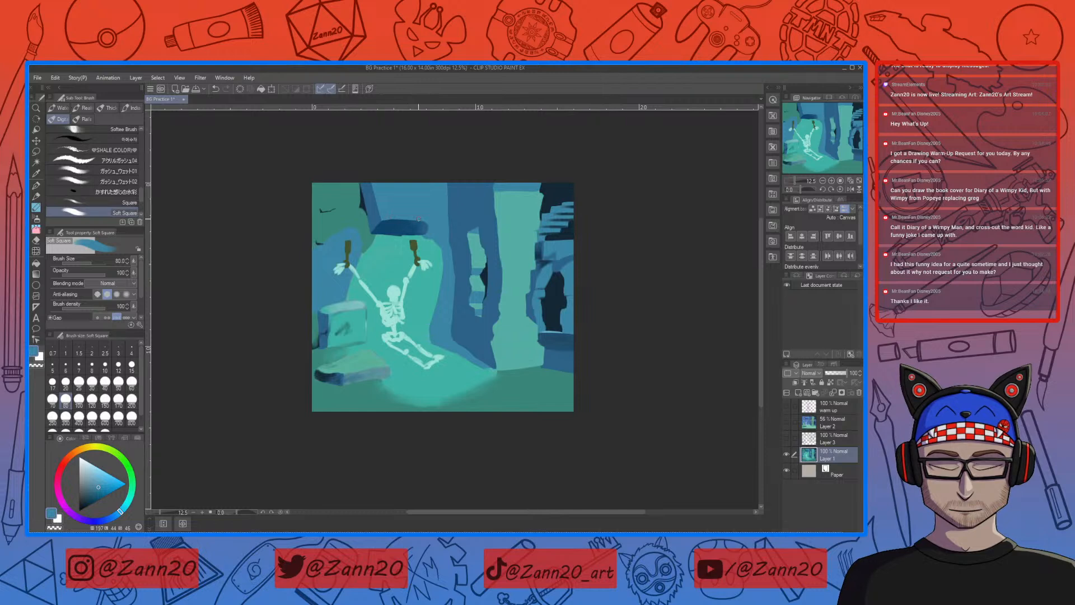
Step: Sample the recess's dark blue, set the brush size to 150 and shade the wall's outer edge up to the canvas top
right_click(391, 226)
key(bracketright)
key(bracketright)
key(bracketright)
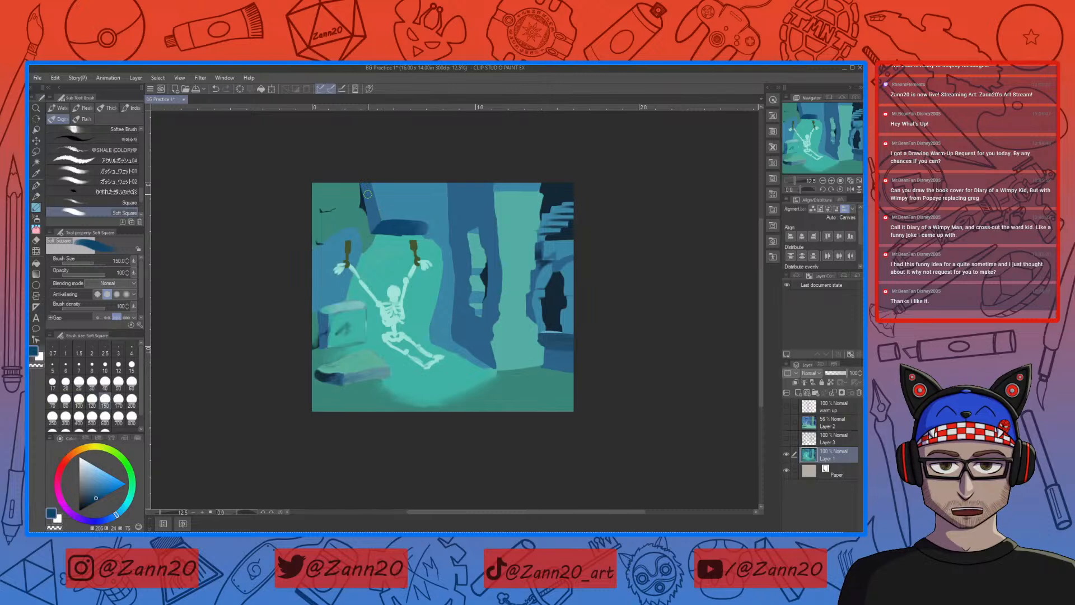
drag(372, 220, 374, 184)
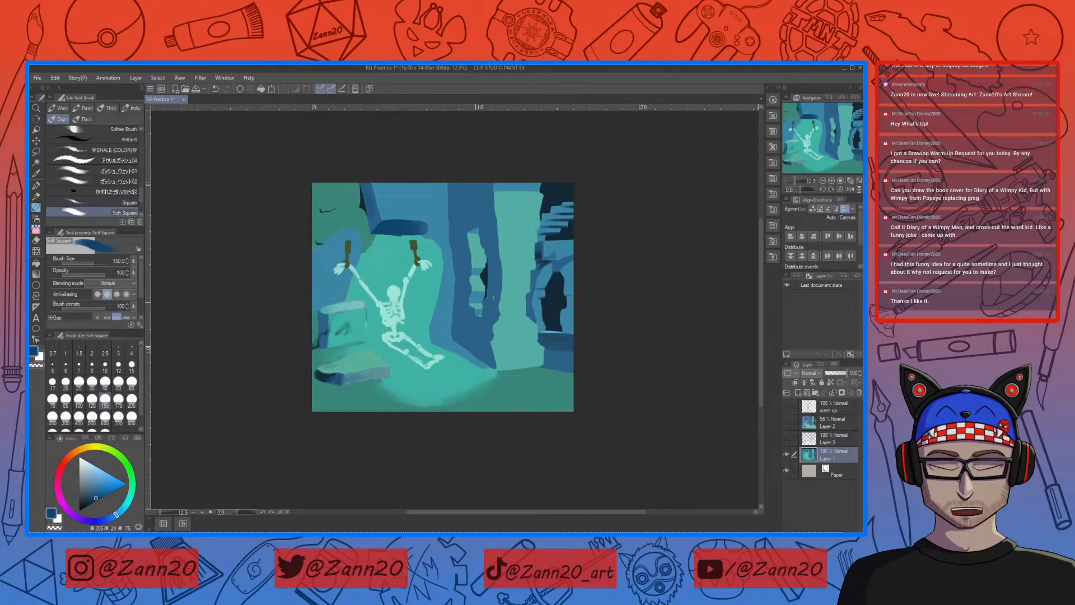
Step: Set the brush size to 60 and paint a thin muted-teal vertical strip down the blue wall above the recess with sampled colours
right_click(432, 285)
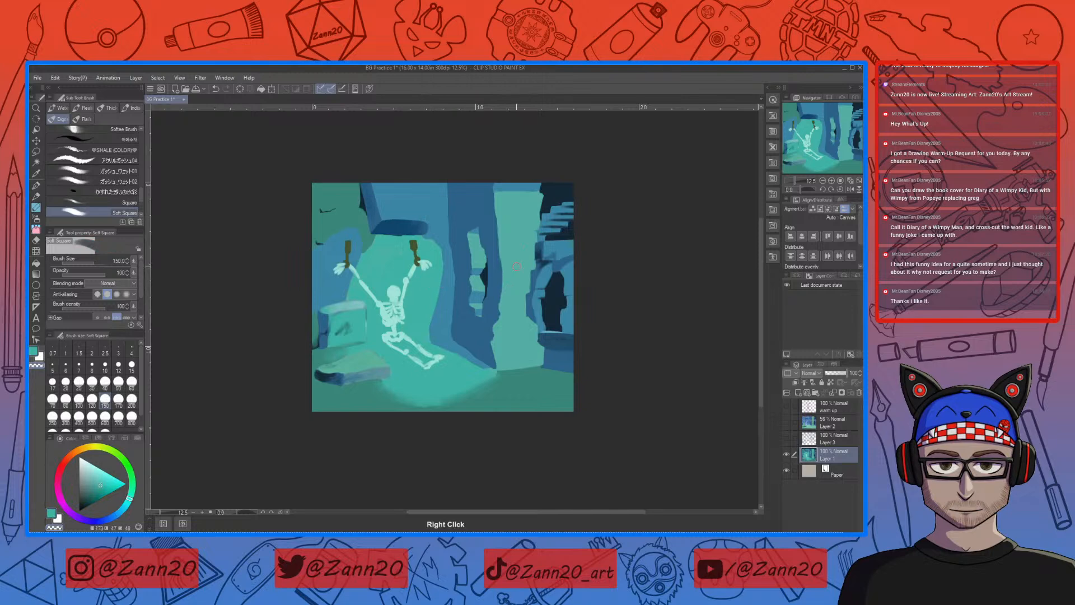
right_click(359, 213)
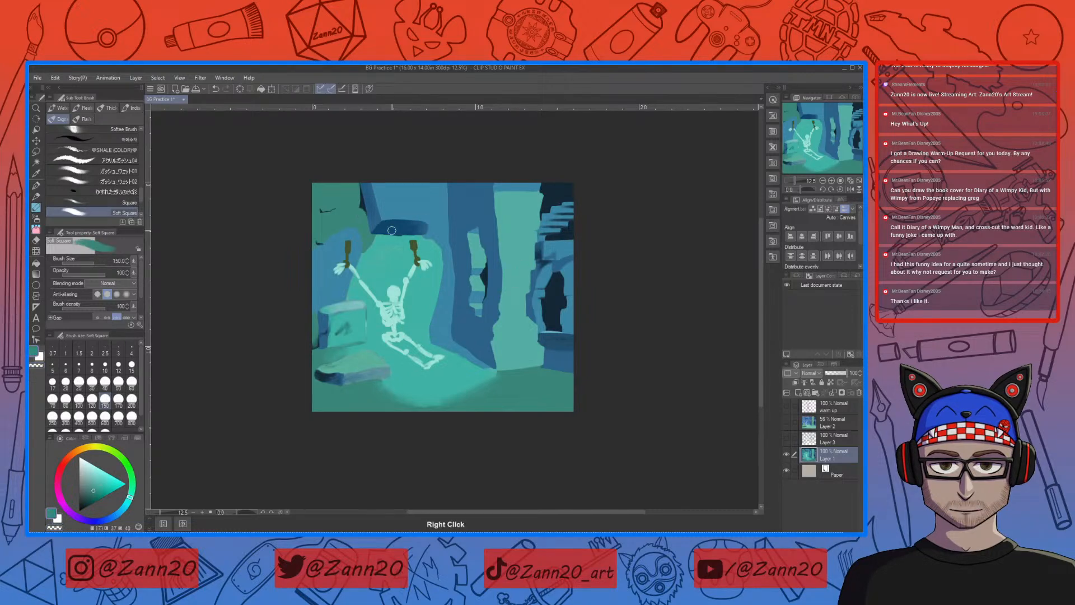
key(bracketleft)
key(bracketleft)
key(bracketleft)
key(bracketleft)
key(bracketleft)
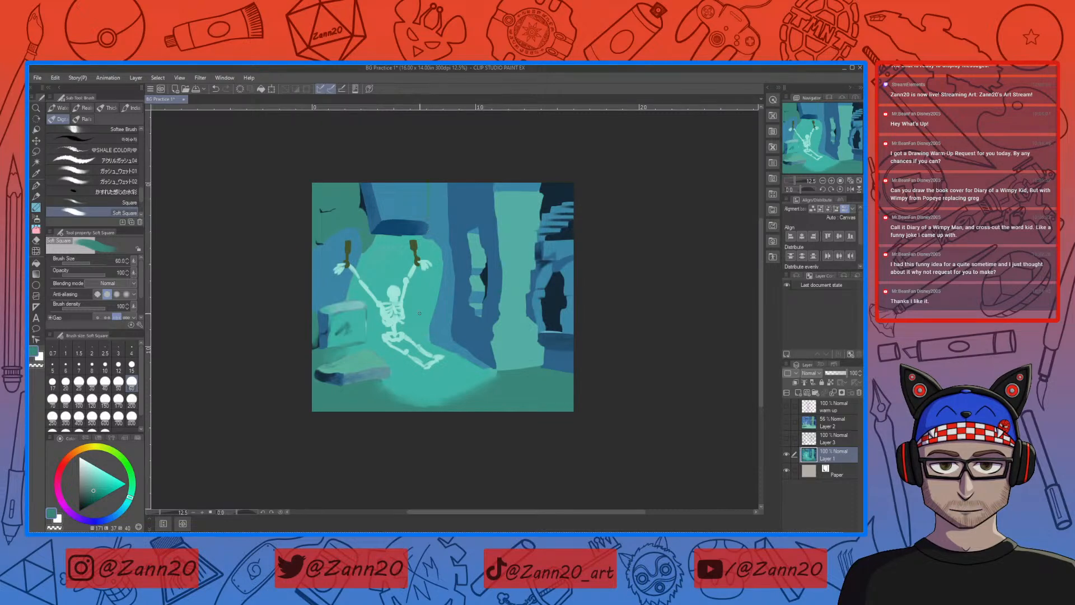
click(105, 491)
drag(105, 492, 97, 489)
click(95, 490)
right_click(439, 198)
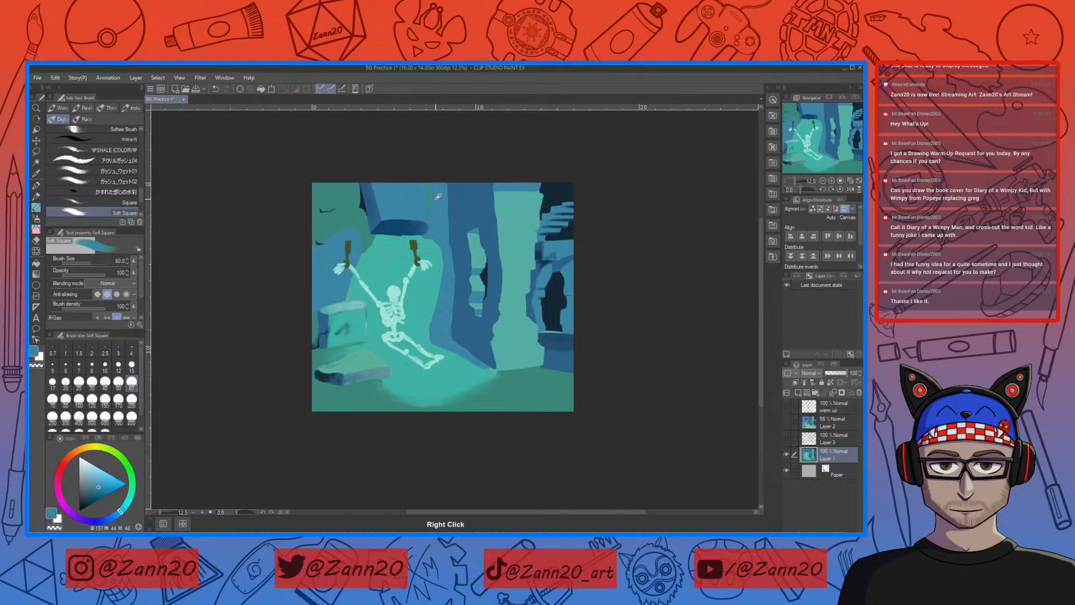
right_click(430, 200)
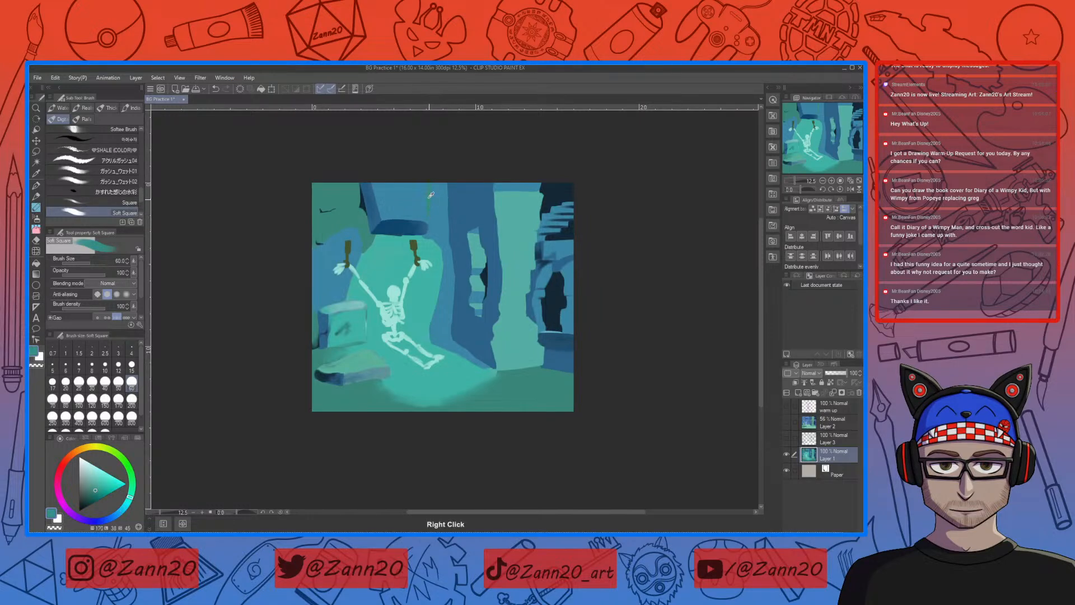
drag(429, 181, 428, 212)
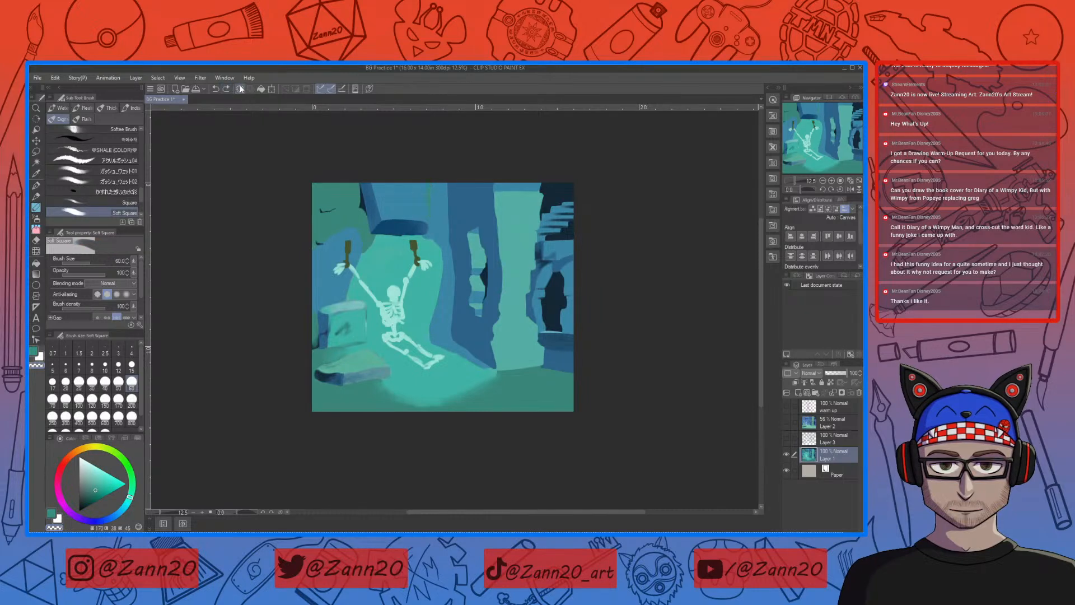
Step: Refine the teal strip on the wall above the recess, widening it with sampled teal and trimming its edge with the wall blue
right_click(432, 194)
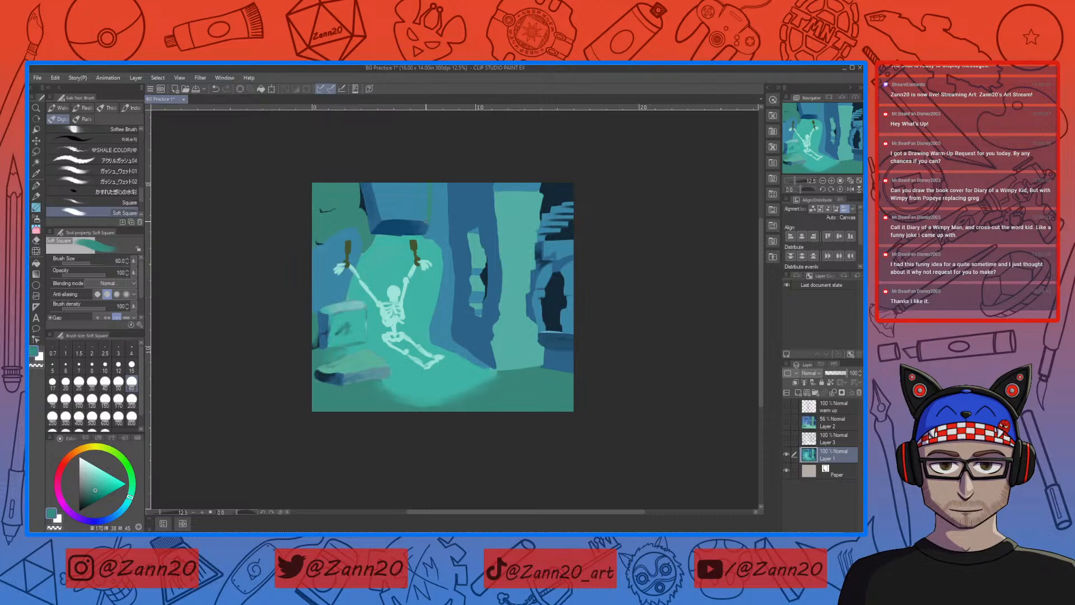
right_click(424, 210)
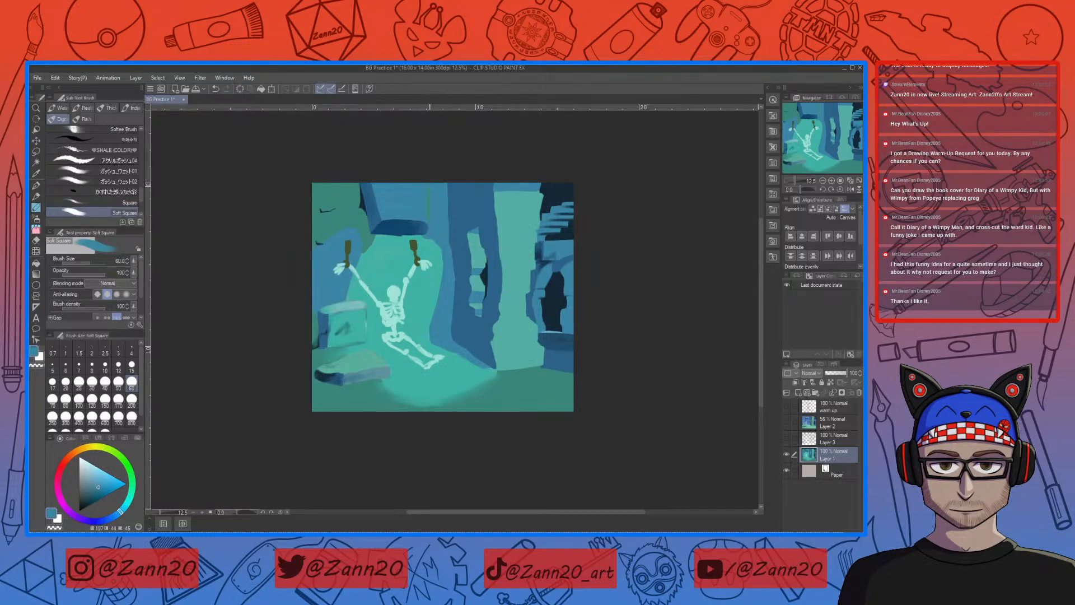
key(ctrl+plus)
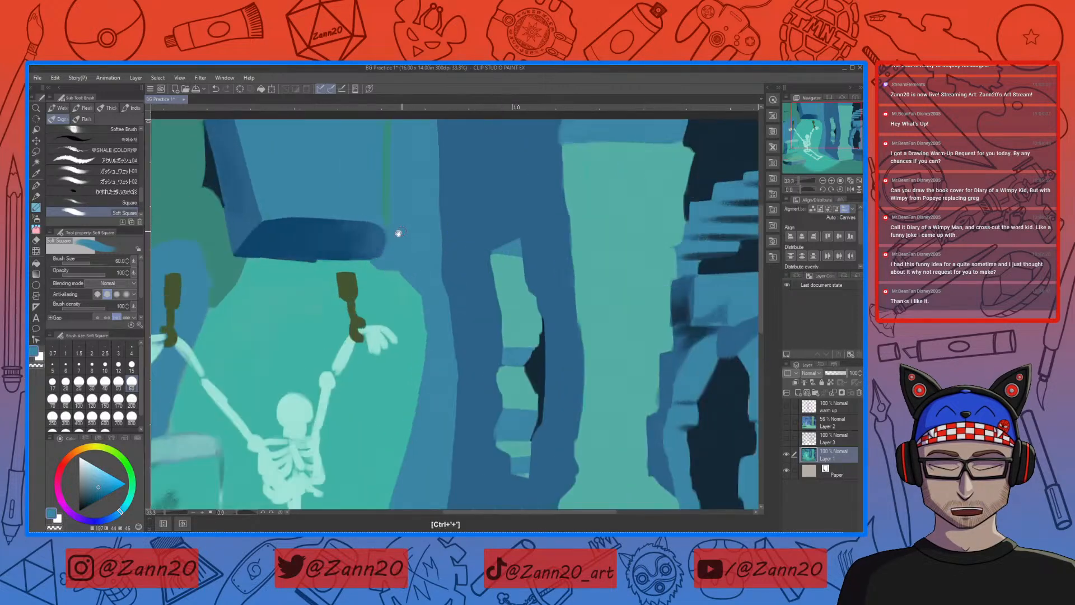
drag(403, 231, 481, 313)
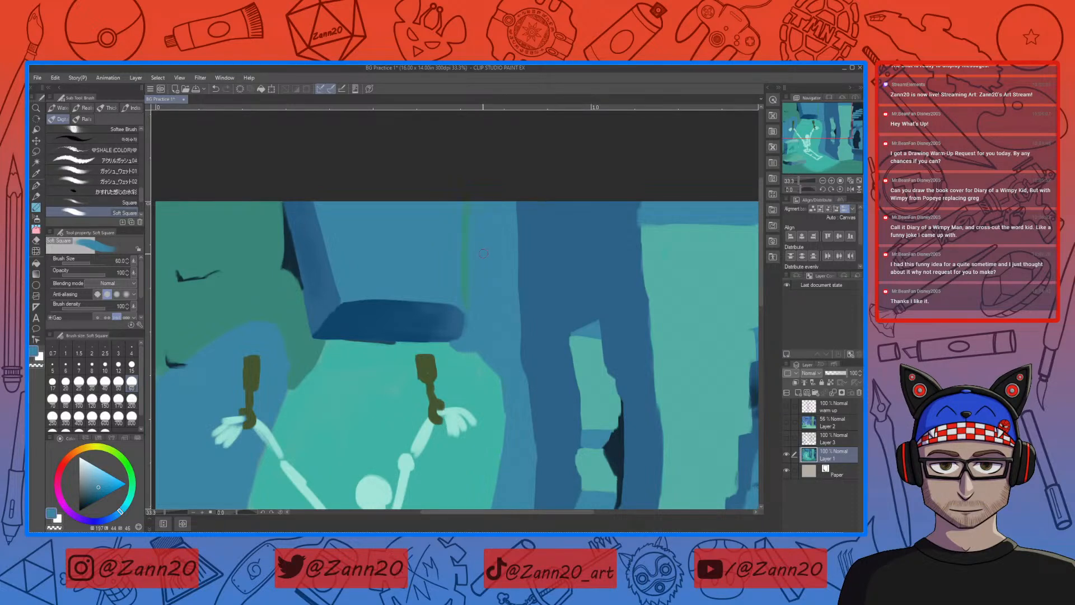
right_click(467, 258)
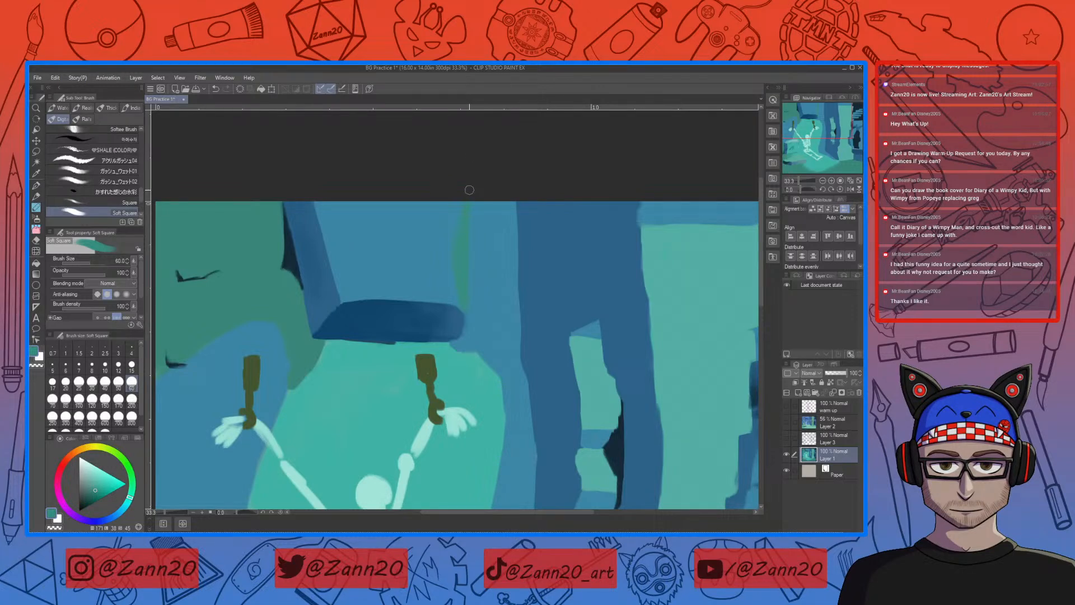
alt+click(480, 247)
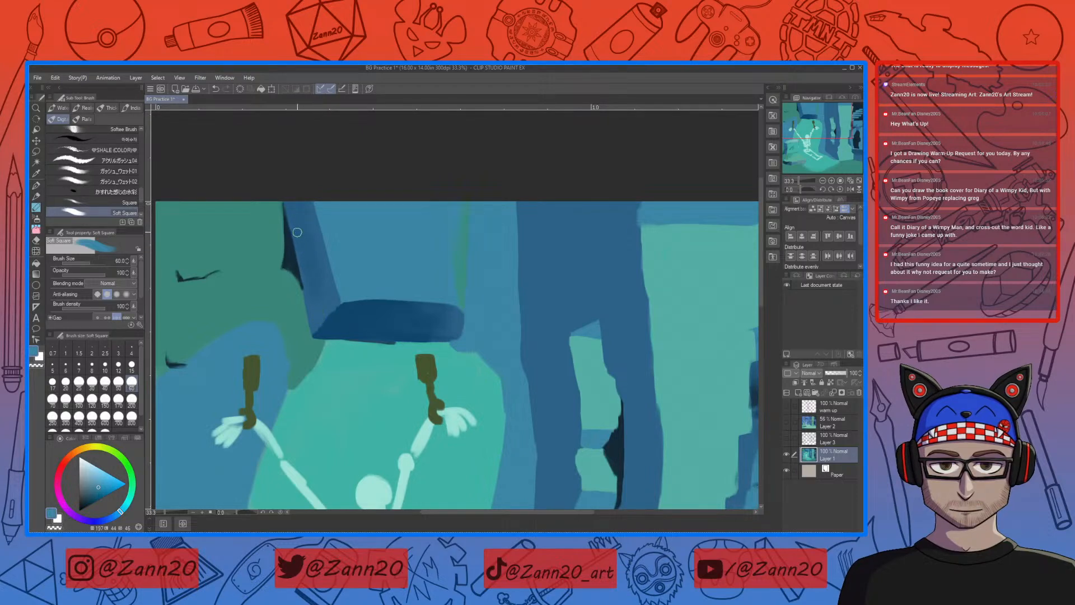
Step: Extend the dark navy gap between the green wall and the blue wall into a pointed notch using sampled shadow colours
right_click(312, 247)
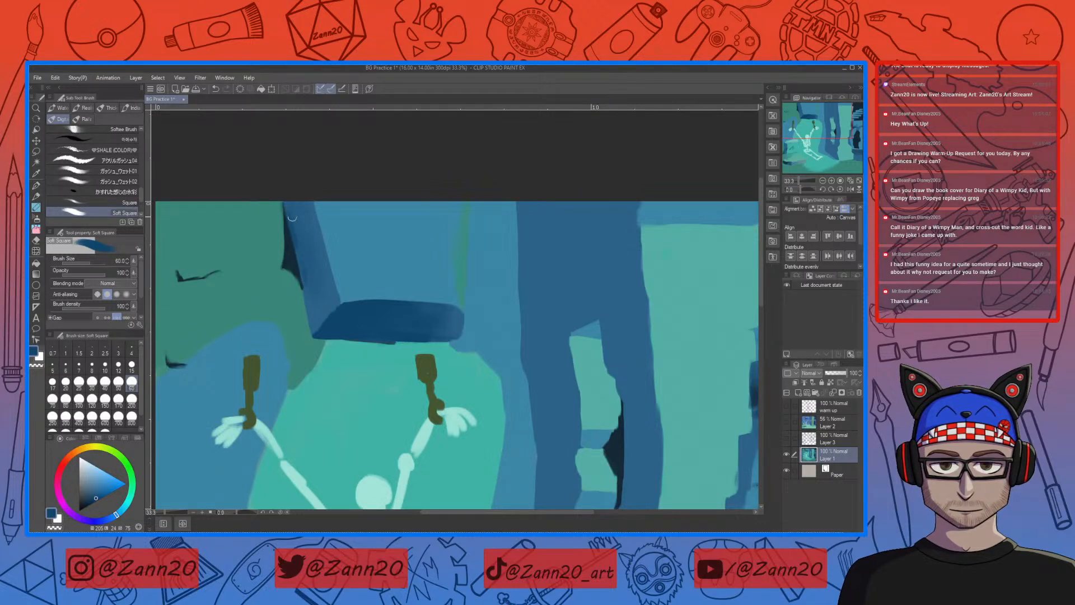
right_click(308, 349)
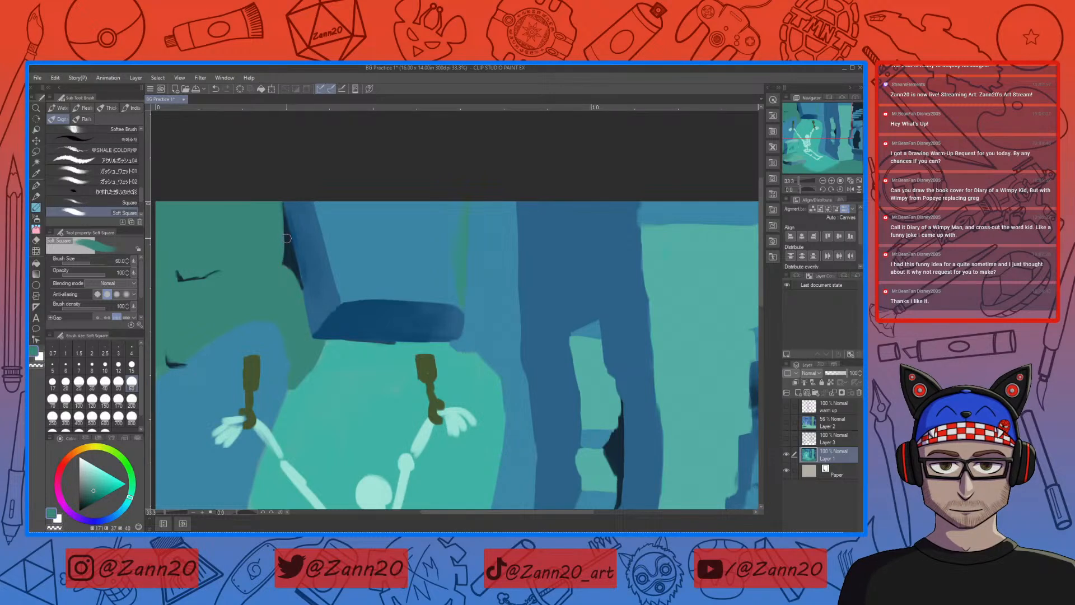
right_click(289, 255)
right_click(293, 256)
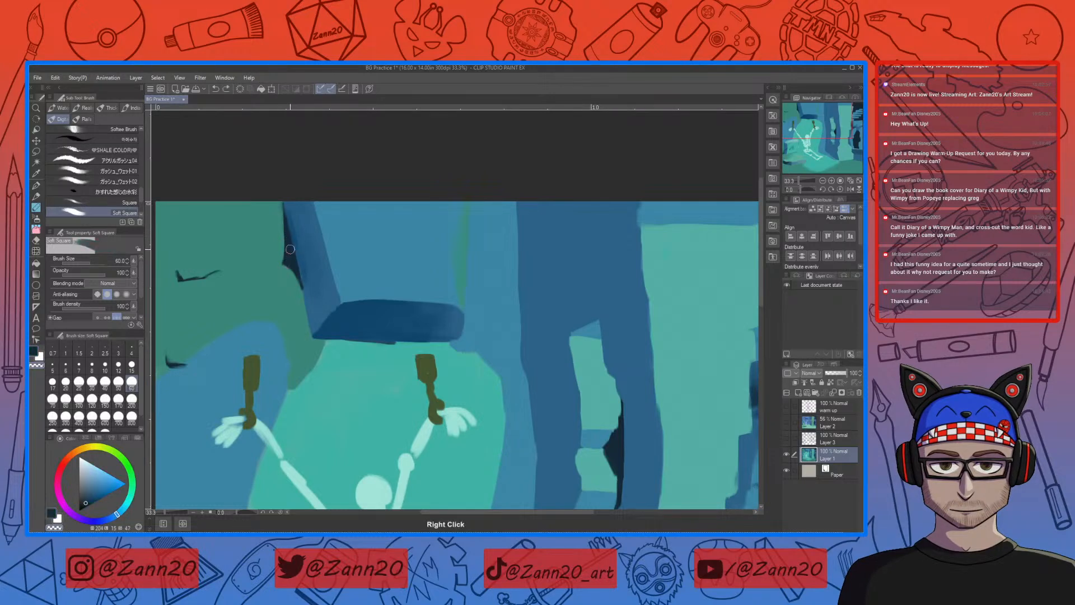
right_click(294, 258)
mouse_move(286, 255)
mouse_down()
mouse_move(286, 225)
mouse_move(276, 261)
mouse_move(288, 244)
mouse_move(290, 273)
mouse_up()
right_click(287, 272)
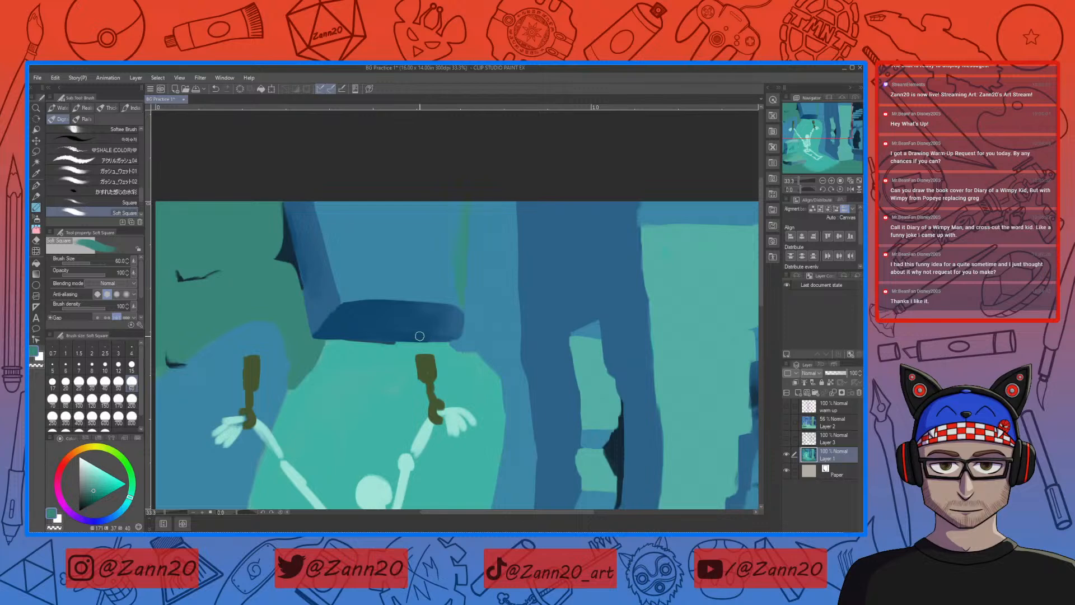
Step: Shift the sampled wall green toward blue, set the brush size to 150 and shade the upper-left stone block
right_click(272, 239)
drag(129, 499, 123, 509)
drag(94, 492, 92, 495)
mouse_move(279, 206)
mouse_down()
mouse_move(272, 255)
mouse_move(280, 225)
mouse_move(276, 243)
mouse_up()
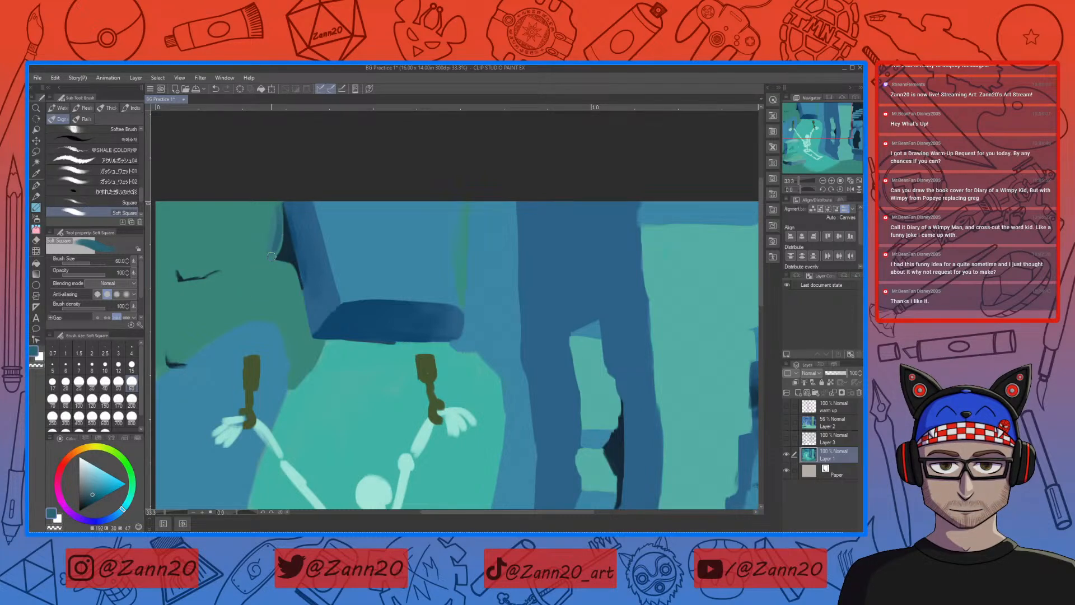
key(bracketright)
key(bracketright)
key(bracketright)
key(bracketright)
key(bracketright)
mouse_move(276, 213)
mouse_down()
mouse_move(273, 236)
mouse_move(259, 250)
mouse_move(279, 237)
mouse_move(246, 250)
mouse_move(262, 250)
mouse_move(267, 201)
mouse_move(255, 234)
mouse_move(269, 209)
mouse_move(281, 235)
mouse_move(251, 226)
mouse_up()
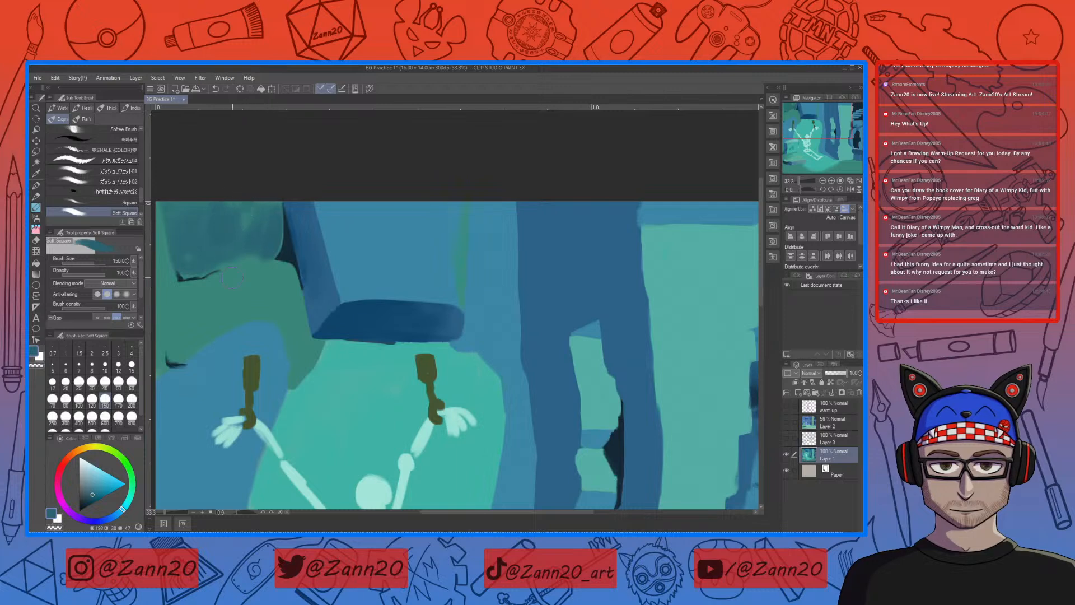
Step: Set the brush size to 70 and add lighter wall-blue streaks to the upper-left stone block, softening them with its own teal
right_click(416, 236)
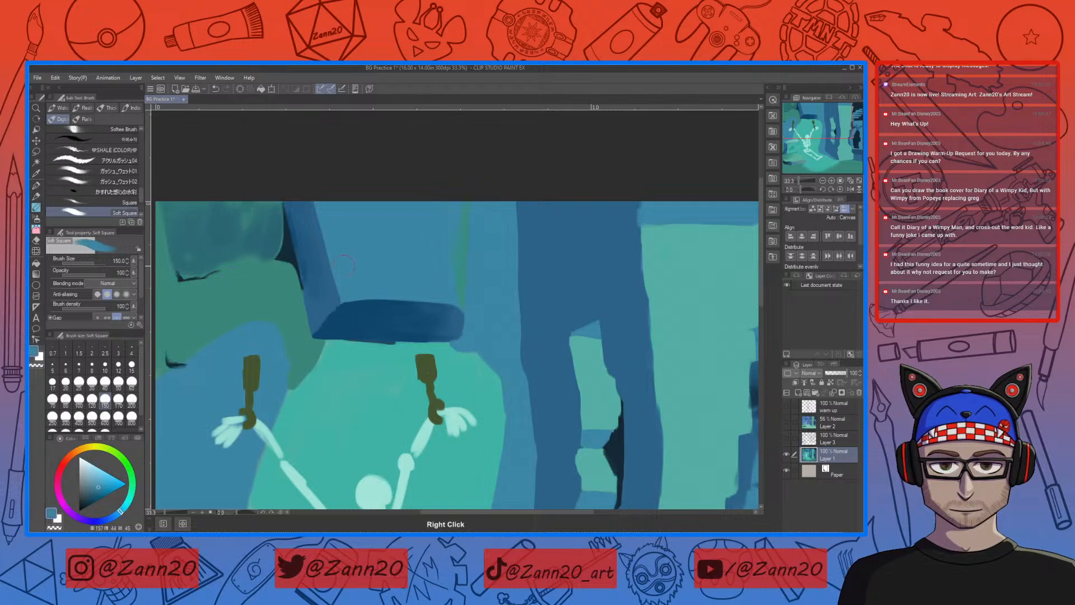
key(bracketleft)
key(bracketleft)
key(bracketleft)
key(bracketleft)
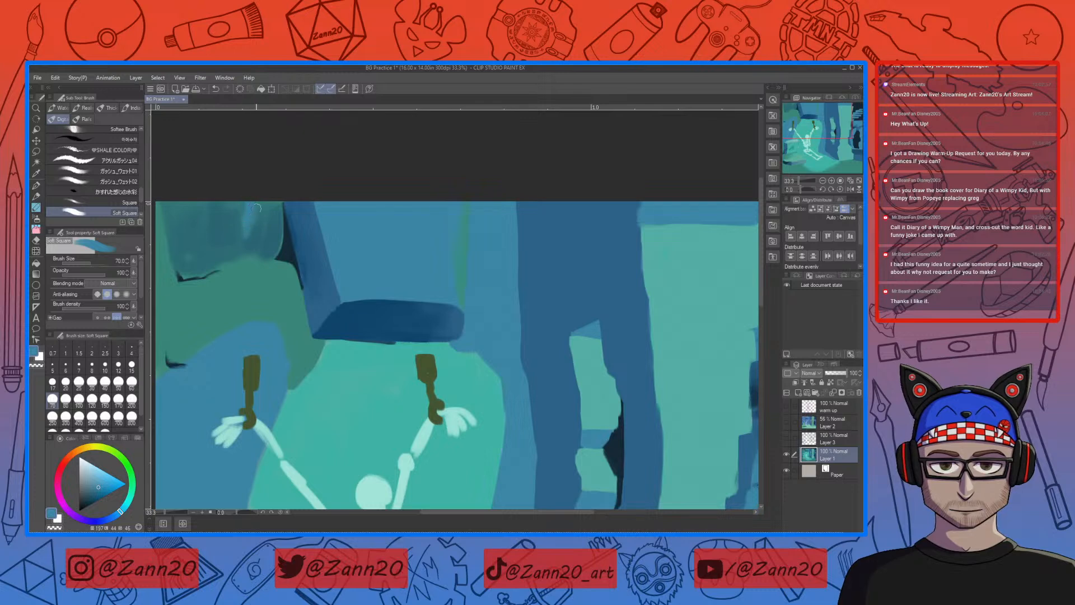
right_click(256, 239)
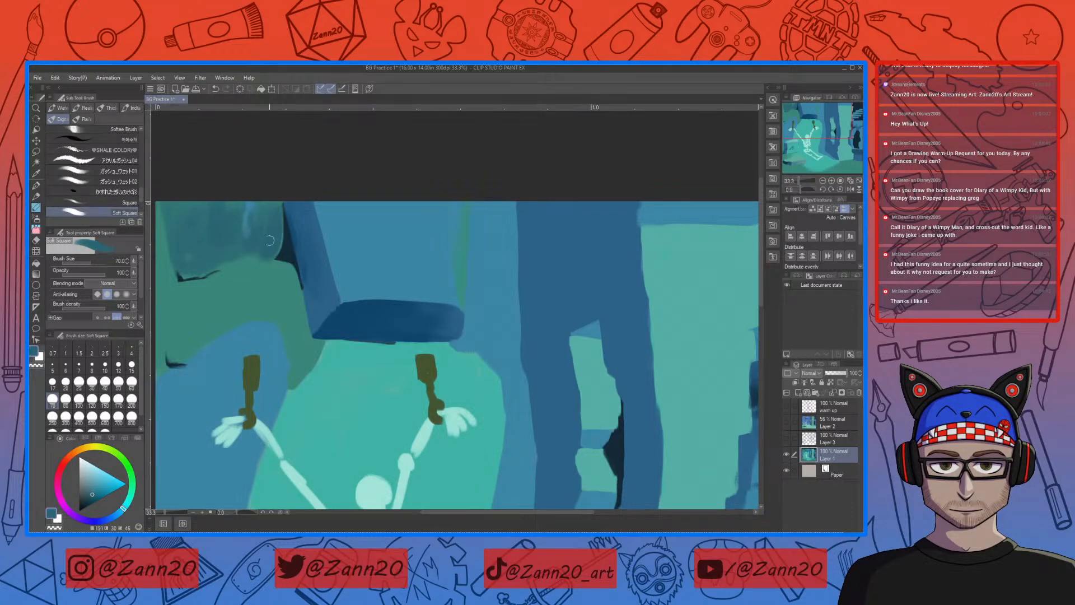
Step: Sample the gap's dark navy, set the brush size to 30 and outline the upper-left block's lower and outer edges
drag(239, 249, 366, 246)
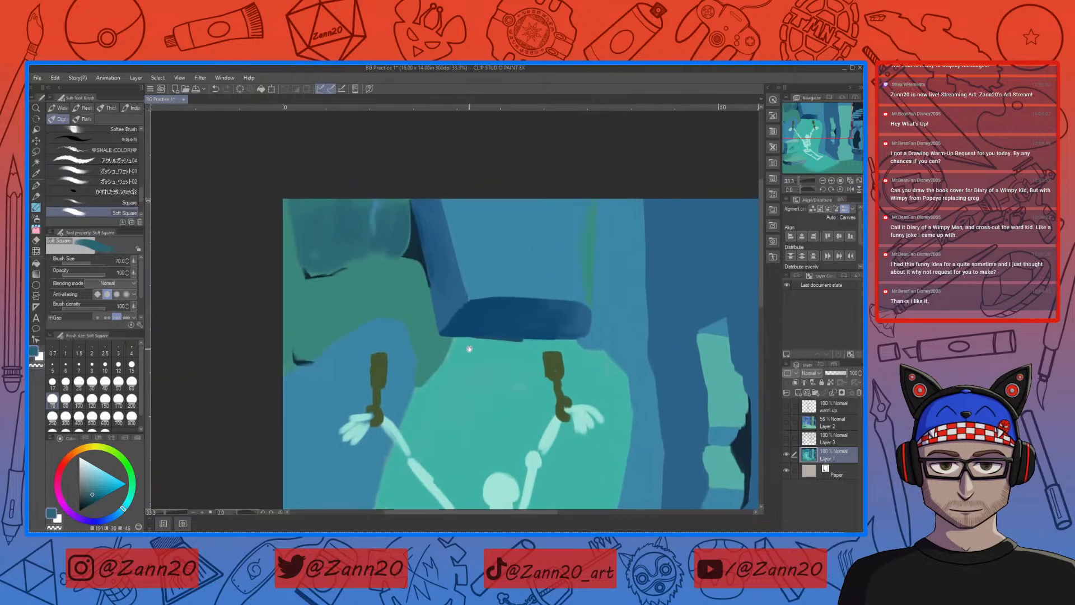
right_click(419, 247)
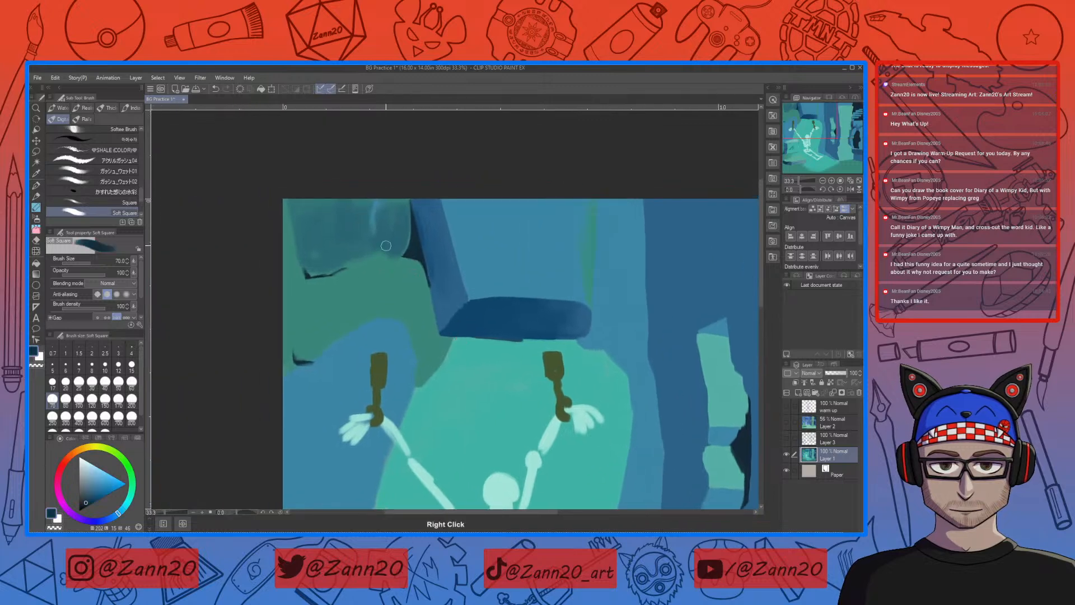
key(bracketleft)
key(bracketleft)
key(bracketleft)
key(bracketleft)
drag(376, 257, 352, 261)
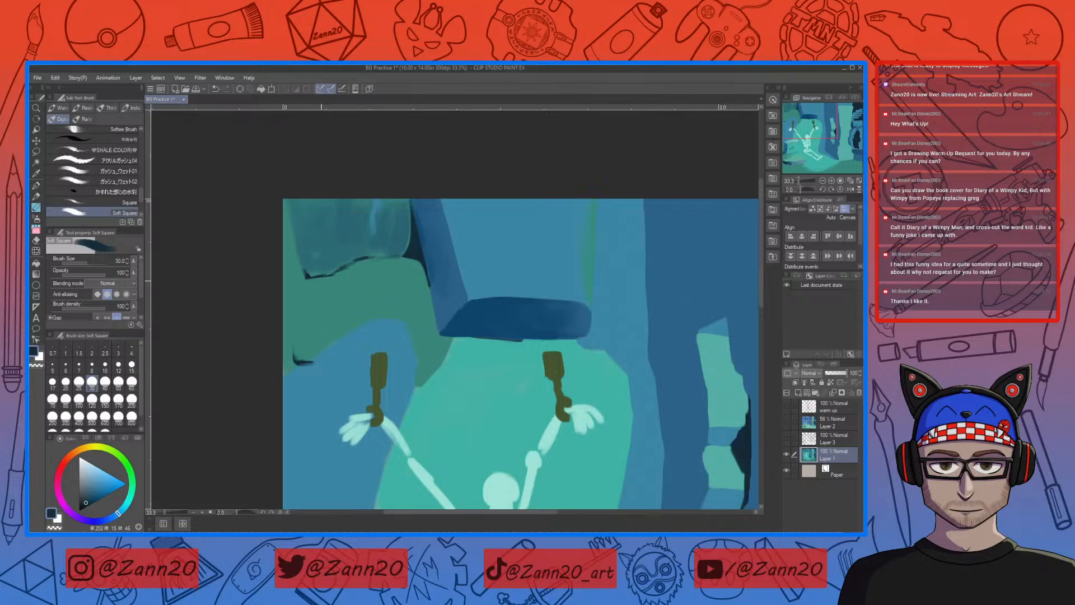
drag(307, 275, 301, 260)
alt+click(298, 291)
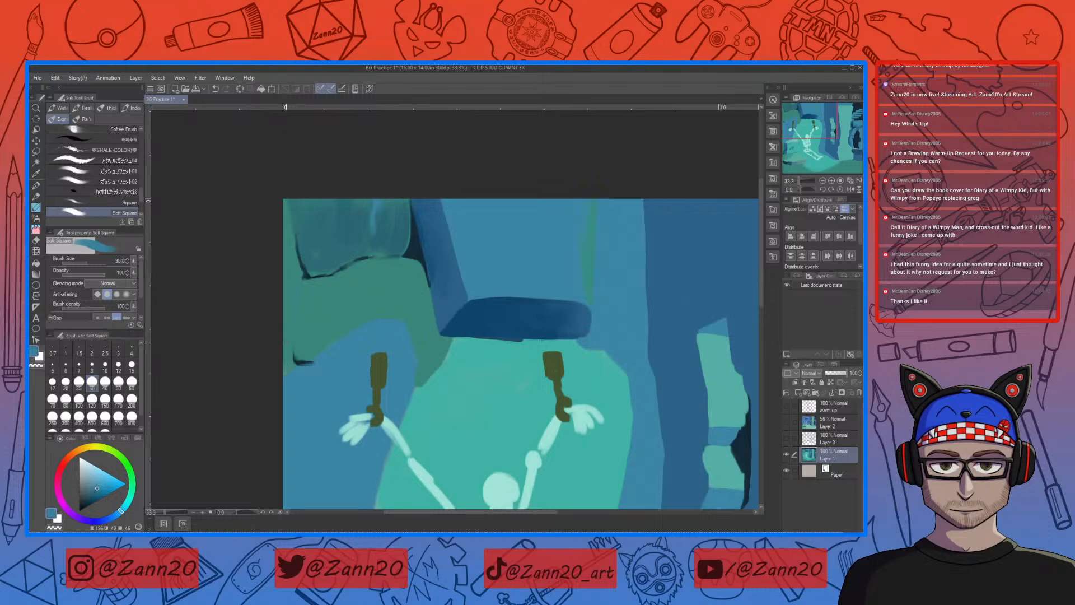
Step: Sample the lighter teal from the stone block by the skeleton and paint a thin highlight below the upper-left block's outer corner
right_click(476, 381)
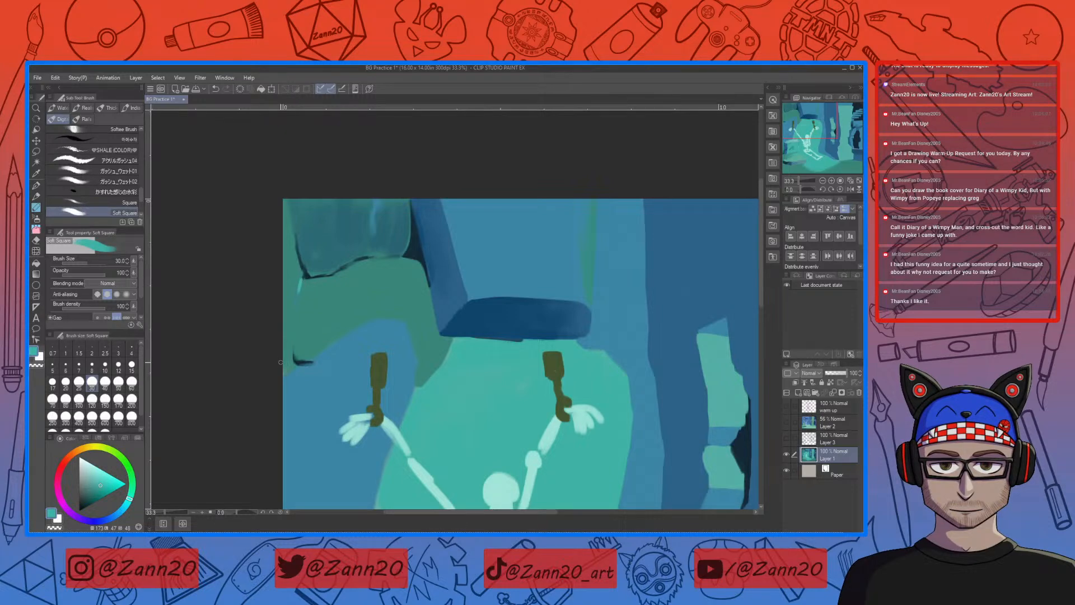
drag(520, 425, 554, 199)
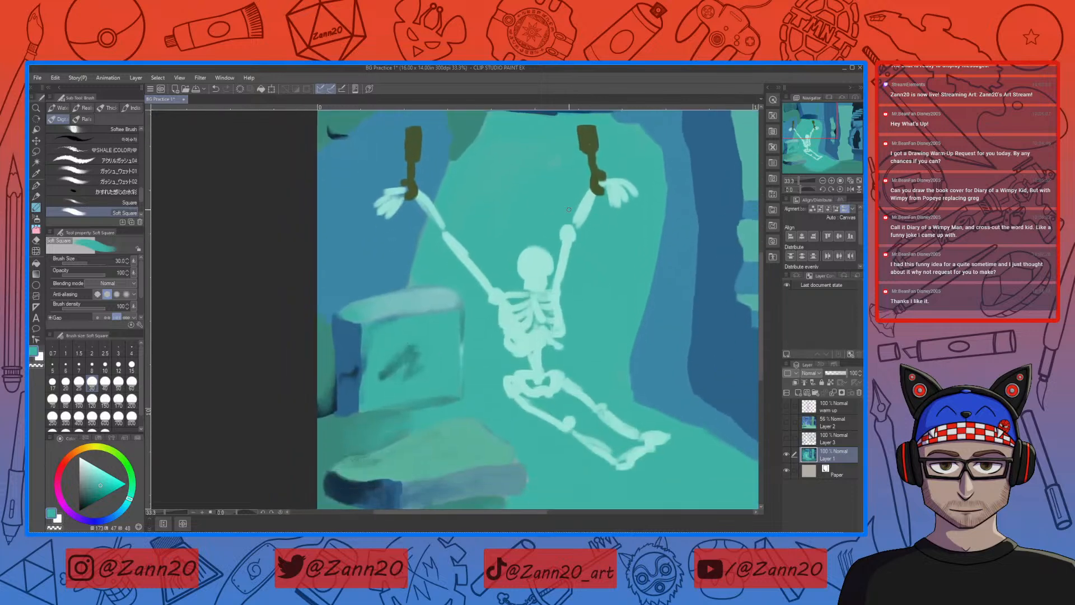
right_click(377, 308)
right_click(377, 307)
right_click(376, 308)
drag(410, 219, 392, 432)
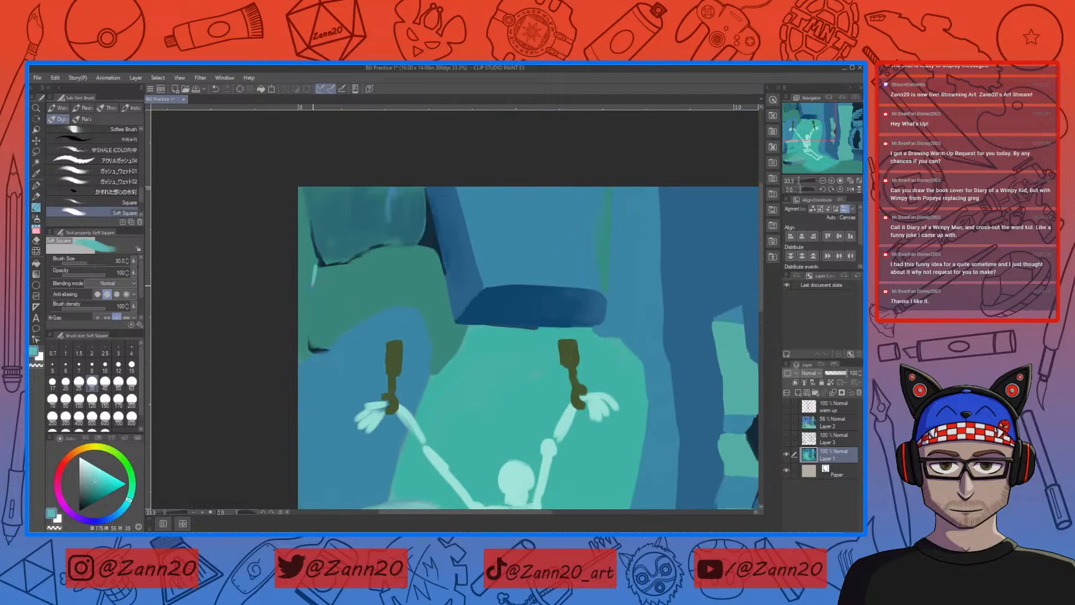
drag(313, 284, 305, 299)
Step: Trim and soften the highlight below the upper-left block's corner with the surrounding wall green
right_click(312, 256)
key(c)
drag(316, 260, 312, 278)
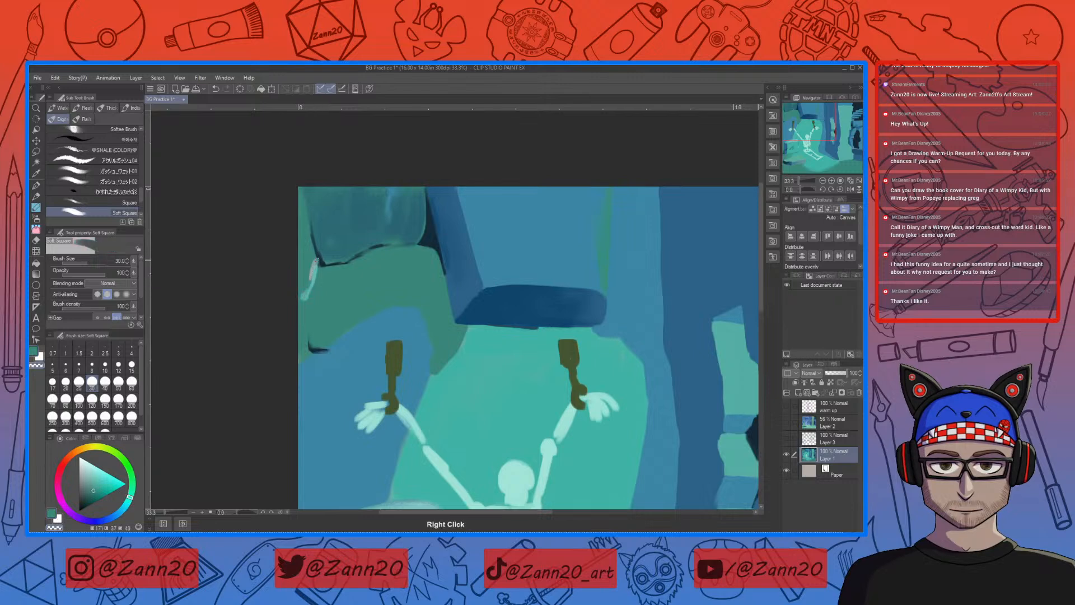
right_click(314, 259)
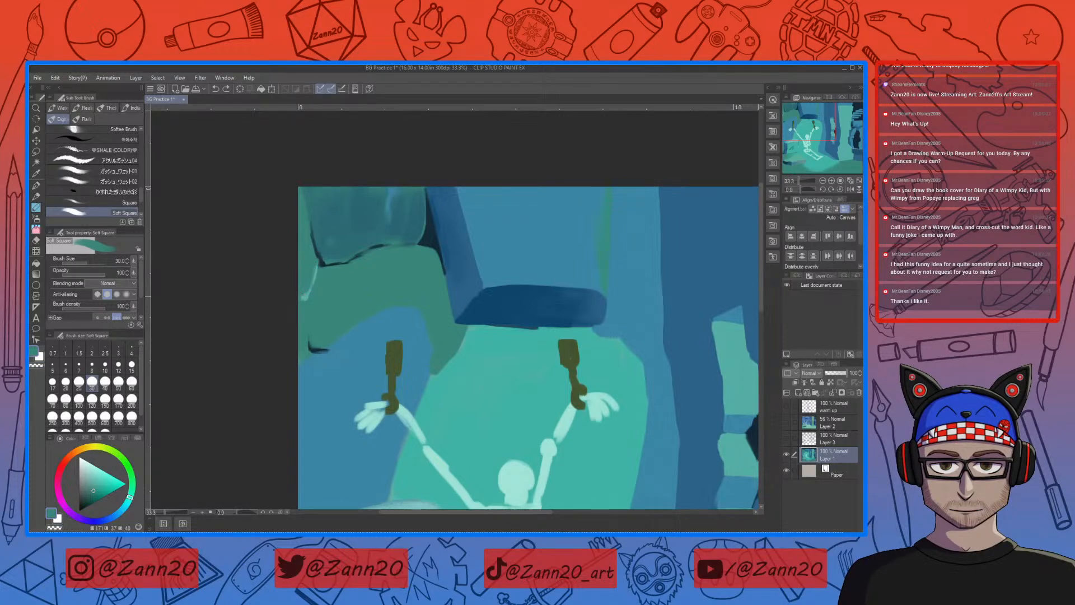
Step: Paint over the blue arch above the skeleton's left shackle with sampled wall green, enlarging the brush size to 70
mouse_move(274, 344)
mouse_down()
mouse_move(275, 307)
mouse_move(349, 272)
mouse_up()
right_click(348, 271)
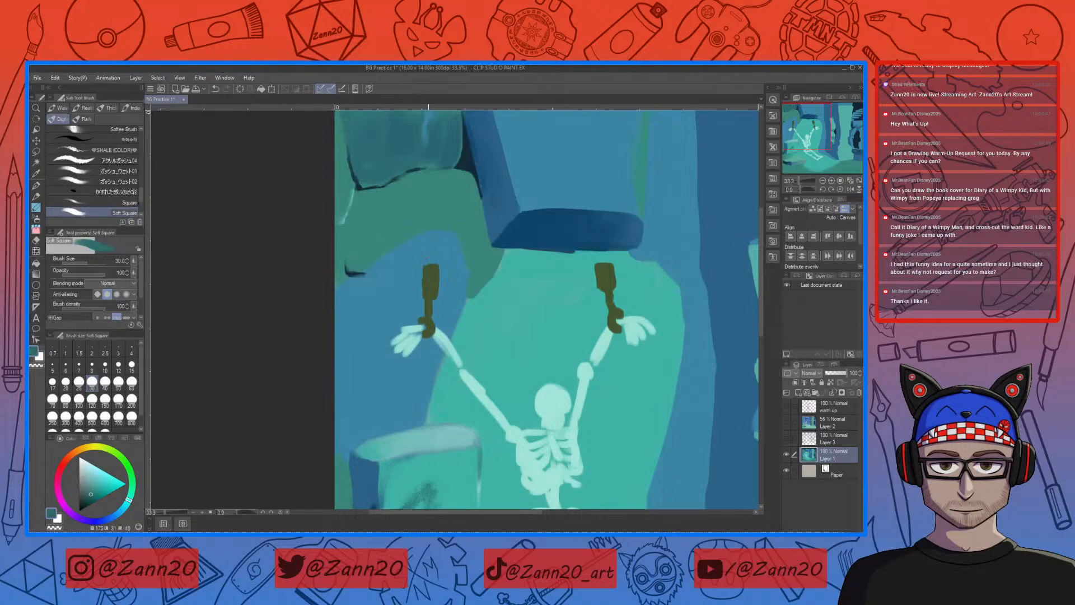
right_click(447, 245)
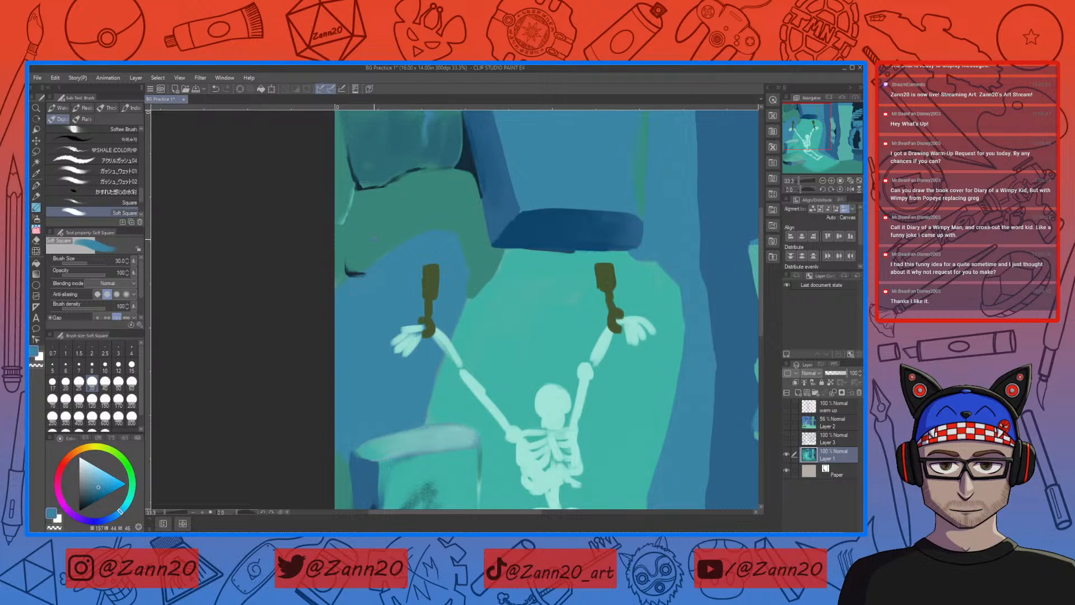
right_click(375, 236)
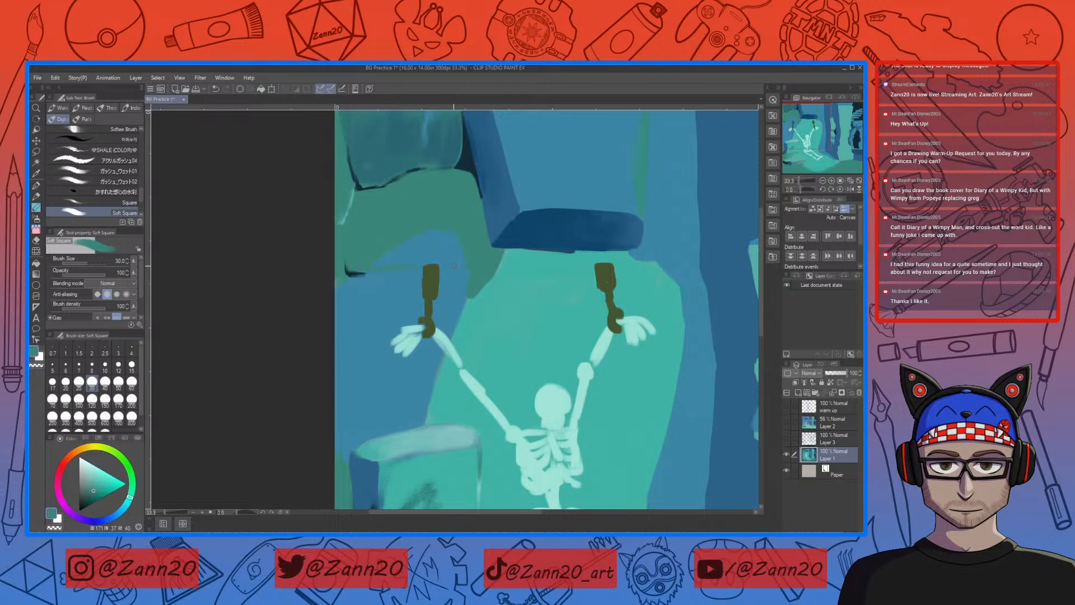
key(bracketright)
key(bracketright)
key(bracketright)
key(bracketright)
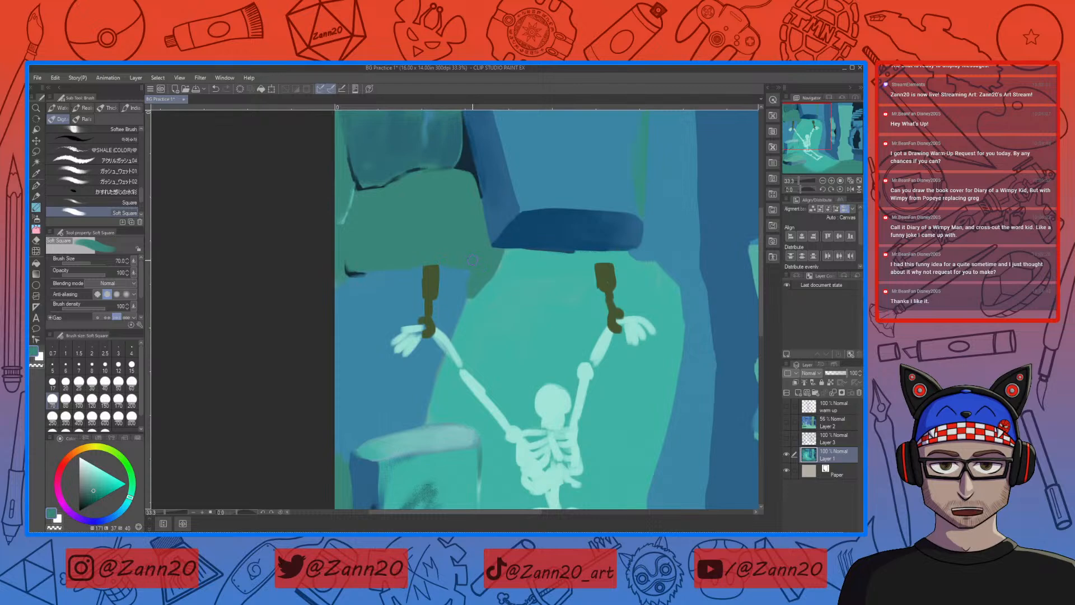
right_click(431, 184)
mouse_move(523, 303)
mouse_down()
mouse_move(532, 395)
mouse_move(497, 331)
mouse_move(477, 343)
mouse_move(489, 322)
mouse_up()
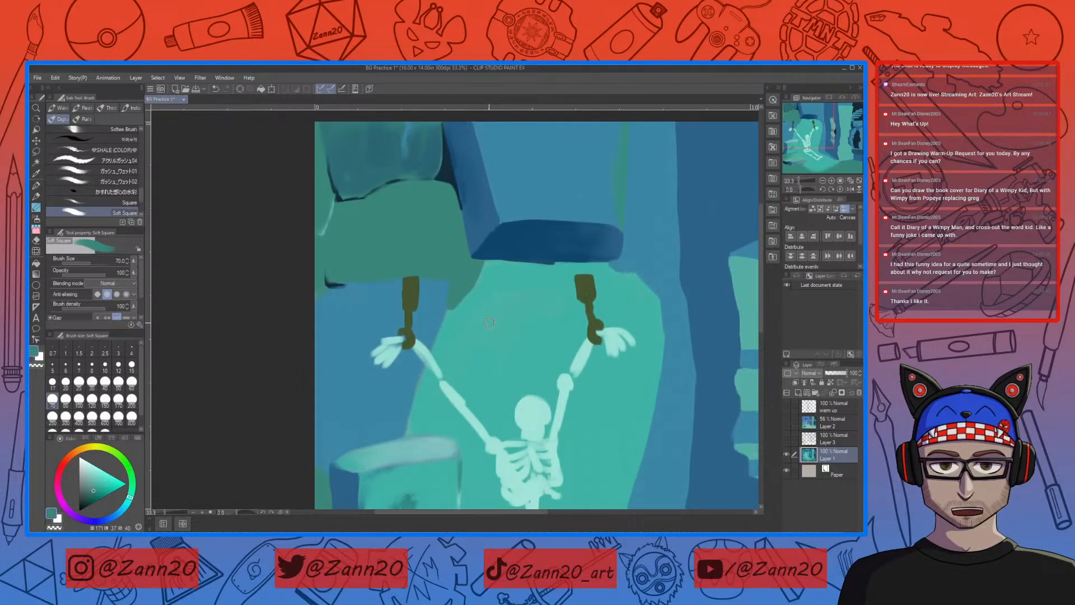
Step: Sample the arch's teal and clean up the lower edge of the dark blue ledge between the shackles
drag(500, 348, 522, 319)
right_click(511, 261)
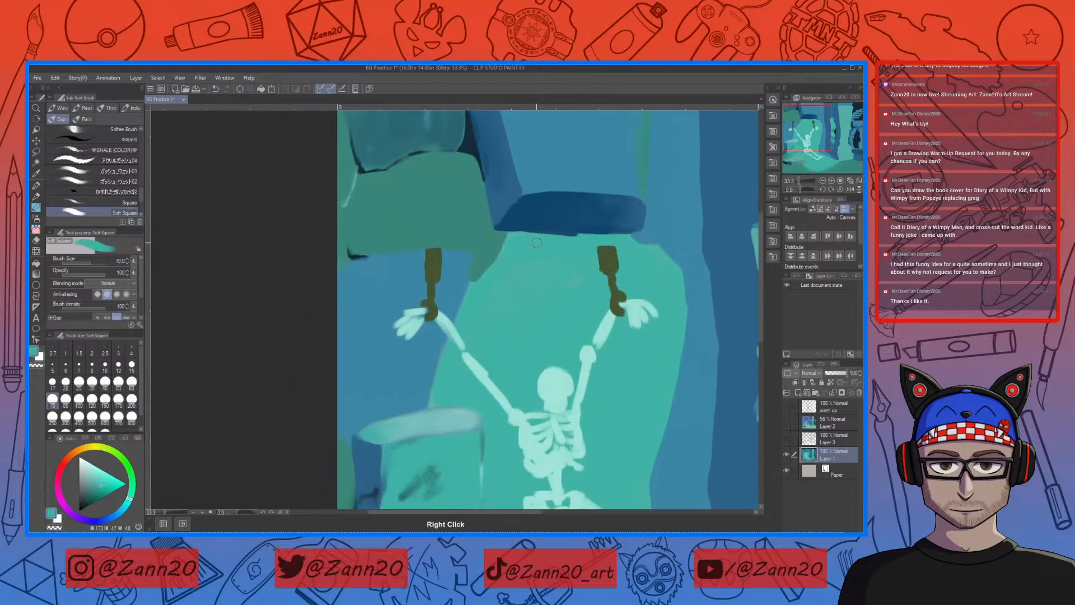
drag(598, 237, 551, 235)
right_click(530, 167)
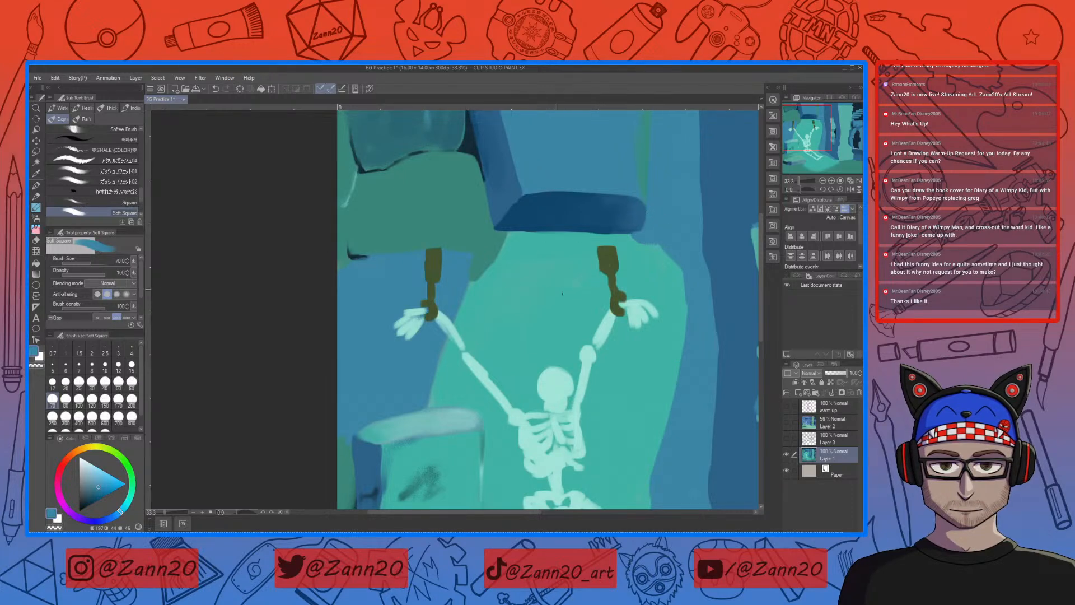
Step: Sample the wall green above the skeleton's left shackle and paint a shadow band directly beneath the dark blue ledge
drag(548, 289, 405, 386)
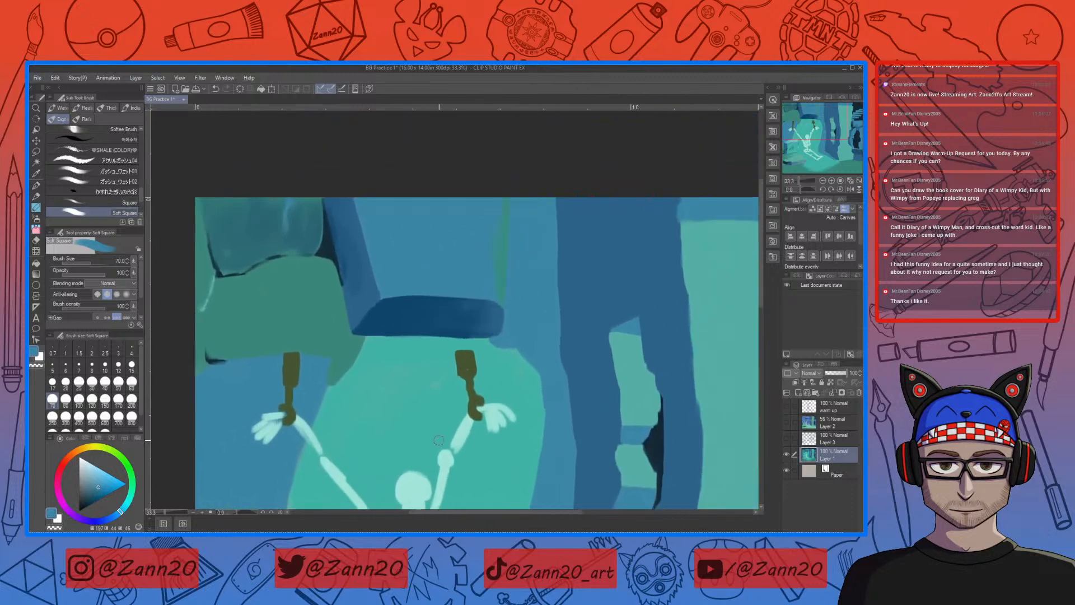
right_click(330, 330)
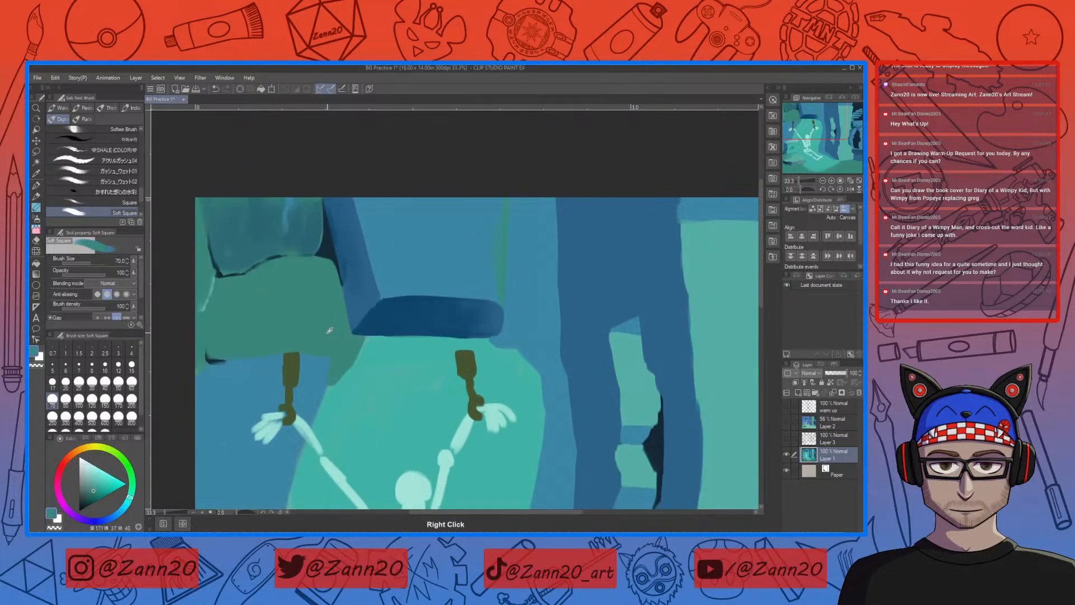
mouse_move(411, 366)
mouse_down()
mouse_move(455, 332)
mouse_move(530, 306)
mouse_up()
mouse_move(430, 314)
mouse_down()
mouse_move(513, 310)
mouse_move(411, 310)
mouse_up()
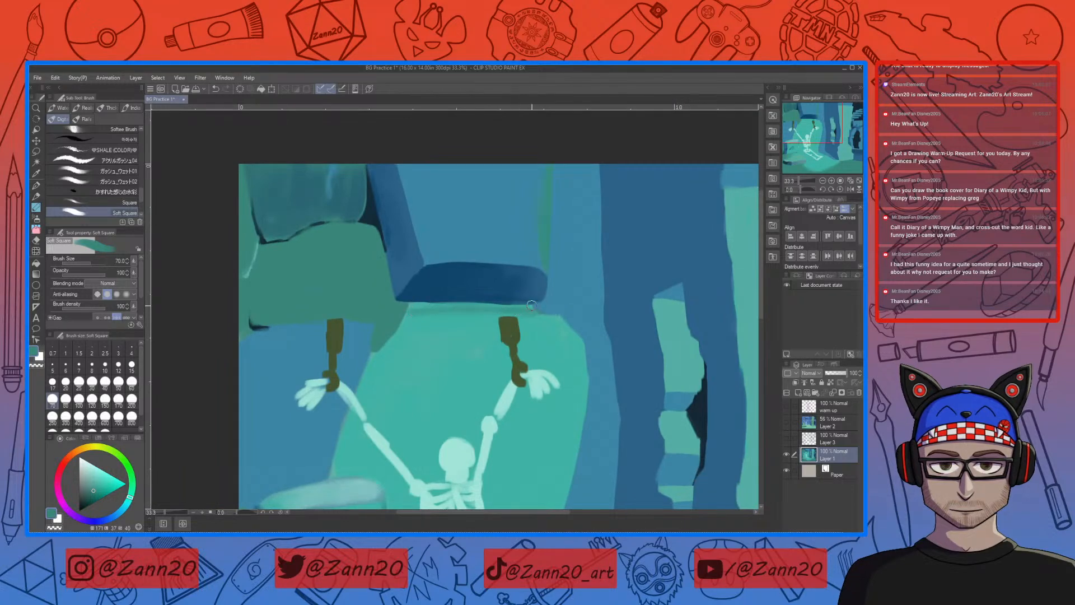
mouse_move(495, 318)
mouse_down()
mouse_move(423, 314)
mouse_move(513, 306)
mouse_up()
mouse_move(420, 308)
mouse_down()
mouse_move(476, 303)
mouse_move(409, 303)
mouse_move(416, 320)
mouse_up()
Step: Shift the sampled shadow colour toward blue and tint the band beneath the dark blue ledge with it
right_click(459, 282)
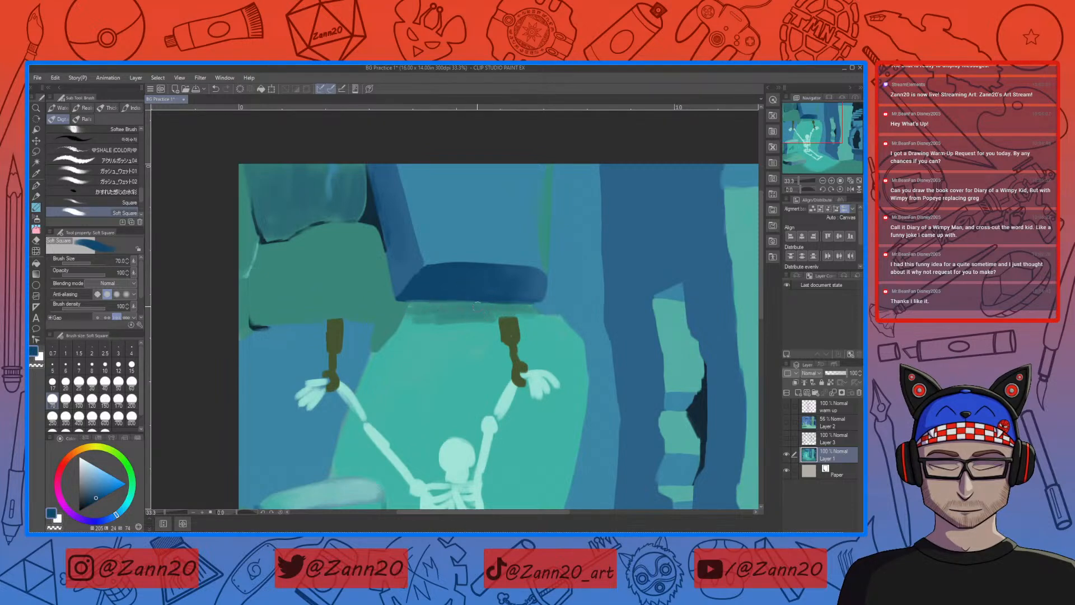
drag(442, 305, 413, 304)
drag(504, 309, 435, 310)
right_click(465, 311)
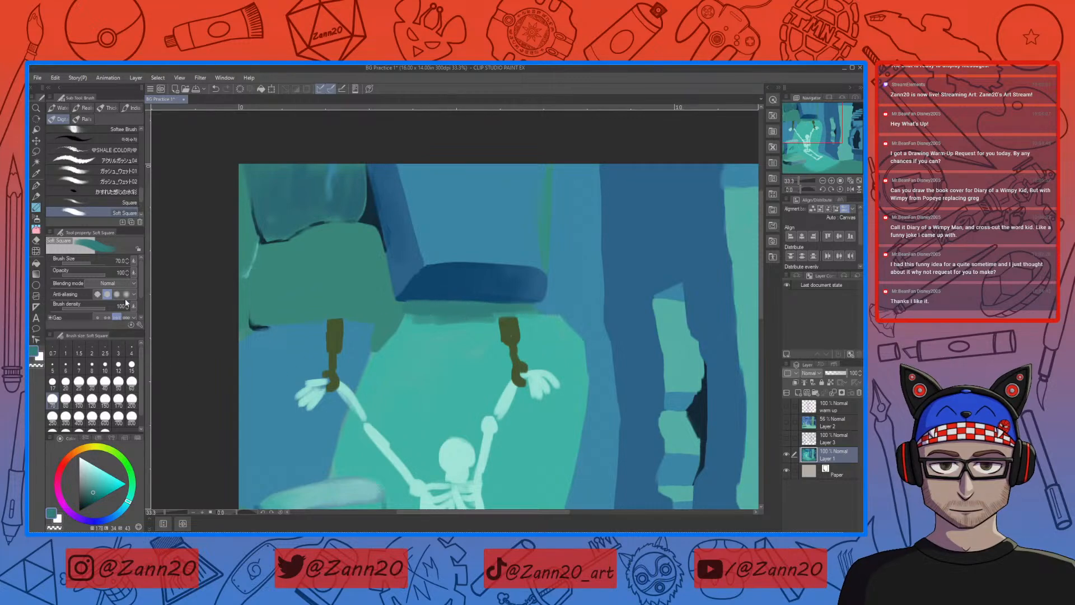
drag(128, 503, 121, 510)
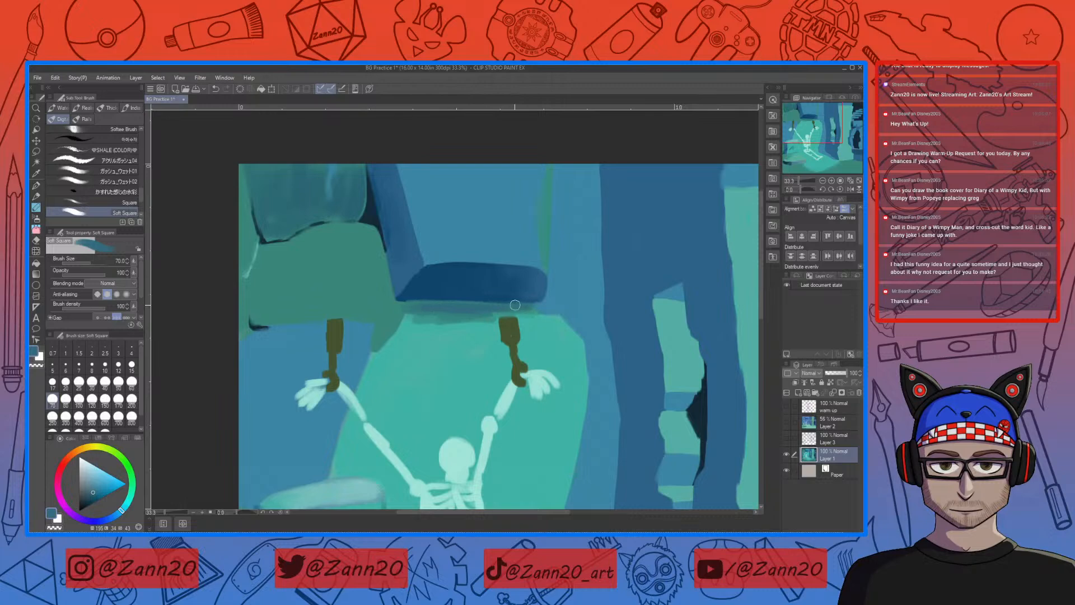
drag(488, 307, 520, 310)
Step: Trim the shadow band near the right shackle with sampled teal, and extend its bluish shade up the green block's right edge
alt+click(539, 315)
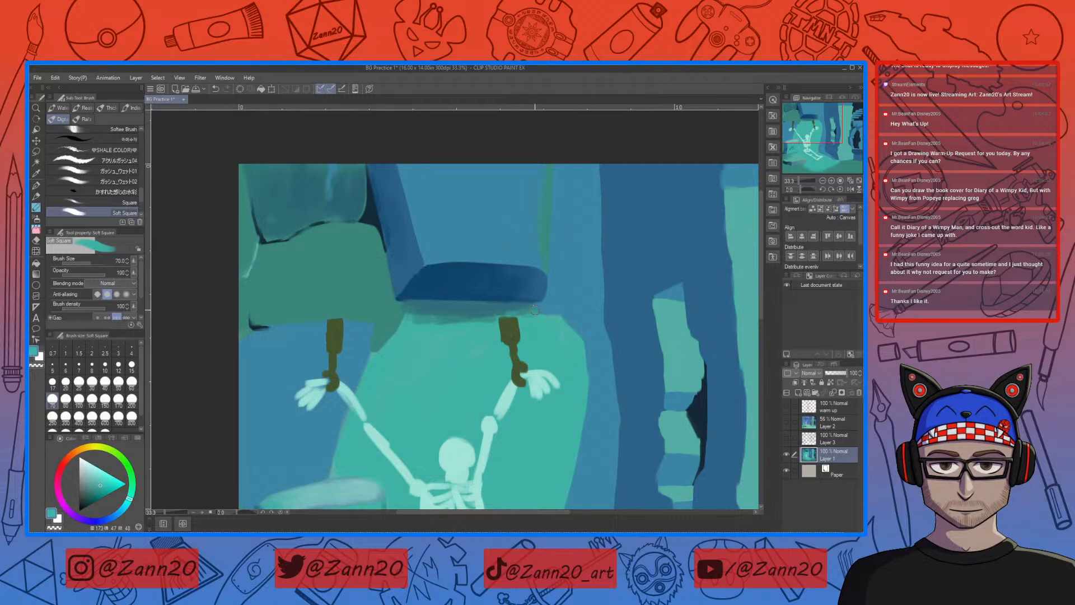
drag(524, 313, 463, 325)
alt+click(463, 308)
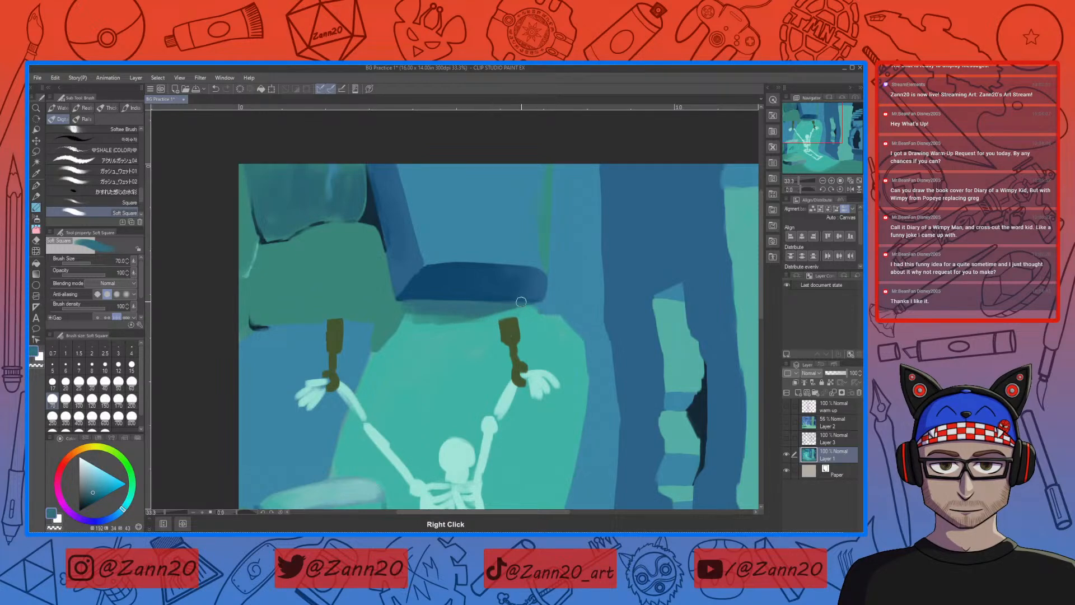
drag(516, 307, 502, 317)
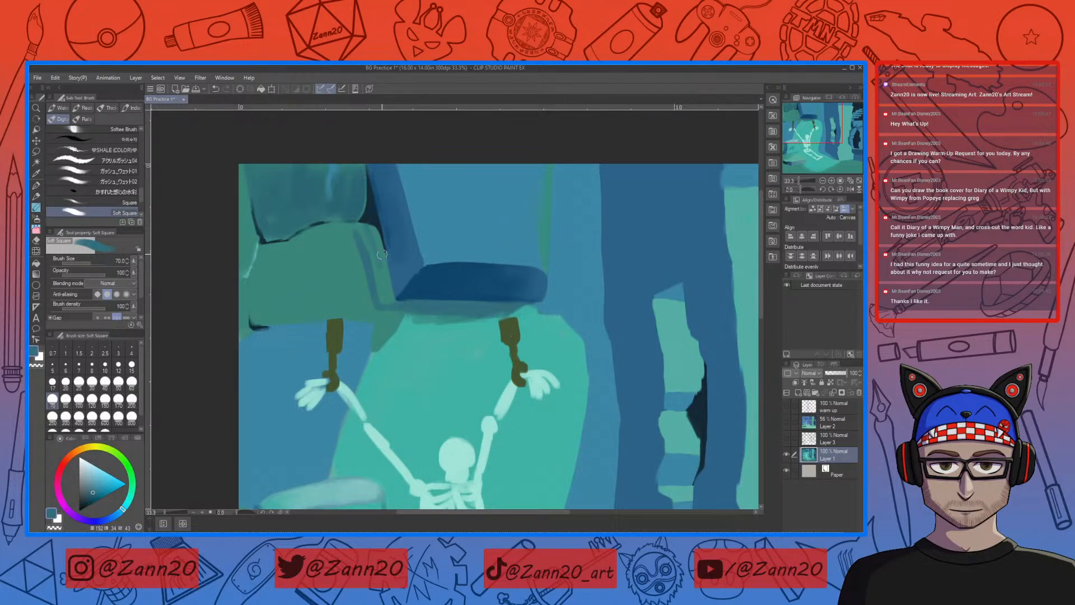
Step: Fill the green block's shaded side face beside the dark gap with sampled muted blues, blending up to its upper corner
right_click(416, 288)
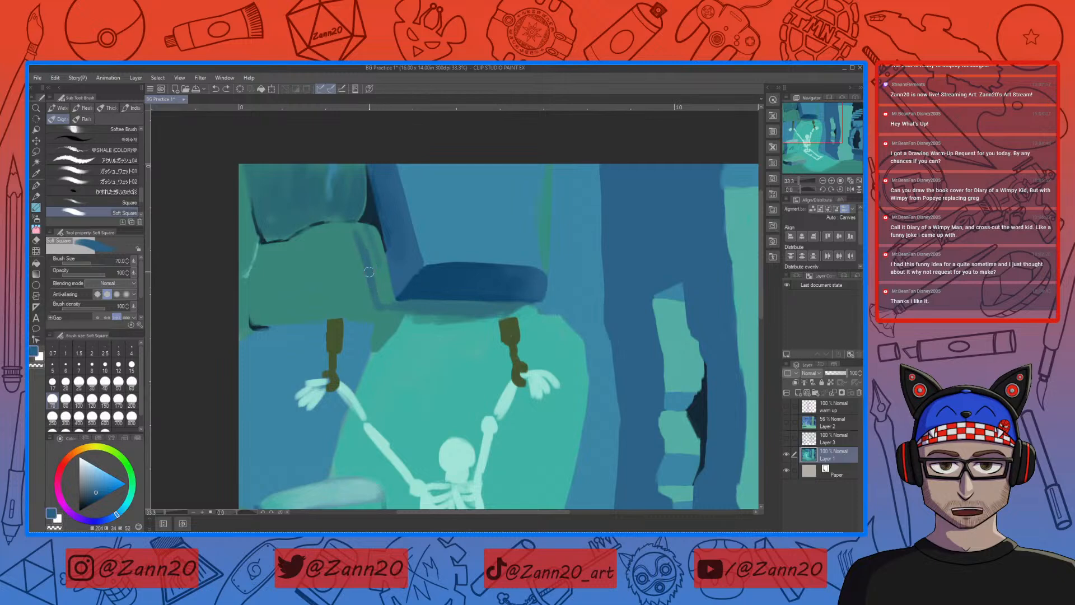
mouse_move(365, 255)
mouse_down()
mouse_move(363, 246)
mouse_move(364, 259)
mouse_up()
right_click(373, 271)
right_click(374, 275)
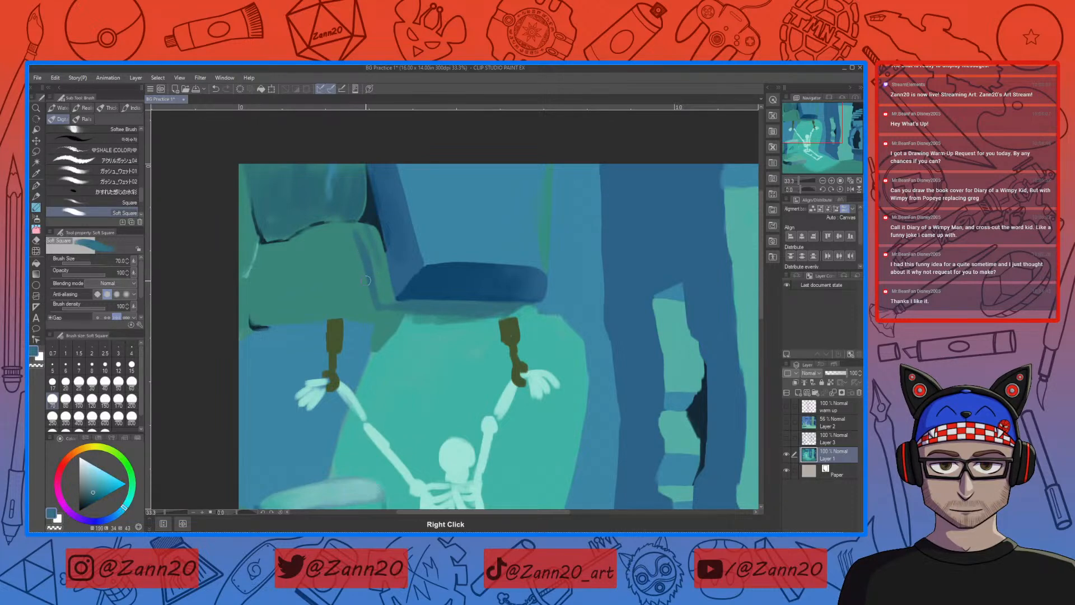
drag(365, 236, 379, 296)
right_click(370, 267)
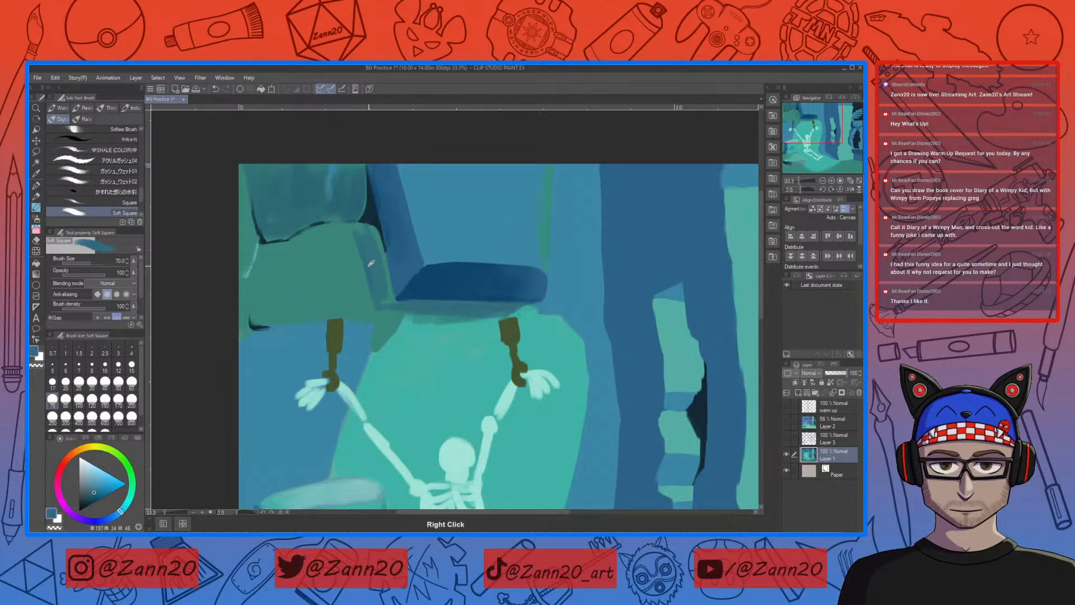
right_click(374, 264)
right_click(370, 267)
drag(364, 237, 377, 289)
mouse_move(370, 237)
mouse_down()
mouse_move(378, 292)
mouse_move(376, 262)
mouse_move(381, 285)
mouse_up()
drag(370, 237, 382, 280)
drag(374, 237, 384, 281)
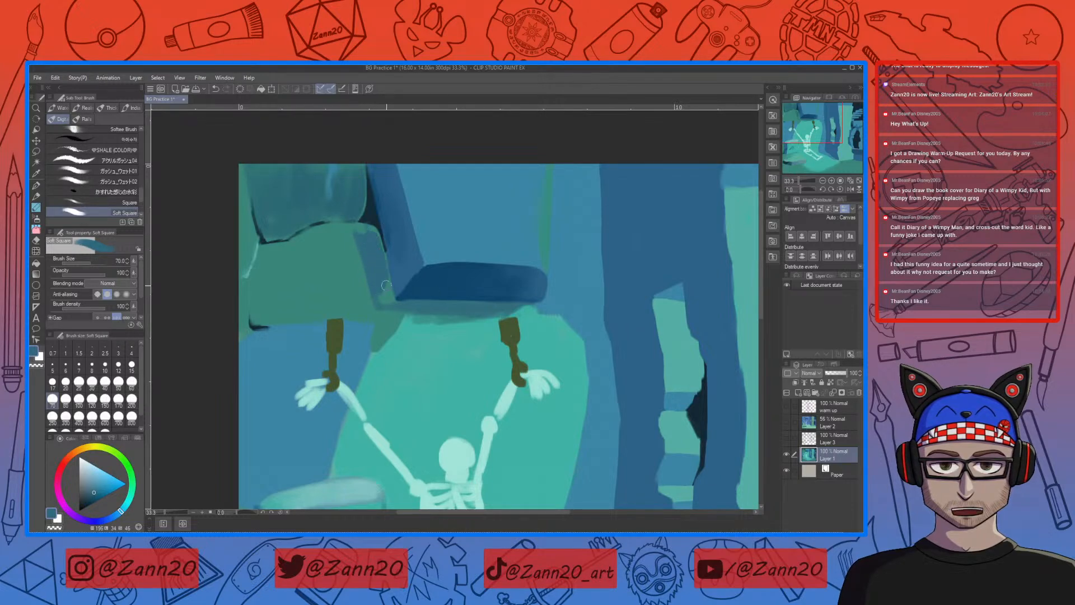
drag(376, 241, 353, 227)
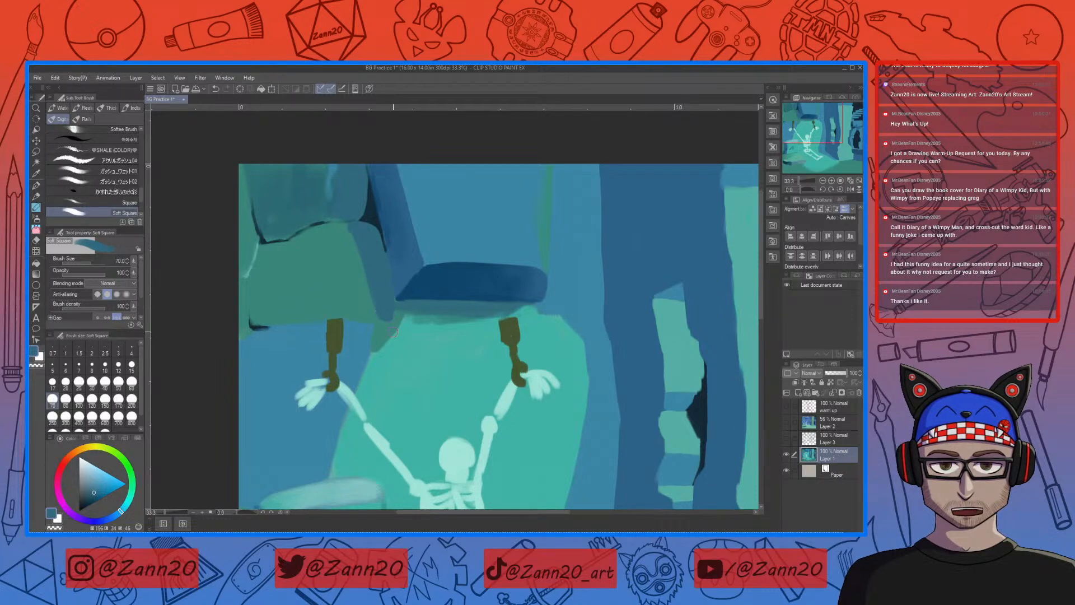
Step: Extend the muted blue around the green block's lower corner and widen the shaded band under the dark blue ledge
drag(379, 304, 377, 317)
drag(399, 311, 498, 309)
mouse_move(406, 313)
mouse_down()
mouse_move(521, 304)
mouse_move(397, 302)
mouse_up()
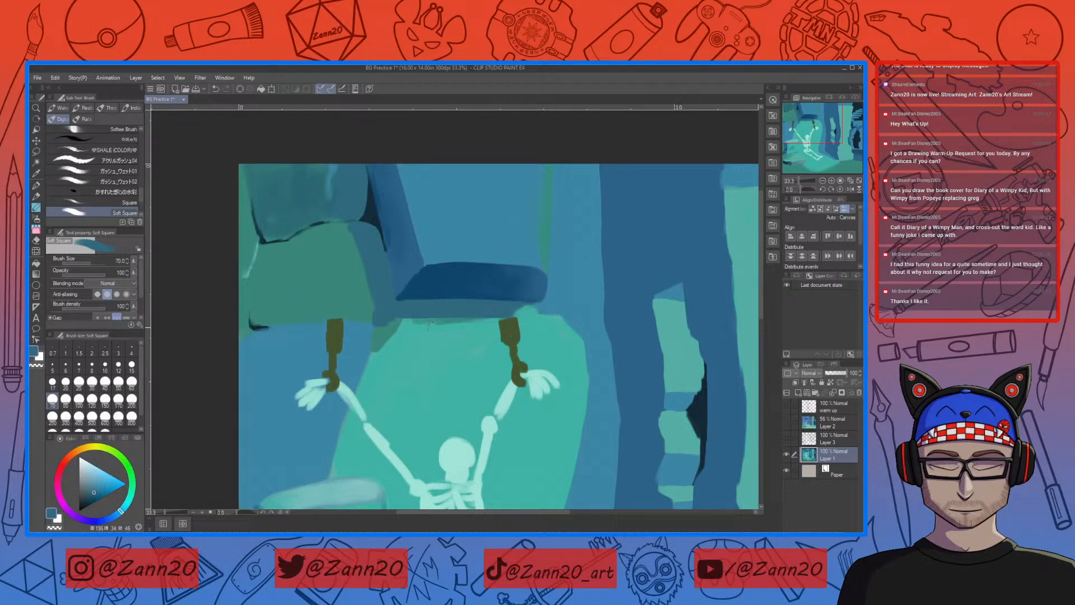
drag(497, 315, 402, 312)
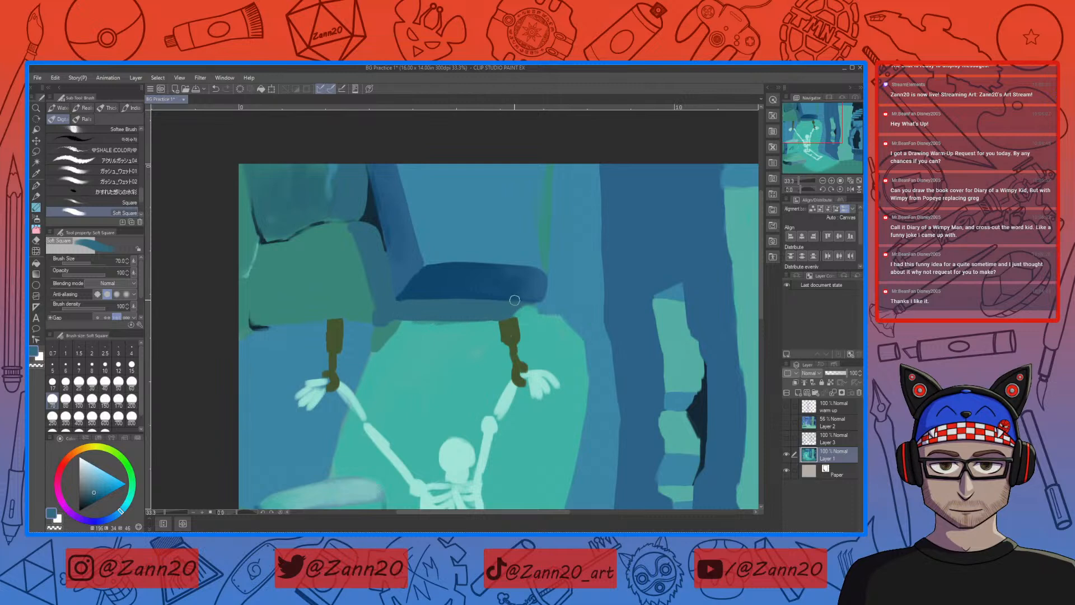
Step: Sample a light teal, reduce the brush size to 17 and paint a thin highlight at the ledge's lower-left corner
right_click(349, 294)
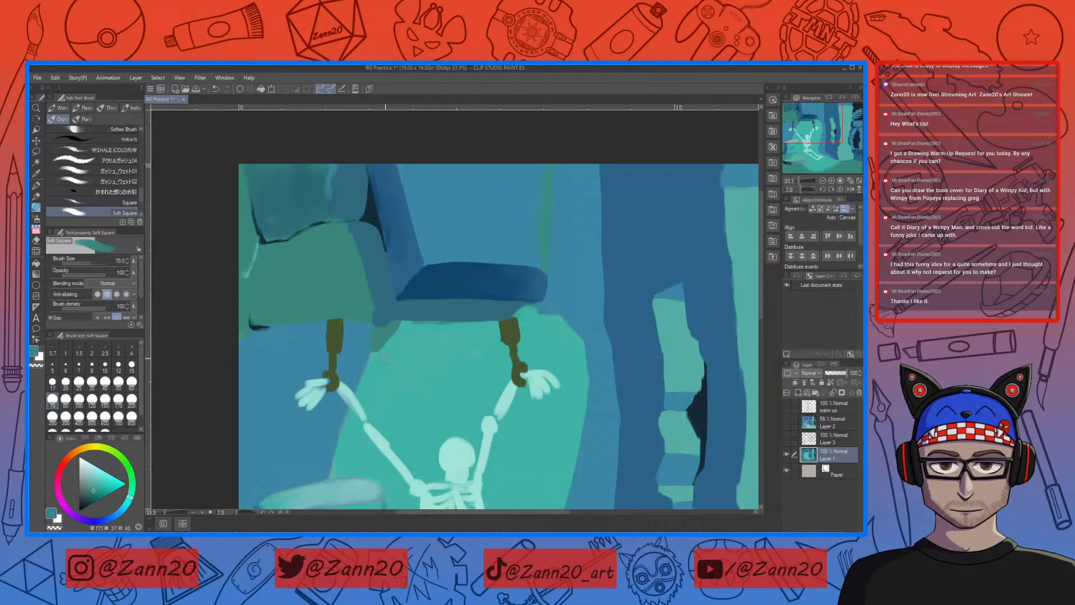
right_click(399, 310)
mouse_move(425, 404)
mouse_down()
mouse_move(474, 334)
mouse_move(472, 398)
mouse_up()
right_click(409, 402)
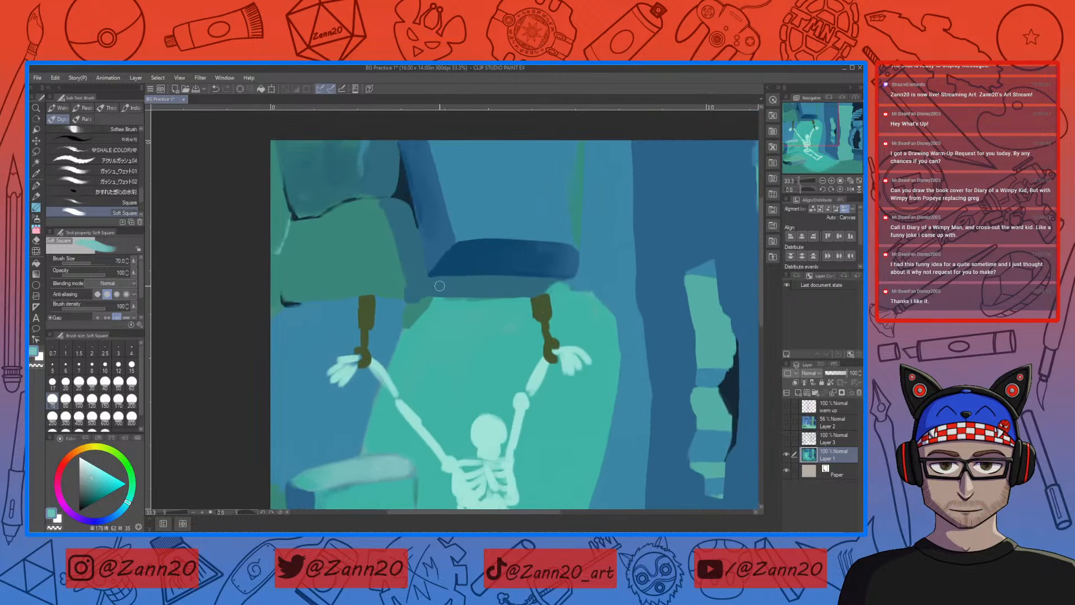
key(bracketleft)
key(bracketleft)
key(bracketleft)
key(bracketleft)
key(bracketleft)
key(bracketleft)
key(bracketleft)
alt+click(398, 286)
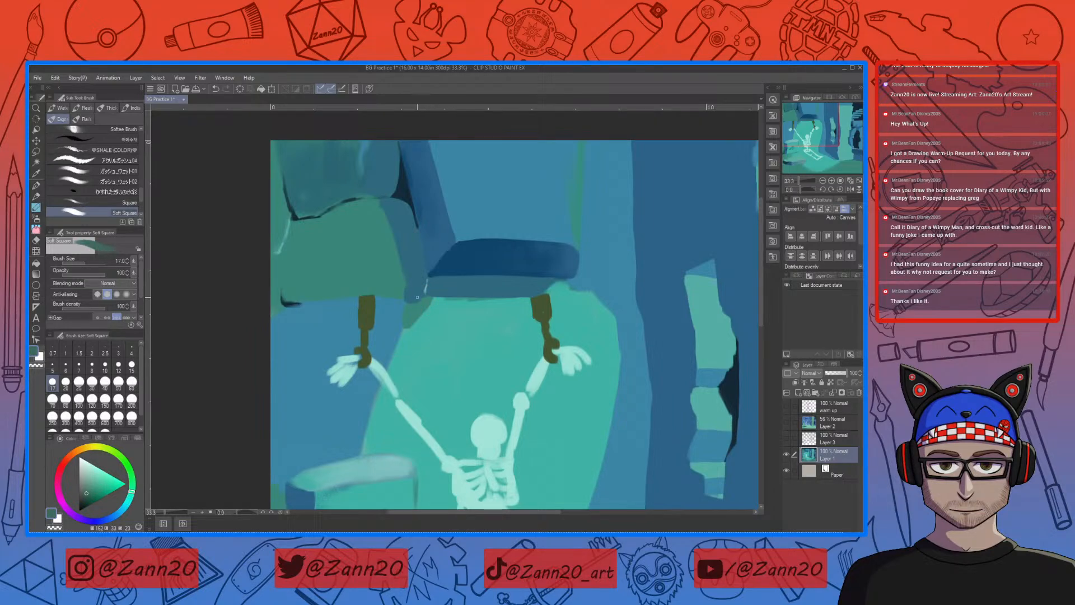
Step: Sample the wall blue, enlarge the brush size to 50 and paint a rounded blue top above the skeleton's left shackle
right_click(410, 297)
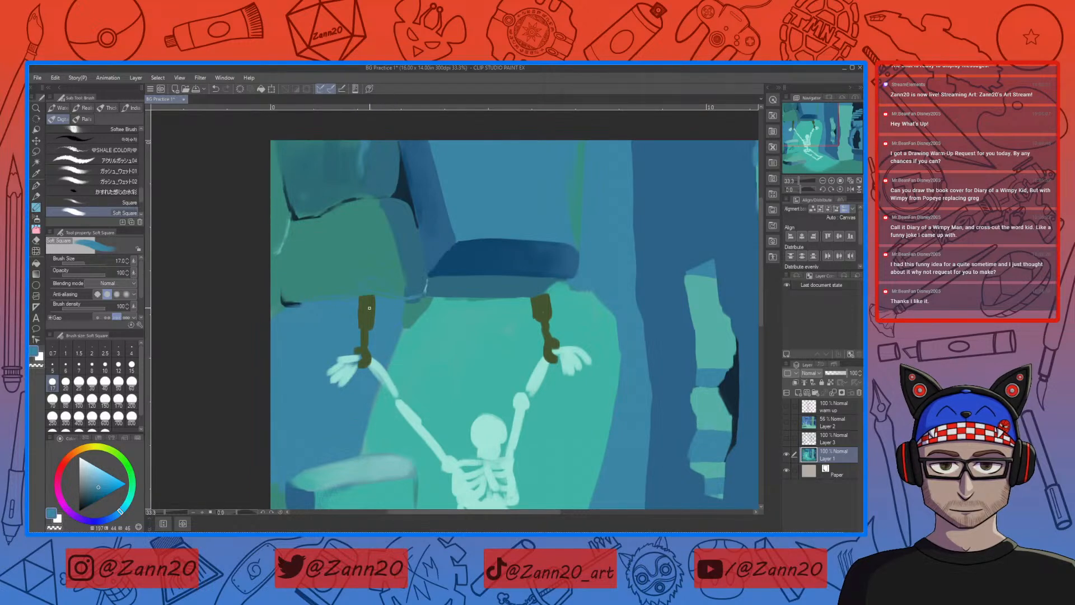
key(bracketright)
key(bracketright)
key(bracketright)
key(bracketright)
key(bracketright)
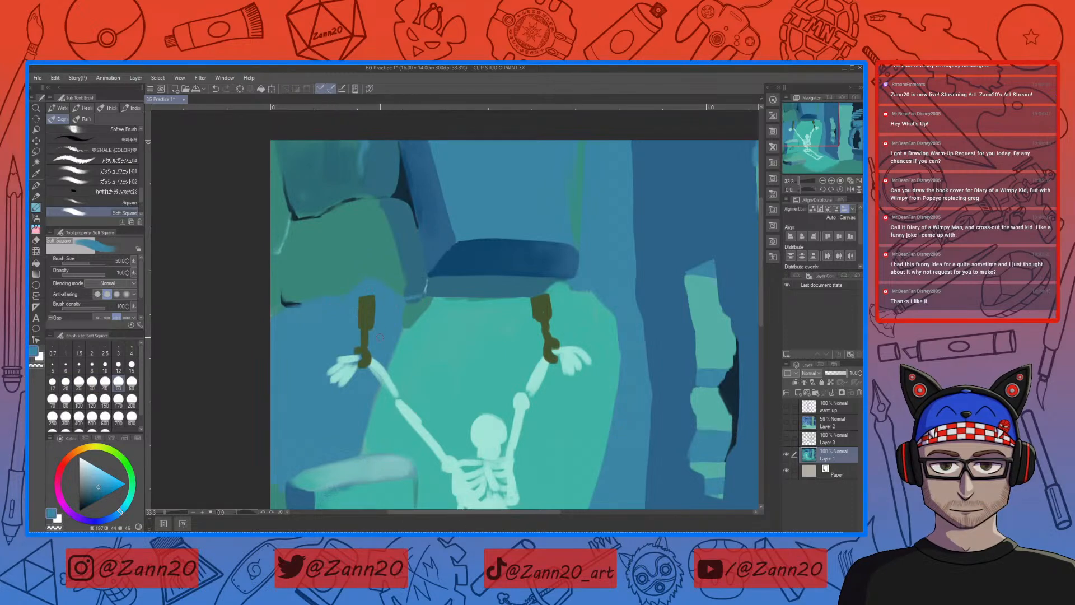
Step: Sample the dark navy from the crack, set the brush size to 15 and paint a short crack beside the left shackle
right_click(294, 292)
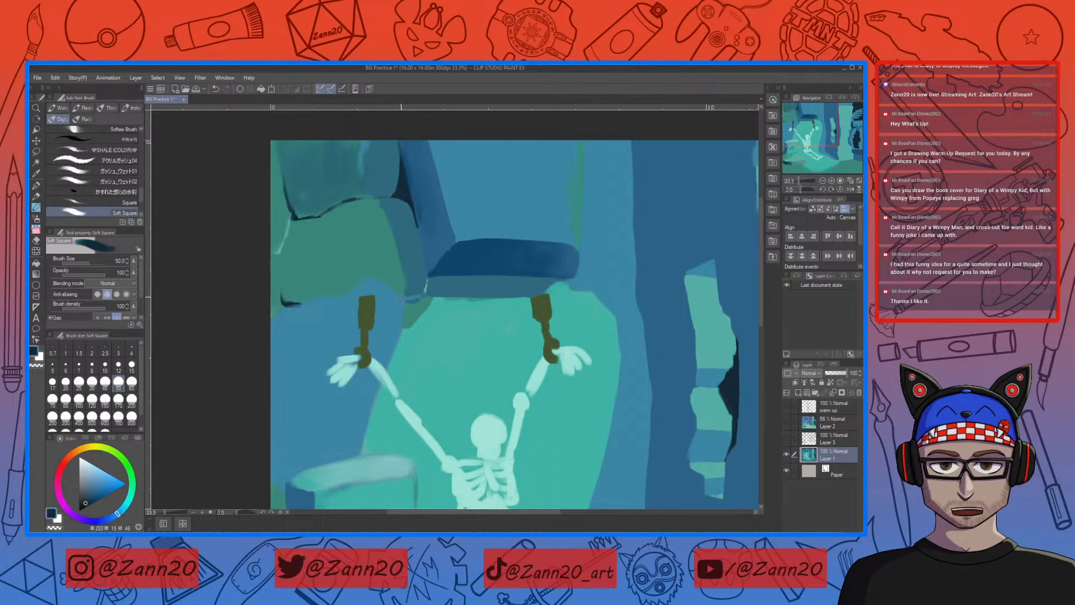
key(o)
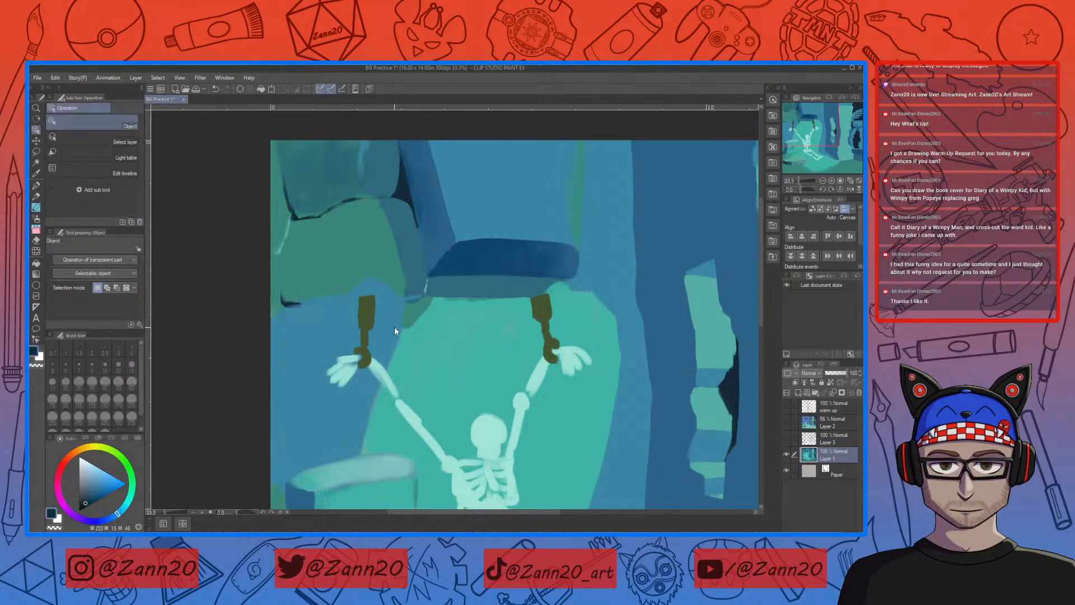
key(bracketleft)
key(bracketleft)
key(bracketleft)
key(bracketleft)
key(bracketleft)
key(bracketleft)
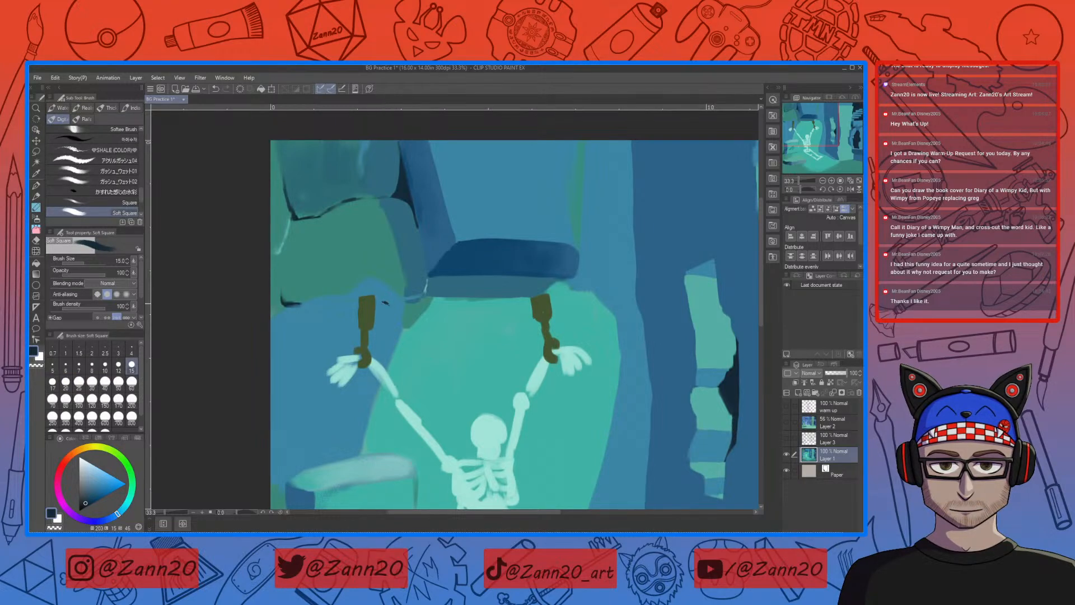
drag(377, 302, 390, 305)
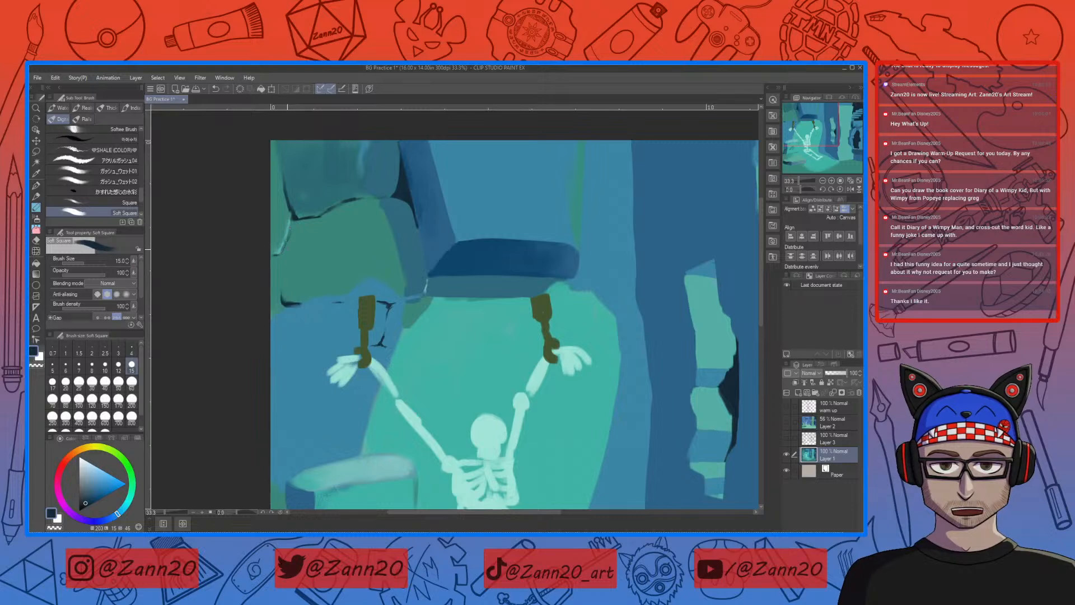
Step: Extend the dark navy crack down the left canvas edge beside the blue block near the skeleton's left hand
drag(289, 232, 282, 250)
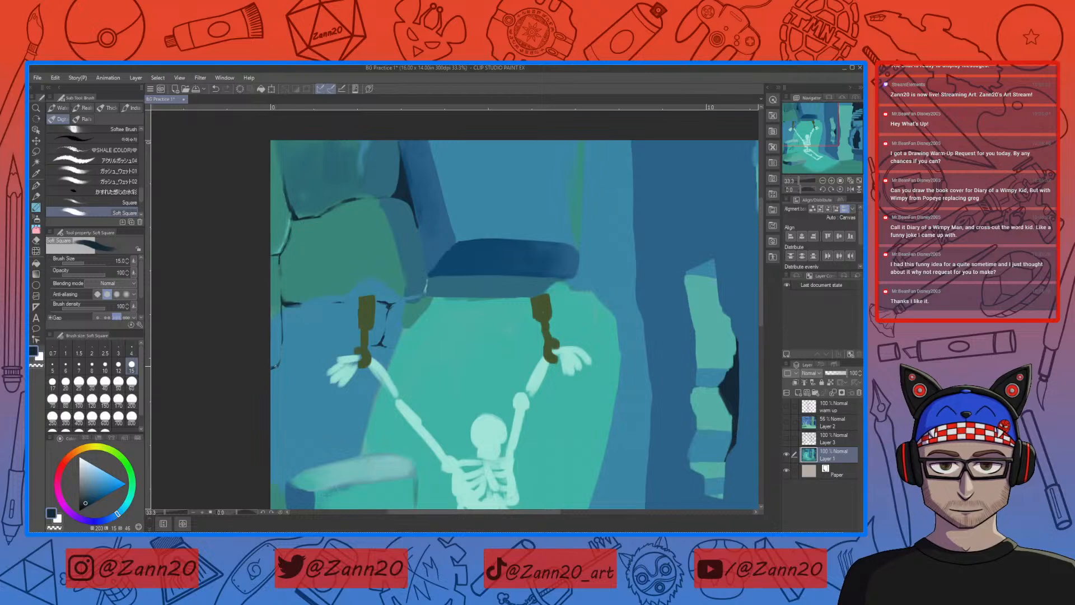
drag(417, 347, 448, 332)
key(ctrl+minus)
key(ctrl+minus)
key(ctrl+minus)
key(ctrl+minus)
key(ctrl+minus)
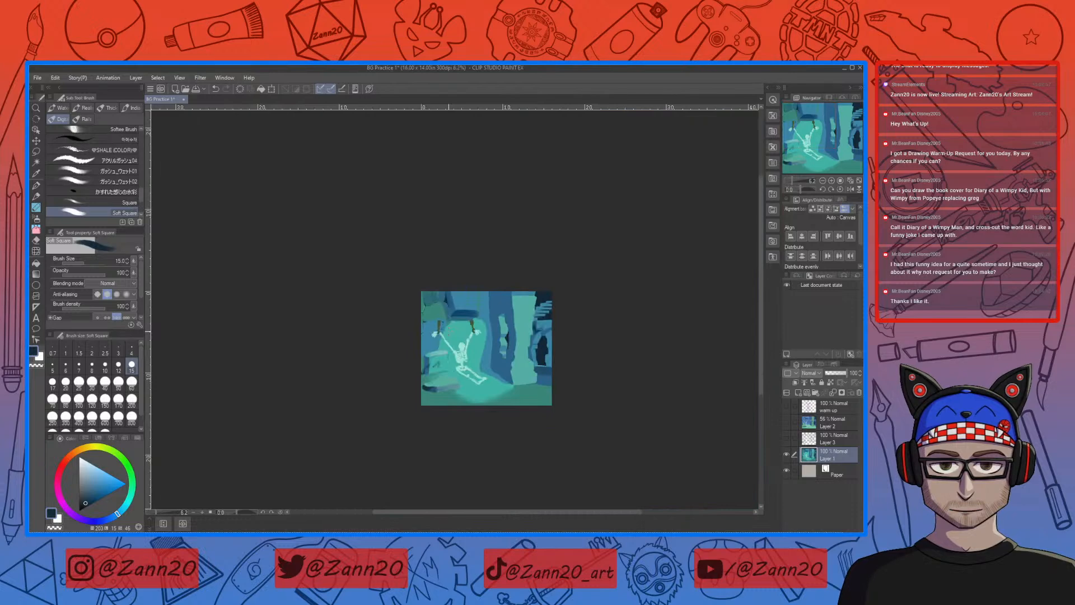
key(ctrl+plus)
key(ctrl+plus)
key(ctrl+plus)
key(ctrl+plus)
key(ctrl+plus)
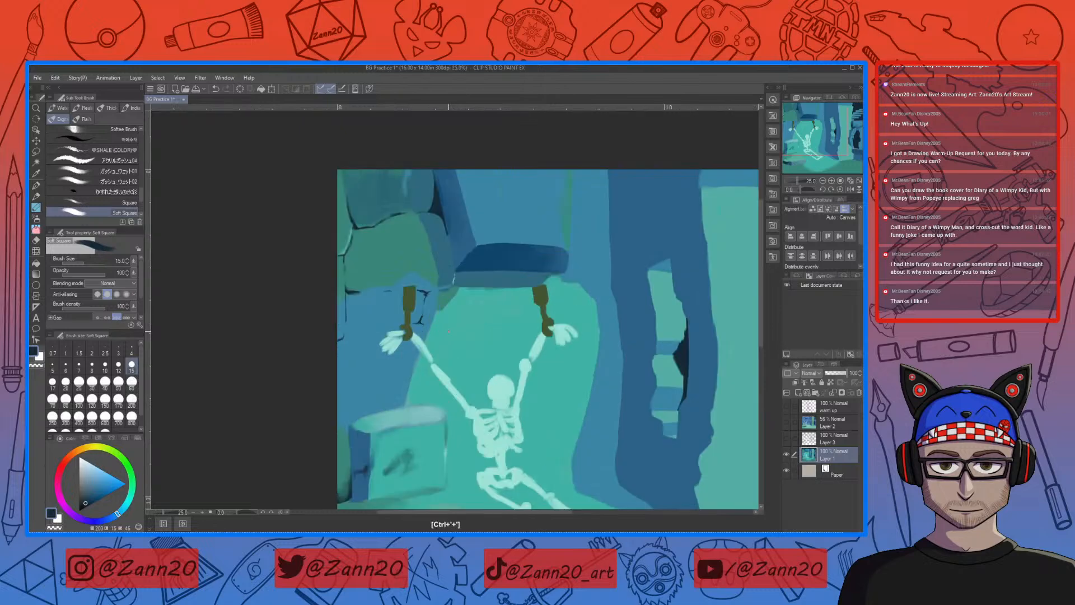
drag(417, 289, 433, 355)
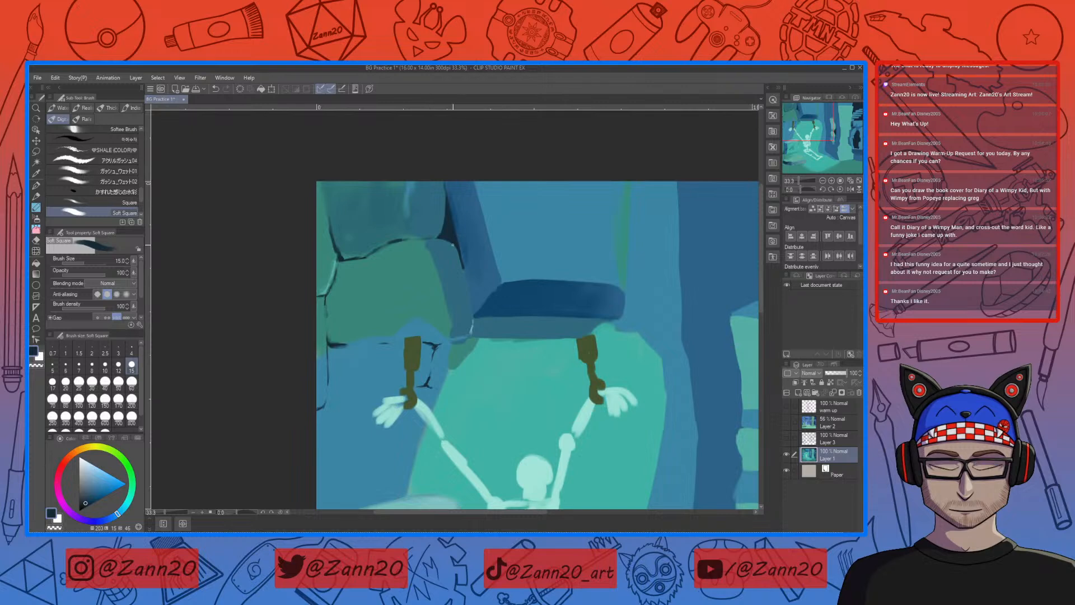
Step: Set the brush size to 120 and blend sampled teal and wall blue along the green block's lower edge above the left shackle
right_click(482, 262)
key(bracketright)
key(bracketright)
key(bracketright)
key(bracketright)
key(bracketright)
key(bracketright)
key(bracketright)
key(bracketright)
key(bracketright)
key(bracketright)
key(bracketright)
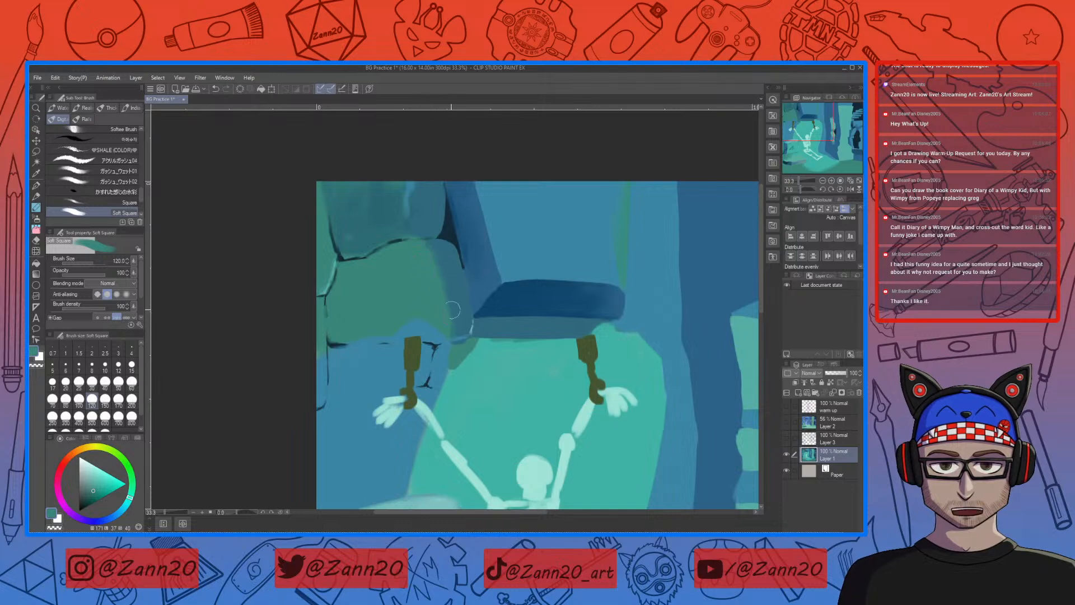
drag(443, 312, 485, 299)
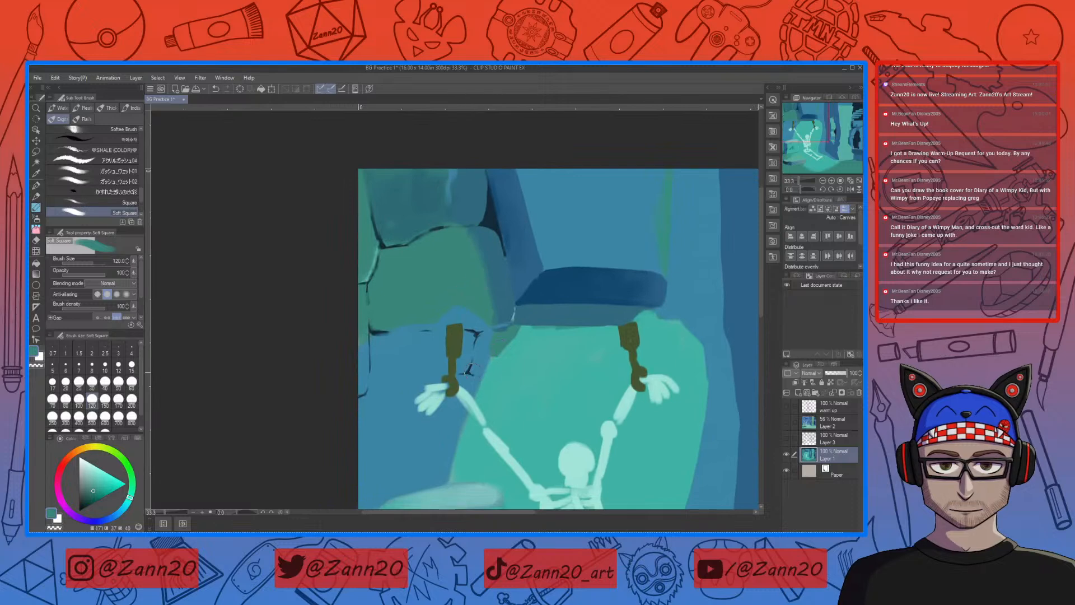
right_click(472, 315)
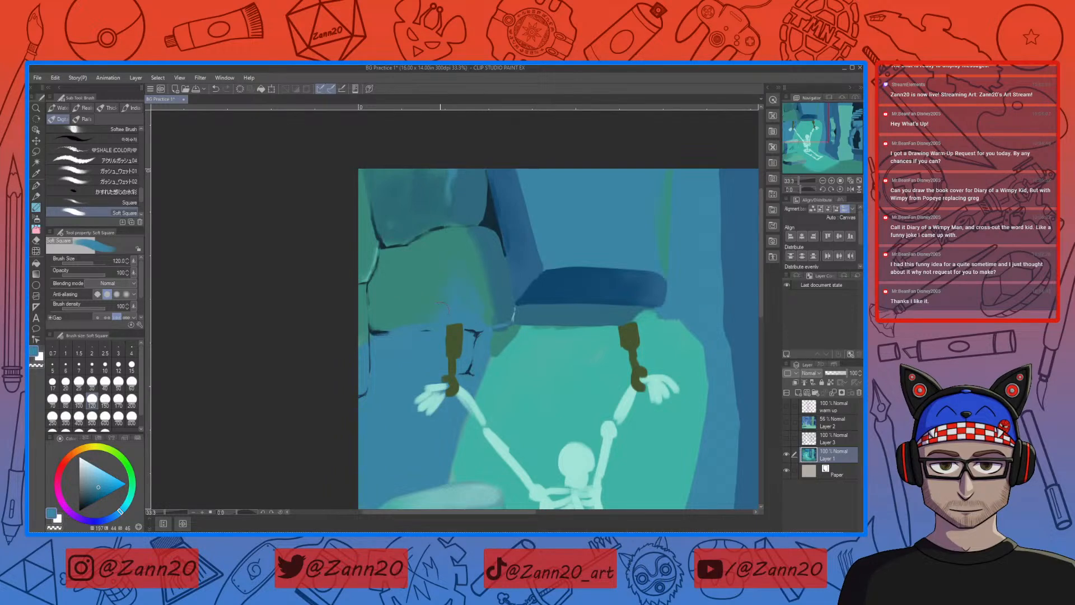
right_click(422, 299)
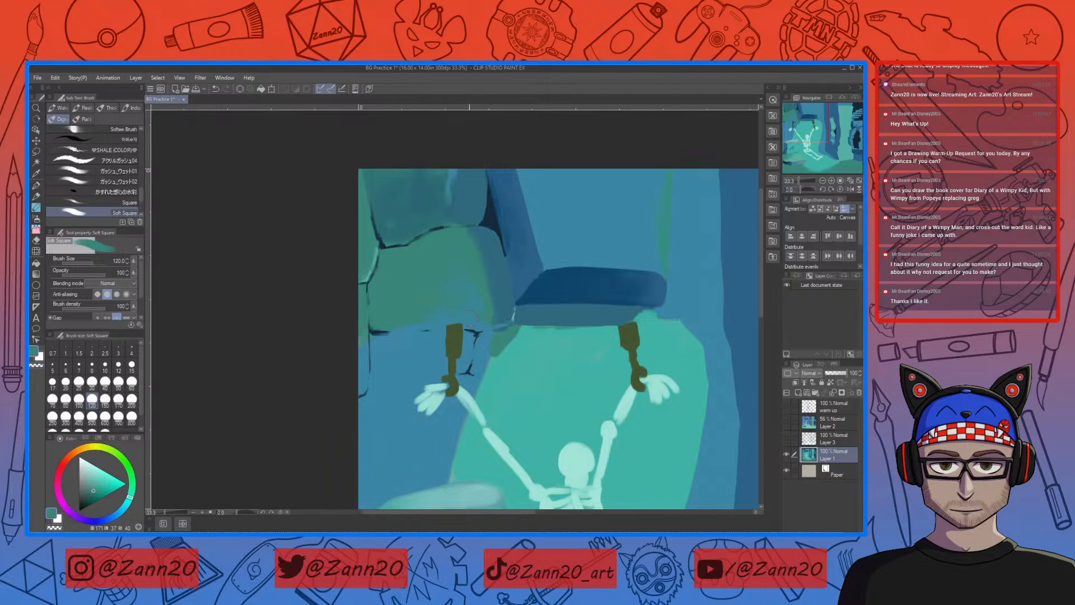
right_click(420, 288)
Step: Sample muted blue and teal tones from the green block and blend them over its upper-left part beside the crack
right_click(492, 248)
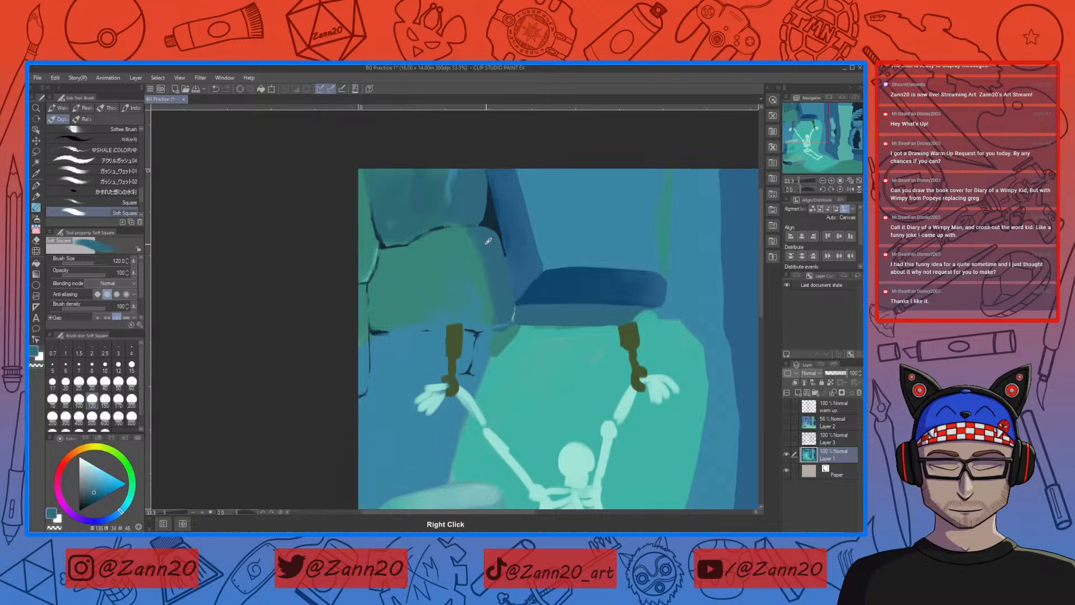
right_click(397, 257)
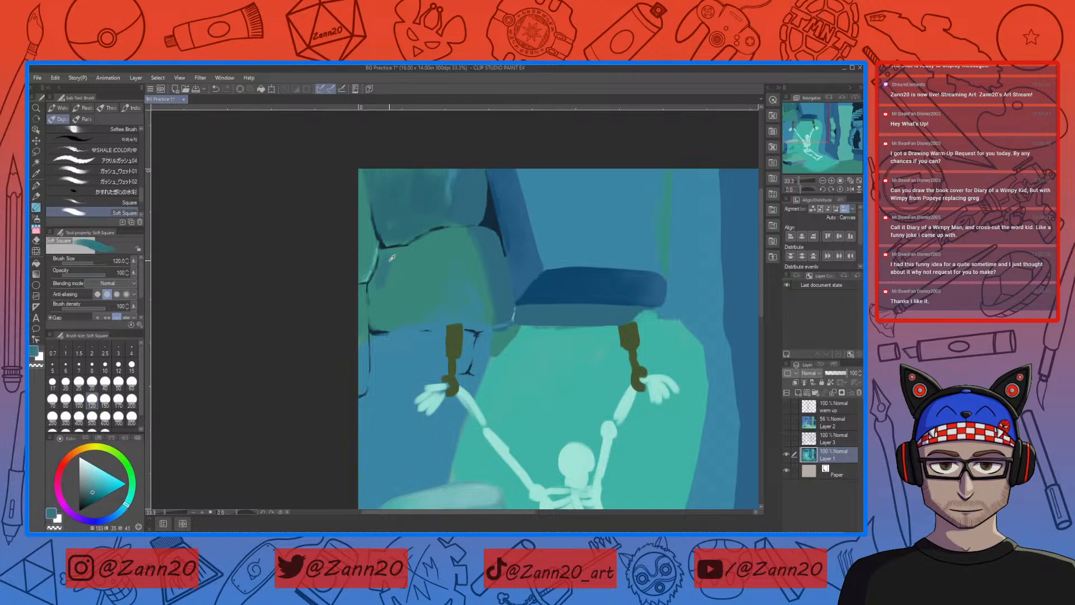
right_click(392, 259)
drag(386, 257, 381, 284)
drag(384, 263, 381, 276)
Step: Pick a dark green, set the brush size to 60 and paint a thin moss drip from the green block's top edge onto the blue block
drag(132, 482, 130, 468)
click(95, 493)
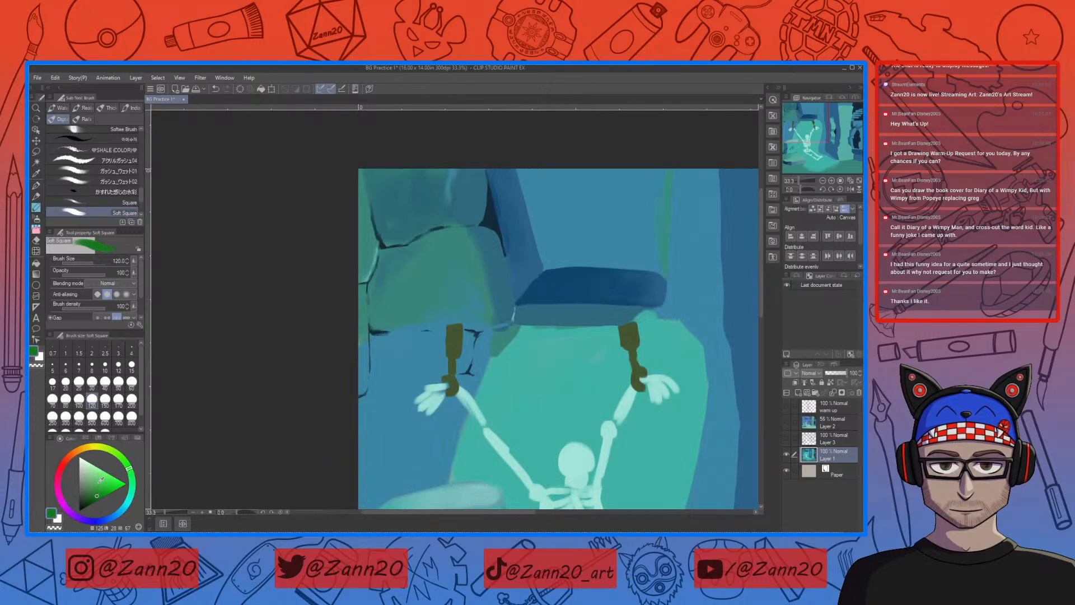
click(96, 494)
drag(94, 496, 89, 497)
drag(441, 258, 439, 278)
key(ctrl+z)
drag(442, 237, 428, 241)
drag(423, 240, 430, 242)
click(132, 381)
drag(422, 238, 424, 303)
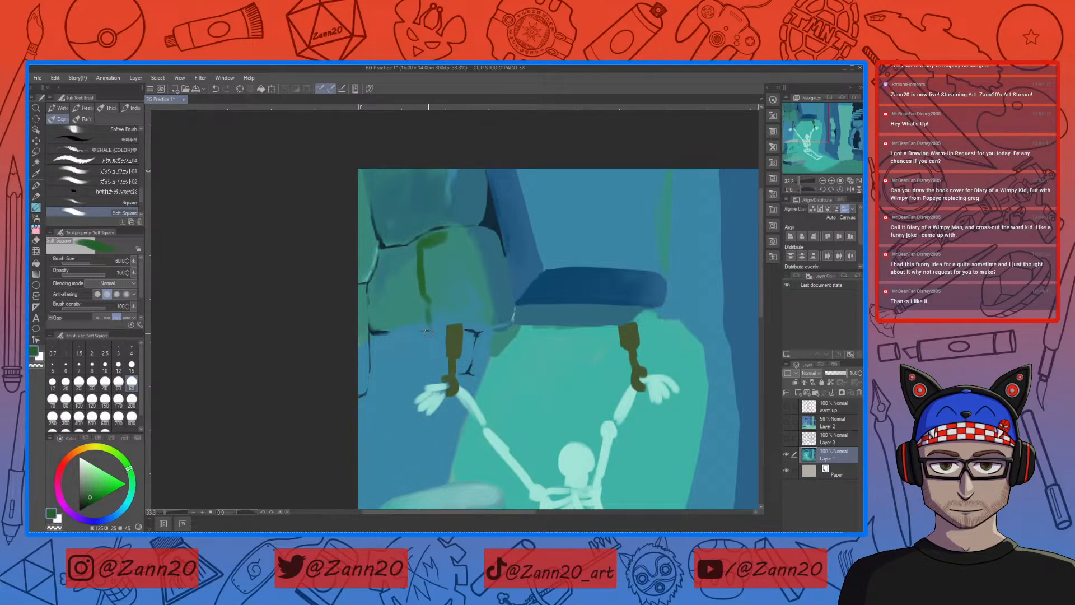
drag(427, 335, 429, 351)
mouse_move(426, 245)
mouse_down()
mouse_move(427, 273)
mouse_move(436, 260)
mouse_up()
Step: Widen the moss drip with a size 120 brush and add a short second strand beside it at size 70
key(bracketright)
key(bracketright)
key(bracketright)
key(bracketright)
mouse_move(430, 250)
mouse_down()
mouse_move(427, 277)
mouse_move(423, 247)
mouse_move(434, 239)
mouse_move(439, 282)
mouse_move(439, 242)
mouse_move(437, 285)
mouse_move(440, 236)
mouse_move(422, 243)
mouse_move(428, 276)
mouse_move(437, 266)
mouse_move(444, 279)
mouse_move(431, 325)
mouse_move(429, 280)
mouse_move(434, 309)
mouse_up()
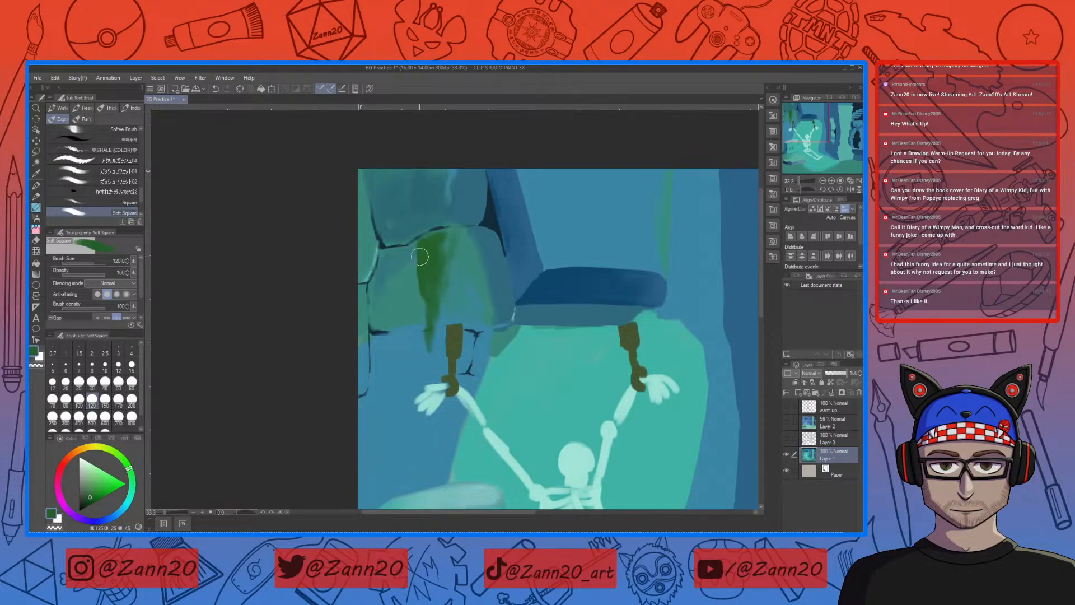
key(bracketleft)
key(bracketleft)
key(bracketleft)
Step: Sample the left shackle's brown, darken it and paint shadows on its plate, slot and chain with brush size 30
drag(505, 410, 469, 307)
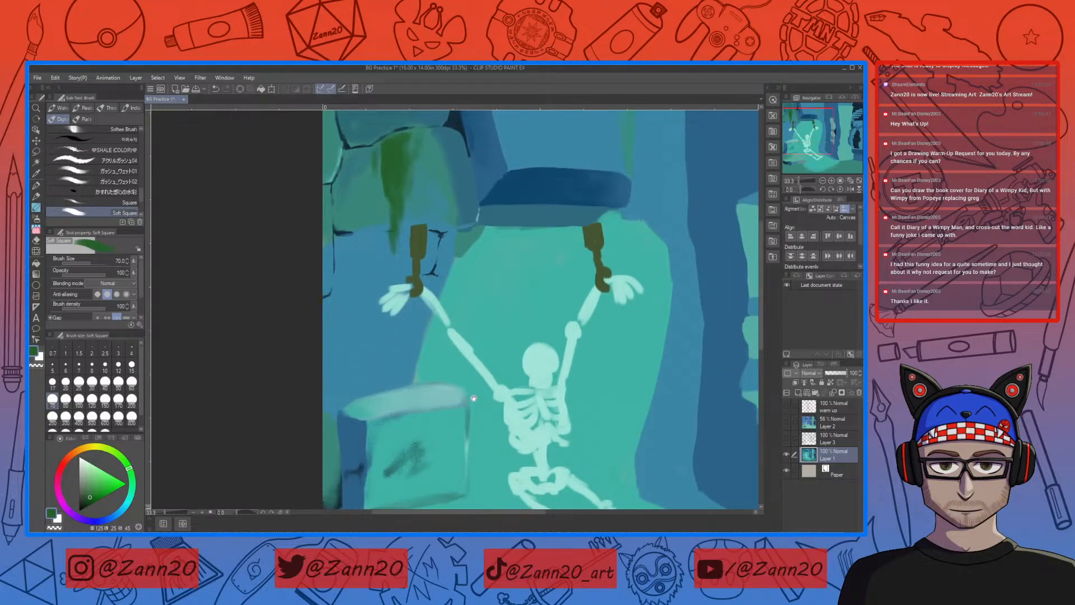
drag(475, 394, 454, 359)
drag(585, 403, 409, 399)
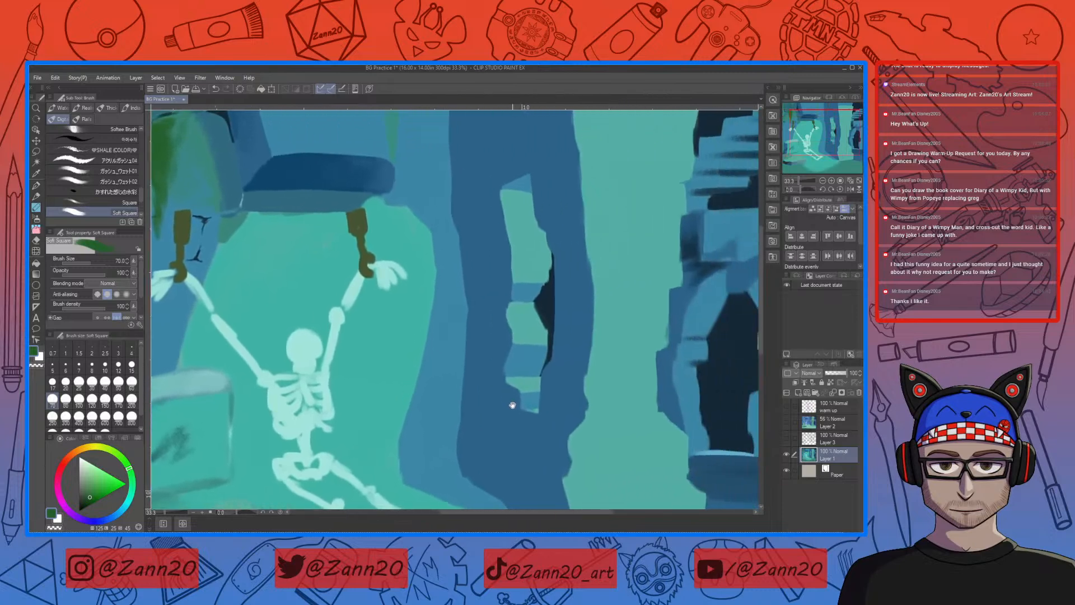
drag(511, 401, 506, 377)
drag(571, 373, 557, 399)
mouse_move(491, 382)
mouse_down()
mouse_move(599, 364)
mouse_move(624, 407)
mouse_move(613, 464)
mouse_up()
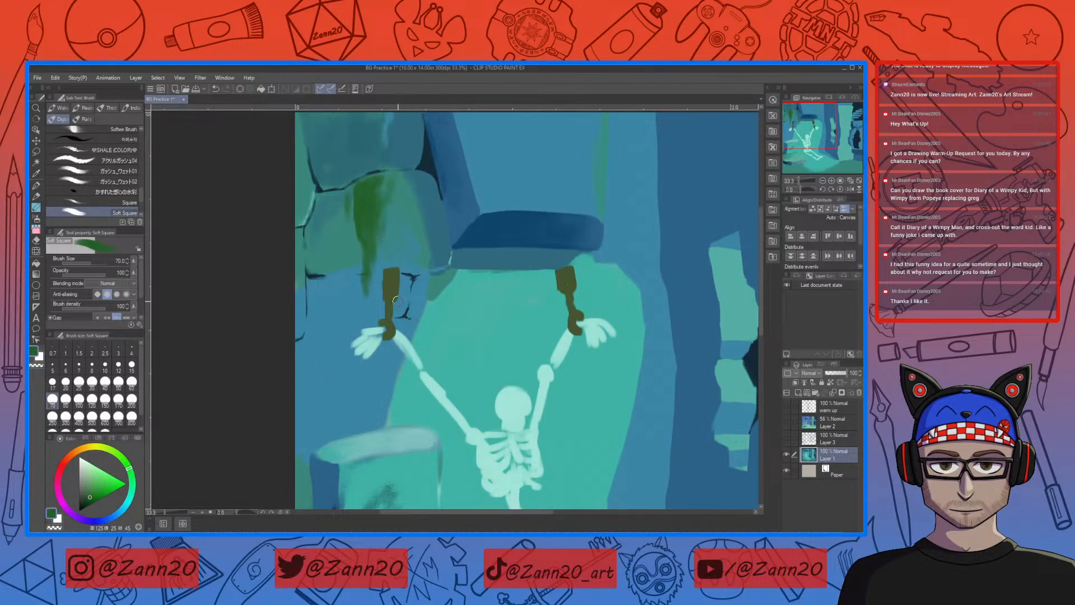
right_click(391, 281)
right_click(391, 282)
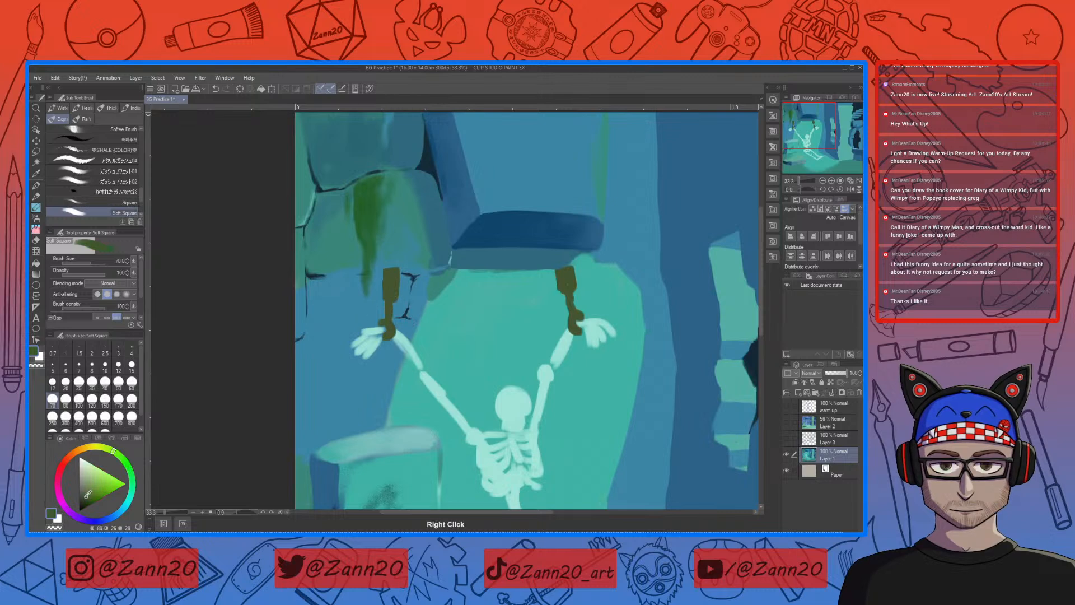
right_click(401, 283)
right_click(391, 286)
drag(87, 498, 85, 503)
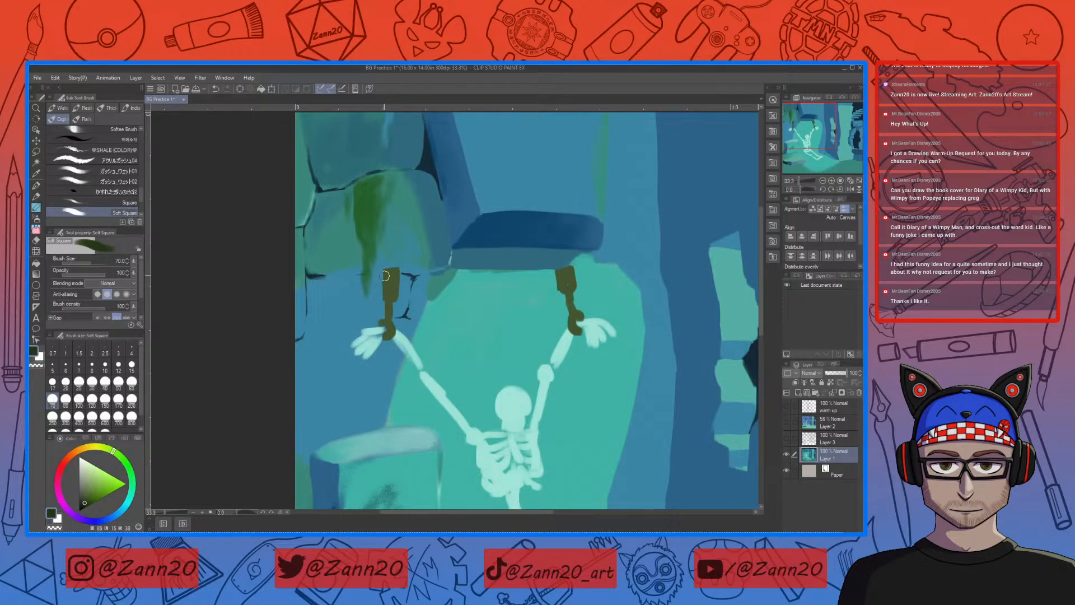
key(bracketleft)
key(bracketleft)
key(bracketleft)
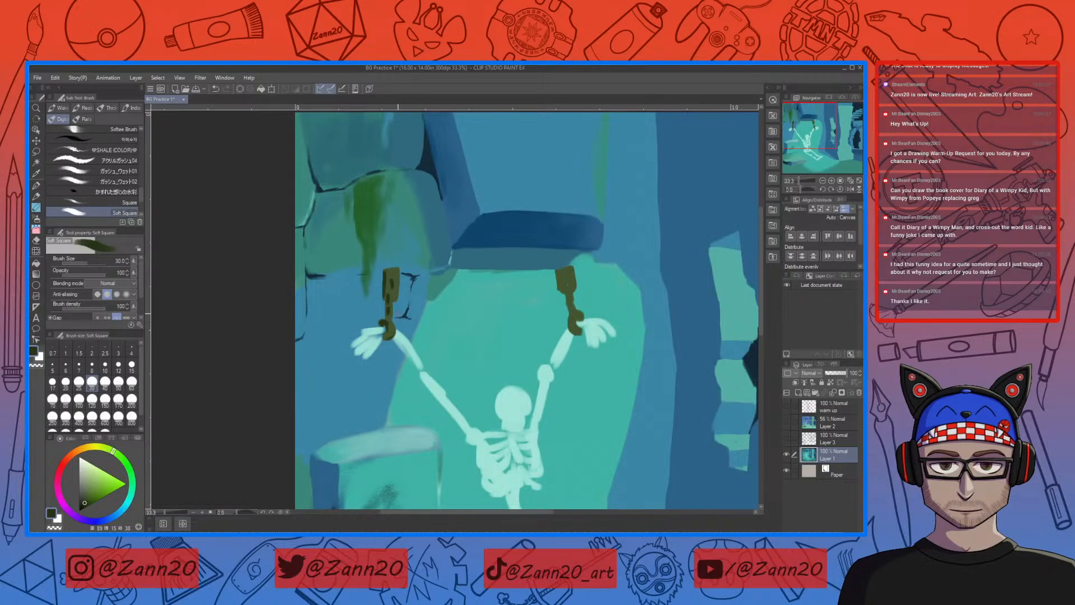
Step: Resample the left shackle's brown, shift it to a lighter, yellower tone and paint highlights on its plate and chain
right_click(393, 325)
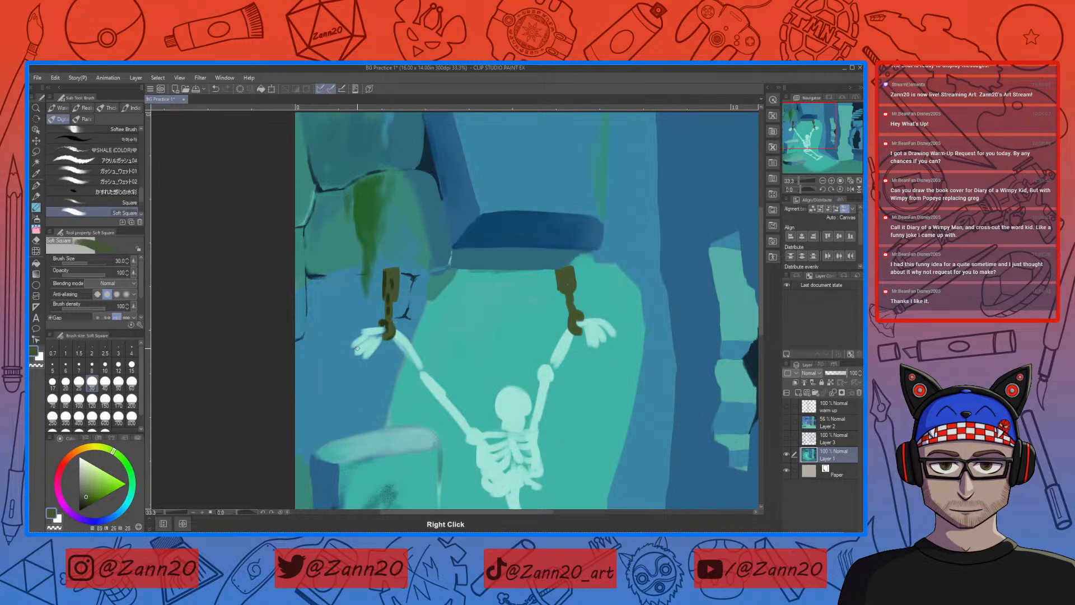
click(89, 493)
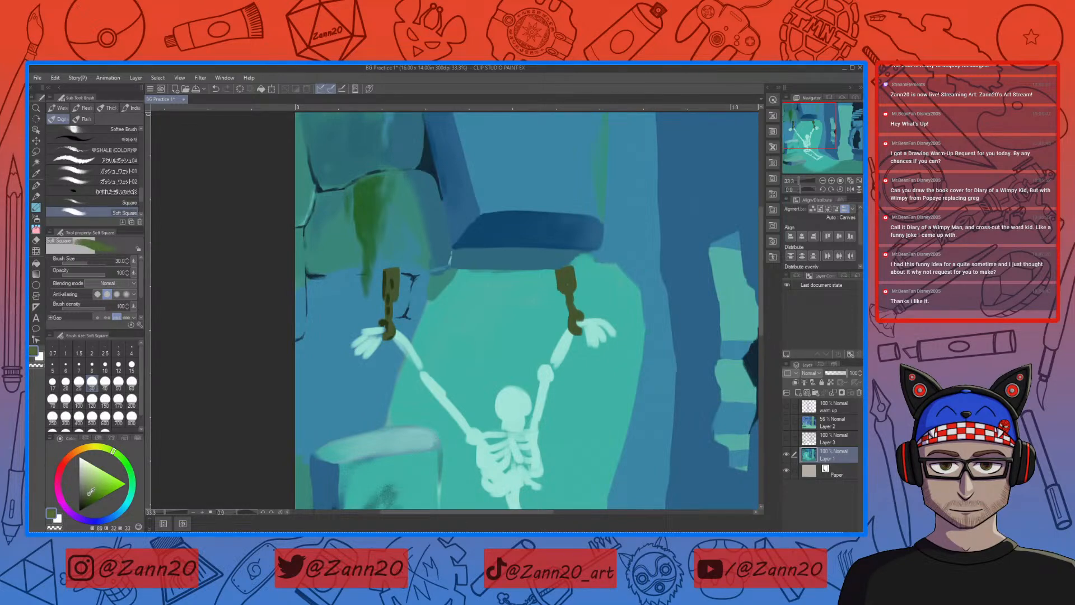
click(107, 449)
scroll(382, 343, down, 3)
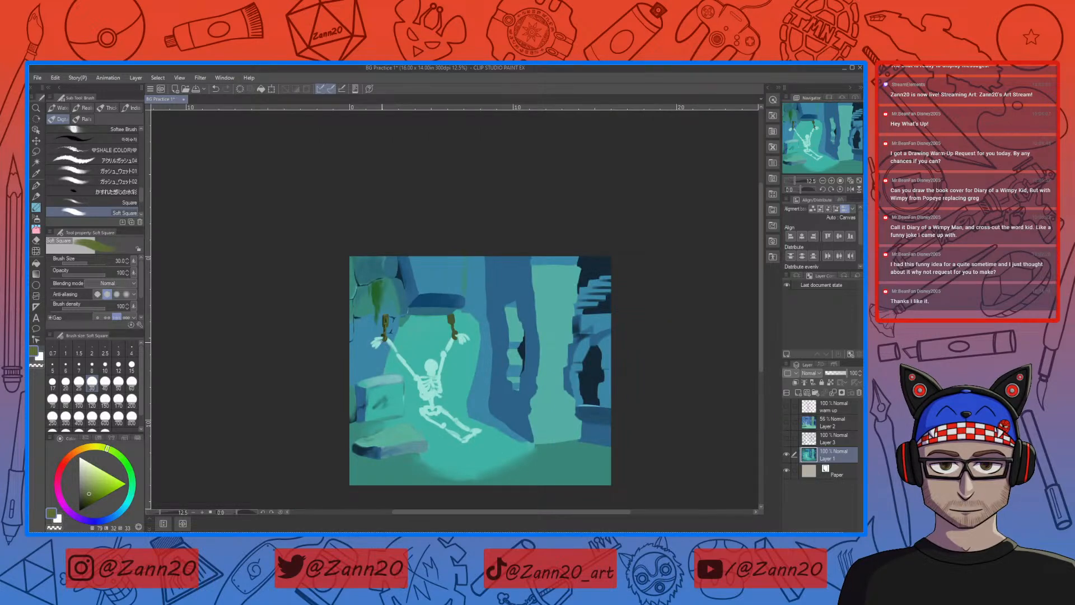
key(ctrl+plus)
key(ctrl+plus)
key(ctrl+plus)
key(ctrl+plus)
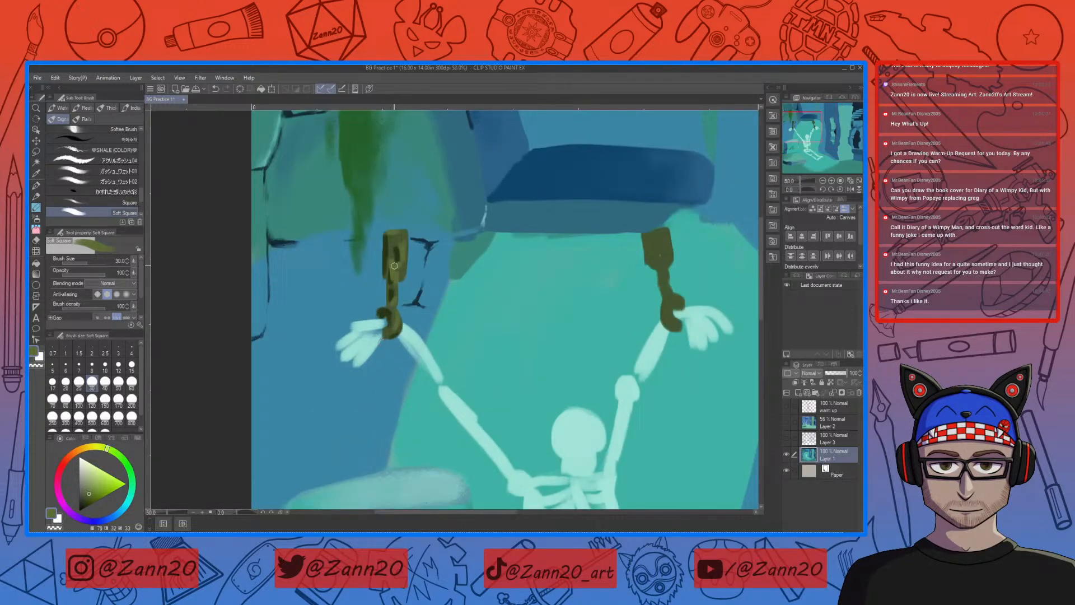
Step: Set the brush size to 20 and define the left shackle's slot and upper chain links with sampled dark and light browns
key(bracketleft)
key(bracketleft)
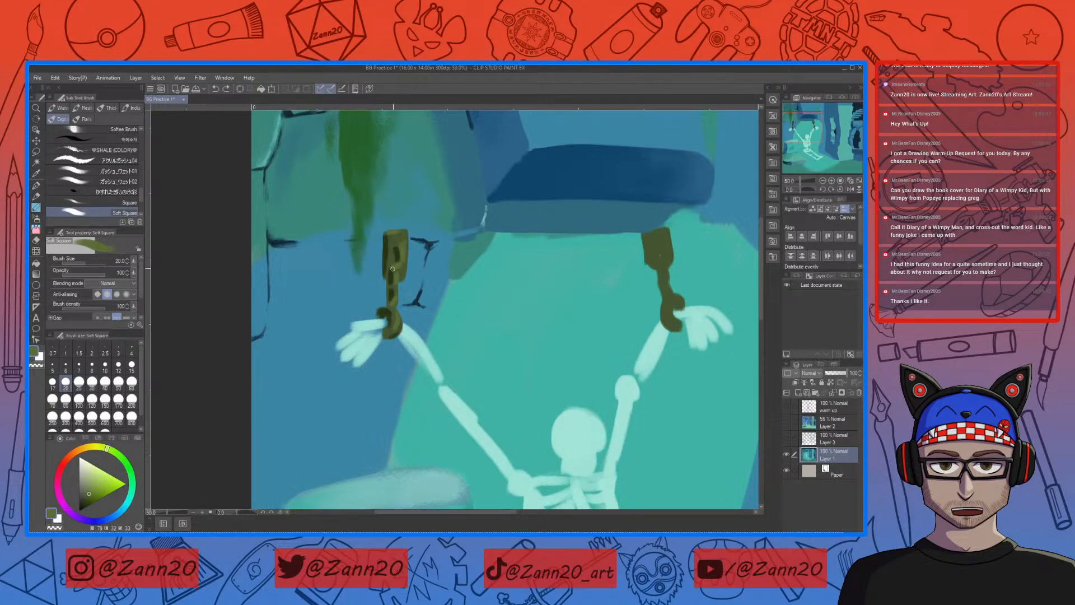
drag(394, 273, 395, 259)
right_click(392, 279)
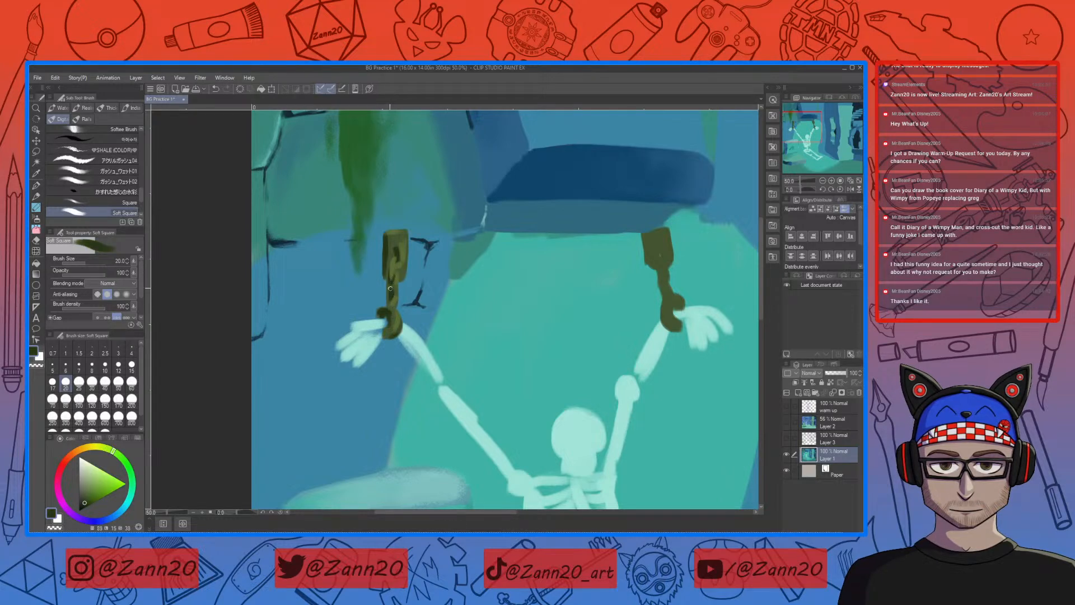
right_click(392, 286)
right_click(392, 281)
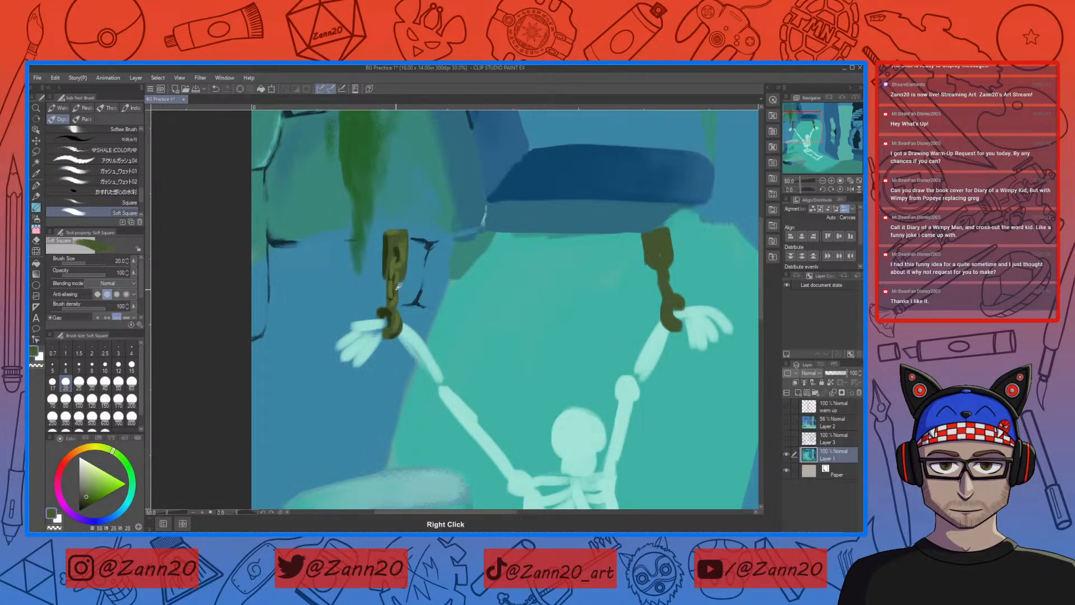
right_click(394, 280)
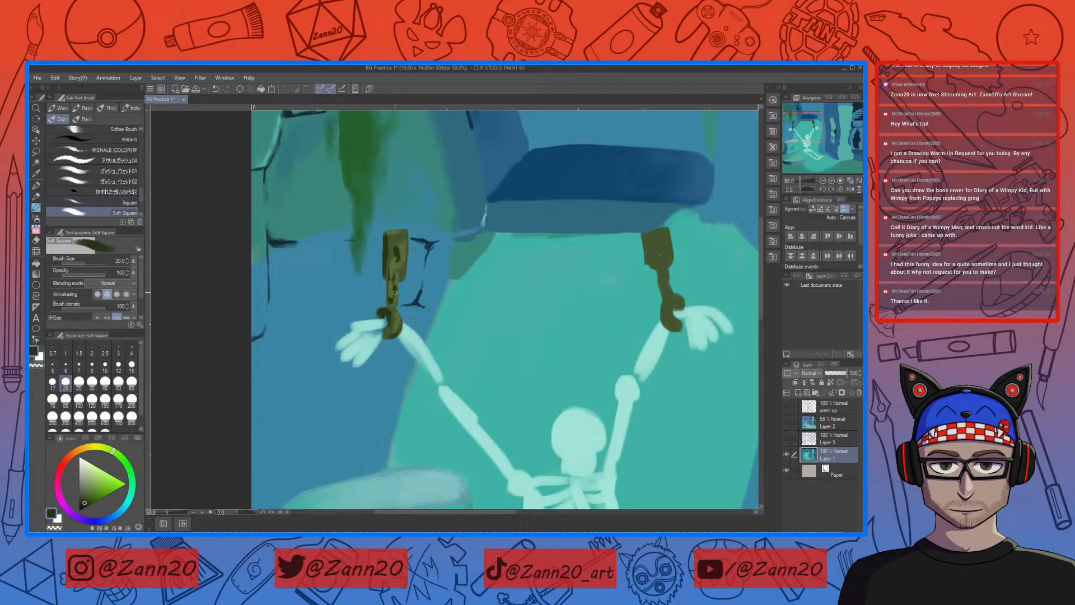
right_click(397, 283)
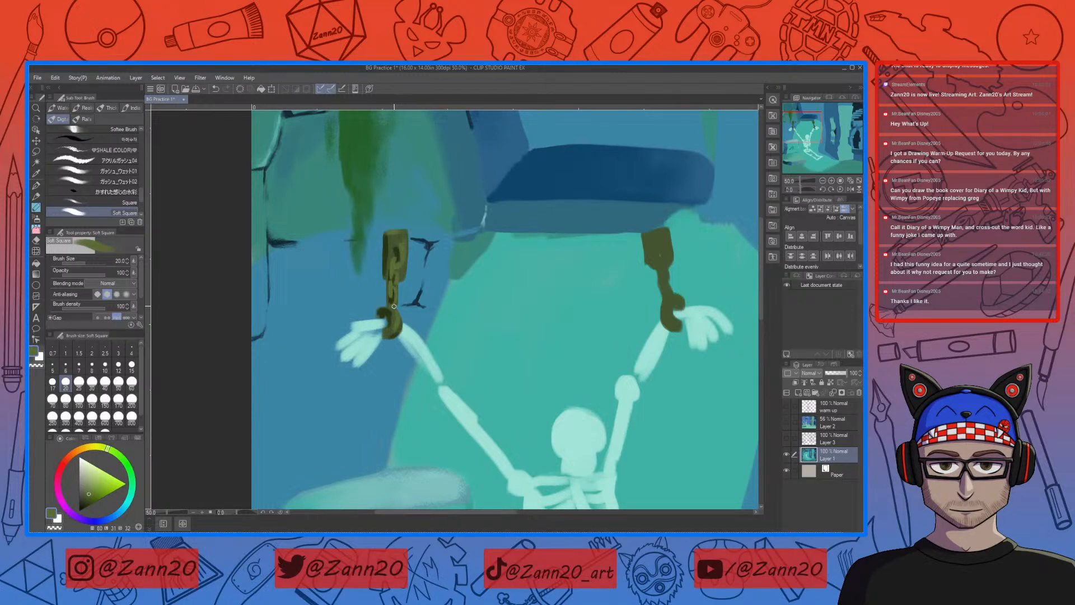
Step: Sample the chain's browns and paint the lower links of the left shackle's chain
right_click(398, 296)
right_click(396, 298)
right_click(394, 300)
drag(391, 292, 388, 304)
Step: Shade the inside of the left wrist cuff with sampled dark brown and brighten its rim with the lighter tone
right_click(385, 309)
right_click(386, 312)
drag(379, 315, 386, 318)
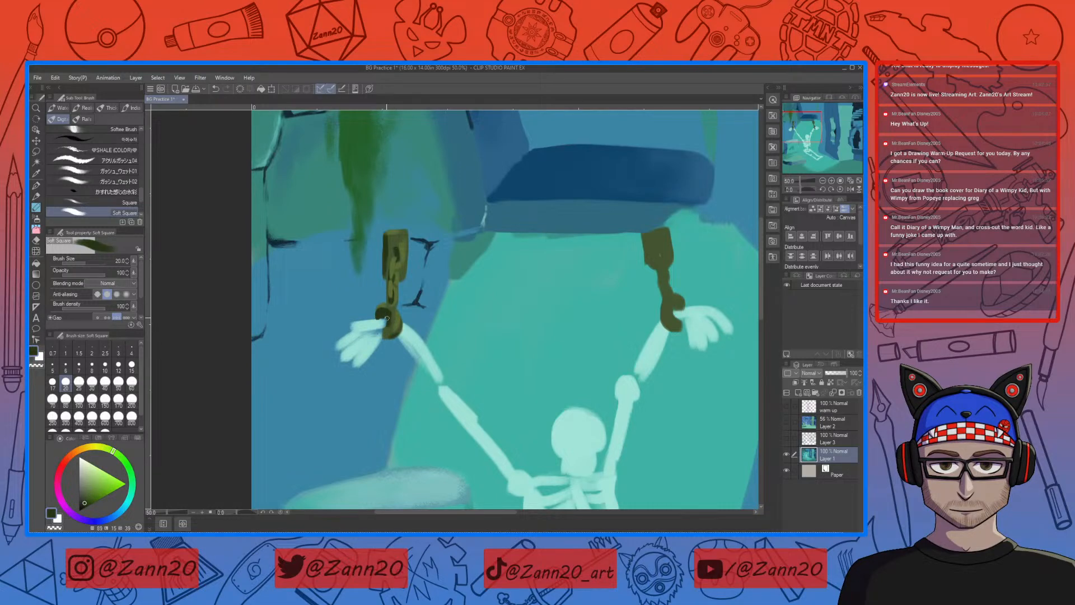
right_click(386, 316)
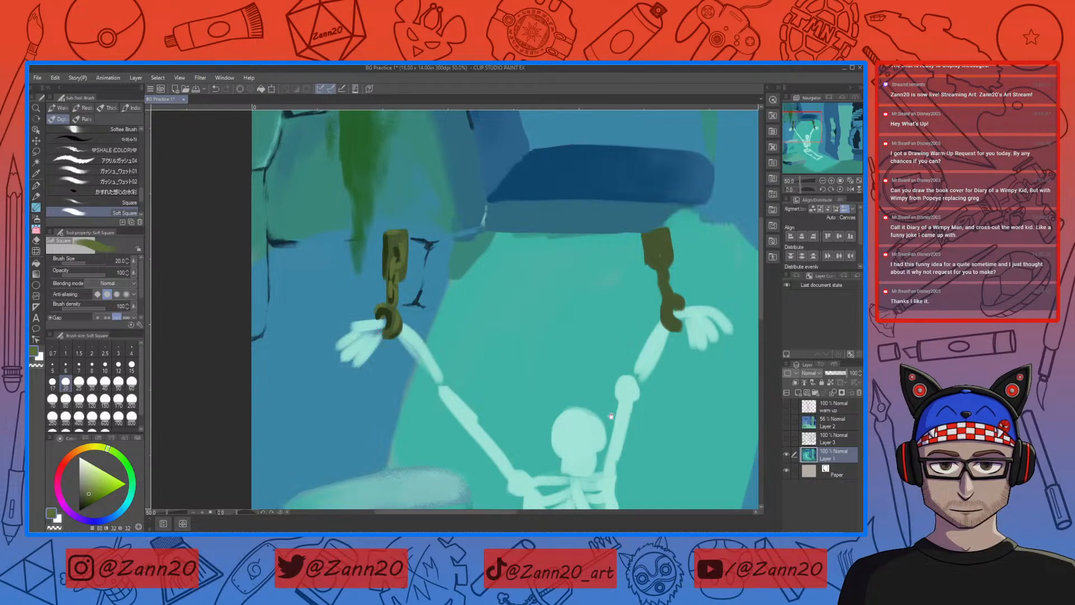
Step: Sample the dark shadow brown from the left shackle and paint a shaded side along the right shackle's plate
drag(598, 391, 440, 412)
right_click(230, 270)
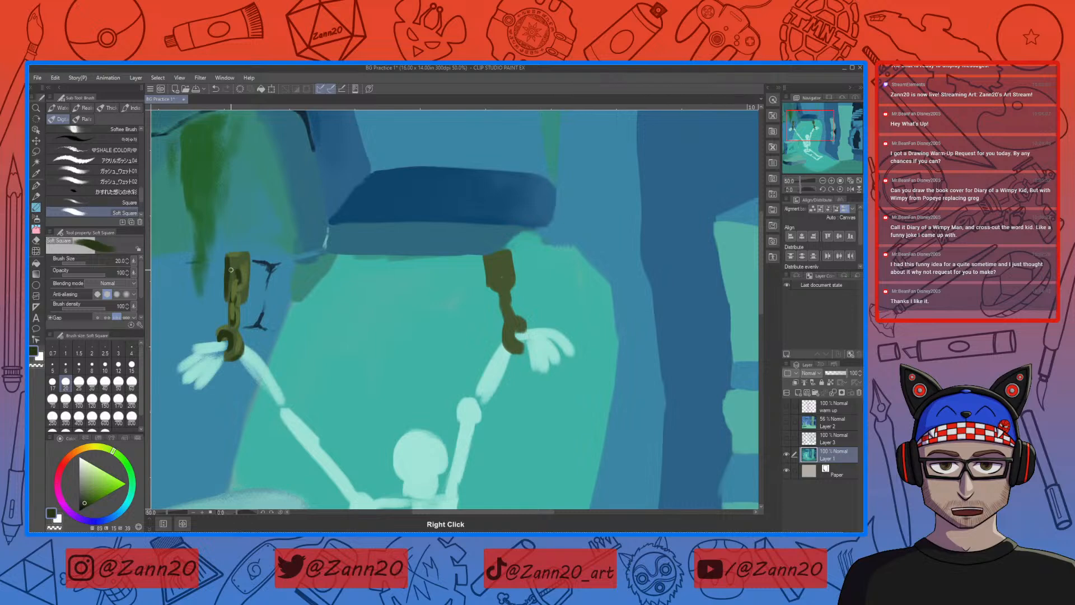
drag(485, 257, 488, 288)
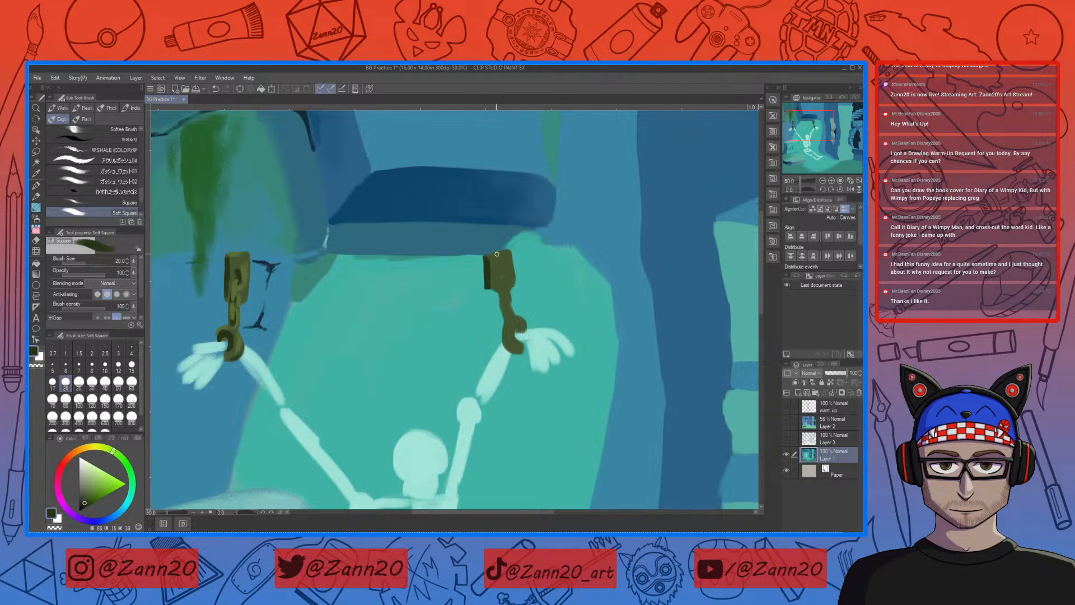
Step: Sample the left shackle's light and dark browns and paint the slot in the right shackle's plate and the gaps between its chain links
right_click(244, 254)
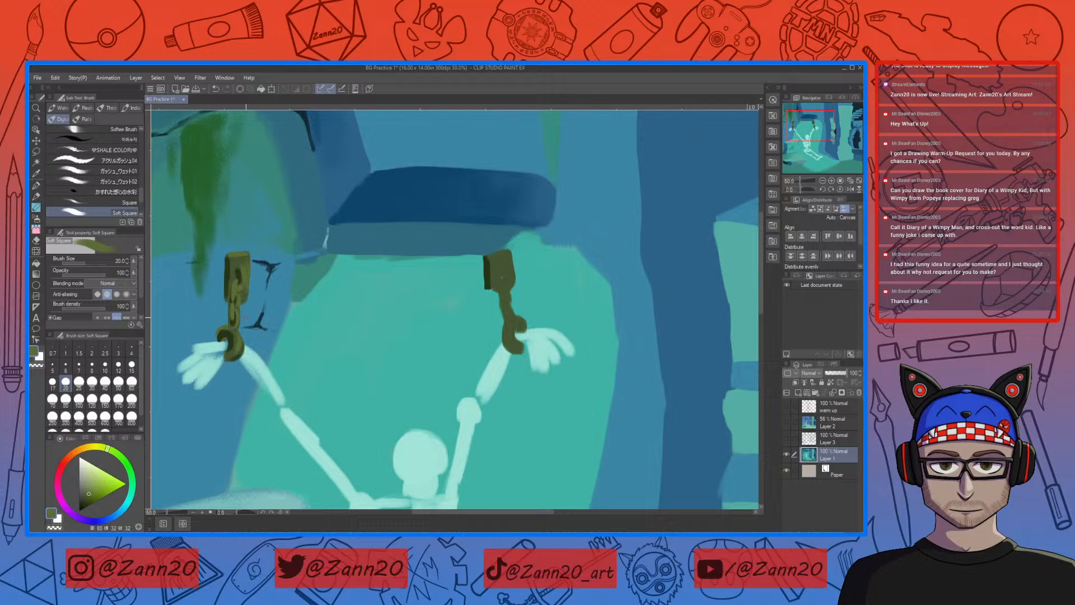
right_click(248, 271)
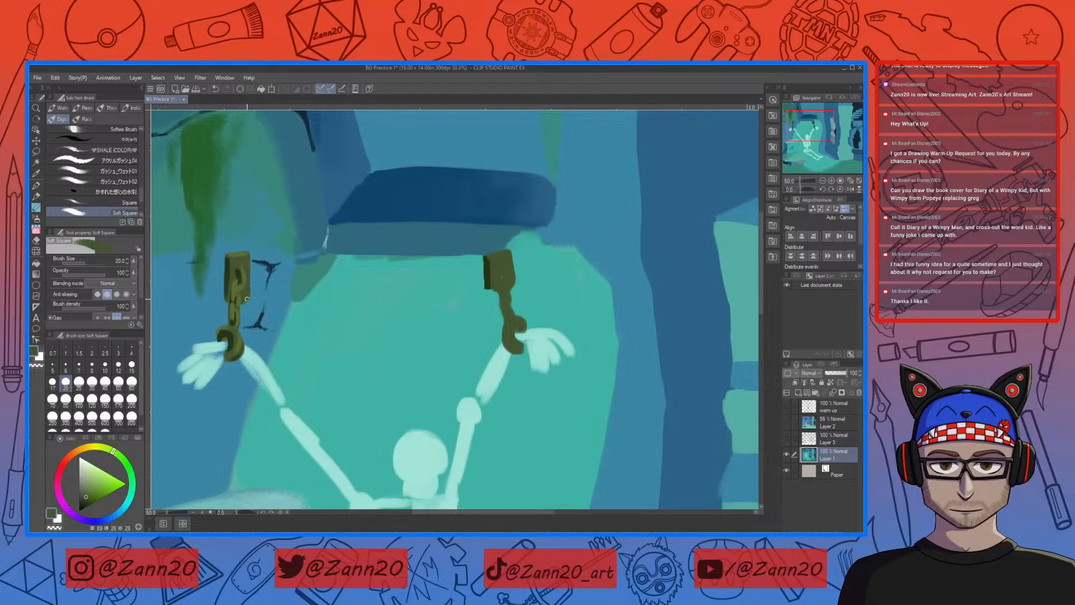
right_click(249, 281)
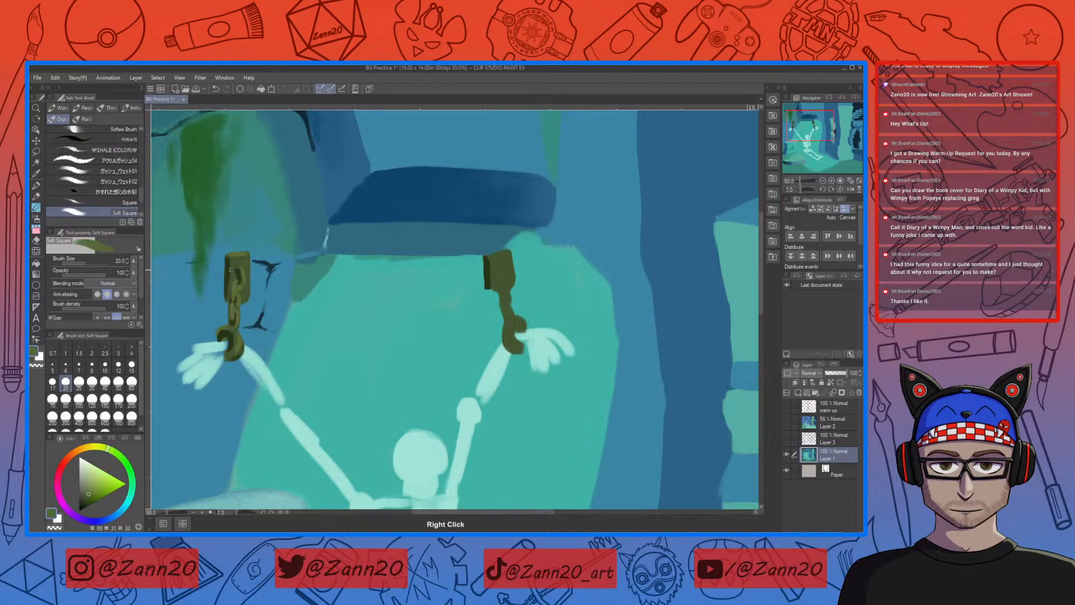
right_click(494, 276)
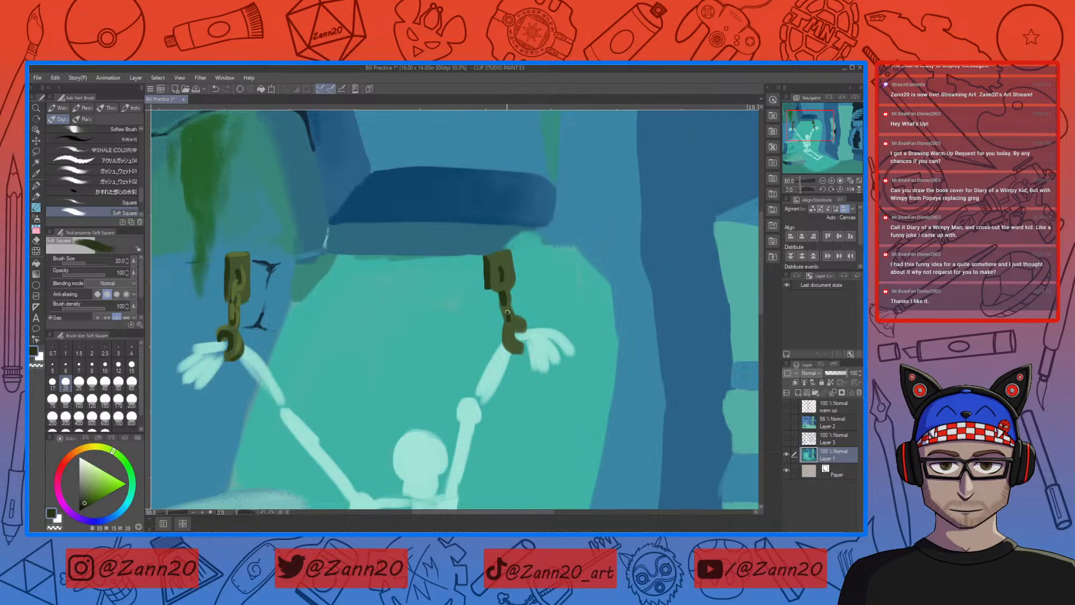
drag(506, 310, 510, 322)
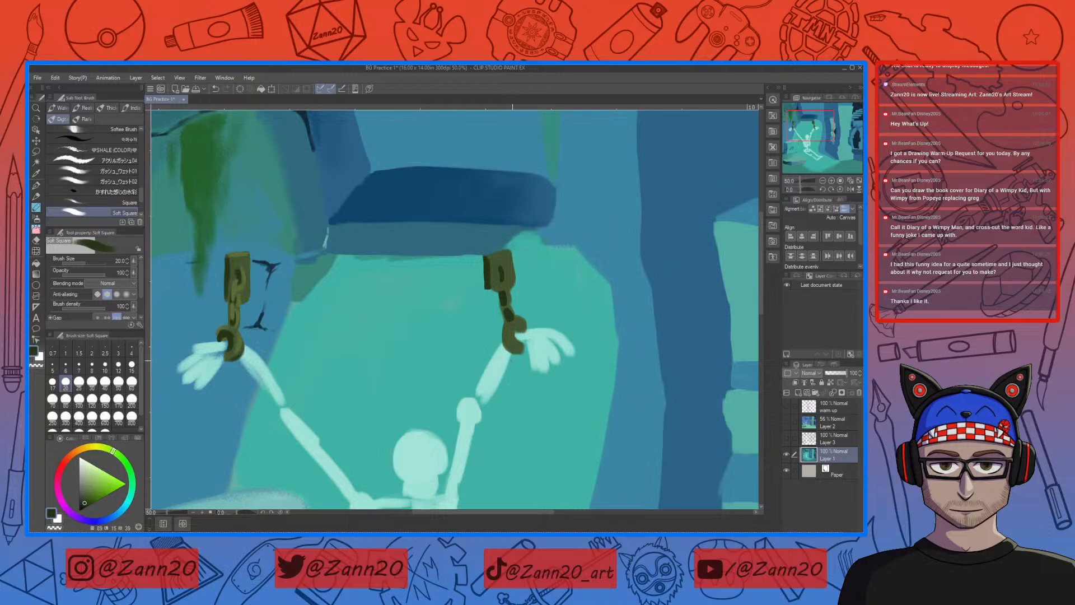
Step: Shade the right wrist cuff with sampled browns and extend the pale arm bone over it
right_click(519, 327)
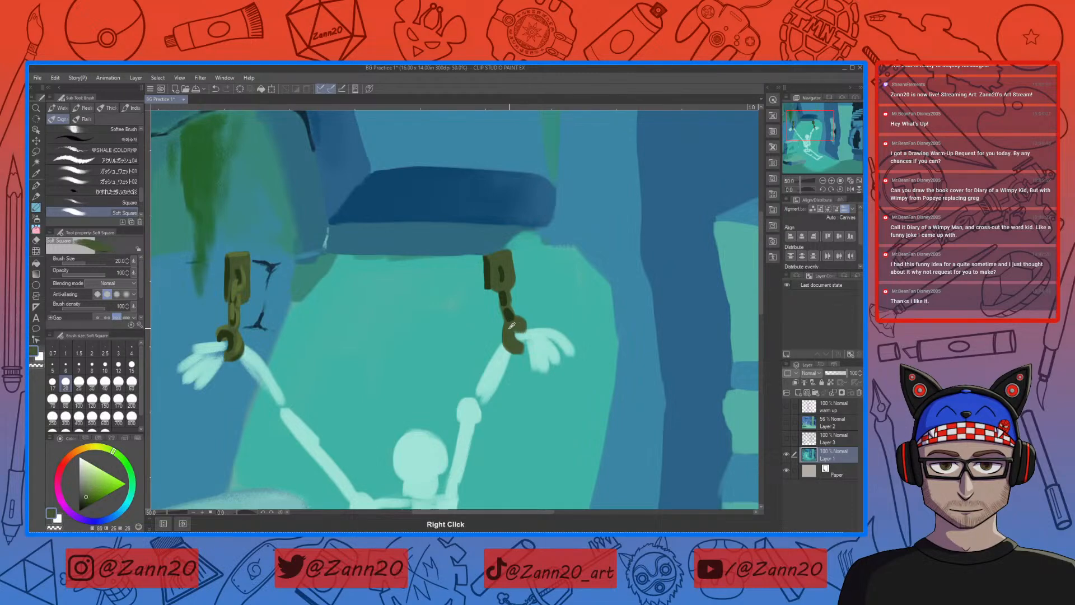
drag(521, 331, 518, 341)
right_click(512, 340)
right_click(500, 362)
mouse_move(505, 360)
mouse_down()
mouse_move(509, 330)
mouse_move(504, 339)
mouse_up()
right_click(506, 327)
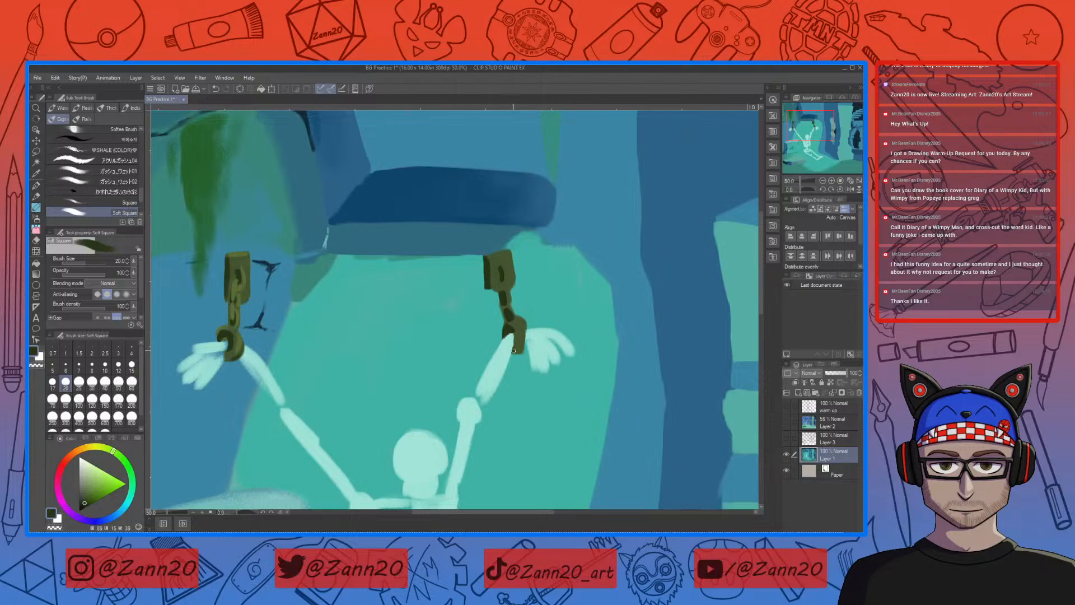
drag(517, 340, 512, 352)
Step: Sample the lighter brown from the left shackle and highlight the right shackle's chain links
right_click(233, 287)
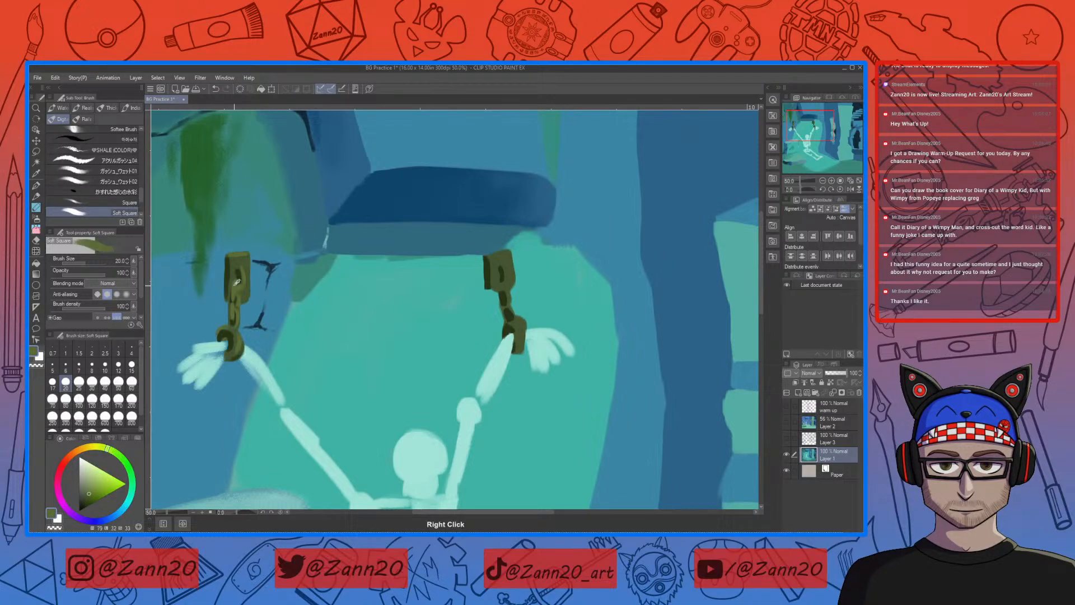
right_click(246, 294)
mouse_move(504, 277)
mouse_down()
mouse_move(503, 300)
mouse_move(503, 277)
mouse_up()
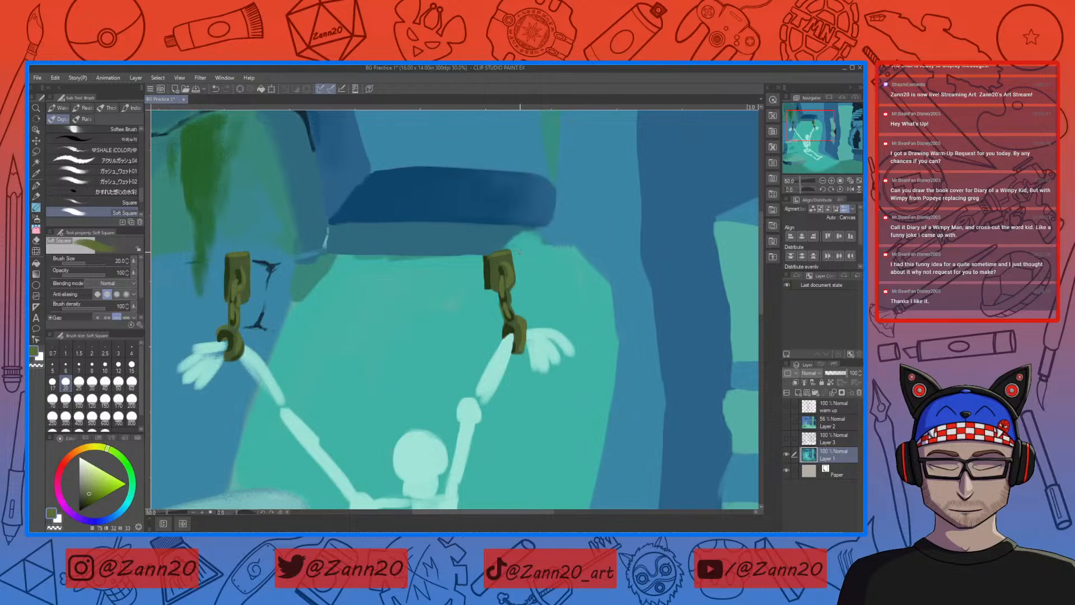
Step: Sample the ledge's muted blue and paint a jagged vertical crack down the teal wall from the ledge's left end
right_click(279, 342)
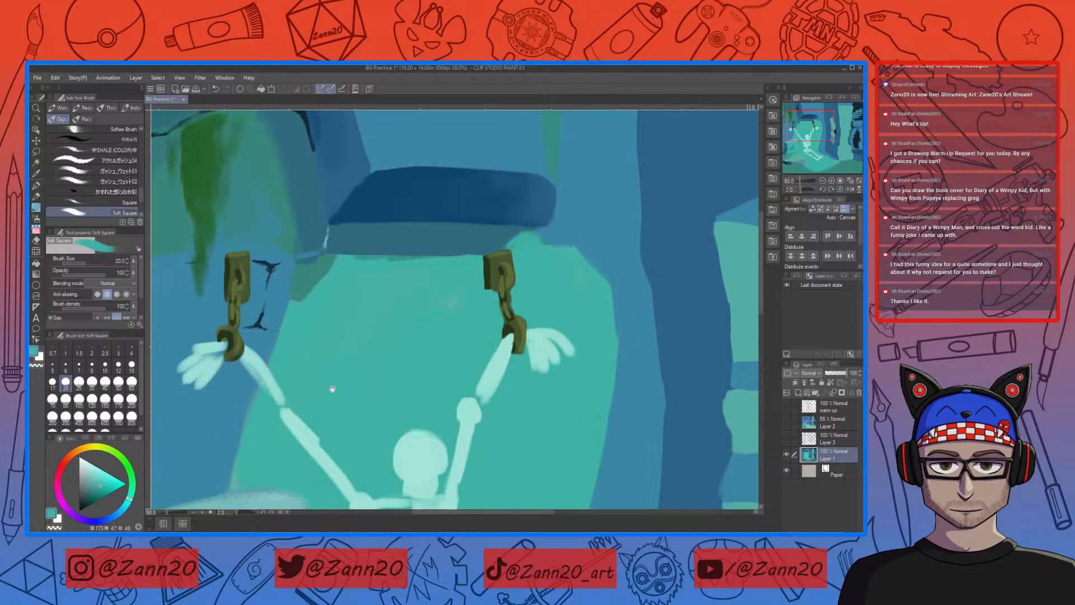
drag(327, 386, 434, 395)
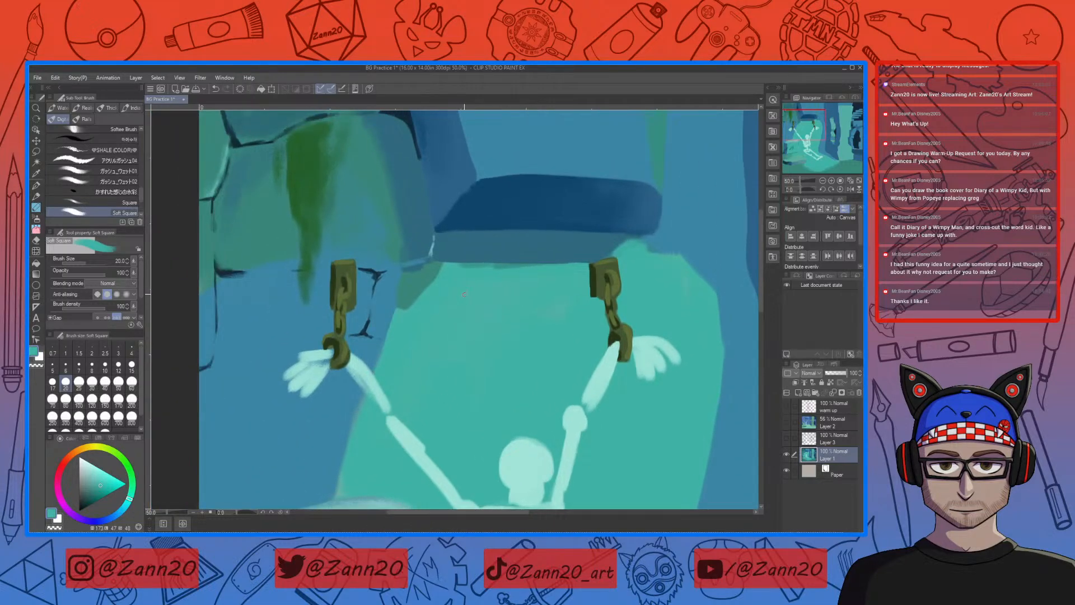
right_click(441, 257)
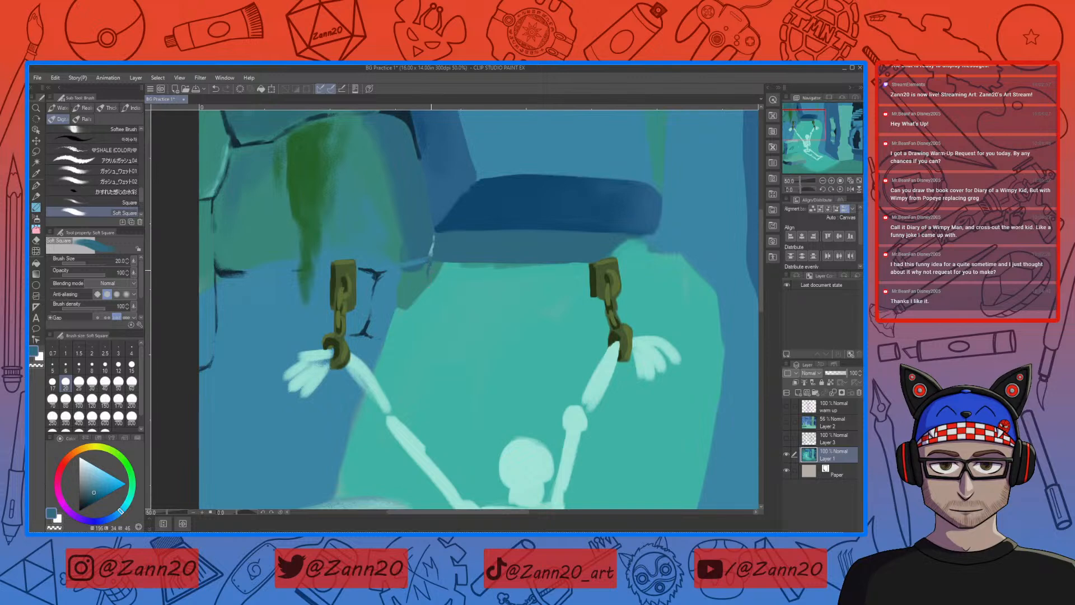
mouse_move(428, 290)
mouse_down()
mouse_move(427, 276)
mouse_move(437, 325)
mouse_up()
drag(430, 337, 433, 383)
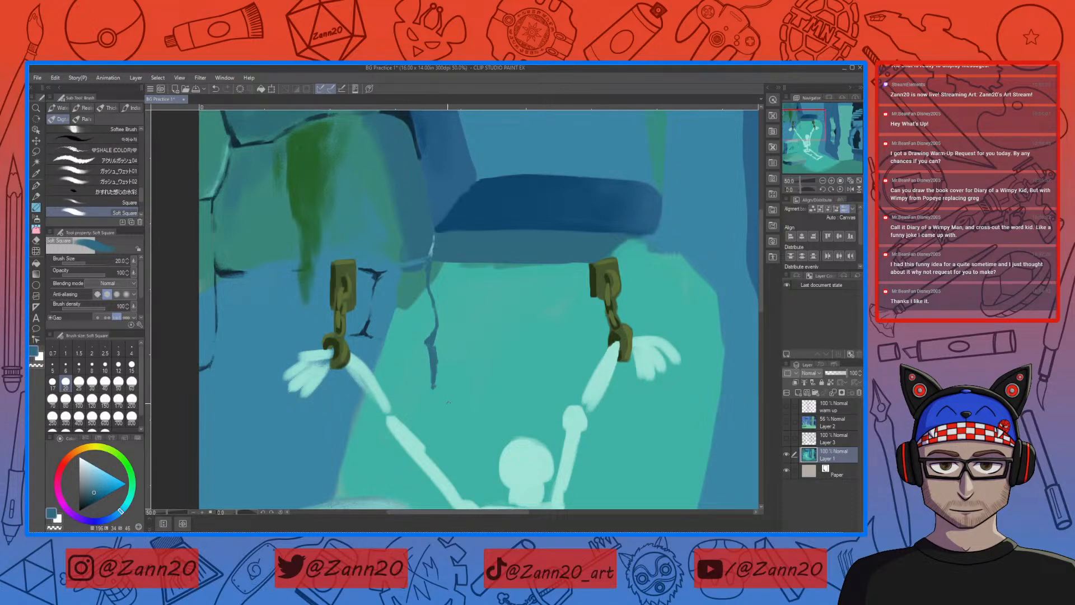
Step: Continue the crack downward and paint a horizontal joint above the skull as the wall block's lower edge
drag(559, 396, 530, 305)
drag(555, 434, 559, 357)
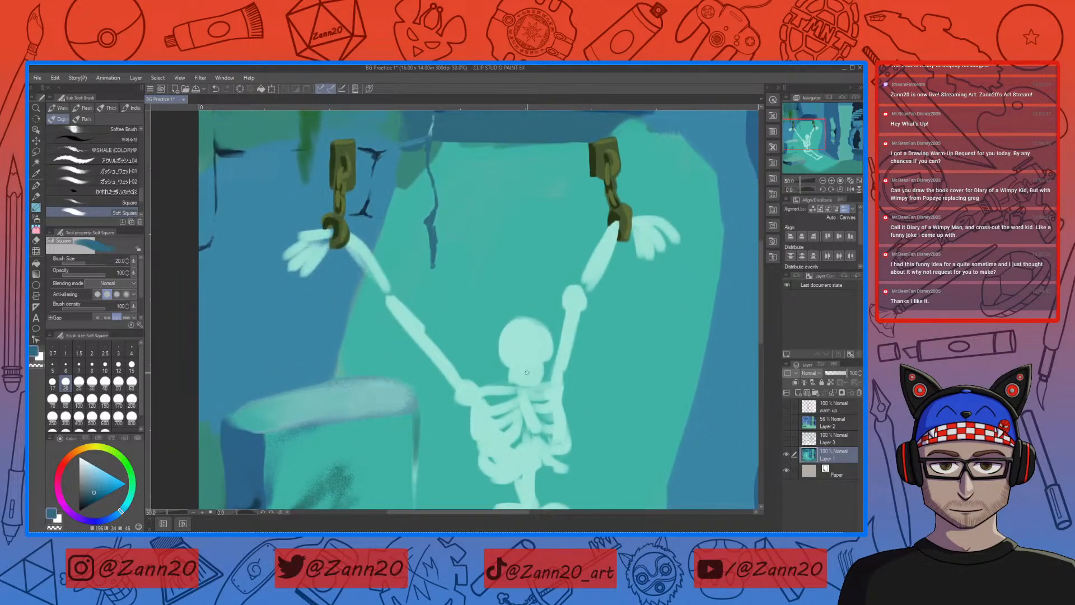
drag(432, 275, 426, 297)
drag(433, 299, 477, 299)
mouse_move(522, 299)
mouse_down()
mouse_move(478, 298)
mouse_move(610, 304)
mouse_up()
drag(683, 334, 479, 352)
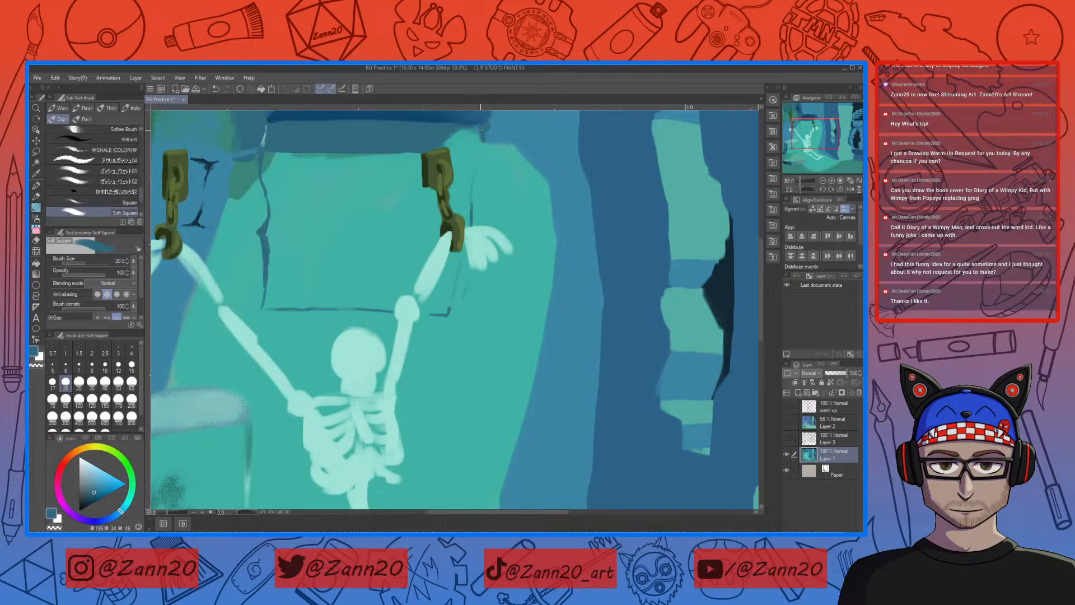
Step: Paint the wall block's right edge from the ledge's right end down past the skeleton's raised hand
mouse_move(487, 132)
mouse_down()
mouse_move(480, 155)
mouse_move(509, 180)
mouse_move(509, 277)
mouse_up()
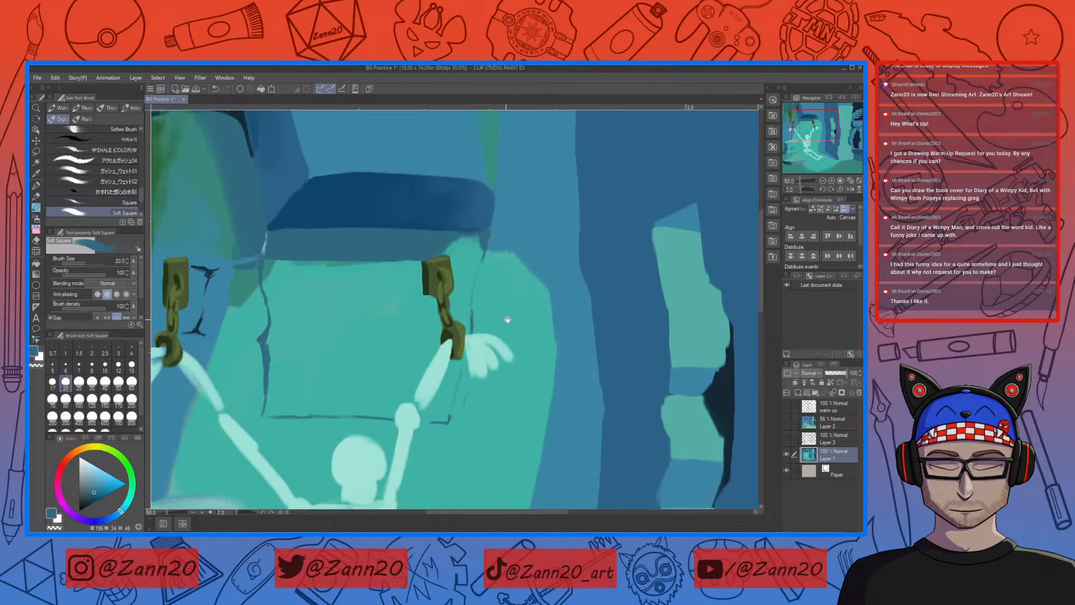
mouse_move(485, 252)
mouse_down()
mouse_move(472, 317)
mouse_move(472, 288)
mouse_up()
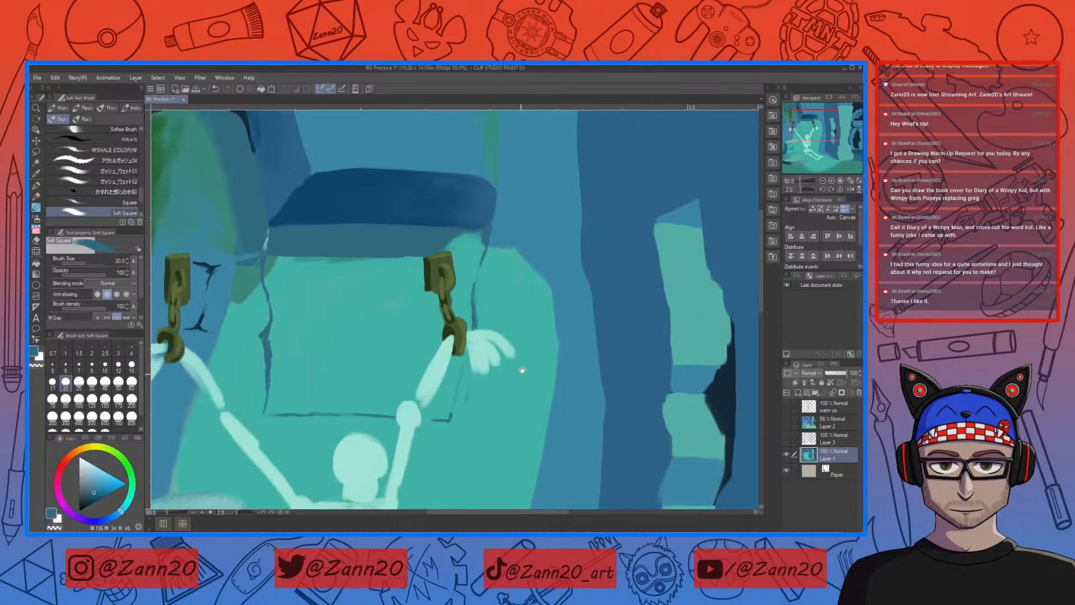
drag(519, 379, 521, 296)
drag(472, 334, 475, 321)
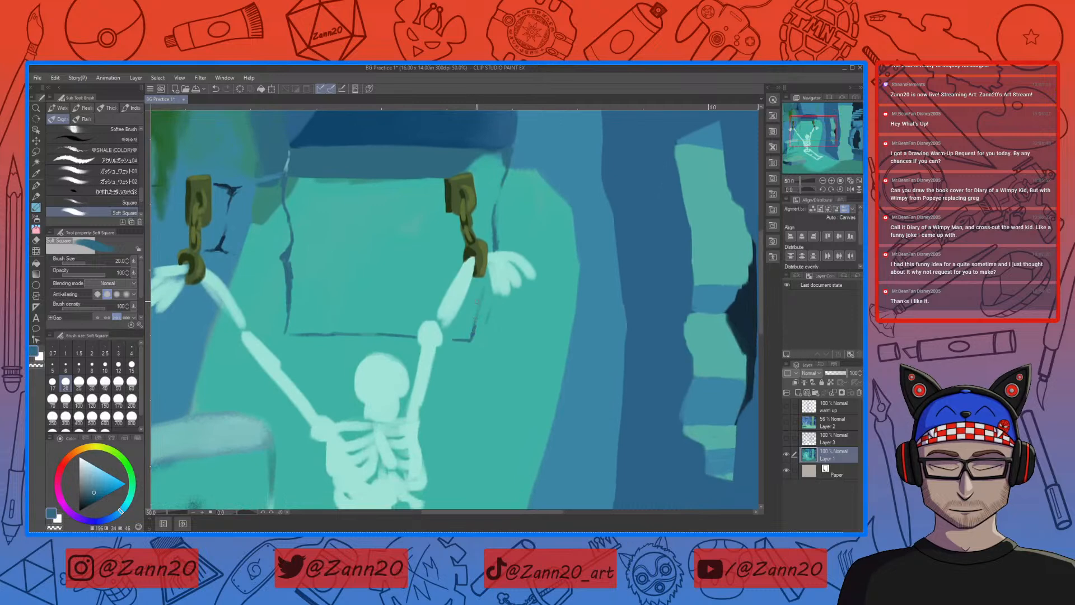
Step: Paint a second block's left edge beneath the first and its lower joint running behind the skeleton's shoulders
drag(538, 363, 560, 319)
mouse_move(487, 334)
mouse_down()
mouse_move(583, 365)
mouse_move(623, 328)
mouse_up()
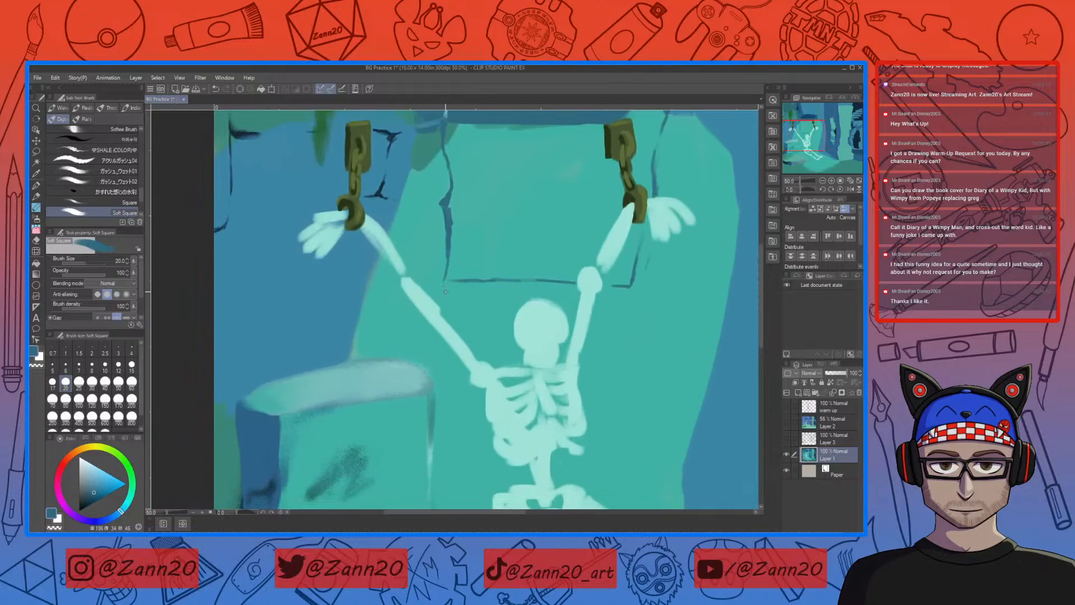
drag(445, 301, 442, 367)
drag(436, 366, 546, 331)
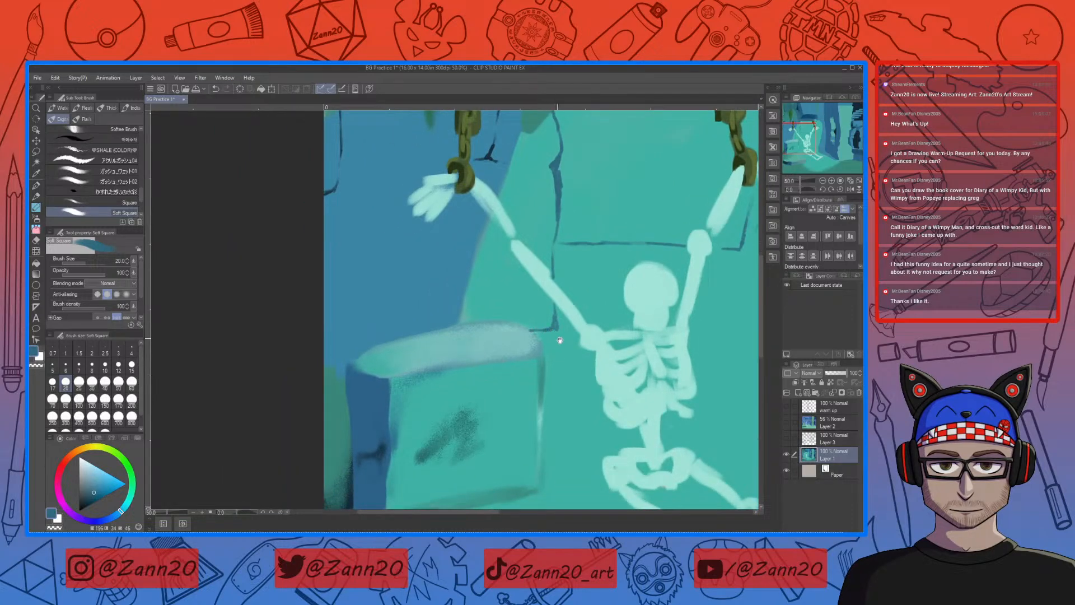
drag(530, 331, 537, 352)
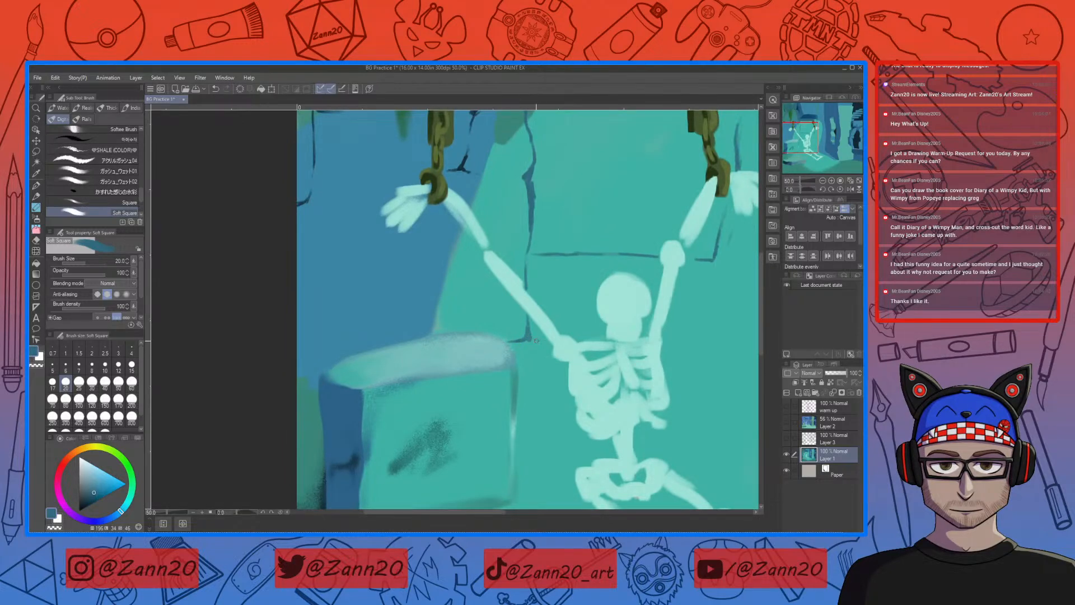
drag(540, 339, 392, 347)
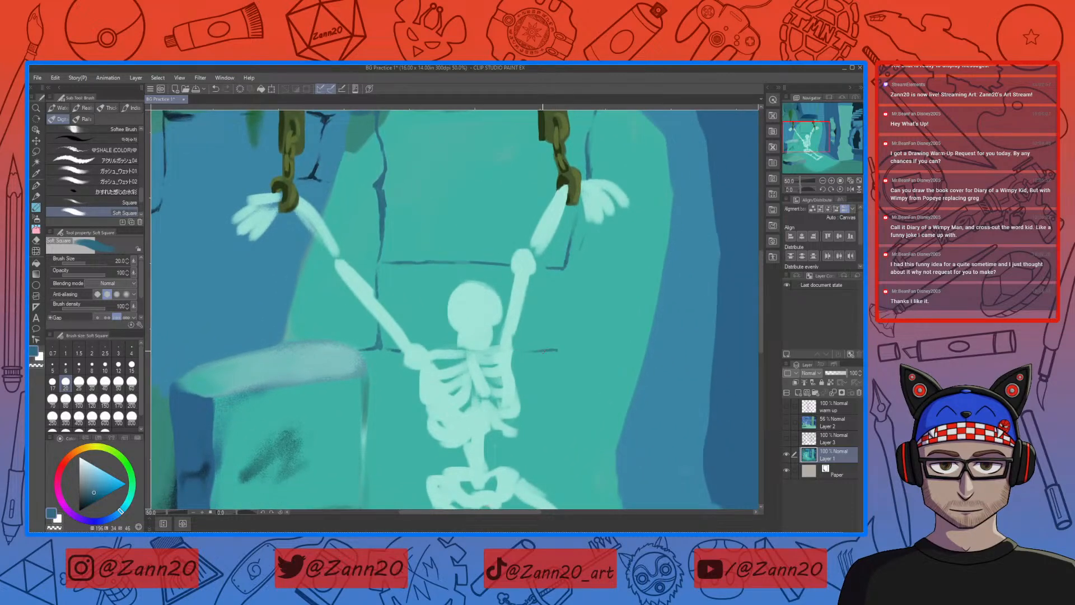
Step: Paint the second block's right edge and deepen its lower right corner with a darker sampled blue
mouse_move(510, 352)
mouse_down()
mouse_move(569, 354)
mouse_move(570, 325)
mouse_up()
drag(528, 335, 598, 417)
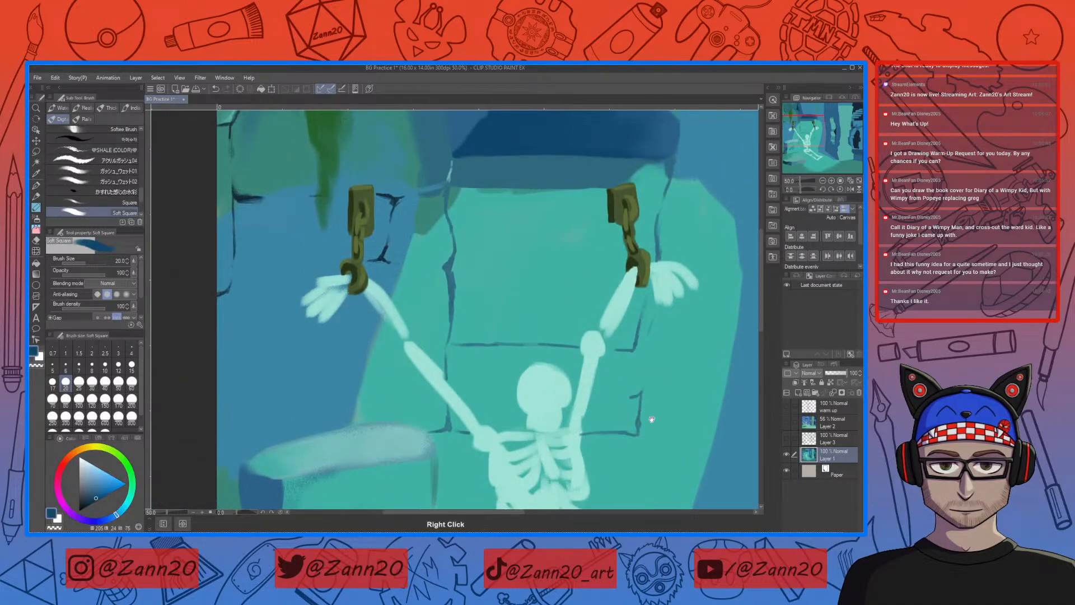
drag(649, 387, 579, 362)
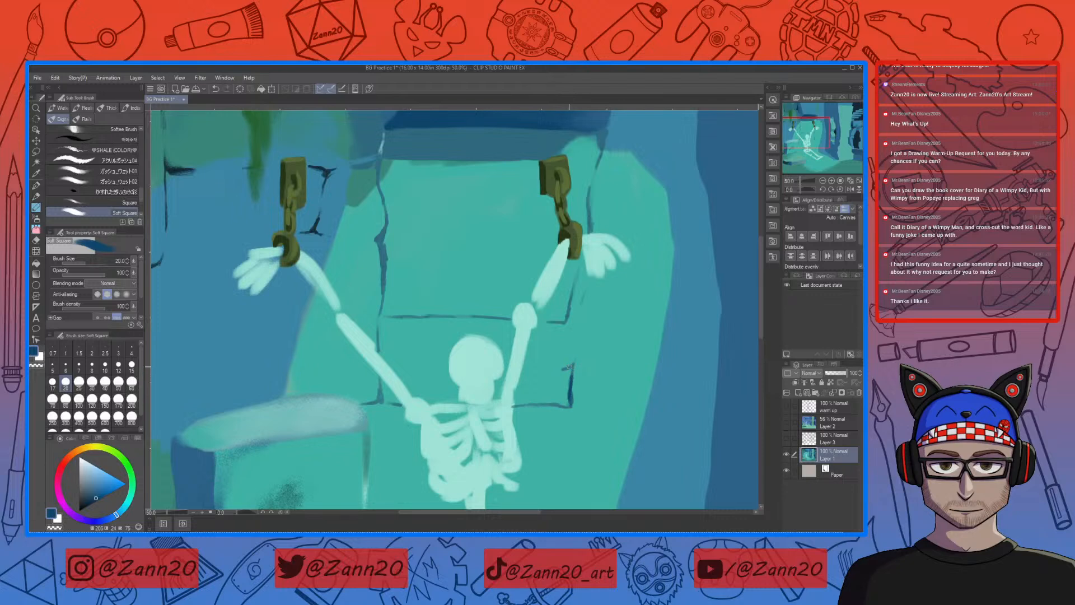
drag(571, 345, 572, 361)
mouse_move(574, 401)
mouse_down()
mouse_move(563, 408)
mouse_move(604, 411)
mouse_up()
Step: Paint a short horizontal joint and a vertical crack along the dark pillar's left edge, beside the skeleton
drag(708, 408, 672, 407)
drag(709, 413, 533, 418)
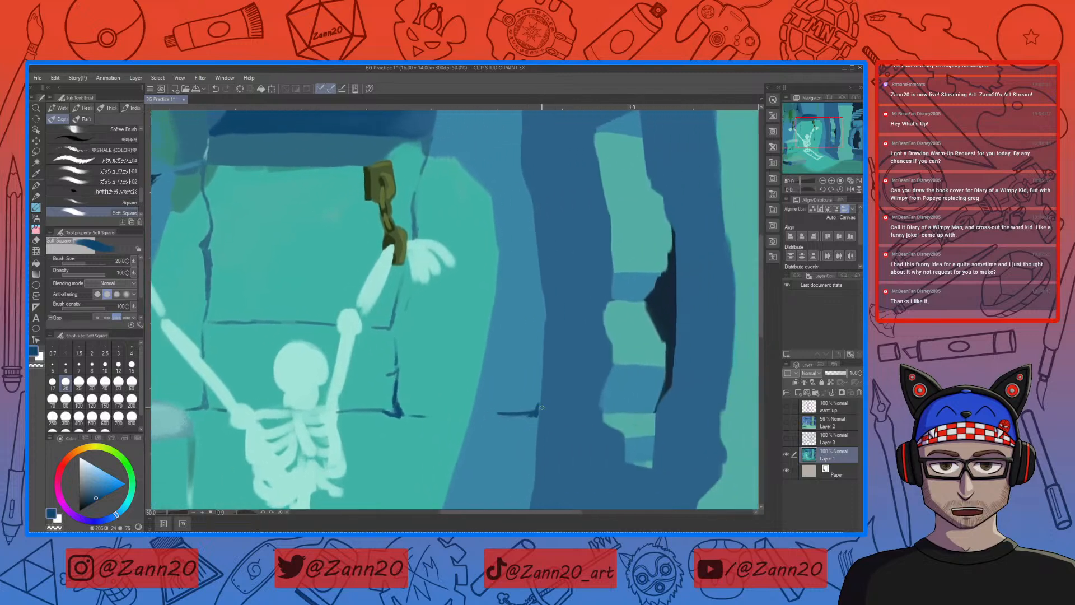
drag(542, 307, 540, 333)
drag(557, 271, 578, 368)
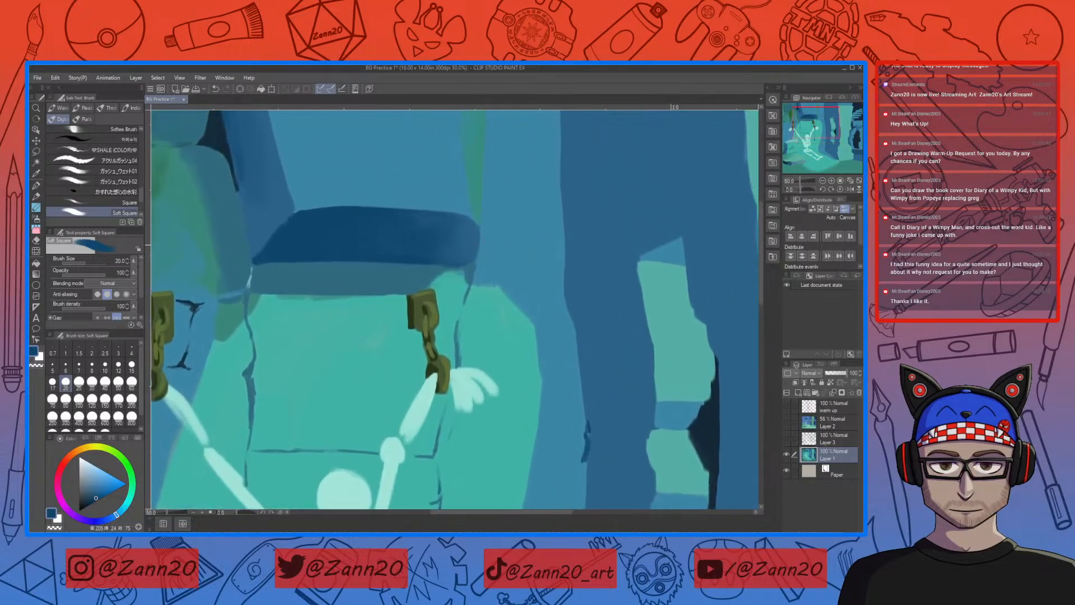
Step: Sample the wall's blue and tidy the upper right corner of the dark stone ledge
drag(483, 221, 526, 287)
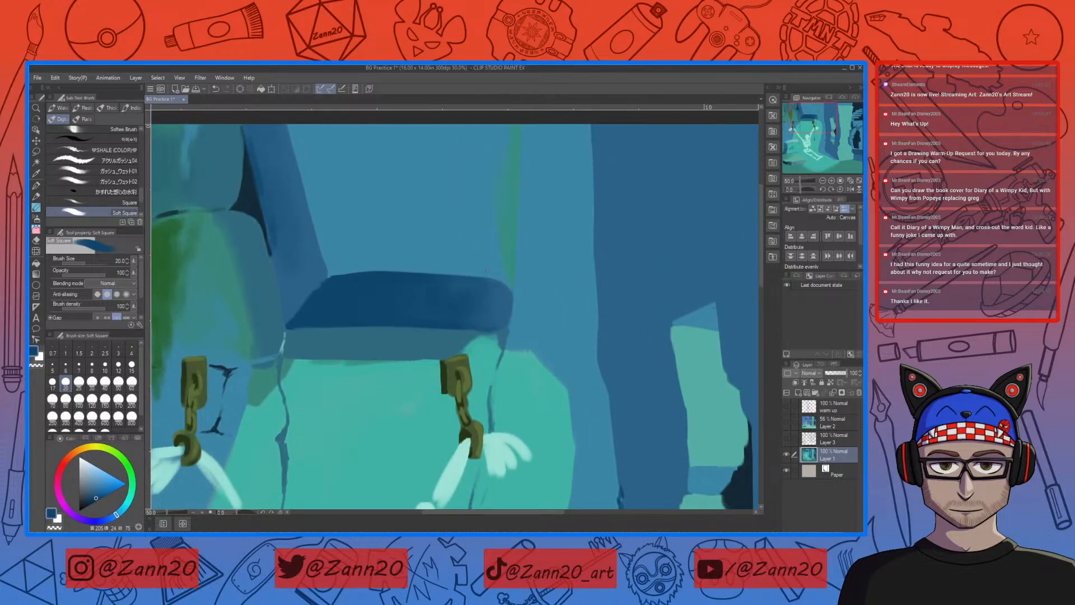
right_click(479, 261)
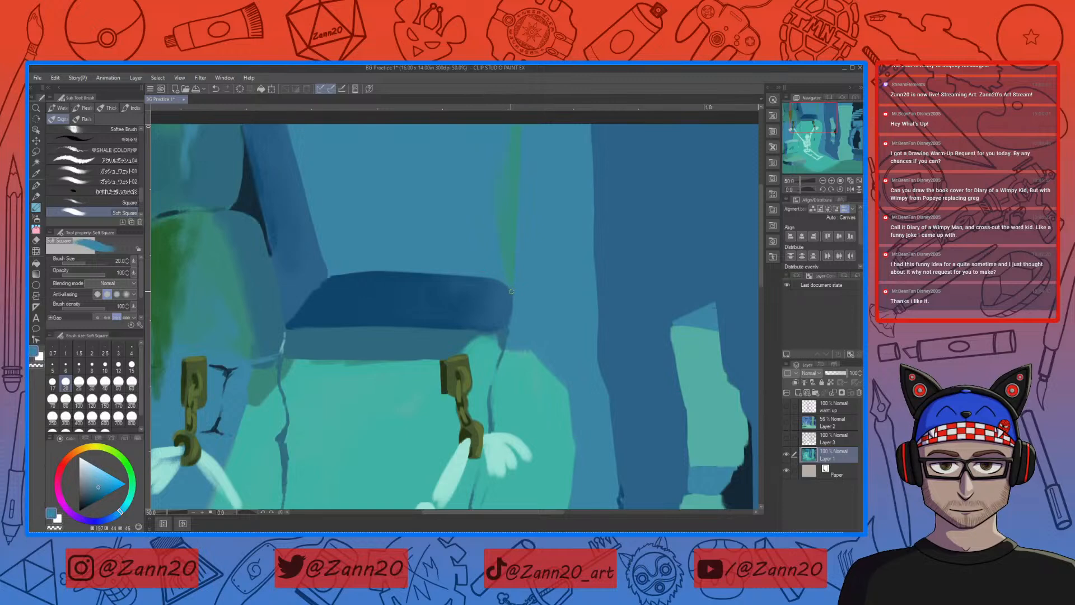
drag(485, 275, 508, 287)
Step: Sample a dark blue from the wall joints and paint a horizontal joint between the ledge's right end and the dark pillar
drag(630, 439, 596, 289)
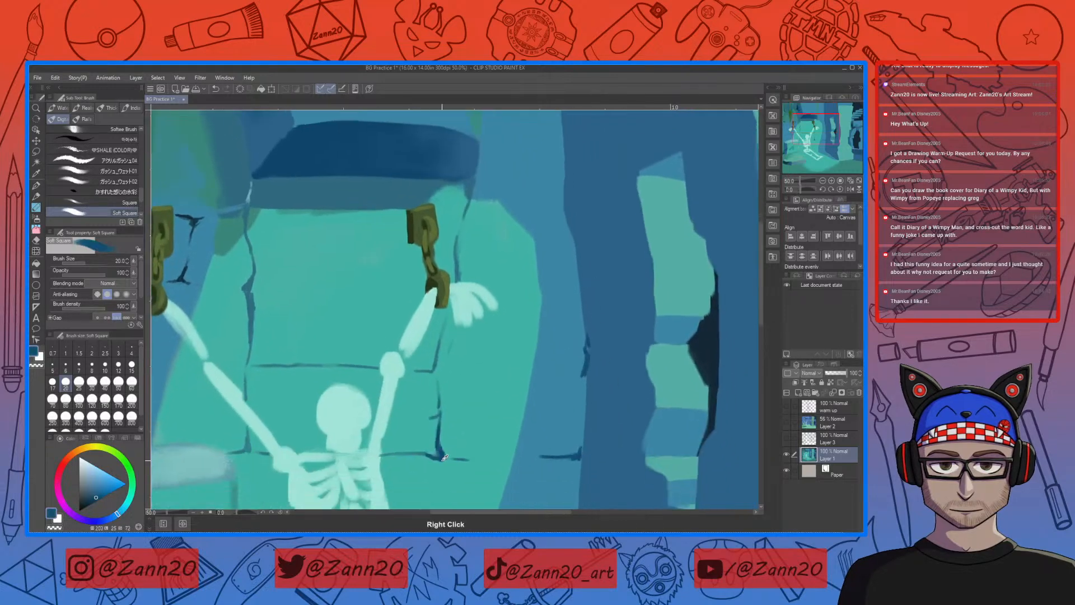
drag(556, 355, 584, 315)
drag(501, 357, 549, 354)
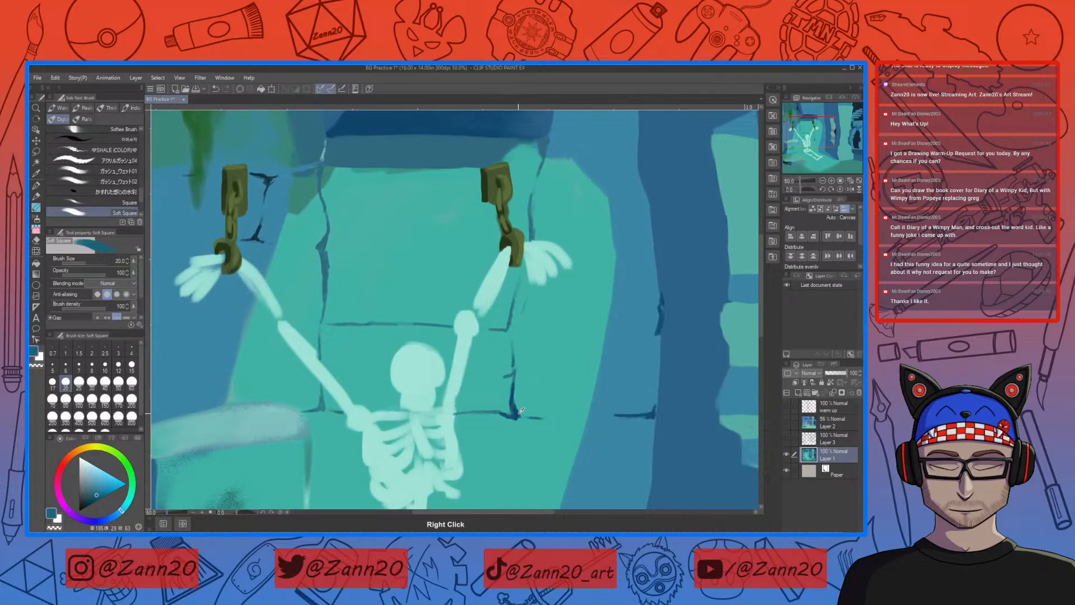
drag(615, 347, 508, 408)
drag(581, 330, 521, 406)
drag(467, 305, 496, 399)
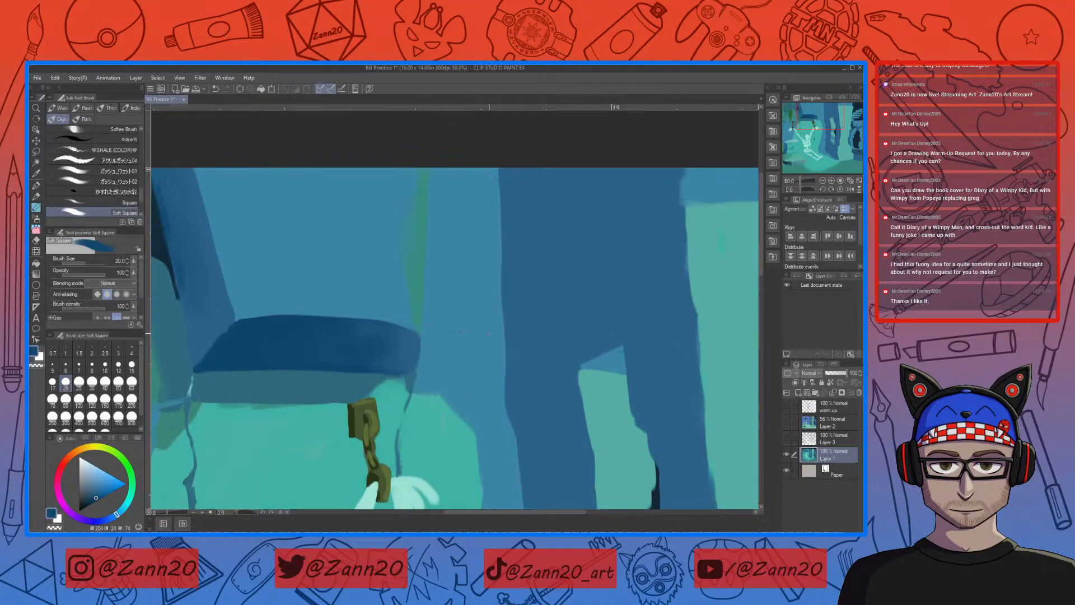
drag(501, 328, 463, 331)
drag(504, 327, 504, 313)
mouse_move(480, 330)
mouse_down()
mouse_move(449, 403)
mouse_move(439, 396)
mouse_move(447, 356)
mouse_up()
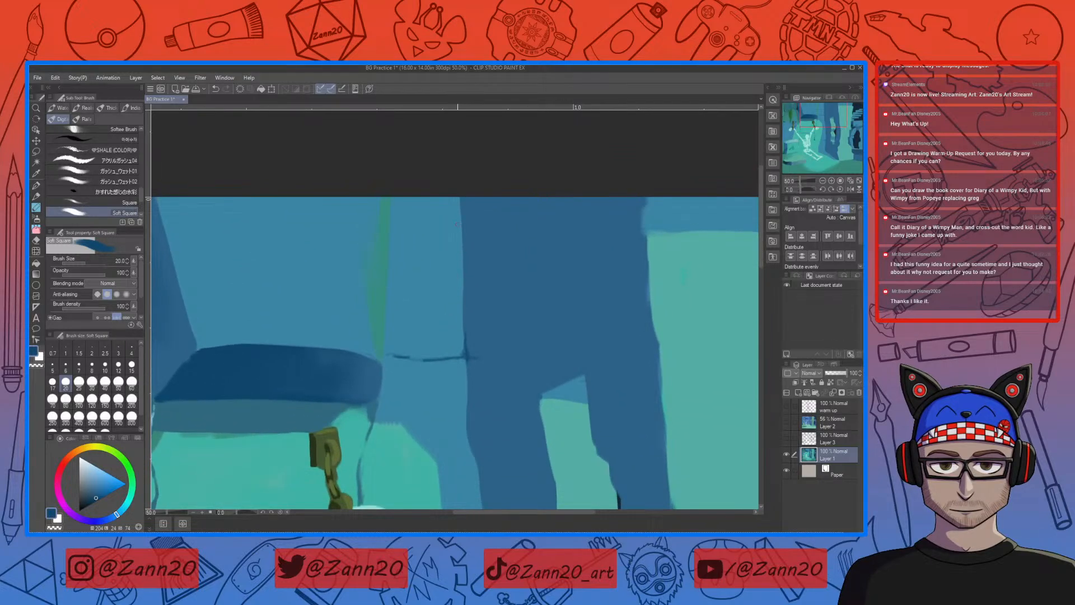
Step: Outline the dark pillar's left edge with dark blue from the canvas top down to the lower crack
drag(460, 211, 464, 313)
drag(504, 405, 547, 333)
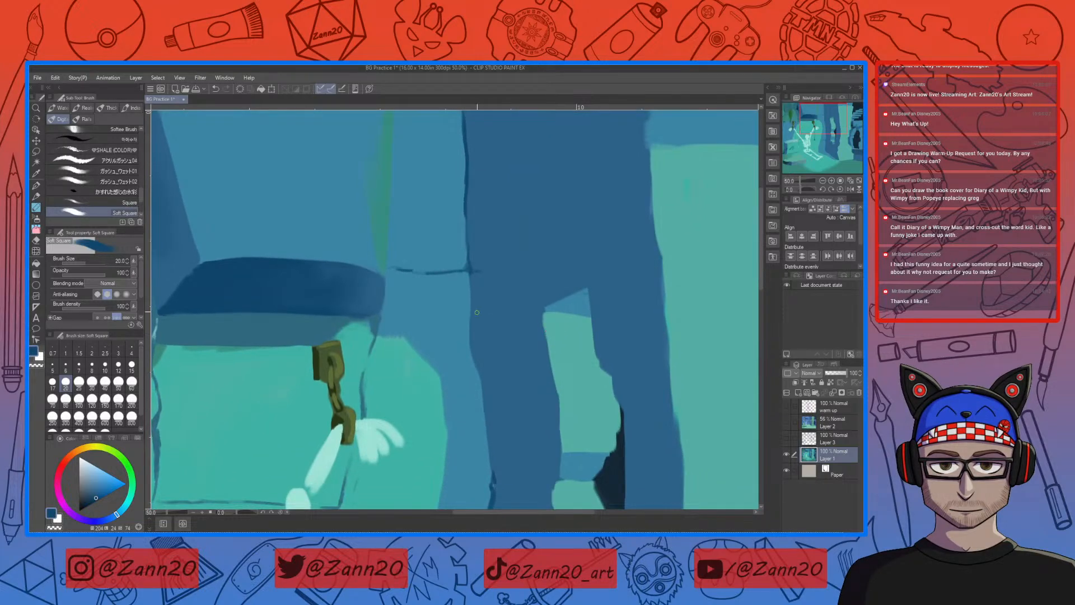
drag(470, 267, 470, 341)
scroll(533, 432, down, 3)
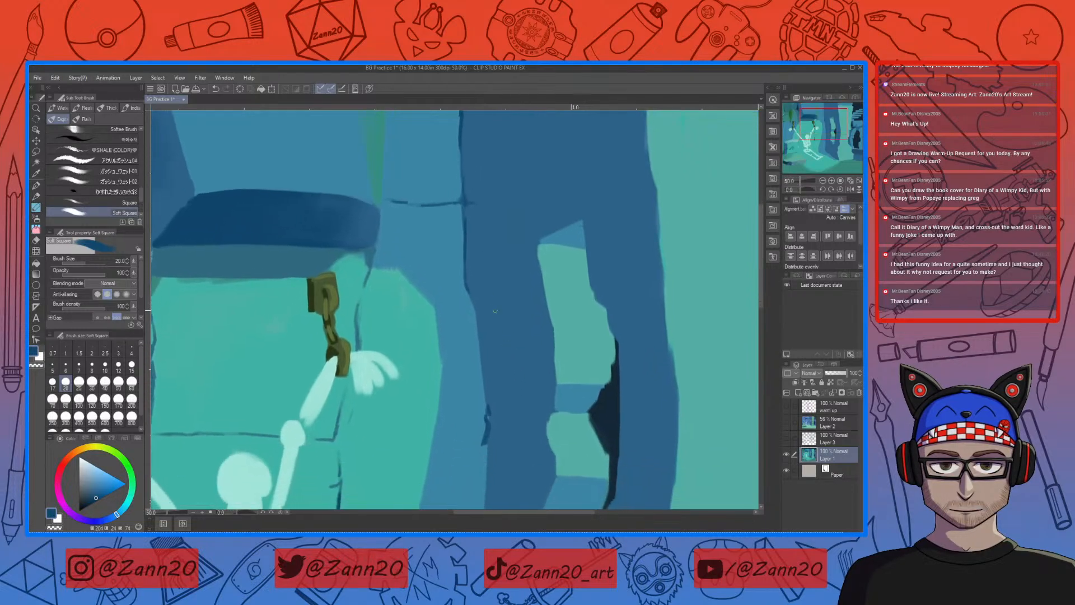
drag(467, 283, 489, 435)
Step: Paint a broken horizontal joint from the pillar's left edge across the teal wall to the block beside the raised arm
drag(485, 417, 341, 434)
drag(434, 432, 414, 430)
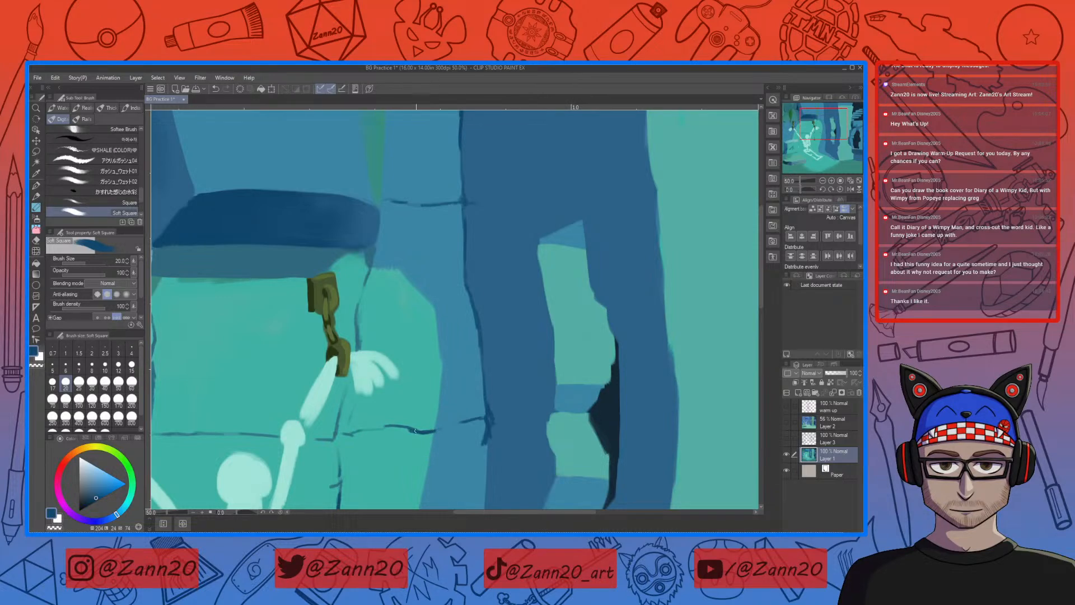
drag(397, 427, 341, 433)
drag(497, 422, 492, 420)
drag(494, 422, 576, 410)
key(ctrl+z)
key(ctrl+z)
key(ctrl+z)
Step: Paint a slightly rising horizontal joint across the dark pillar to the edge of the stacked light stones
mouse_move(495, 418)
mouse_down()
mouse_move(557, 412)
mouse_move(555, 396)
mouse_up()
mouse_move(568, 442)
mouse_down()
mouse_move(549, 442)
mouse_move(566, 455)
mouse_up()
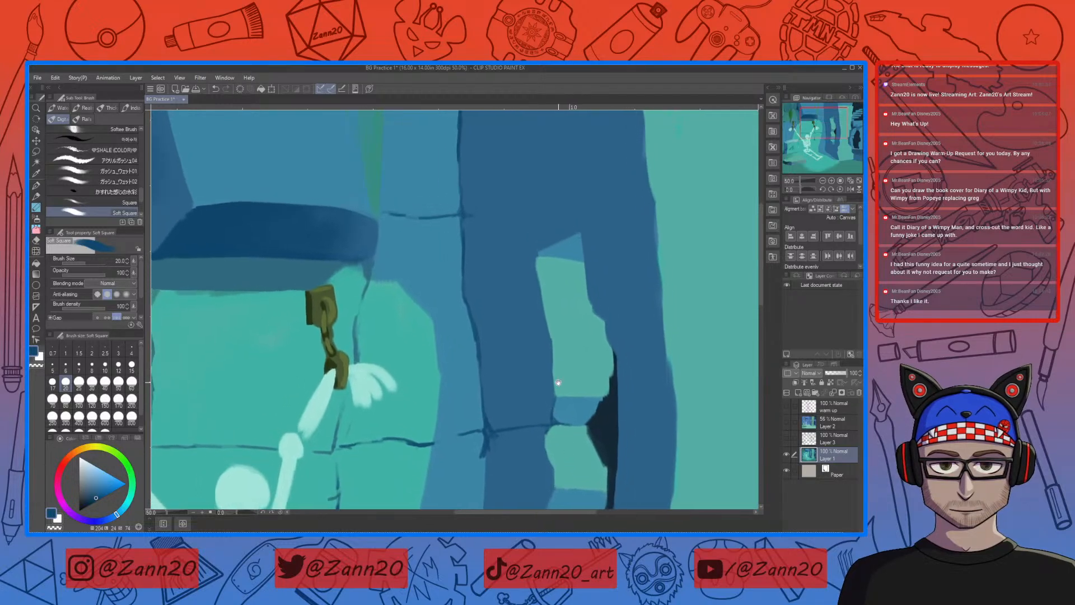
Step: Paint a dark blue joint from the dark pillar's left edge sloping down toward the top of the stacked light stones
mouse_move(496, 224)
mouse_down()
mouse_move(513, 240)
mouse_move(465, 216)
mouse_up()
drag(547, 300, 496, 387)
drag(486, 340, 497, 332)
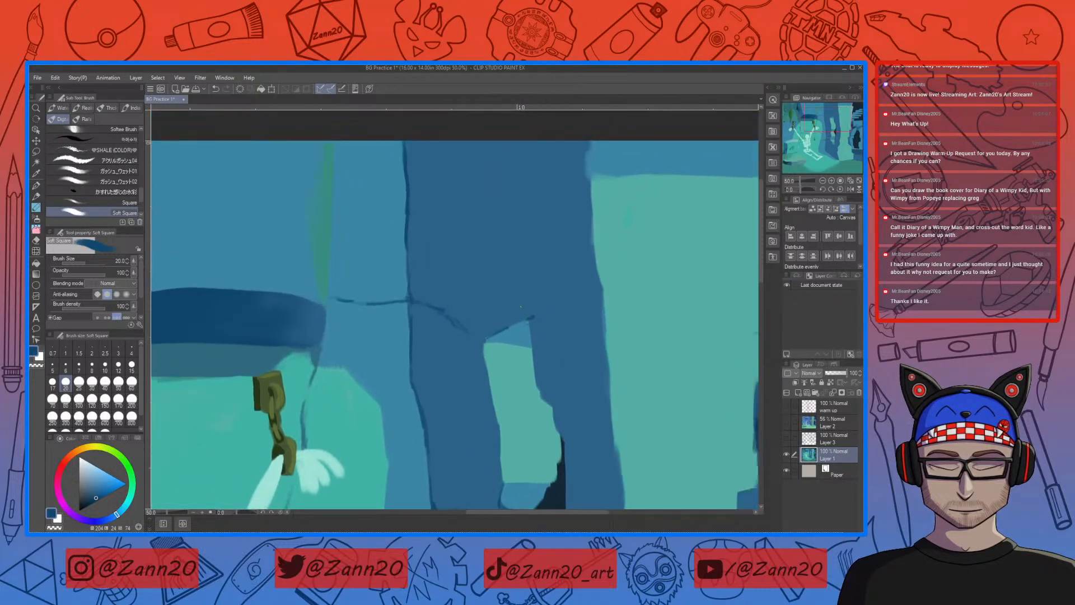
Step: Paint a vertical joint on the dark pillar from the canvas top to the stacked light stones, with a diagonal branch to the light pillar
drag(547, 254, 519, 287)
mouse_move(483, 178)
mouse_down()
mouse_move(502, 253)
mouse_move(504, 345)
mouse_move(557, 372)
mouse_up()
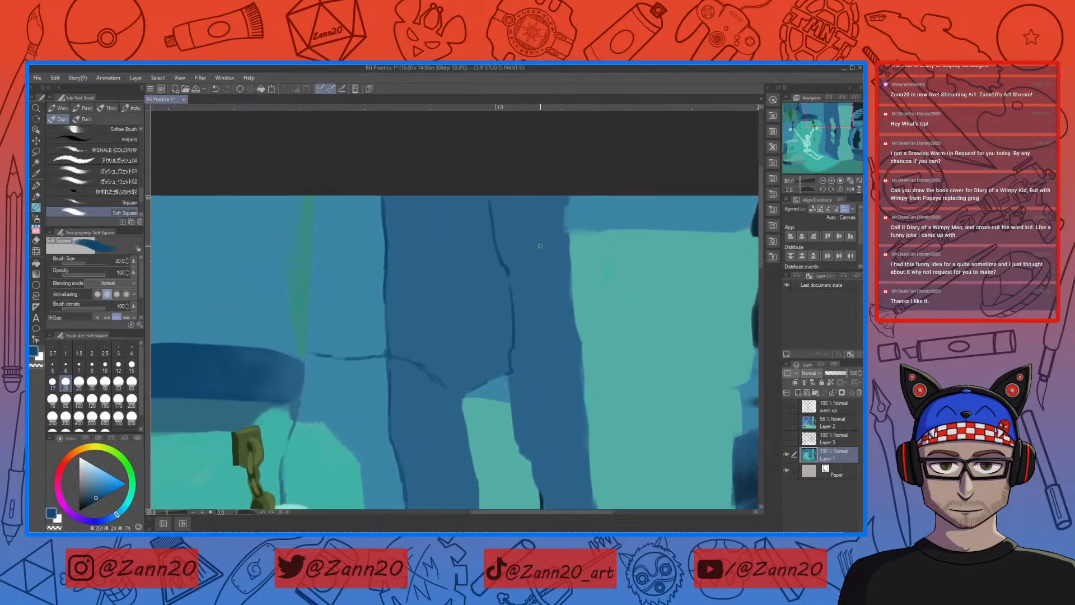
mouse_move(571, 231)
mouse_down()
mouse_move(522, 256)
mouse_move(510, 289)
mouse_up()
drag(584, 258, 497, 328)
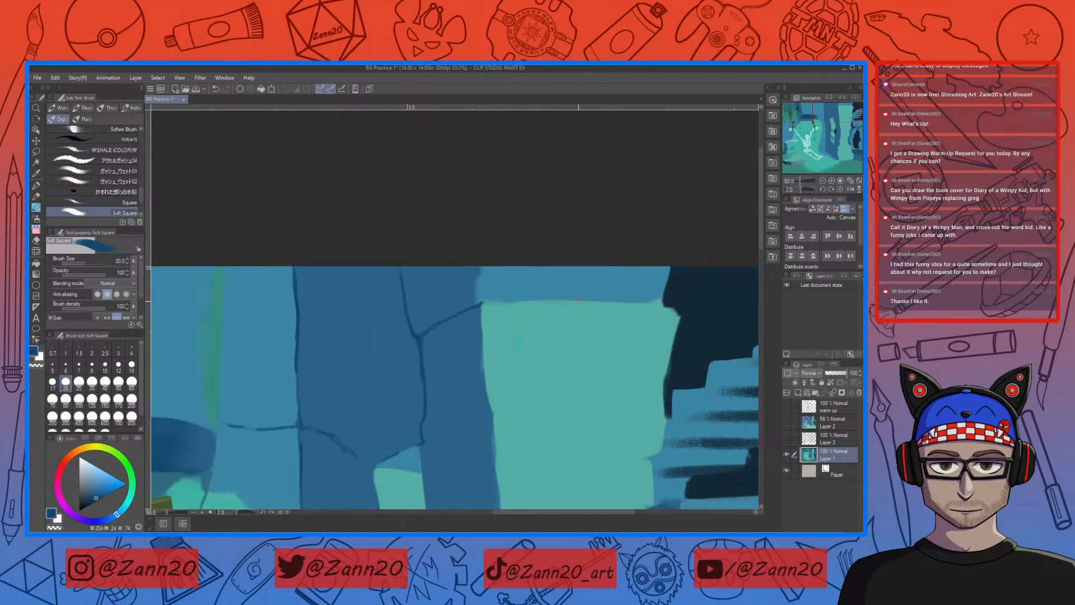
Step: Outline the light pillar's top edge and upper left edge in dark blue, thickening the corner where they meet
drag(662, 300, 481, 302)
mouse_move(483, 305)
mouse_down()
mouse_move(453, 316)
mouse_move(483, 303)
mouse_move(473, 305)
mouse_move(480, 324)
mouse_move(484, 294)
mouse_move(508, 403)
mouse_move(544, 364)
mouse_move(555, 313)
mouse_up()
mouse_move(577, 438)
mouse_down()
mouse_move(540, 415)
mouse_move(546, 354)
mouse_move(516, 358)
mouse_move(525, 325)
mouse_move(535, 413)
mouse_move(555, 436)
mouse_up()
mouse_move(502, 356)
mouse_down()
mouse_move(521, 392)
mouse_move(512, 383)
mouse_up()
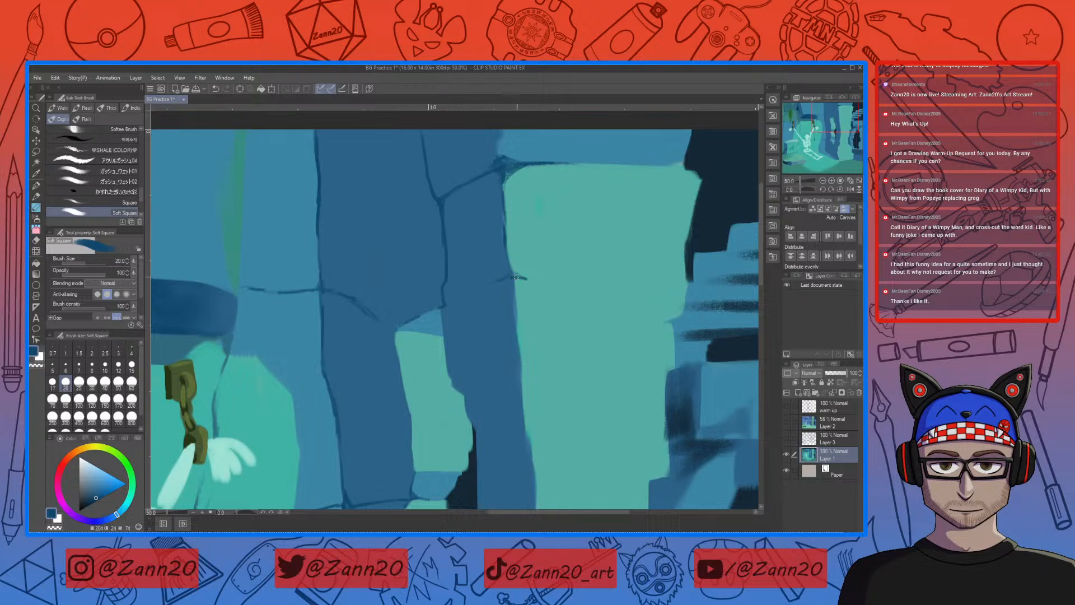
Step: Paint a horizontal joint from the dark pillar's vertical joint across the light pillar to its right edge
drag(495, 283, 457, 291)
mouse_move(533, 279)
mouse_down()
mouse_move(512, 277)
mouse_move(536, 279)
mouse_up()
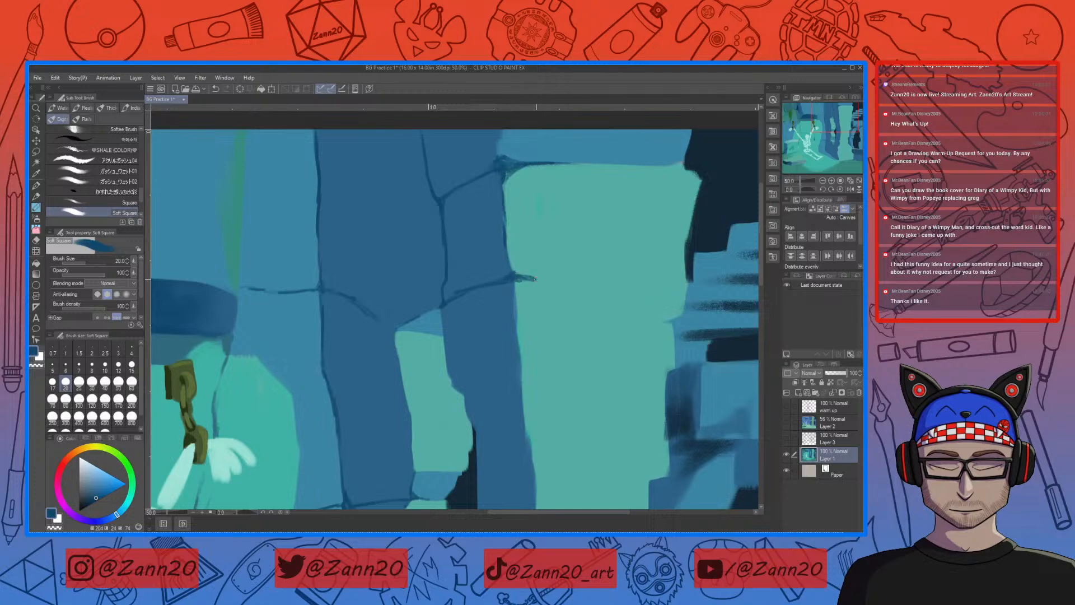
mouse_move(645, 275)
mouse_down()
mouse_move(656, 276)
mouse_move(623, 276)
mouse_move(657, 276)
mouse_up()
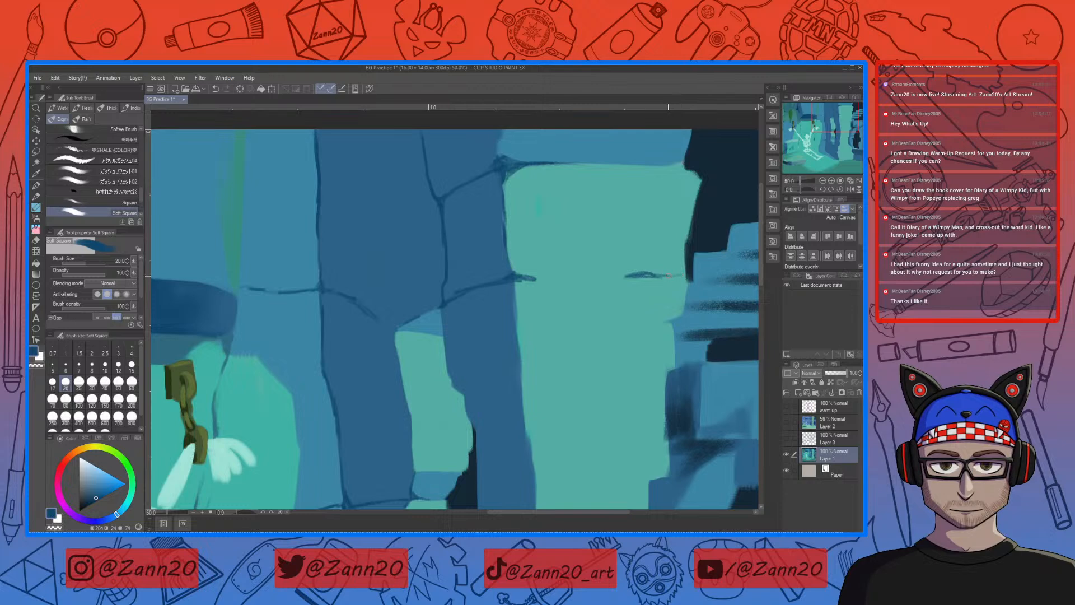
mouse_move(671, 277)
mouse_down()
mouse_move(687, 282)
mouse_move(617, 276)
mouse_up()
drag(539, 281, 592, 282)
Step: Add short dark blue joint strokes around the lower stacked light stones and the dark pillar beside them
mouse_move(480, 449)
mouse_down()
mouse_move(495, 276)
mouse_move(514, 386)
mouse_move(509, 327)
mouse_up()
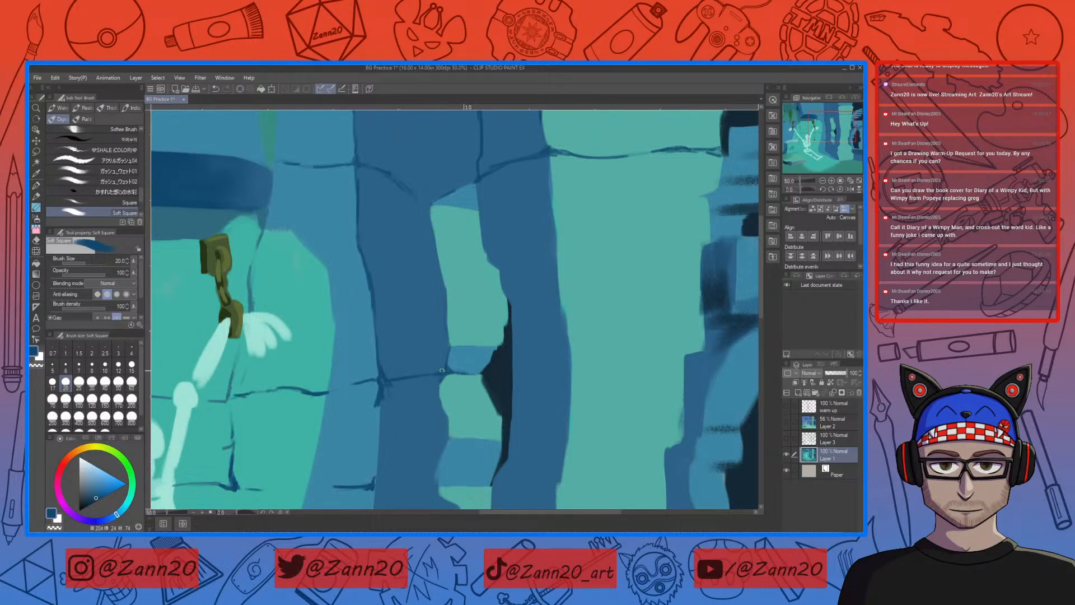
drag(473, 427, 504, 283)
drag(493, 376, 486, 377)
mouse_move(545, 353)
mouse_down()
mouse_move(561, 320)
mouse_move(554, 357)
mouse_up()
Step: Sample a light blue from the wall and paint a thin horizontal highlight between the left shackle and the teal wall's vertical crack
drag(508, 392, 597, 410)
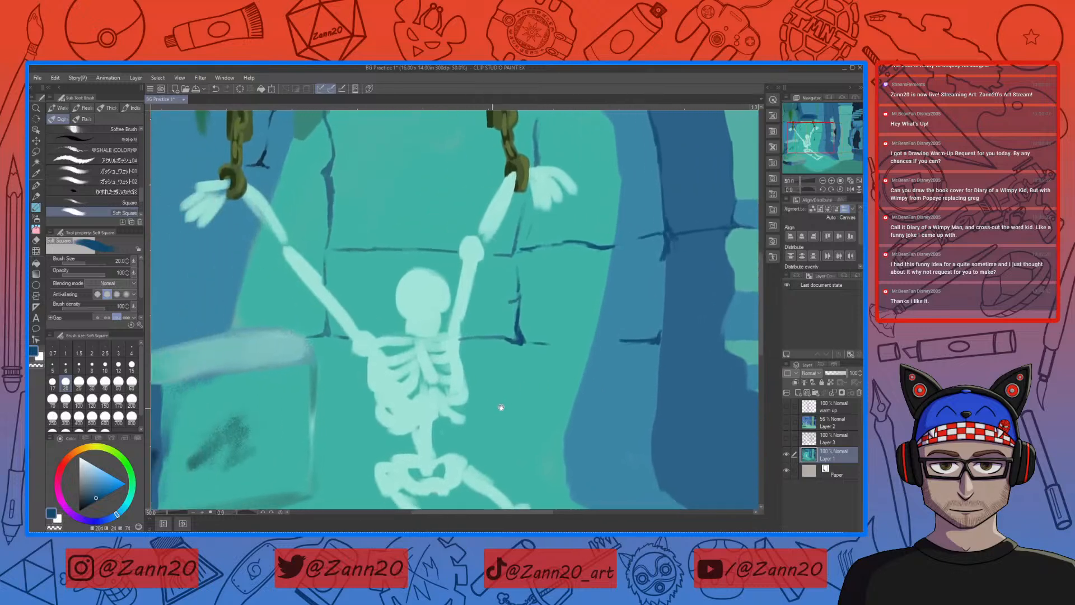
drag(491, 409, 525, 424)
drag(414, 321, 505, 357)
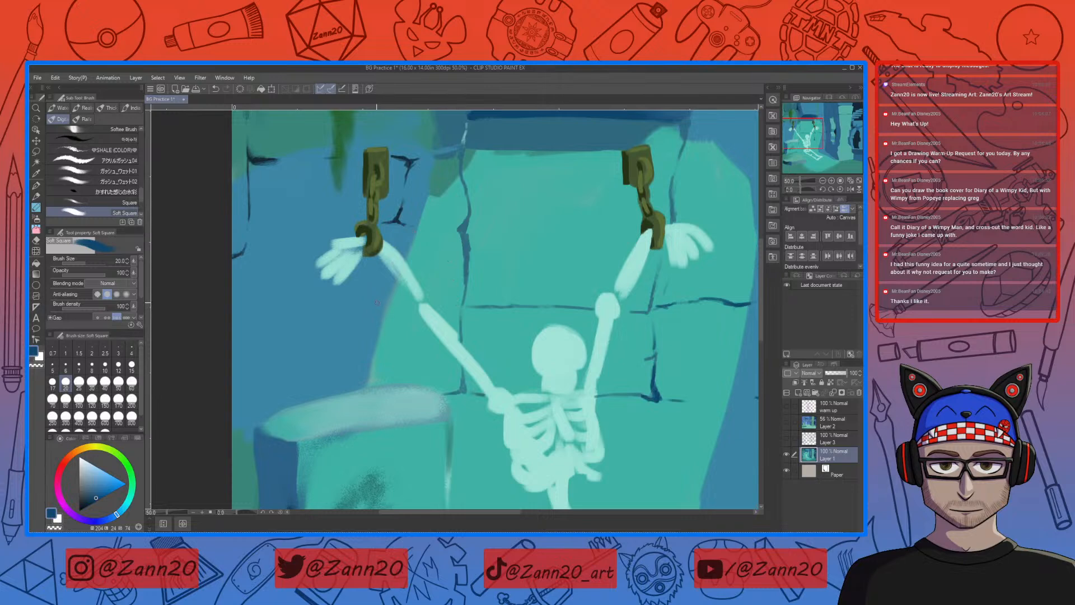
right_click(462, 178)
right_click(466, 194)
right_click(468, 216)
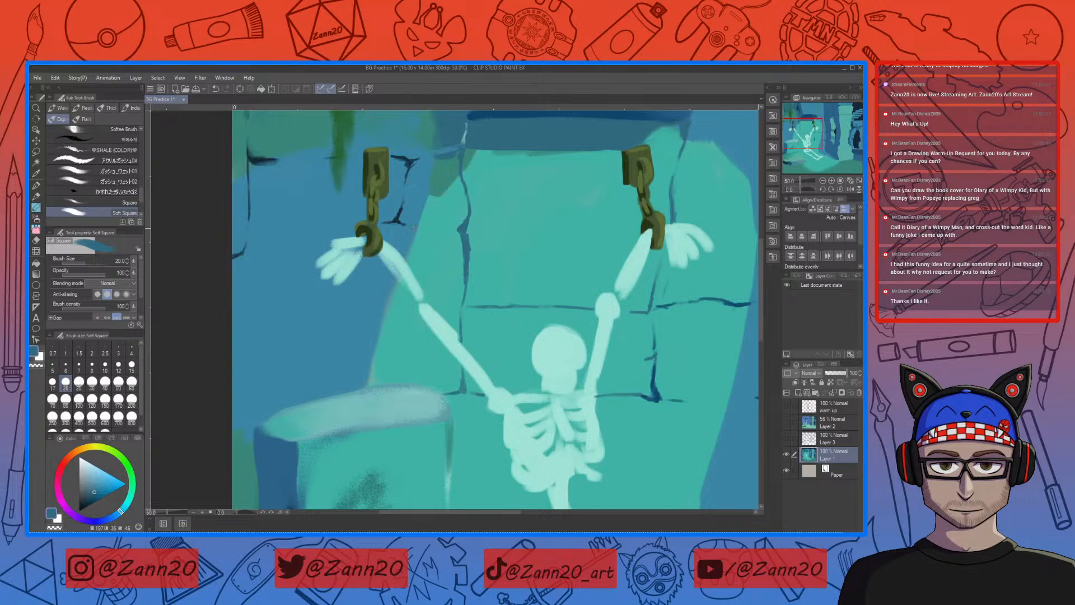
mouse_move(420, 228)
mouse_down()
mouse_move(433, 229)
mouse_move(423, 227)
mouse_up()
right_click(465, 132)
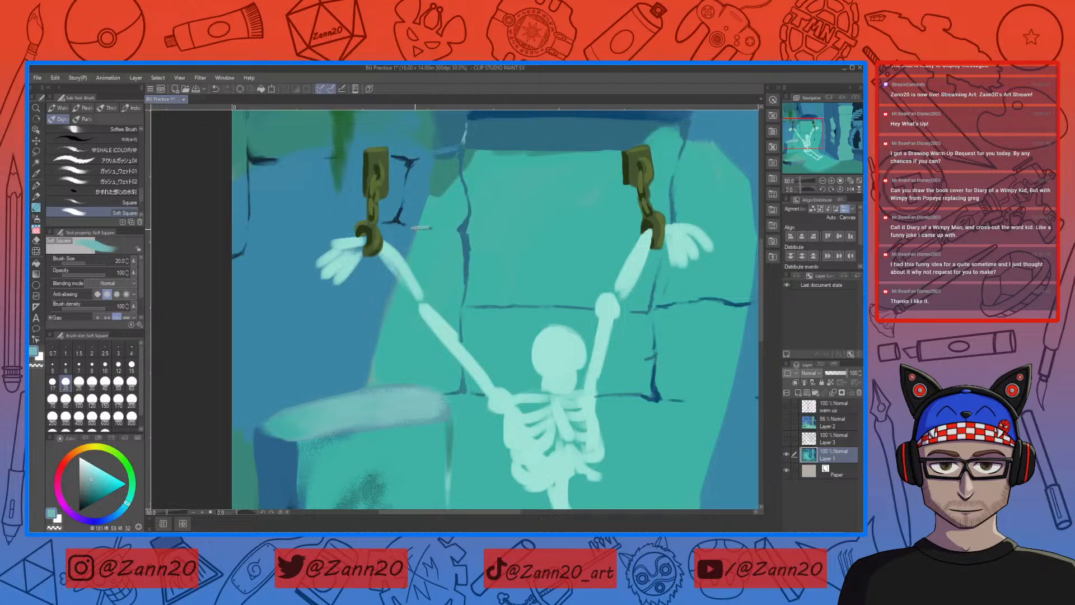
key(ctrl+z)
drag(413, 332, 446, 311)
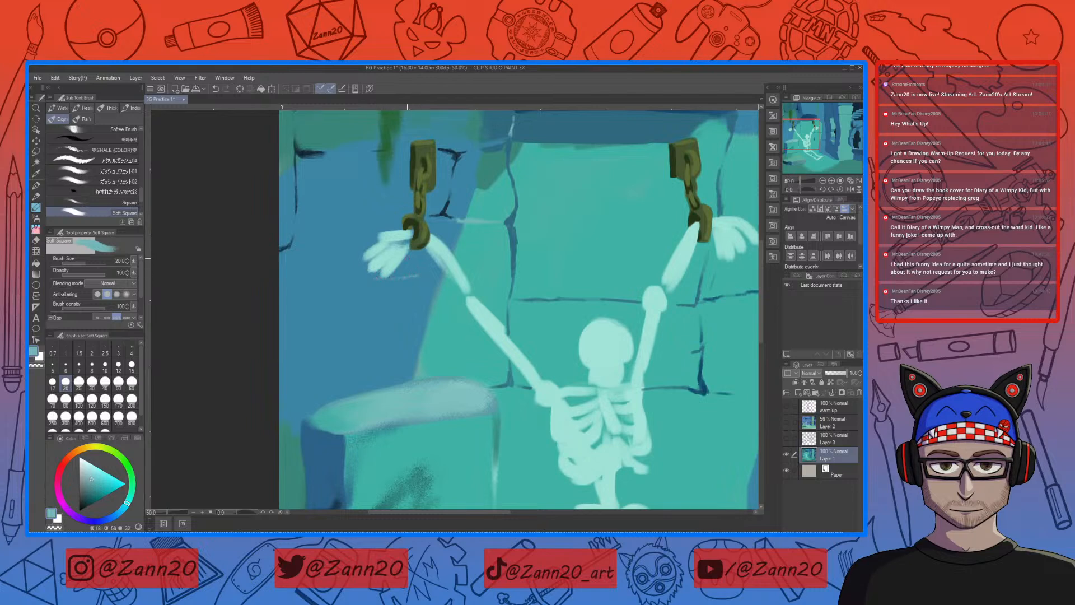
Step: Sample teal from the stone block's top and extend the short highlight stroke under the skeleton's left raised hand
right_click(364, 402)
drag(390, 279, 404, 278)
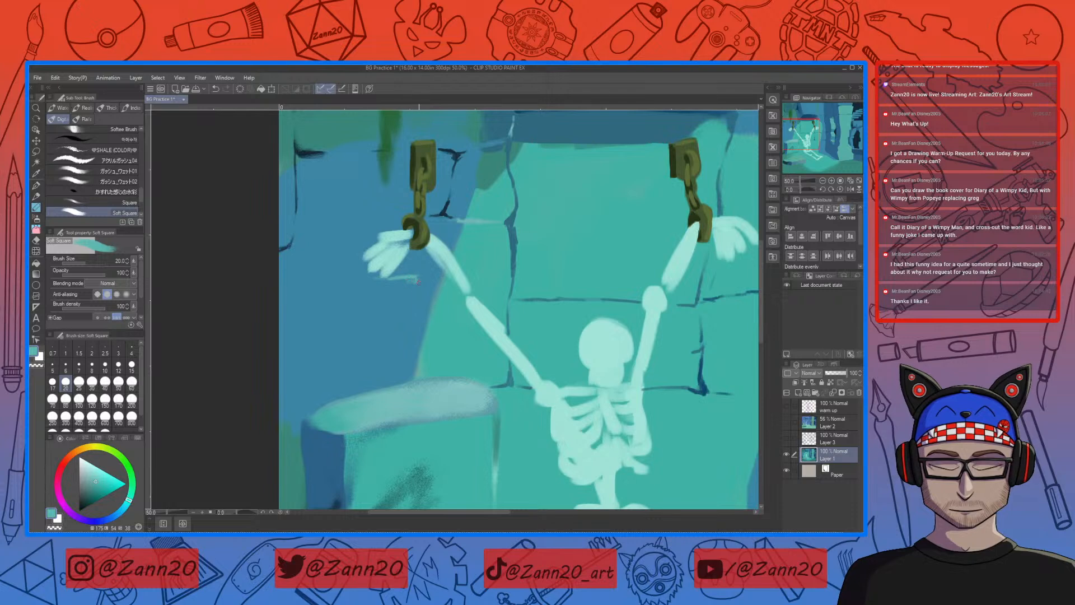
mouse_move(458, 372)
mouse_down()
mouse_move(444, 376)
mouse_move(501, 345)
mouse_up()
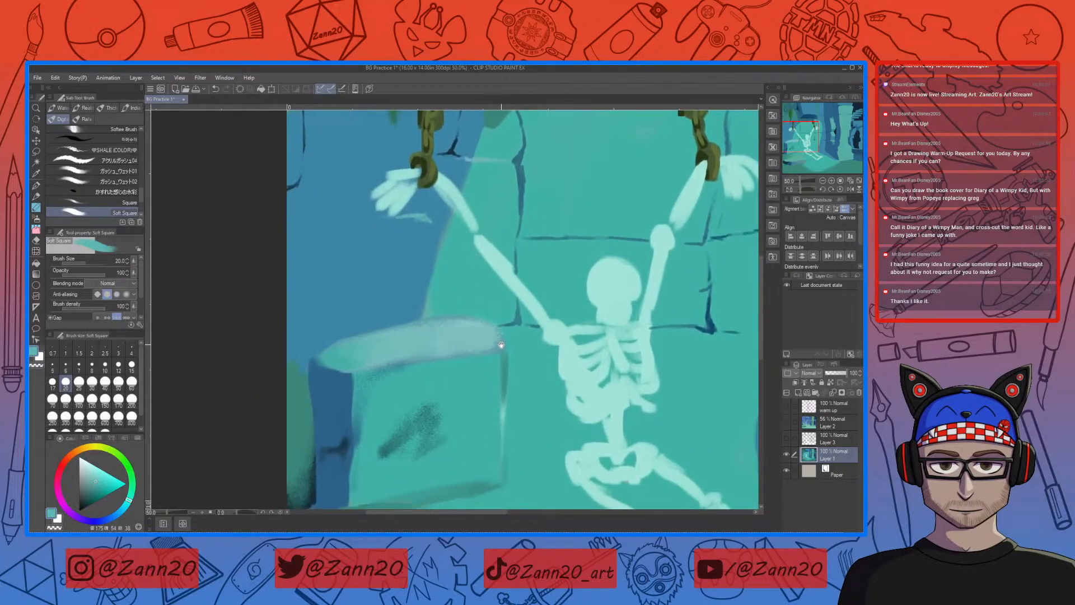
Step: Sample teal tones around the right edge of the stone block beside the skeleton
drag(533, 384, 476, 413)
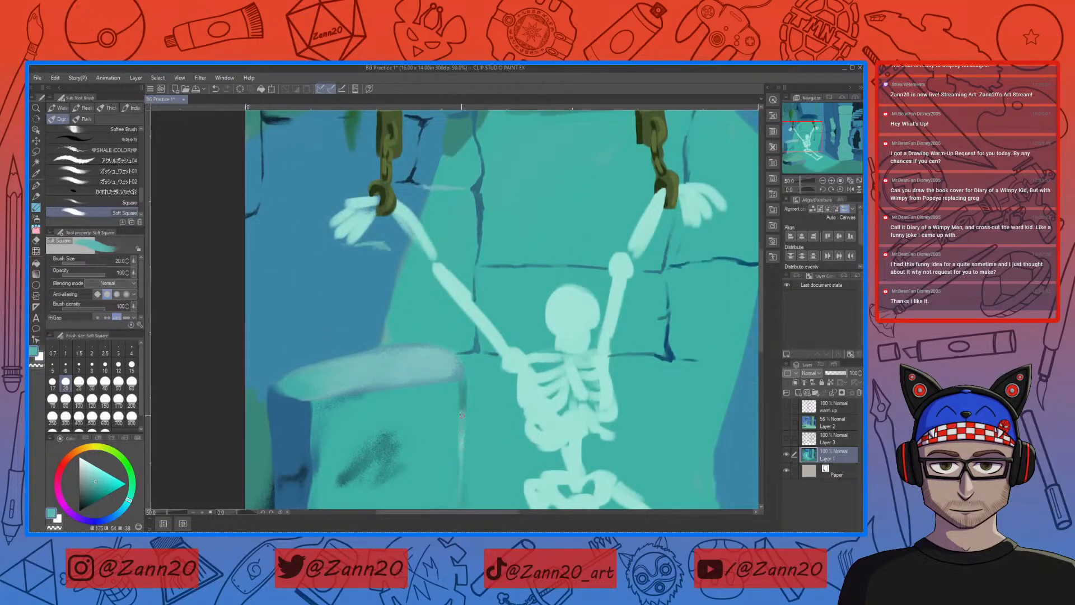
scroll(481, 370, down, 1)
right_click(482, 369)
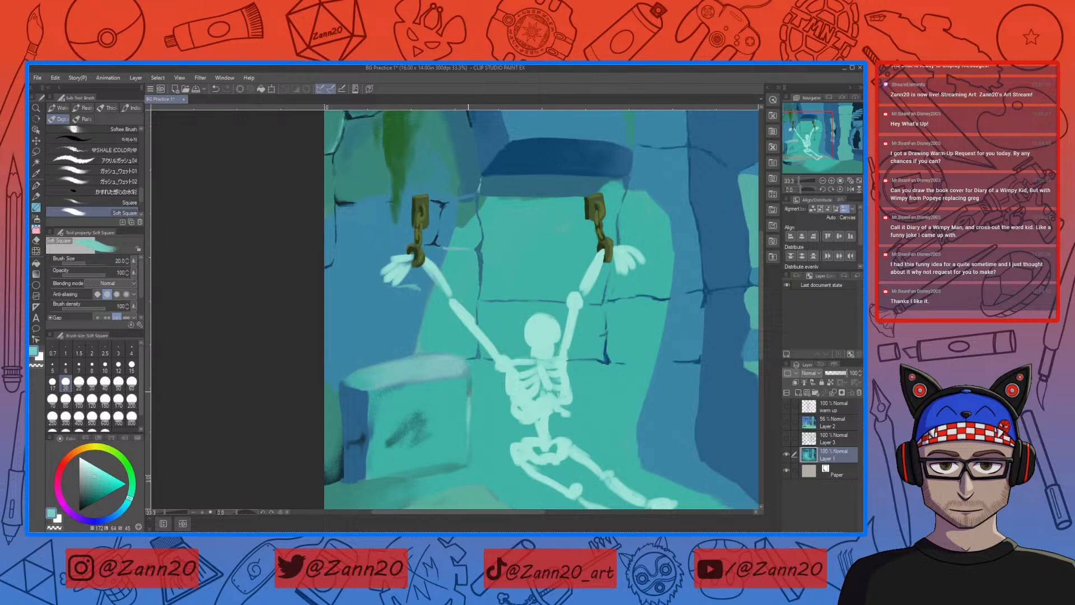
right_click(469, 392)
right_click(469, 387)
Step: Review the whole composition at 12.5% zoom and sample a teal beside the skeleton's feet
key(ctrl+minus)
key(ctrl+minus)
key(ctrl+minus)
key(ctrl+minus)
key(ctrl+plus)
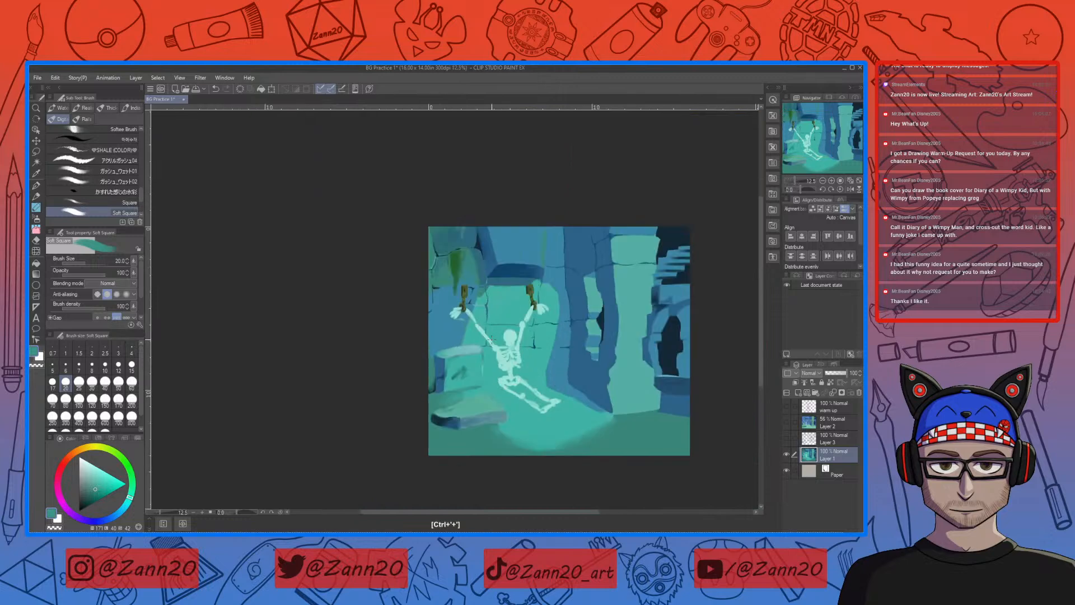
drag(581, 395, 466, 404)
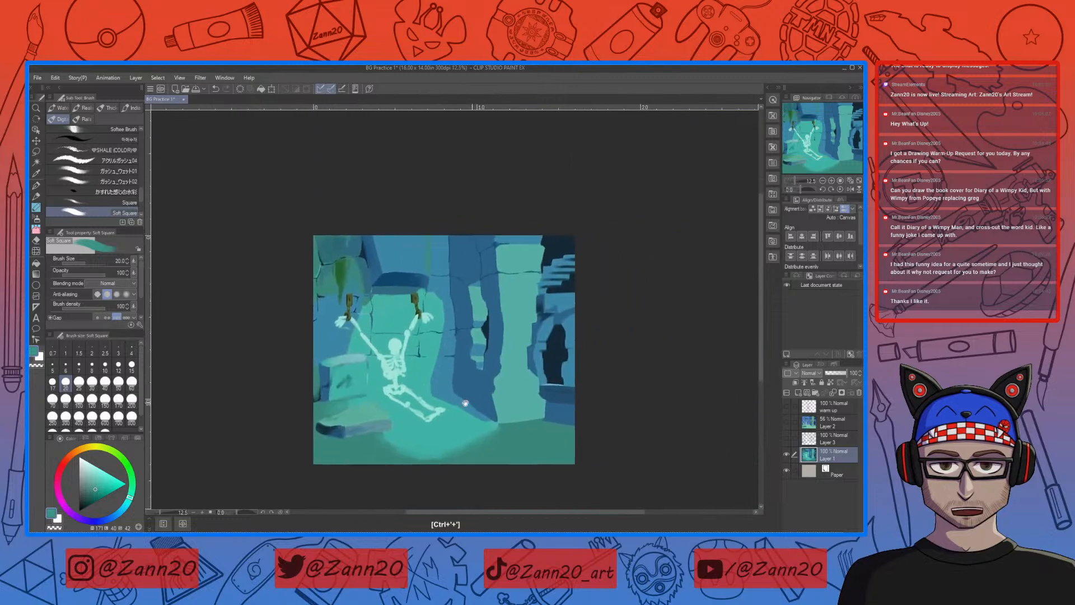
alt+click(437, 402)
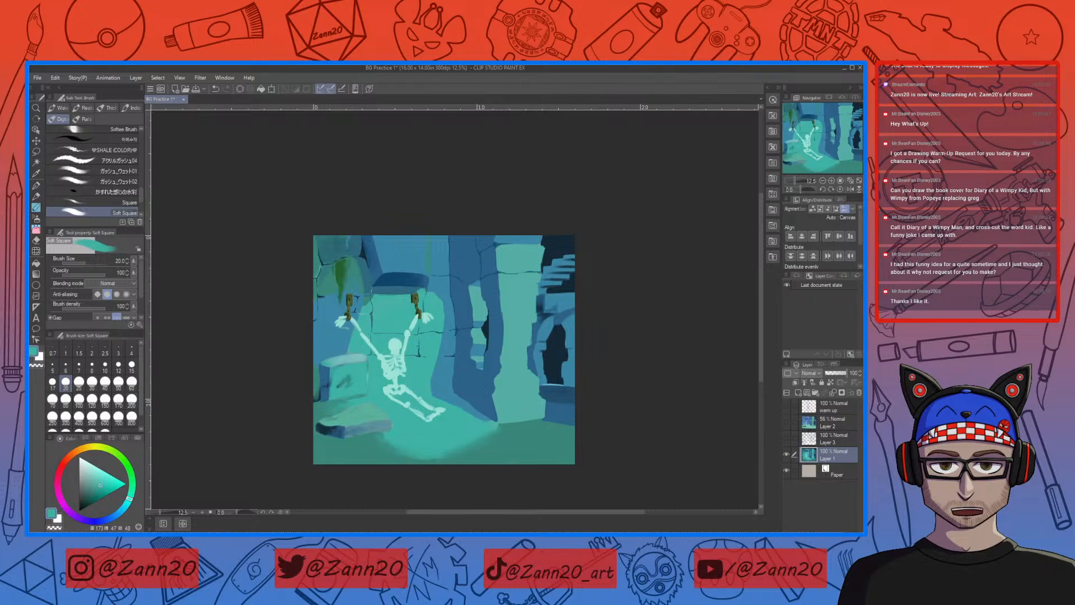